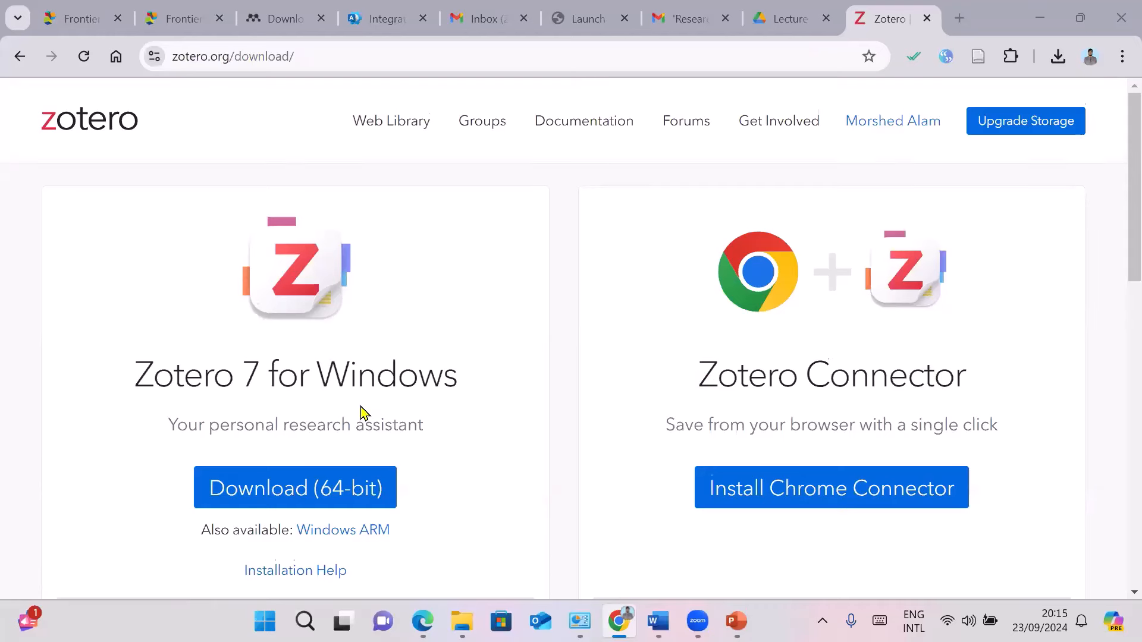
# - Expand Other versions on the download page to list the Zotero 7 and Zotero 6 builds
pyautogui.scroll(-3, 364, 412)
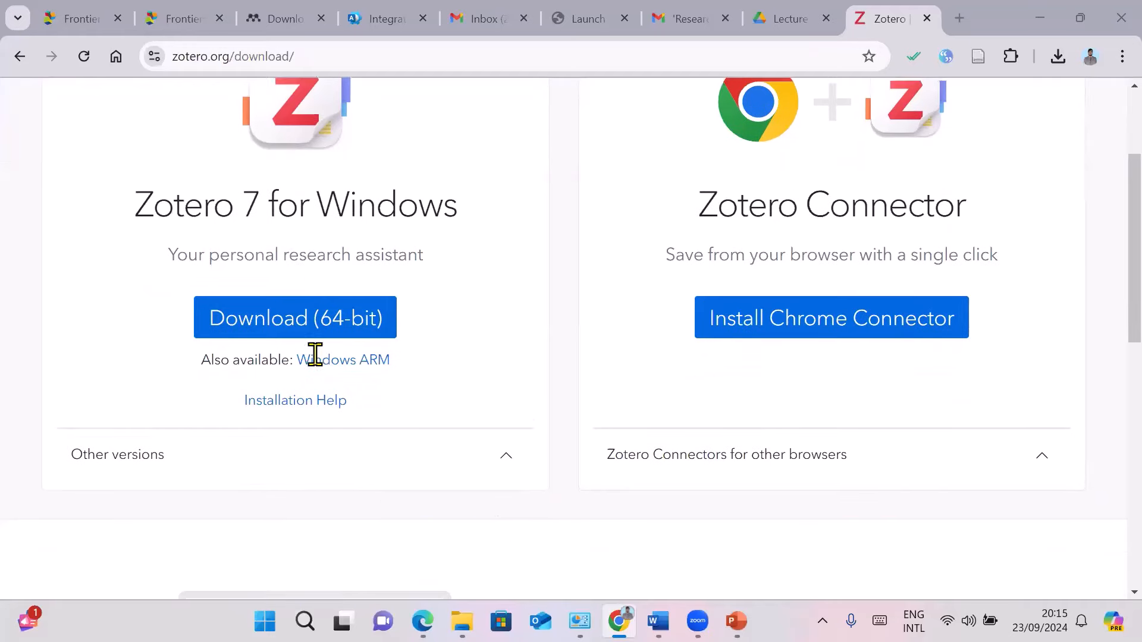
pyautogui.click(506, 452)
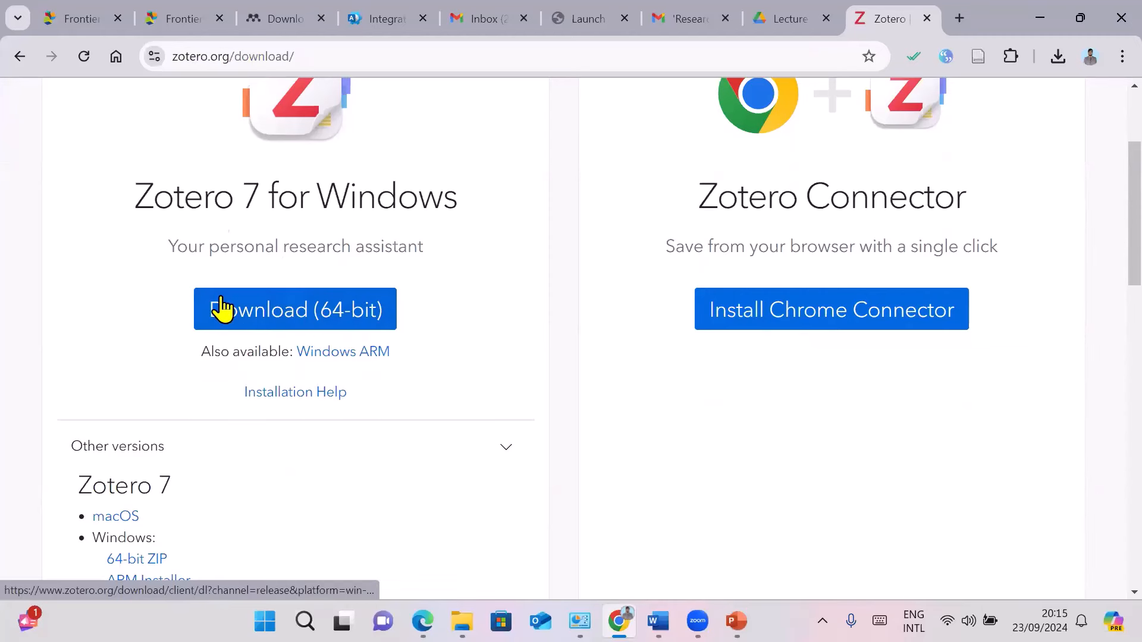
pyautogui.scroll(-3, 273, 388)
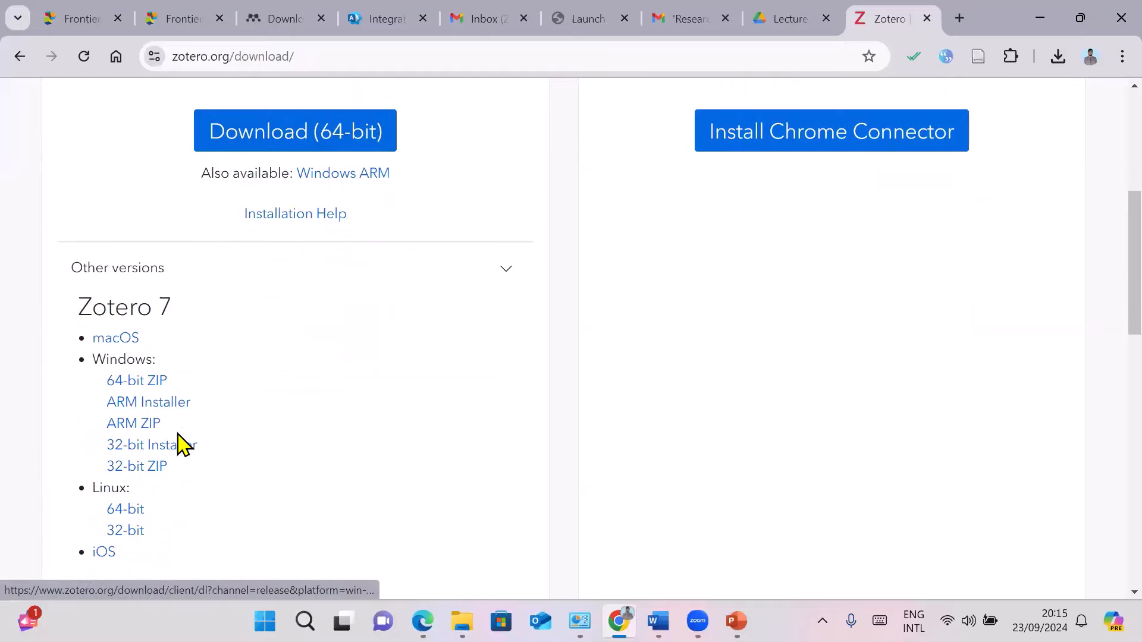
pyautogui.scroll(-1, 158, 452)
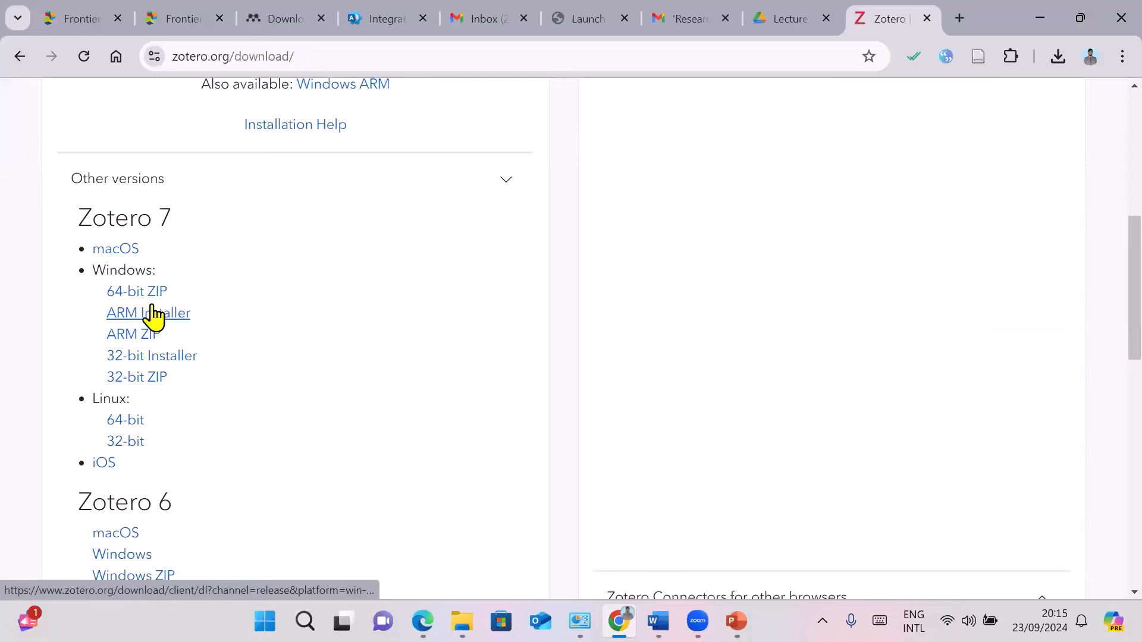
pyautogui.scroll(3, 188, 331)
pyautogui.scroll(2, 190, 334)
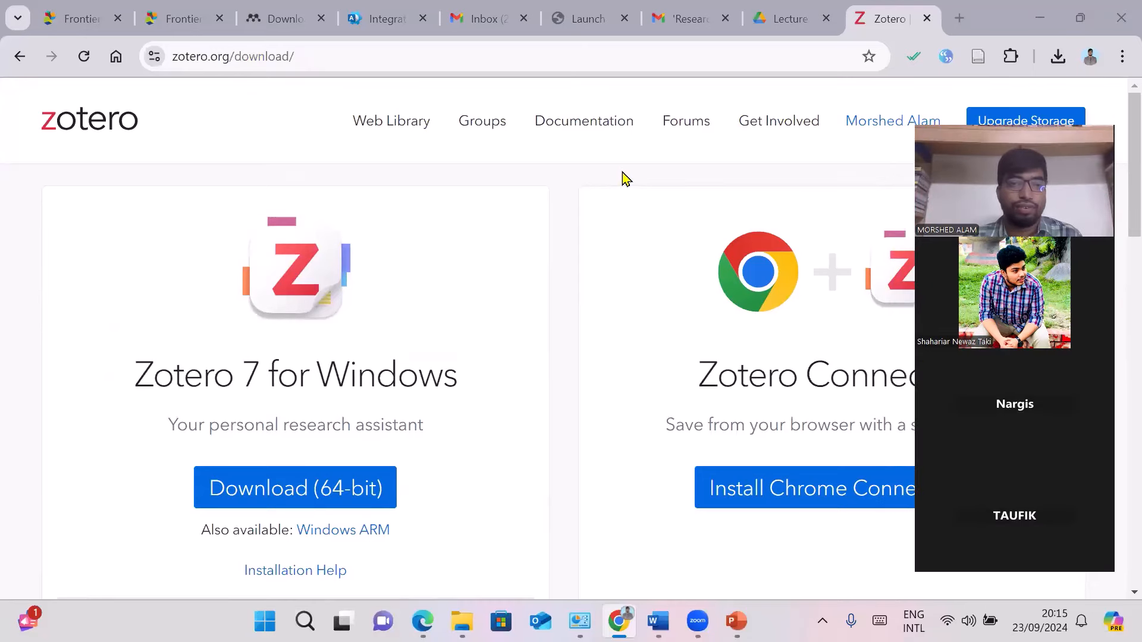
pyautogui.scroll(-8, 626, 178)
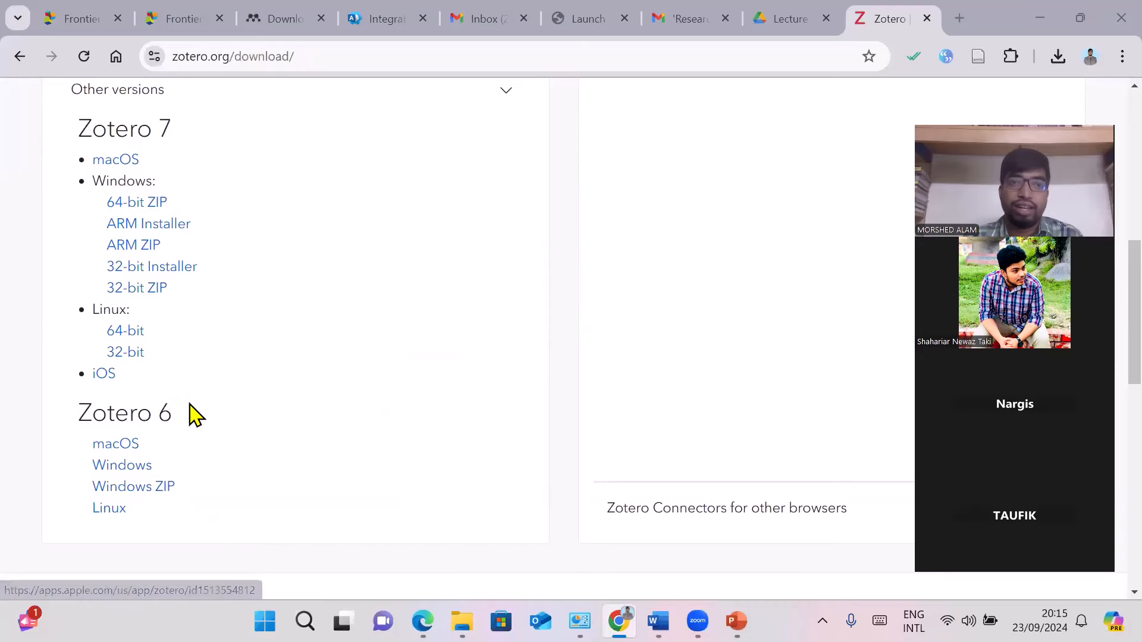
pyautogui.scroll(-5, 191, 411)
pyautogui.scroll(10, 191, 412)
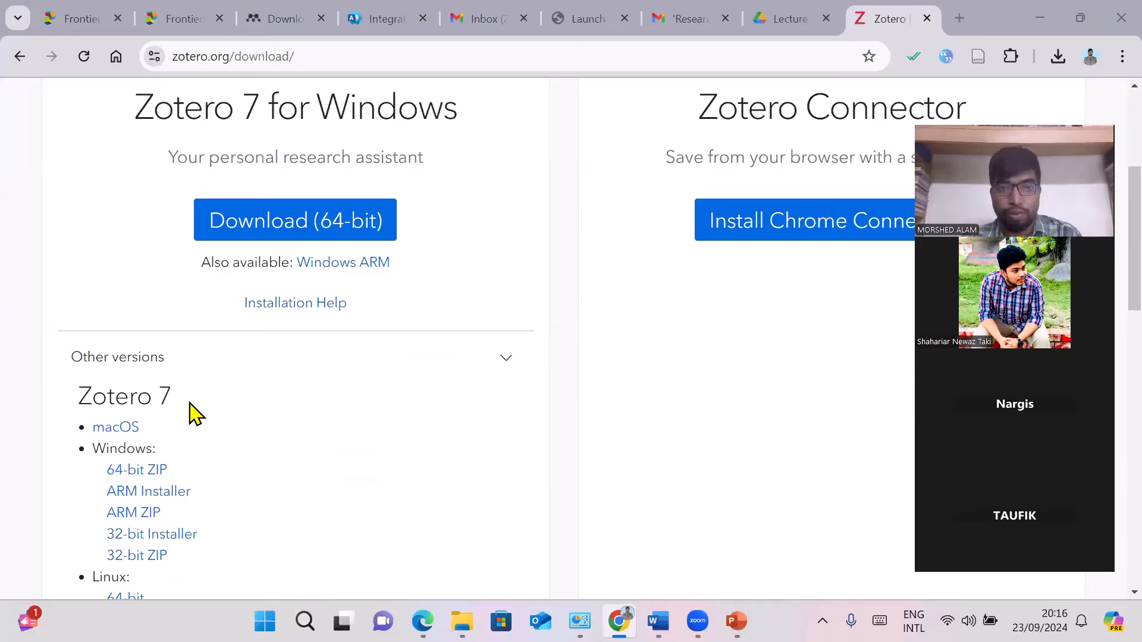
pyautogui.scroll(3, 242, 414)
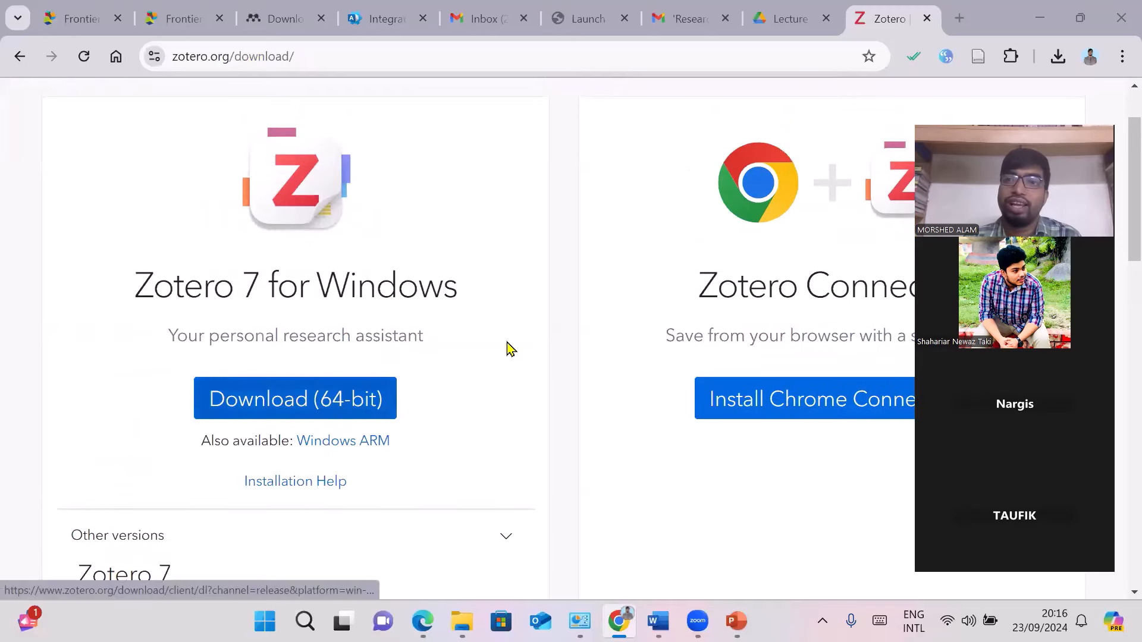
pyautogui.click(1062, 66)
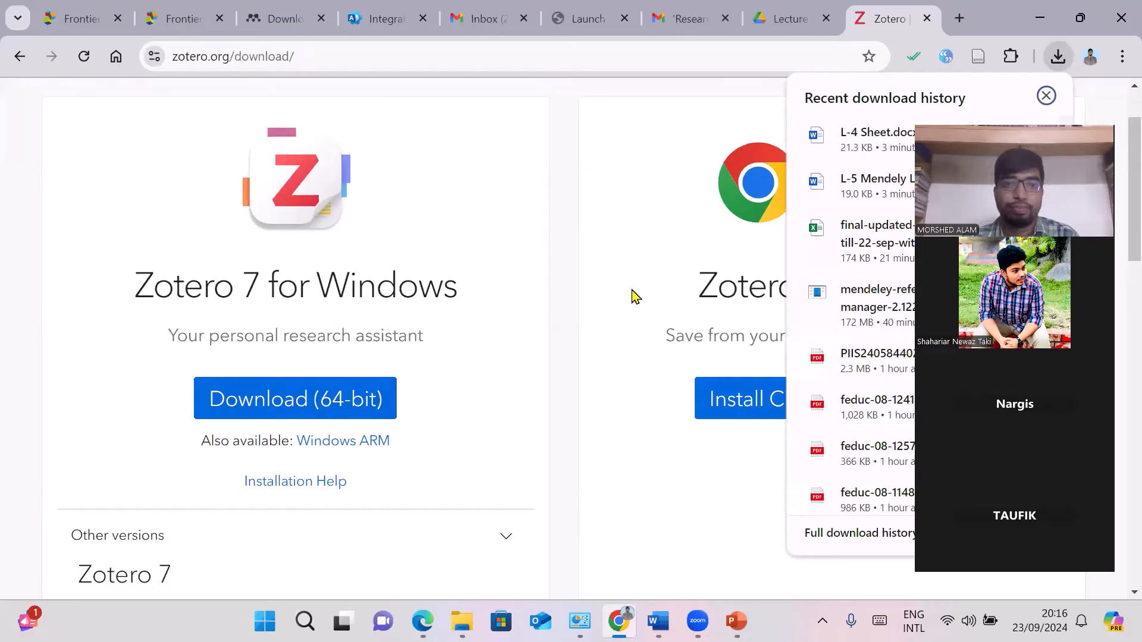
pyautogui.click(590, 263)
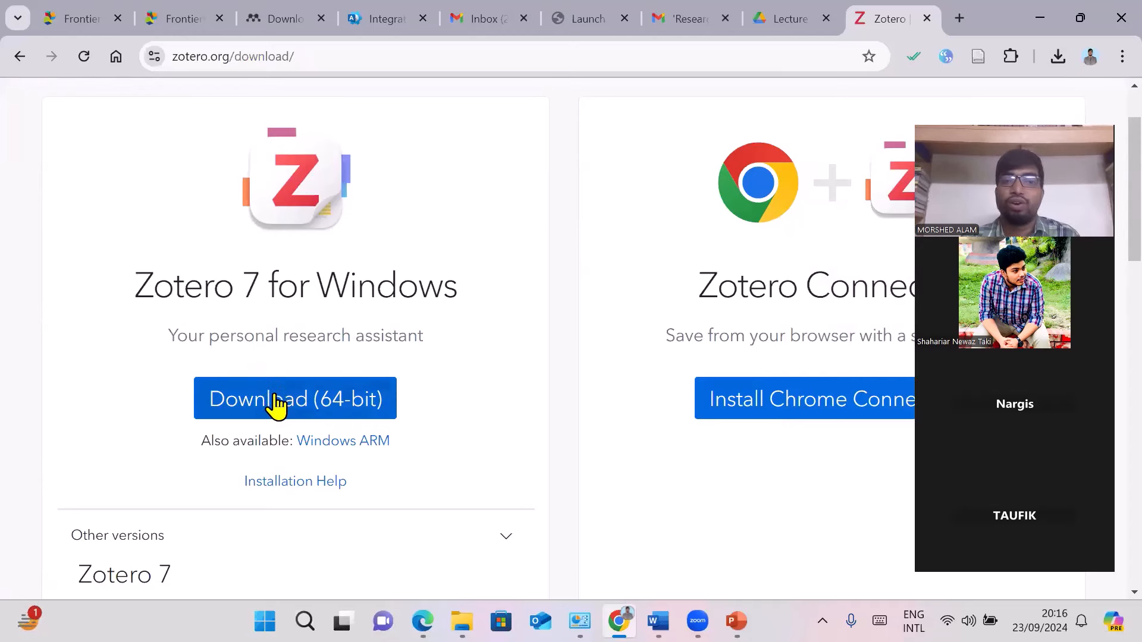
pyautogui.scroll(-3, 277, 403)
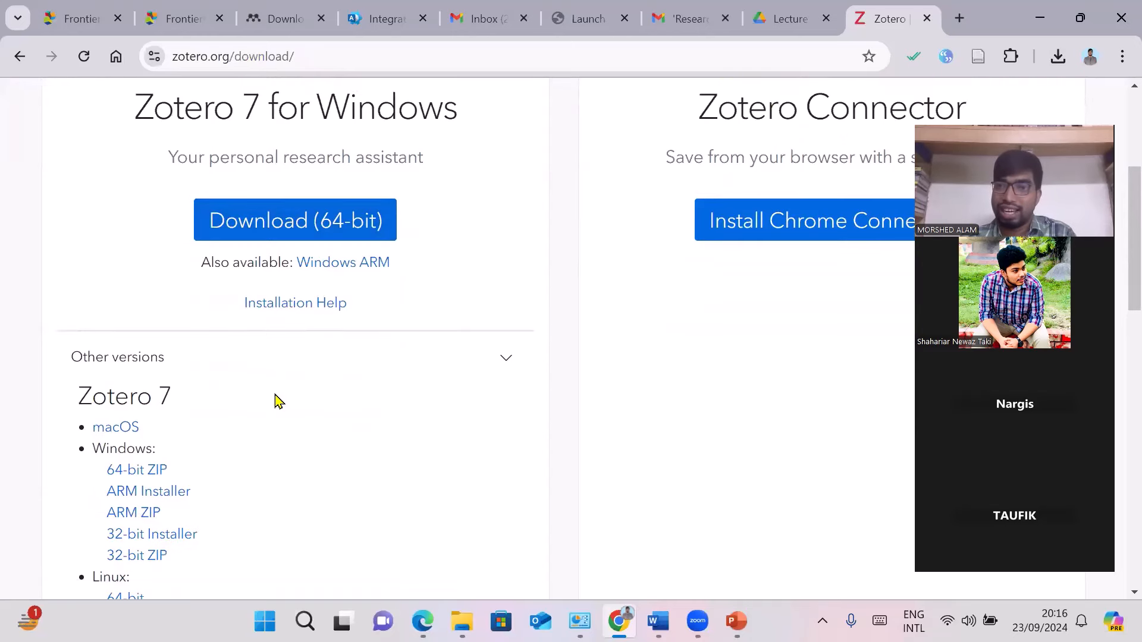
pyautogui.scroll(-4, 276, 403)
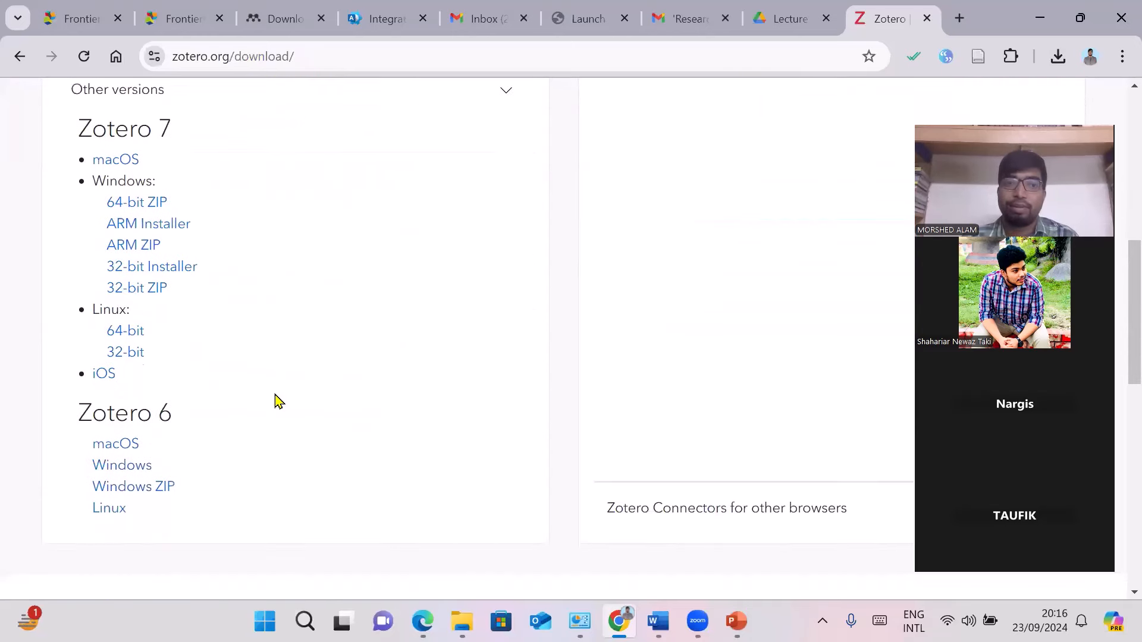
pyautogui.moveTo(186, 420); pyautogui.dragTo(77, 428)
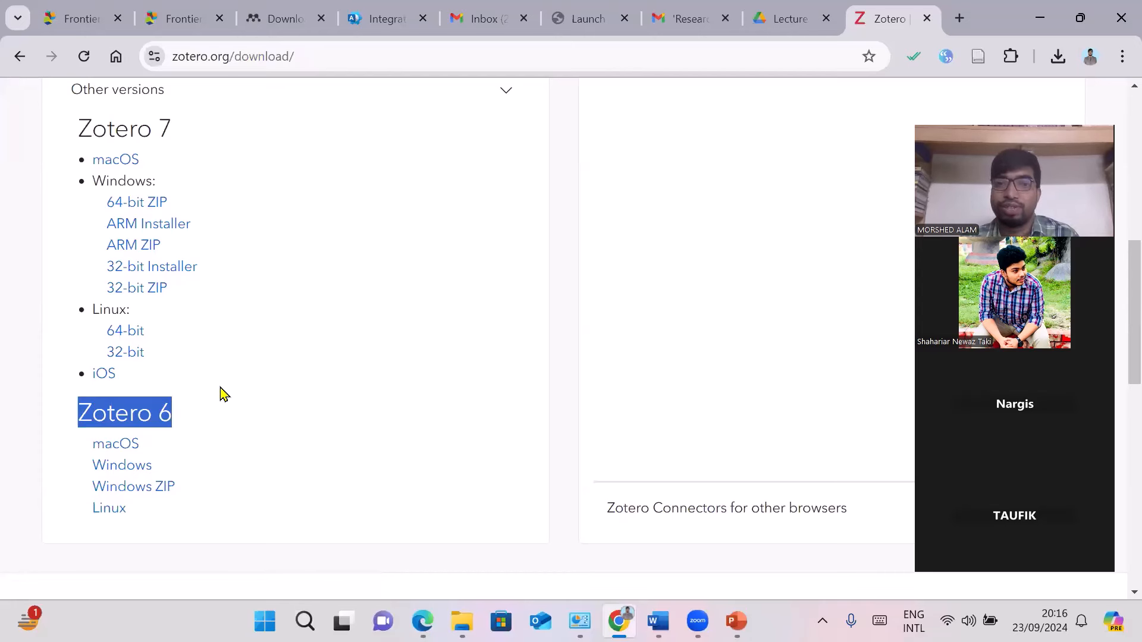
pyautogui.scroll(3, 236, 390)
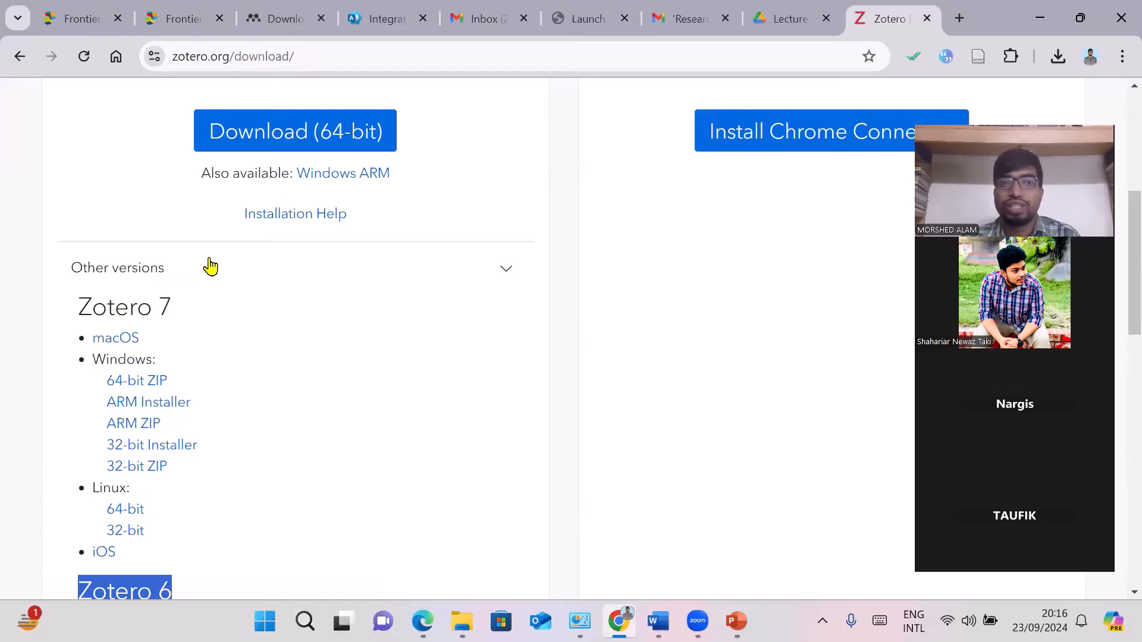
pyautogui.scroll(5, 210, 265)
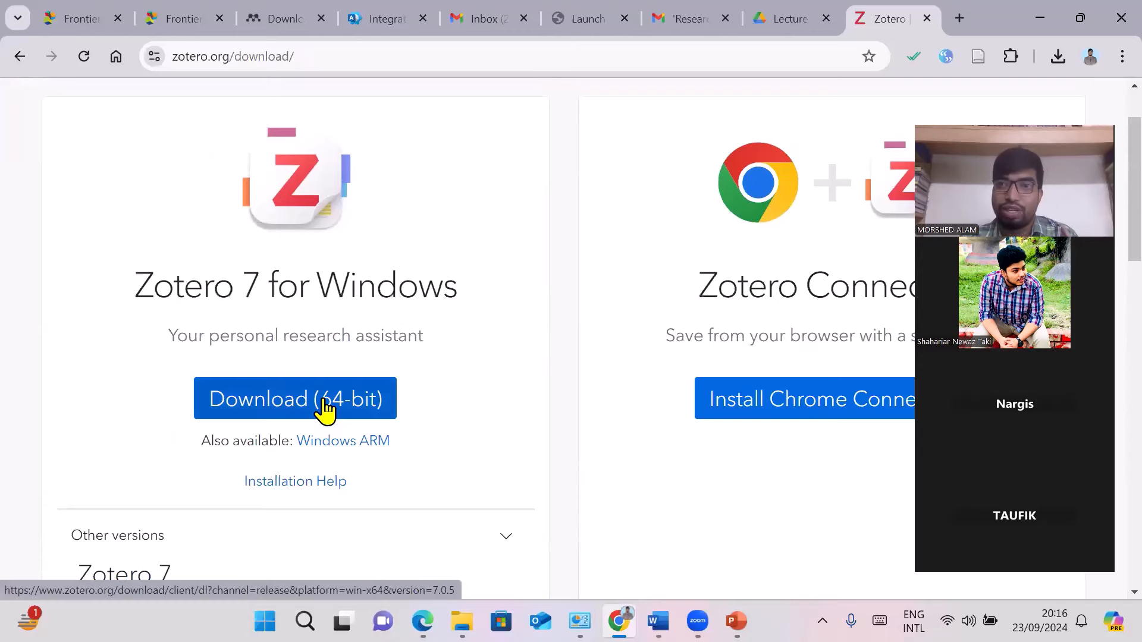
pyautogui.scroll(2, 324, 411)
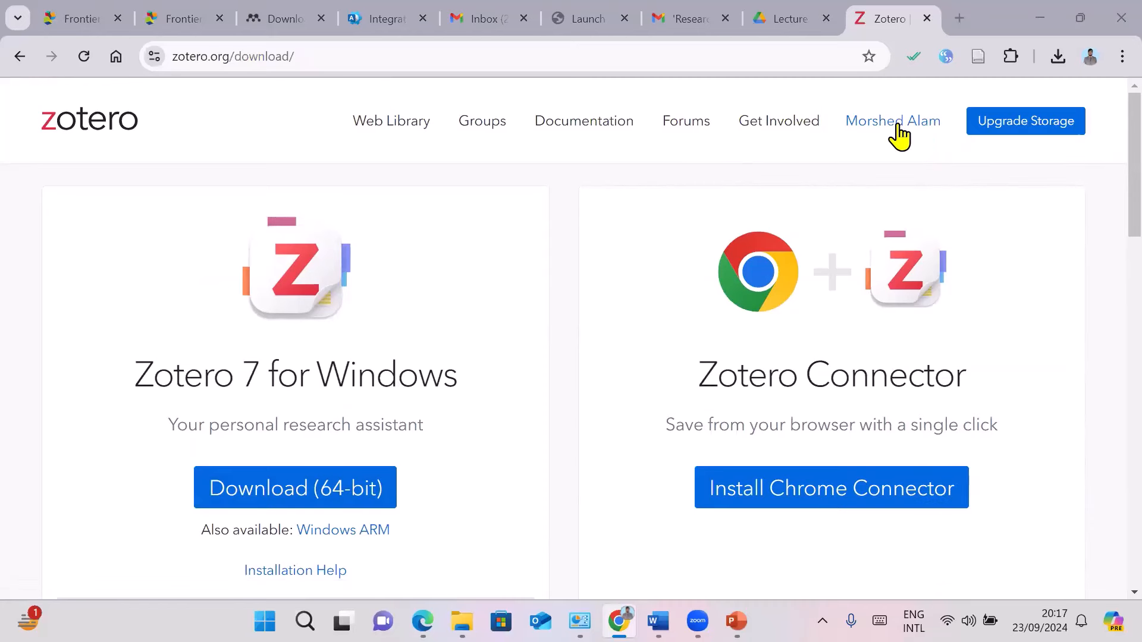
# - Switch to another Chrome profile and run a Google search for 'zotero'
pyautogui.click(1091, 56)
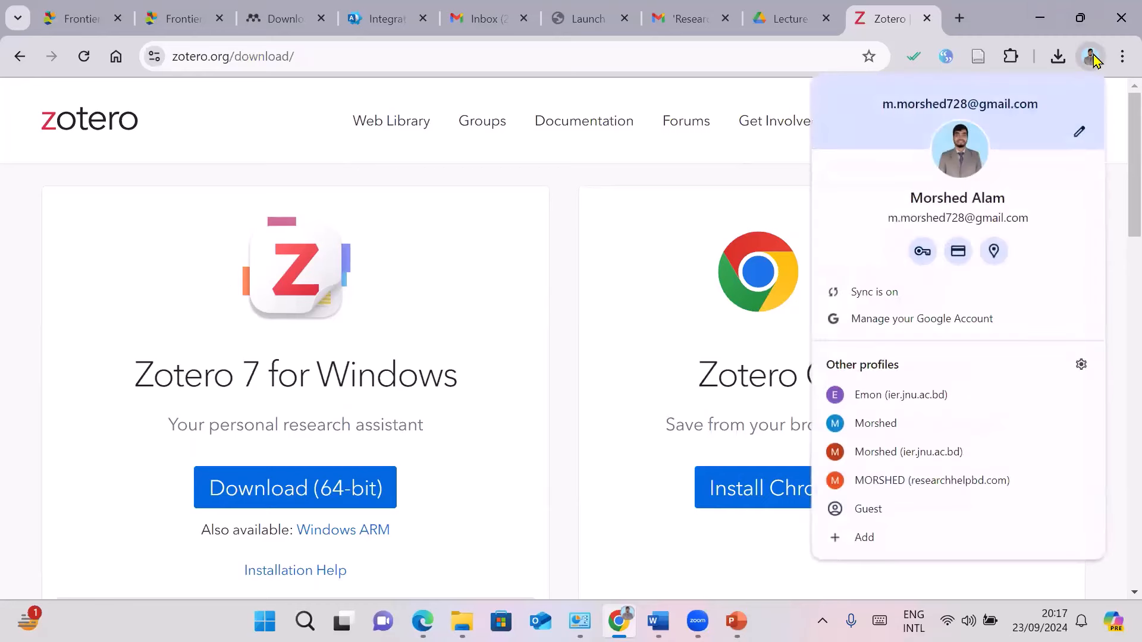
pyautogui.click(945, 480)
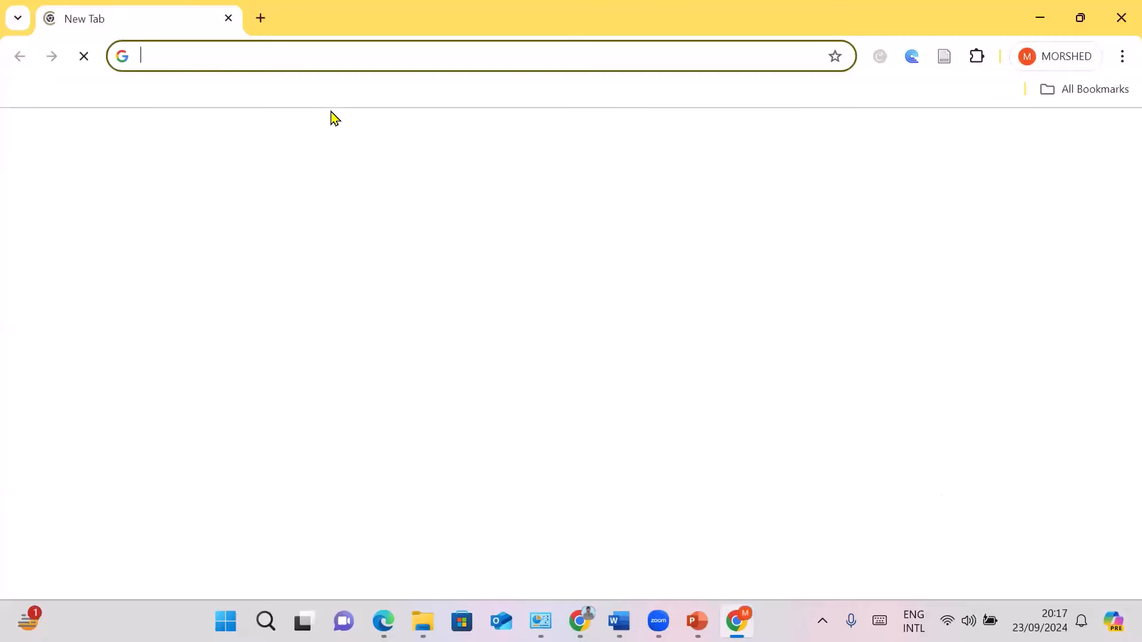
pyautogui.write('zo')
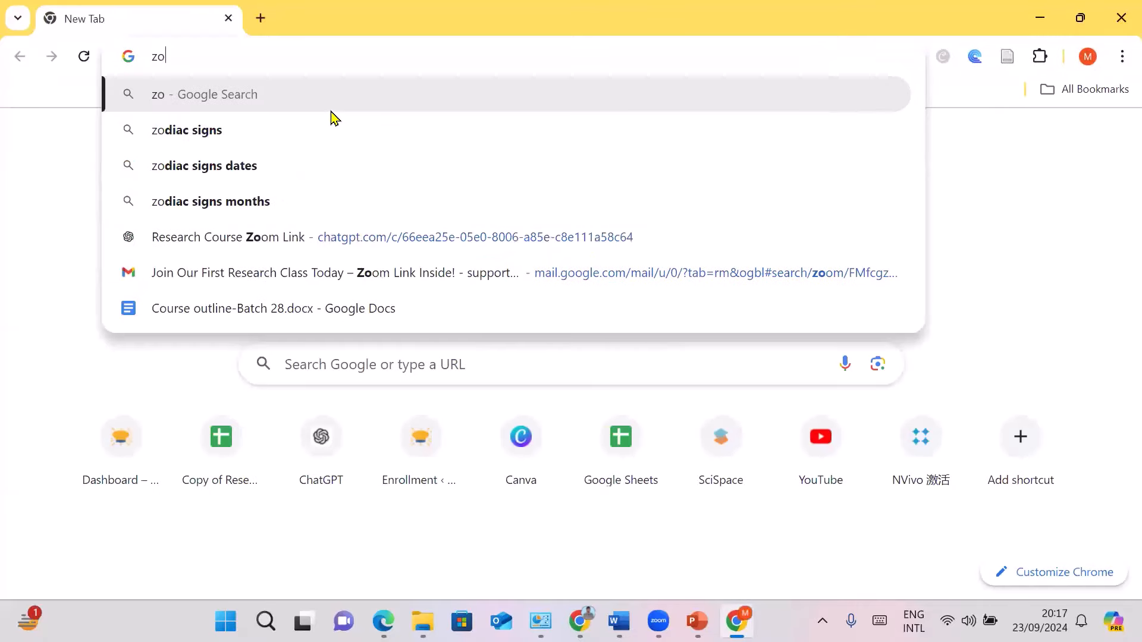
pyautogui.write('tero')
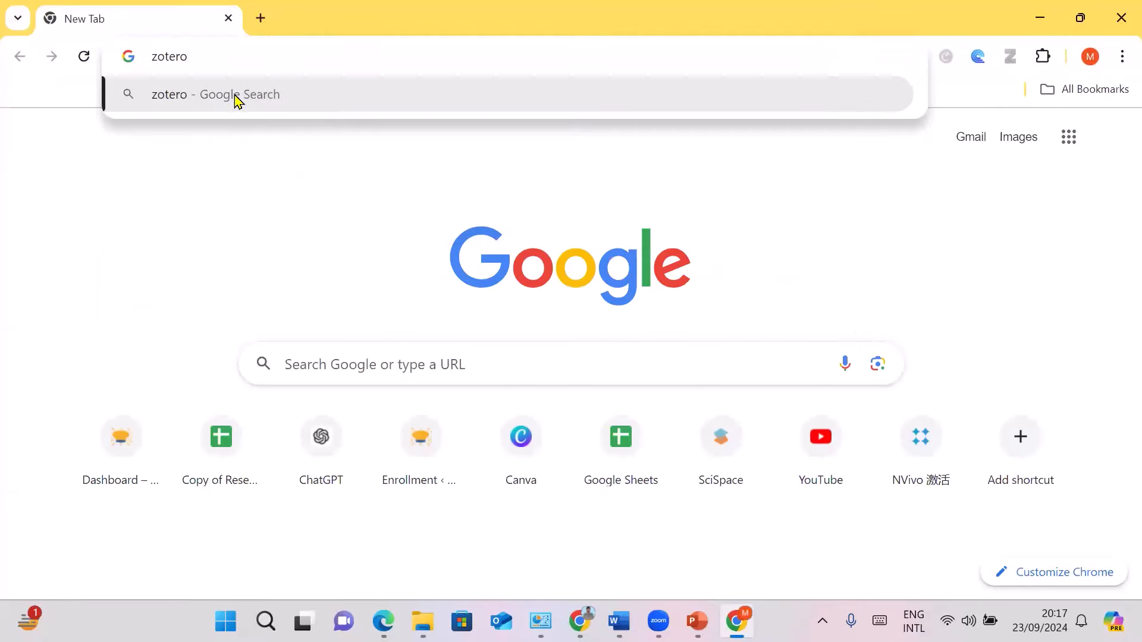
pyautogui.click(236, 98)
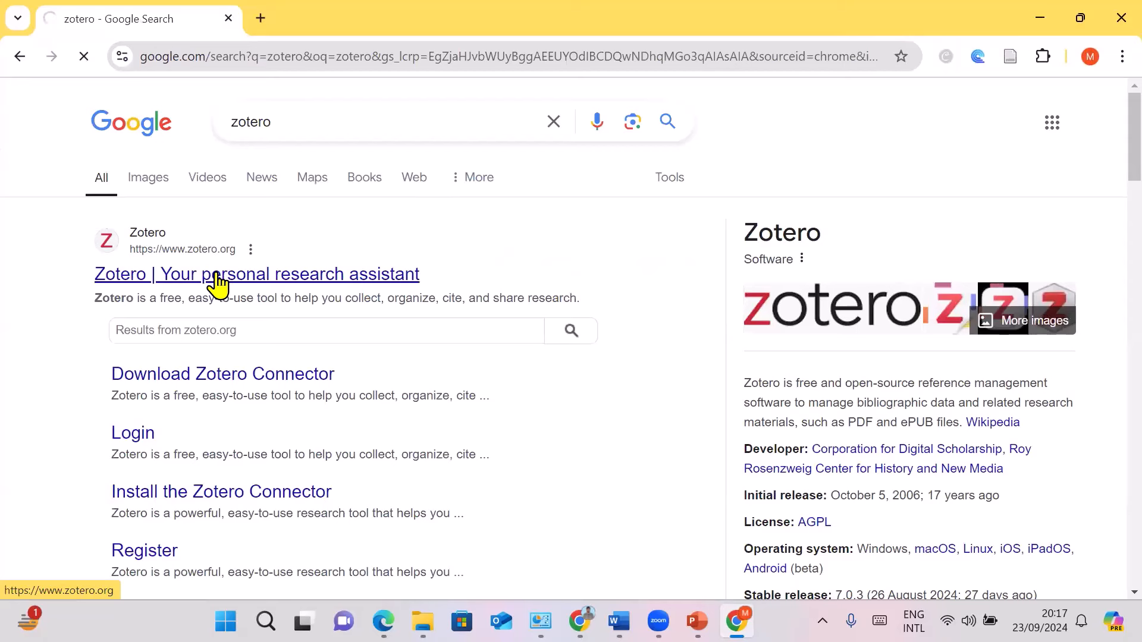
# - Open zotero.org from the search results and go to its Log In page
pyautogui.click(217, 281)
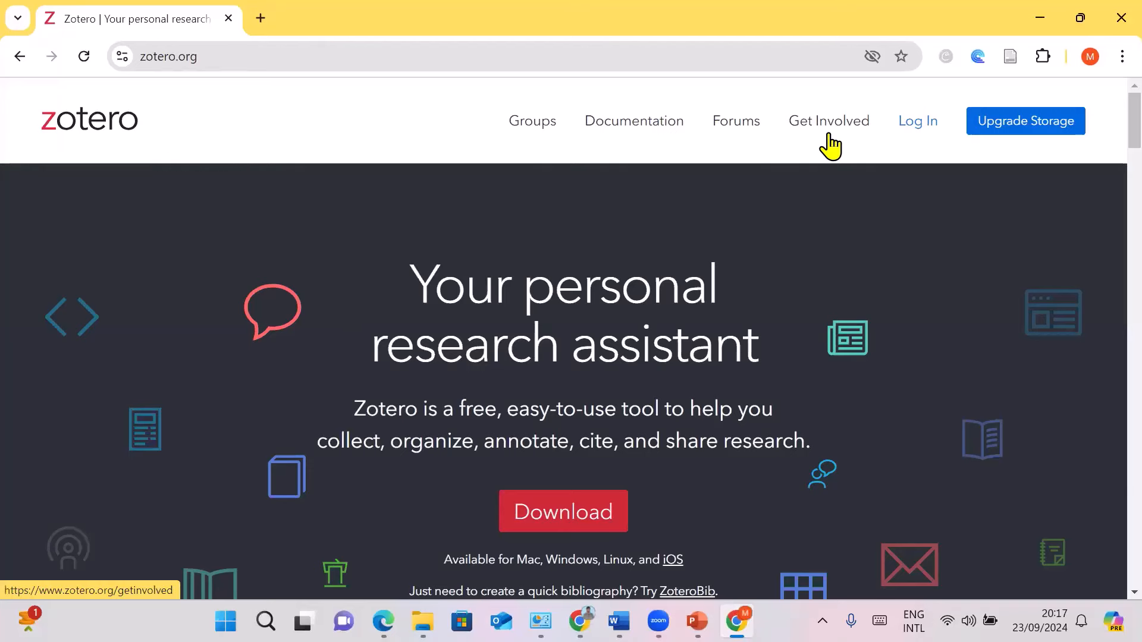
pyautogui.click(909, 126)
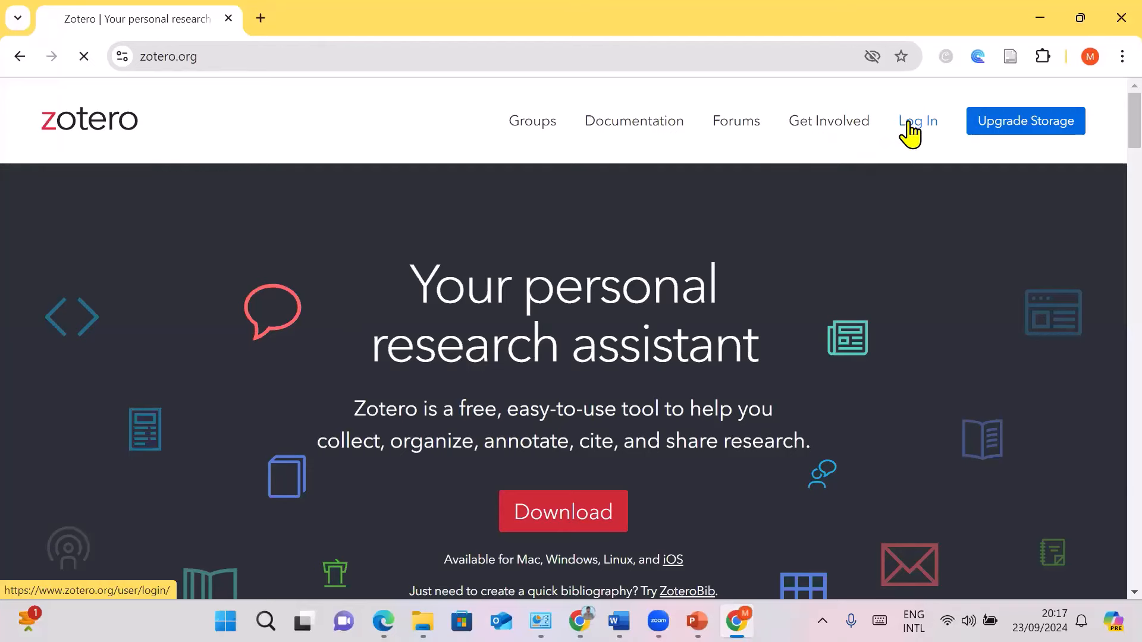
pyautogui.scroll(-3, 632, 265)
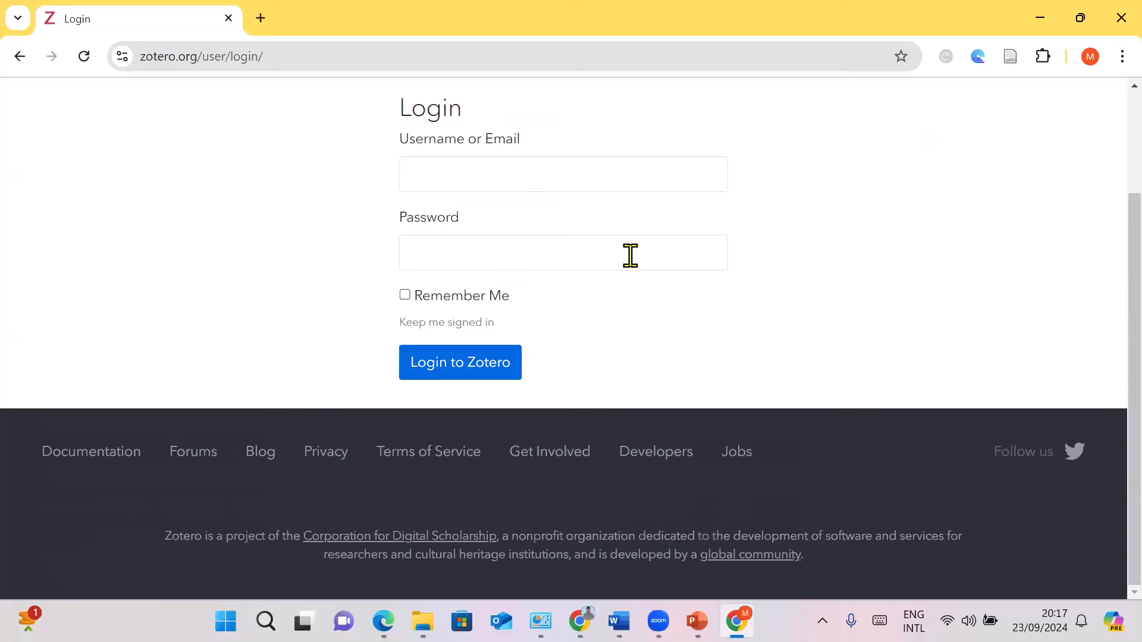
pyautogui.scroll(2, 628, 256)
pyautogui.scroll(1, 490, 162)
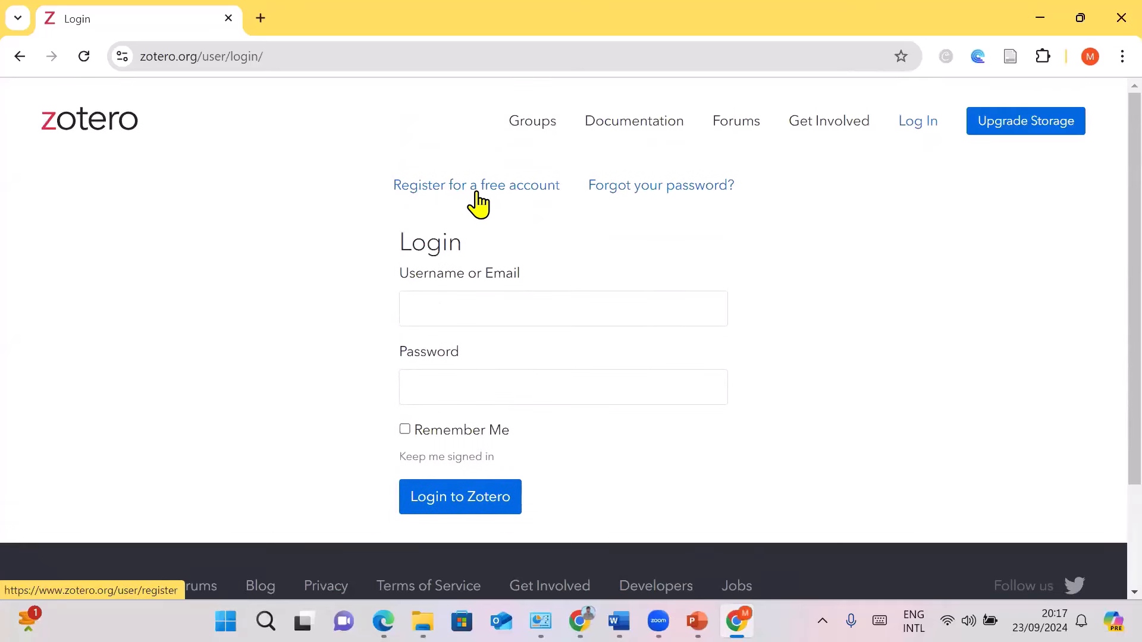
pyautogui.click(474, 191)
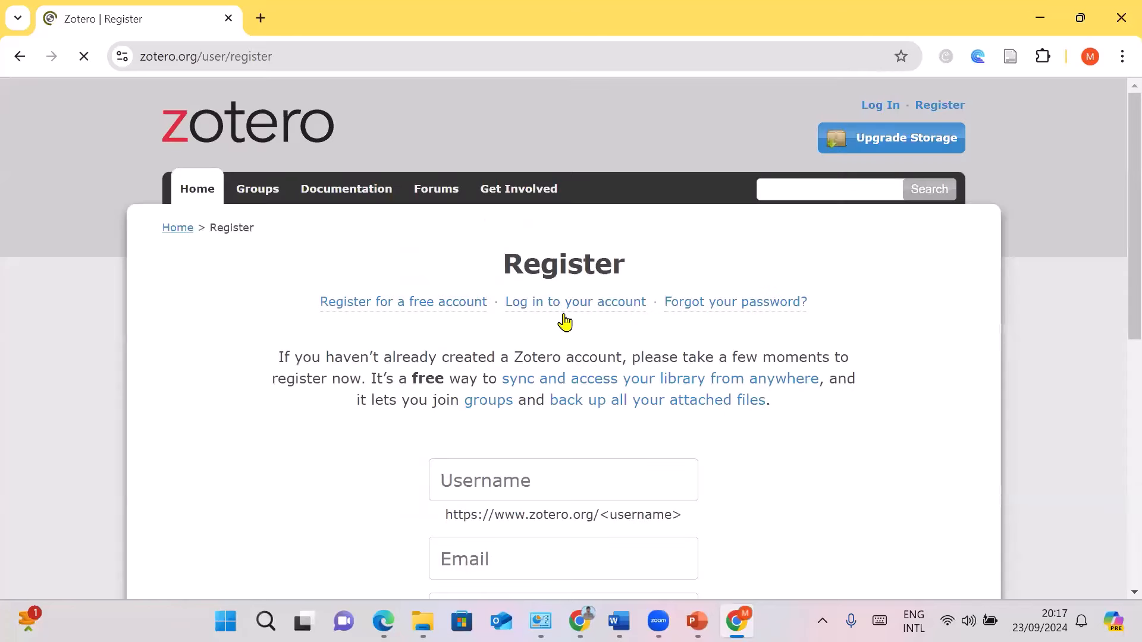
pyautogui.scroll(-1, 565, 398)
pyautogui.click(533, 391)
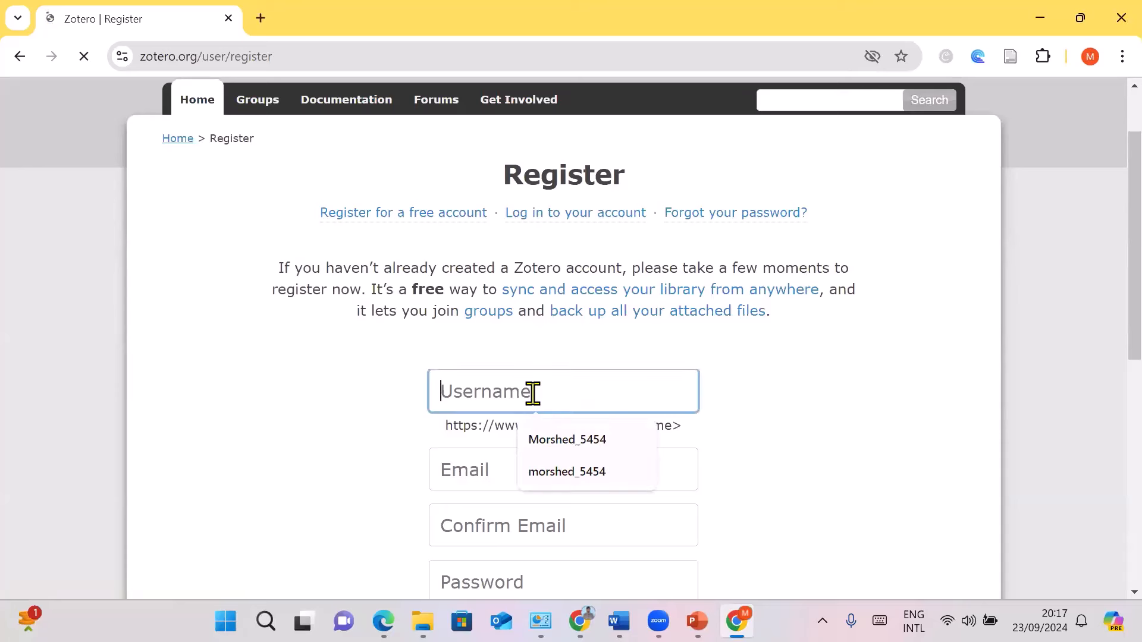
pyautogui.click(582, 442)
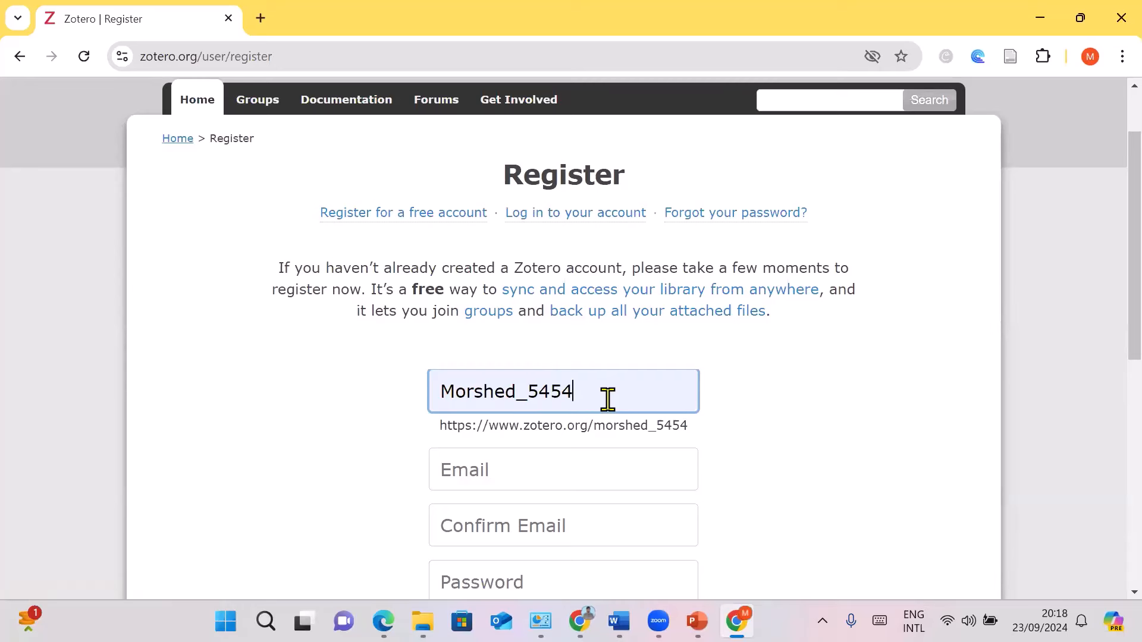
pyautogui.scroll(-1, 585, 418)
pyautogui.click(500, 375)
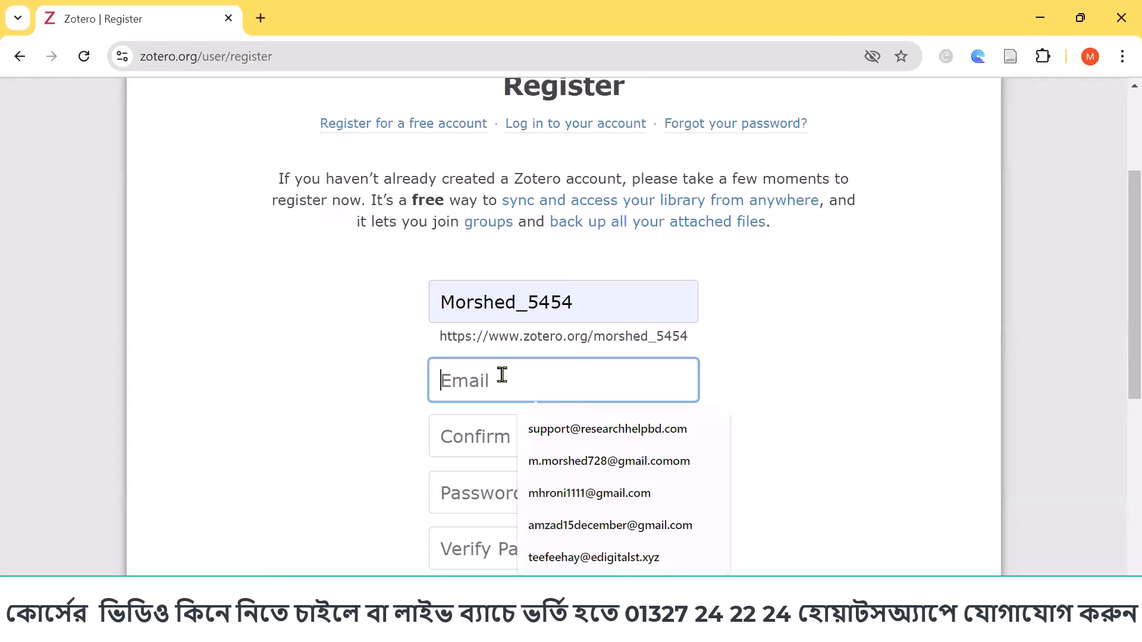
pyautogui.click(783, 415)
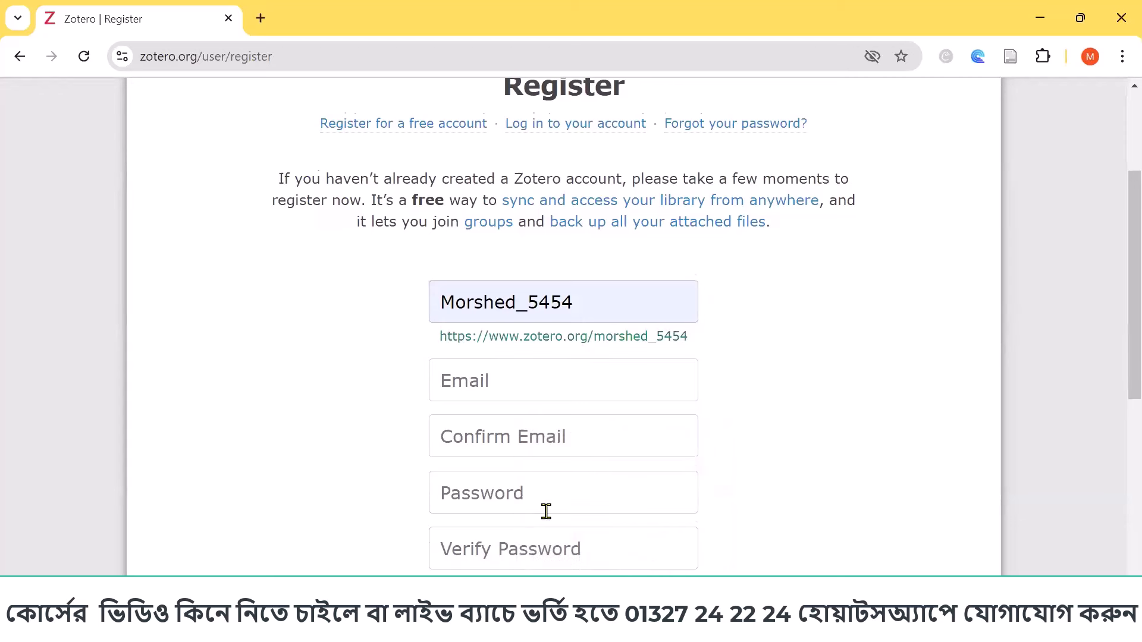
pyautogui.scroll(-1, 545, 509)
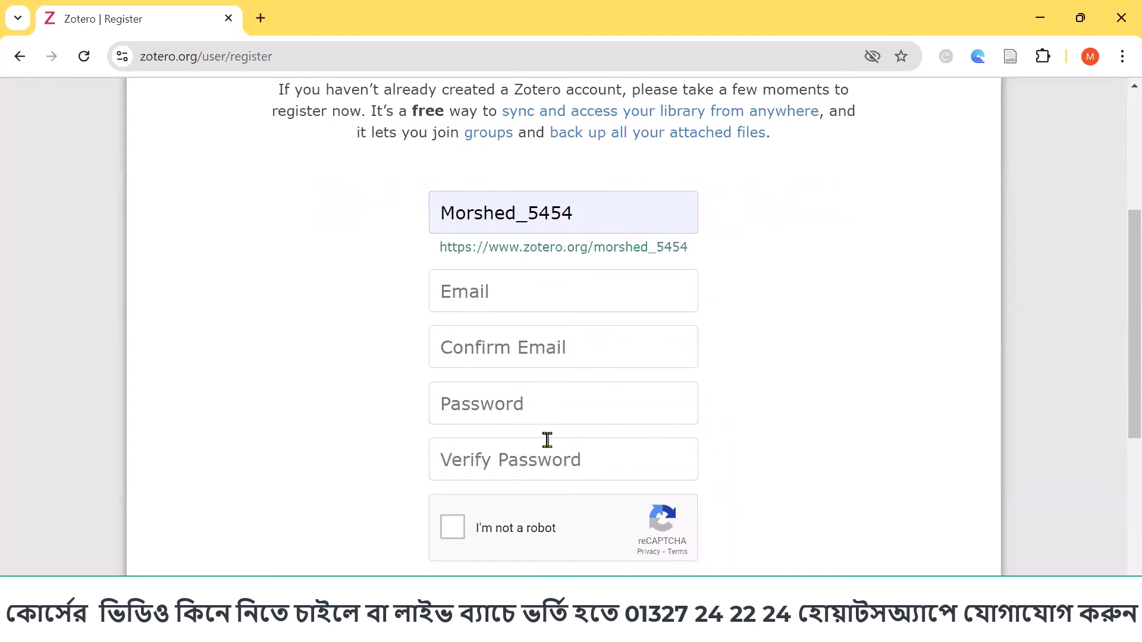
pyautogui.scroll(-1, 547, 451)
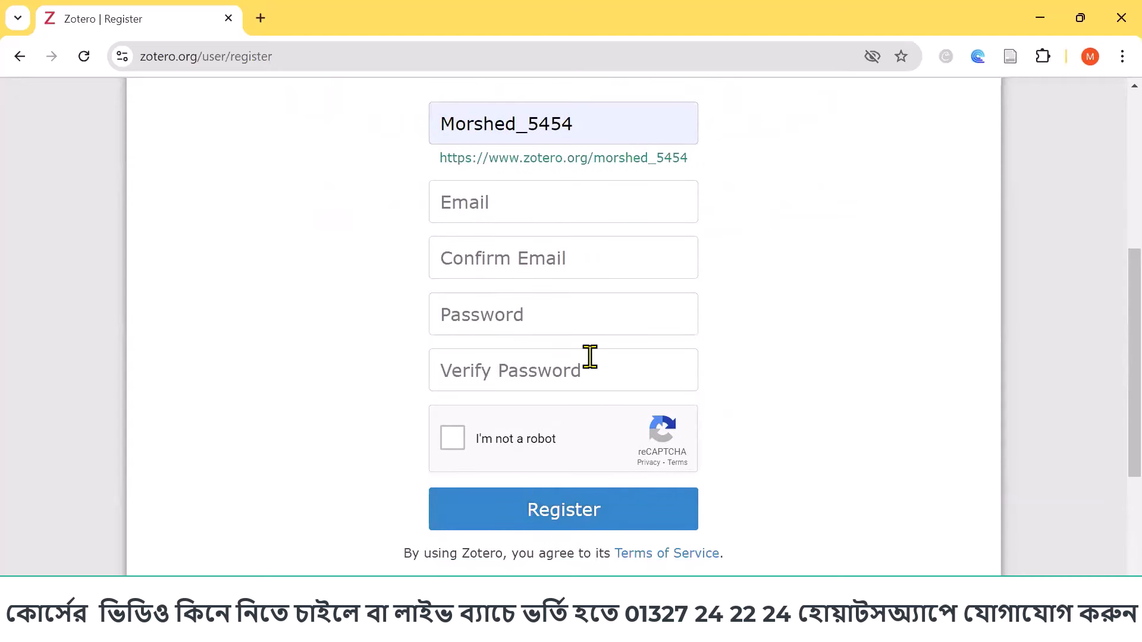
pyautogui.scroll(5, 591, 357)
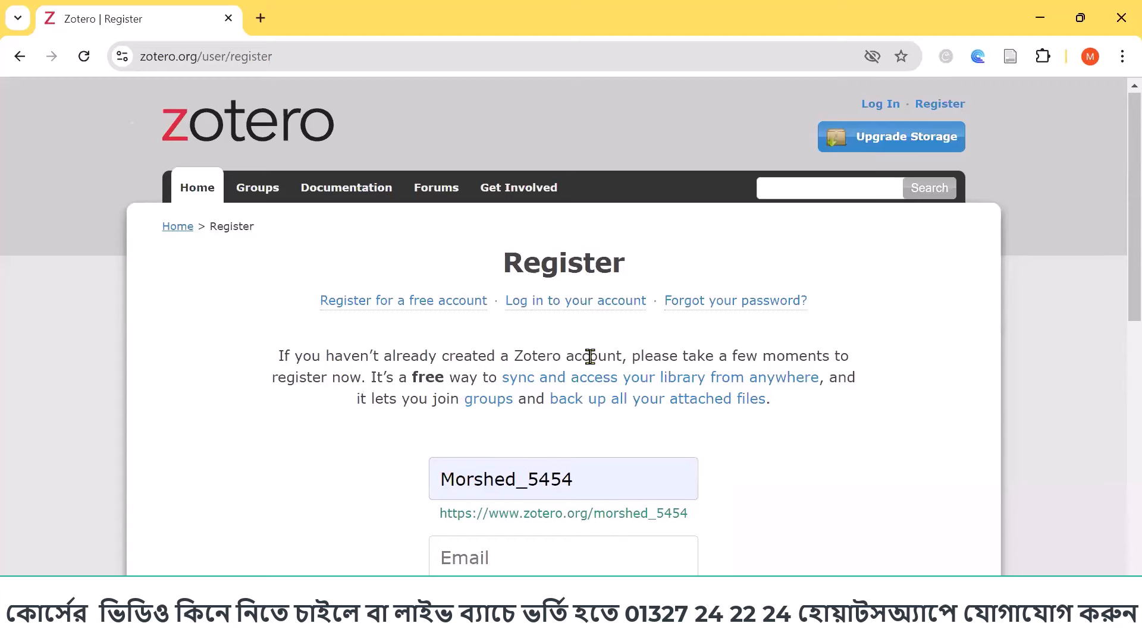
pyautogui.scroll(-5, 590, 357)
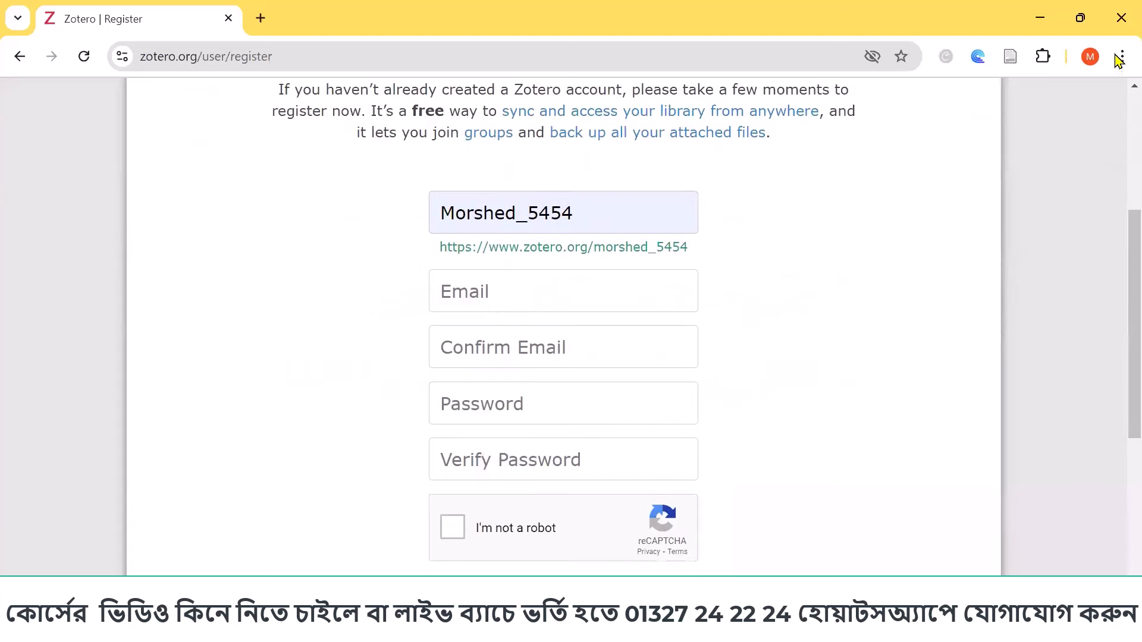
# - Close the registration window and briefly highlight the Zotero Connector heading on the download page
pyautogui.click(1122, 17)
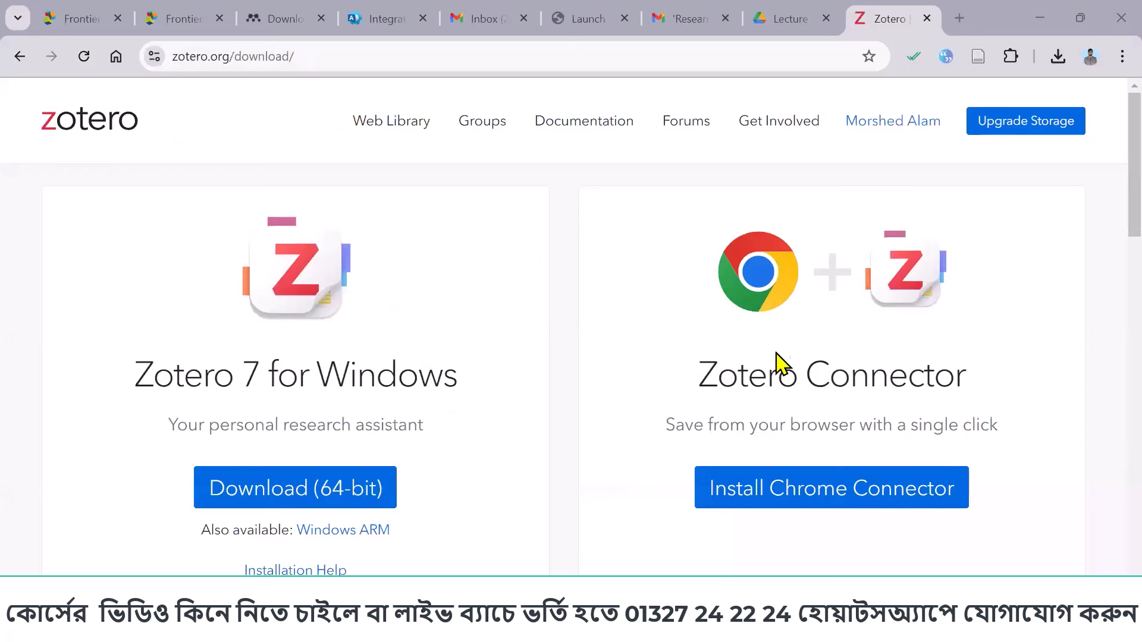
pyautogui.moveTo(699, 375); pyautogui.dragTo(956, 376)
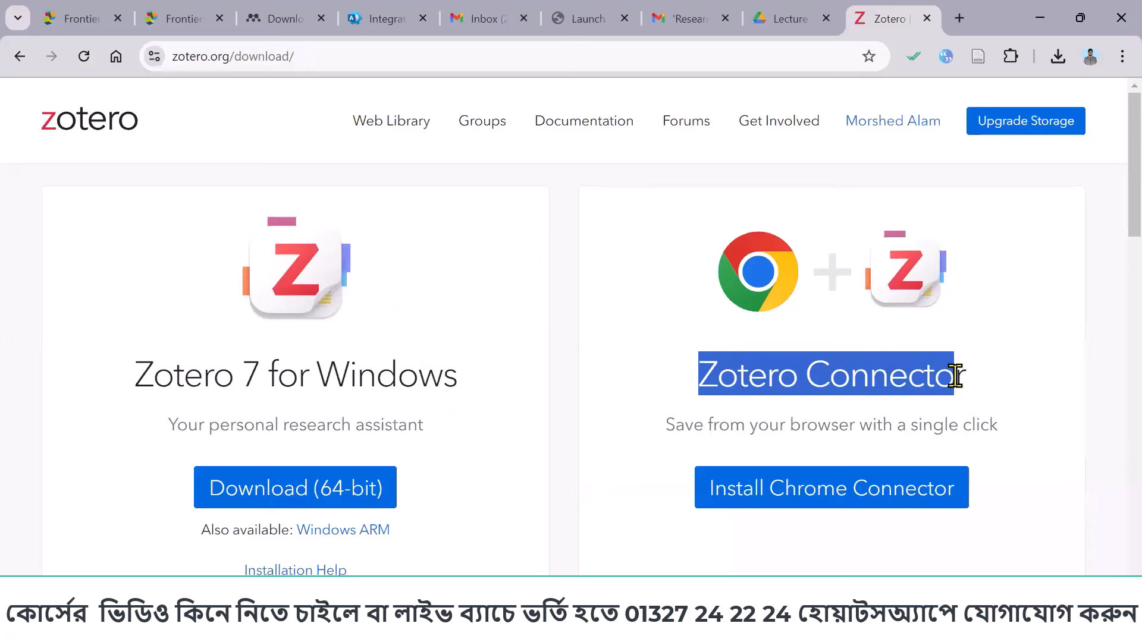
pyautogui.click(724, 351)
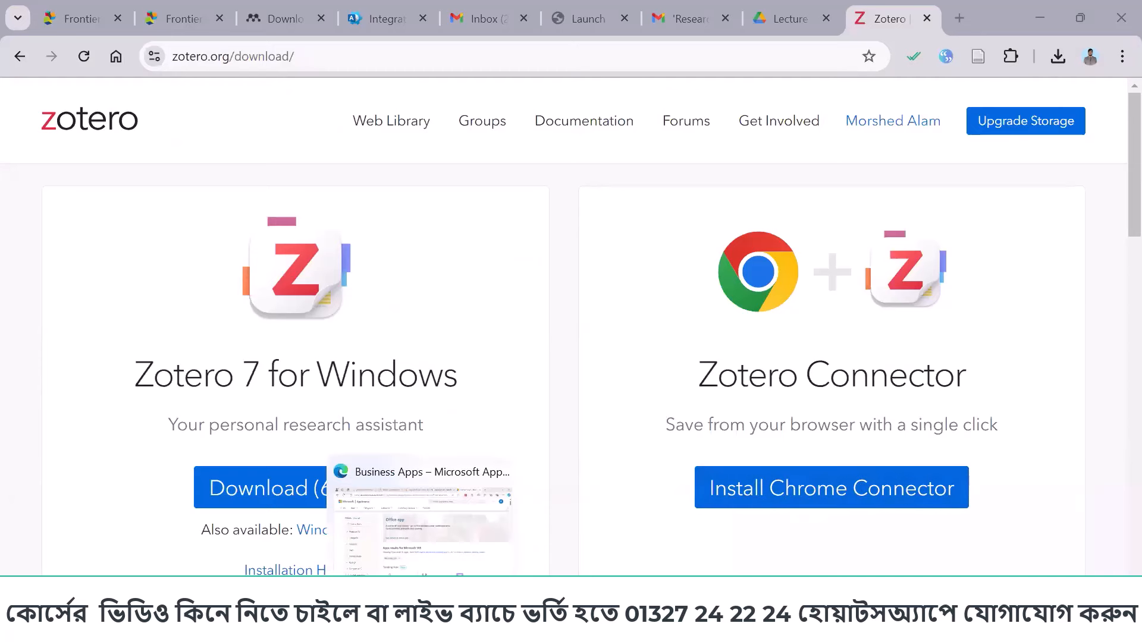
# - Confirm the Web Store lists Zotero Connector as already added, then return to the download page
pyautogui.click(835, 492)
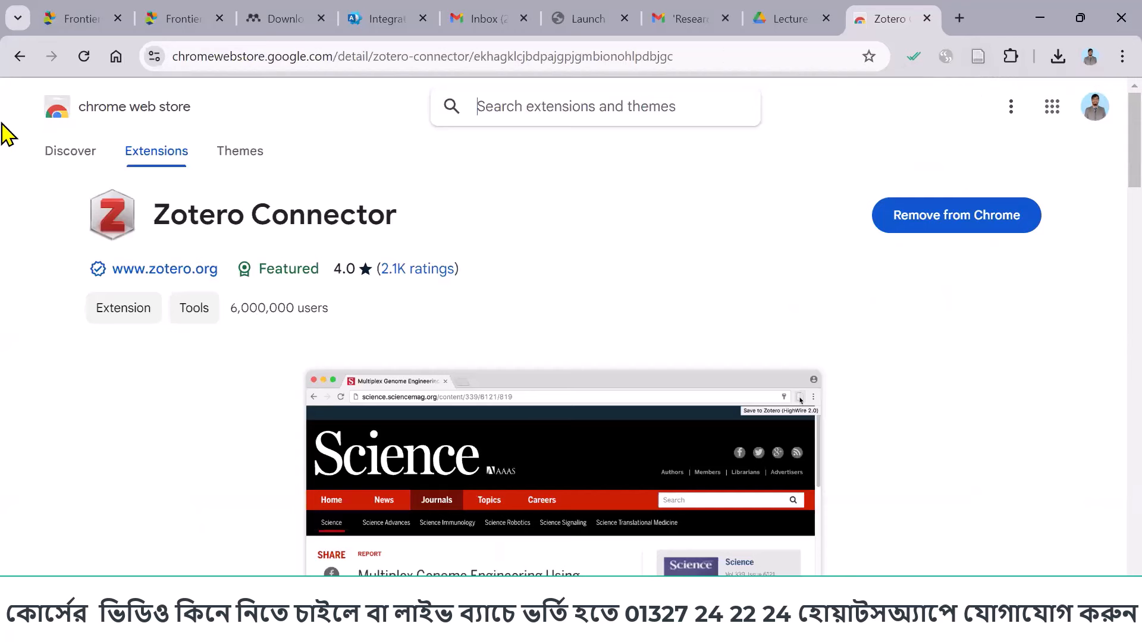
pyautogui.click(15, 63)
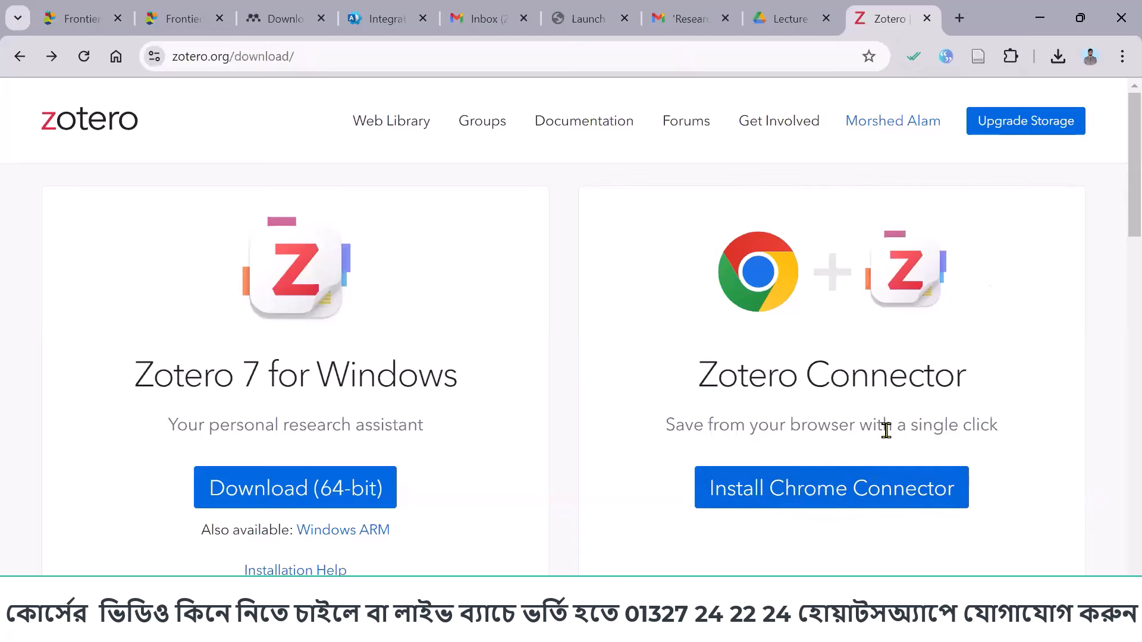
pyautogui.click(1012, 57)
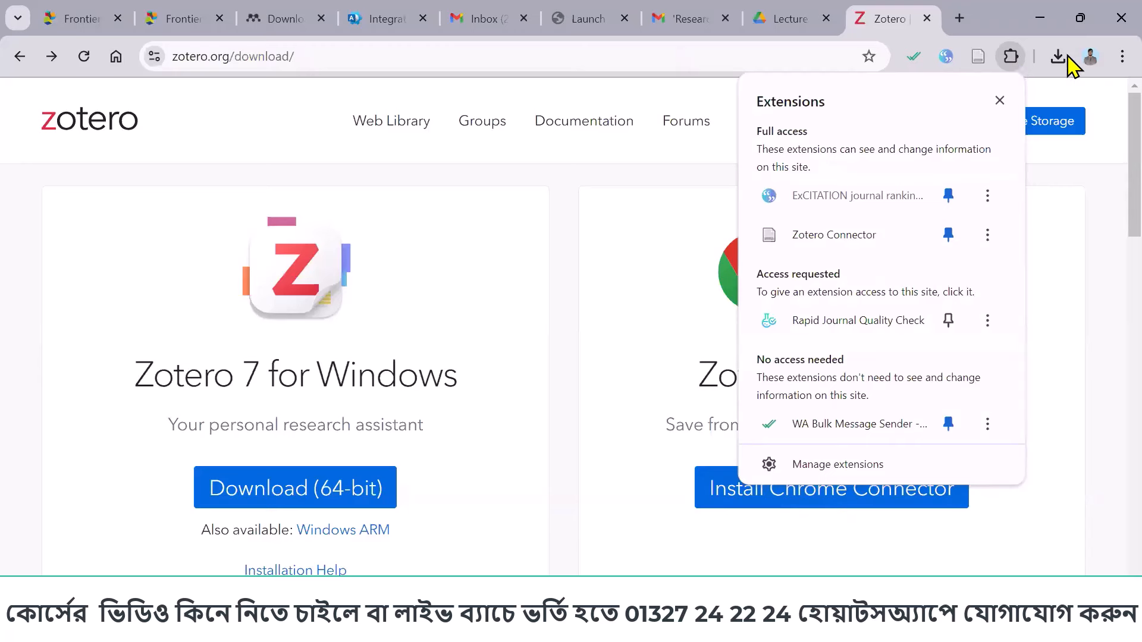
pyautogui.click(1014, 60)
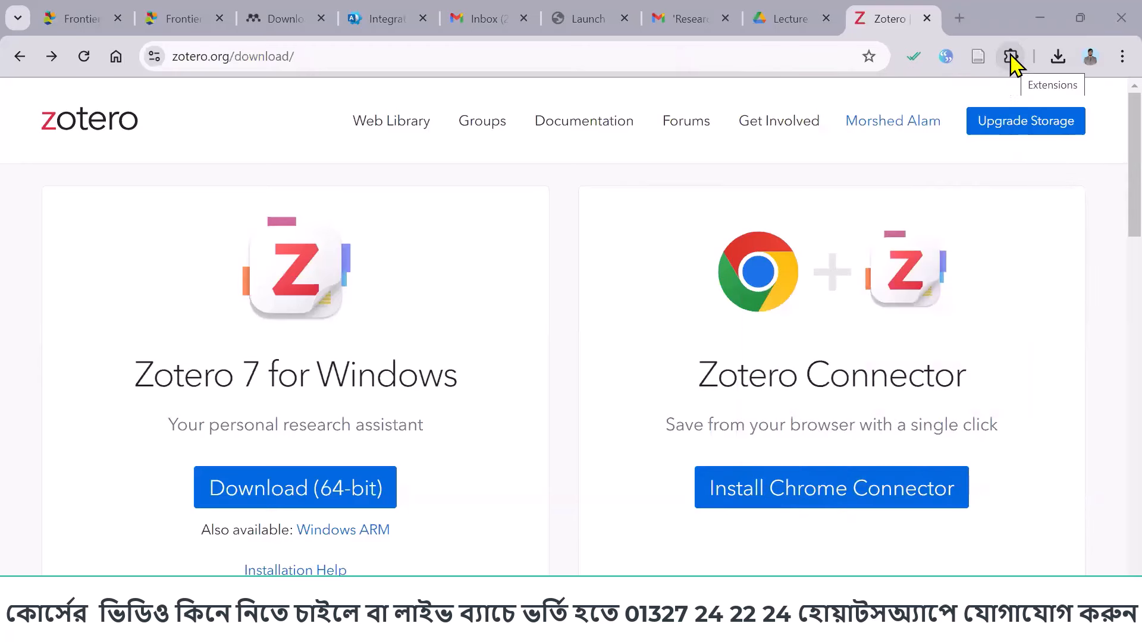
pyautogui.click(1012, 59)
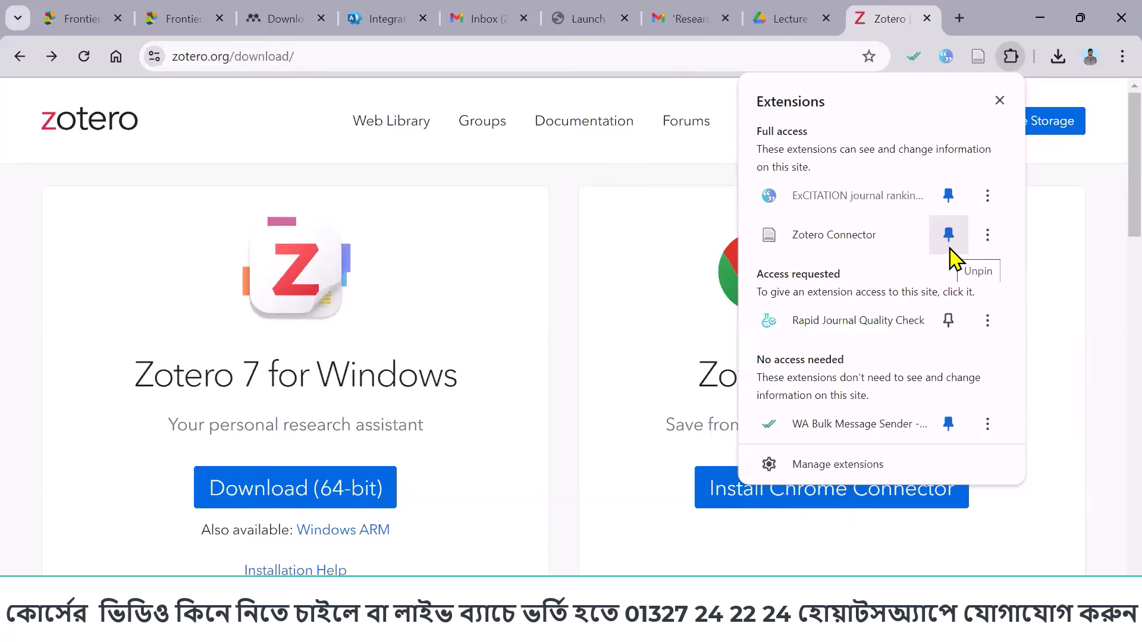
pyautogui.click(689, 250)
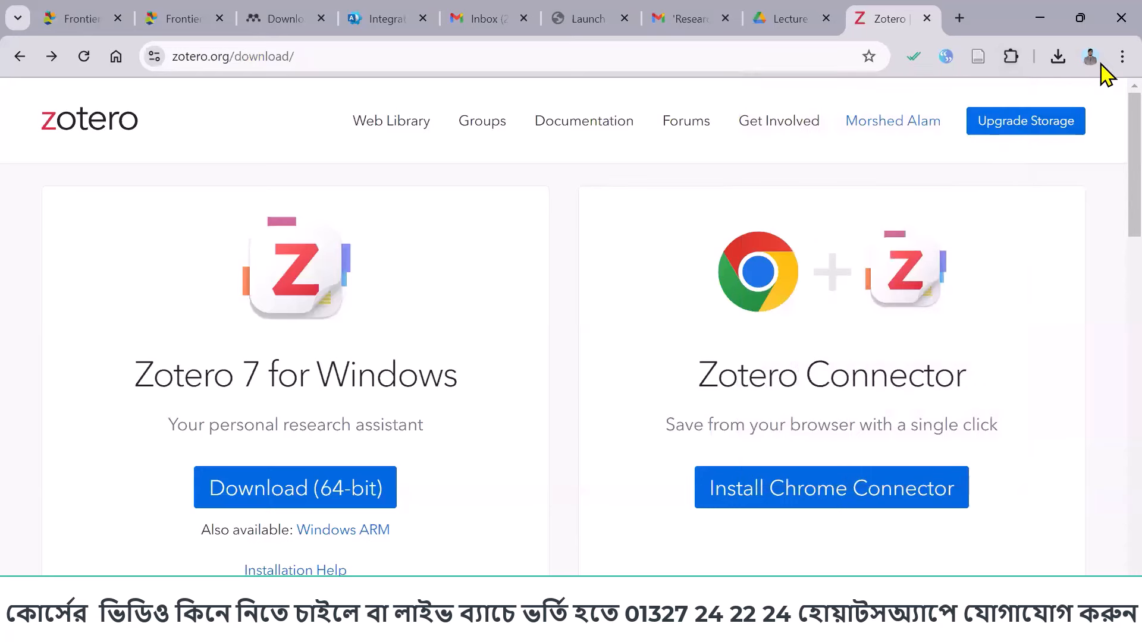
# - Search Chrome's settings for 'exte' and open the Extensions management page
pyautogui.click(1121, 57)
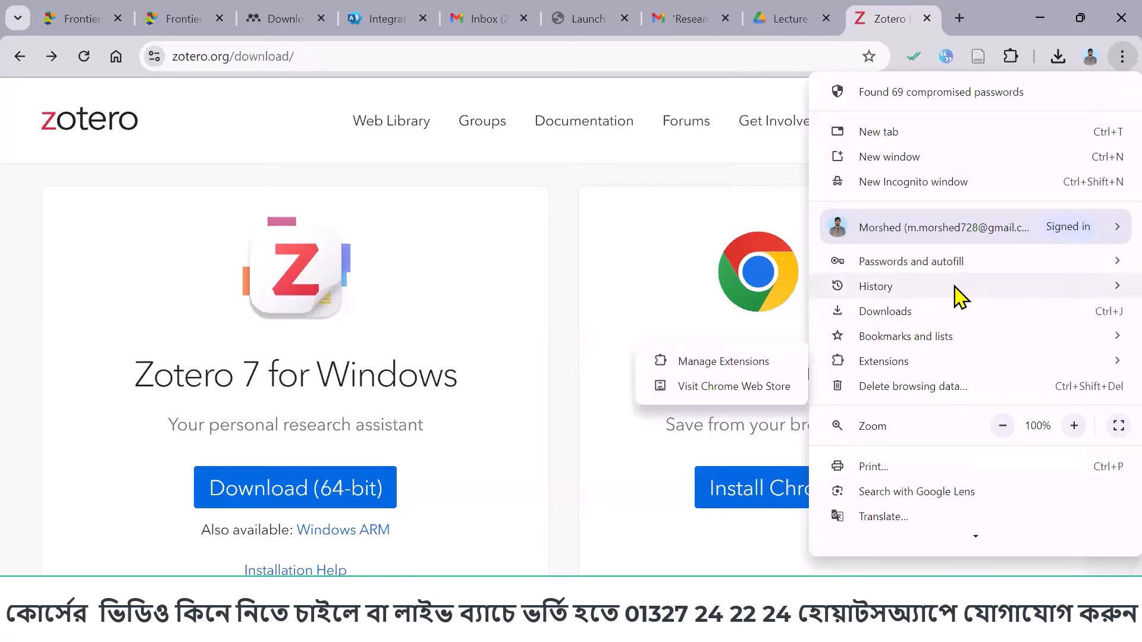
pyautogui.scroll(-1, 955, 357)
pyautogui.scroll(-3, 952, 420)
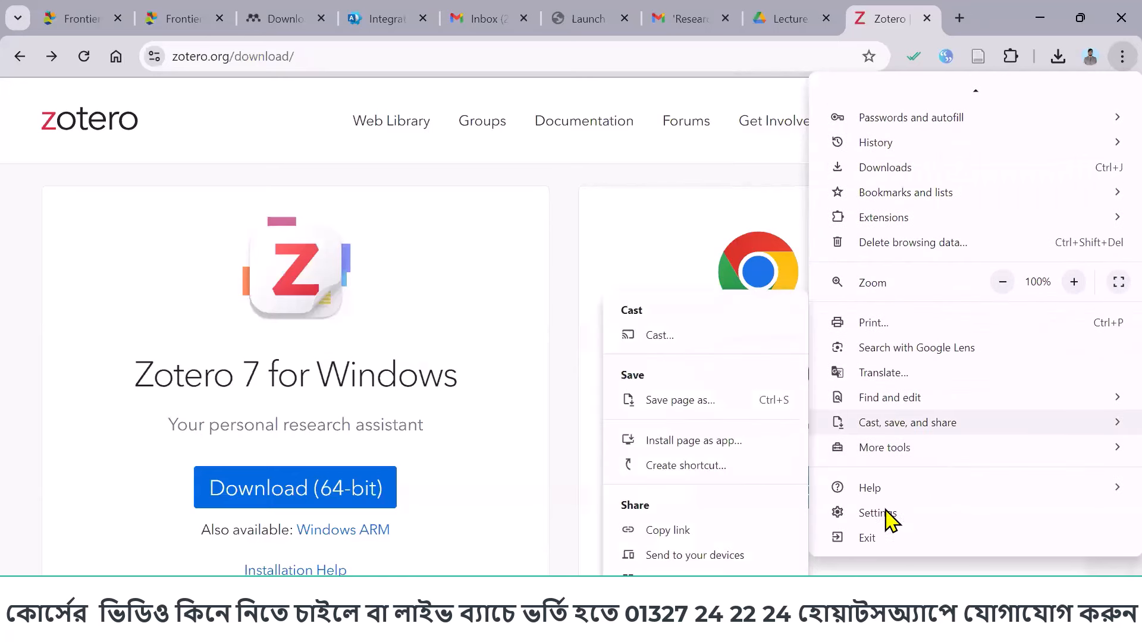
pyautogui.click(879, 514)
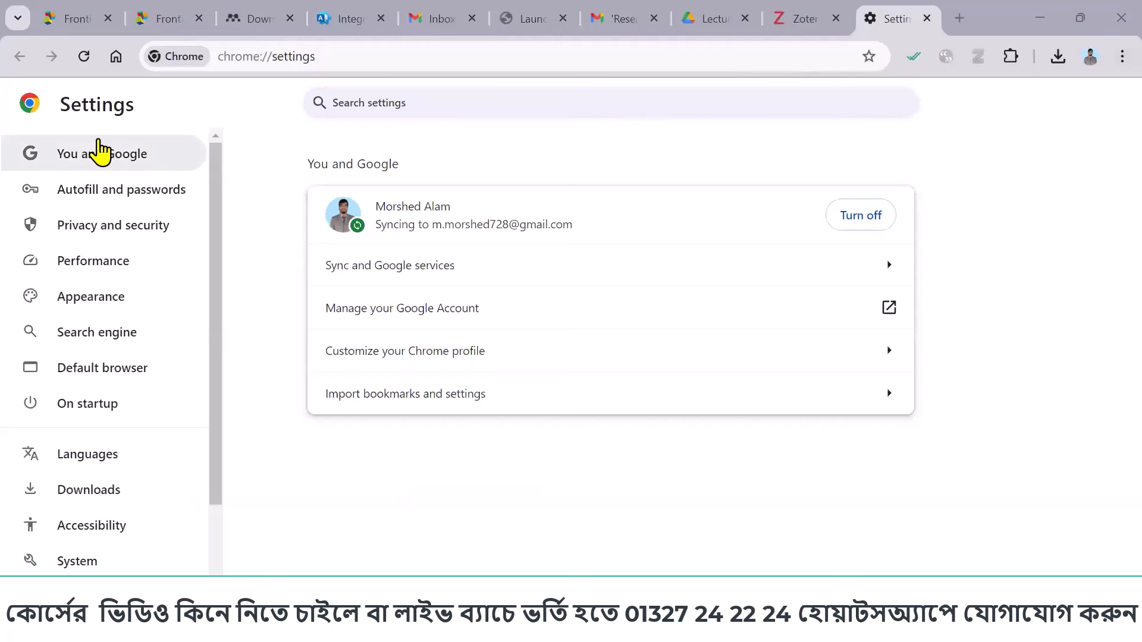
pyautogui.click(355, 96)
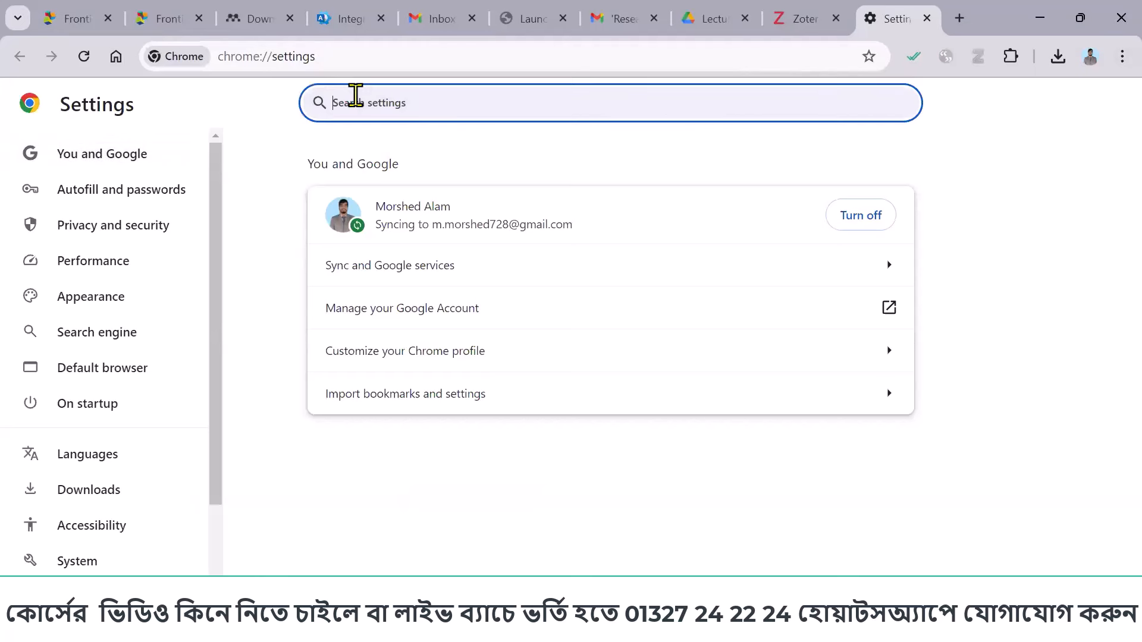
pyautogui.write('exte')
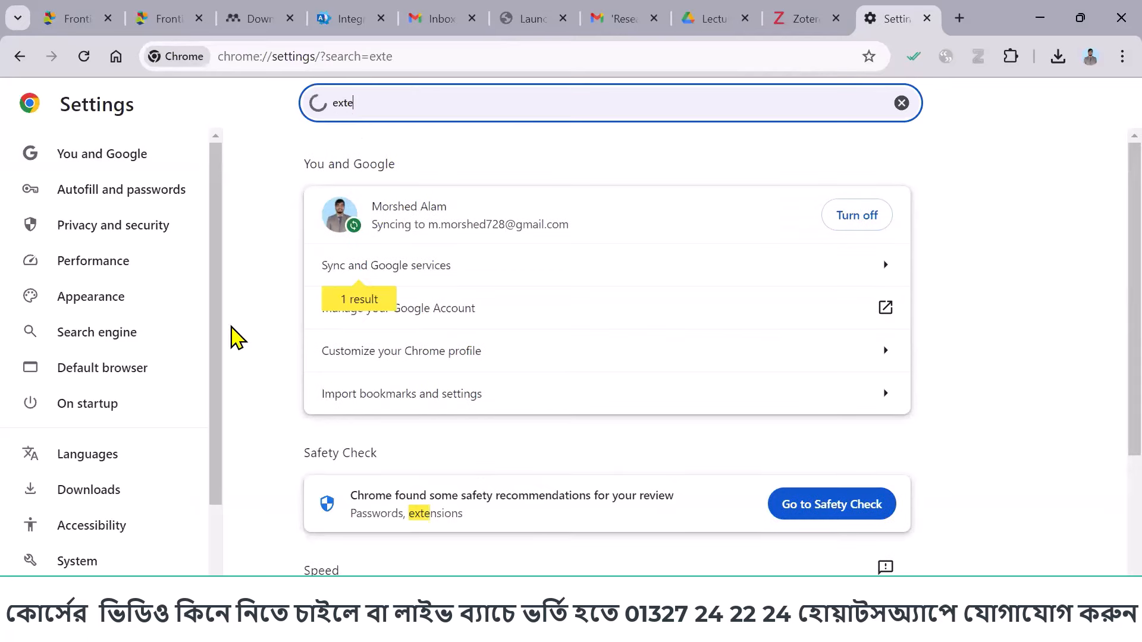
pyautogui.scroll(-3, 149, 522)
pyautogui.click(89, 553)
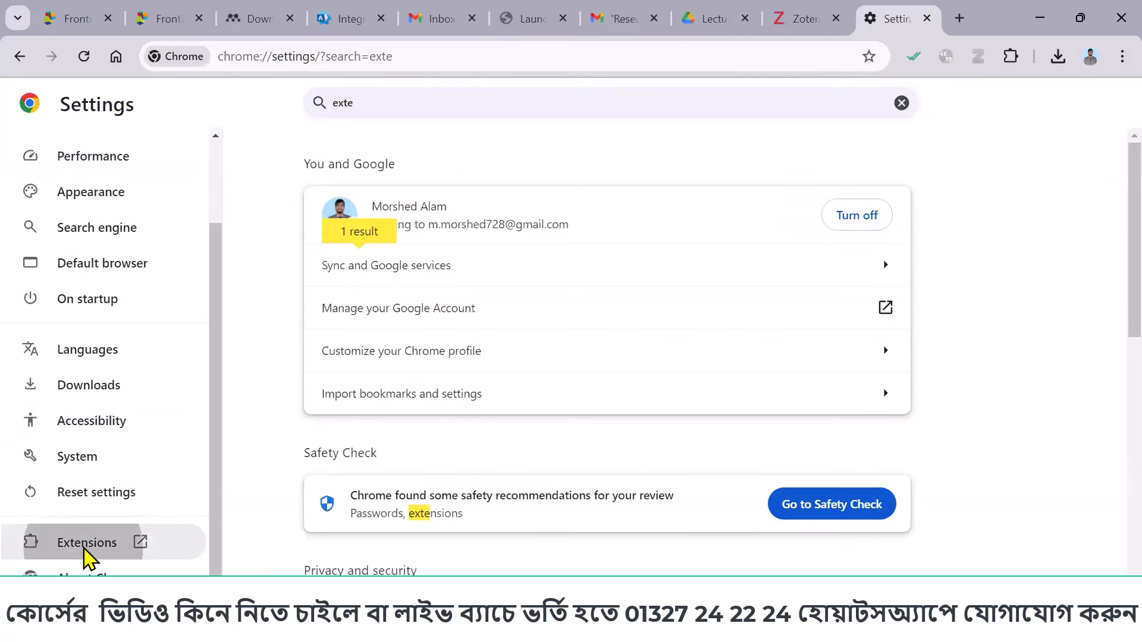
# - Verify Zotero Connector 5.0.145 is toggled on, then close the Extensions tab
pyautogui.scroll(-5, 651, 341)
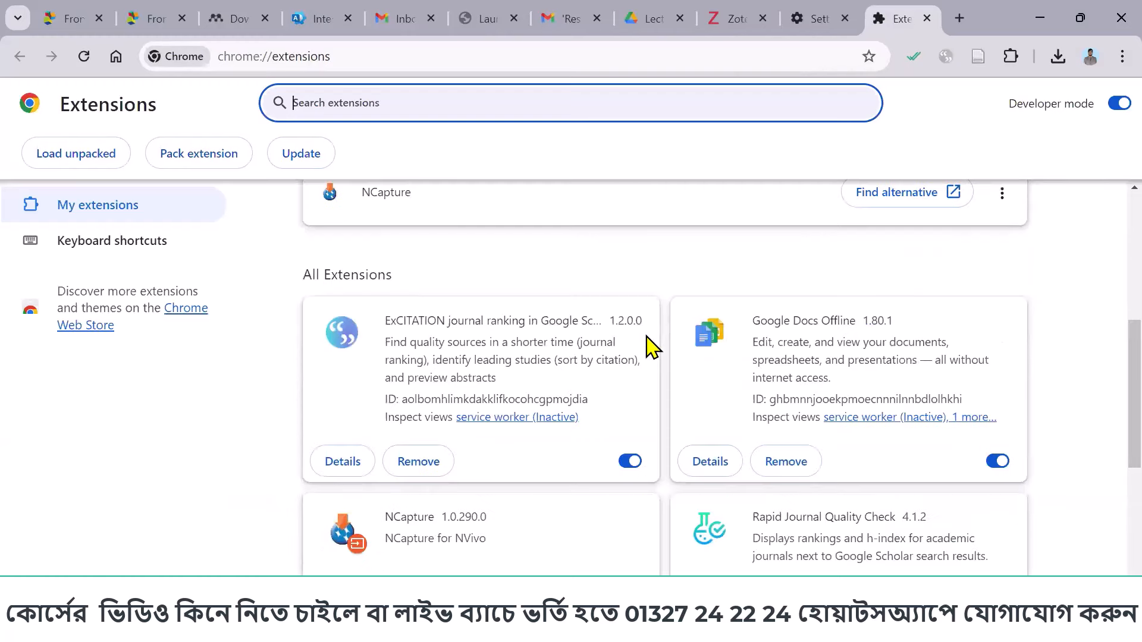
pyautogui.scroll(-2, 492, 418)
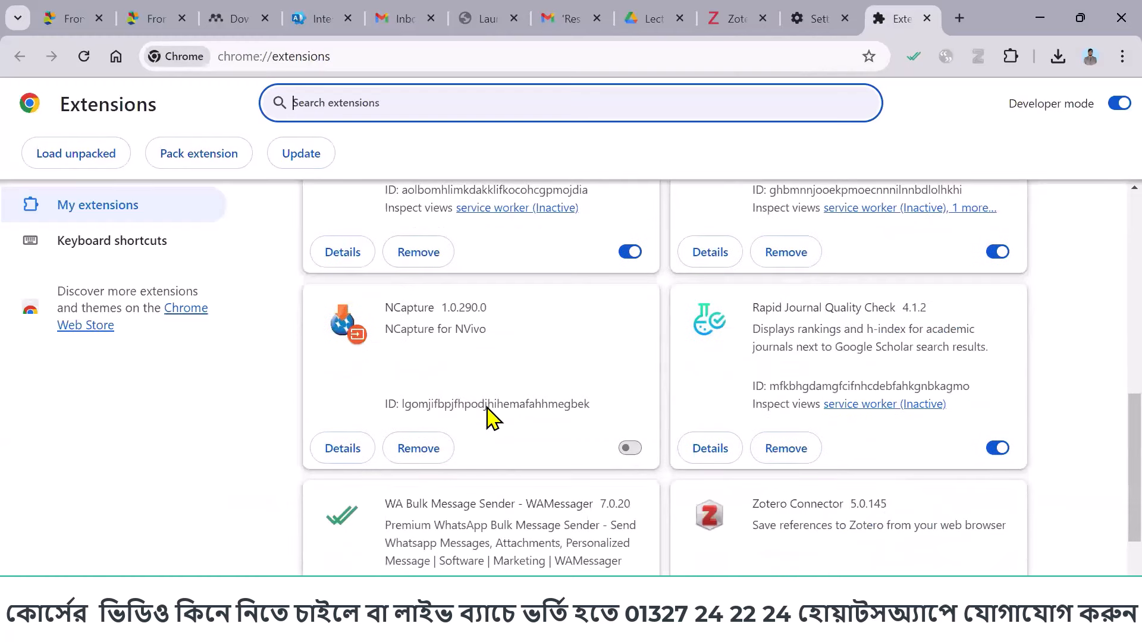
pyautogui.scroll(-1, 491, 418)
pyautogui.scroll(3, 907, 356)
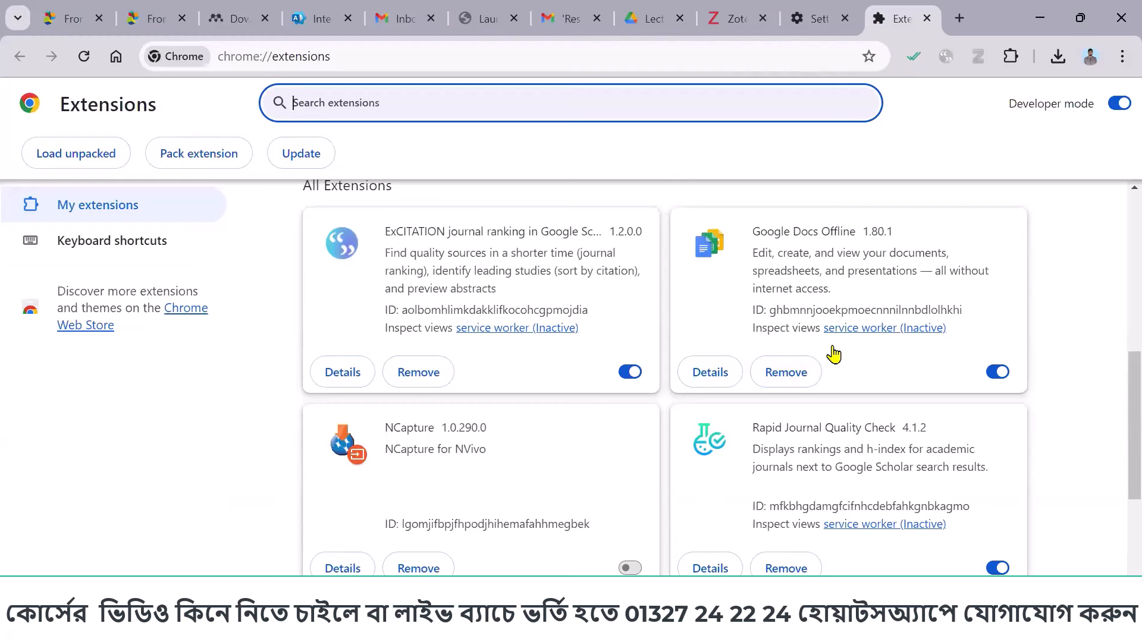
pyautogui.scroll(-4, 952, 505)
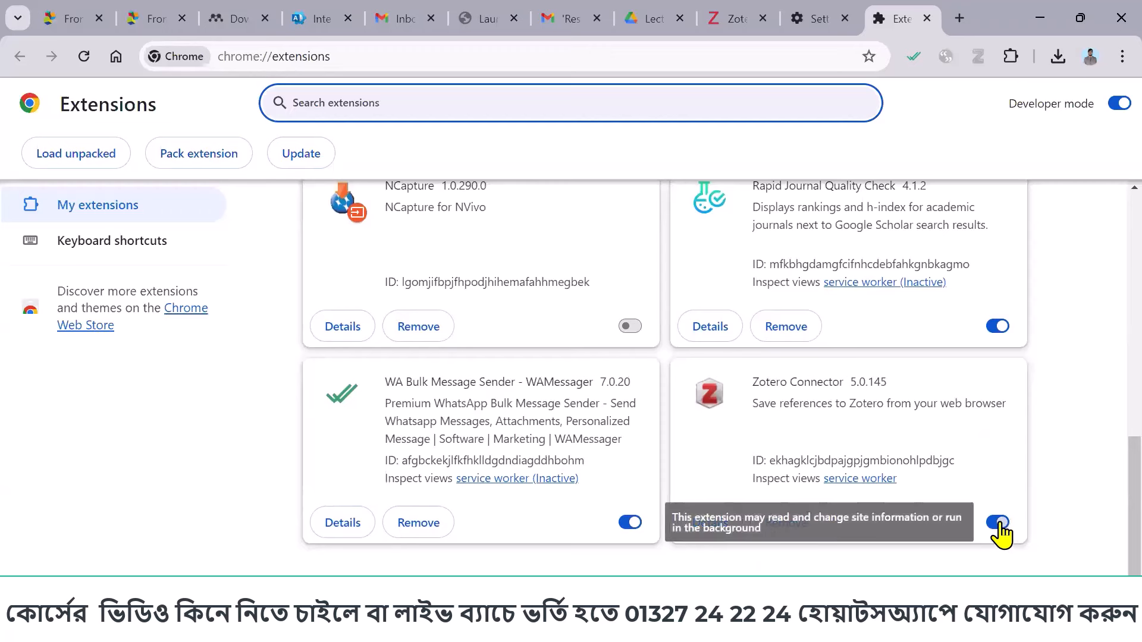
pyautogui.scroll(5, 1000, 531)
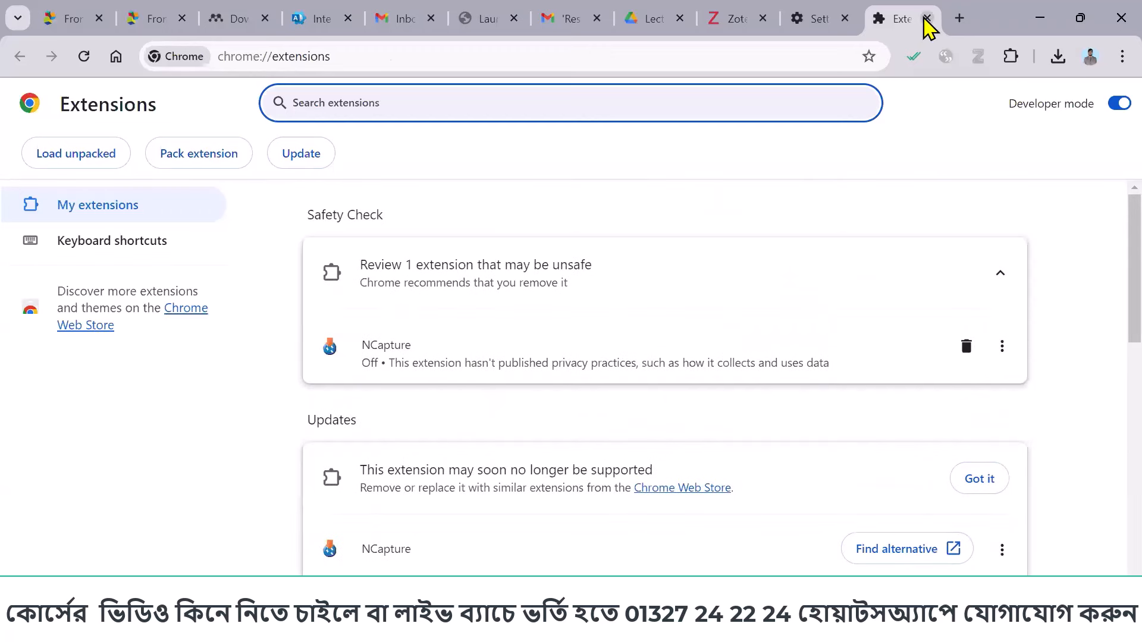
pyautogui.click(926, 18)
# - Close the Settings tab and test the Zotero Connector toolbar button on the download page
pyautogui.click(926, 18)
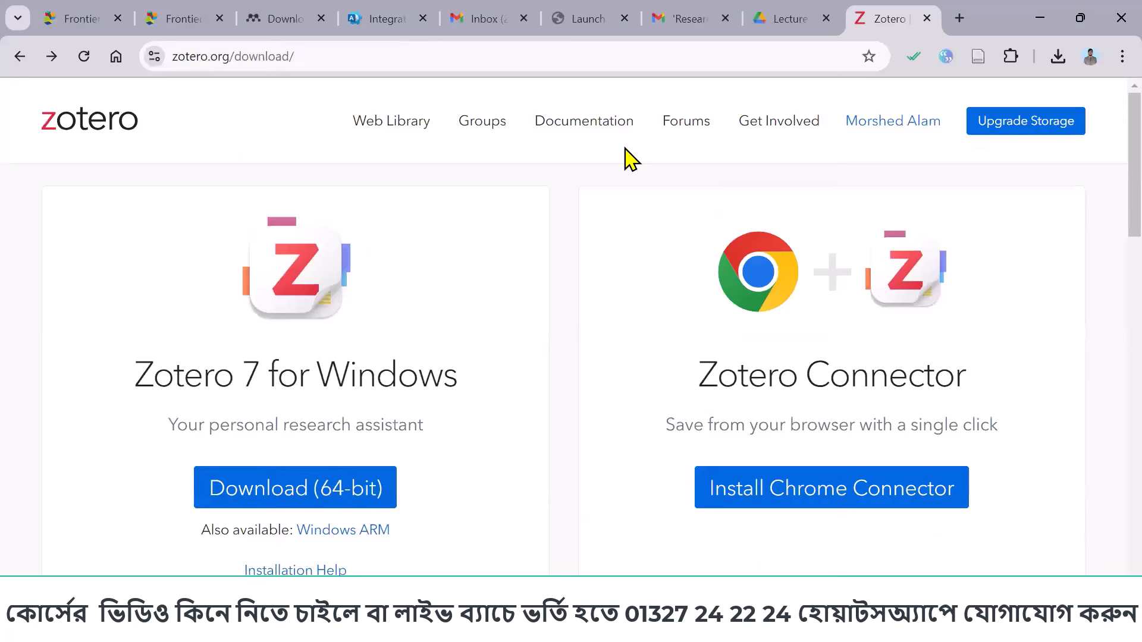
pyautogui.click(976, 56)
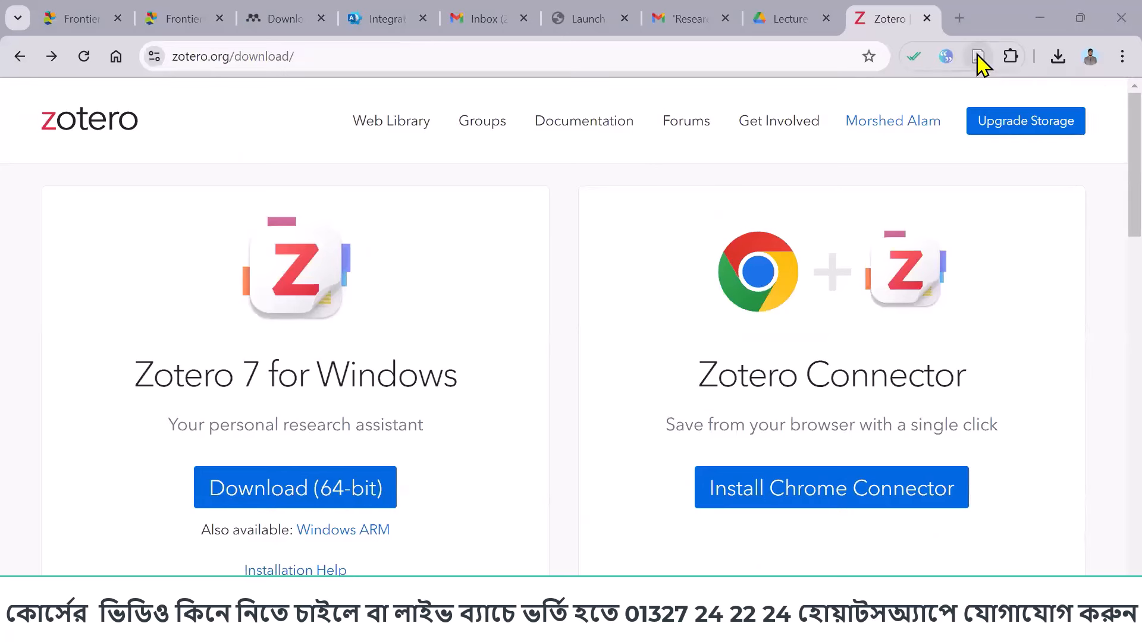
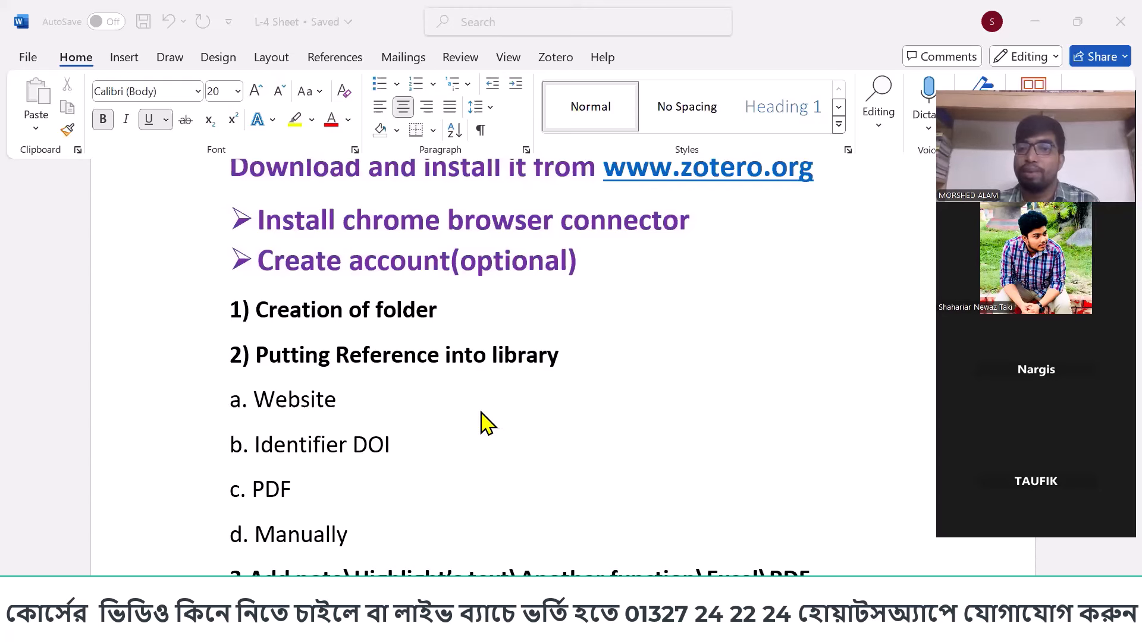
# - In the Word lecture outline, give the 'c. PDF' line a yellow text highlight
pyautogui.scroll(-1, 483, 423)
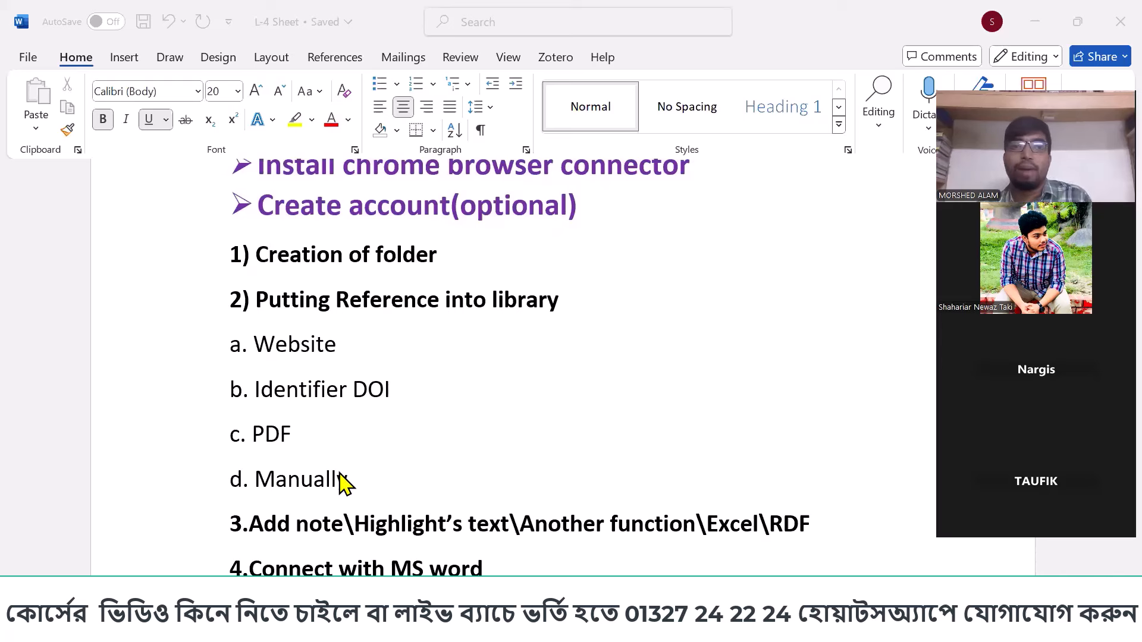
pyautogui.click(362, 479)
pyautogui.moveTo(368, 479); pyautogui.dragTo(227, 345)
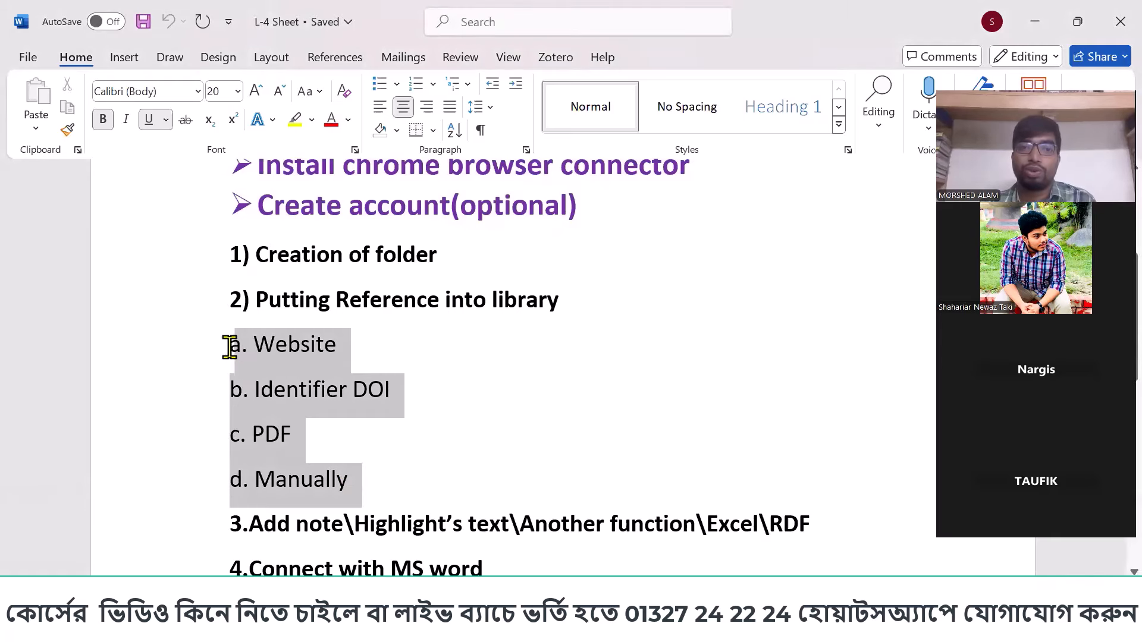
pyautogui.click(409, 418)
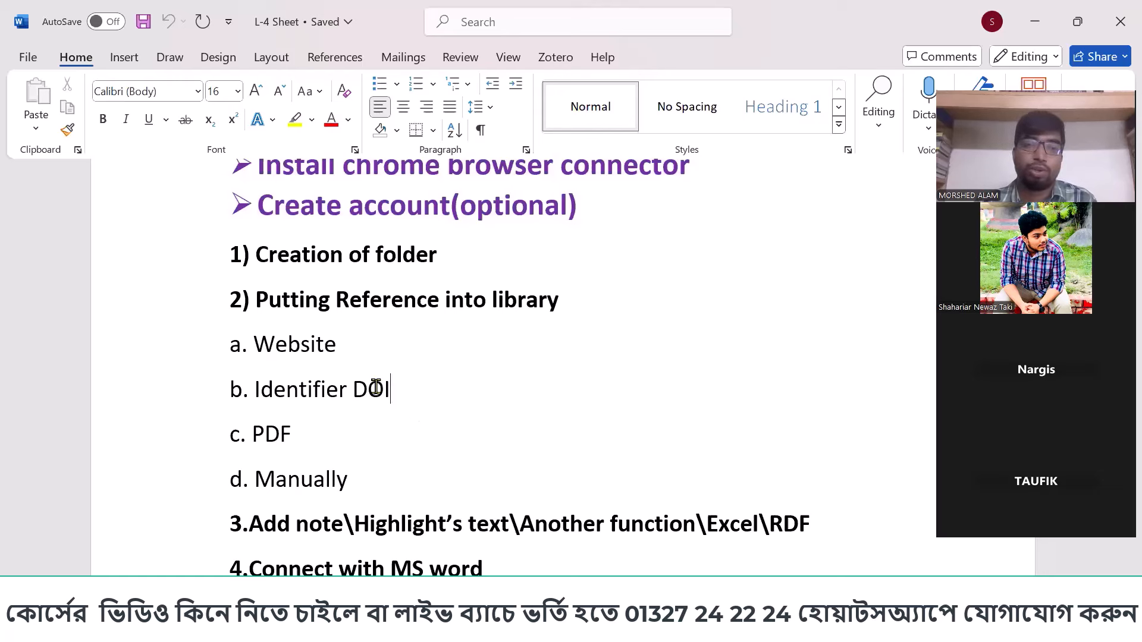
pyautogui.moveTo(293, 441); pyautogui.dragTo(230, 434)
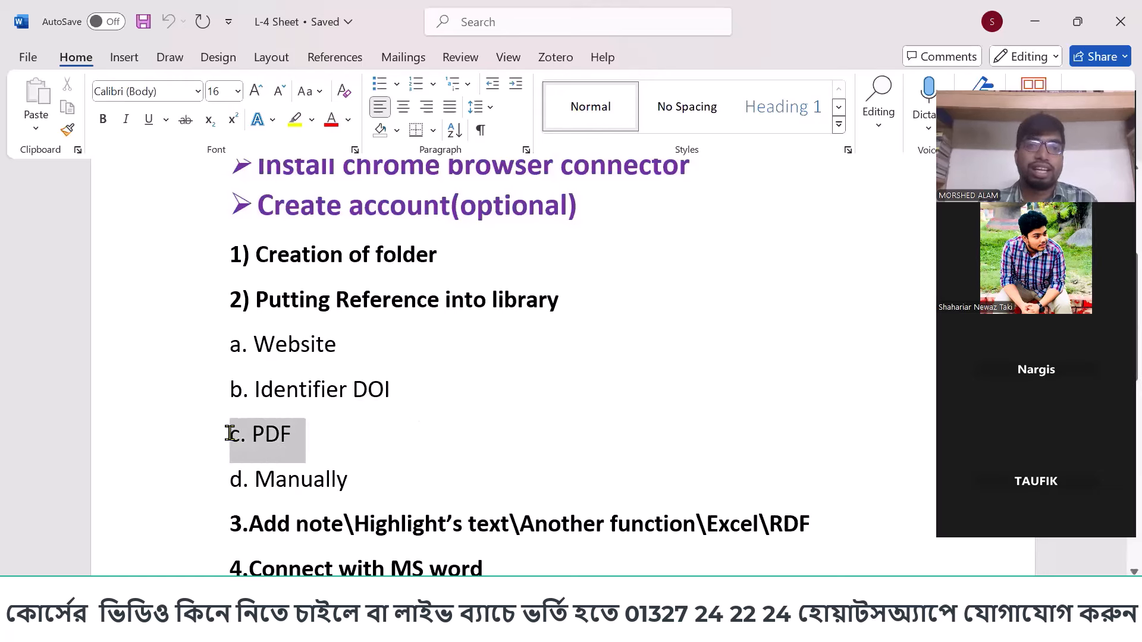
pyautogui.click(296, 119)
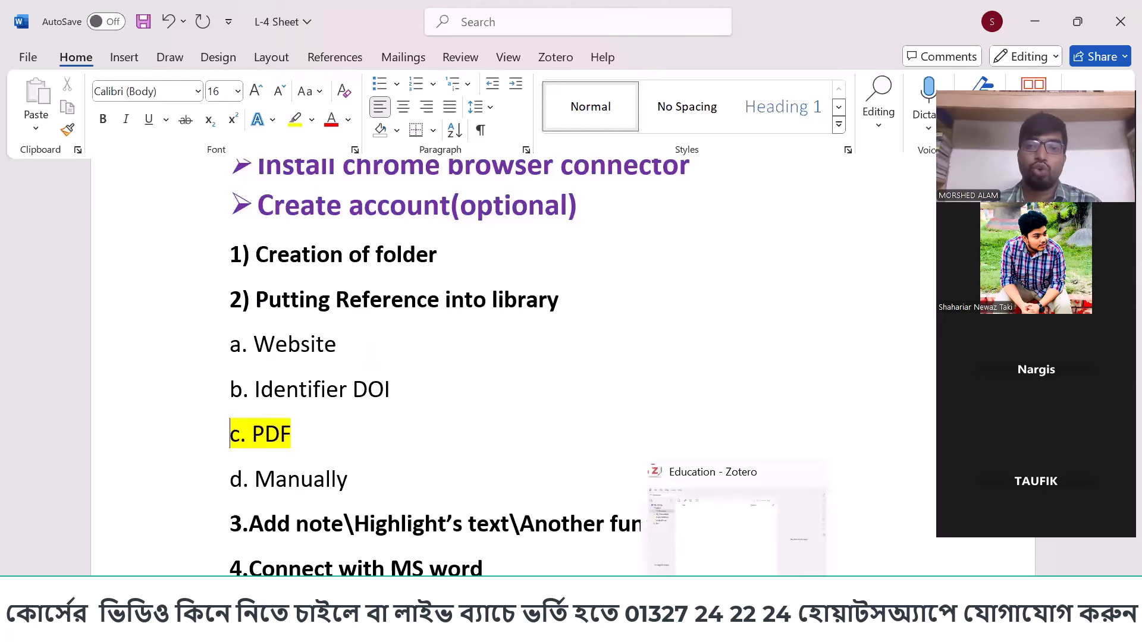
# - In the Zotero Education collection, start adding stored files via Add Attachment > Add File
pyautogui.click(720, 565)
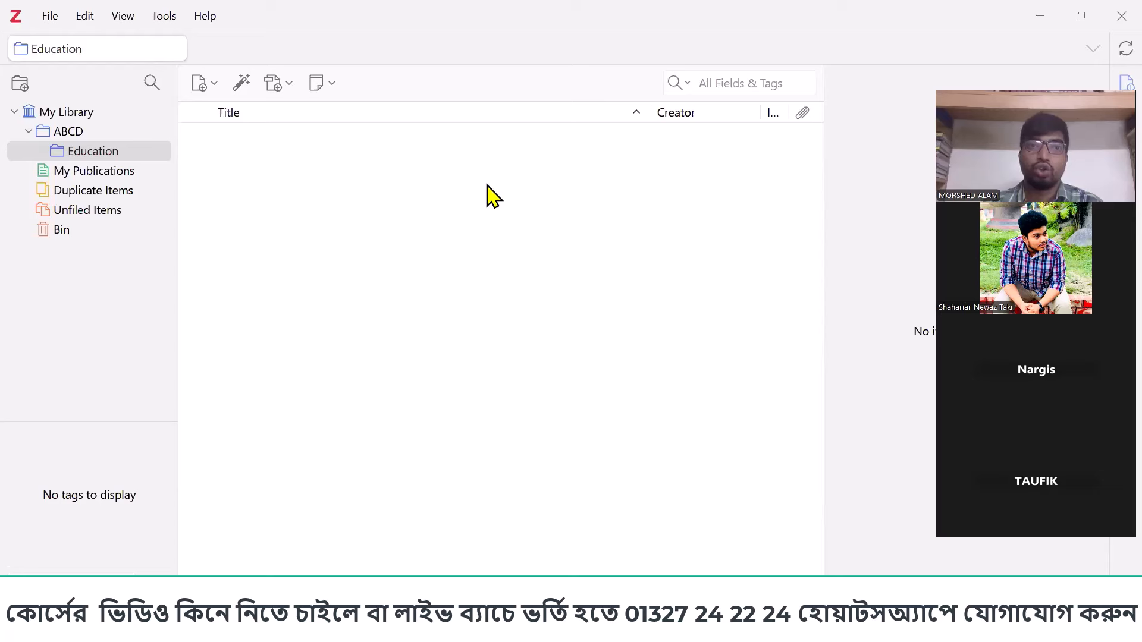
pyautogui.click(294, 85)
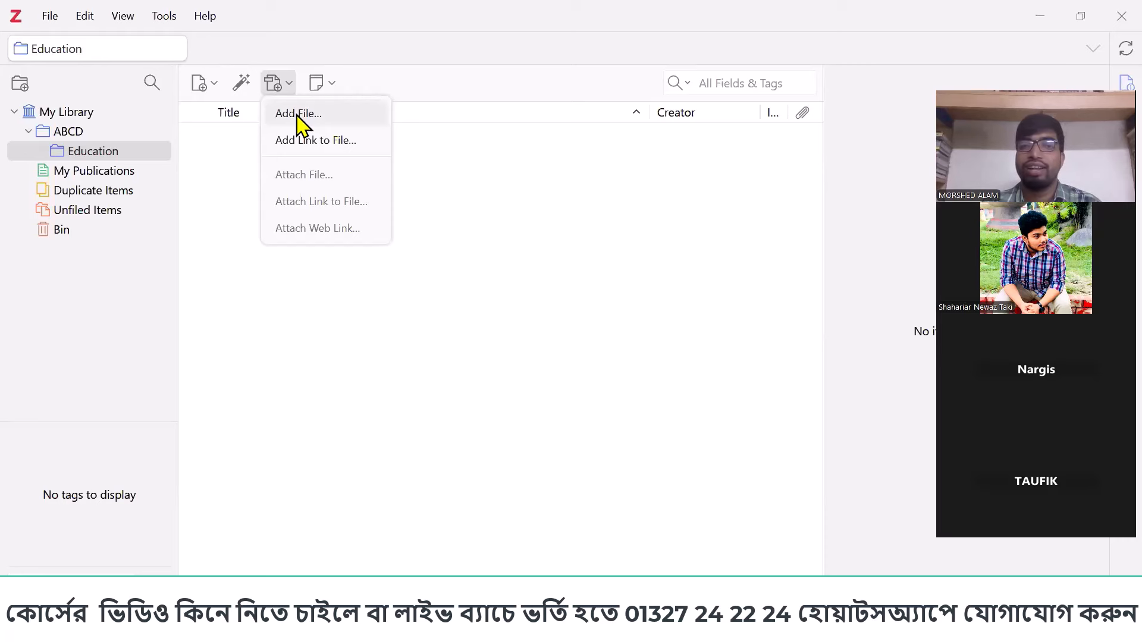
pyautogui.click(303, 126)
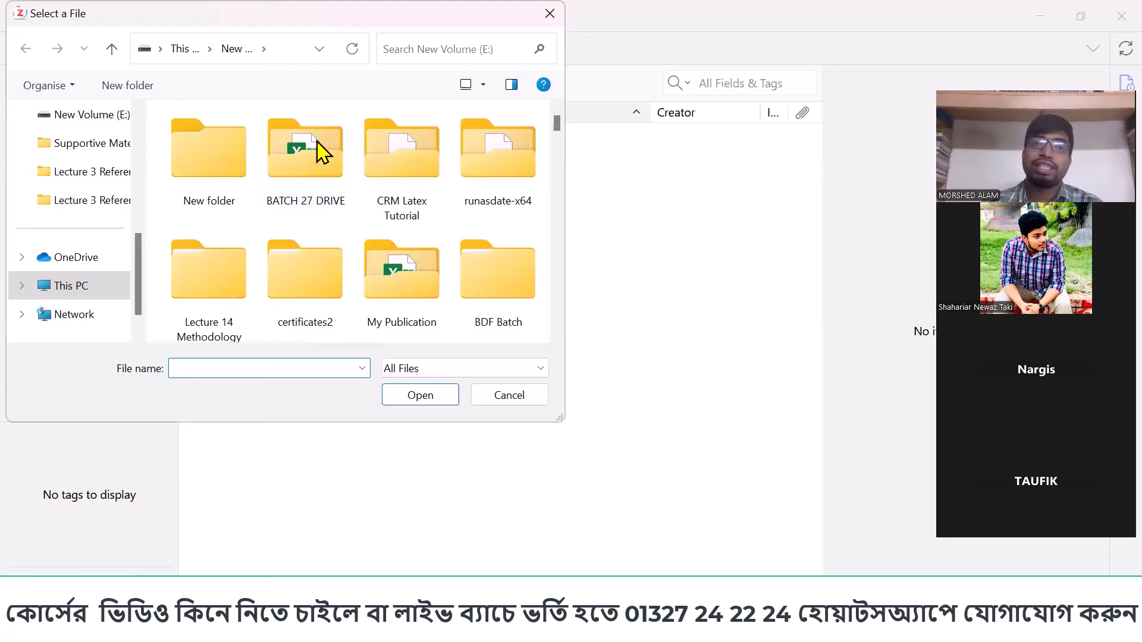
# - Select six article PDFs on New Volume (E:), including feduc-08-1174751 and 'sample for science background'
pyautogui.scroll(-3, 378, 166)
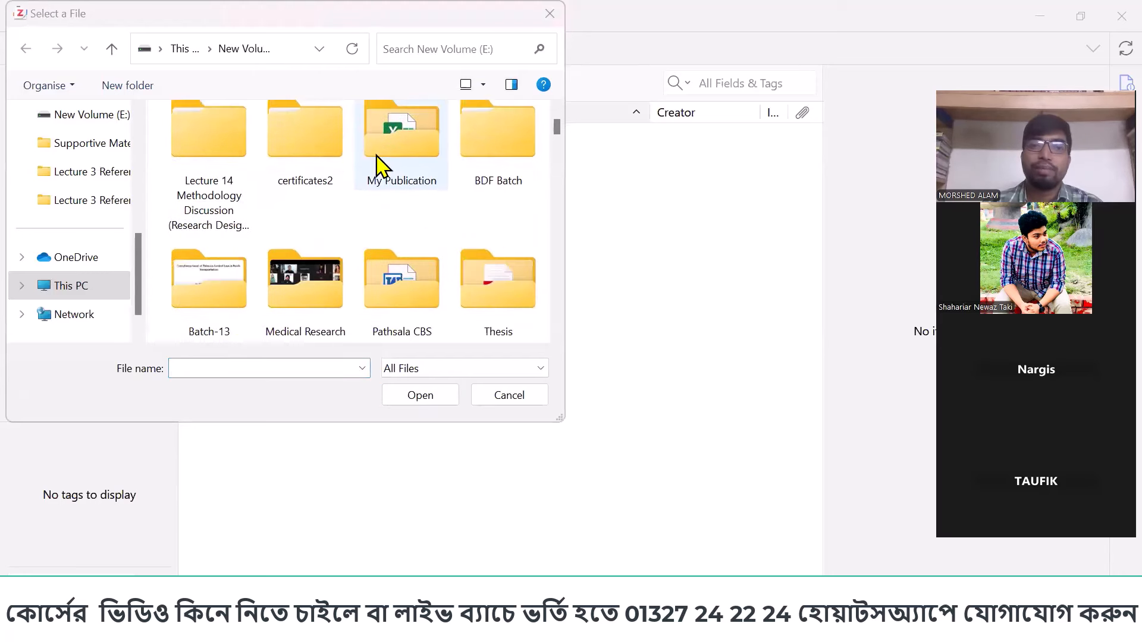
pyautogui.scroll(-6, 377, 167)
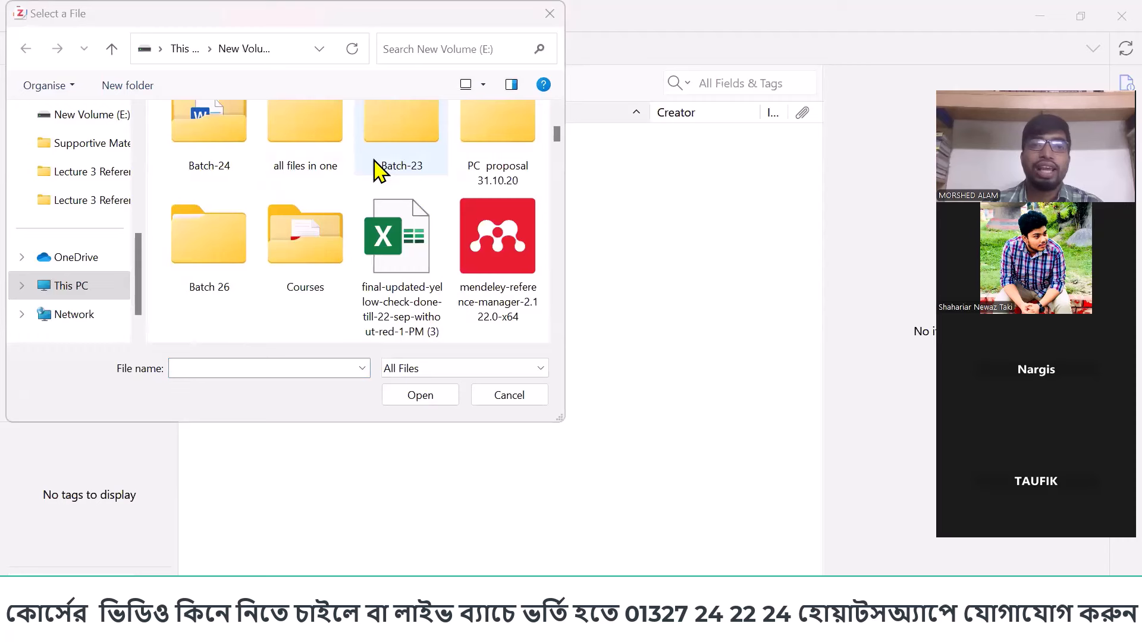
pyautogui.scroll(-6, 378, 169)
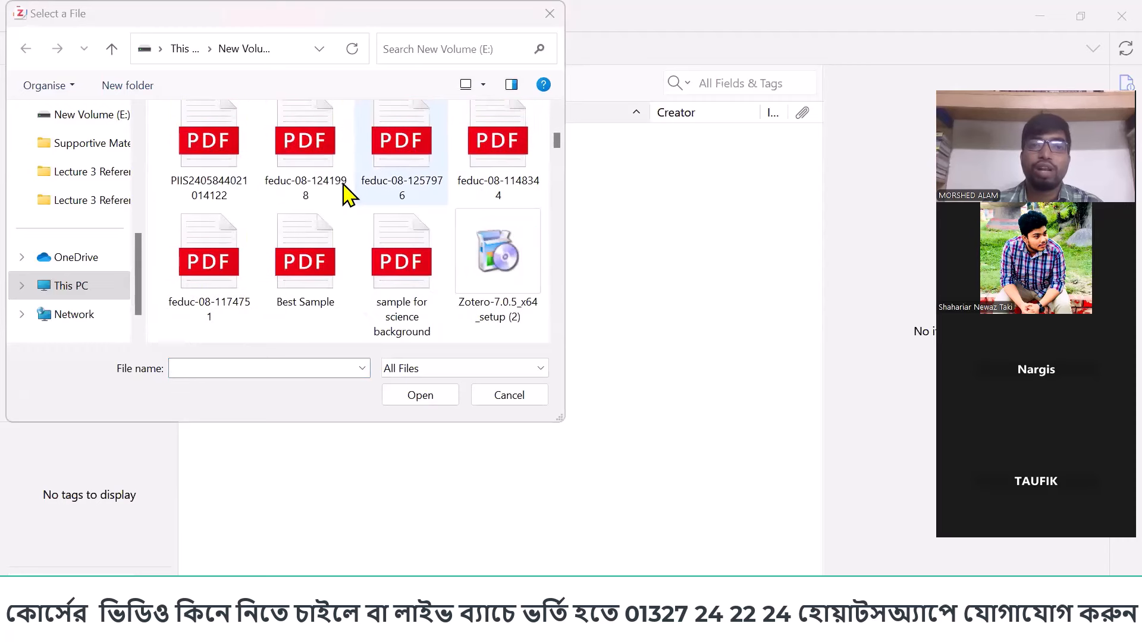
pyautogui.scroll(3, 321, 202)
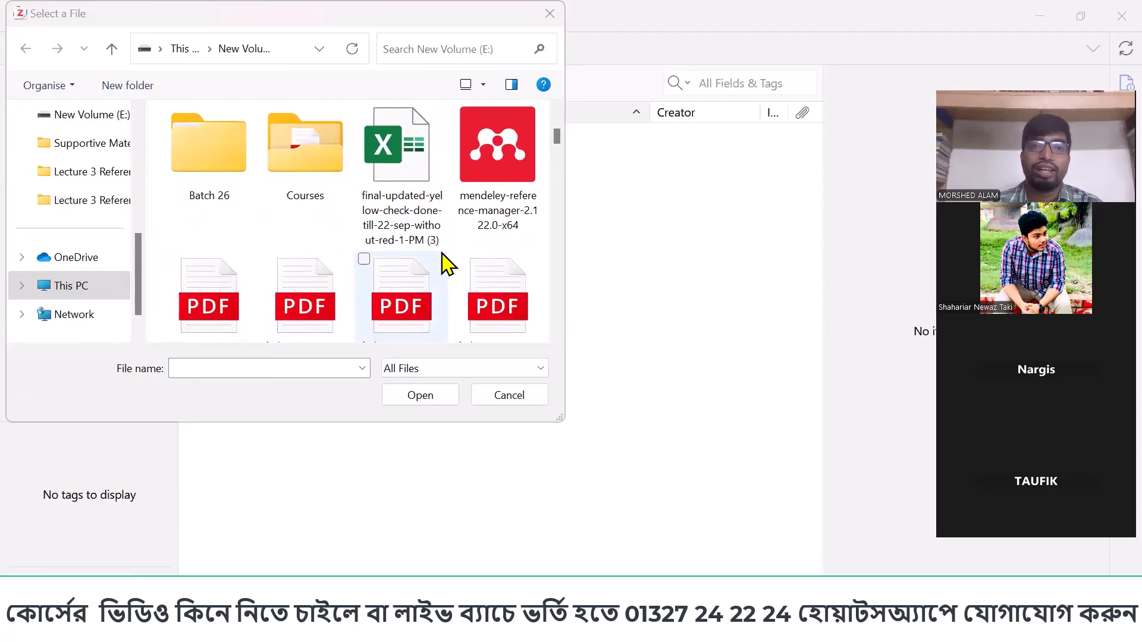
pyautogui.moveTo(159, 301); pyautogui.dragTo(517, 306)
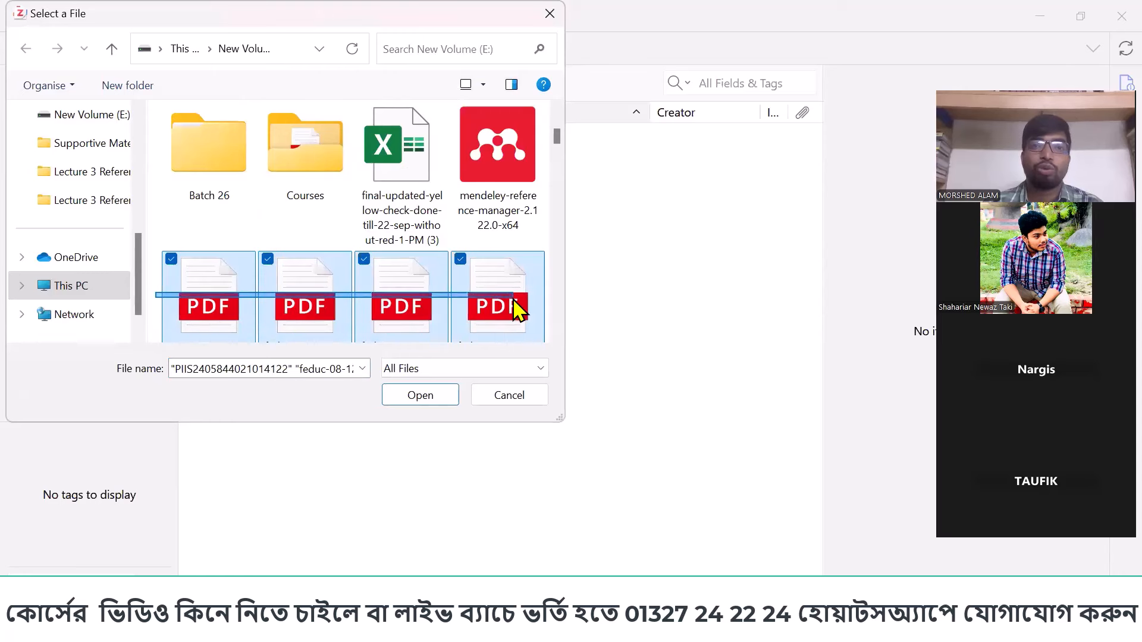
pyautogui.scroll(-2, 309, 332)
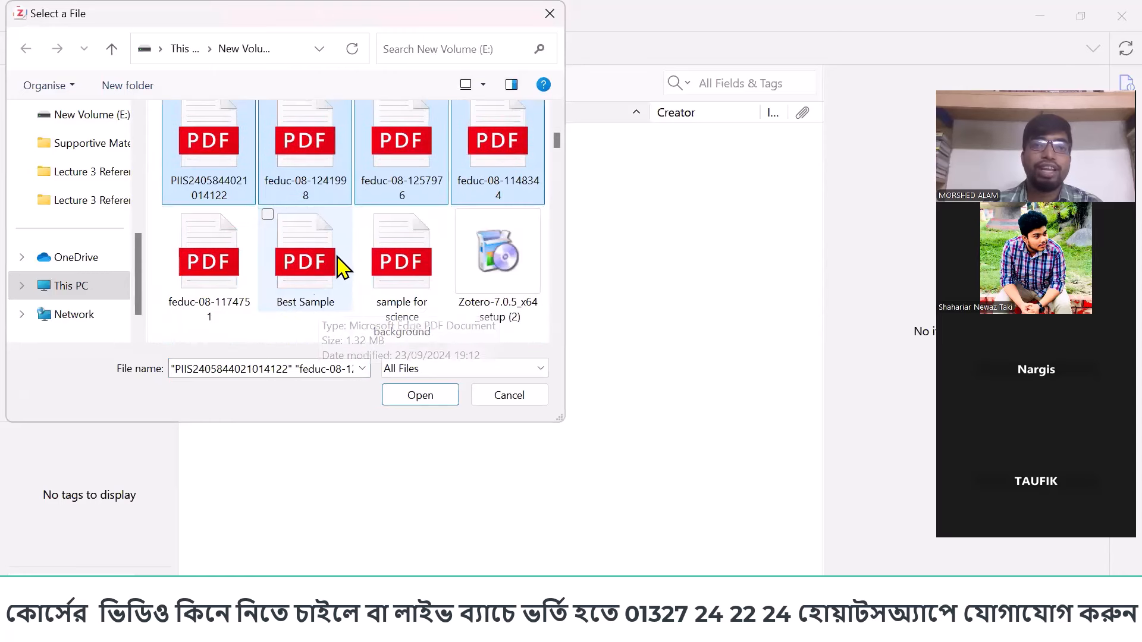
pyautogui.click(171, 216)
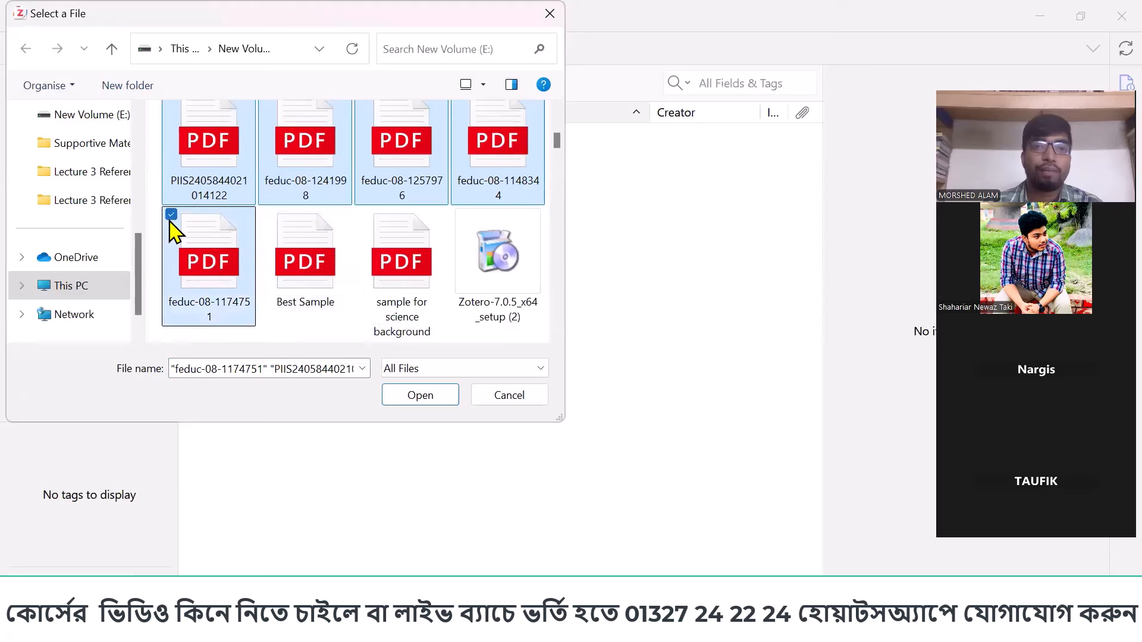
pyautogui.click(365, 215)
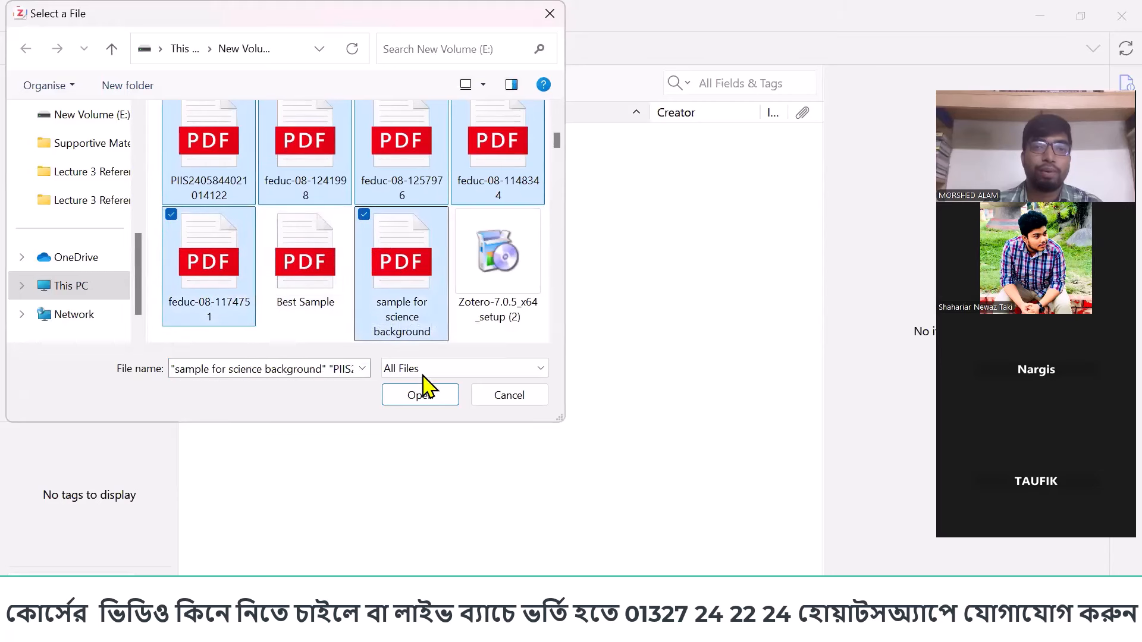
# - Import the six chosen PDFs and close the Metadata Retrieval summary once it finishes
pyautogui.click(420, 395)
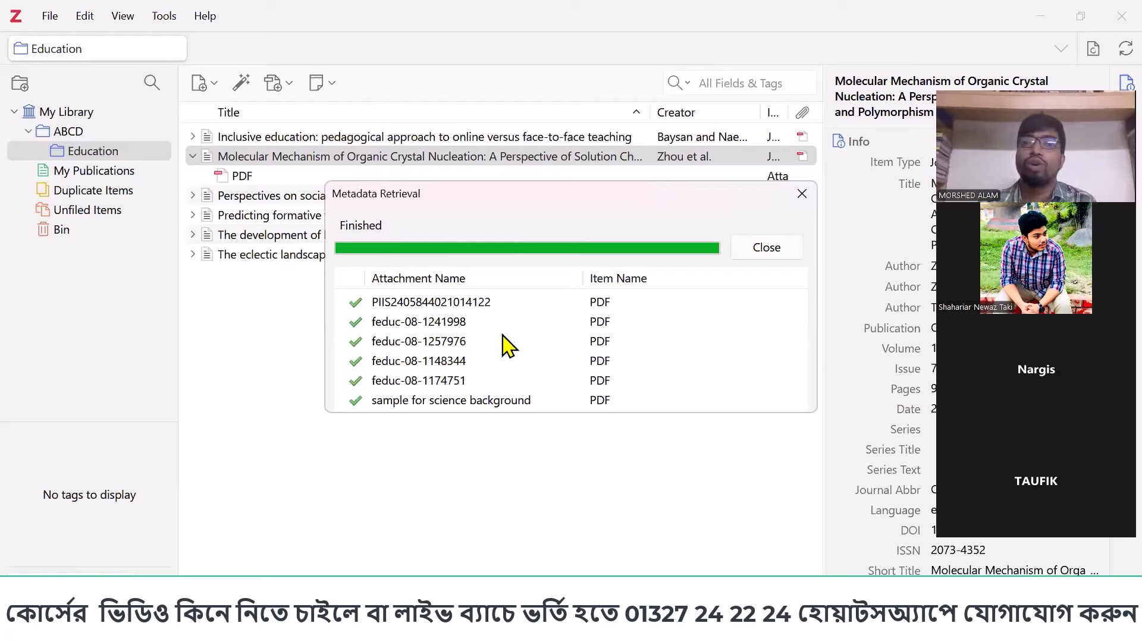
pyautogui.click(786, 255)
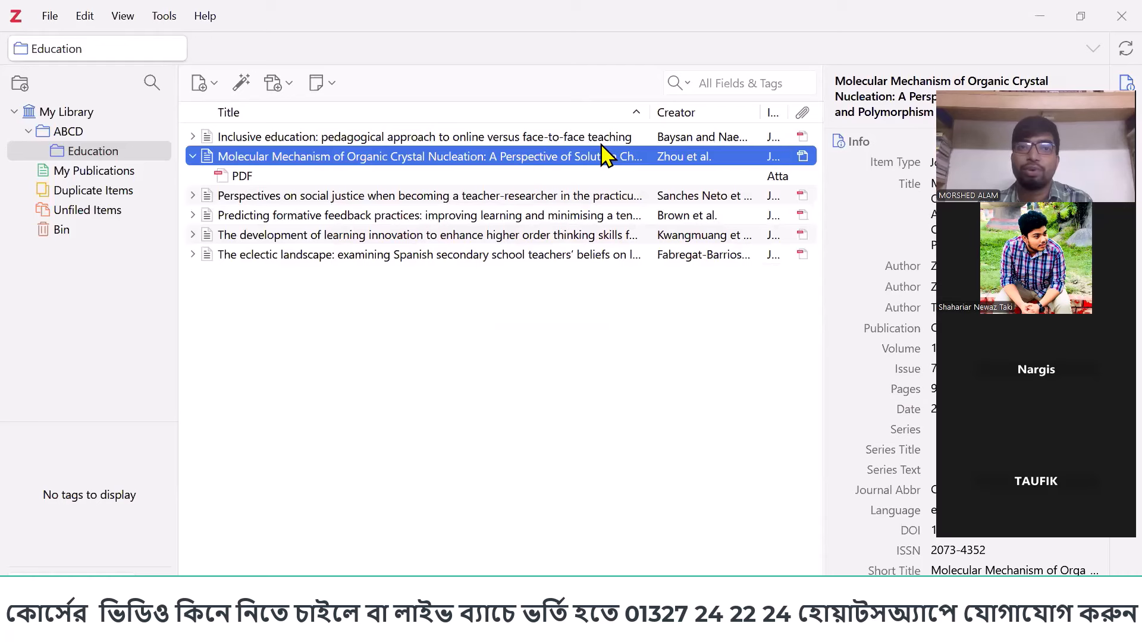
# - Review the Info details of the Inclusive education, Molecular Mechanism and social justice articles
pyautogui.click(409, 141)
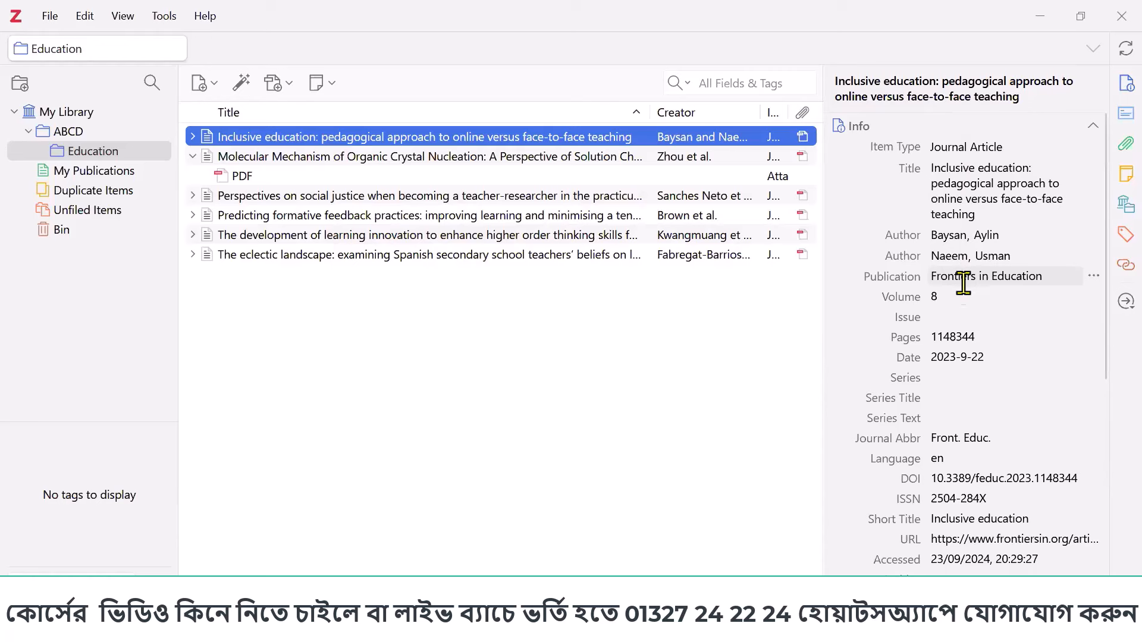
pyautogui.scroll(-6, 974, 369)
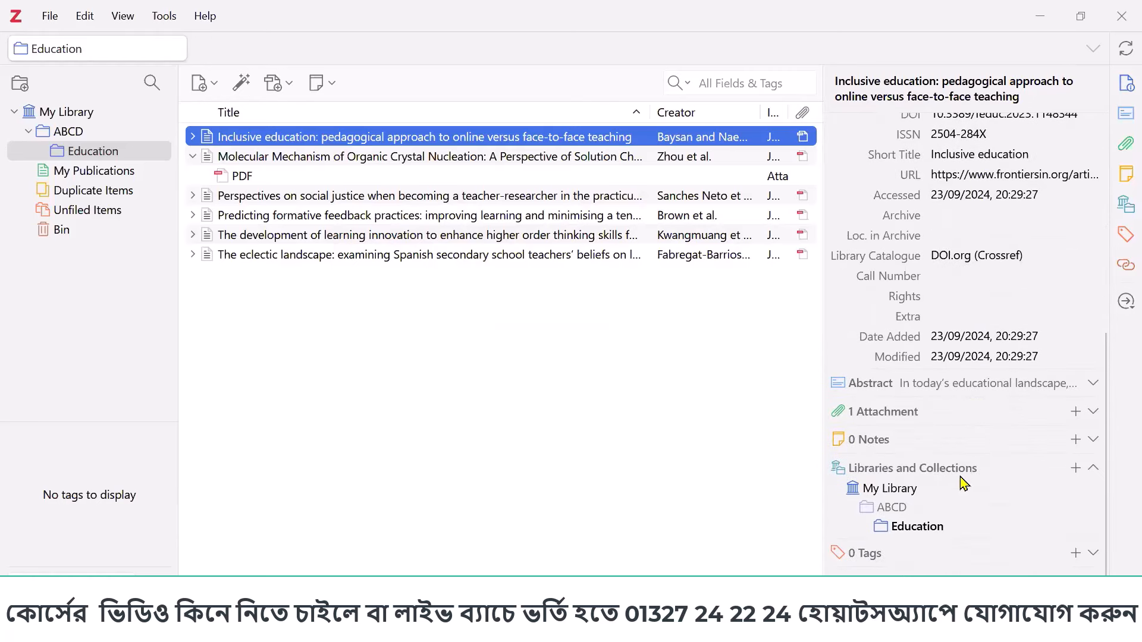
pyautogui.scroll(6, 961, 481)
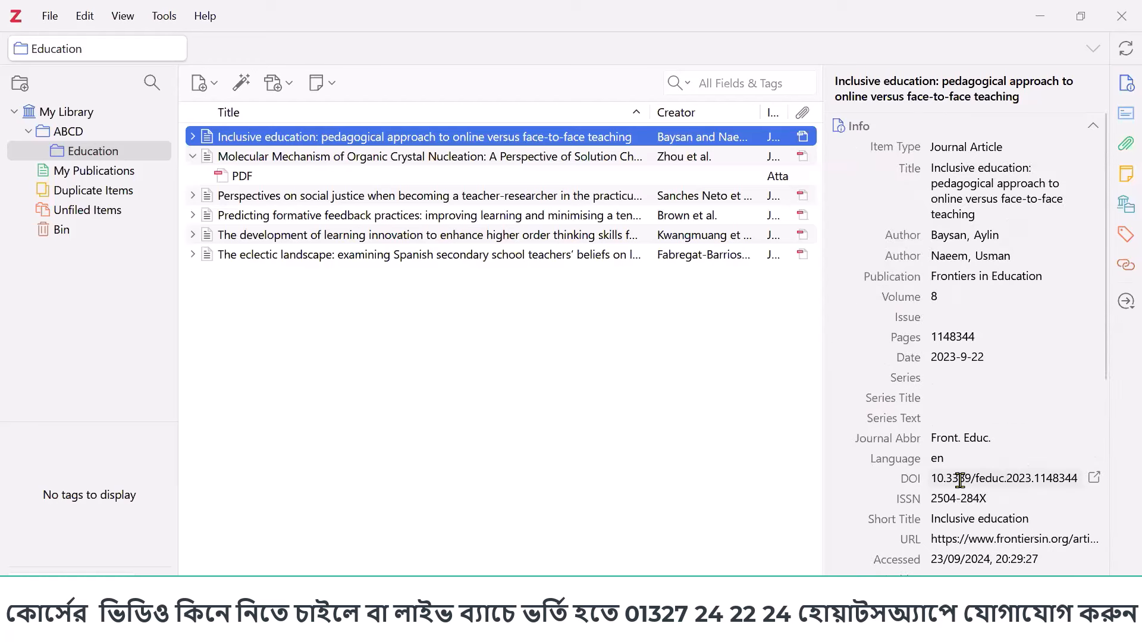
pyautogui.click(427, 159)
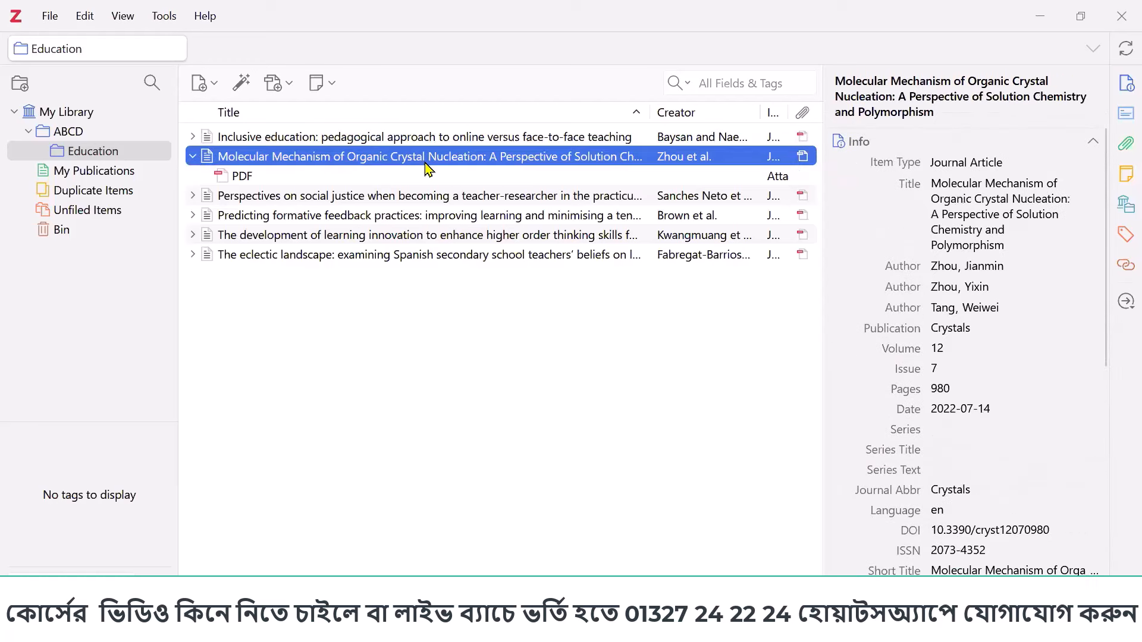
pyautogui.scroll(-7, 1006, 268)
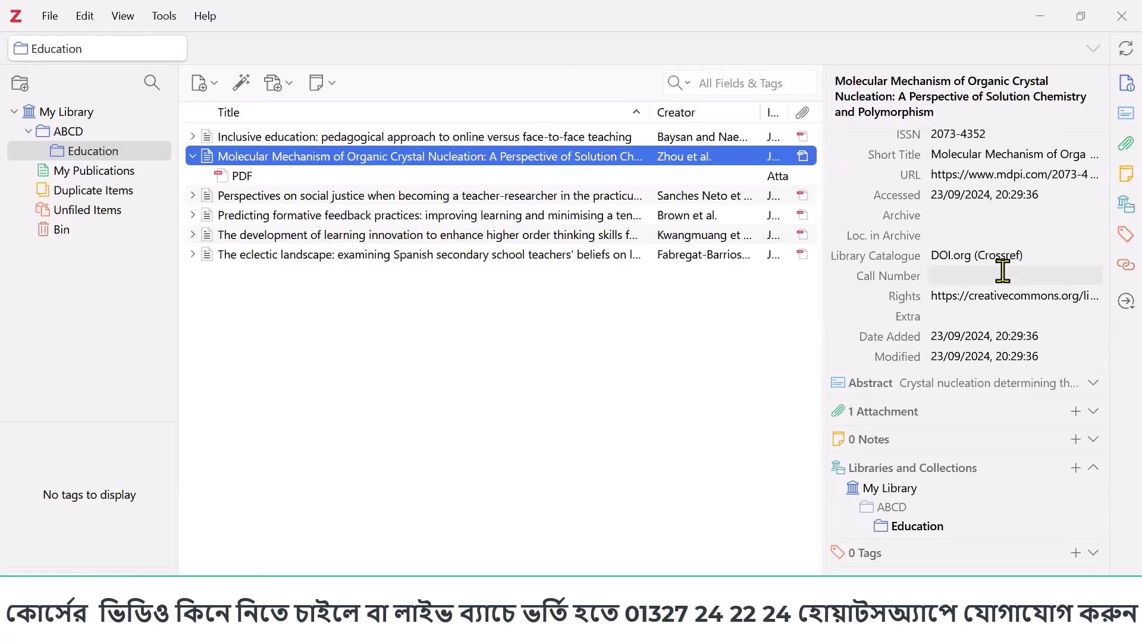
pyautogui.click(465, 203)
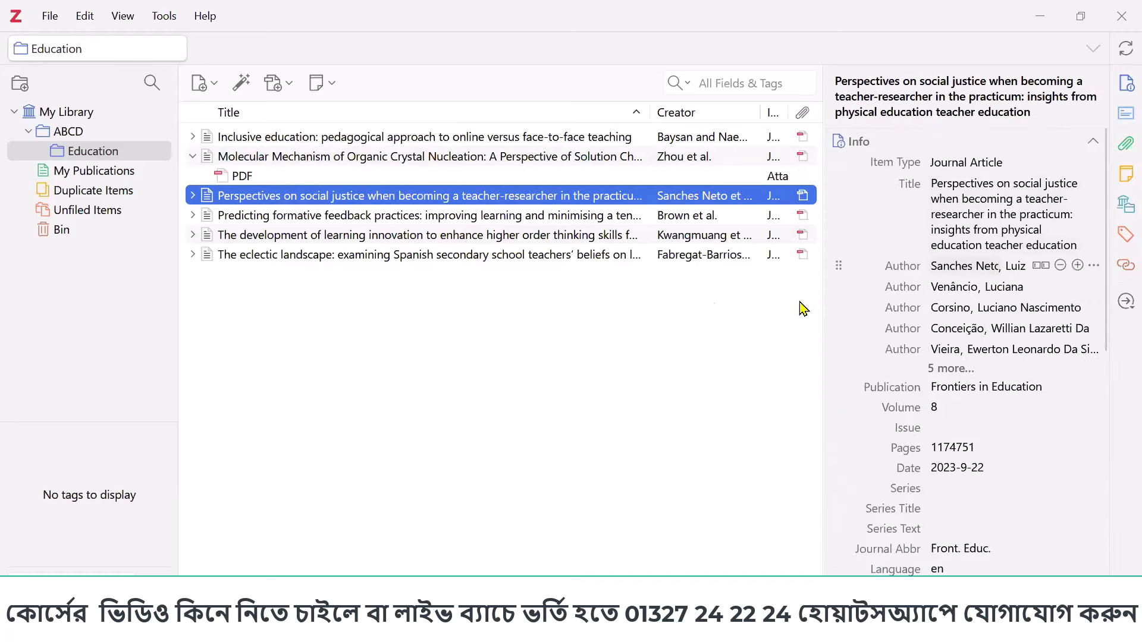
# - Check the Predicting formative feedback, learning innovation and eclectic landscape articles' journal details
pyautogui.click(524, 217)
pyautogui.click(522, 234)
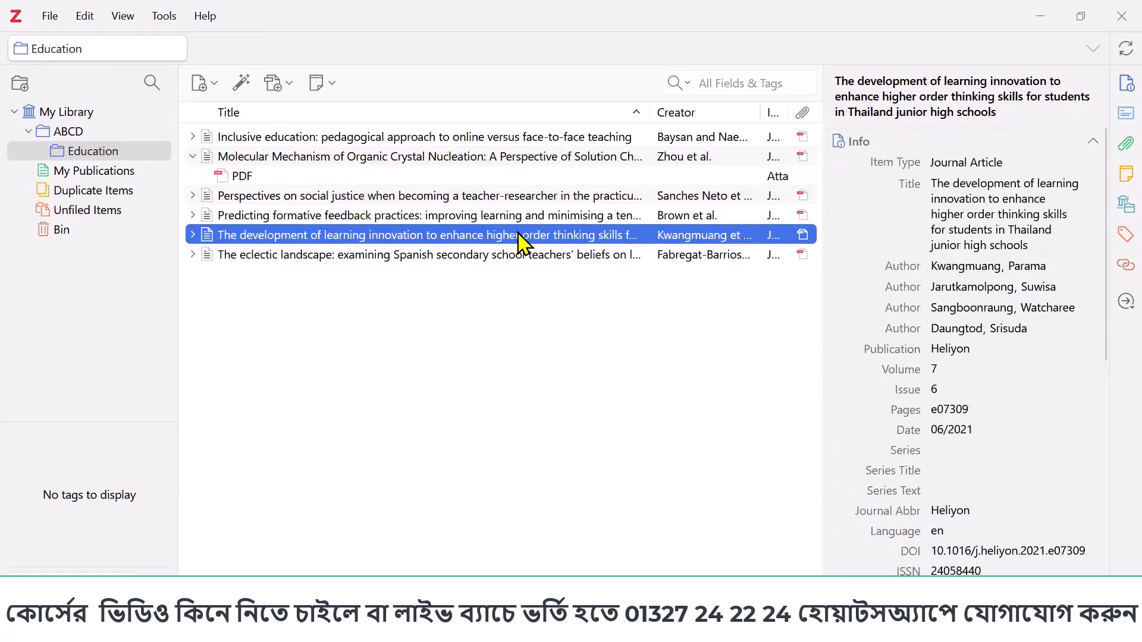
pyautogui.scroll(-3, 989, 390)
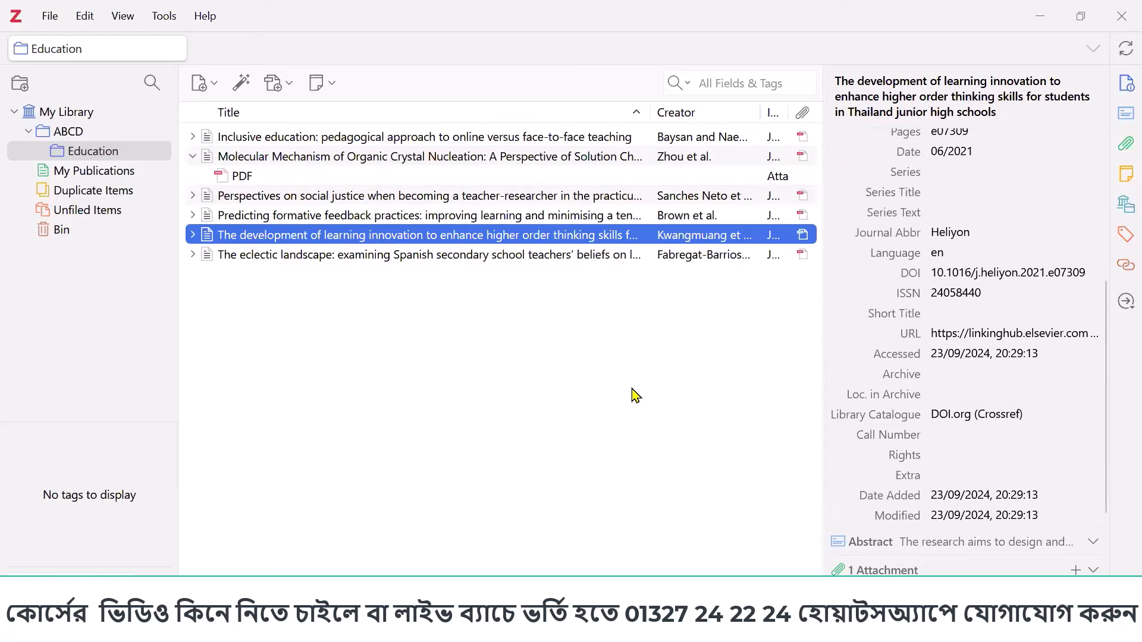
pyautogui.click(481, 255)
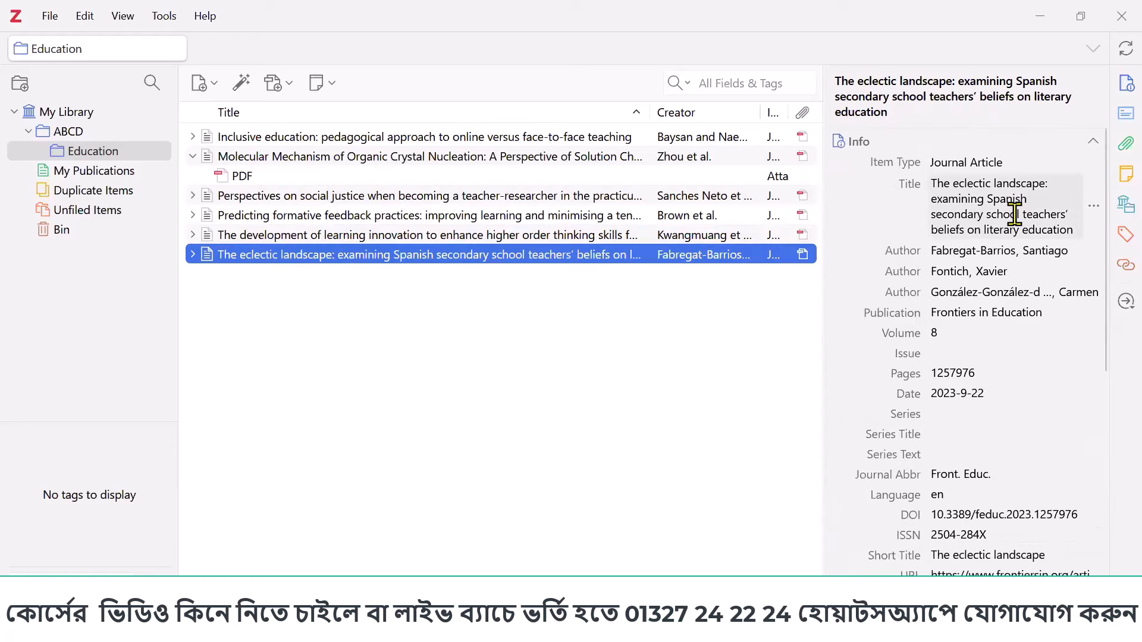
pyautogui.click(485, 145)
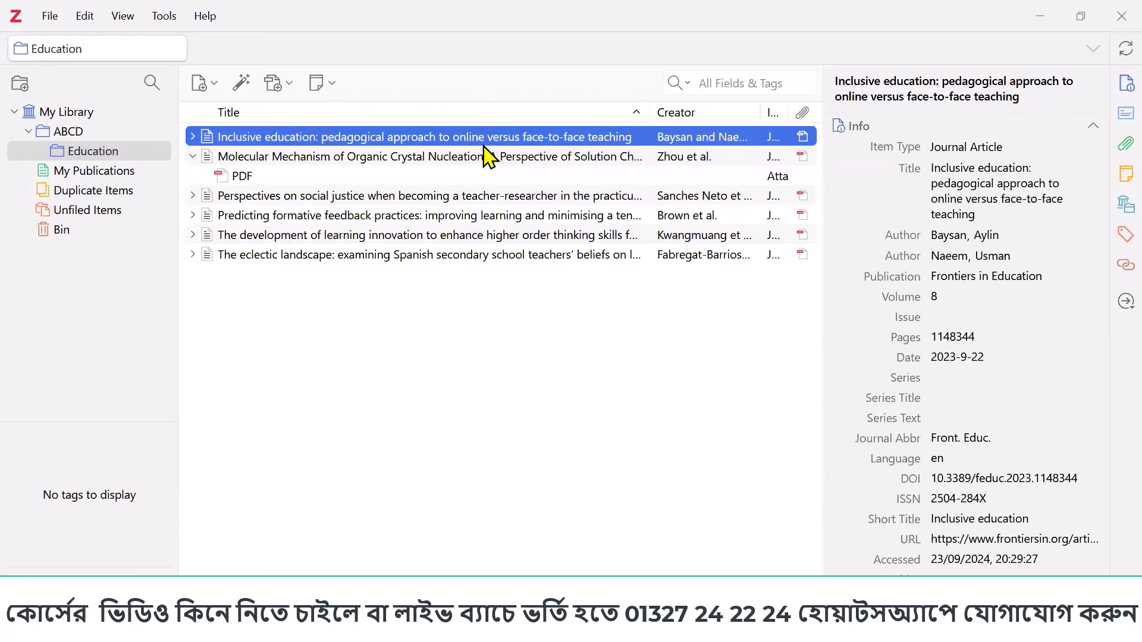
pyautogui.hotkey('alt', 'Tab')
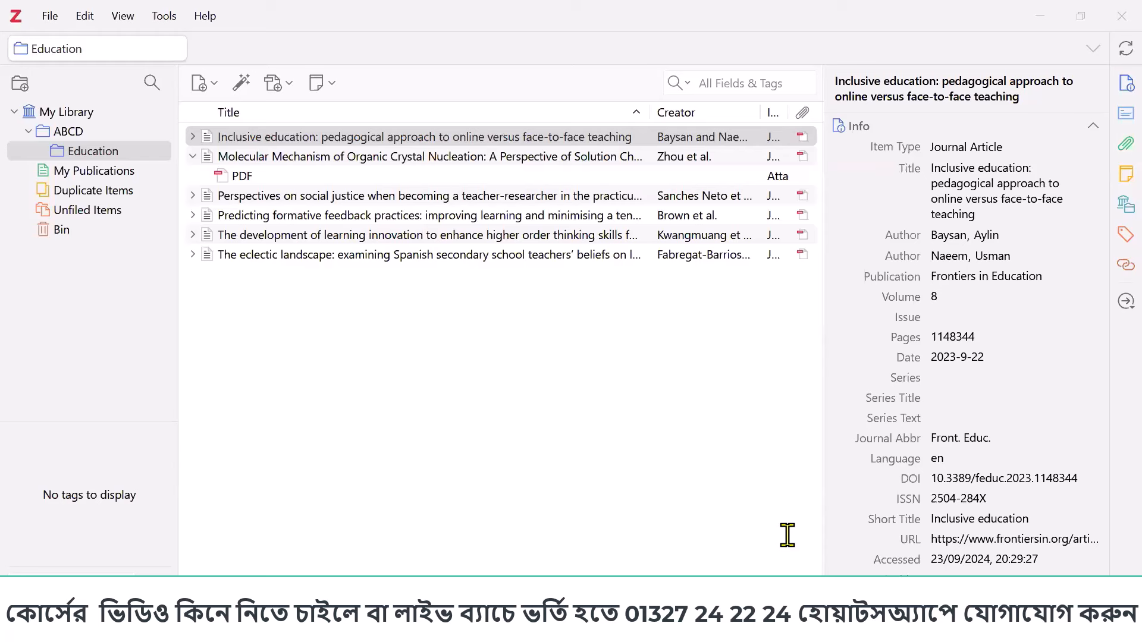
pyautogui.click(494, 218)
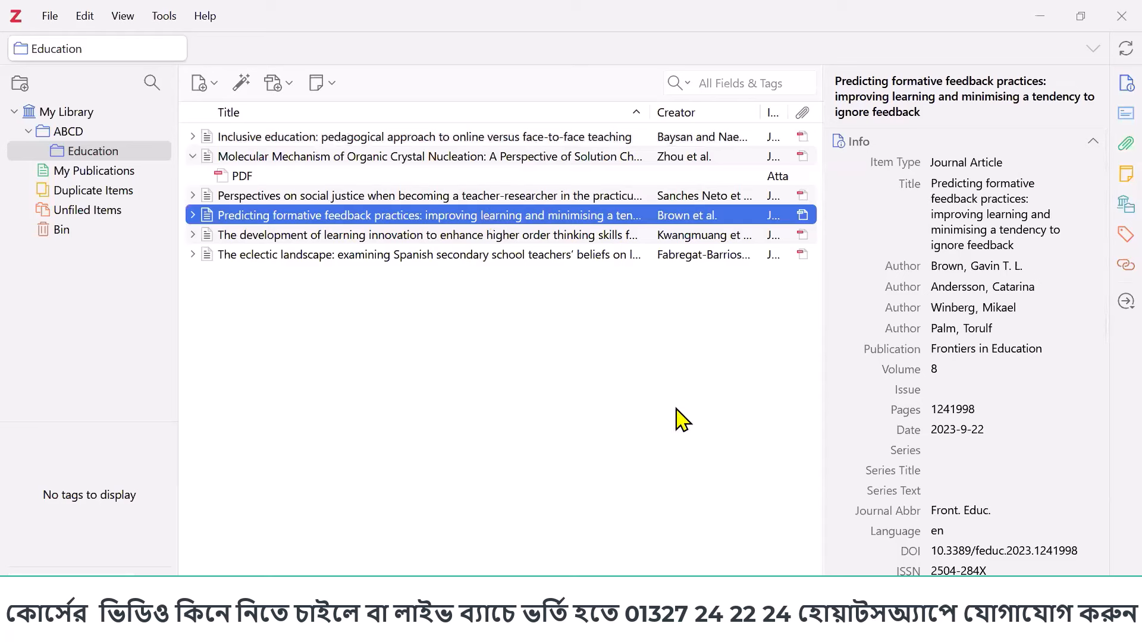
# - Highlight 'Identifier DOI' in the L-4 Sheet outline in yellow, then return to Zotero
pyautogui.moveTo(618, 629)
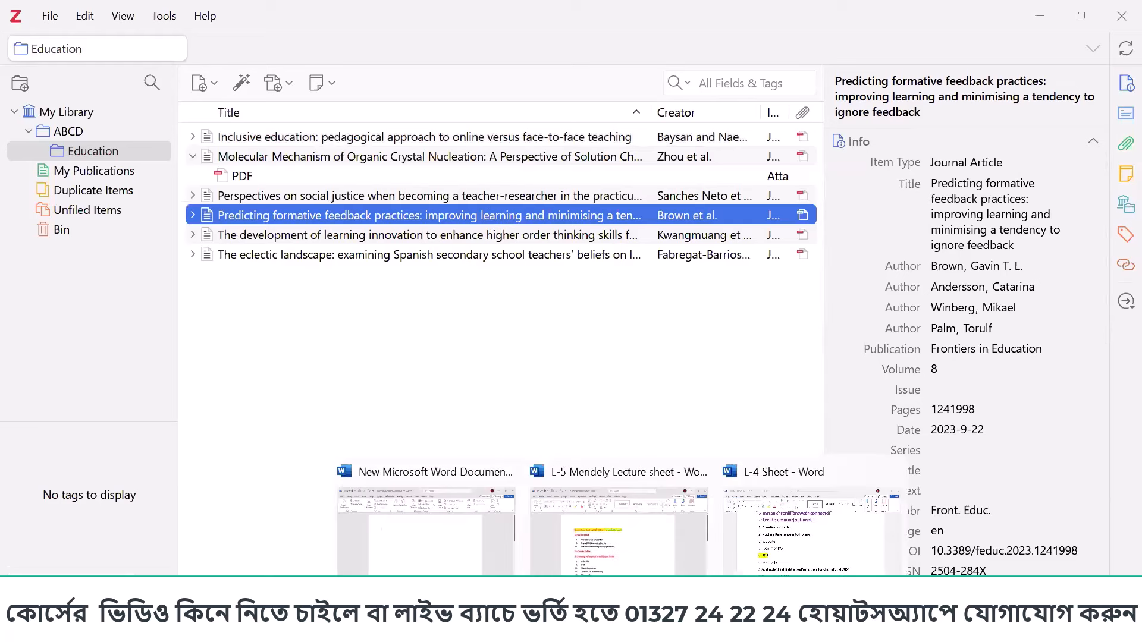
pyautogui.click(739, 556)
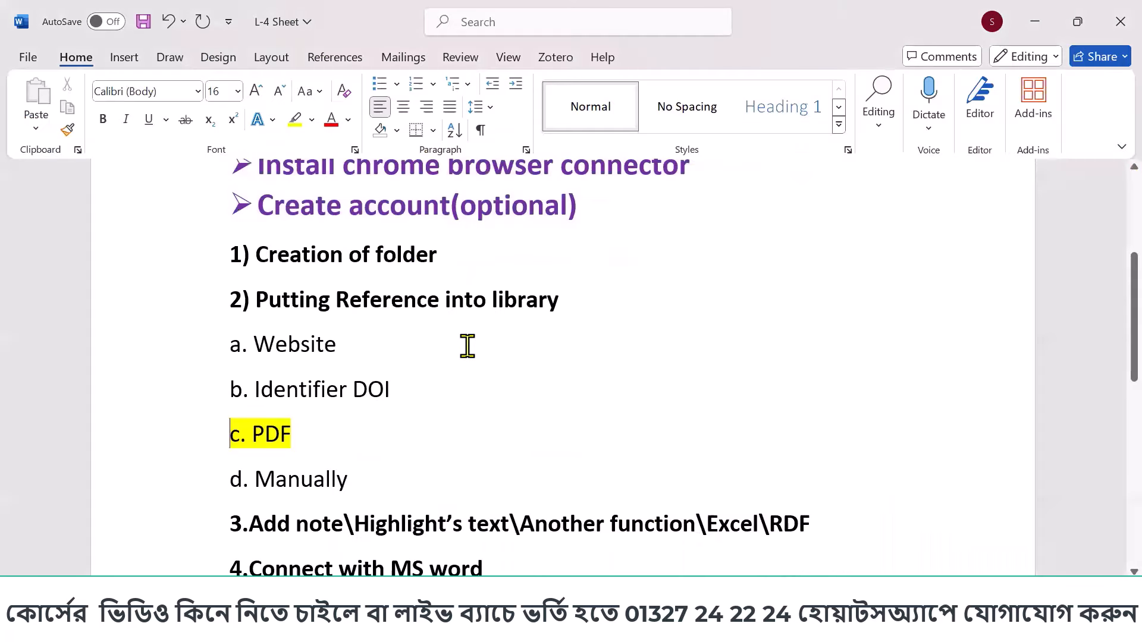
pyautogui.moveTo(395, 403); pyautogui.dragTo(269, 392)
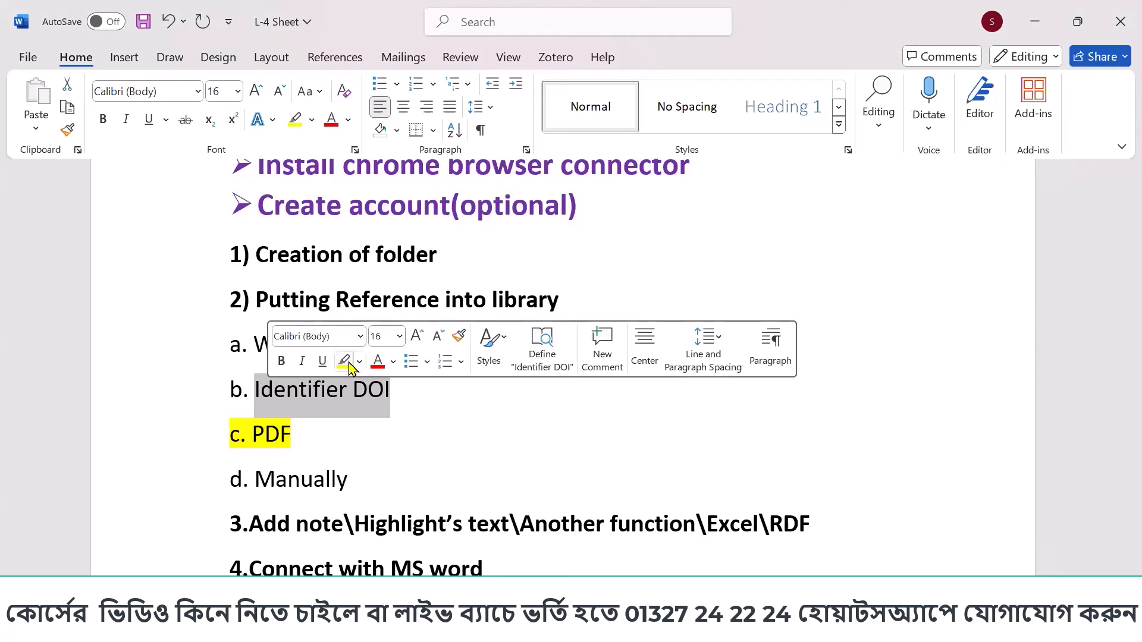
pyautogui.click(345, 362)
pyautogui.moveTo(736, 628)
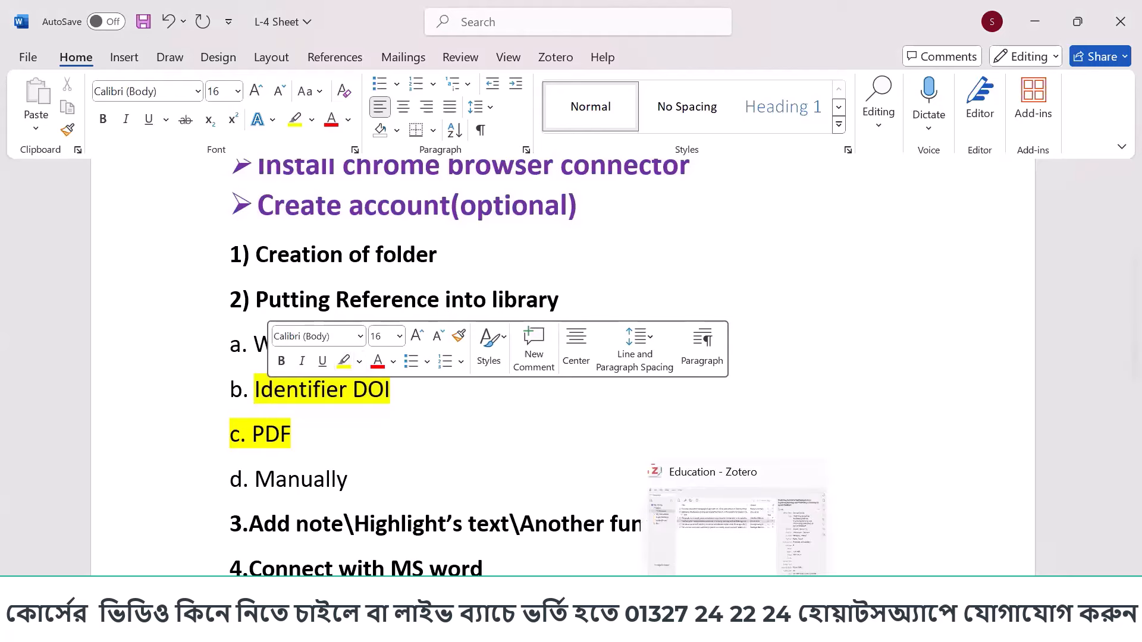
pyautogui.click(729, 553)
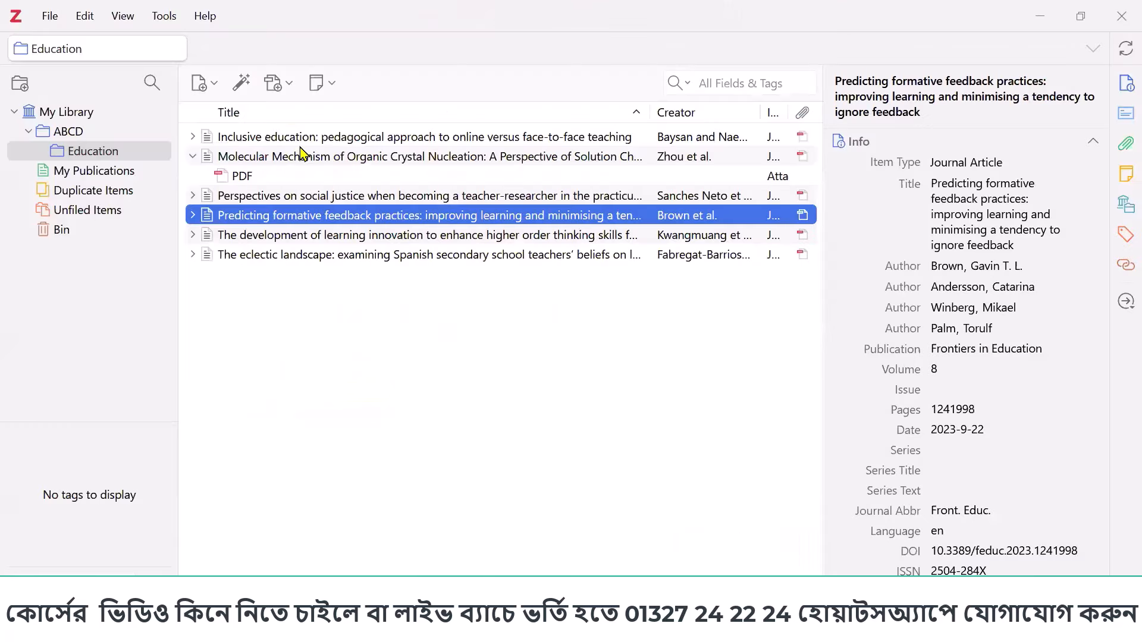
# - Collapse the Molecular Mechanism item's PDF row, then bring Chrome's Zotero download page forward
pyautogui.click(197, 156)
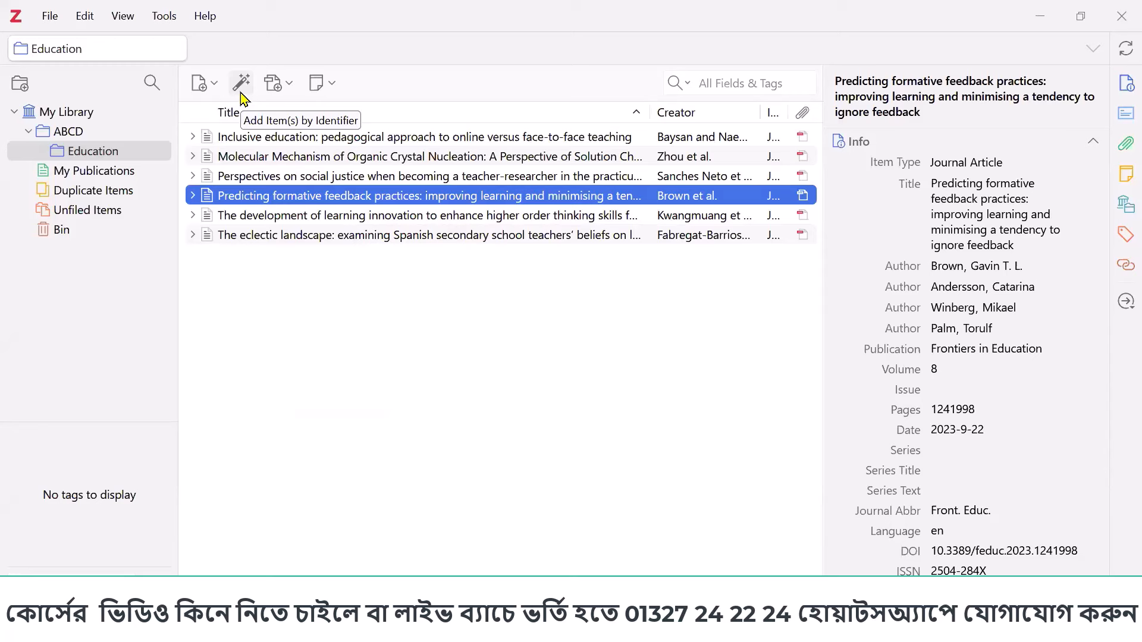
pyautogui.click(242, 84)
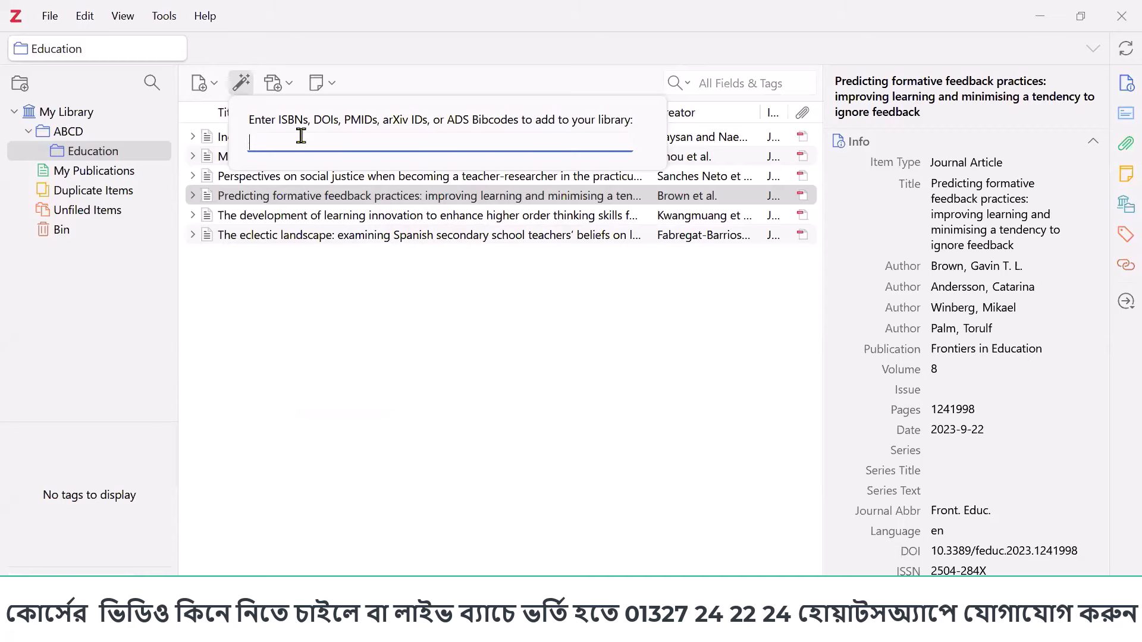
pyautogui.moveTo(580, 625)
pyautogui.click(580, 580)
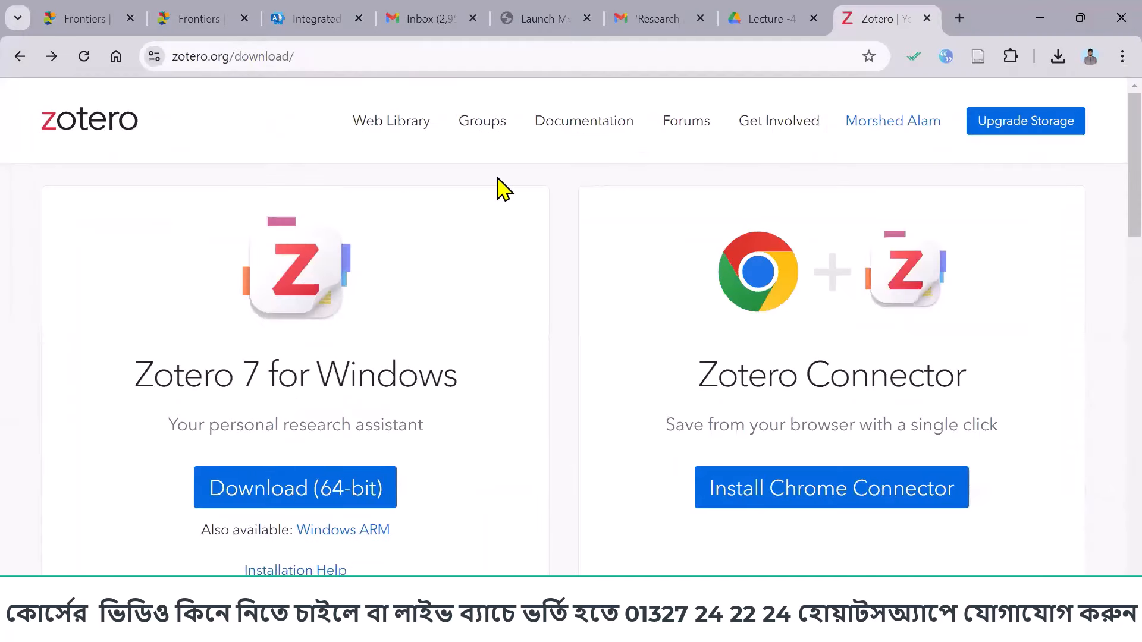
# - Copy DOI 10.3389/feduc.2021.583952 from the Frontiers 'Dilemmas, Challenges and Strategies' article page
pyautogui.click(216, 15)
pyautogui.scroll(-4, 601, 455)
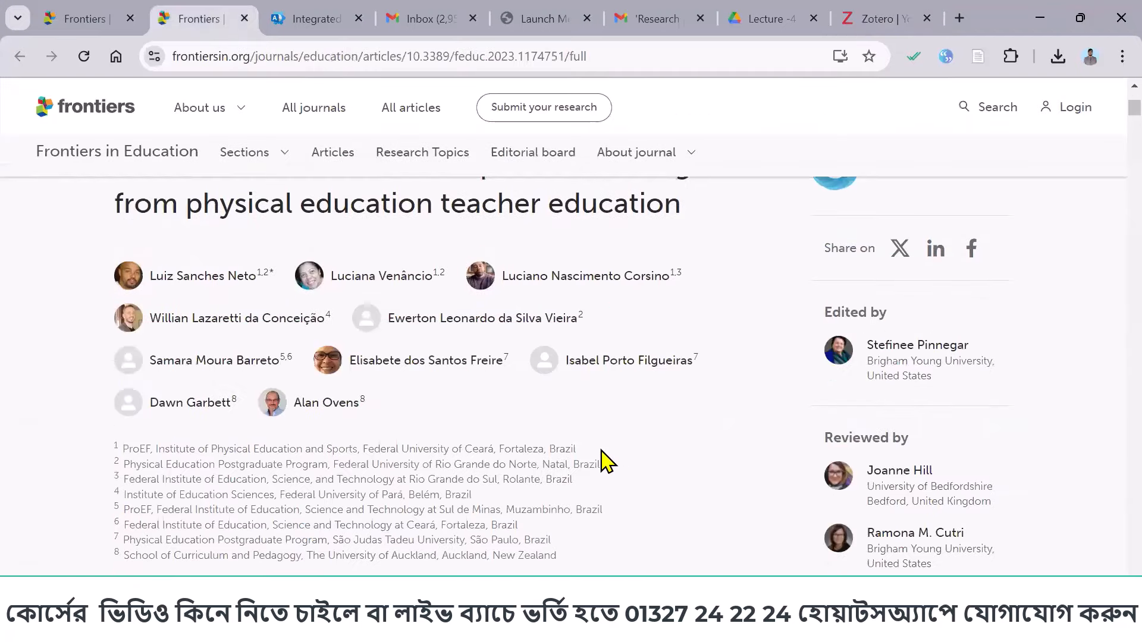
pyautogui.scroll(-3, 601, 455)
pyautogui.scroll(-10, 781, 461)
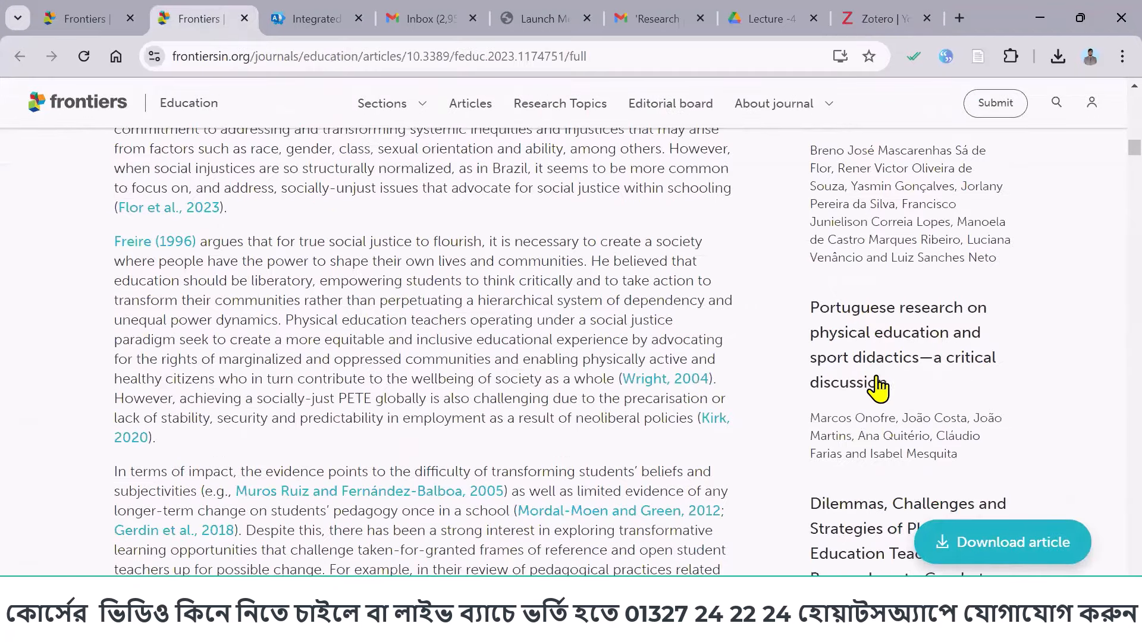
pyautogui.scroll(-3, 876, 376)
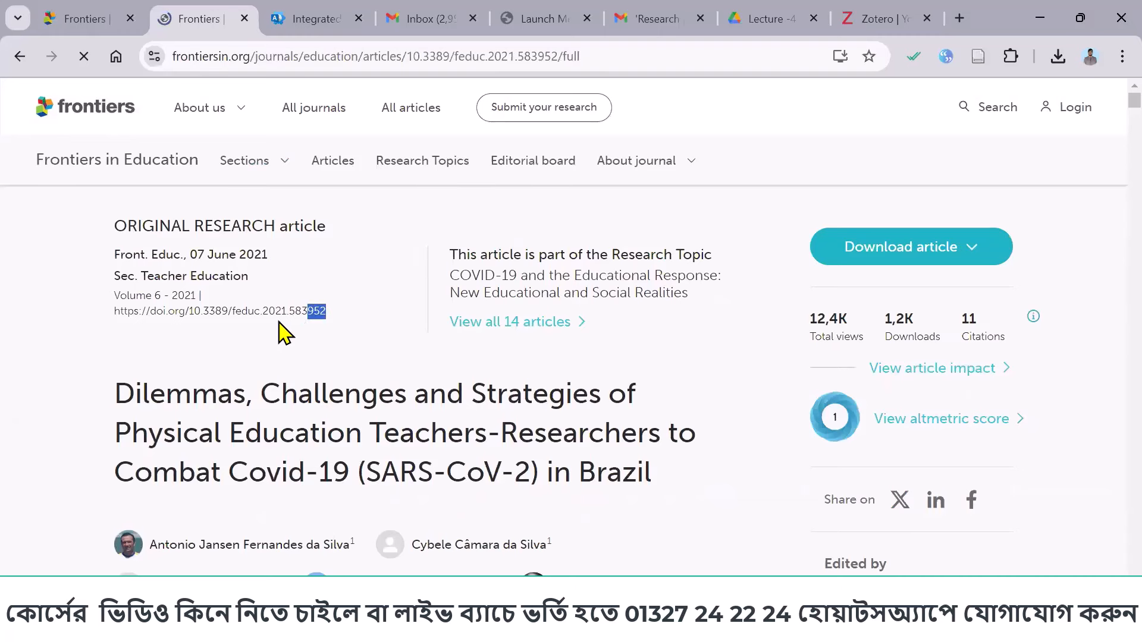
pyautogui.doubleClick(190, 317)
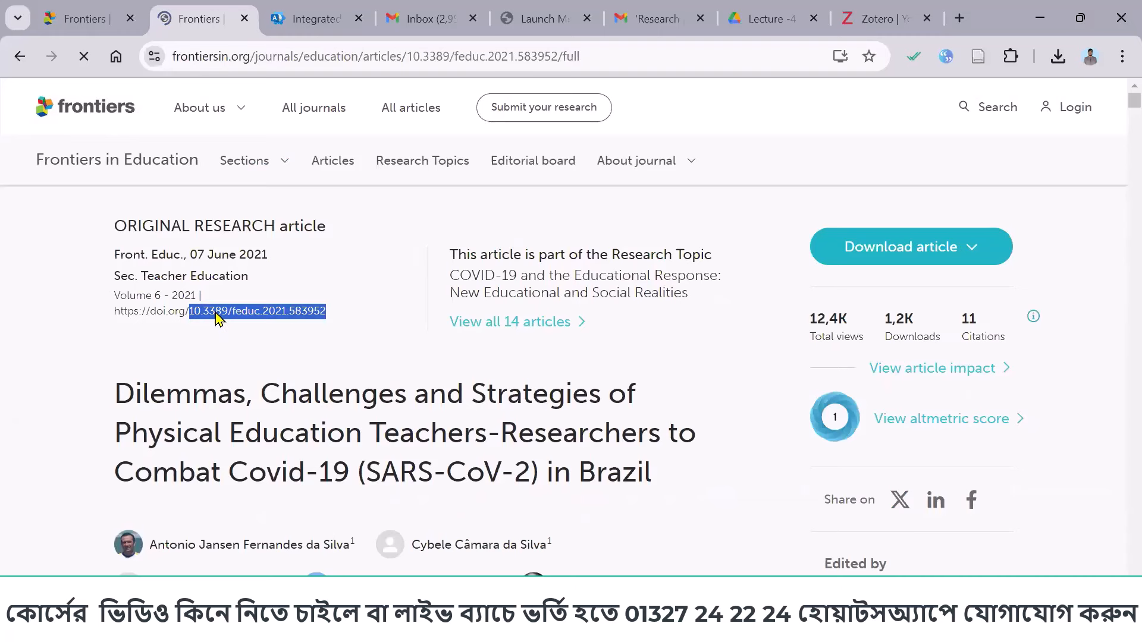
pyautogui.rightClick(217, 312)
pyautogui.click(274, 170)
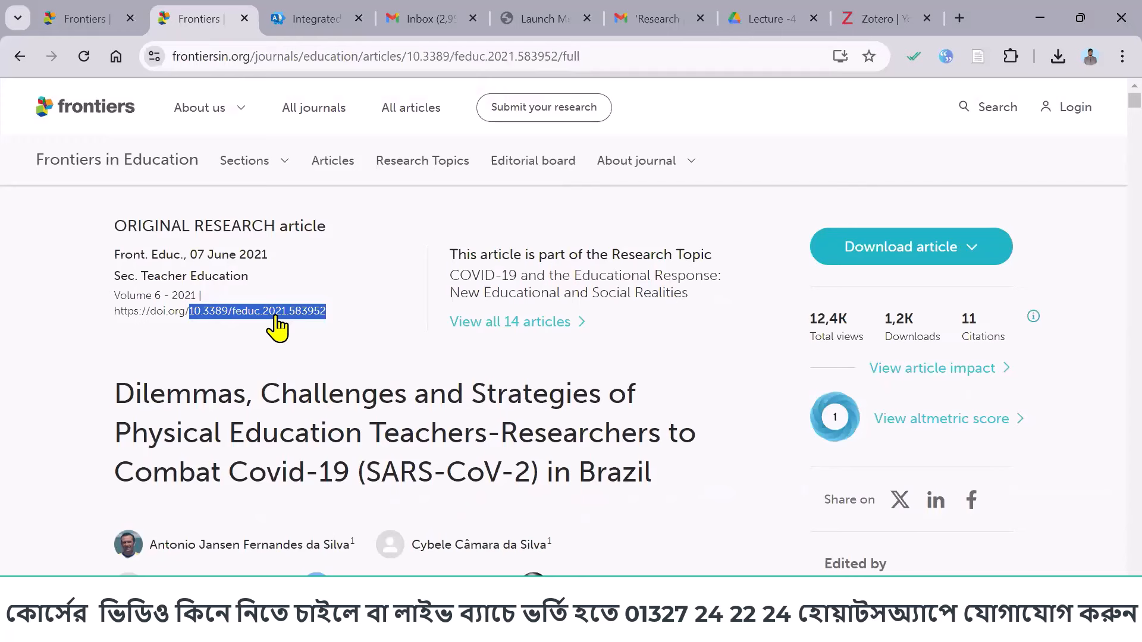
pyautogui.rightClick(277, 327)
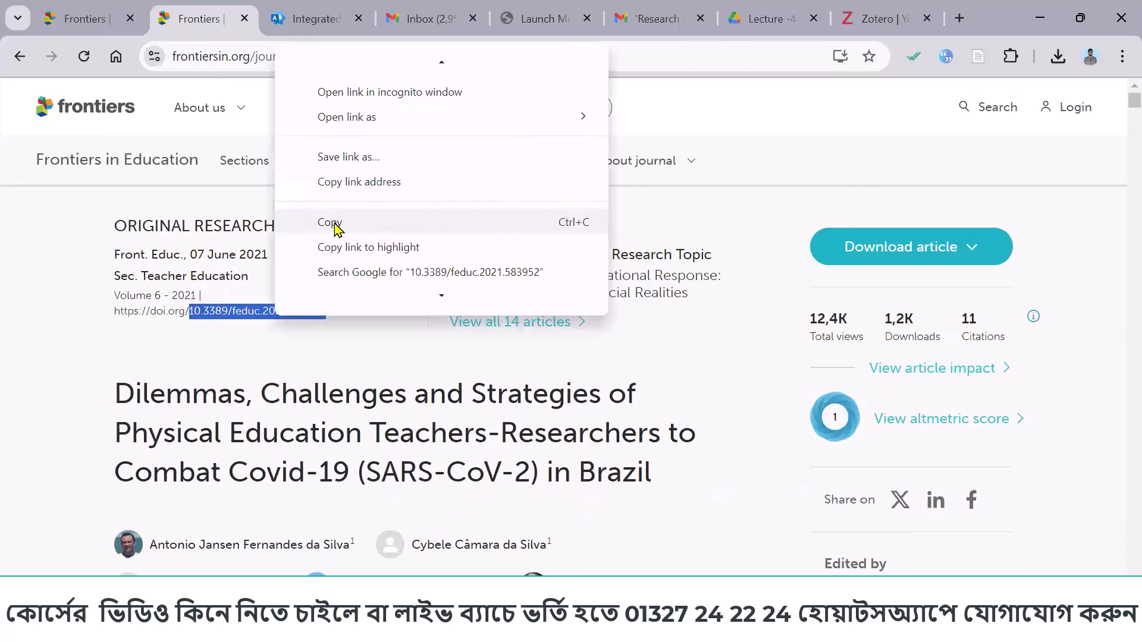
pyautogui.click(332, 223)
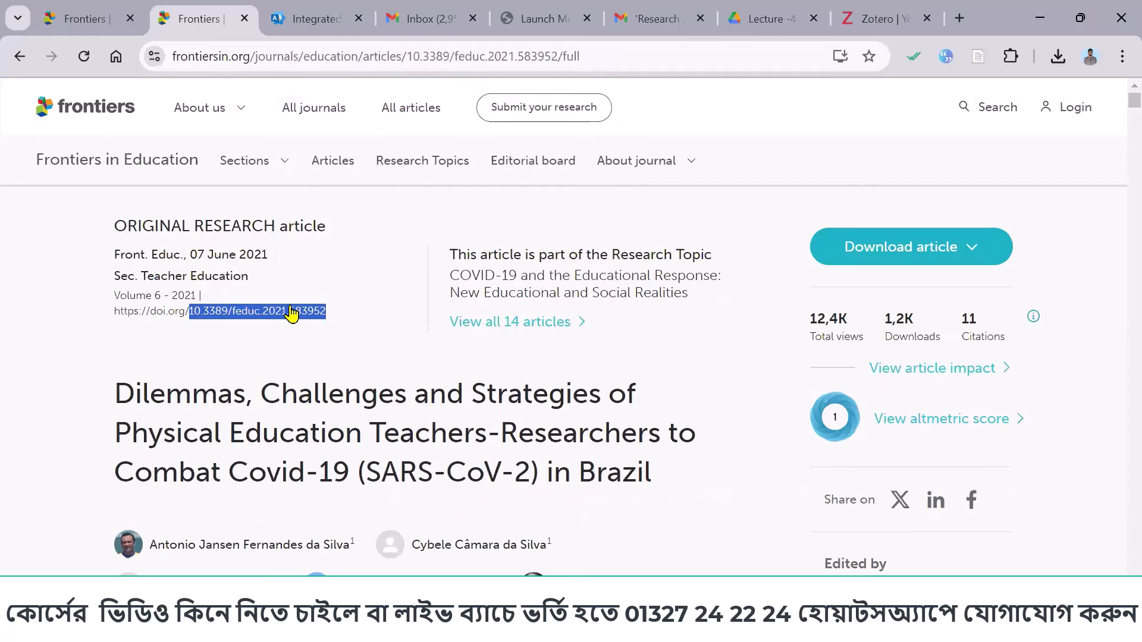
# - Add the Dilemmas article to Education by pasting its DOI into Add Item by Identifier
pyautogui.hotkey('alt', 'Tab')
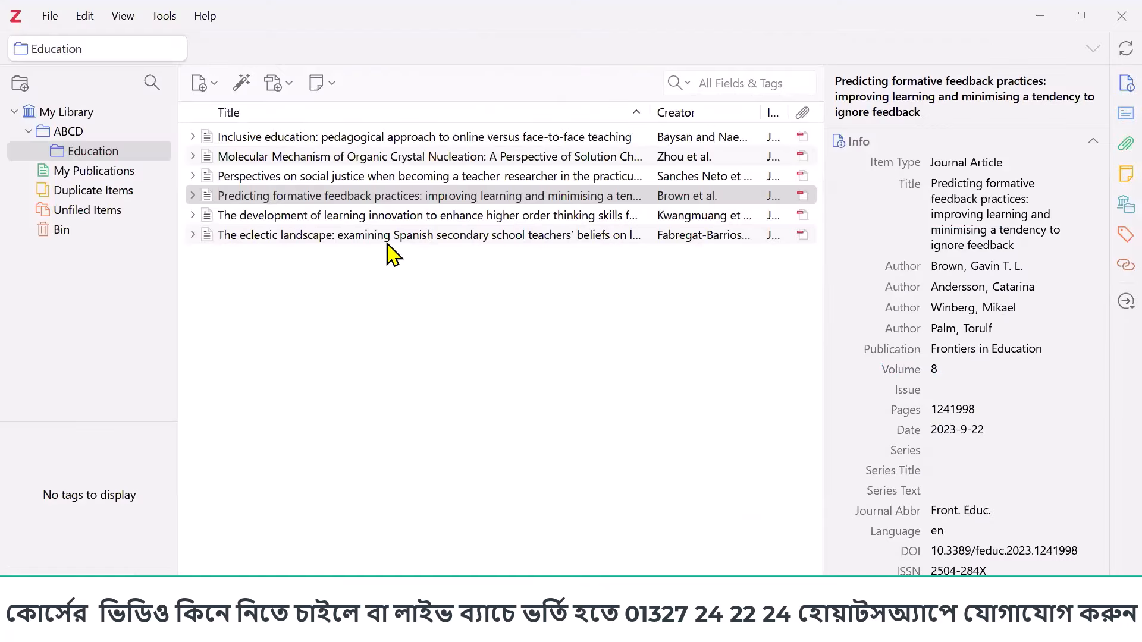
pyautogui.click(241, 83)
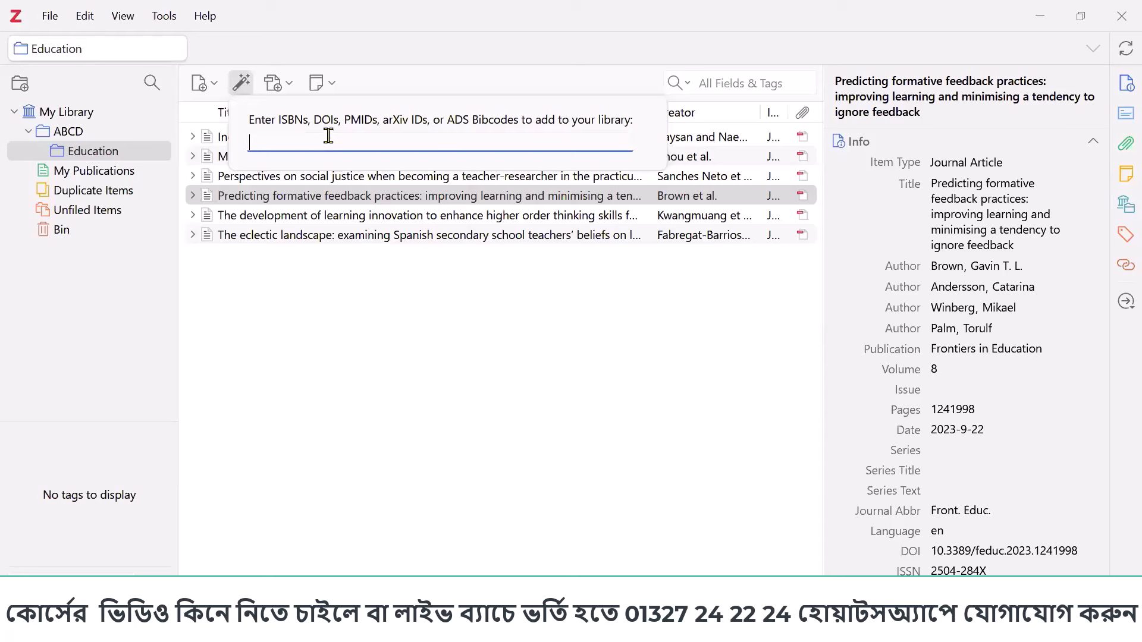
pyautogui.hotkey('ctrl', 'v')
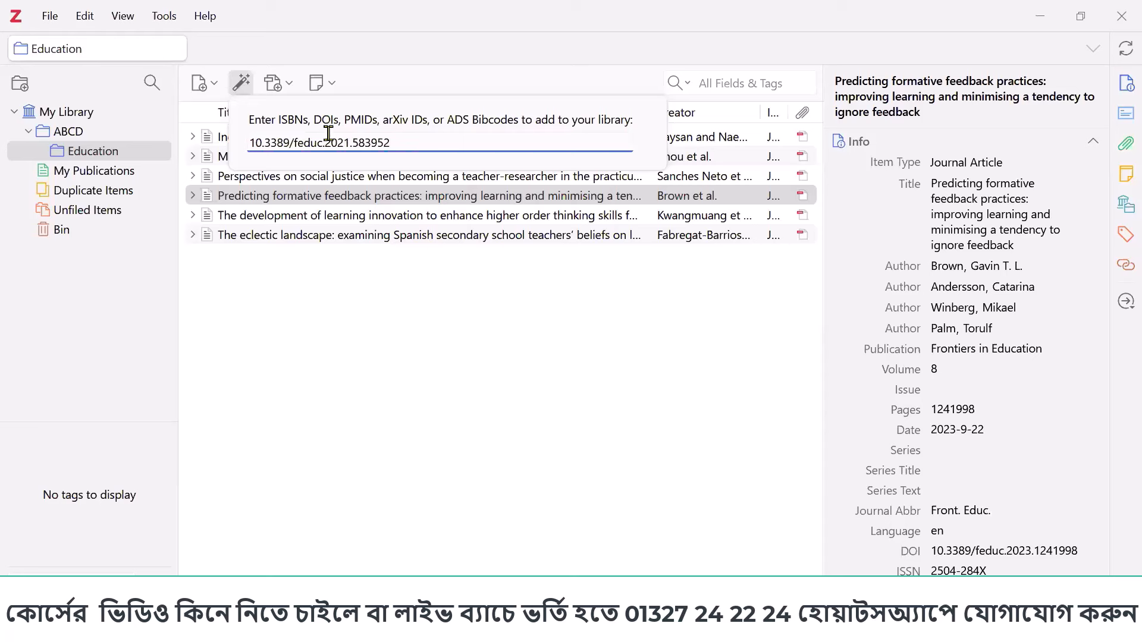
pyautogui.press('Return')
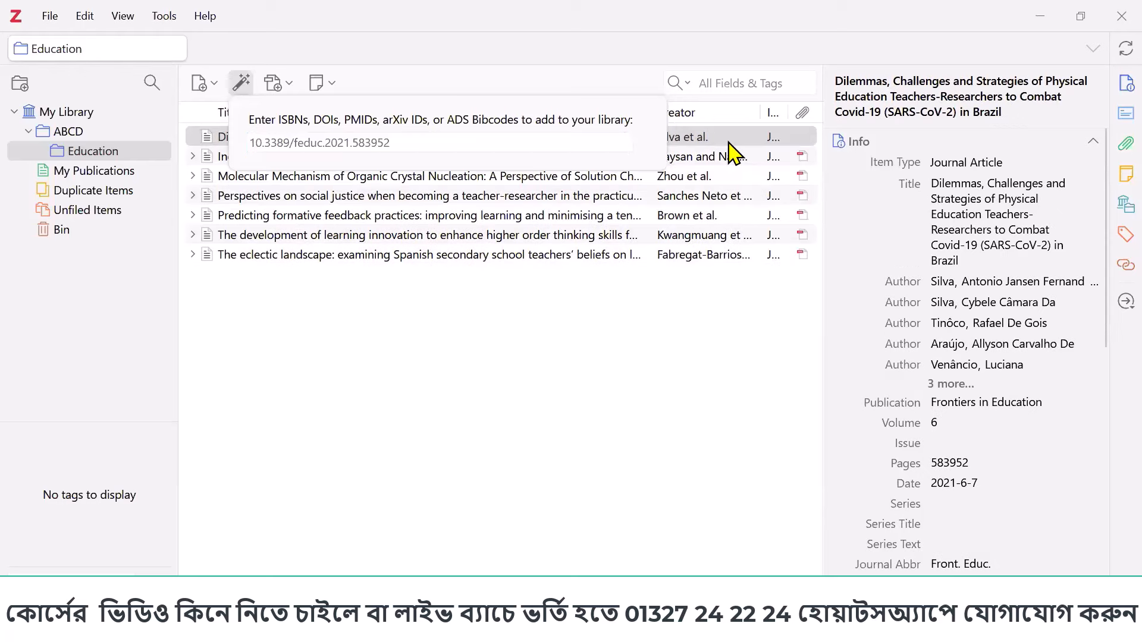
pyautogui.click(902, 84)
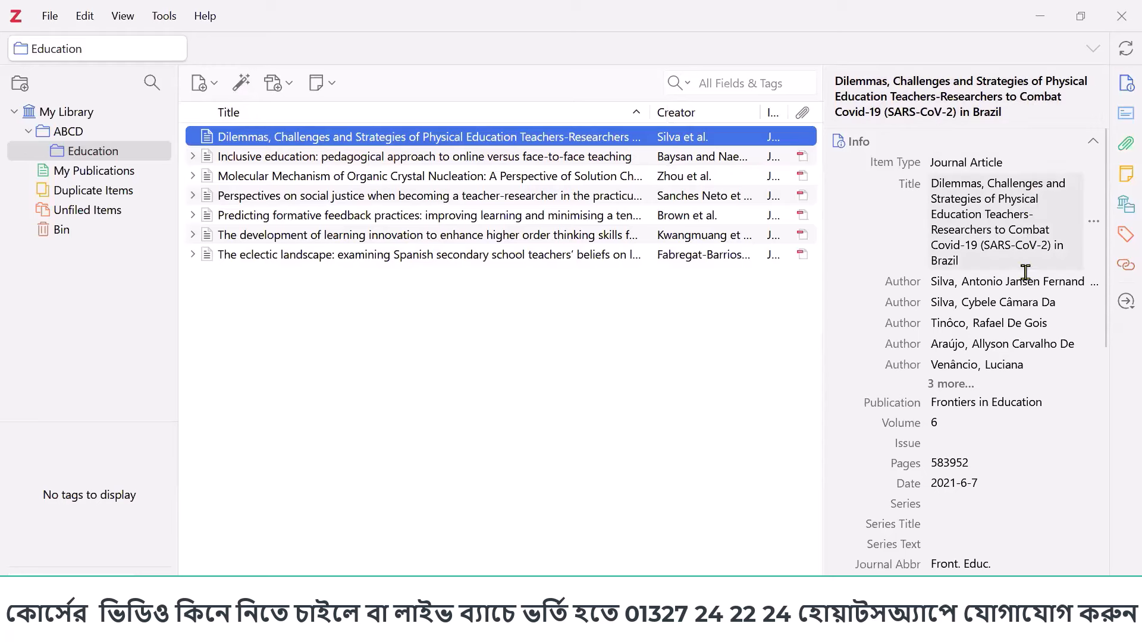
# - Scroll through the new Dilemmas article's Info pane to check authors, volume and date
pyautogui.scroll(-4, 1021, 258)
pyautogui.scroll(-4, 1018, 256)
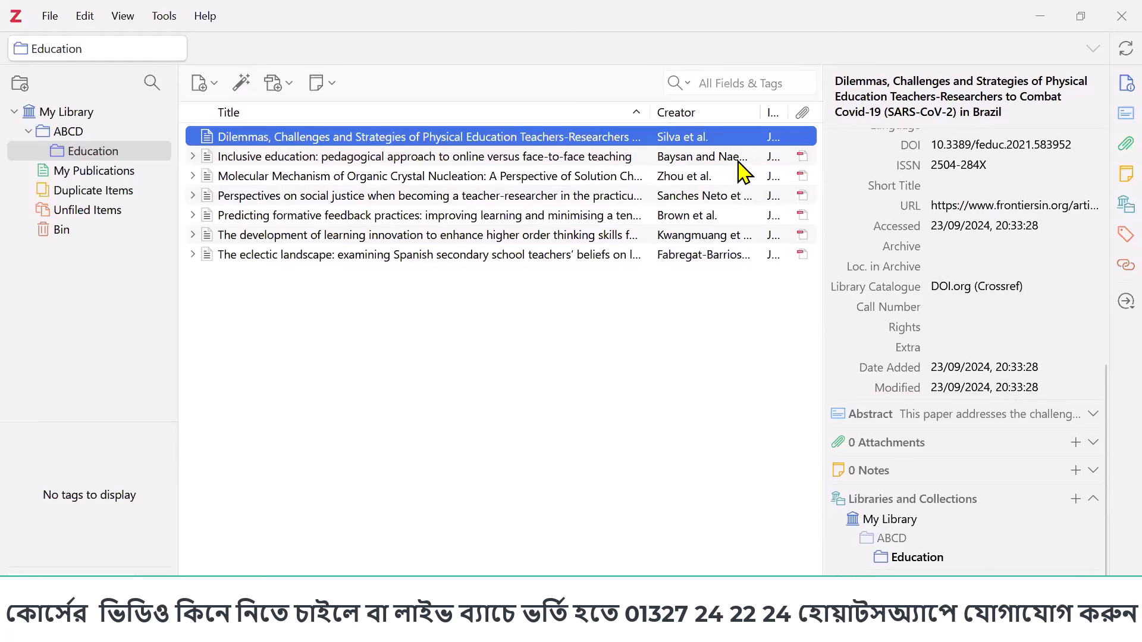
pyautogui.scroll(4, 904, 149)
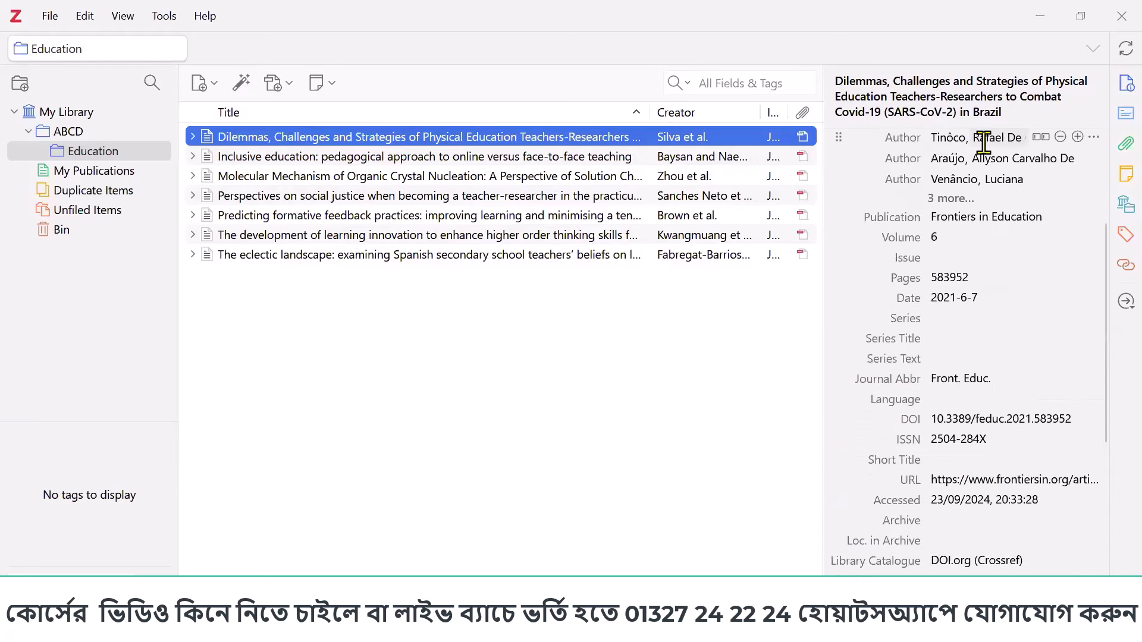
pyautogui.scroll(-5, 985, 142)
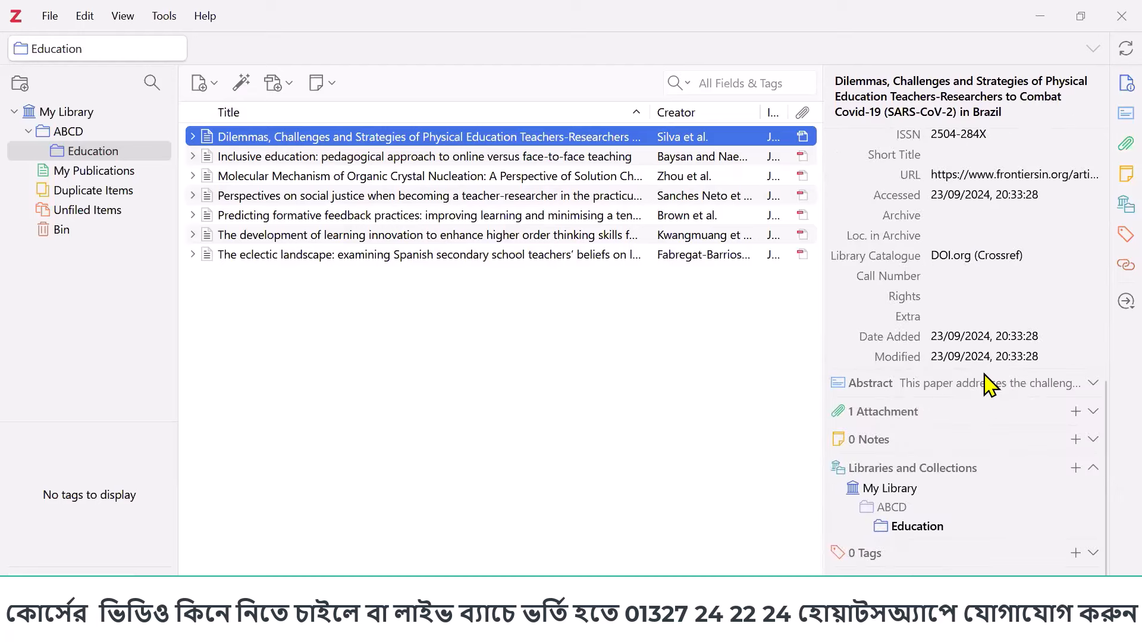
pyautogui.scroll(8, 845, 466)
pyautogui.moveTo(583, 628)
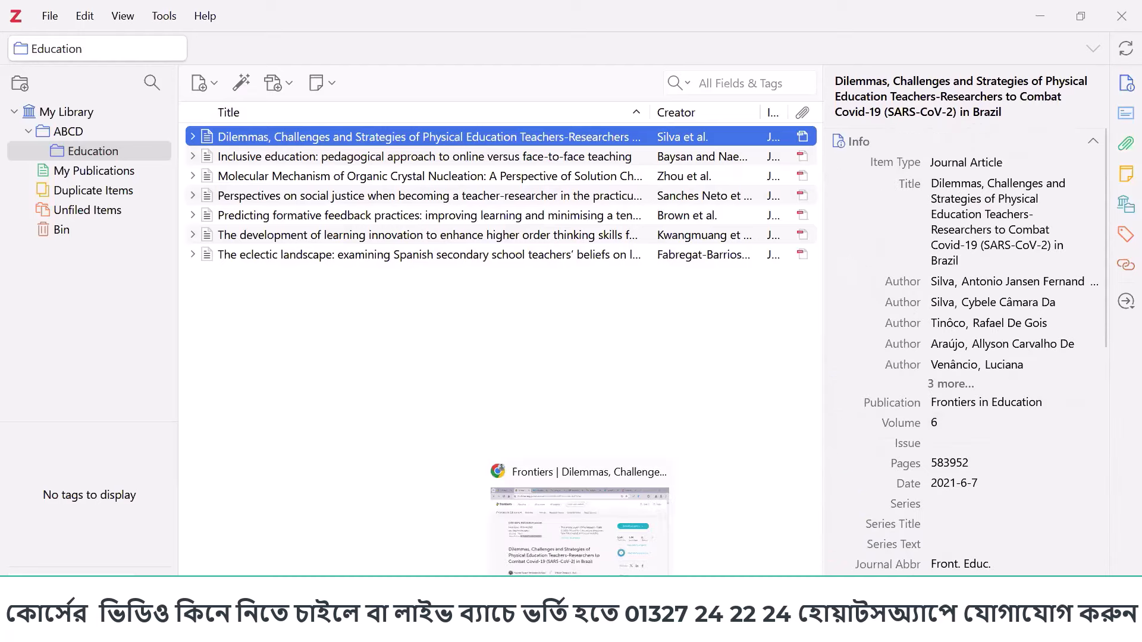
pyautogui.click(573, 562)
# - Open the Educational policies review on Frontiers and copy its DOI 10.3389/feduc.2022.918220
pyautogui.scroll(-15, 796, 500)
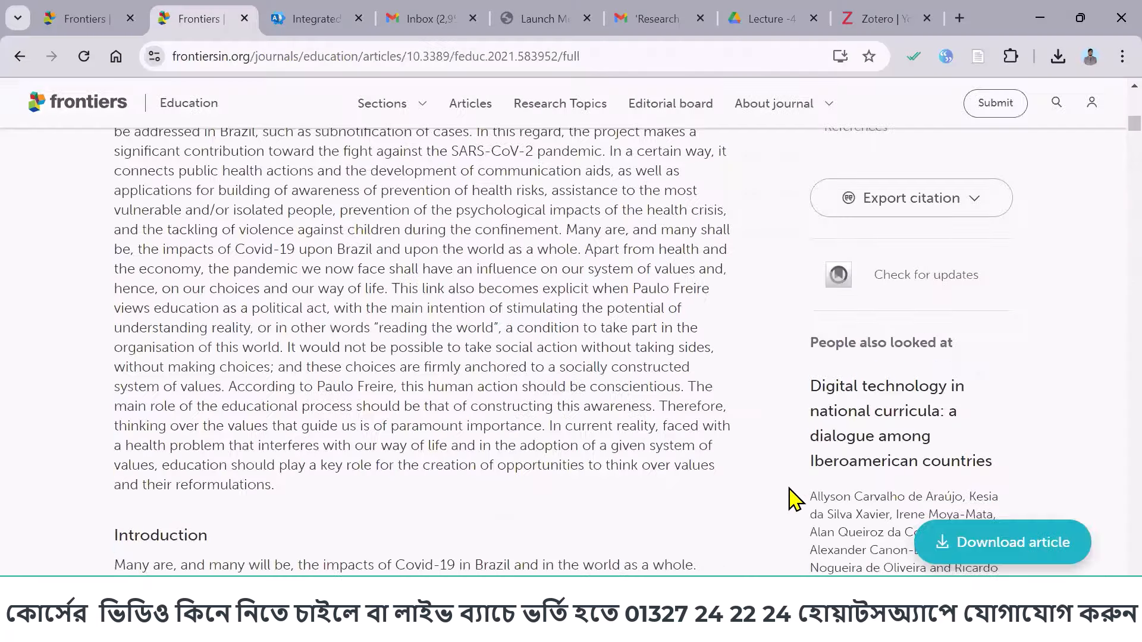
pyautogui.scroll(-4, 872, 454)
pyautogui.click(873, 453)
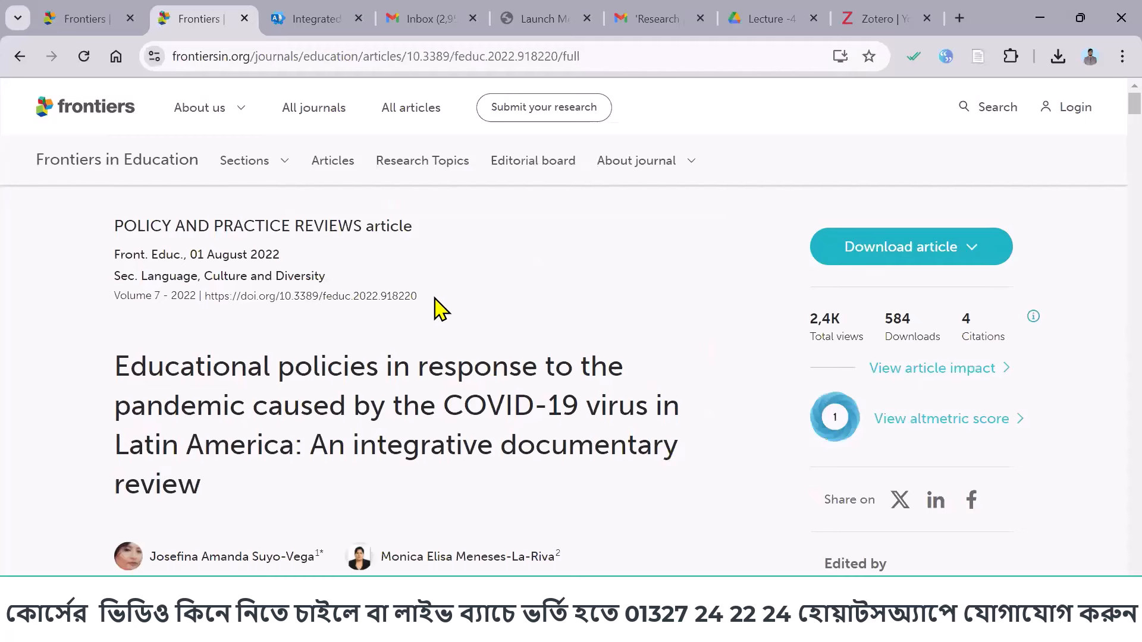
pyautogui.moveTo(418, 296); pyautogui.dragTo(281, 296)
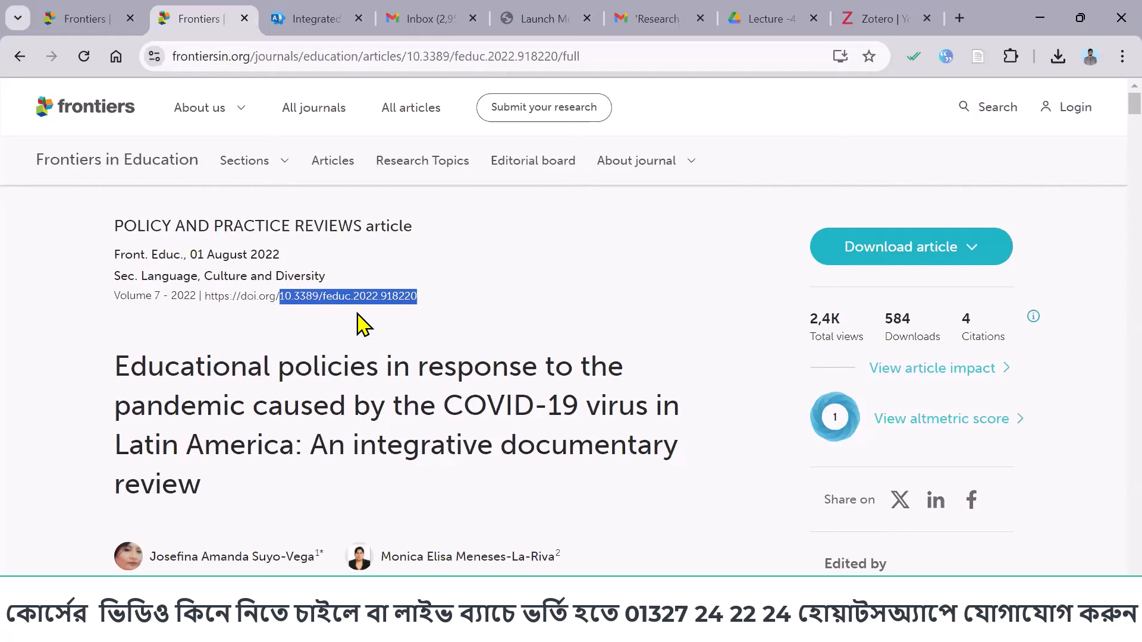
pyautogui.rightClick(318, 300)
pyautogui.click(392, 502)
pyautogui.click(735, 623)
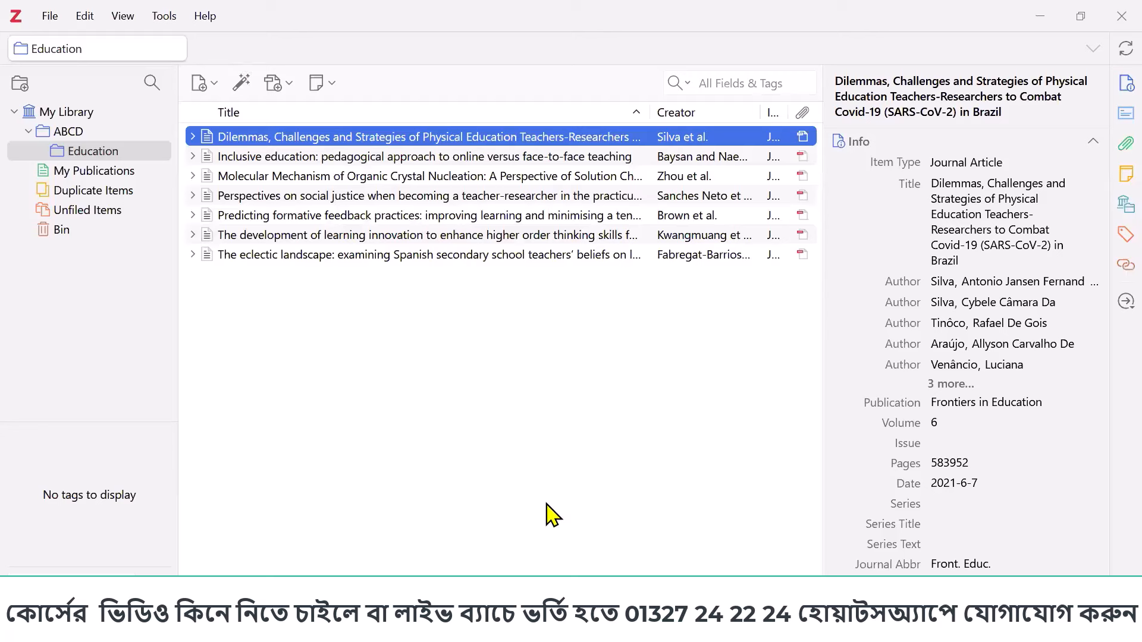
# - Add the Educational policies article by pasting DOI 10.3389/feduc.2022.918220 into Add Item by Identifier
pyautogui.click(242, 83)
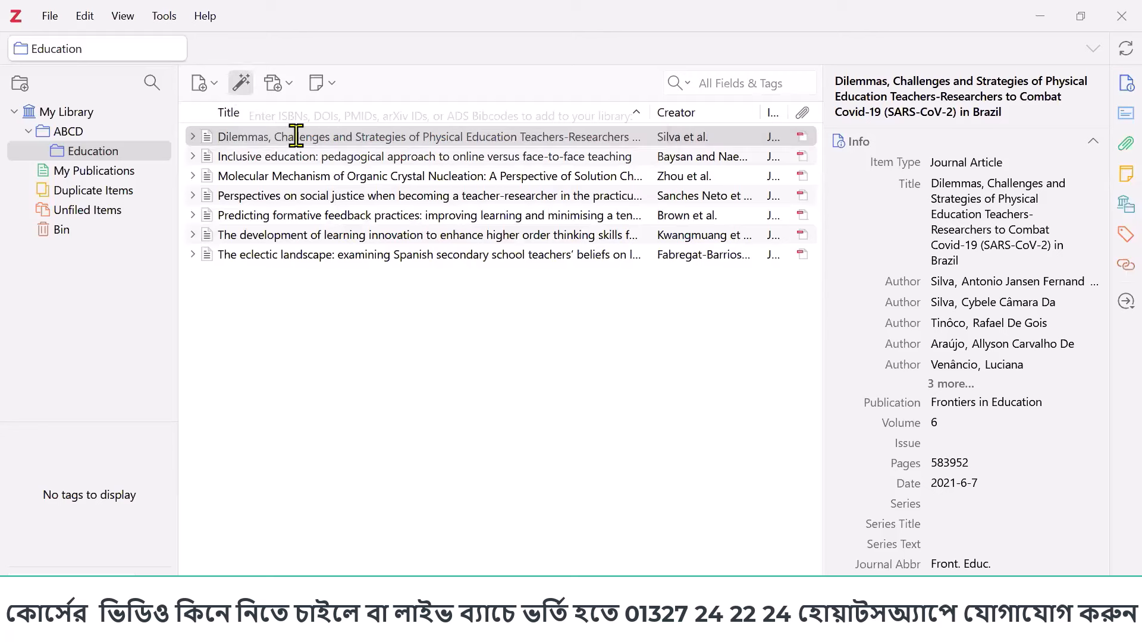
pyautogui.hotkey('ctrl', 'v')
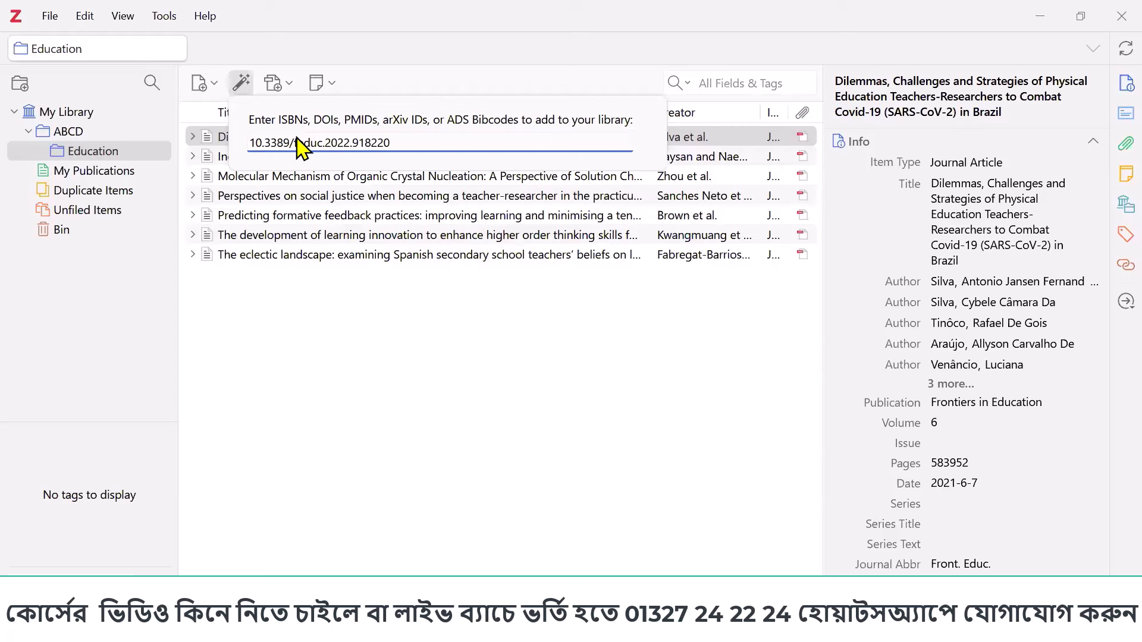
pyautogui.press('Return')
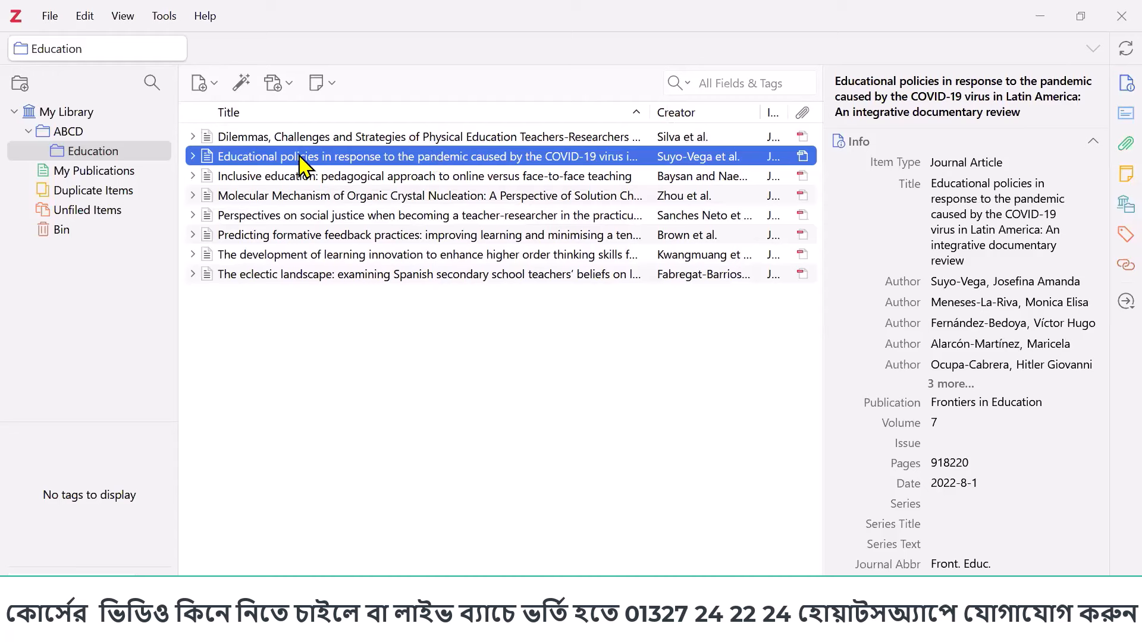
# - Review the new article's Info pane, collapsing and re-expanding its details
pyautogui.scroll(-6, 1012, 268)
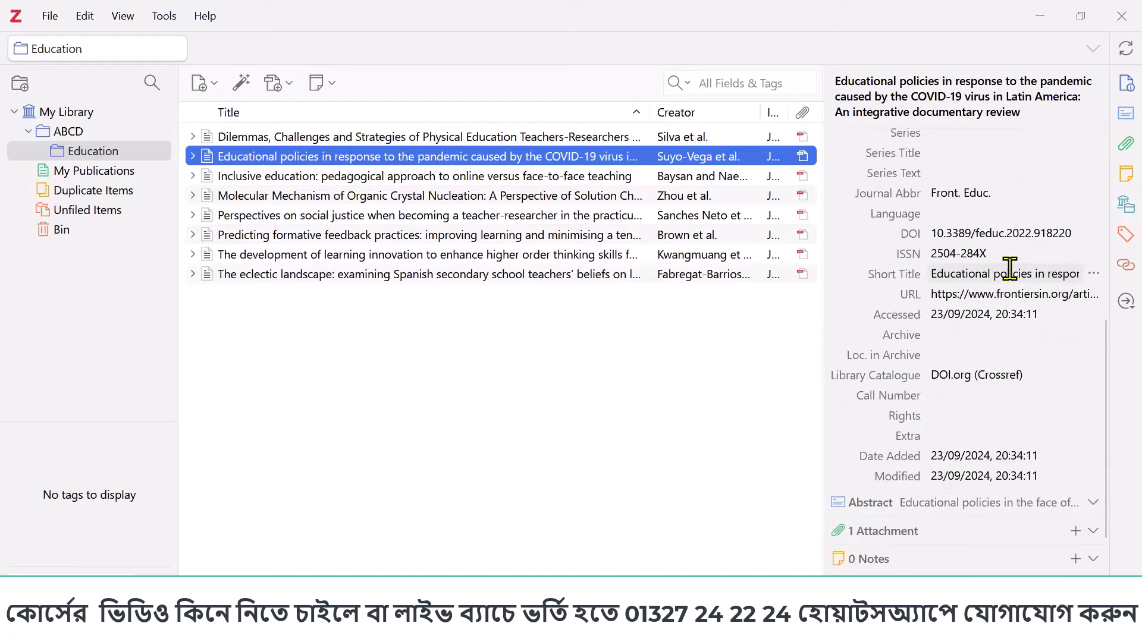
pyautogui.scroll(-3, 1010, 269)
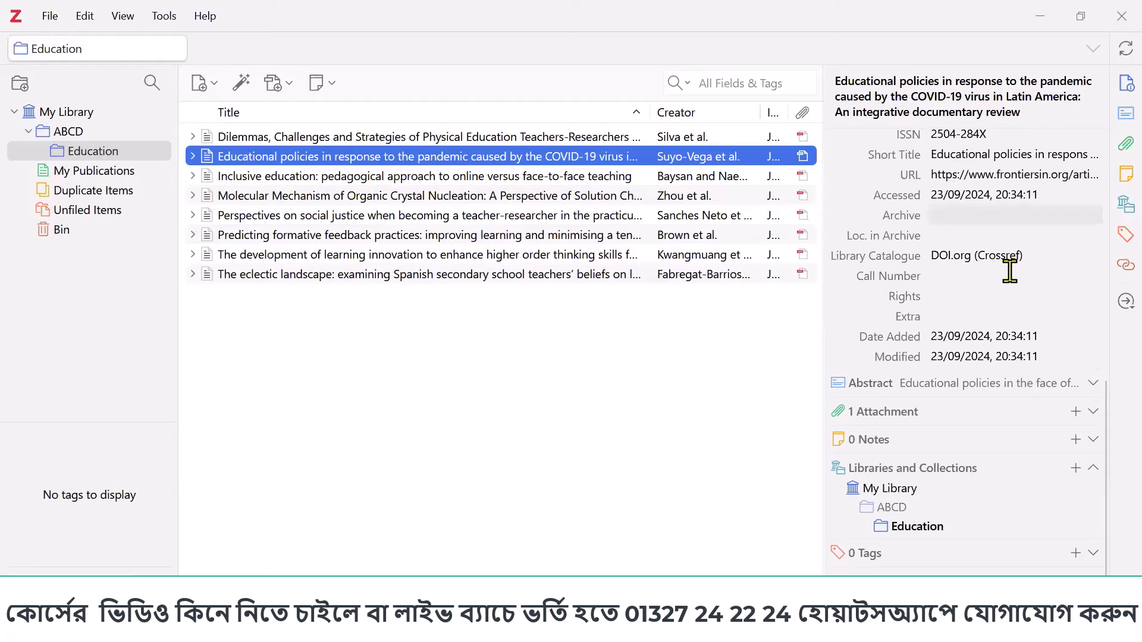
pyautogui.scroll(10, 1079, 178)
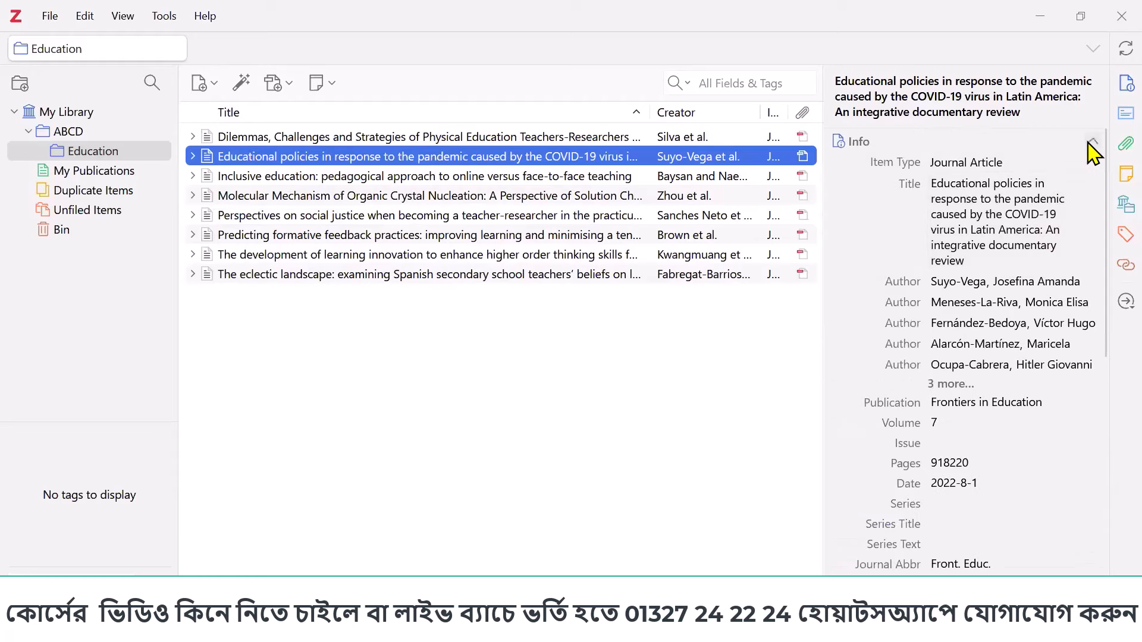
pyautogui.click(1091, 143)
pyautogui.click(1089, 143)
pyautogui.scroll(-6, 1035, 212)
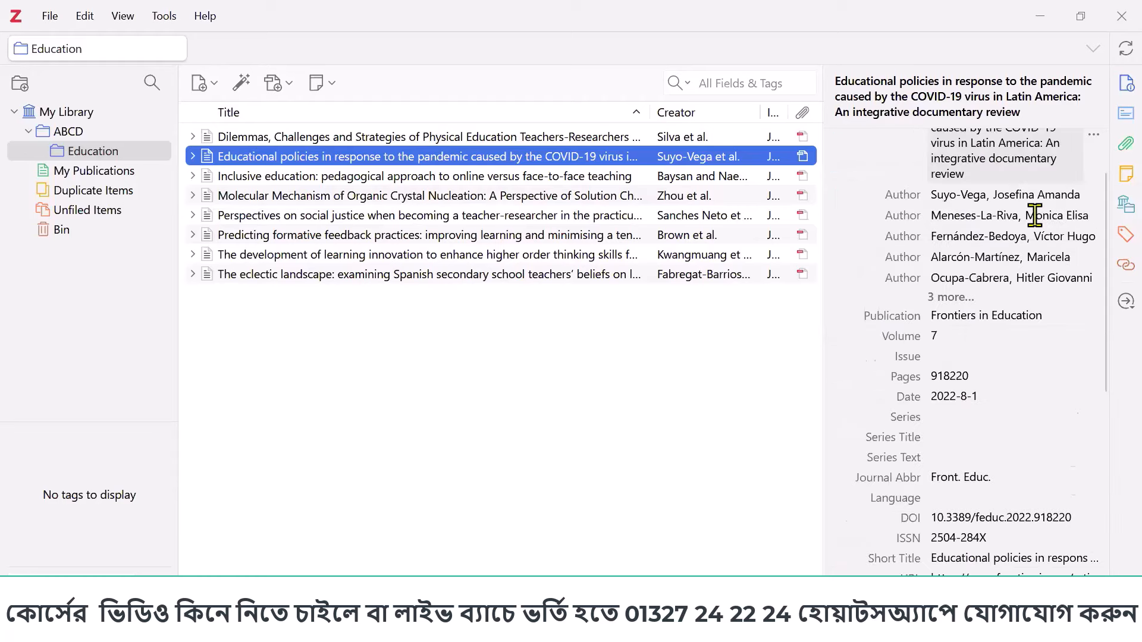
pyautogui.scroll(-3, 1038, 220)
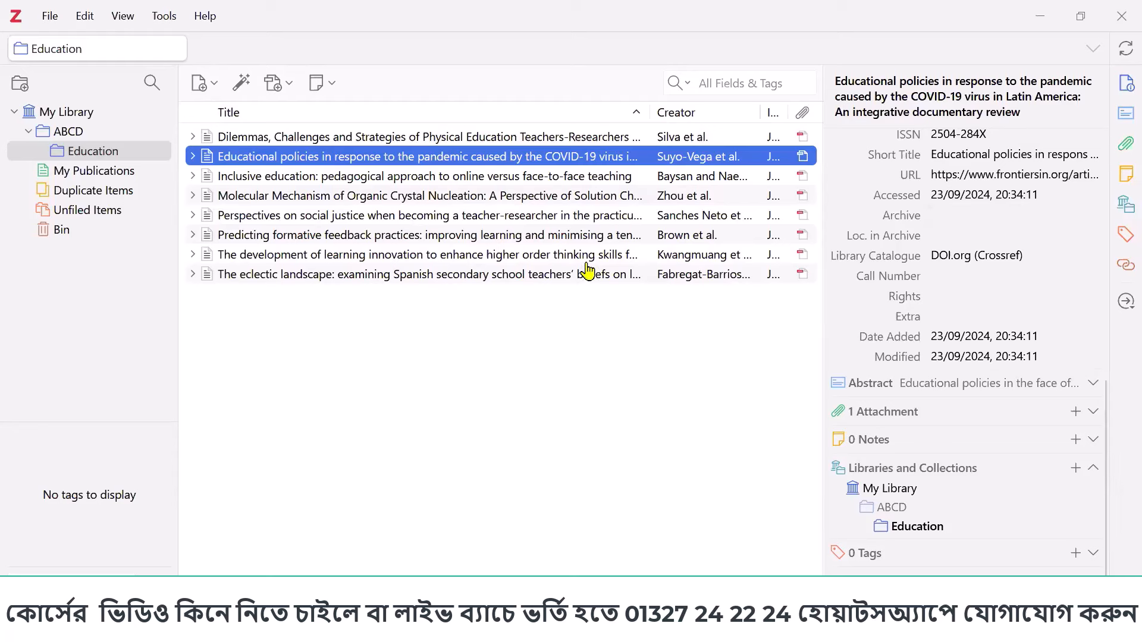
pyautogui.press('super')
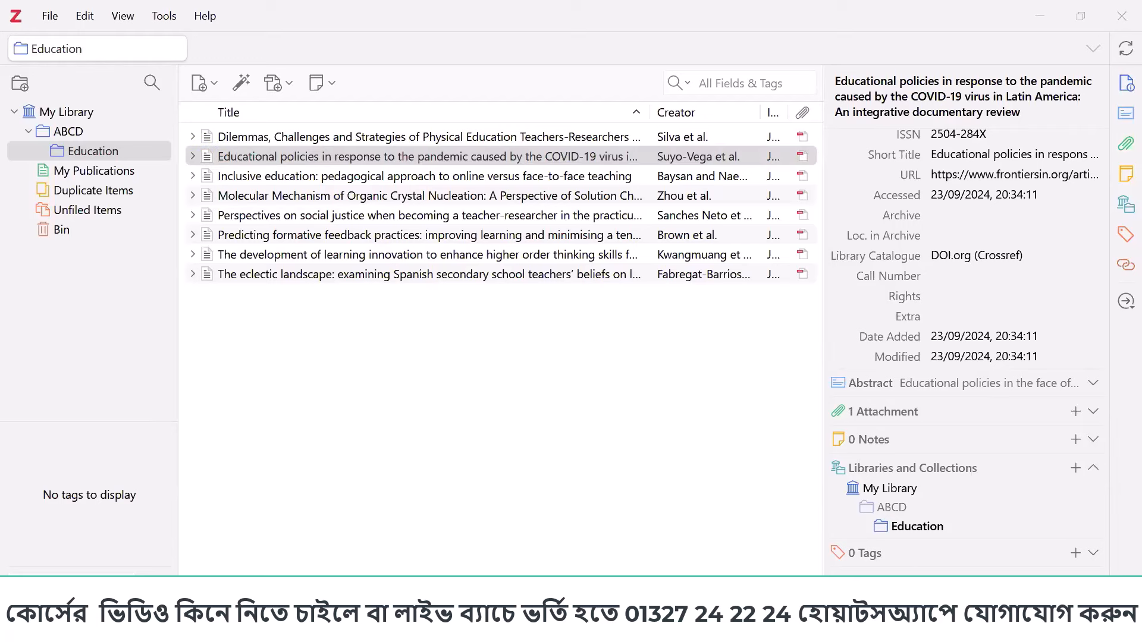
# - In the L-4 Sheet outline, highlight 'Website' in yellow to match Identifier DOI and PDF
pyautogui.moveTo(618, 622)
pyautogui.click(803, 523)
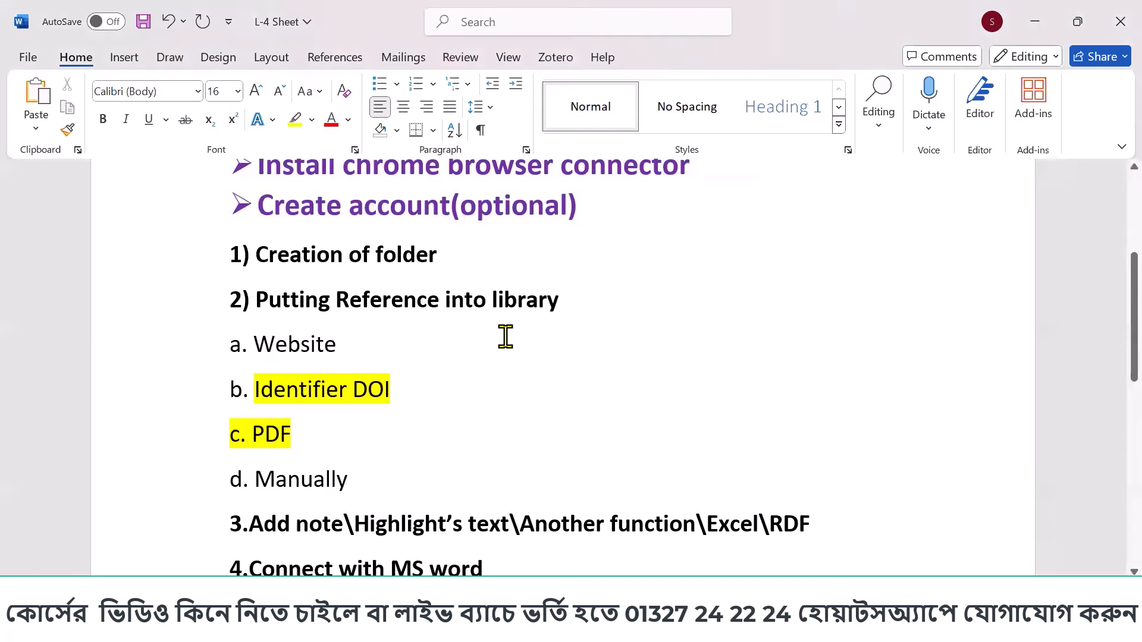
pyautogui.scroll(-1, 505, 337)
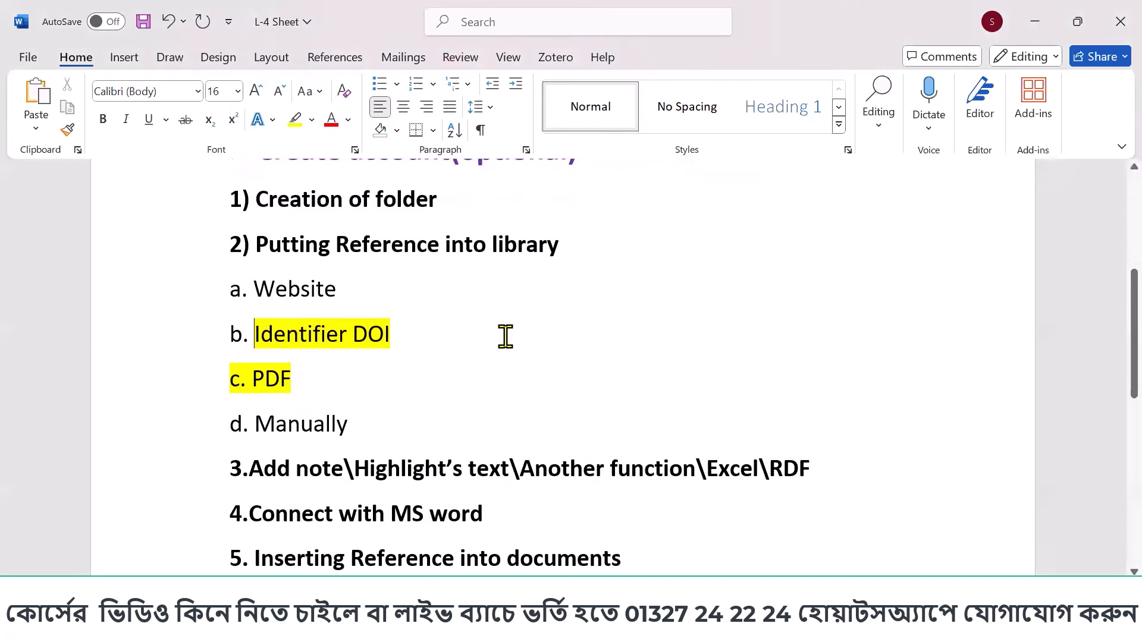
pyautogui.doubleClick(252, 284)
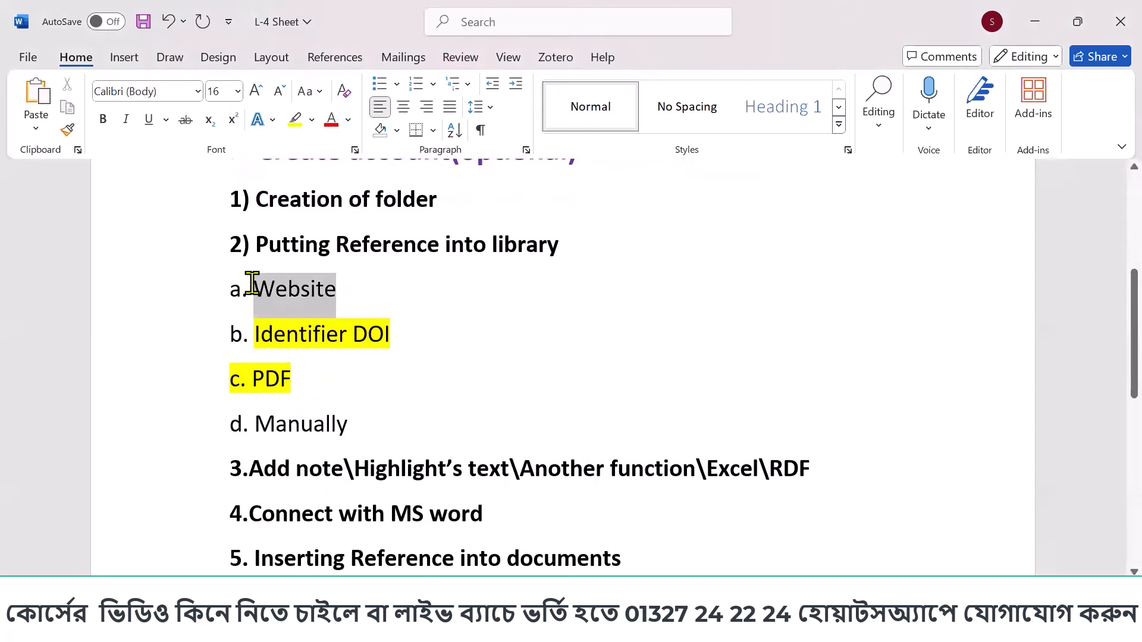
pyautogui.click(295, 120)
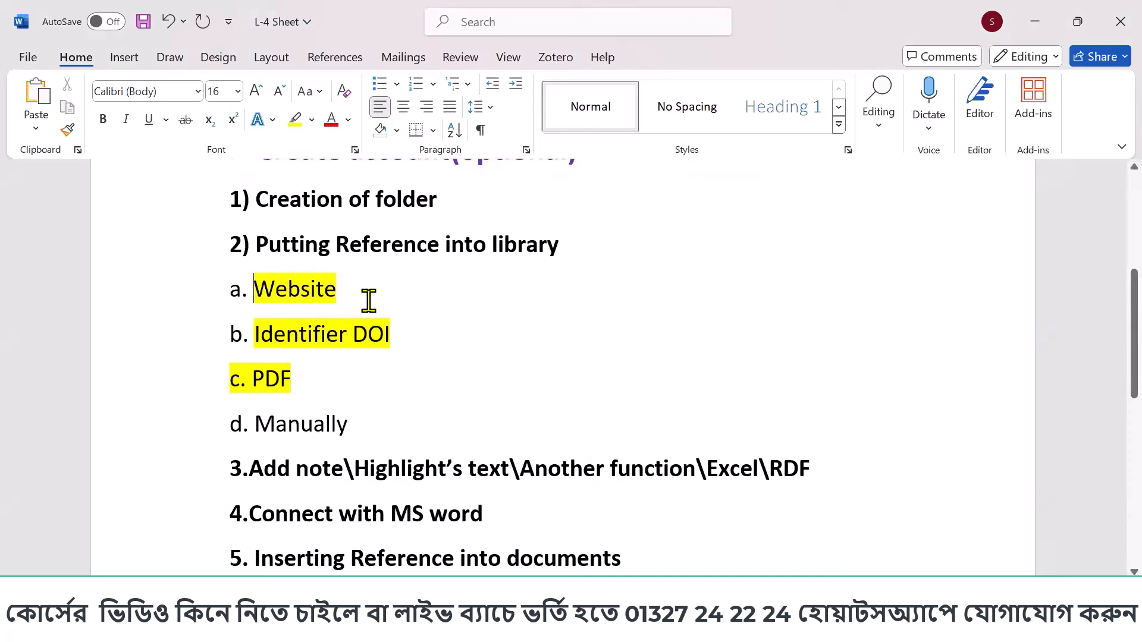
pyautogui.moveTo(338, 290); pyautogui.dragTo(255, 285)
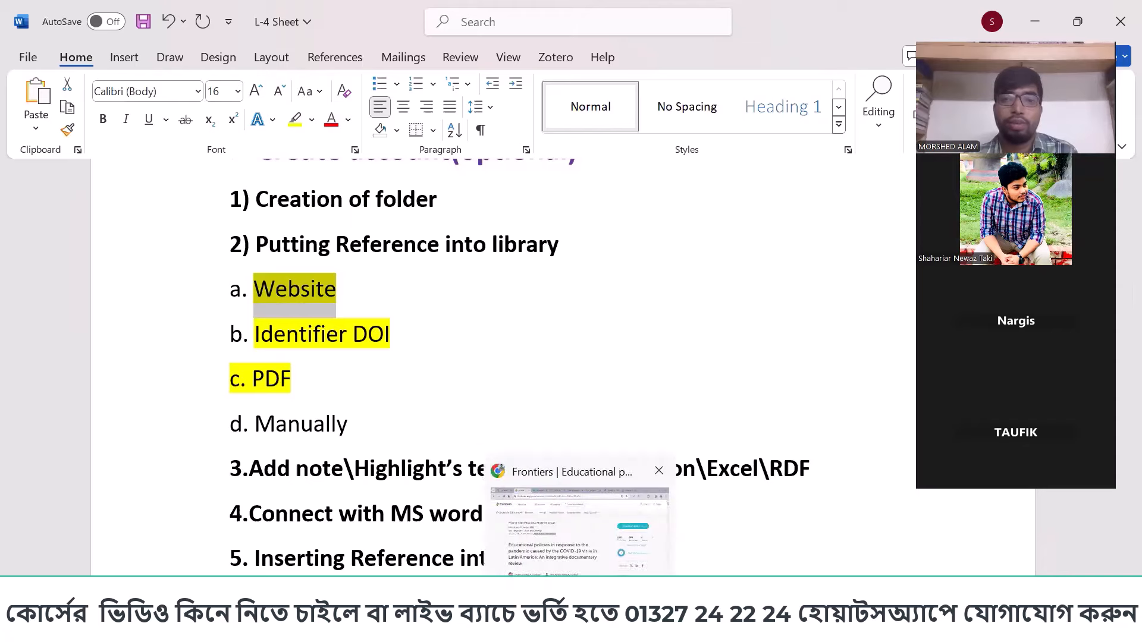
# - Back in Chrome, start a new tab and begin typing The Daily Star's address
pyautogui.click(580, 624)
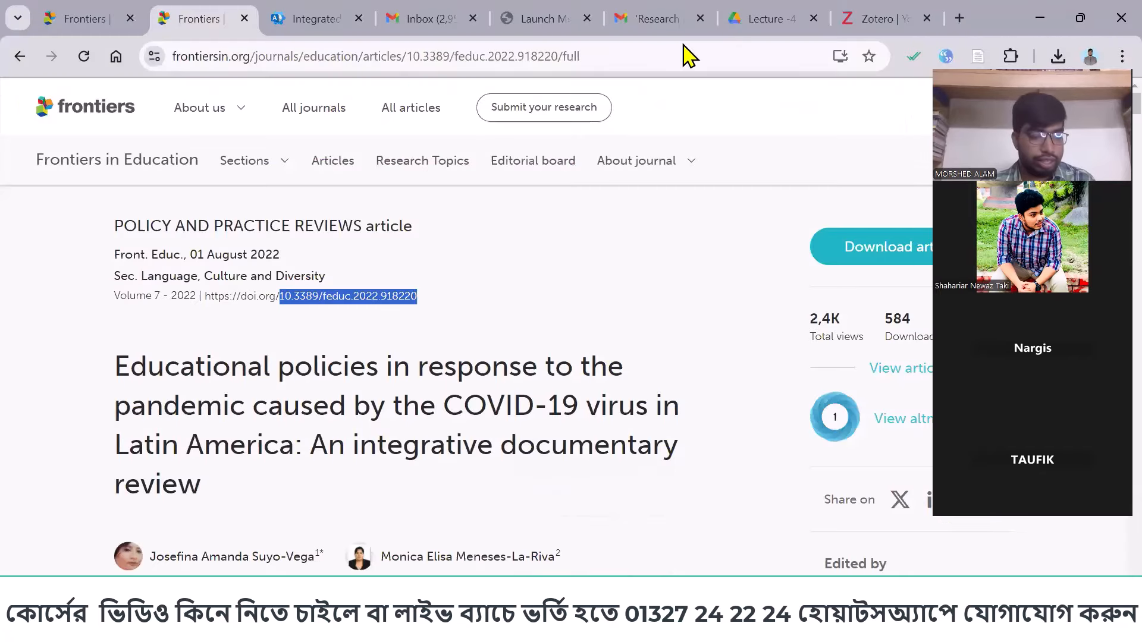
pyautogui.hotkey('ctrl', 't')
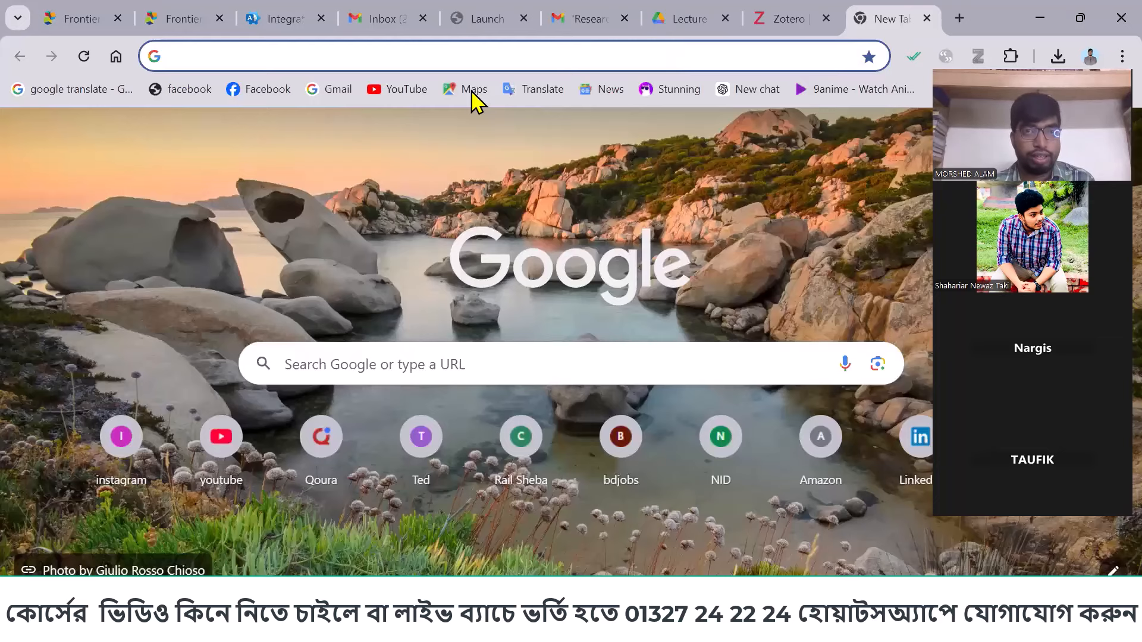
pyautogui.write('di')
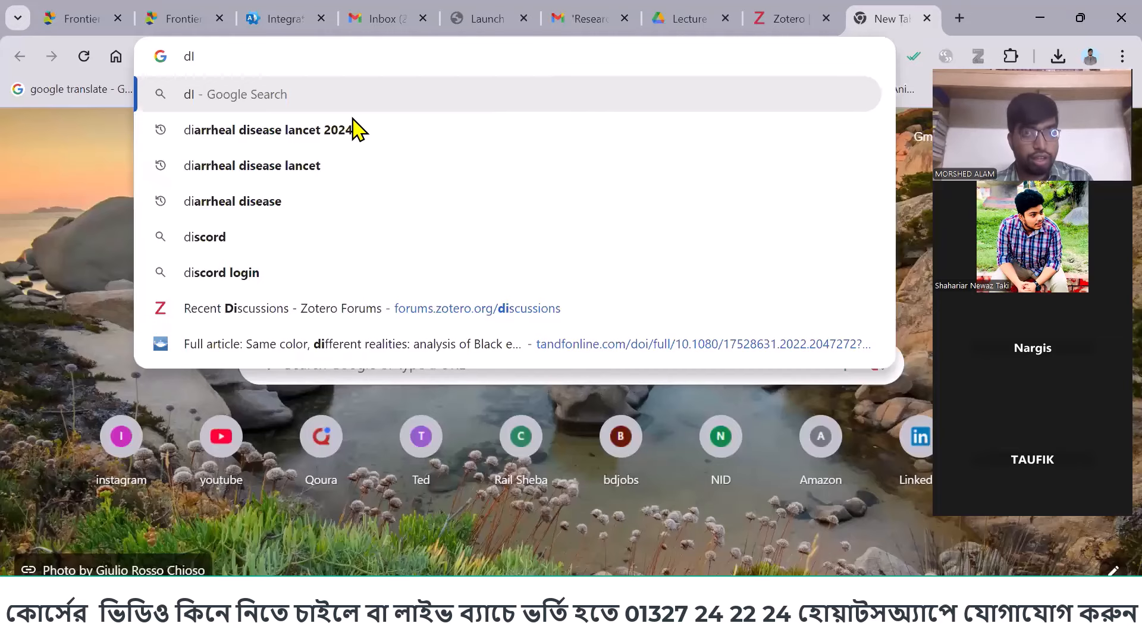
pyautogui.press('BackSpace')
# - Open The Daily Star wetland opinion piece past the pop-up ads, then return to the Zotero download tab
pyautogui.write('ai')
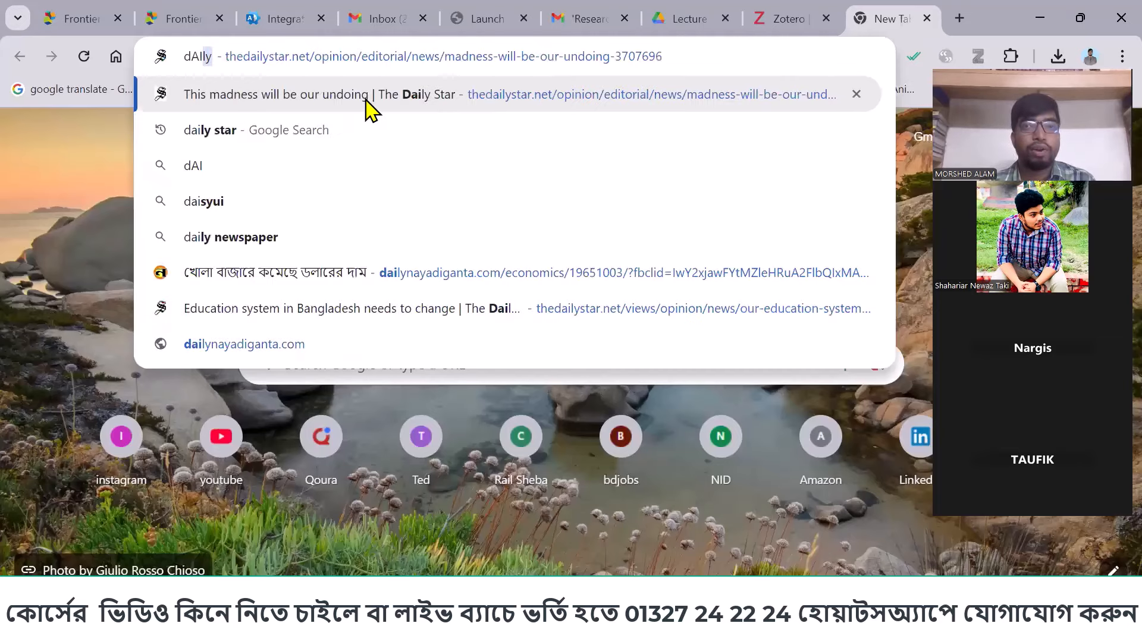
pyautogui.click(366, 101)
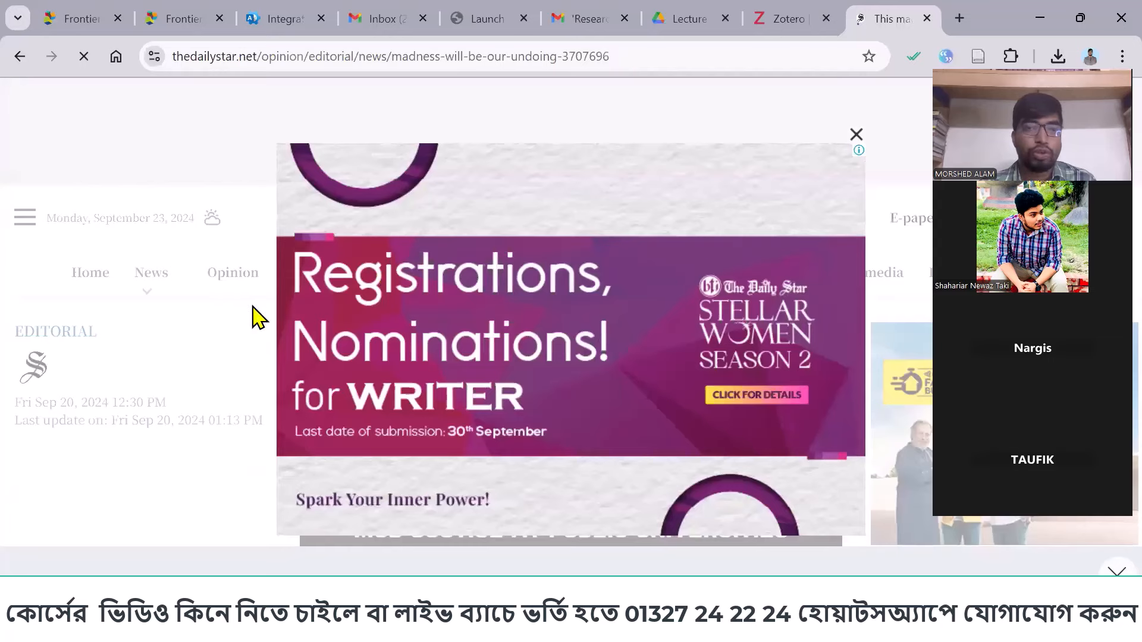
pyautogui.click(252, 307)
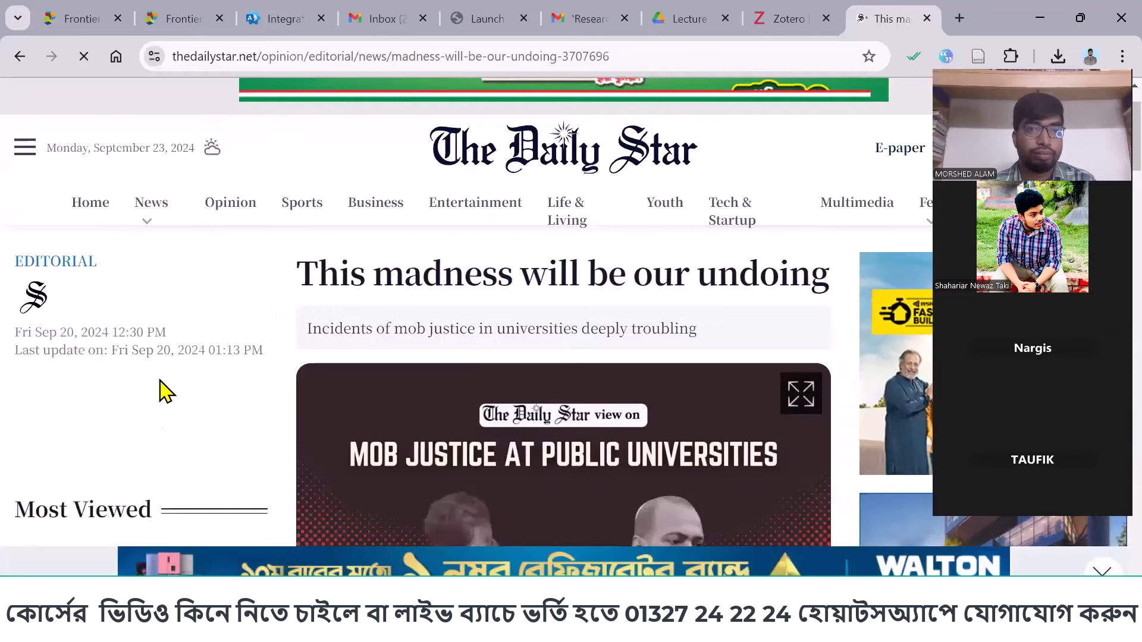
pyautogui.scroll(-8, 167, 363)
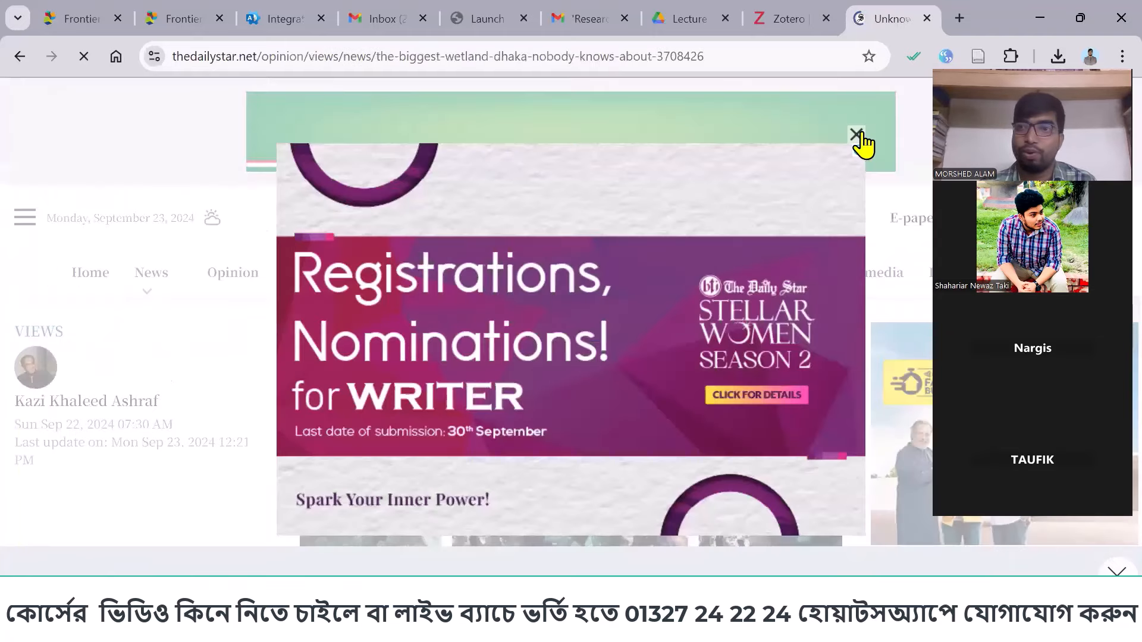
pyautogui.click(860, 135)
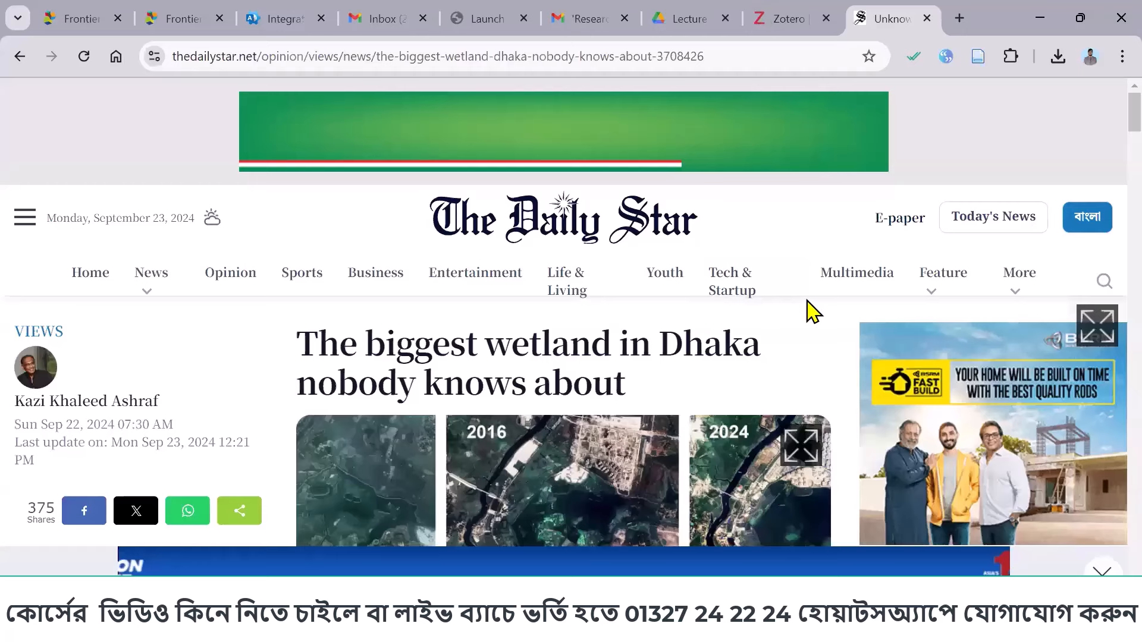
pyautogui.hotkey('ctrl', 'shift', 'Tab')
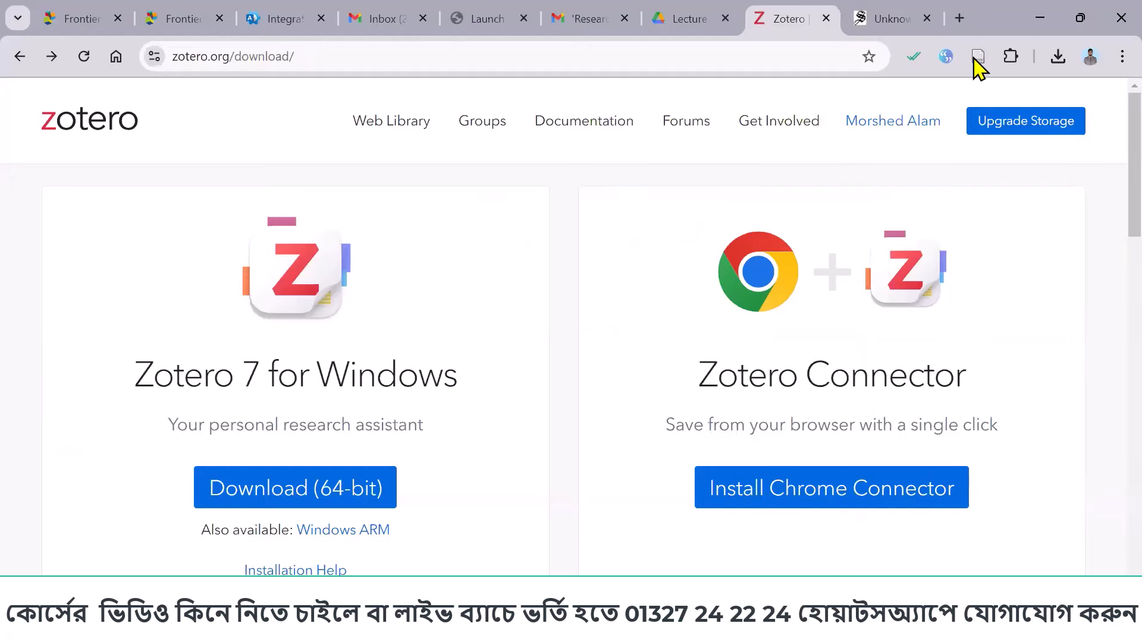
# - Save the Daily Star wetland article to Zotero via the Connector, confirm it, then start a new tab
pyautogui.hotkey('ctrl', 'Tab')
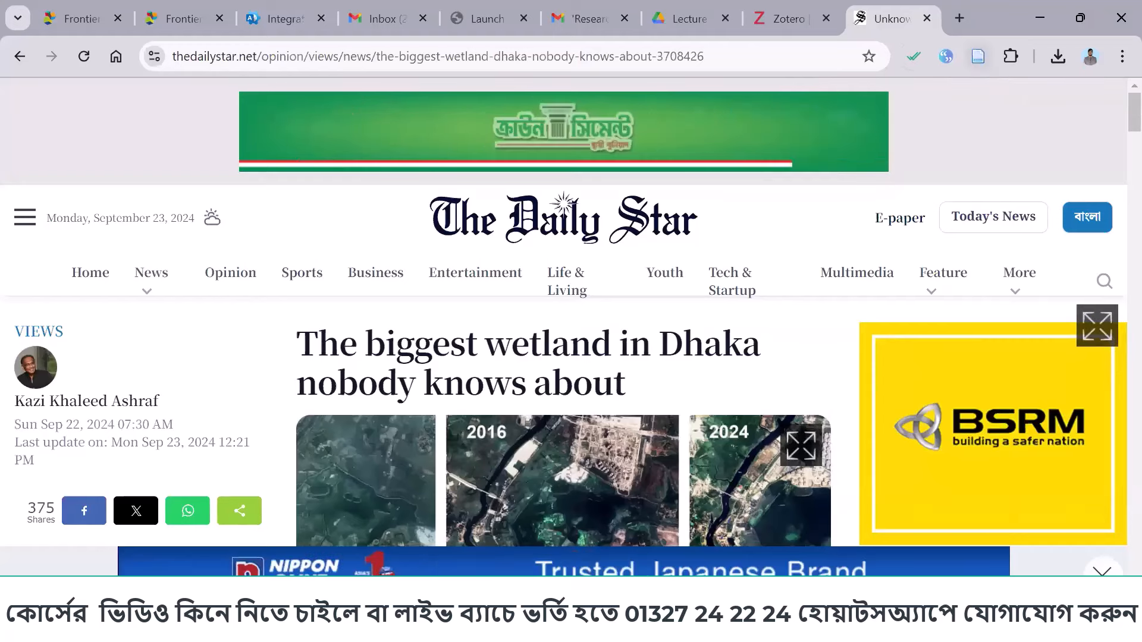
pyautogui.click(737, 628)
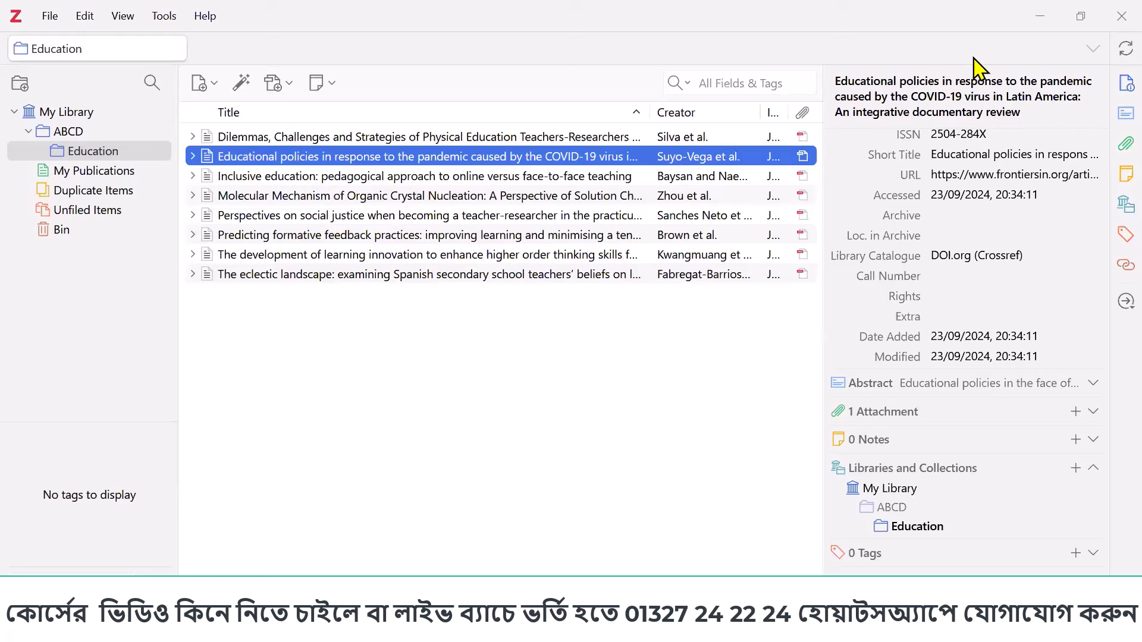
pyautogui.hotkey('alt', 'Tab')
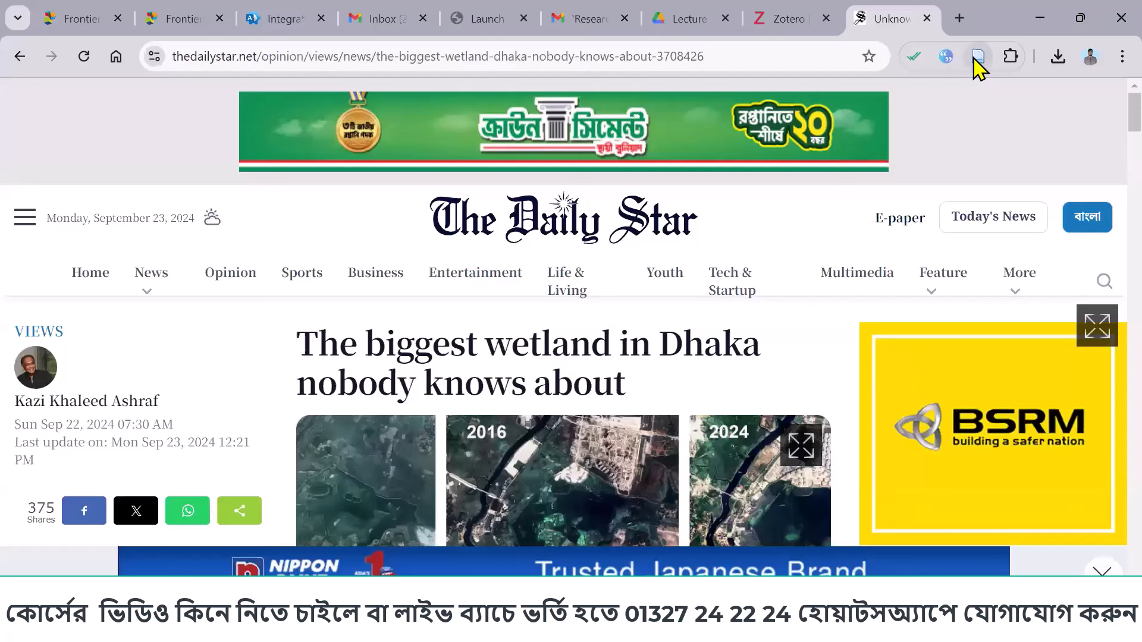
pyautogui.click(977, 57)
pyautogui.hotkey('alt', 'Tab')
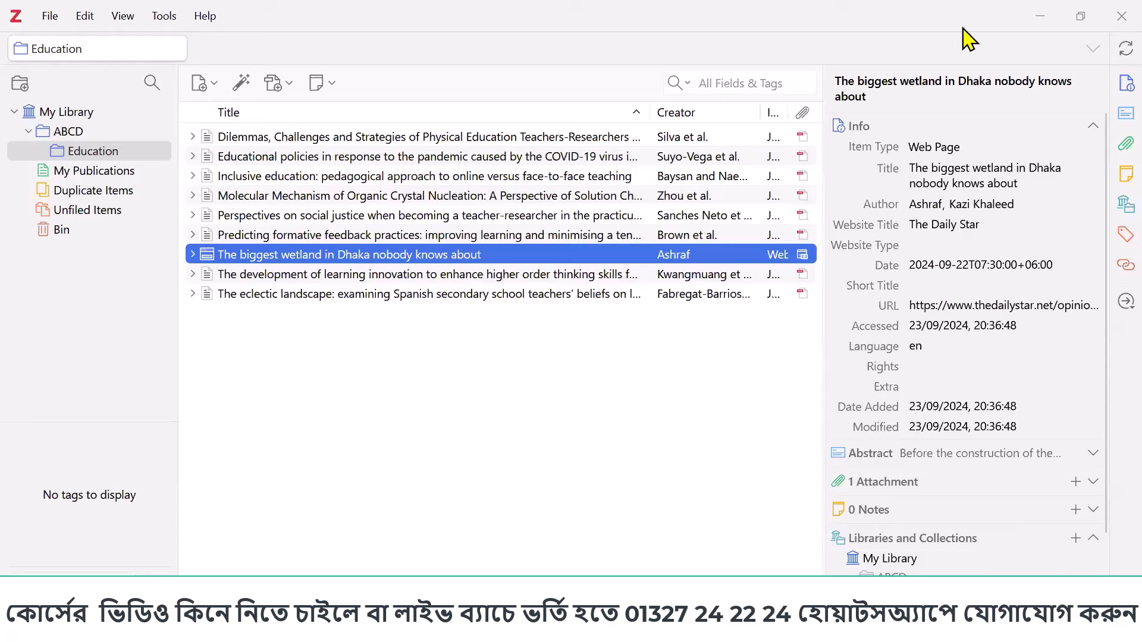
pyautogui.click(1041, 10)
pyautogui.click(954, 19)
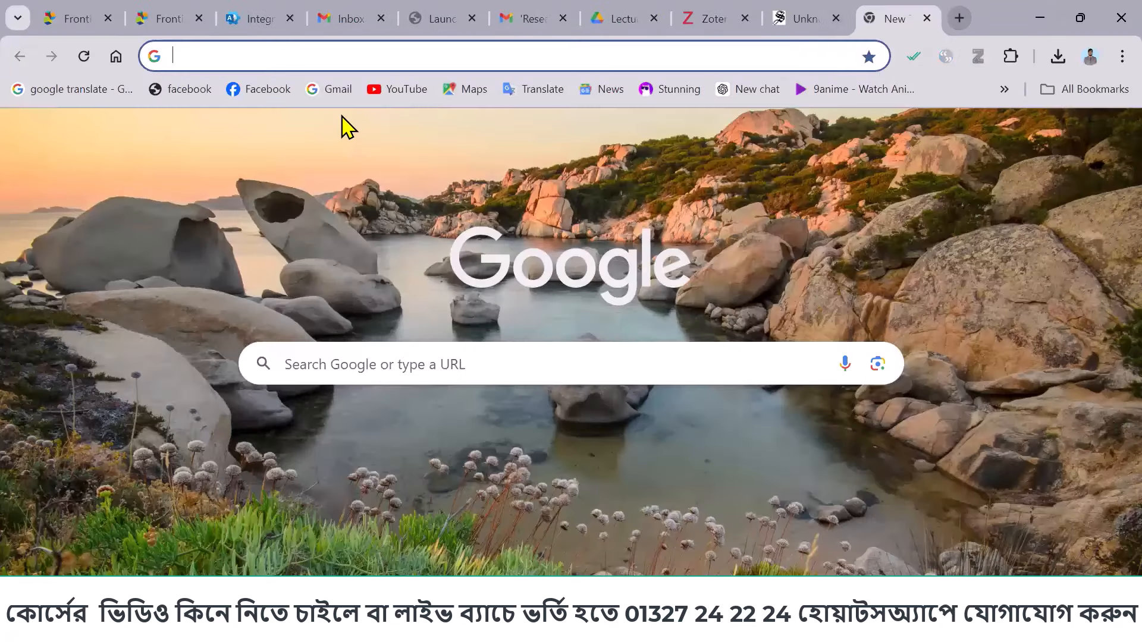
# - Search 'NEW AGE BD' and open 'Reforming the police: Lessons from developed nations' down to its title
pyautogui.write('NEW A')
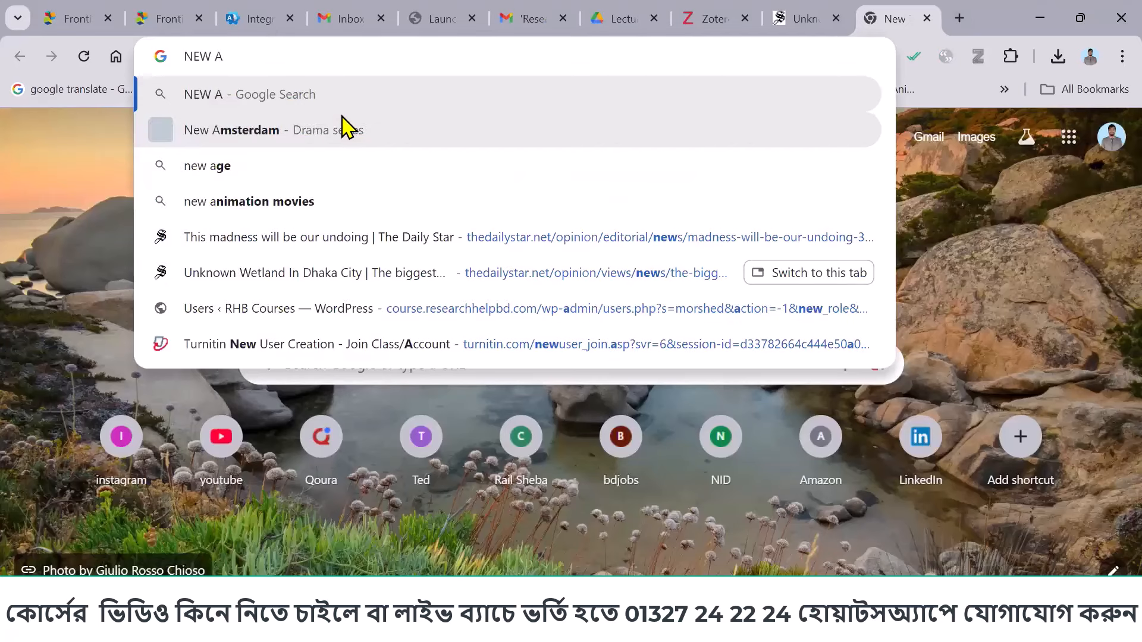
pyautogui.write('GE')
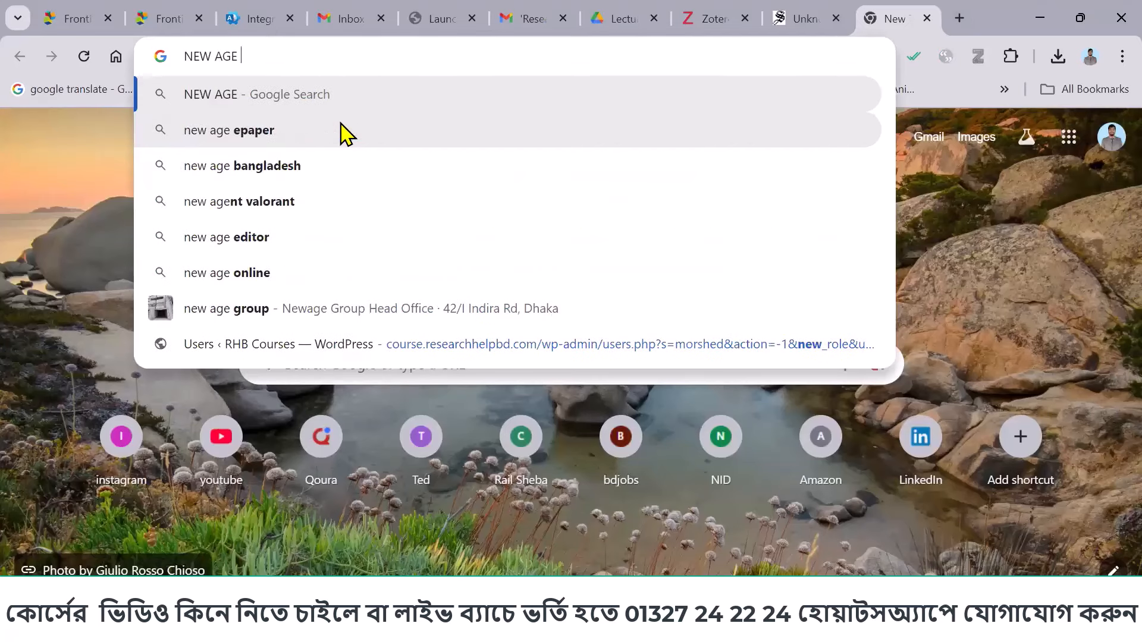
pyautogui.write(' BD')
pyautogui.press('Return')
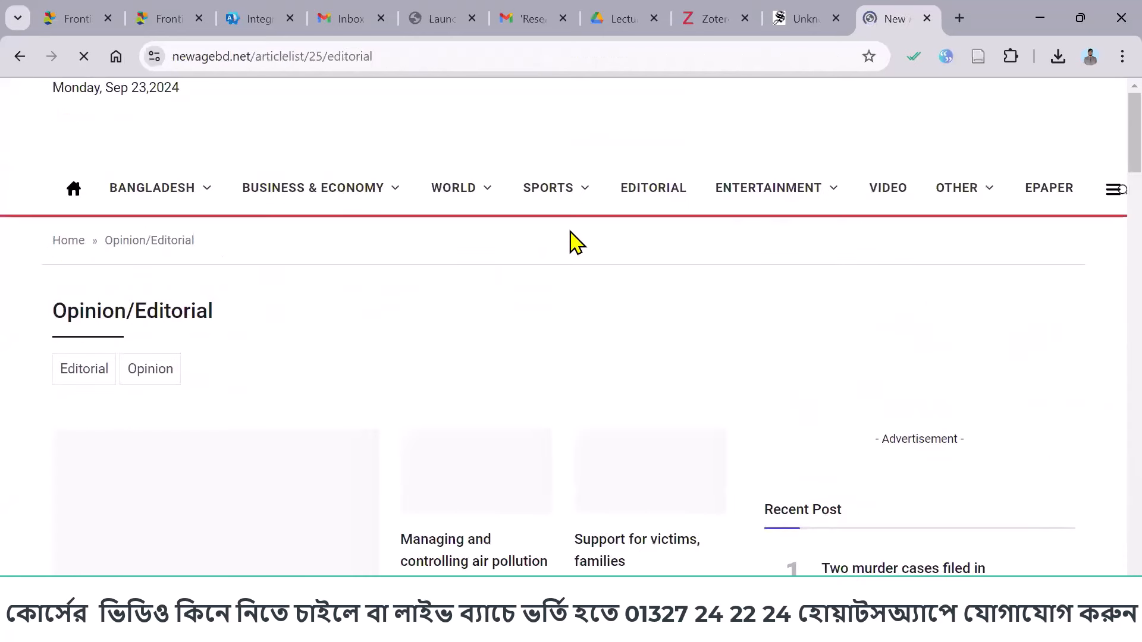
pyautogui.scroll(-4, 572, 241)
pyautogui.scroll(-1, 570, 233)
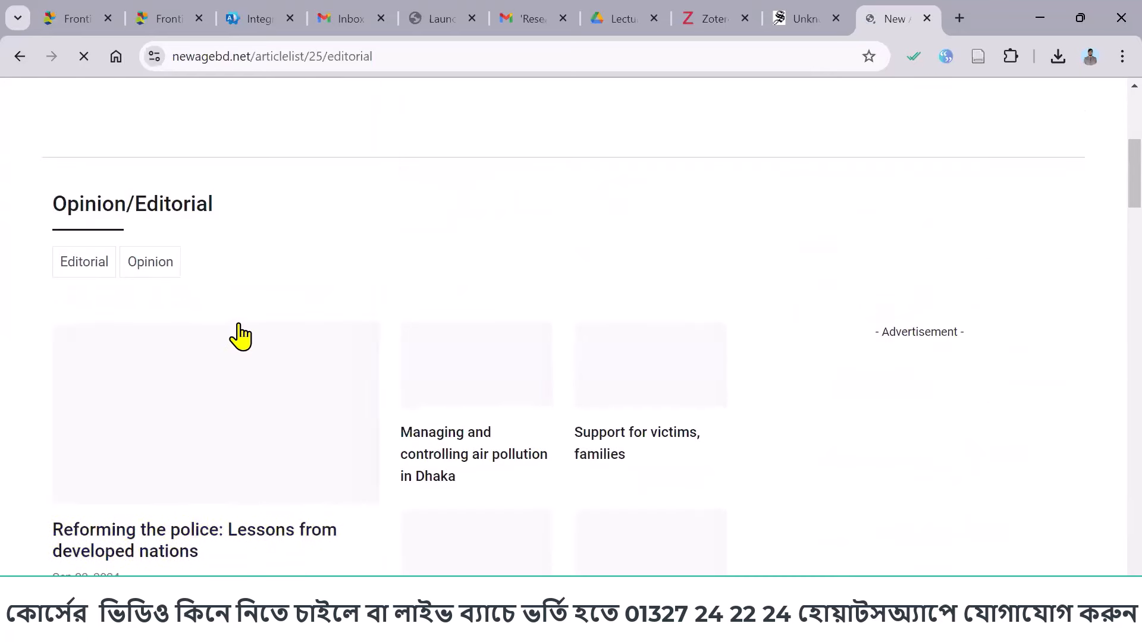
pyautogui.scroll(-1, 238, 330)
pyautogui.scroll(-1, 238, 341)
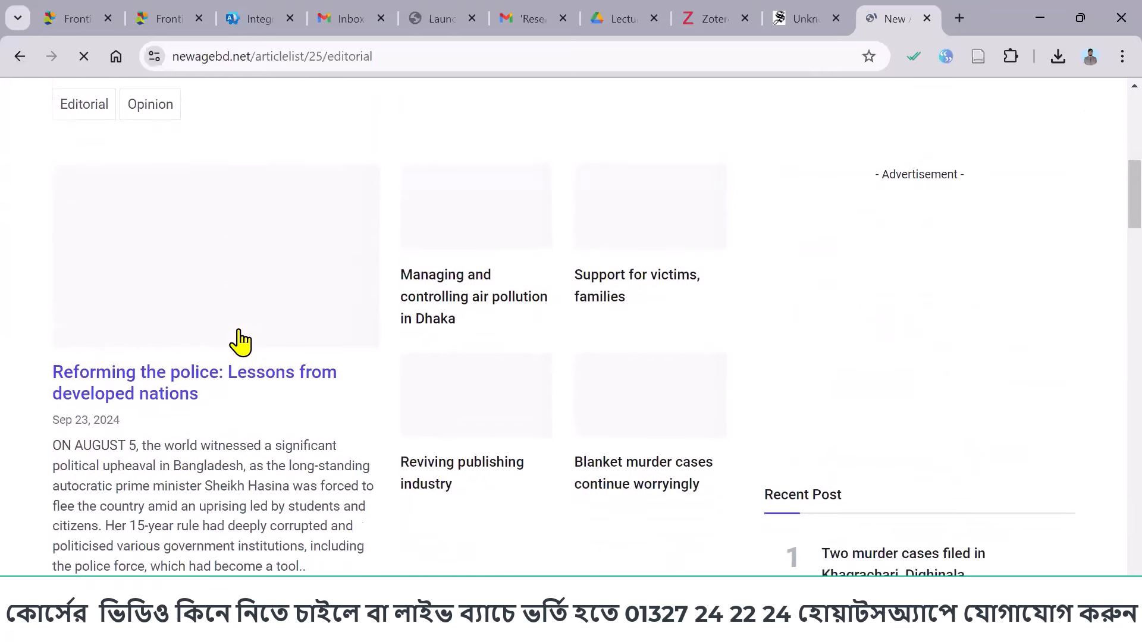
pyautogui.click(196, 372)
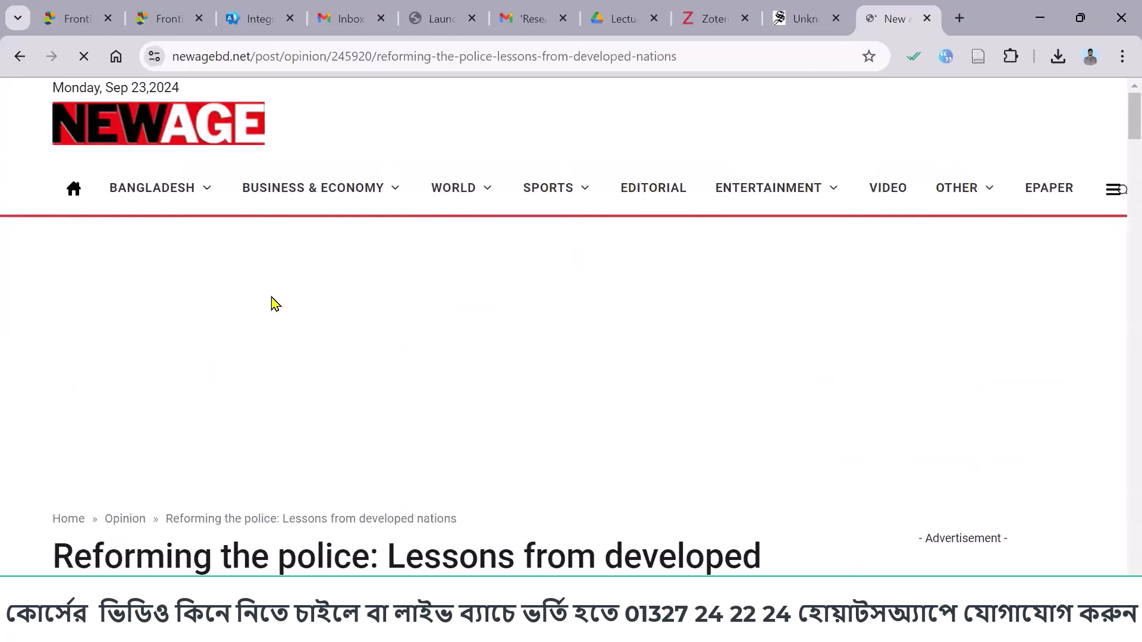
pyautogui.scroll(-1, 295, 289)
pyautogui.scroll(-1, 299, 290)
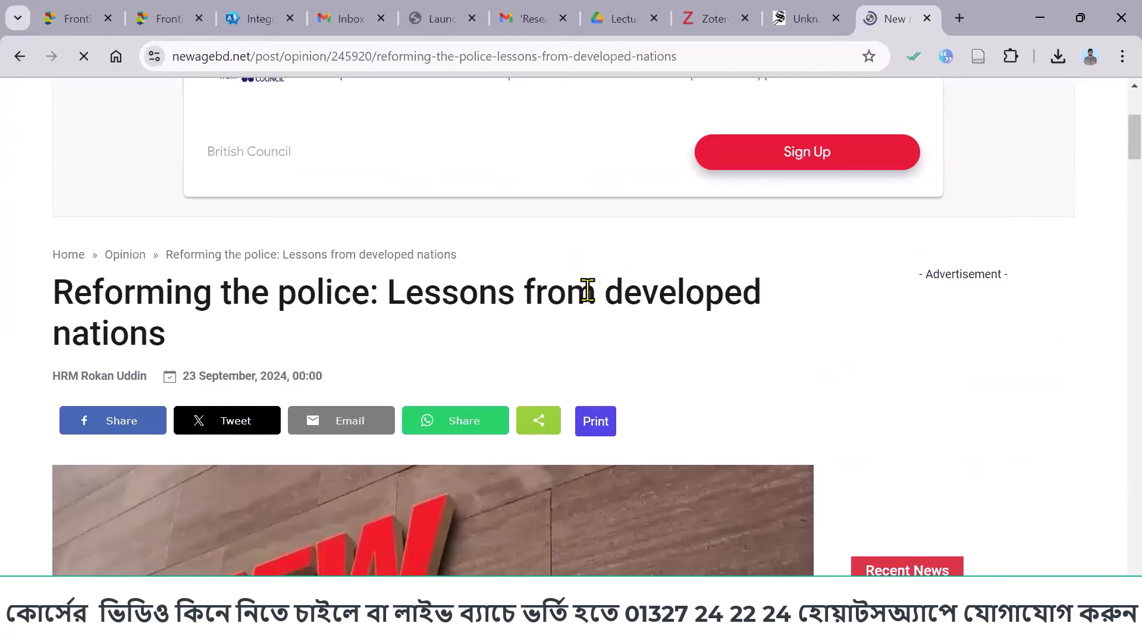
pyautogui.scroll(-1, 595, 286)
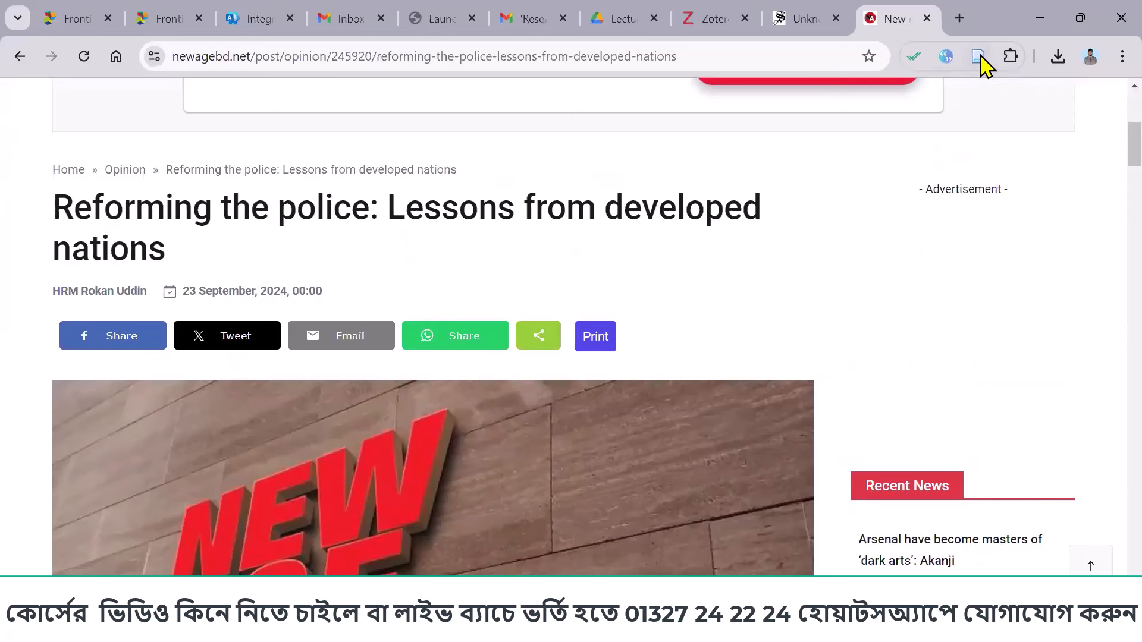
# - Save the New Age 'Reforming the police' article with Zotero Connector and bring up Zotero
pyautogui.click(980, 57)
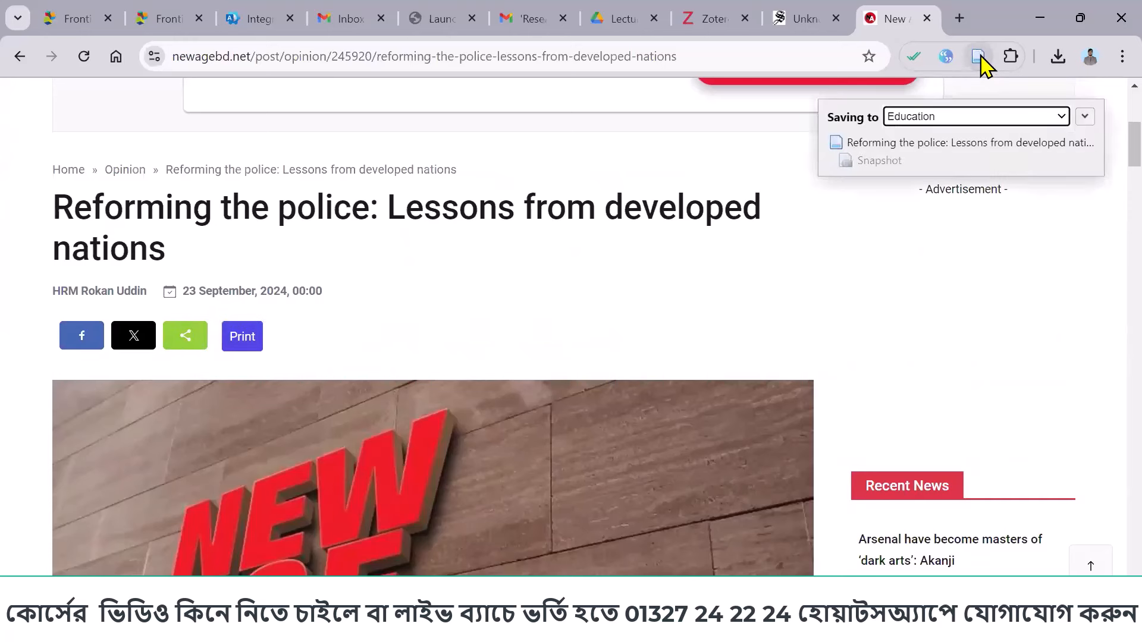
pyautogui.click(736, 625)
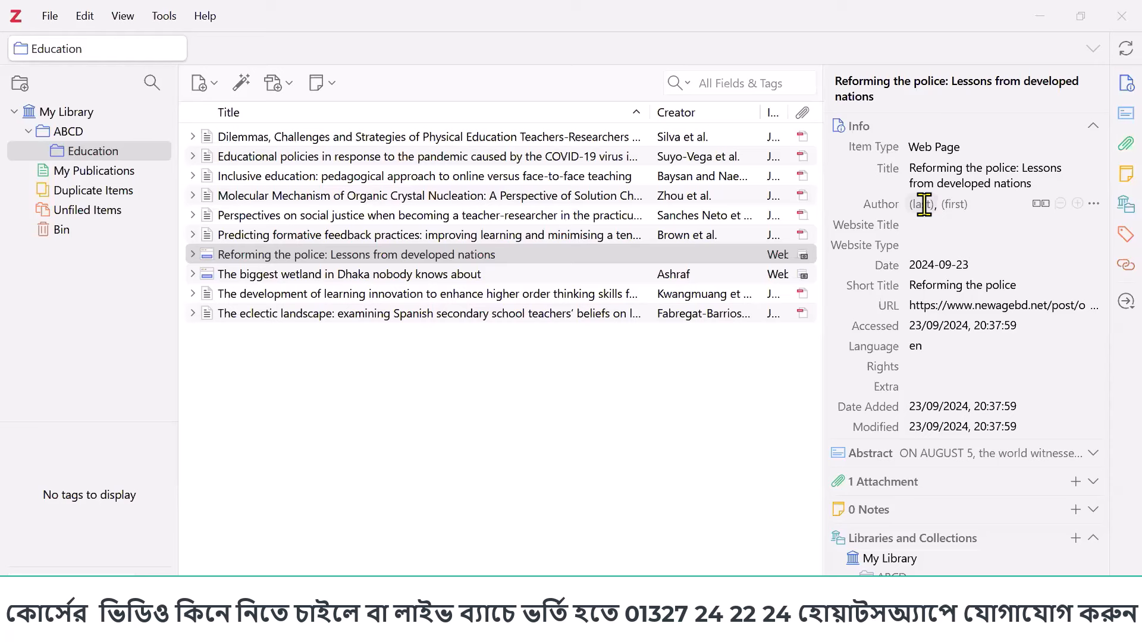
# - Copy the author's given names from the 'Reforming the police' byline in Chrome
pyautogui.click(695, 423)
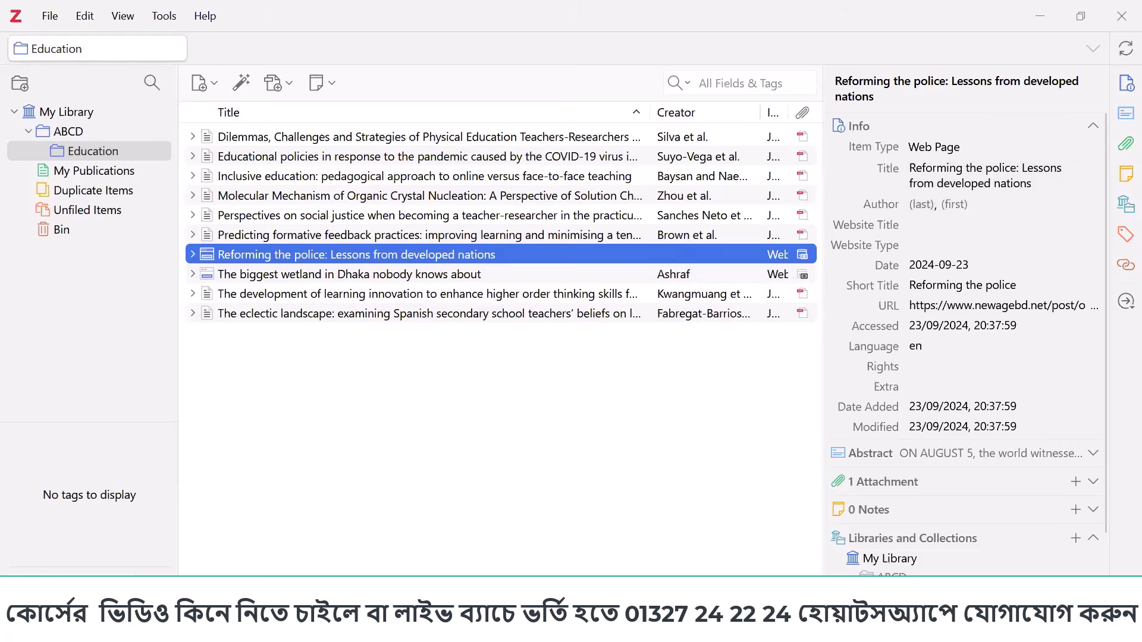
pyautogui.moveTo(579, 621)
pyautogui.click(607, 538)
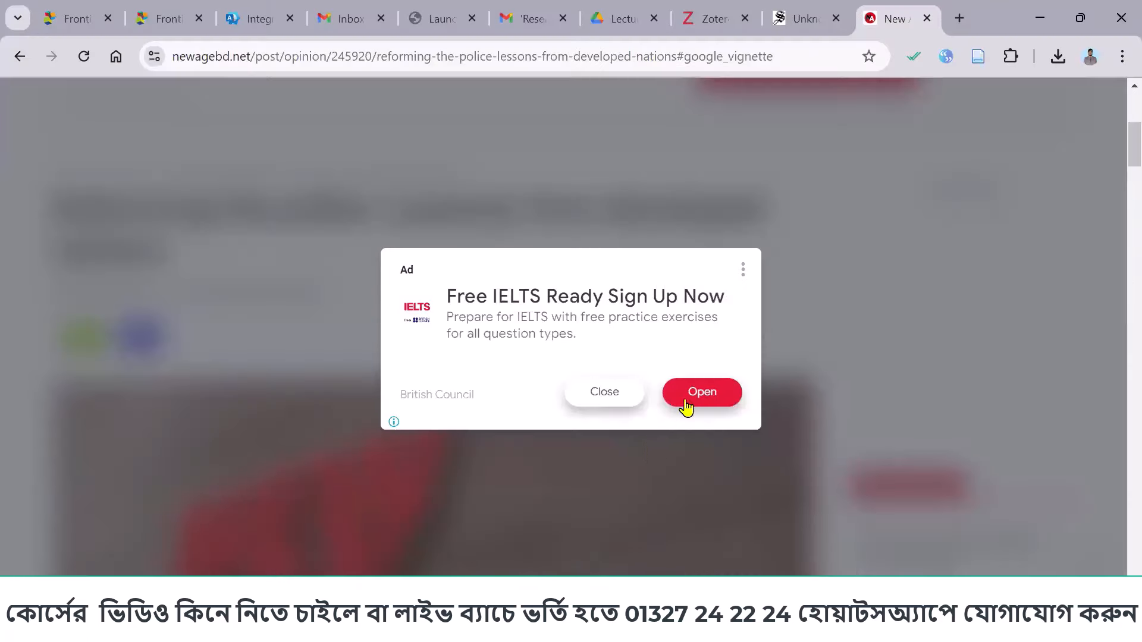
pyautogui.click(603, 396)
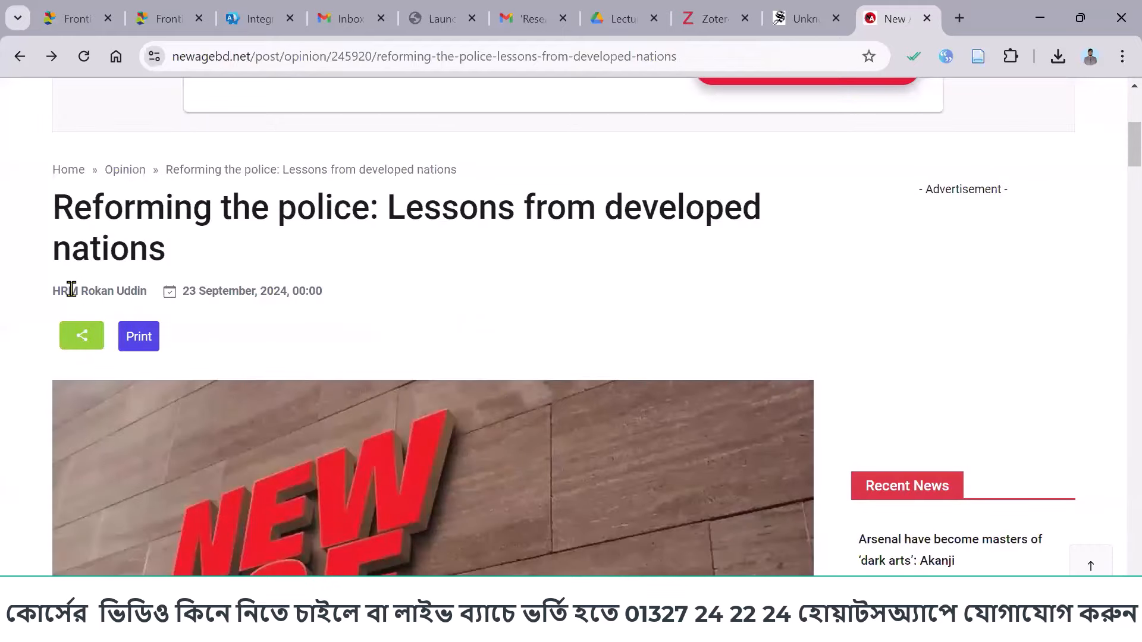
pyautogui.moveTo(53, 290); pyautogui.dragTo(117, 290)
pyautogui.rightClick(96, 284)
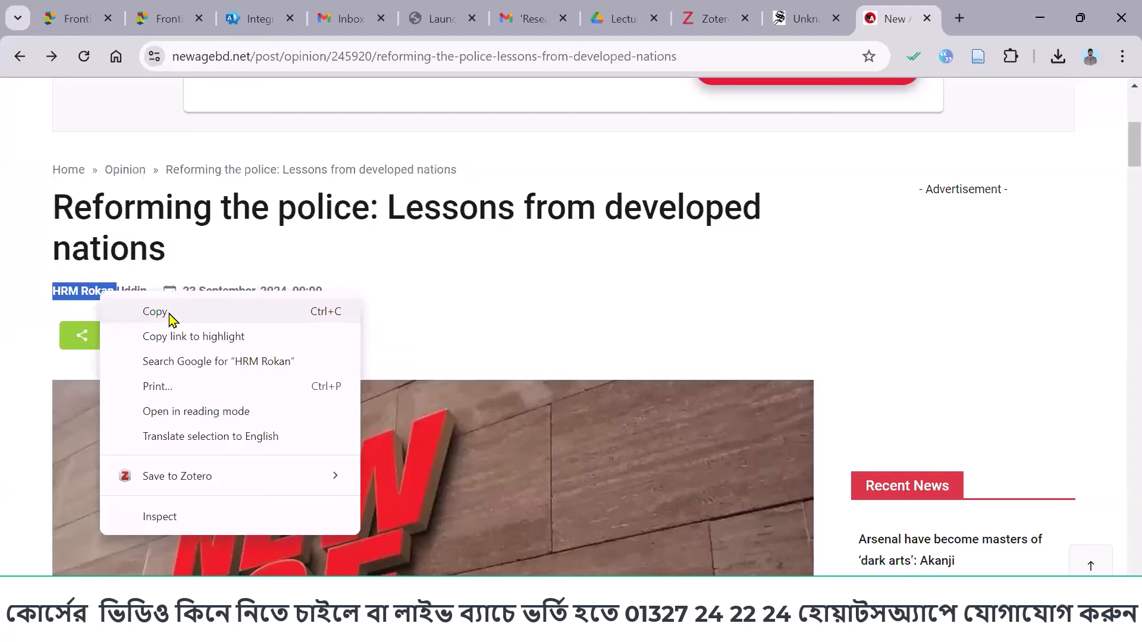
pyautogui.click(171, 314)
# - In Zotero, paste the given names as the author's first name and type the last name
pyautogui.moveTo(736, 624)
pyautogui.click(736, 562)
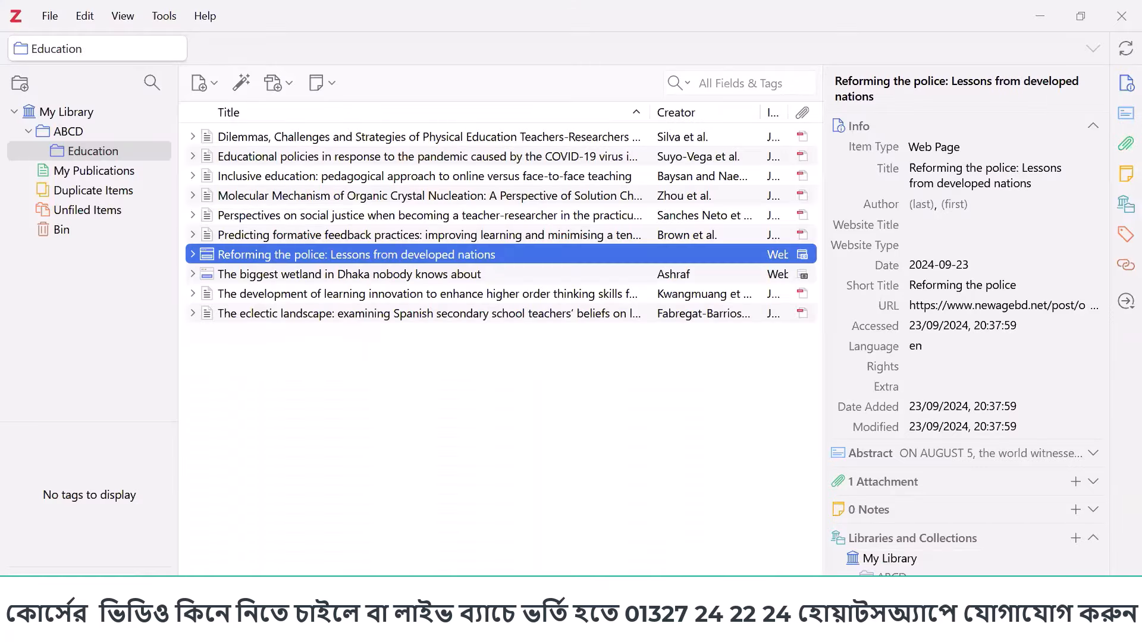
pyautogui.click(958, 205)
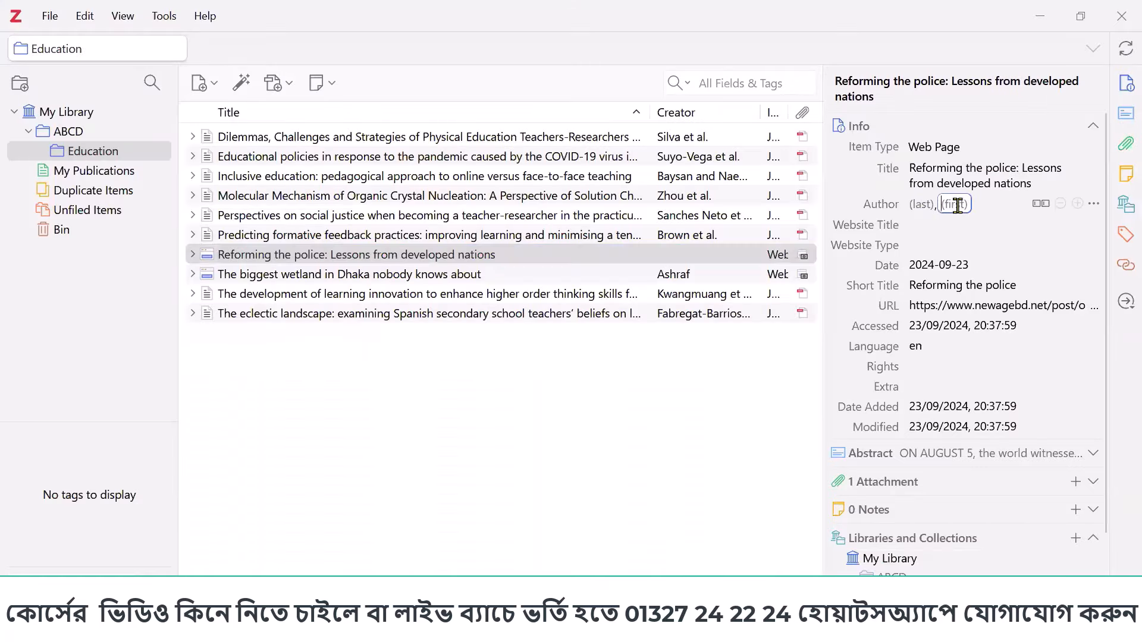
pyautogui.hotkey('ctrl', 'v')
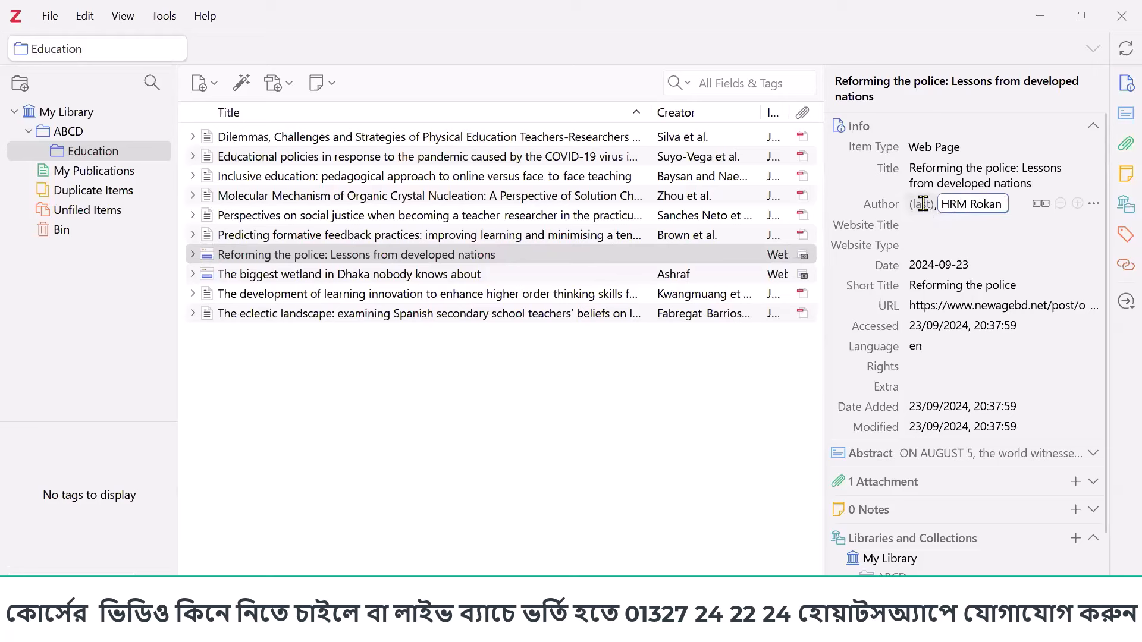
pyautogui.click(923, 204)
pyautogui.write('u')
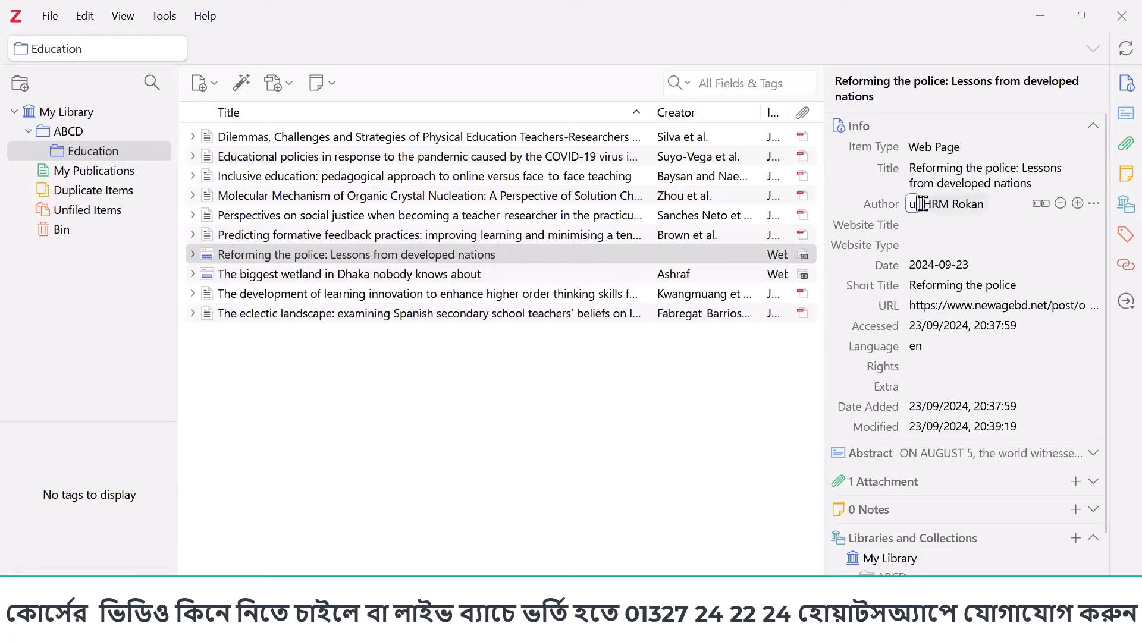
pyautogui.press('BackSpace')
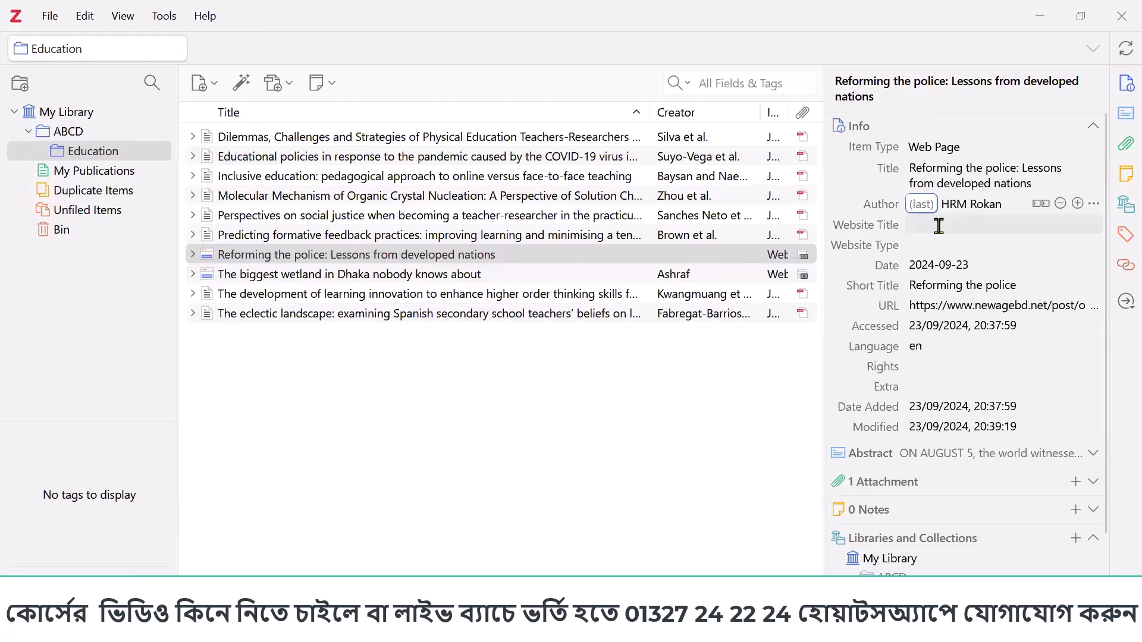
pyautogui.write('u')
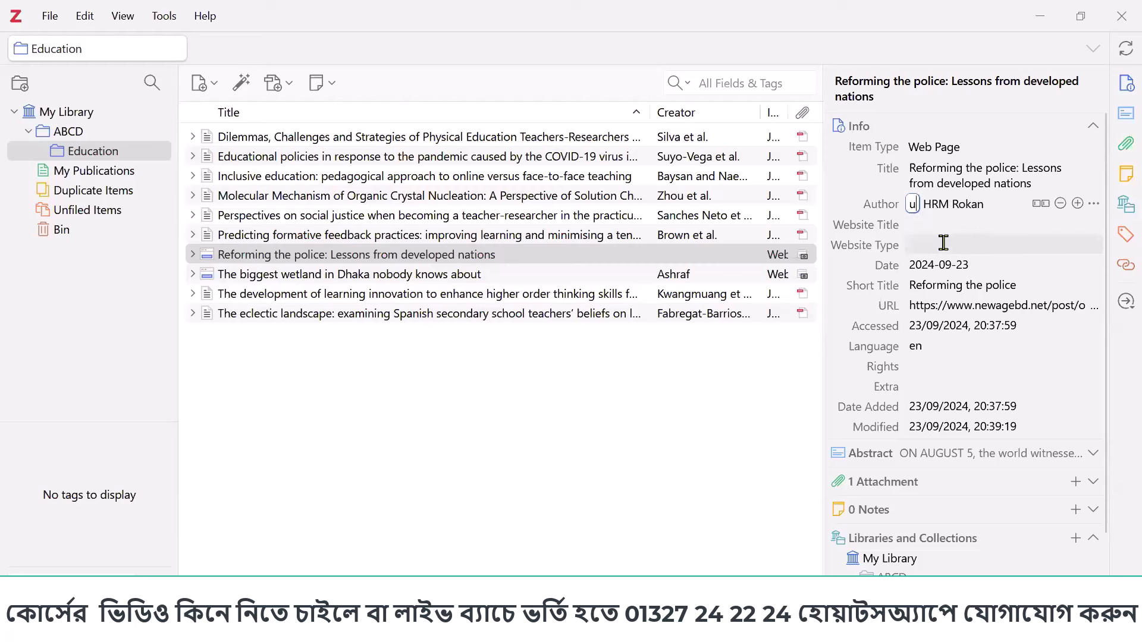
pyautogui.press('BackSpace')
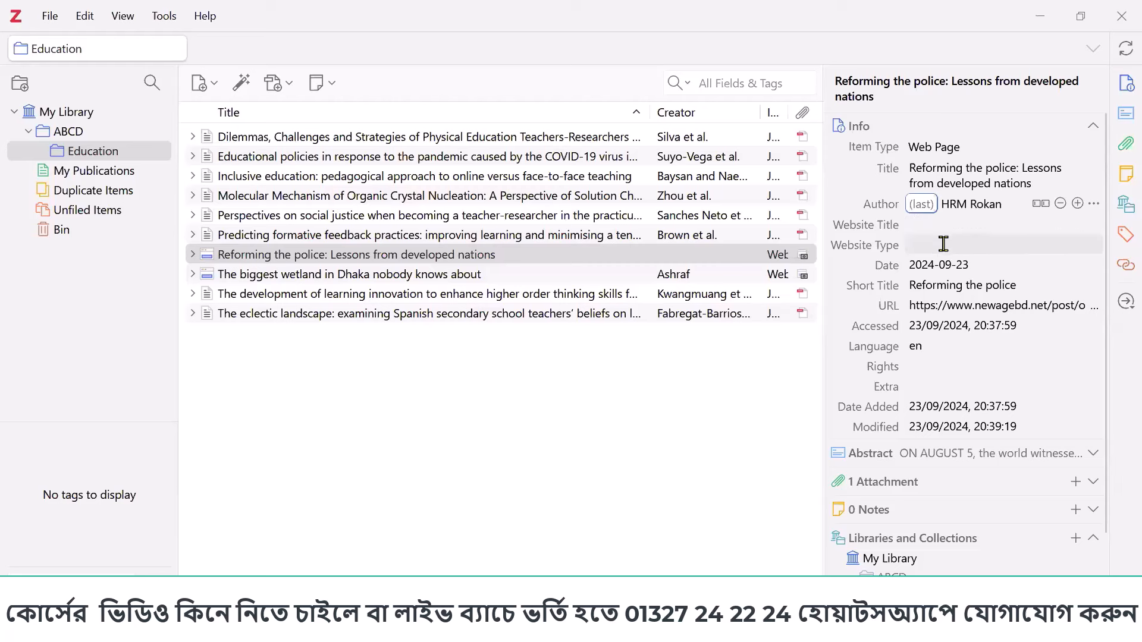
pyautogui.write('Udd')
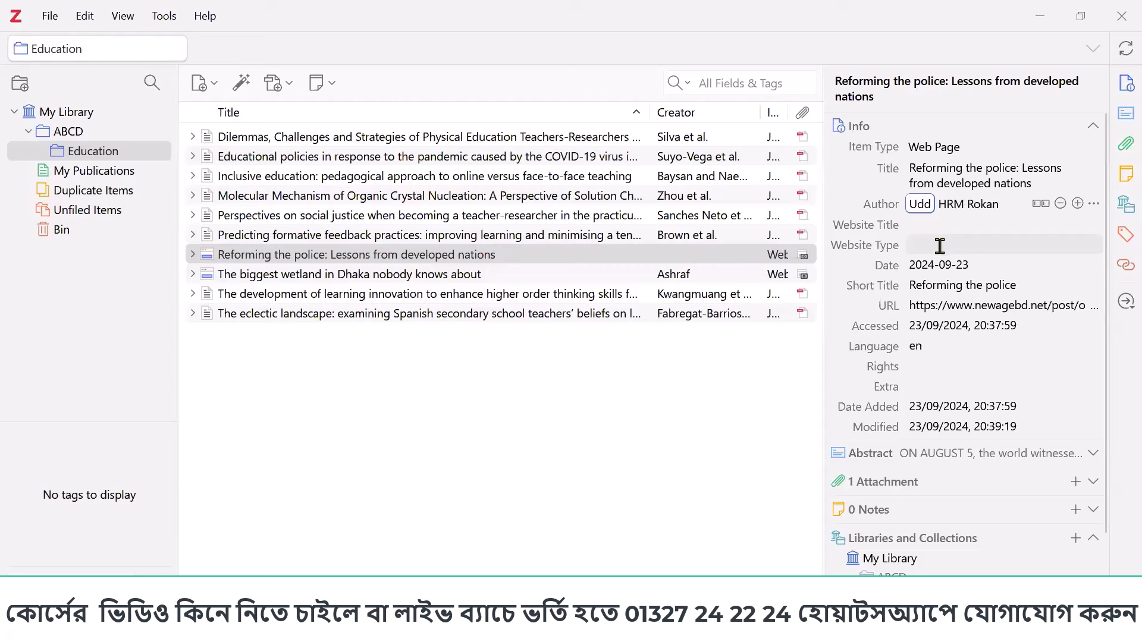
pyautogui.write('in')
pyautogui.click(755, 424)
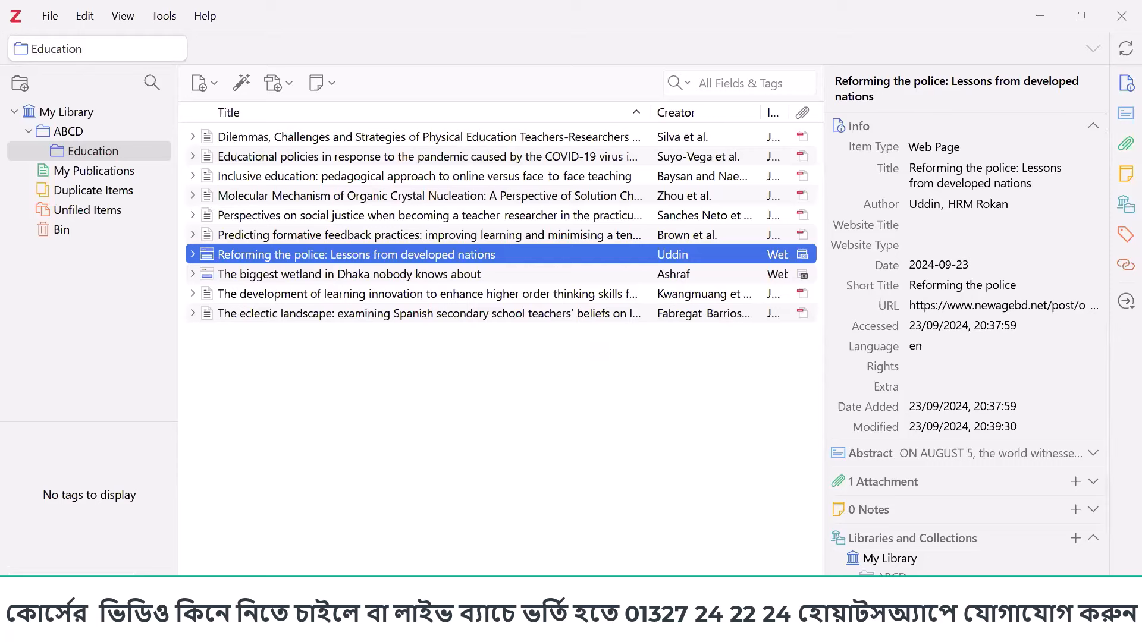
# - Switch from Zotero back to the New Age article in Chrome
pyautogui.hotkey('alt', 'Tab')
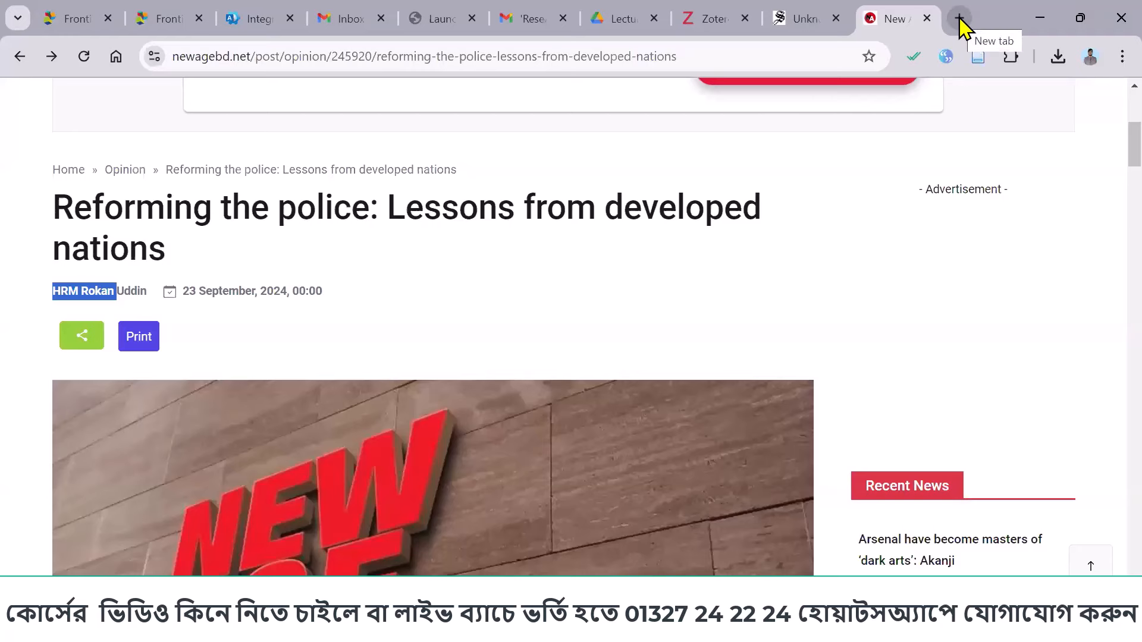
# - Search 'who dengue stat' in a new tab and open WHO's Dengue - Global situation page
pyautogui.click(960, 21)
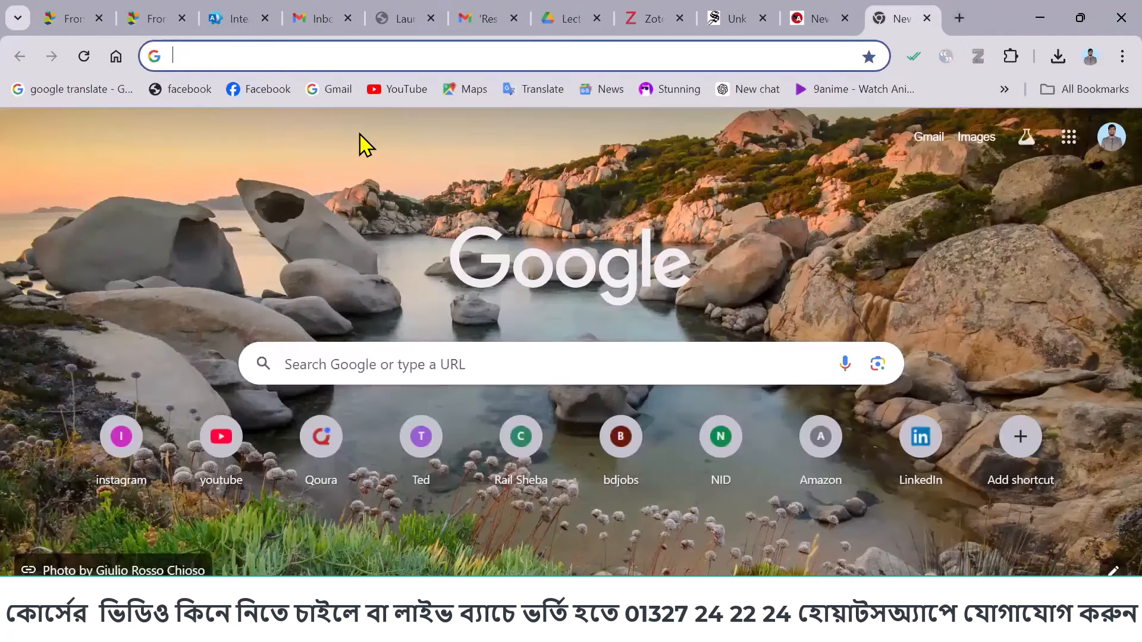
pyautogui.write('wh')
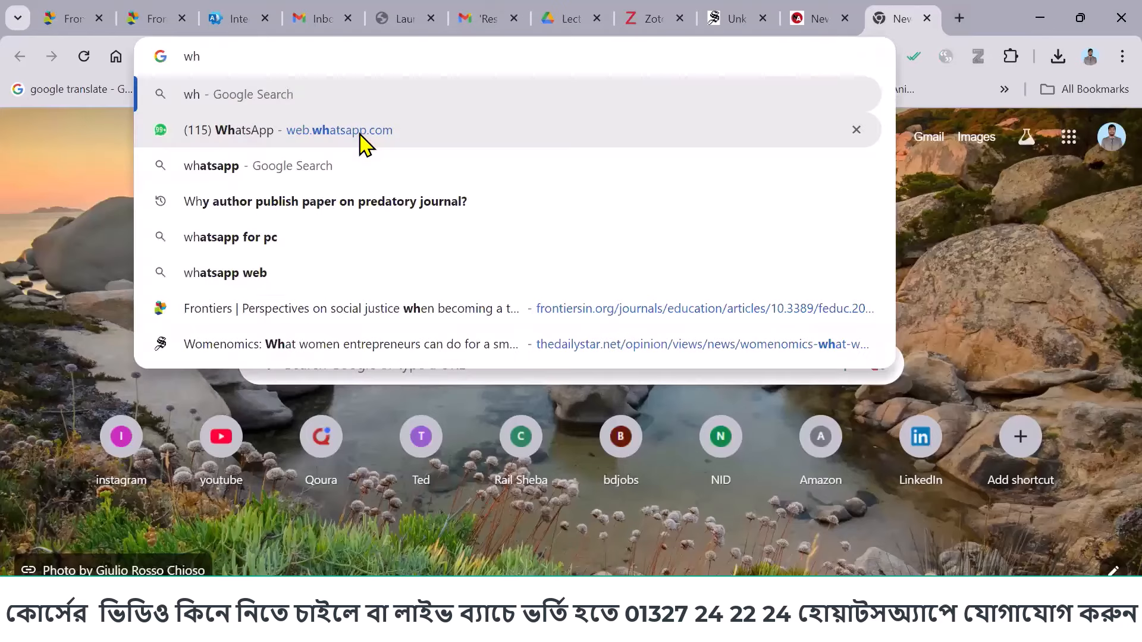
pyautogui.write('o ')
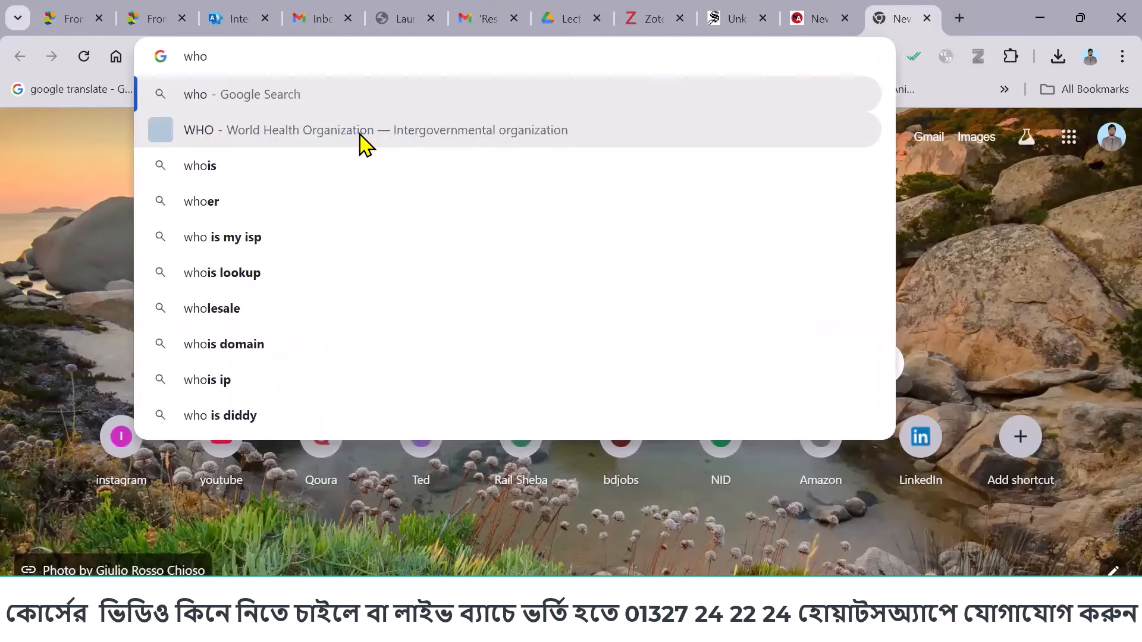
pyautogui.write('dengue')
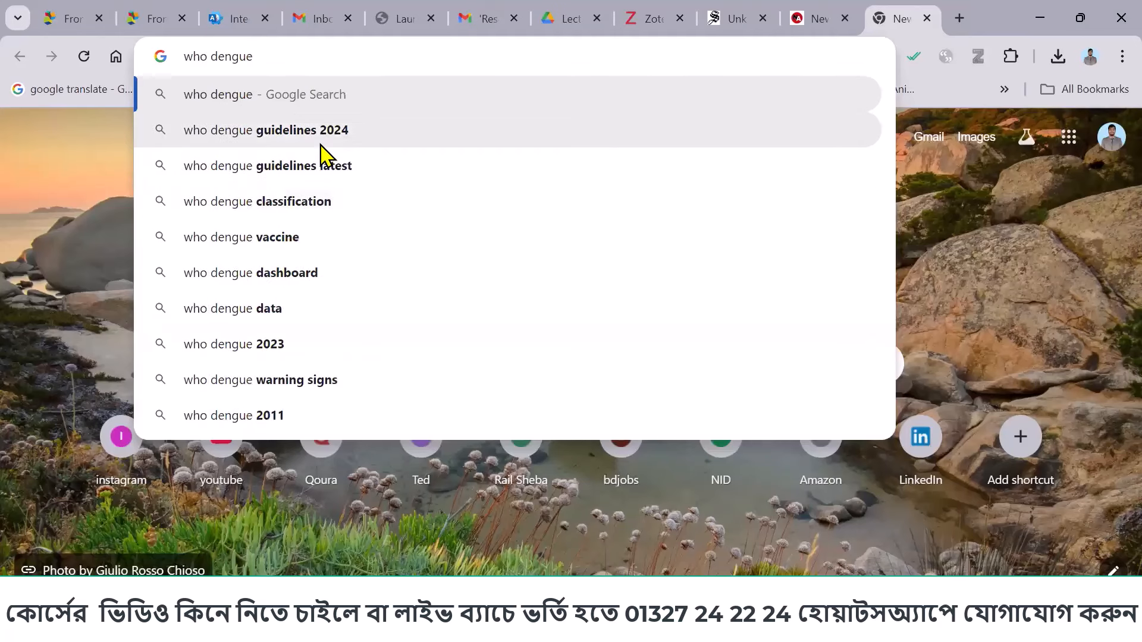
pyautogui.write(' stat')
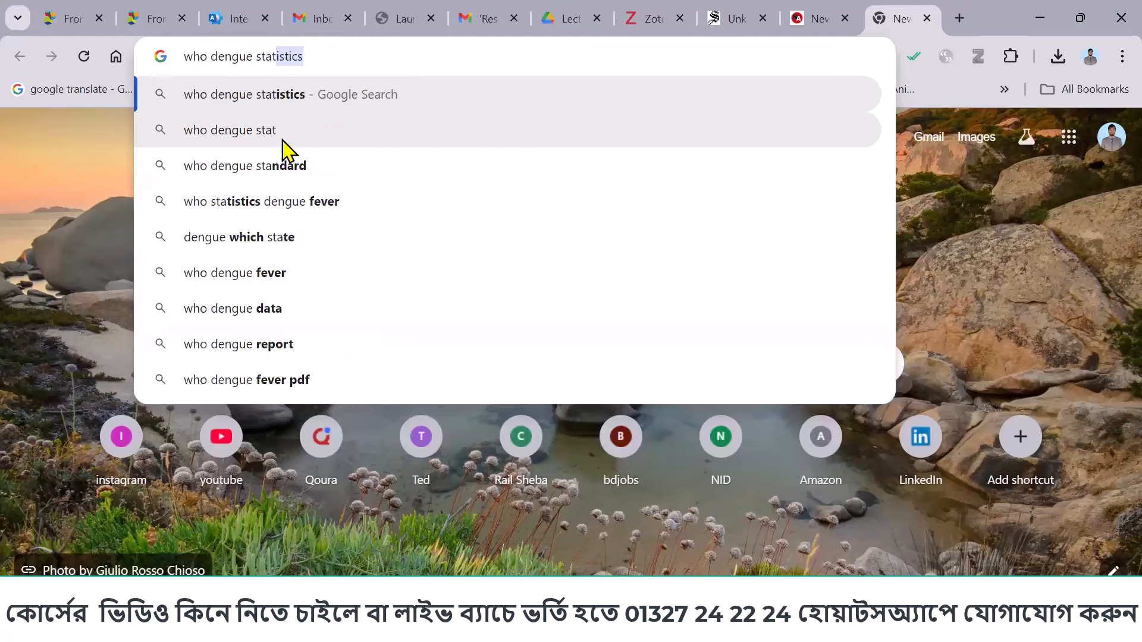
pyautogui.click(283, 143)
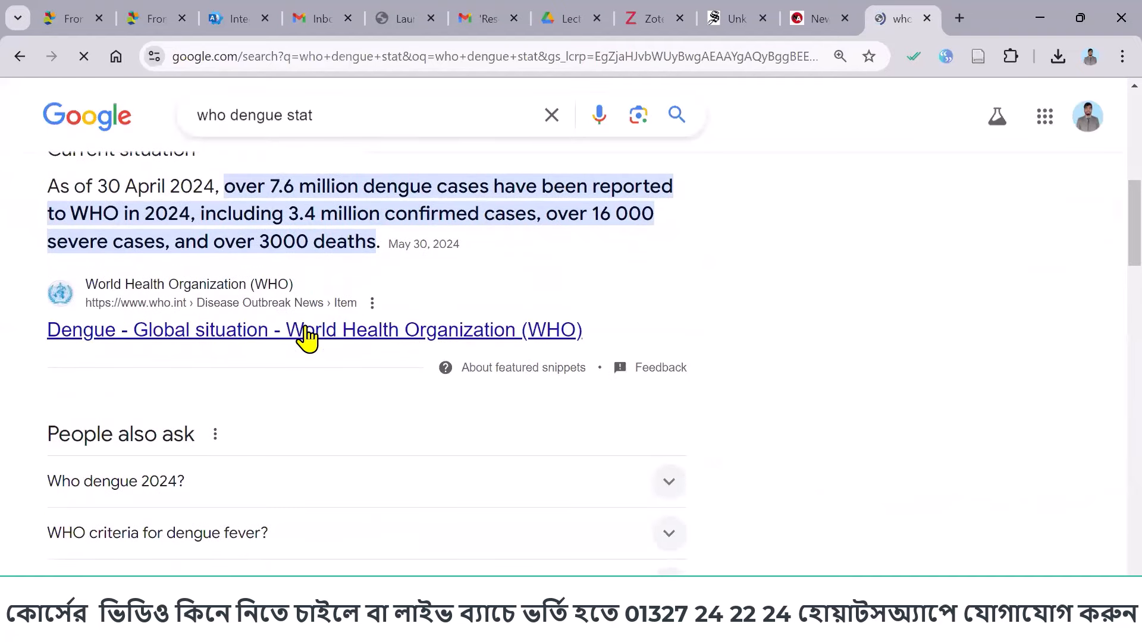
pyautogui.click(601, 222)
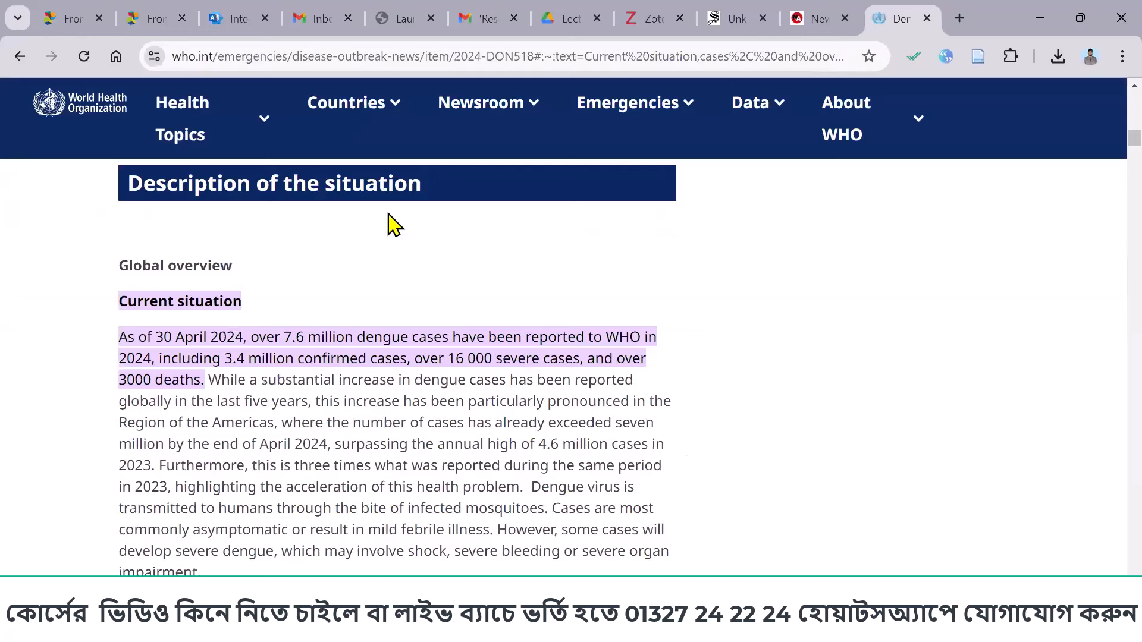
pyautogui.moveTo(119, 336); pyautogui.dragTo(206, 380)
# - Save the WHO dengue page to Education via the Connector and inspect its new Zotero record
pyautogui.click(667, 275)
pyautogui.click(978, 57)
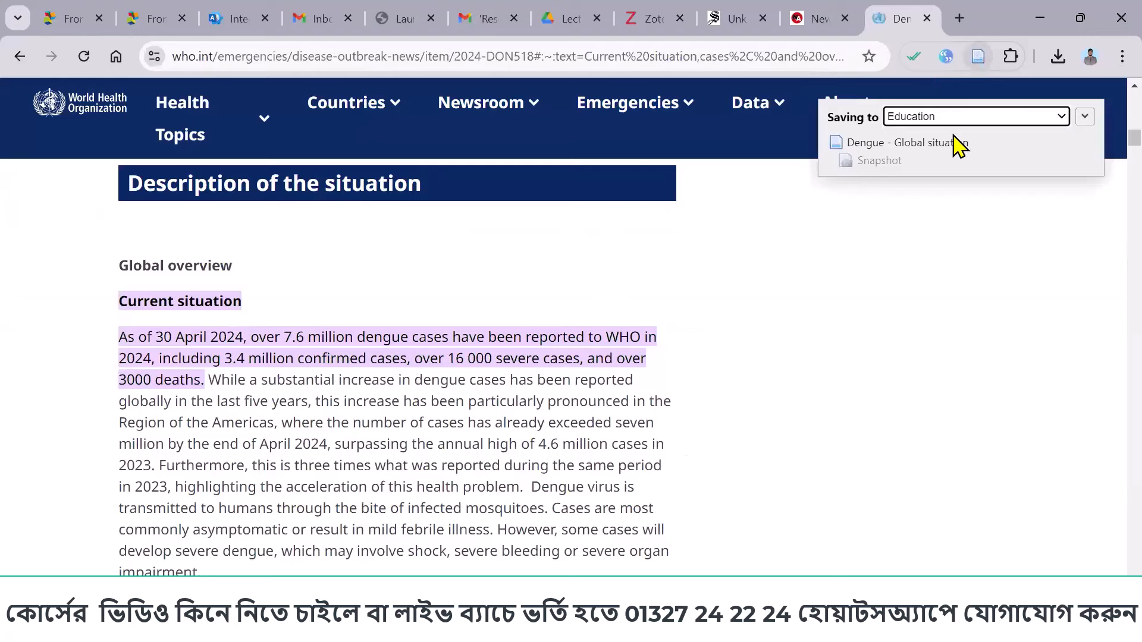
pyautogui.moveTo(738, 625)
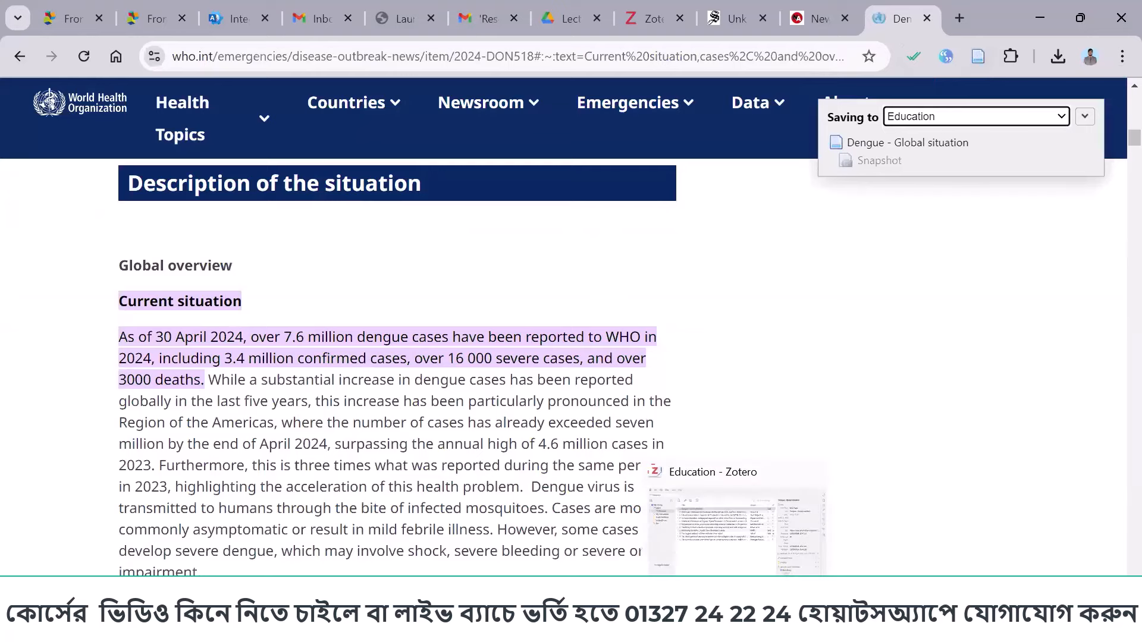
pyautogui.click(737, 588)
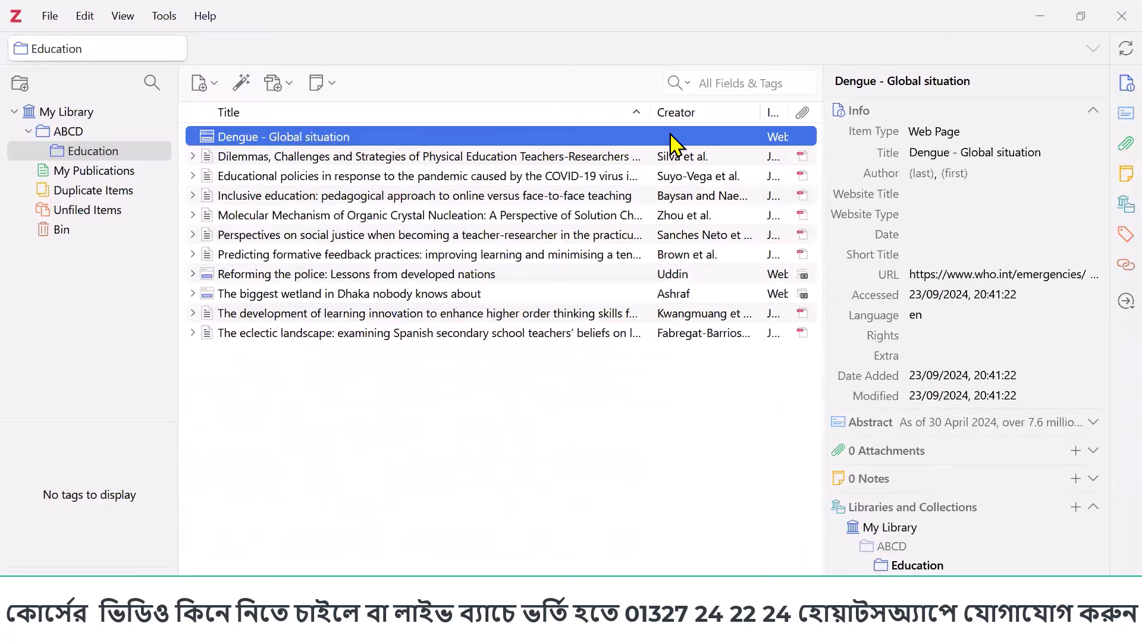
pyautogui.click(991, 152)
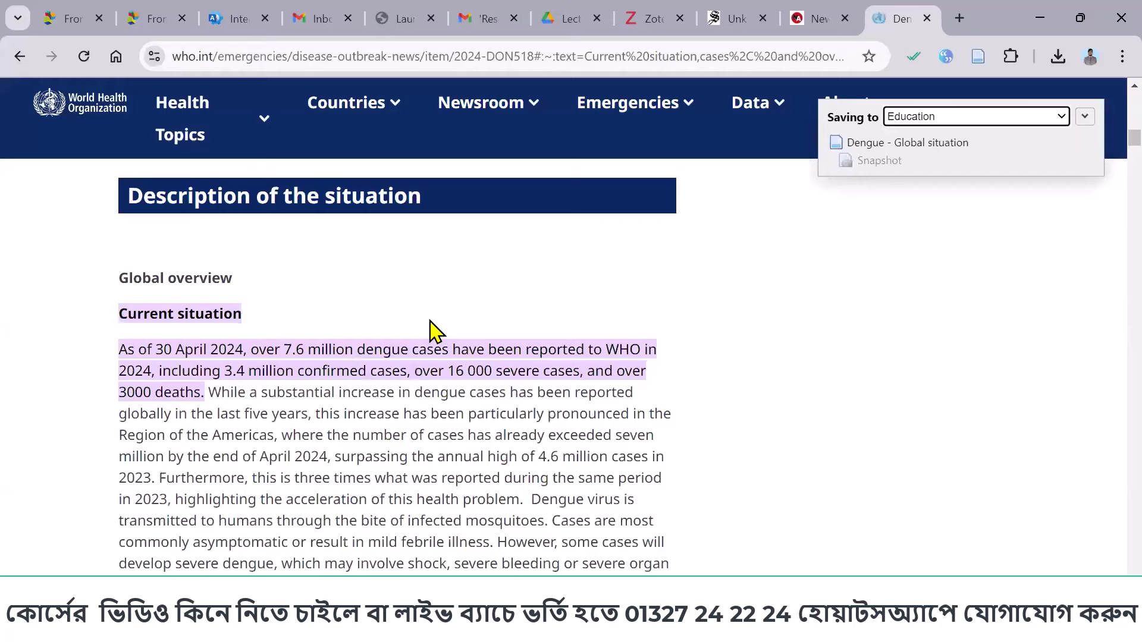
pyautogui.scroll(10, 433, 332)
pyautogui.scroll(-1, 301, 439)
pyautogui.scroll(-2, 286, 382)
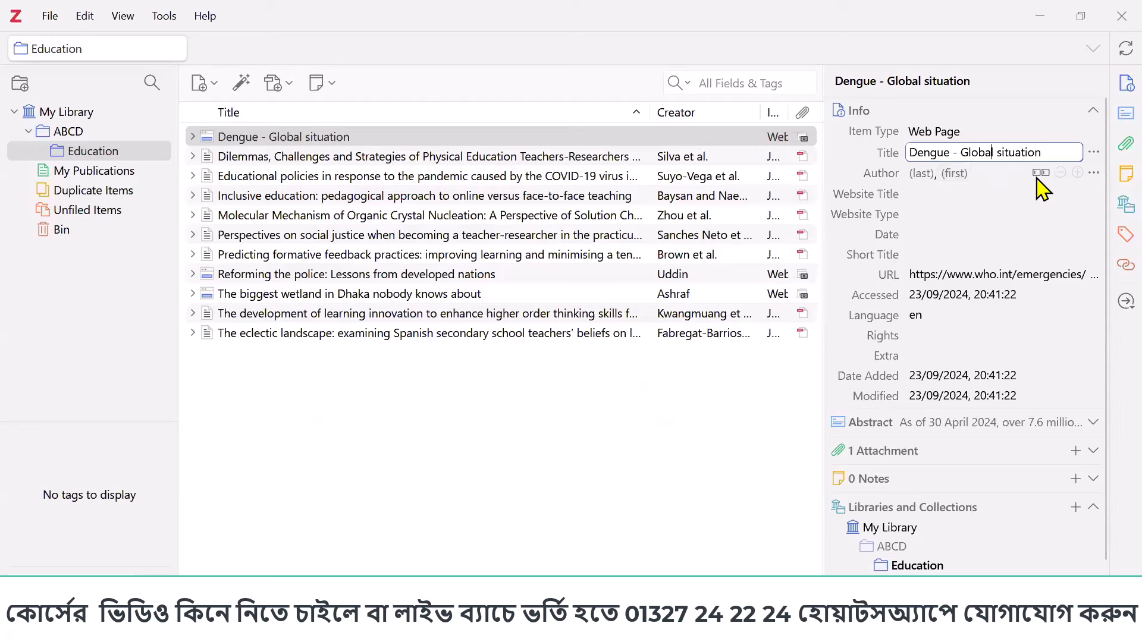
# - Make the dengue item's author a single full-name field and enter 'World' via the on-screen keyboard
pyautogui.click(962, 173)
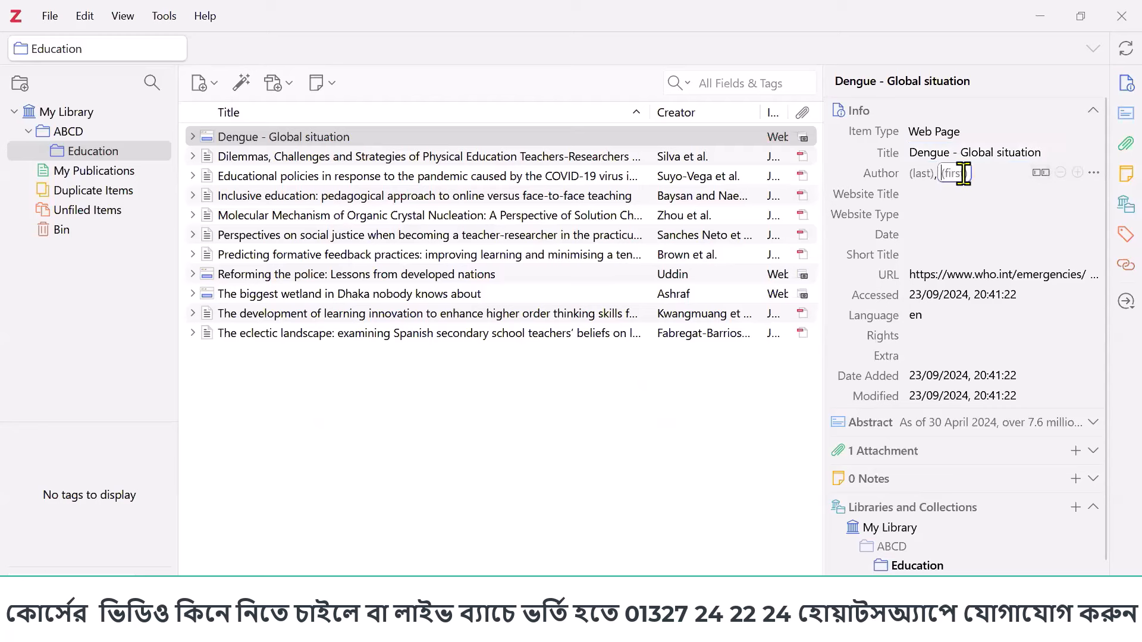
pyautogui.click(1041, 176)
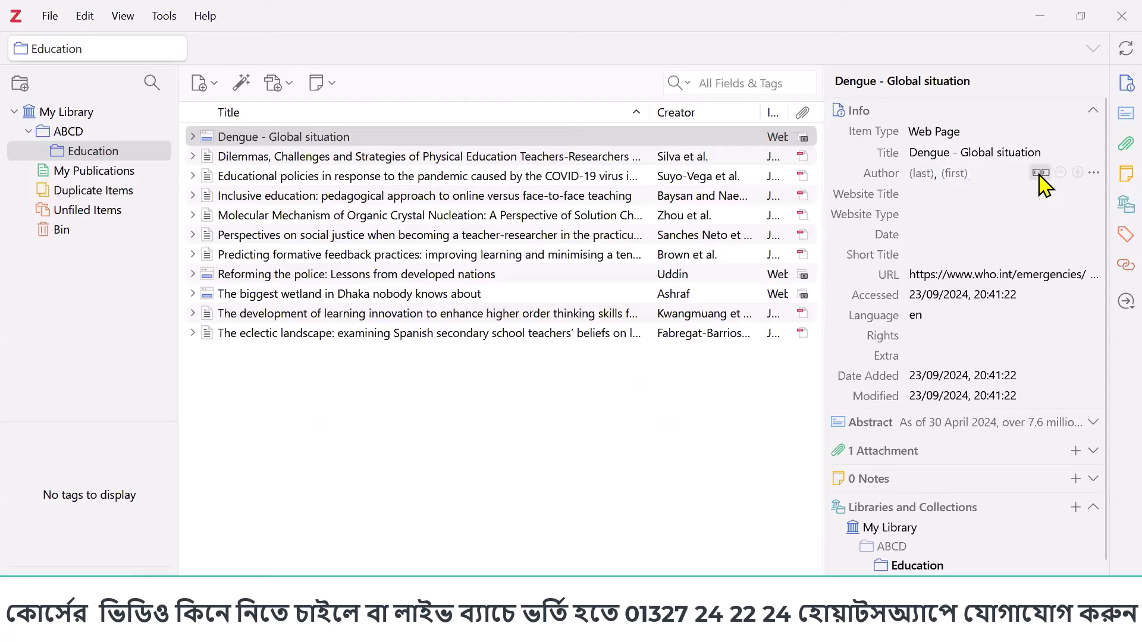
pyautogui.click(953, 172)
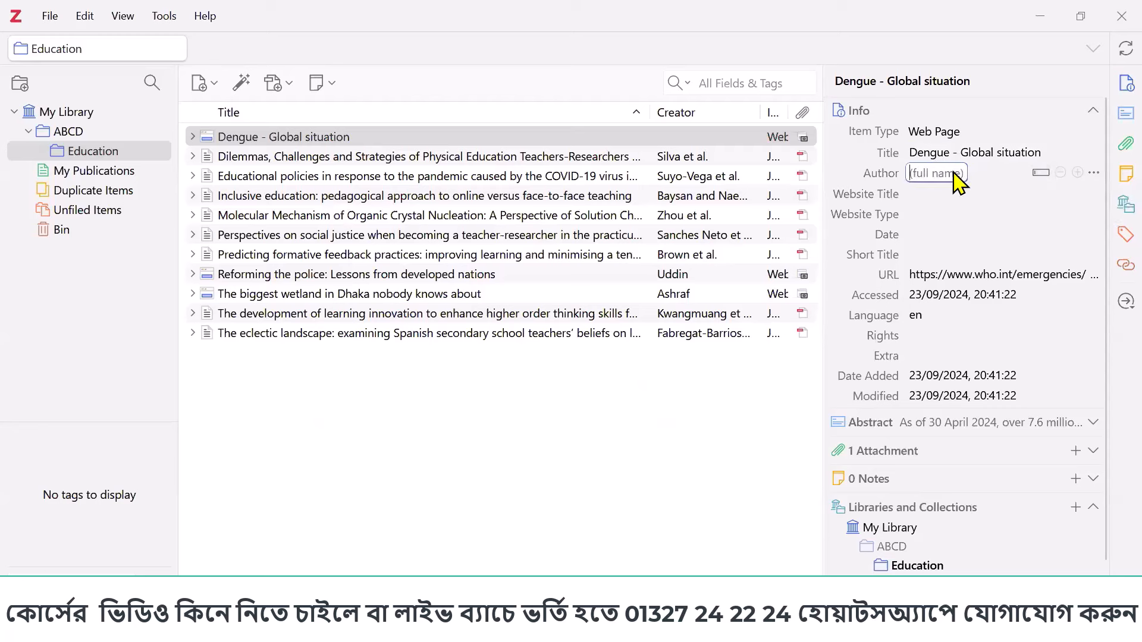
pyautogui.write('W')
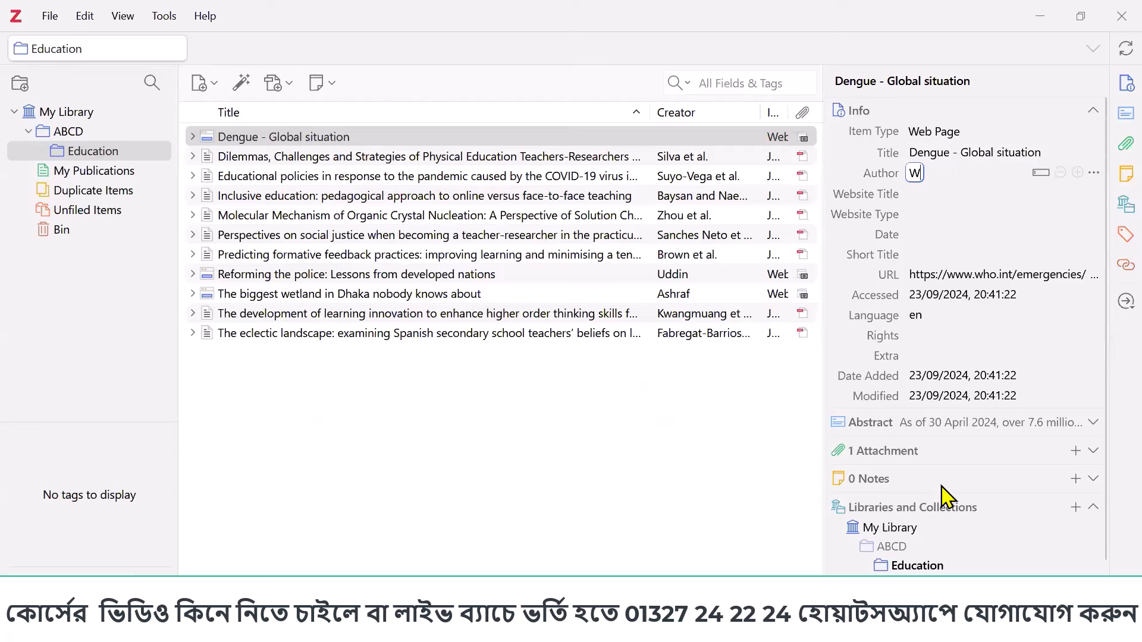
pyautogui.click(945, 622)
pyautogui.click(341, 292)
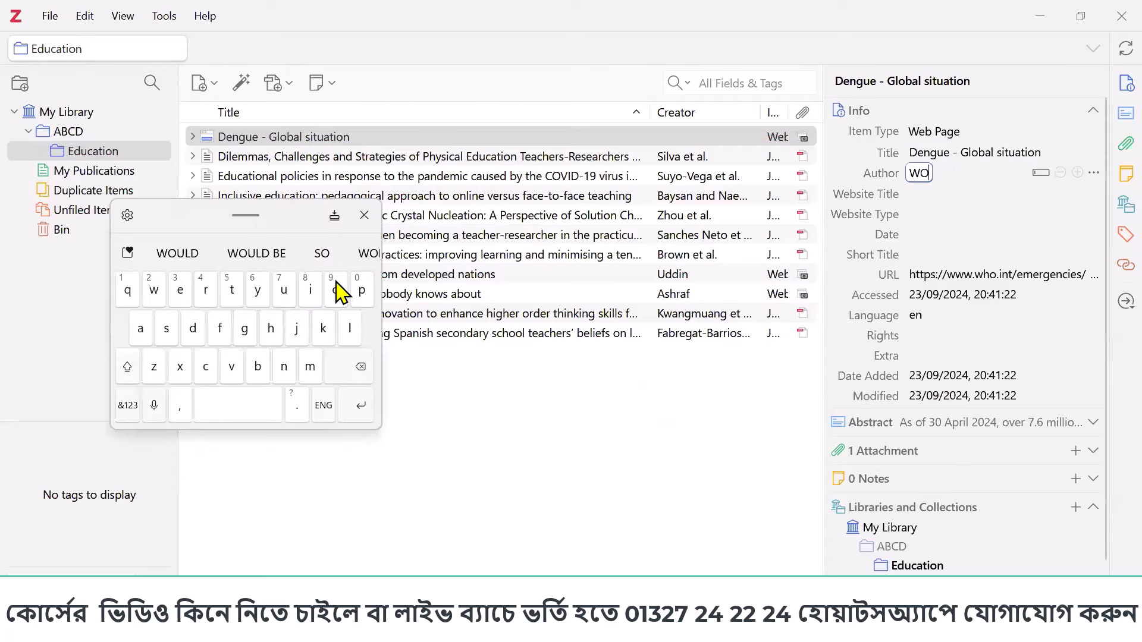
pyautogui.click(362, 367)
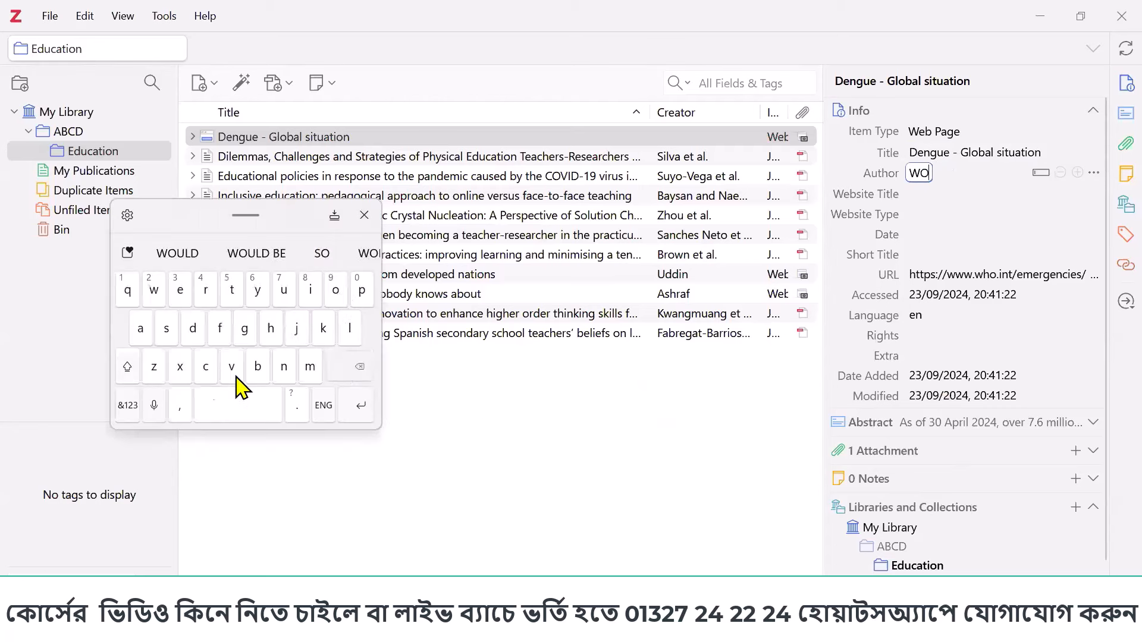
pyautogui.click(336, 291)
pyautogui.click(206, 291)
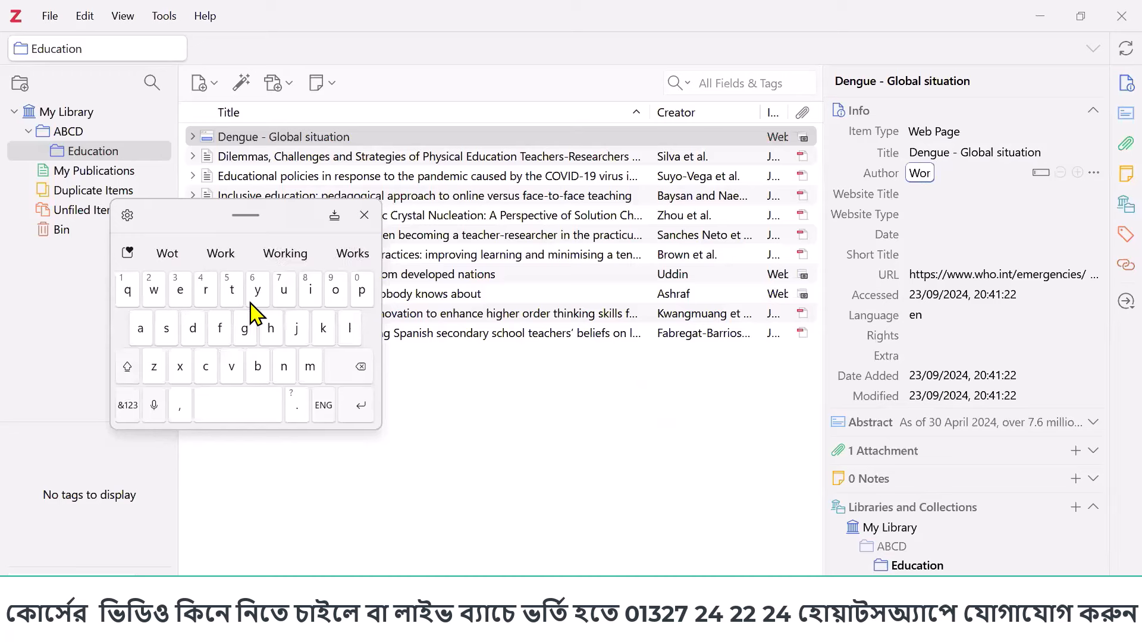
pyautogui.click(352, 333)
pyautogui.click(196, 330)
pyautogui.click(244, 410)
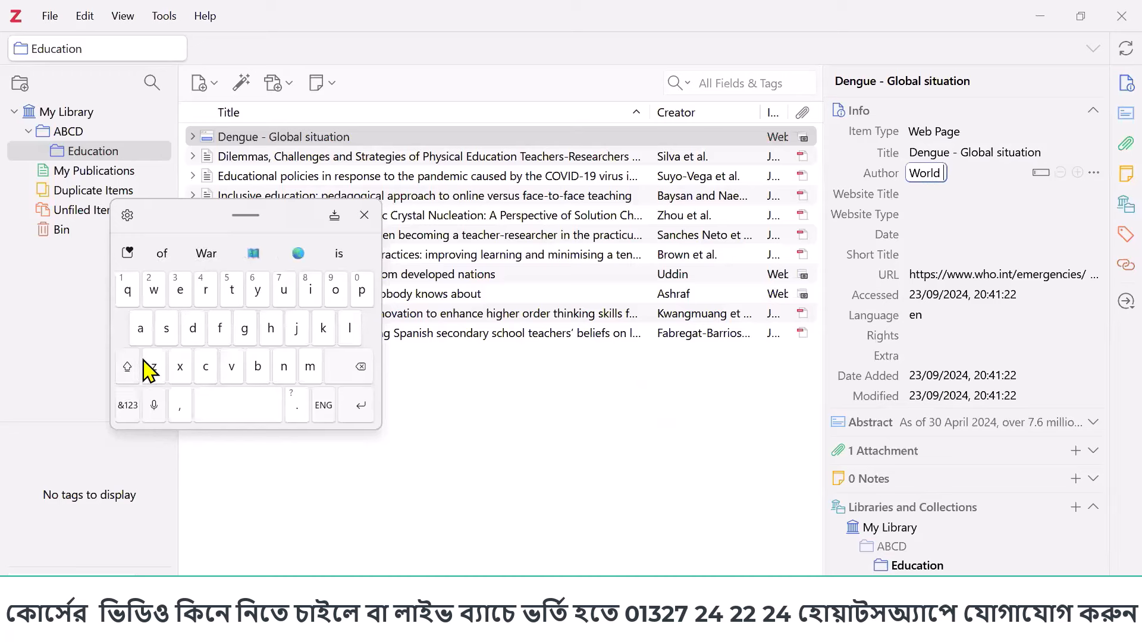
# - Complete the author as 'World Health Organisation' and save it
pyautogui.click(128, 366)
pyautogui.click(271, 329)
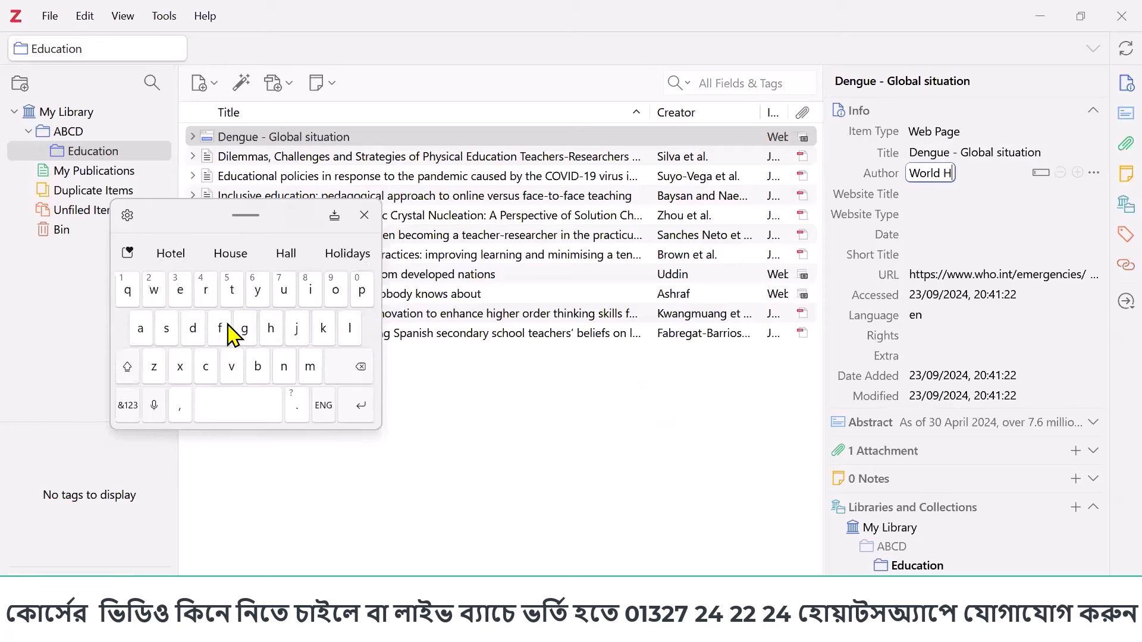
pyautogui.click(179, 292)
pyautogui.click(140, 331)
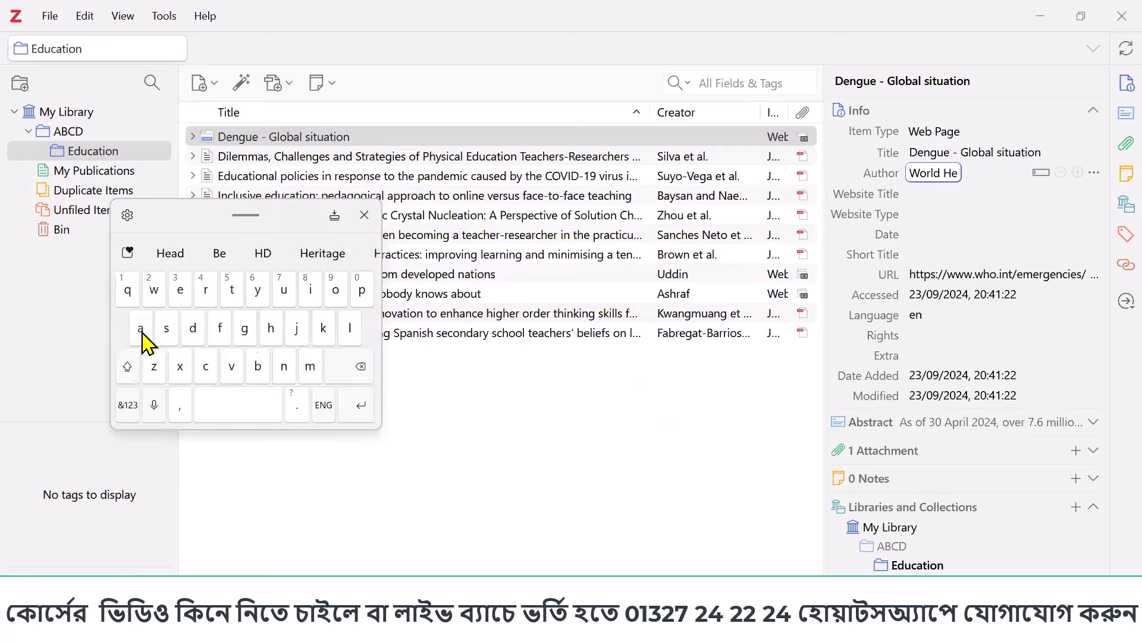
pyautogui.click(352, 332)
pyautogui.click(185, 249)
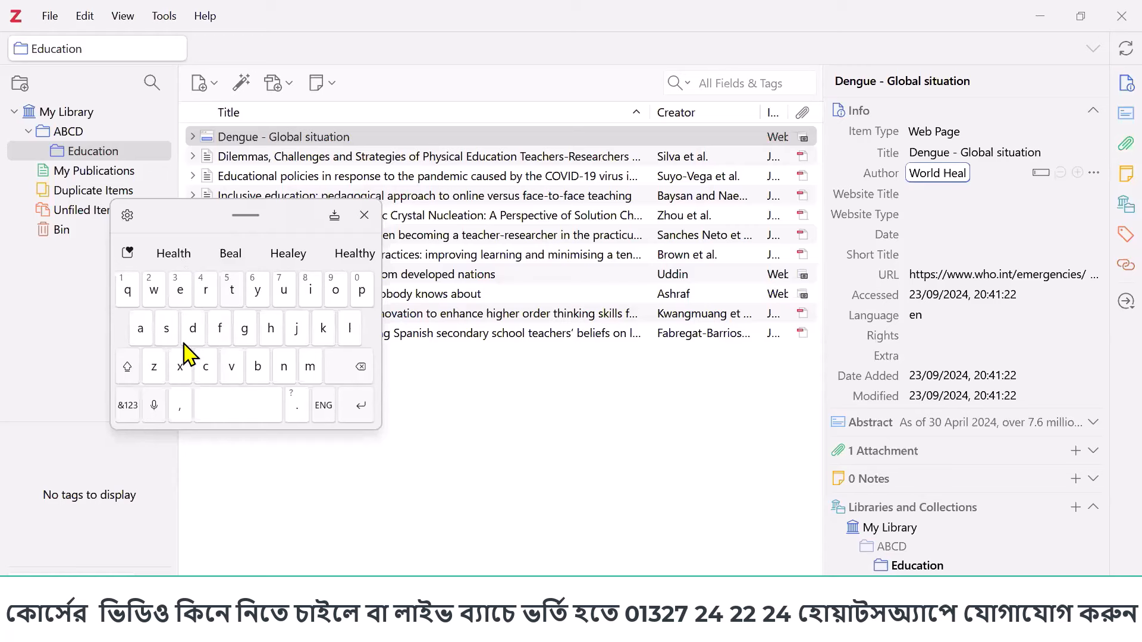
pyautogui.click(127, 366)
pyautogui.click(336, 291)
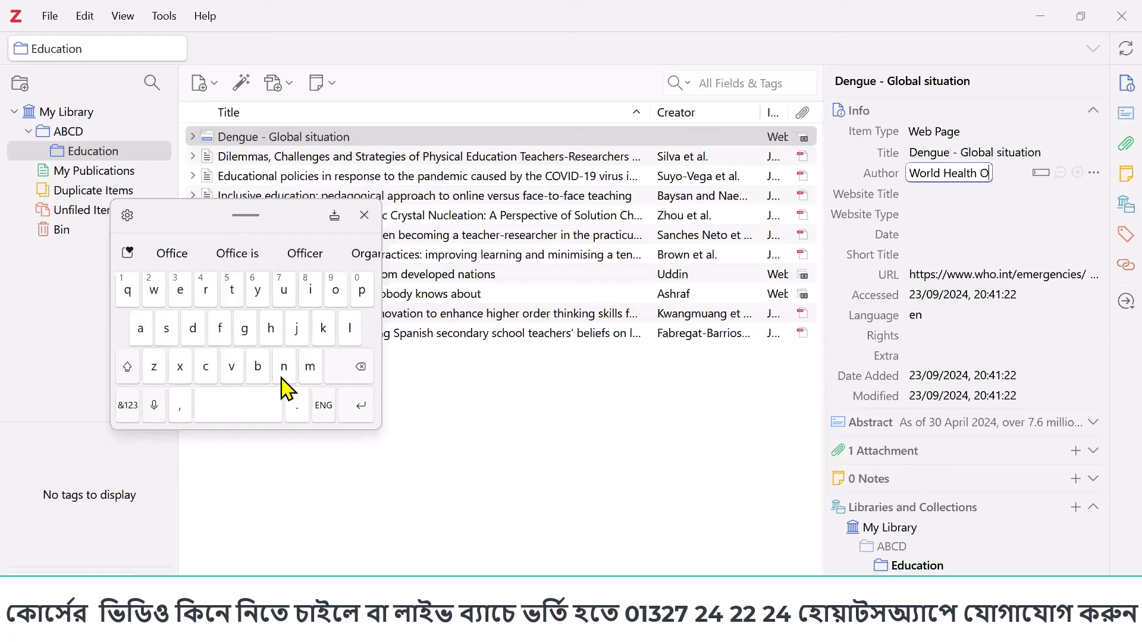
pyautogui.click(209, 295)
pyautogui.click(244, 327)
pyautogui.click(190, 254)
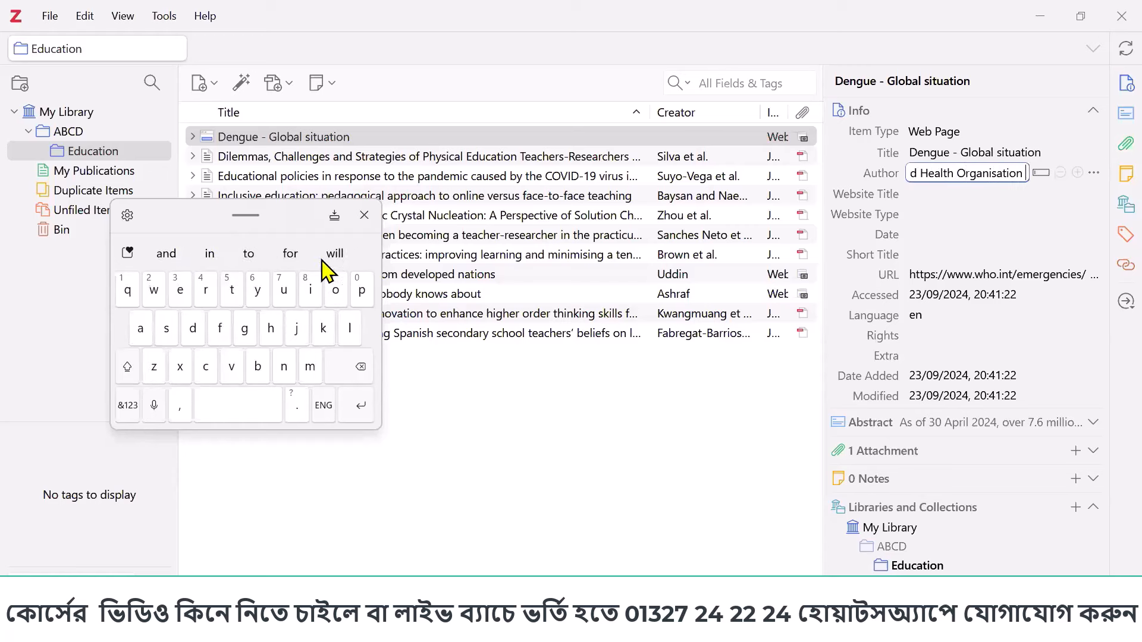
pyautogui.click(361, 219)
pyautogui.click(921, 234)
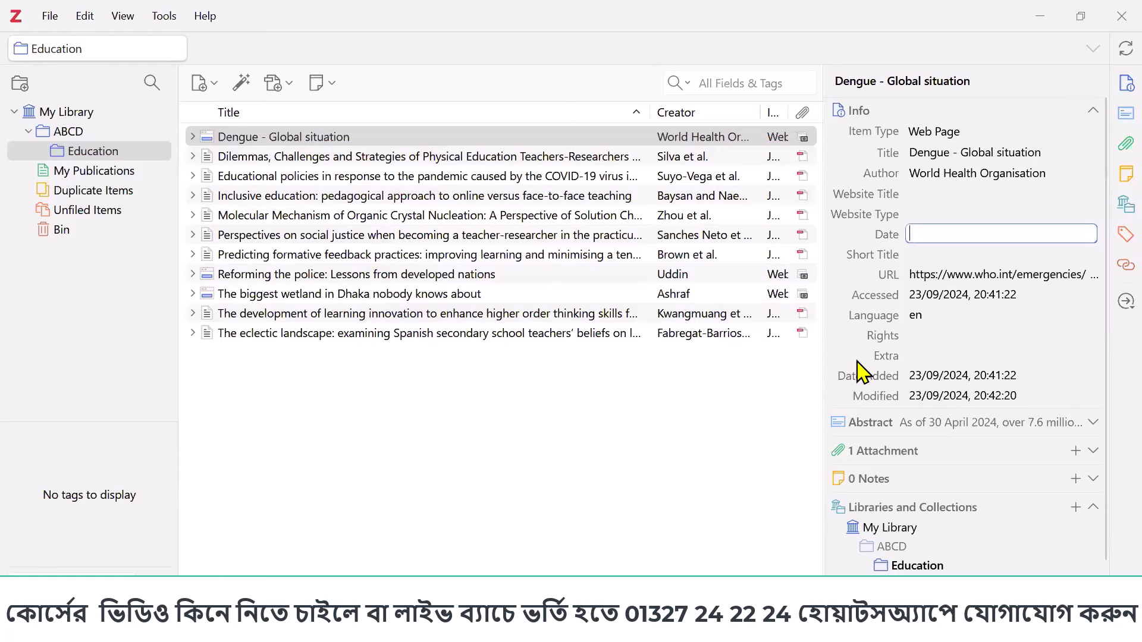
# - Copy the year 2024 from the WHO page's date and paste it into Zotero's Date field
pyautogui.hotkey('alt', 'Tab')
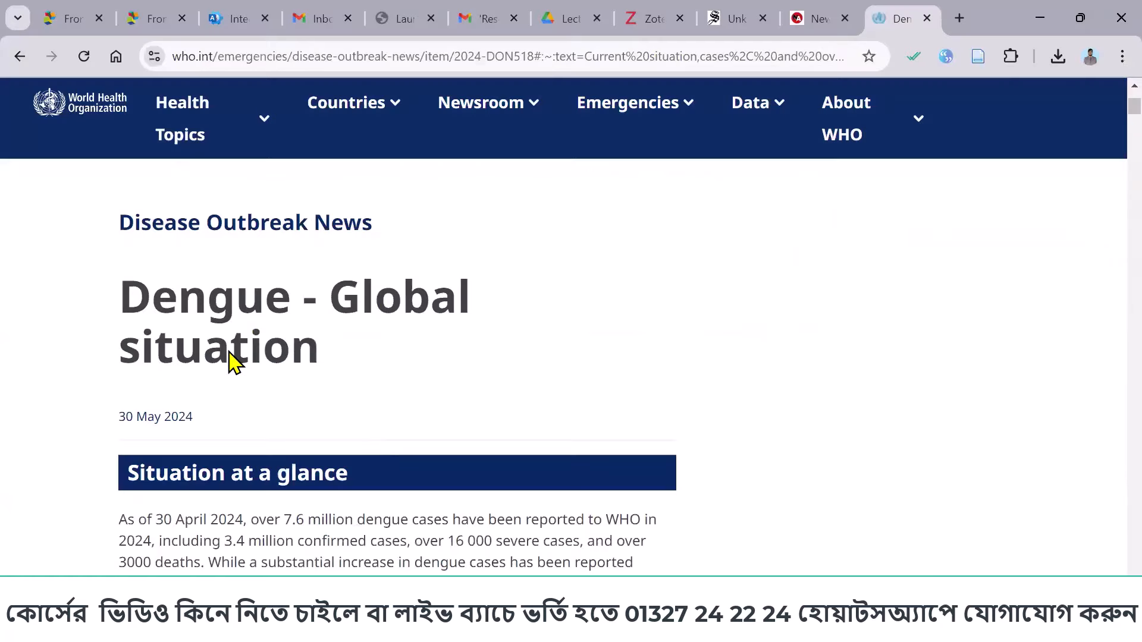
pyautogui.scroll(-1, 207, 335)
pyautogui.moveTo(192, 327); pyautogui.dragTo(164, 327)
pyautogui.rightClick(170, 329)
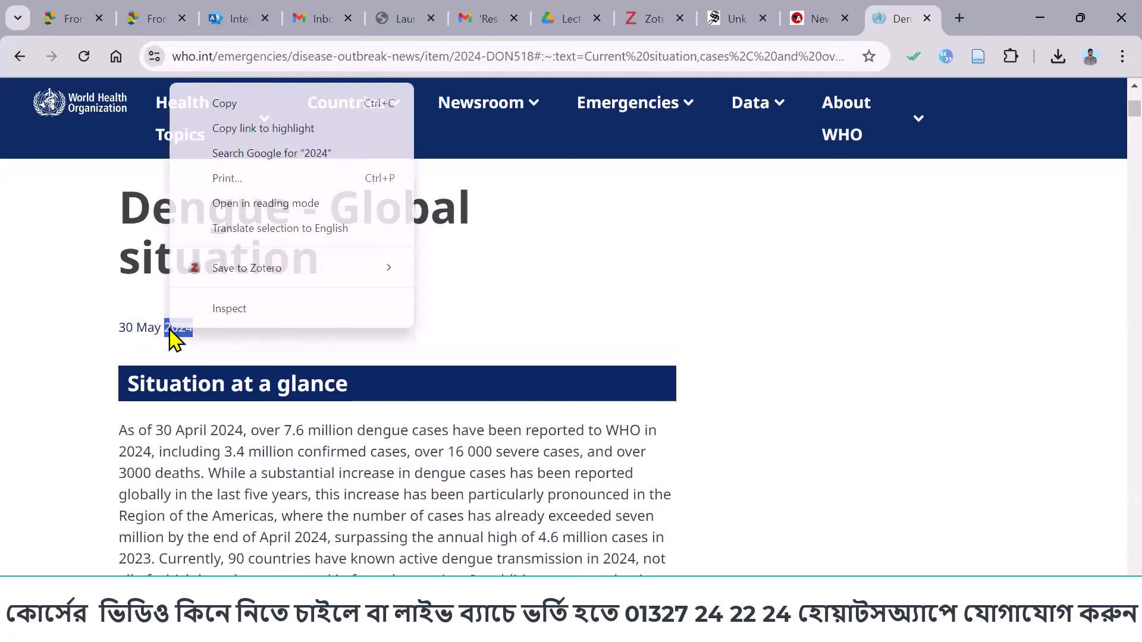
pyautogui.click(218, 103)
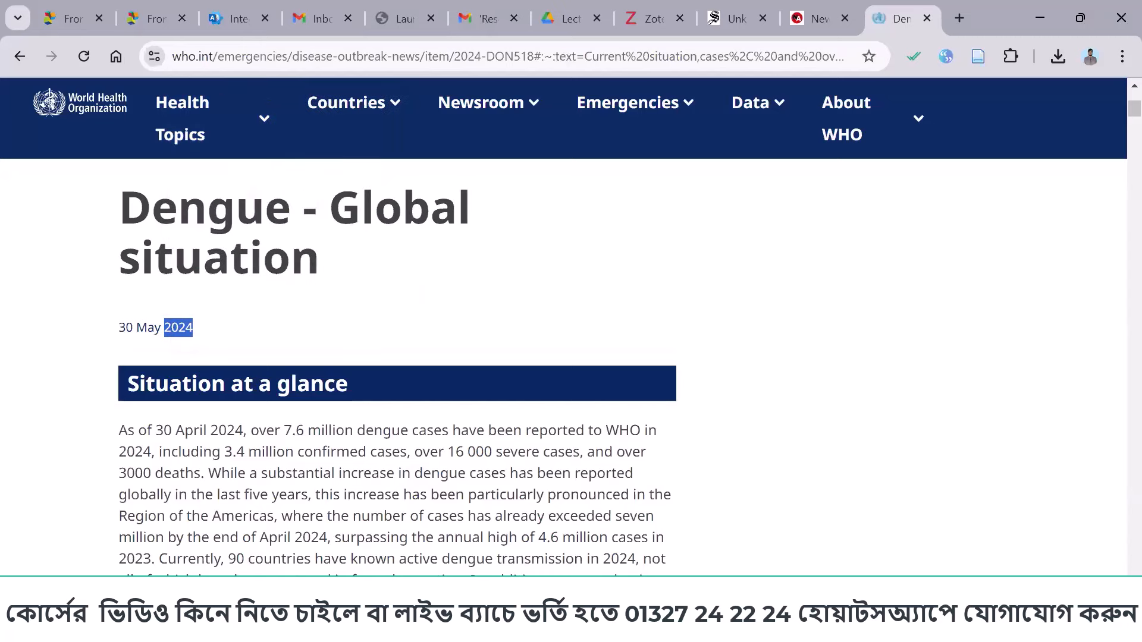
pyautogui.hotkey('alt', 'Tab')
pyautogui.click(1001, 237)
pyautogui.hotkey('ctrl', 'v')
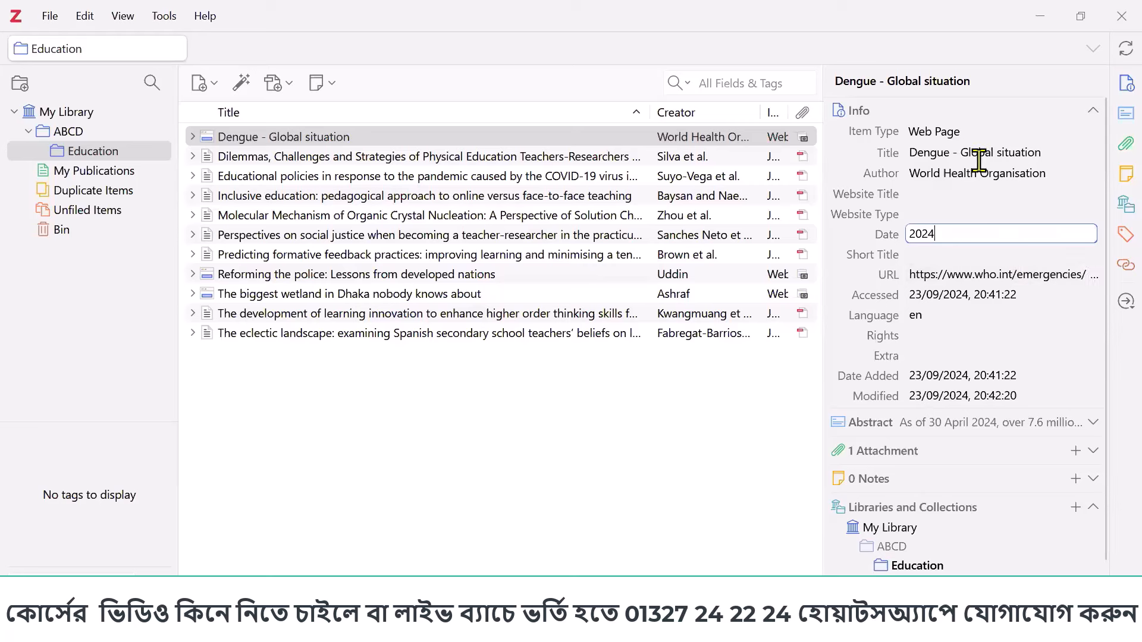
# - Save and confirm 2024 as the item's date, then return to the WHO page in Chrome
pyautogui.click(733, 379)
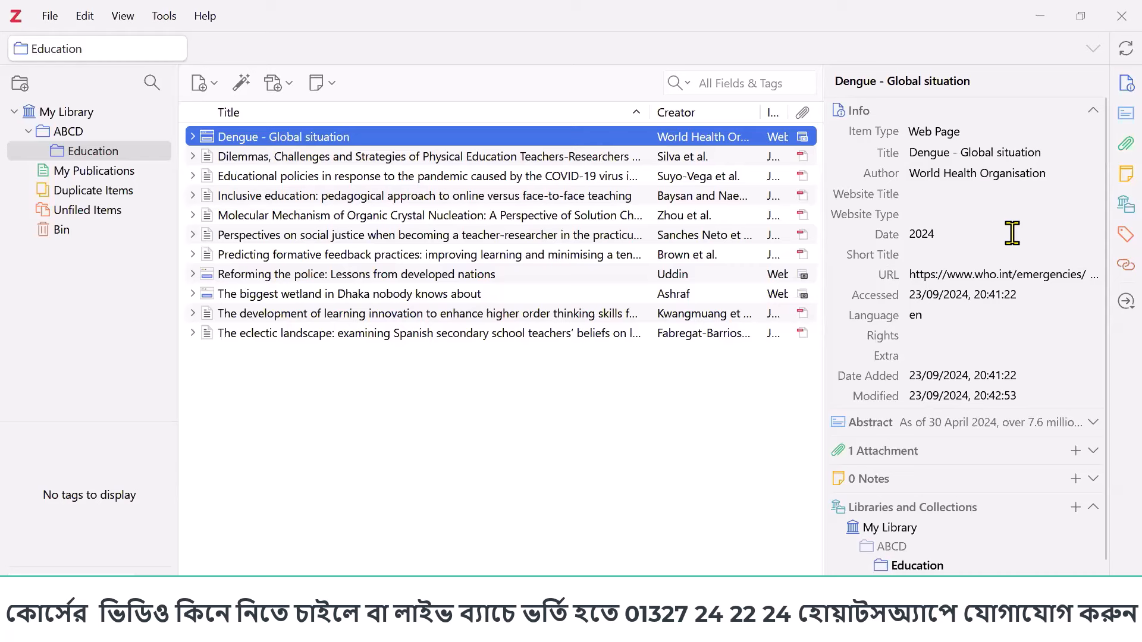
pyautogui.hotkey('alt', 'Tab')
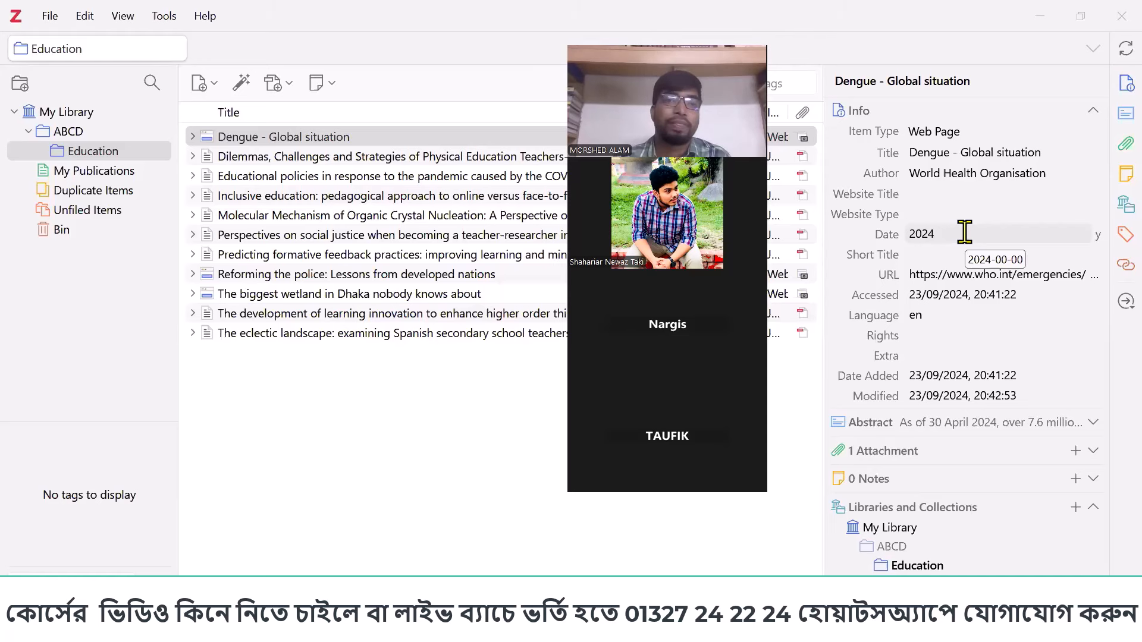
pyautogui.press('Return')
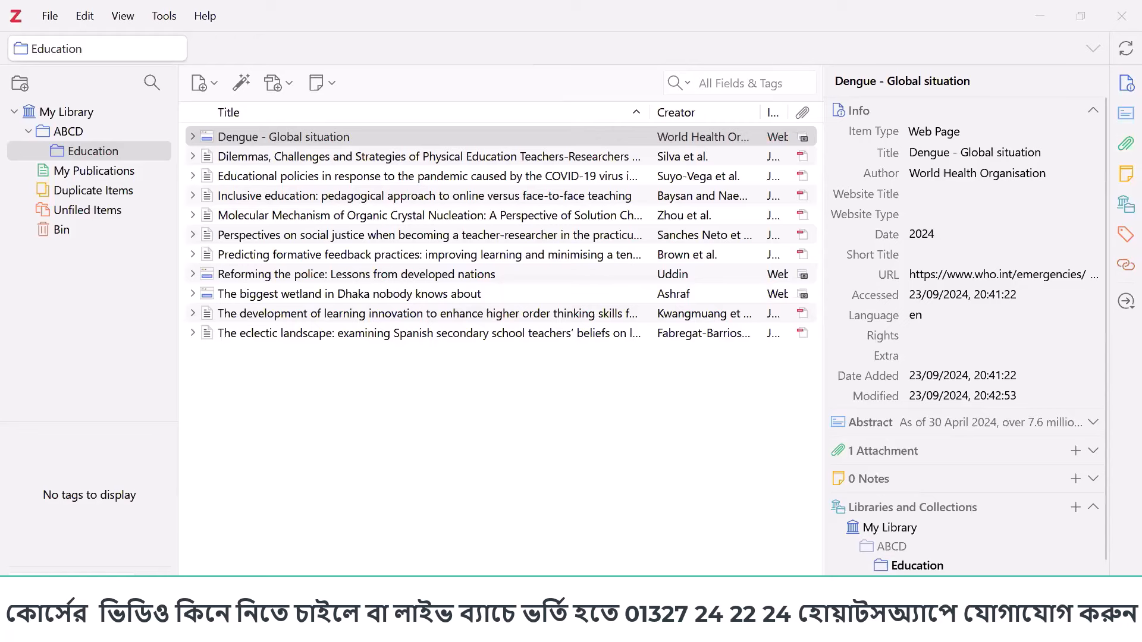
pyautogui.hotkey('alt', 'Tab')
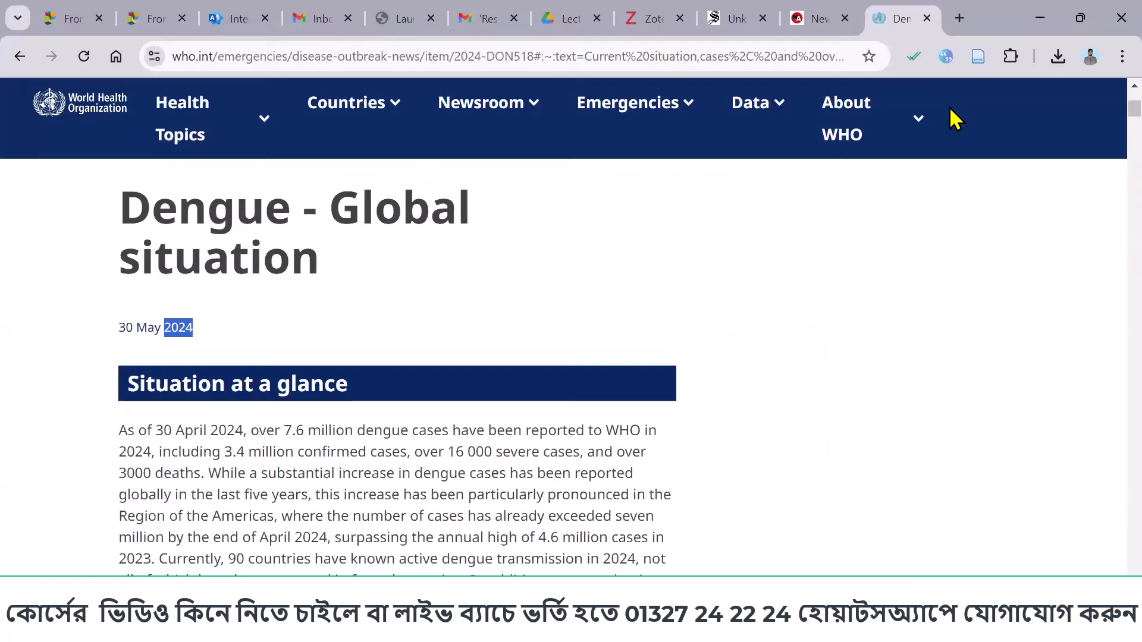
# - From the Microsoft 365 admin tab, open a new Chrome tab and type 'hw' in the address bar
pyautogui.click(250, 7)
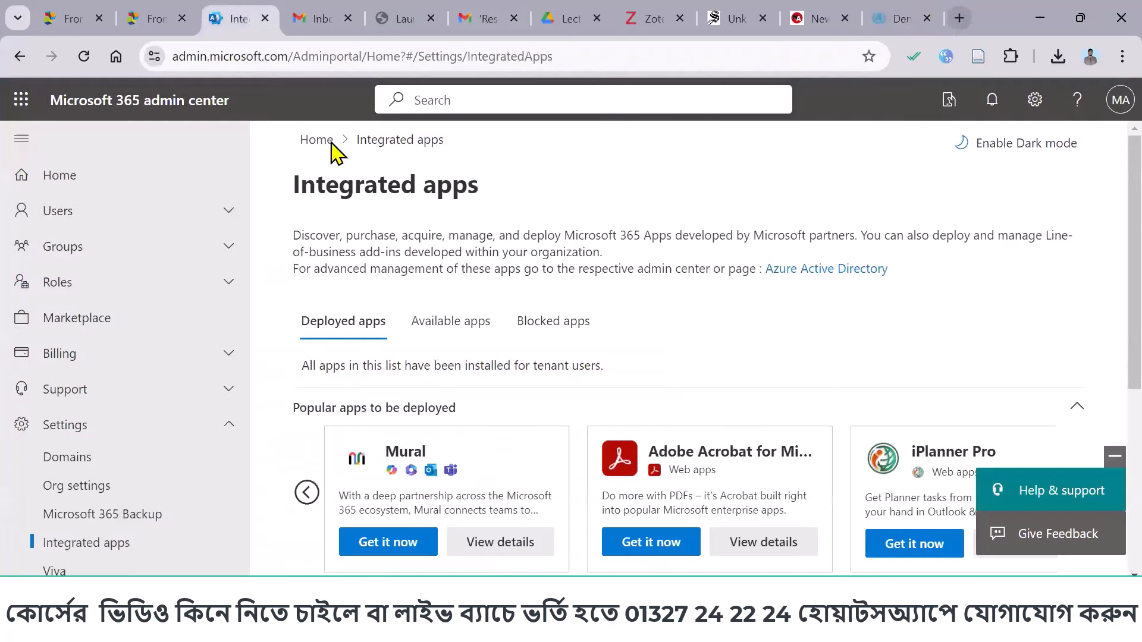
pyautogui.hotkey('ctrl', 't')
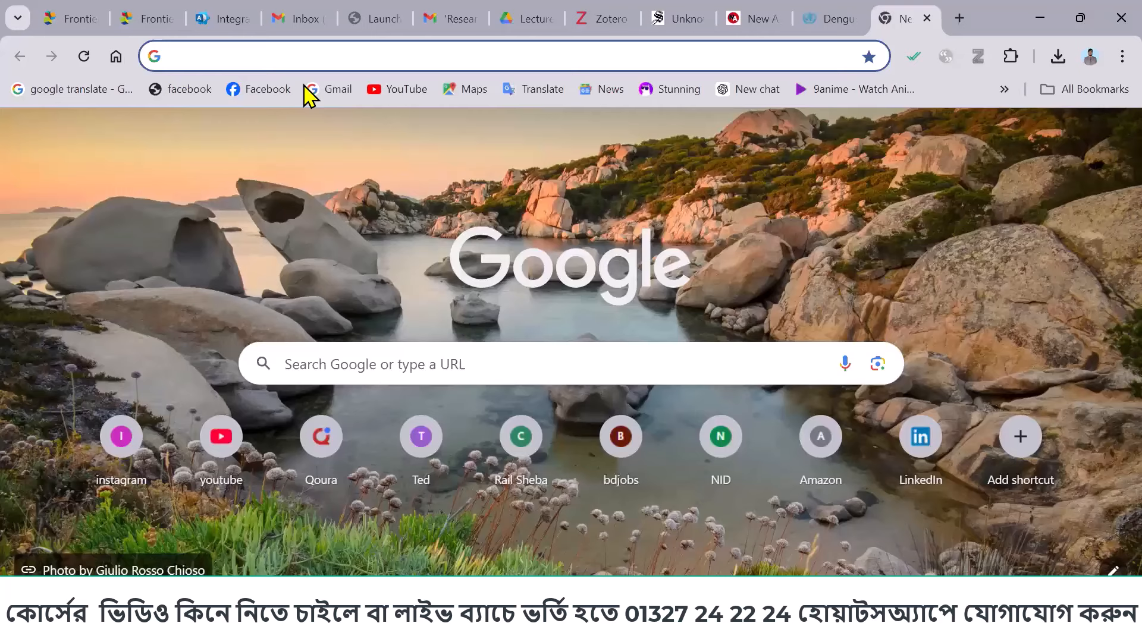
pyautogui.write('hw')
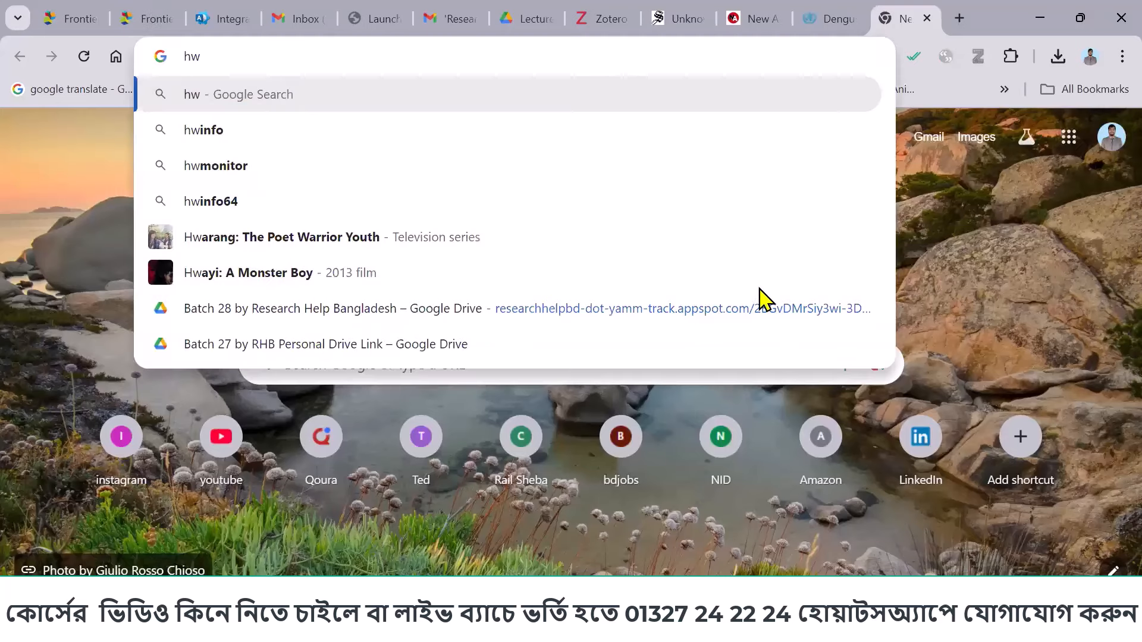
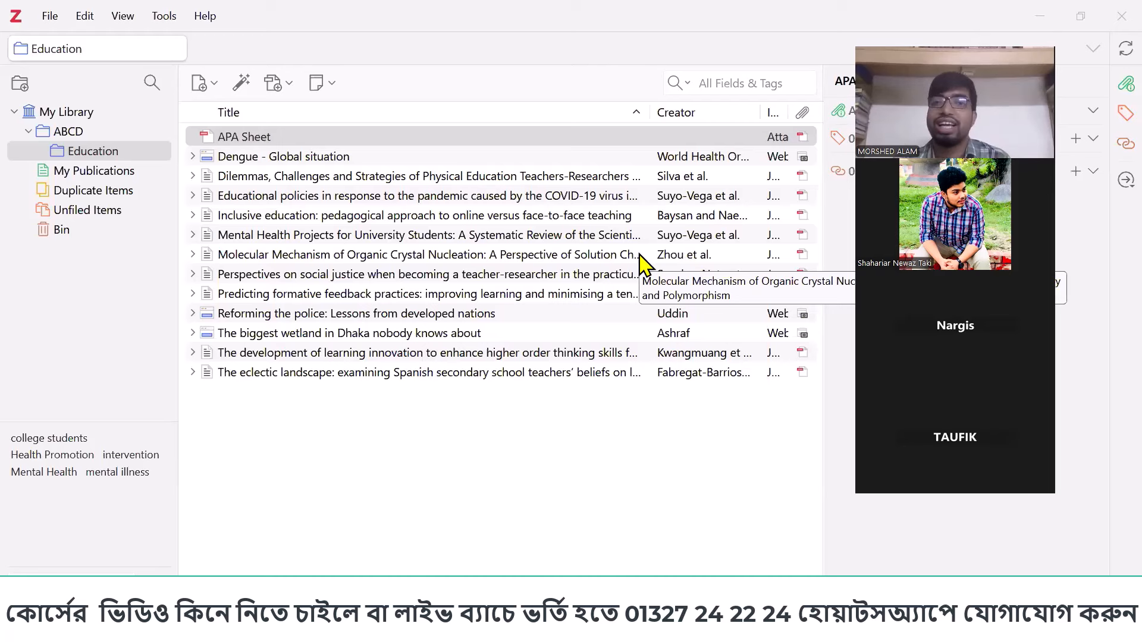
# - Move the standalone APA Sheet PDF to the bin and confirm the deletion
pyautogui.rightClick(261, 143)
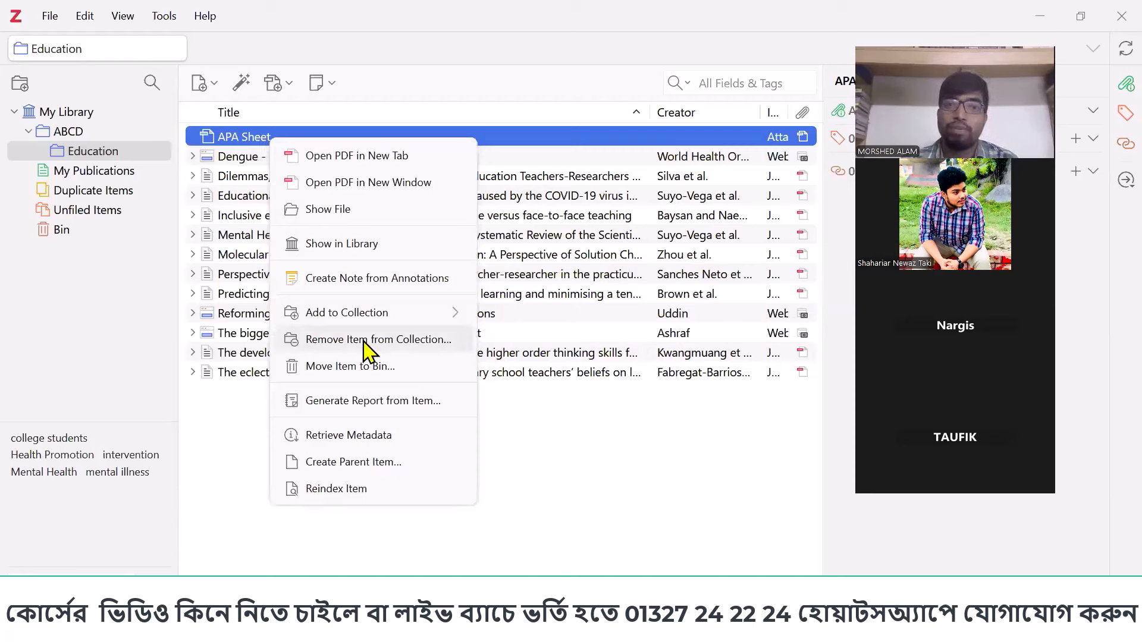
pyautogui.click(368, 369)
pyautogui.click(619, 333)
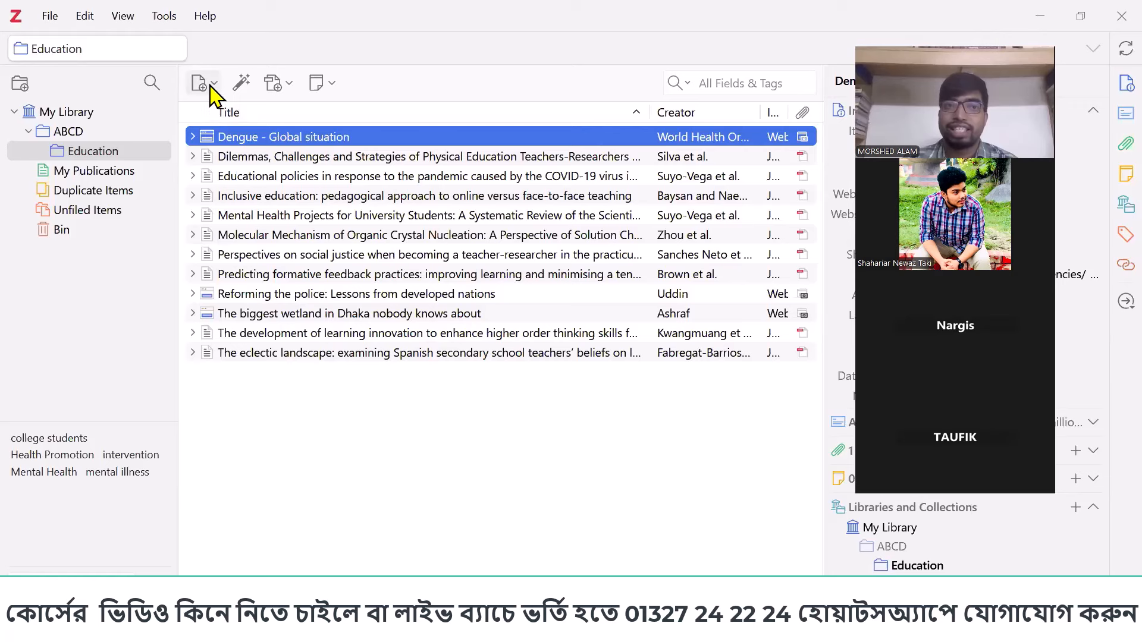
# - Create a new blank Document item from the New Item type list
pyautogui.click(210, 86)
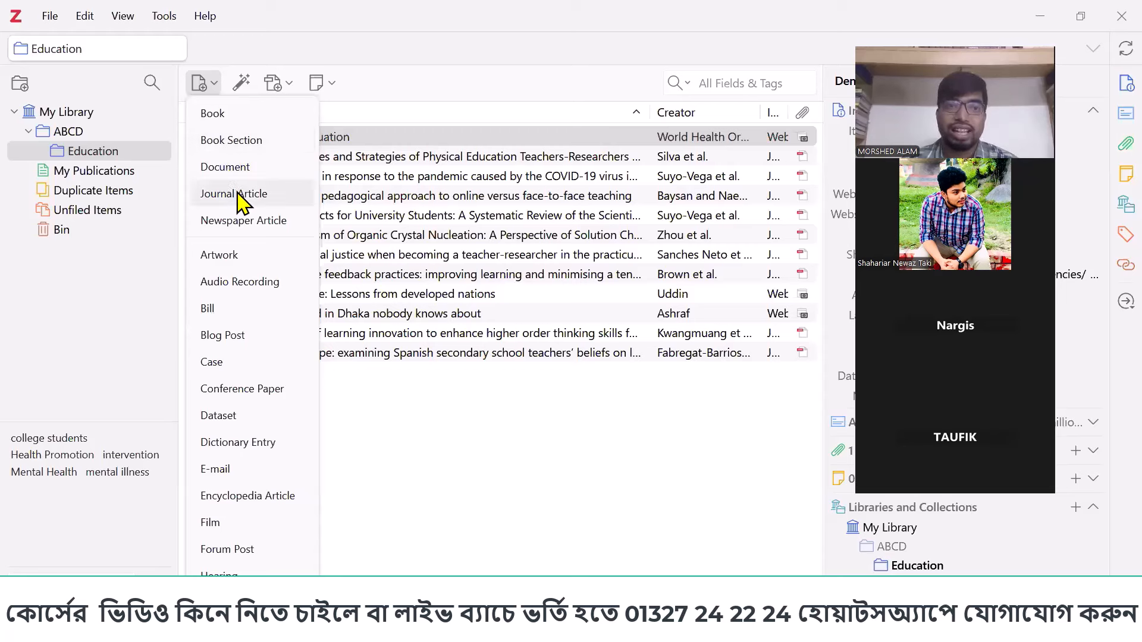
pyautogui.scroll(-5, 250, 333)
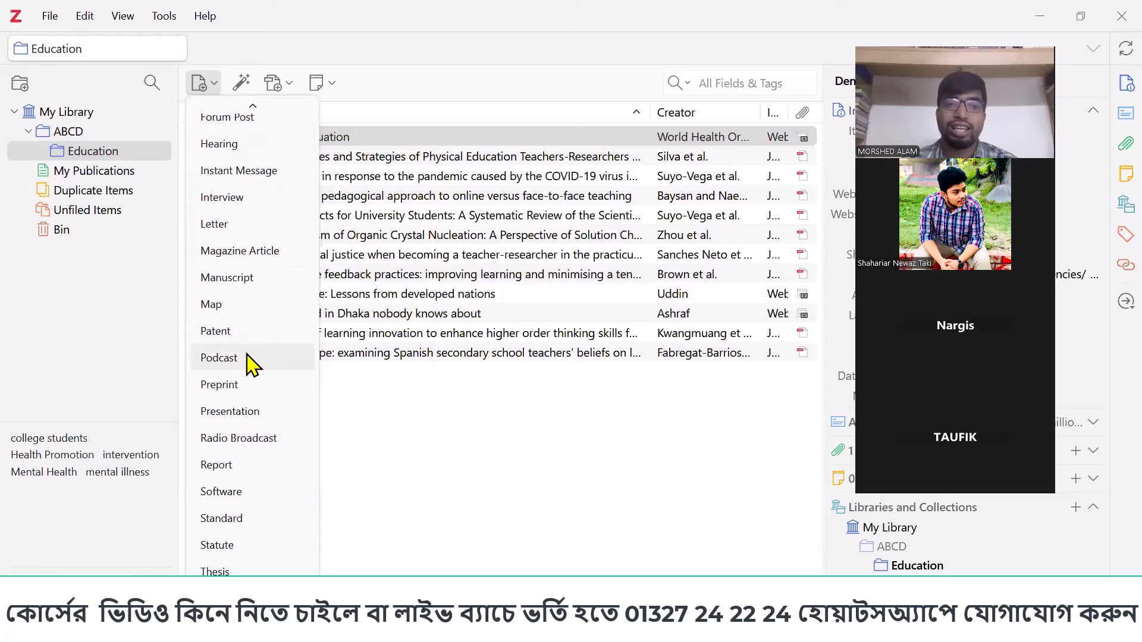
pyautogui.scroll(5, 251, 360)
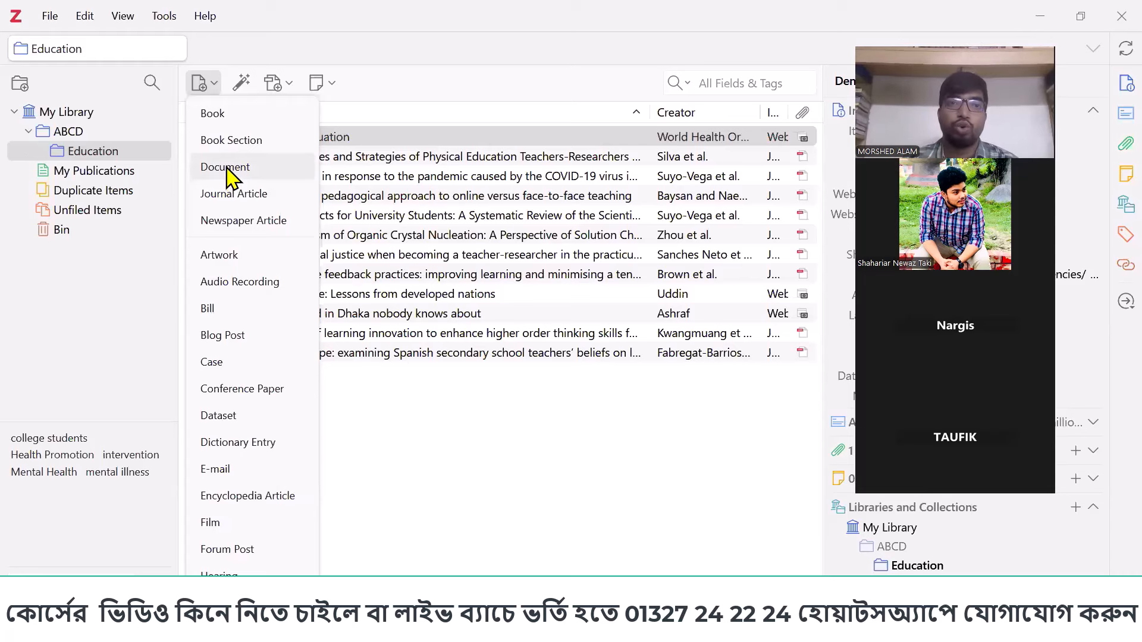
pyautogui.click(230, 172)
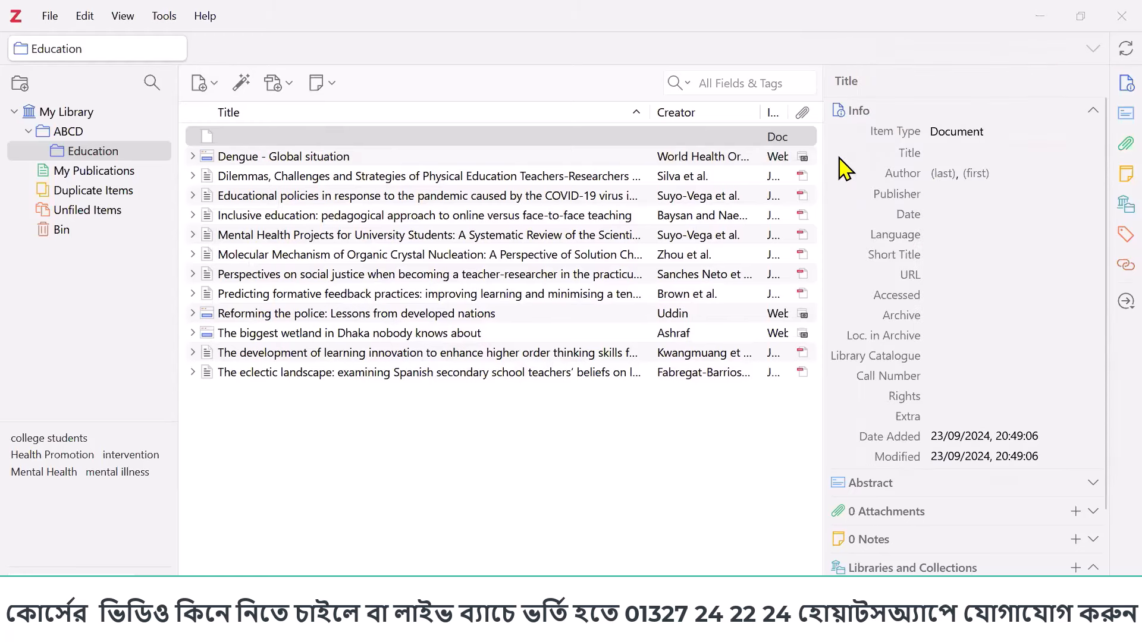
# - Enter a title of repeated A's, the author's last and first names, and date 2022
pyautogui.click(970, 156)
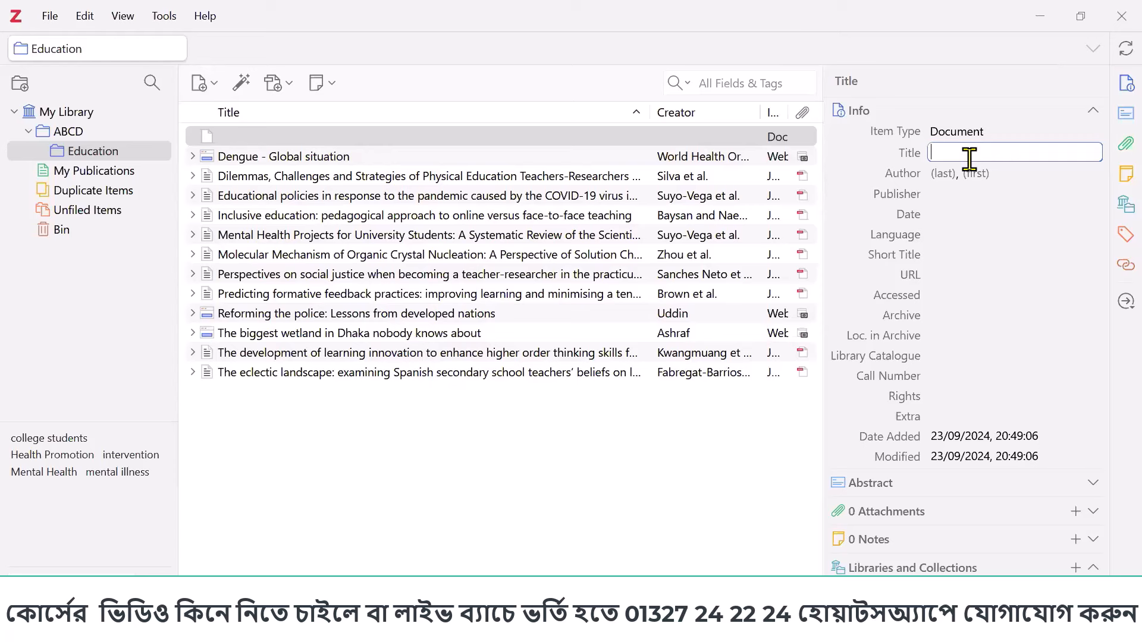
pyautogui.write('AAAAAAA')
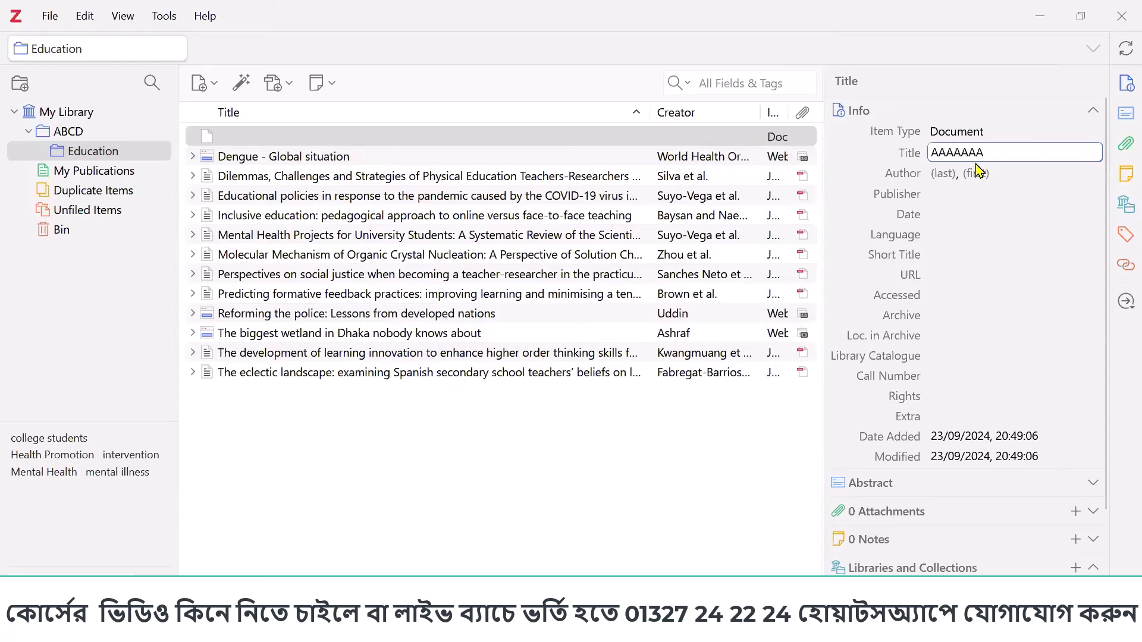
pyautogui.write(' AAAAAAAAAAAAAAAAAAAAAAA')
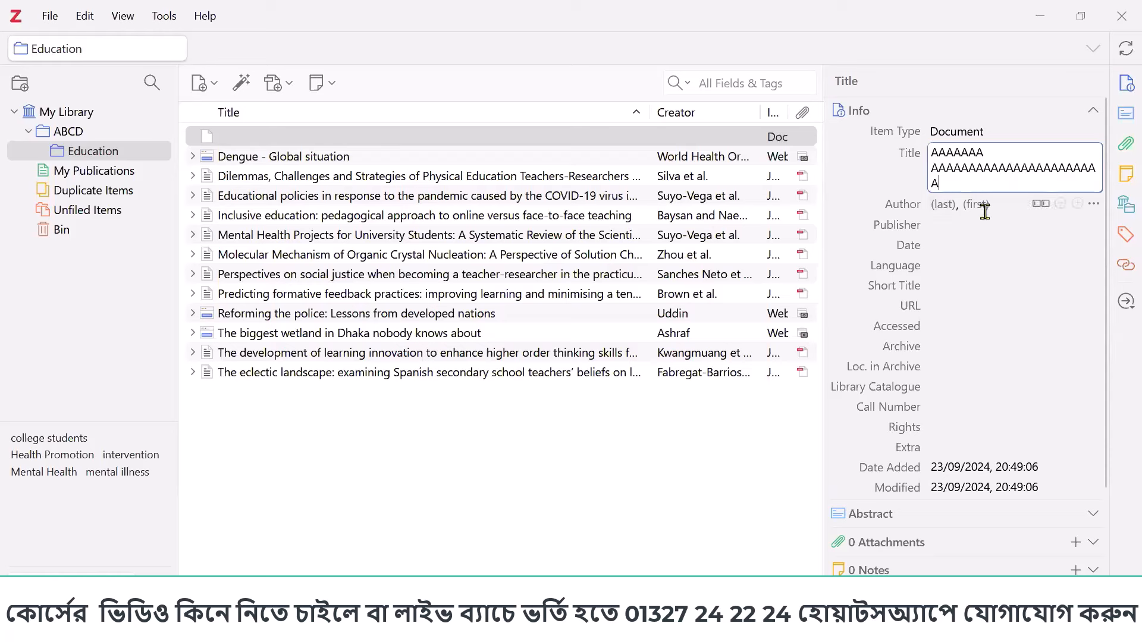
pyautogui.click(945, 206)
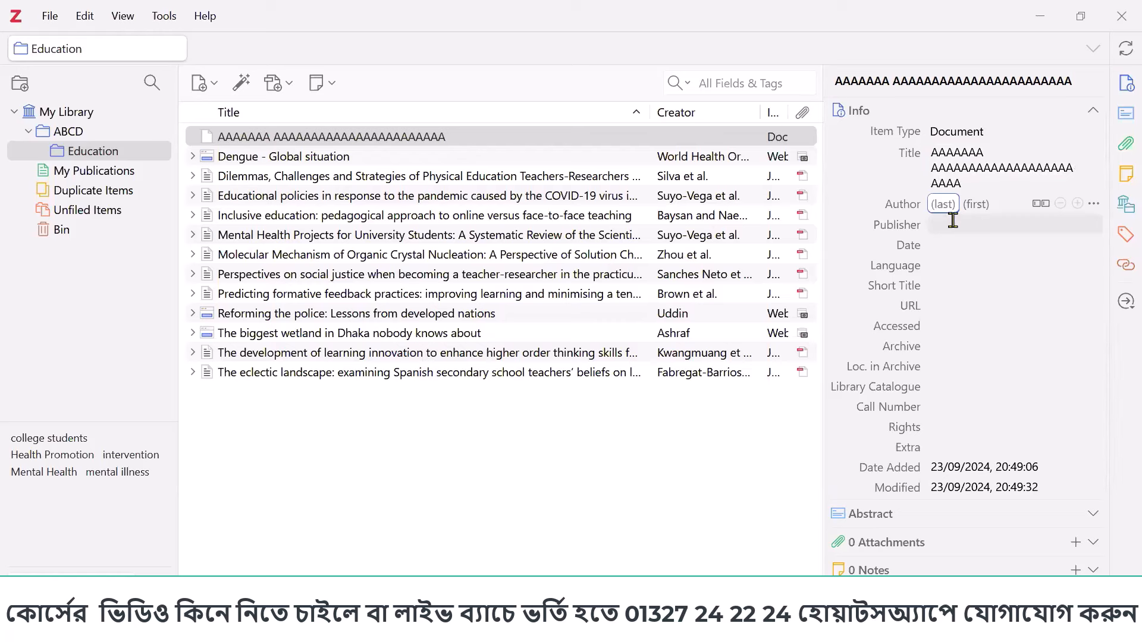
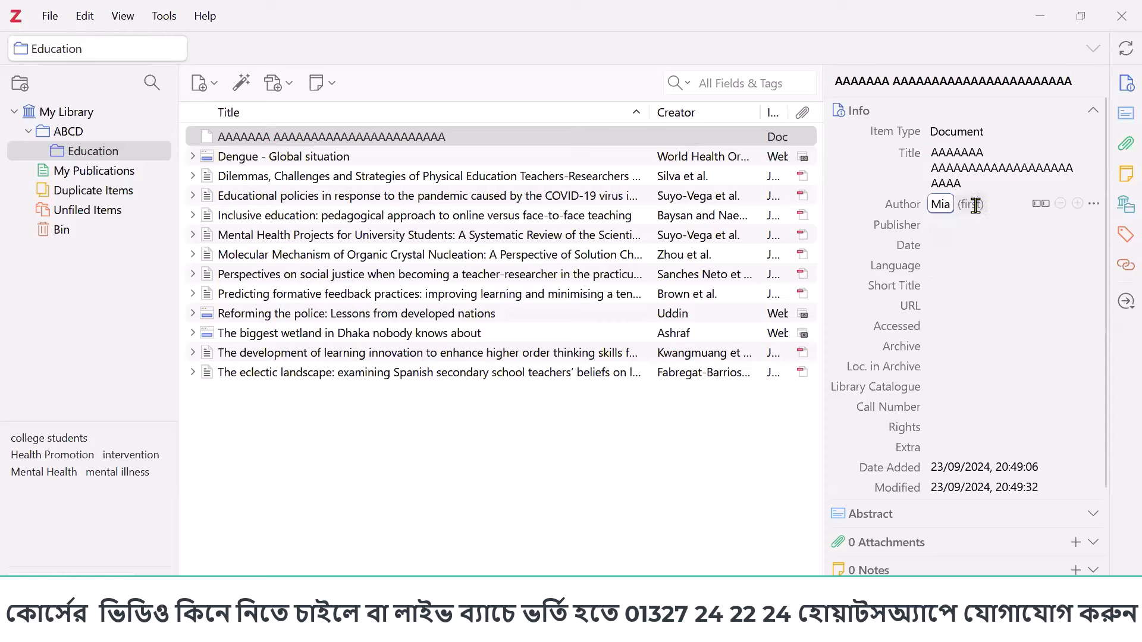
pyautogui.click(970, 205)
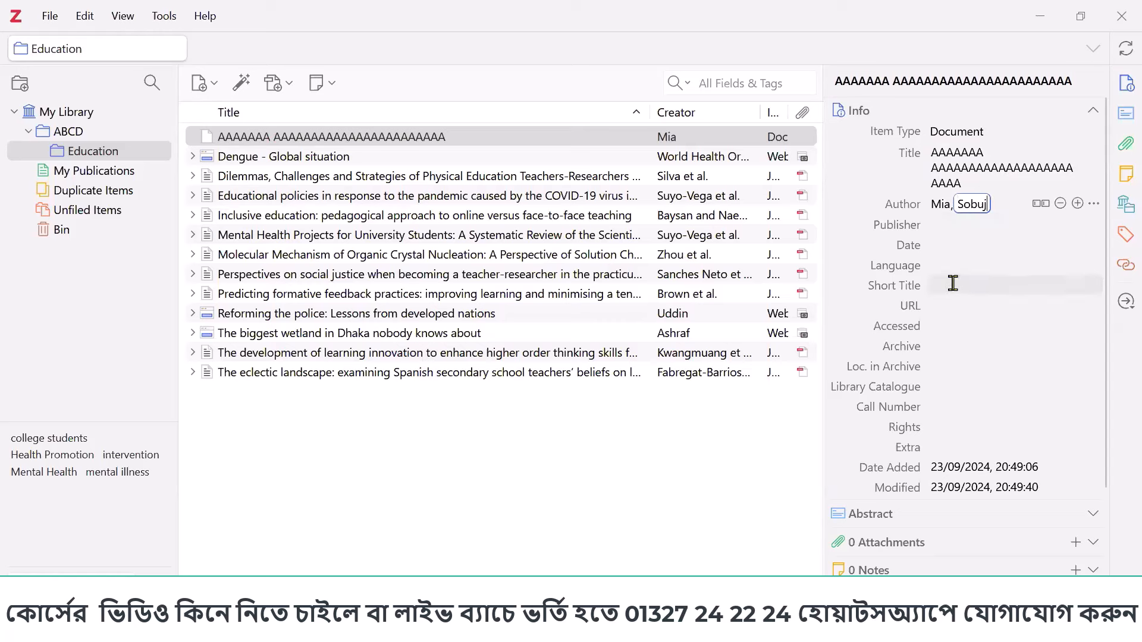
pyautogui.click(958, 248)
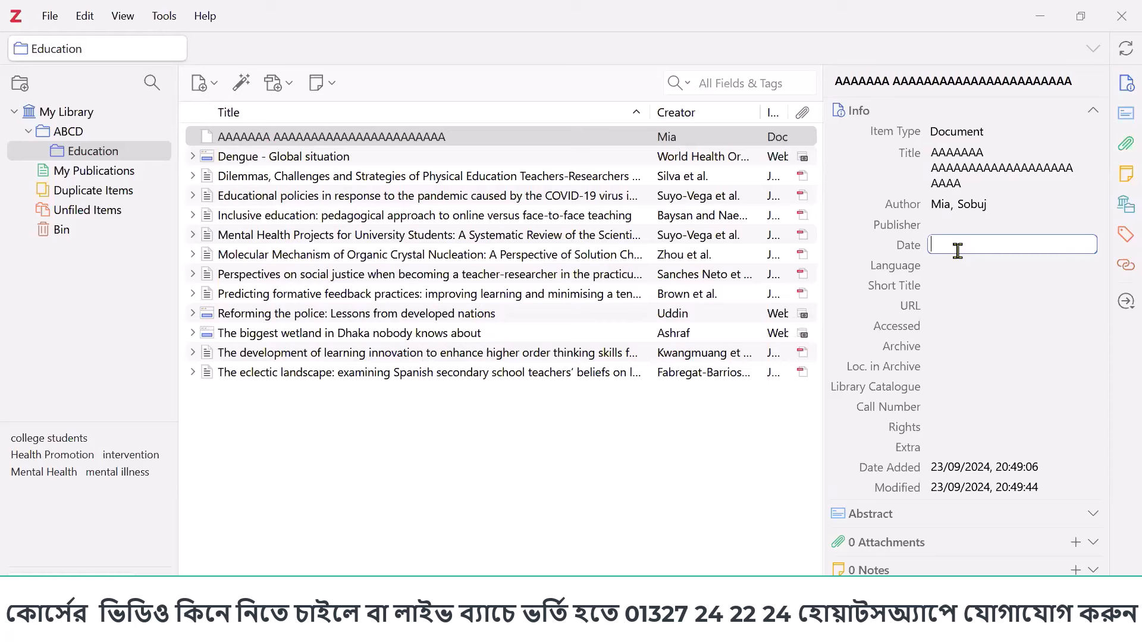
pyautogui.write('2022')
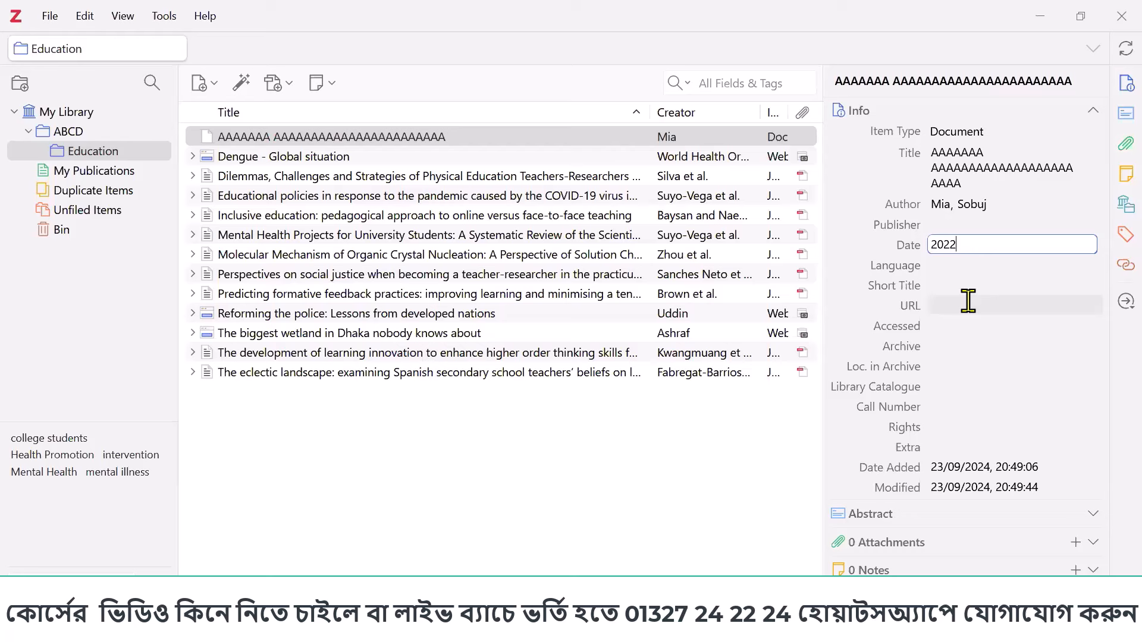
# - Save the 2022 date and enter 'Column 3' as the new item's URL
pyautogui.click(968, 302)
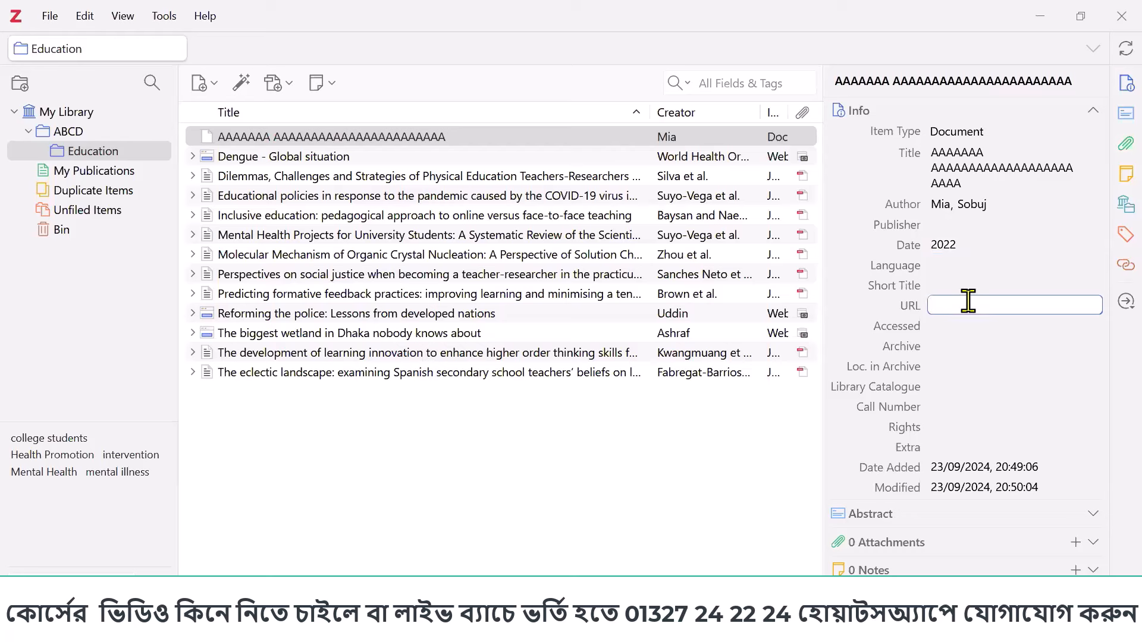
pyautogui.scroll(-3, 958, 303)
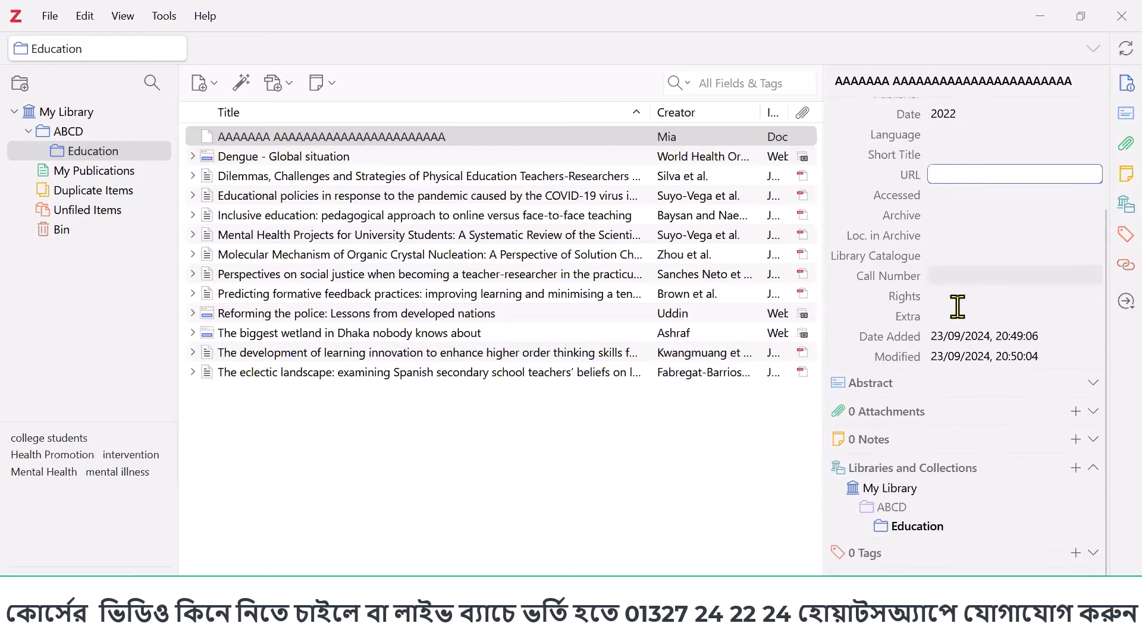
pyautogui.scroll(3, 958, 305)
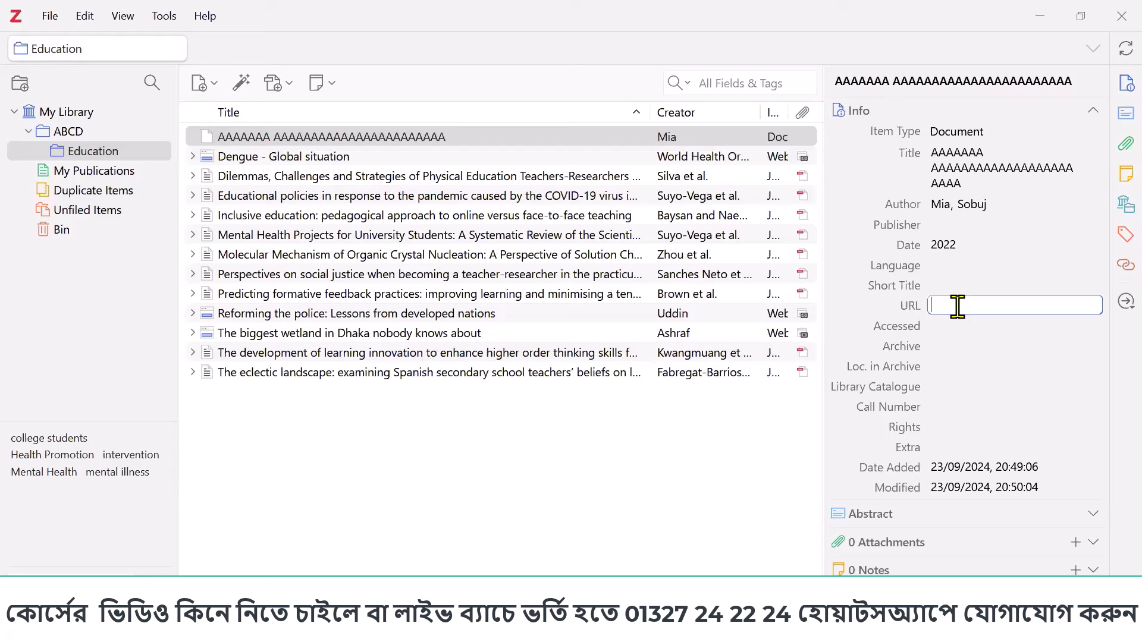
pyautogui.scroll(-3, 958, 333)
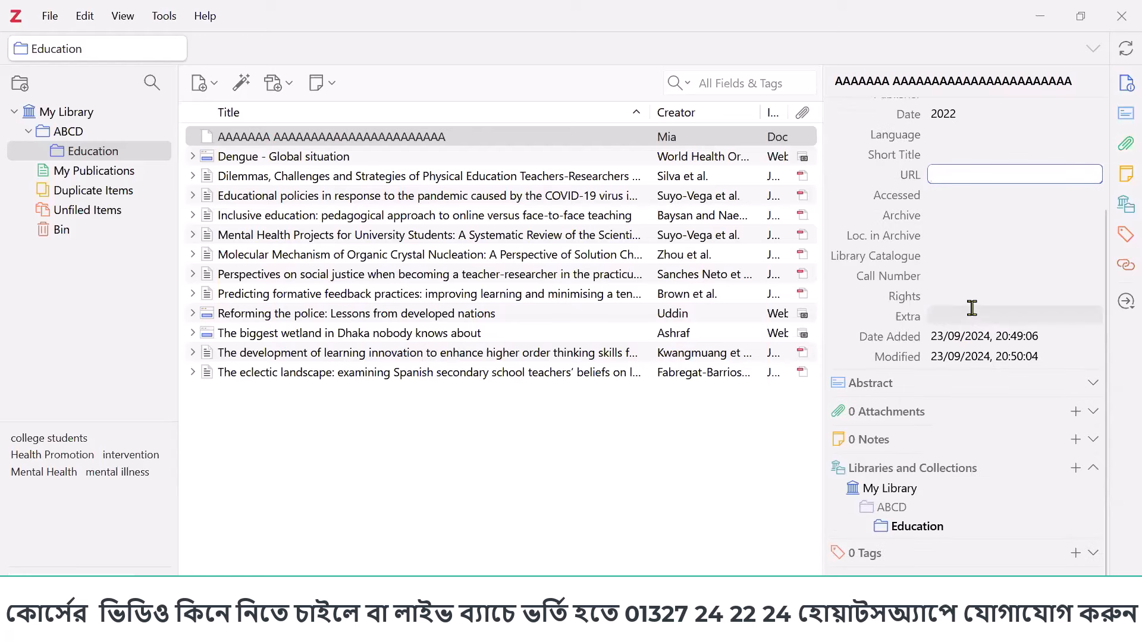
pyautogui.scroll(3, 967, 266)
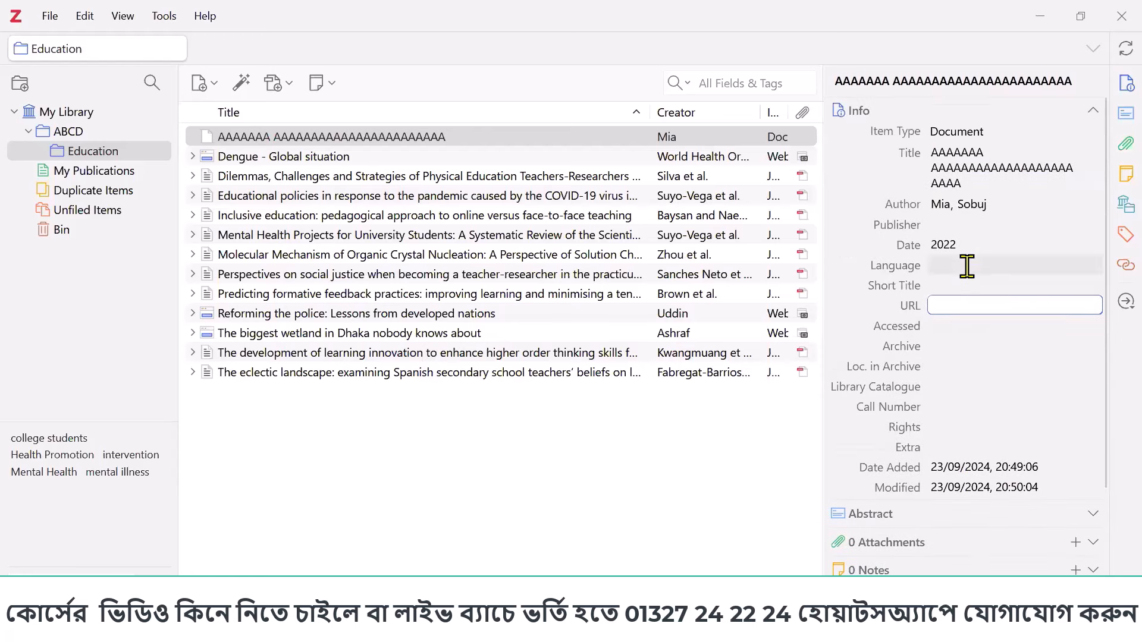
pyautogui.write('c')
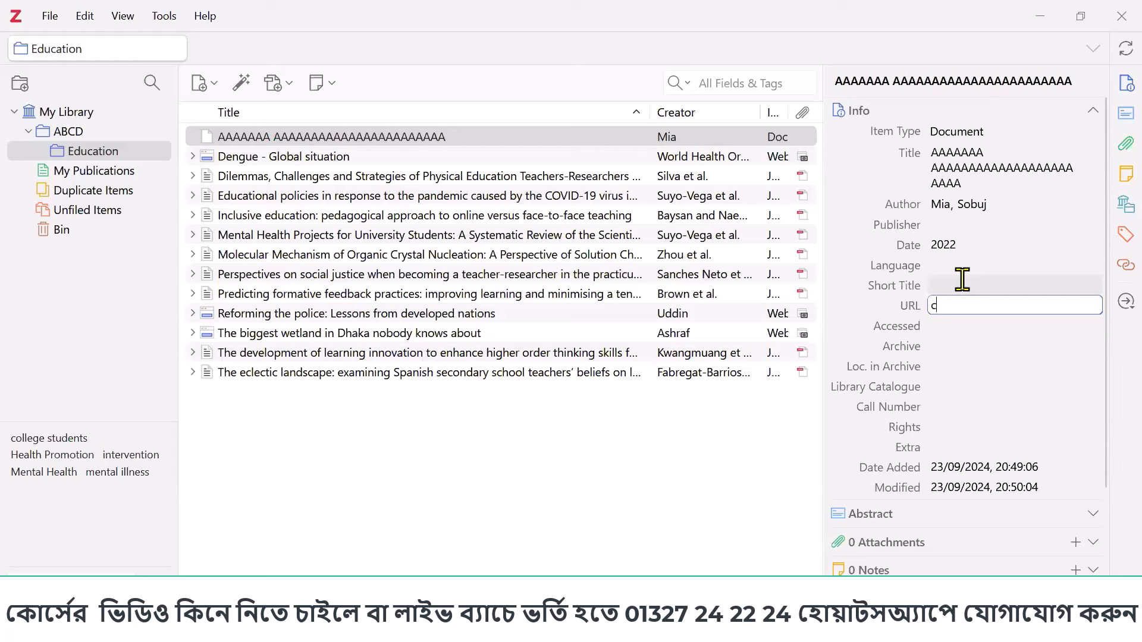
pyautogui.press('BackSpace')
pyautogui.write('C')
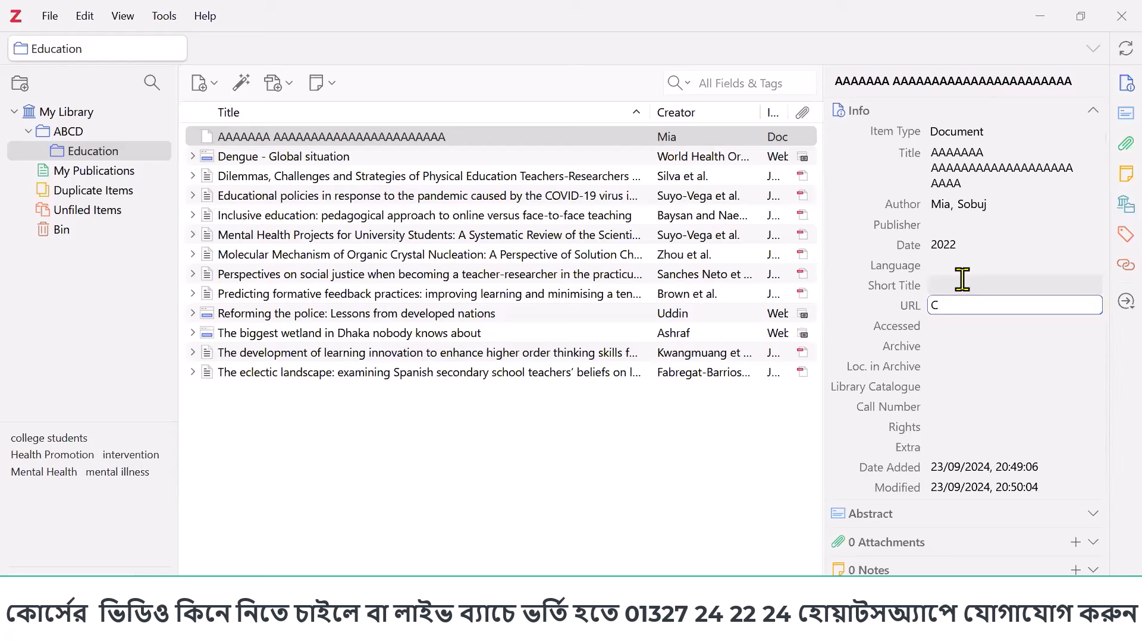
pyautogui.write('o')
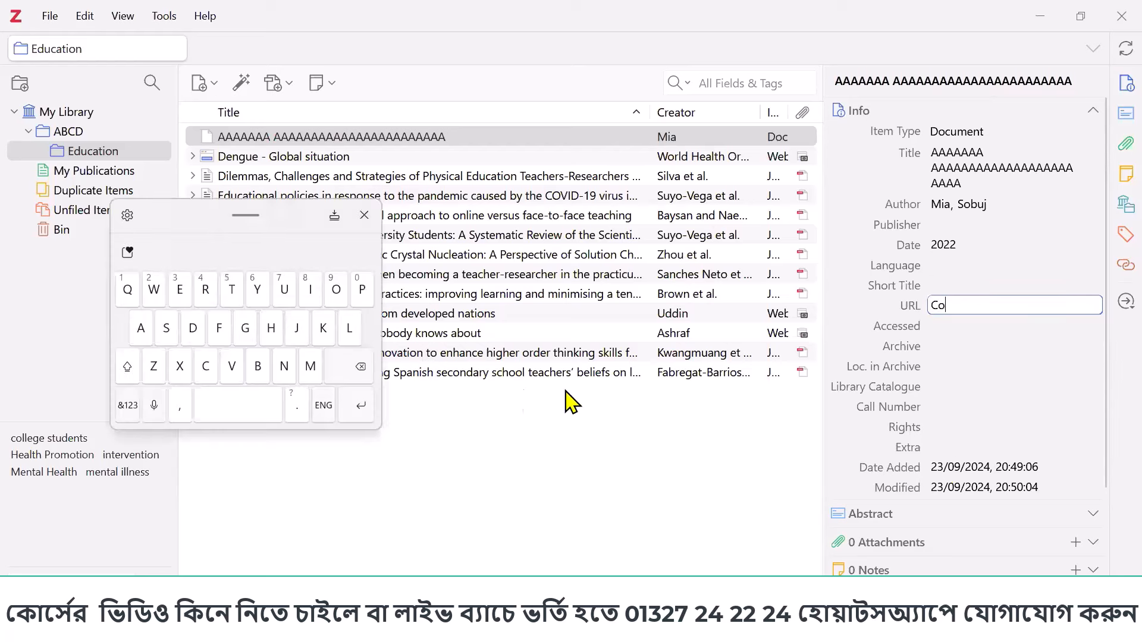
pyautogui.write('l')
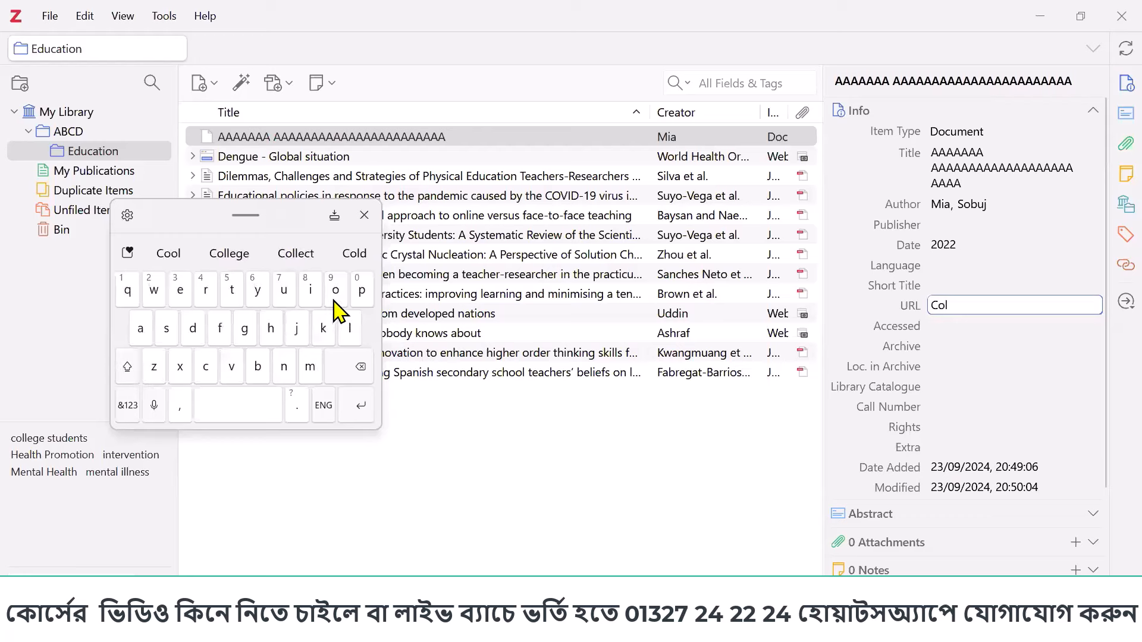
pyautogui.write('oumn')
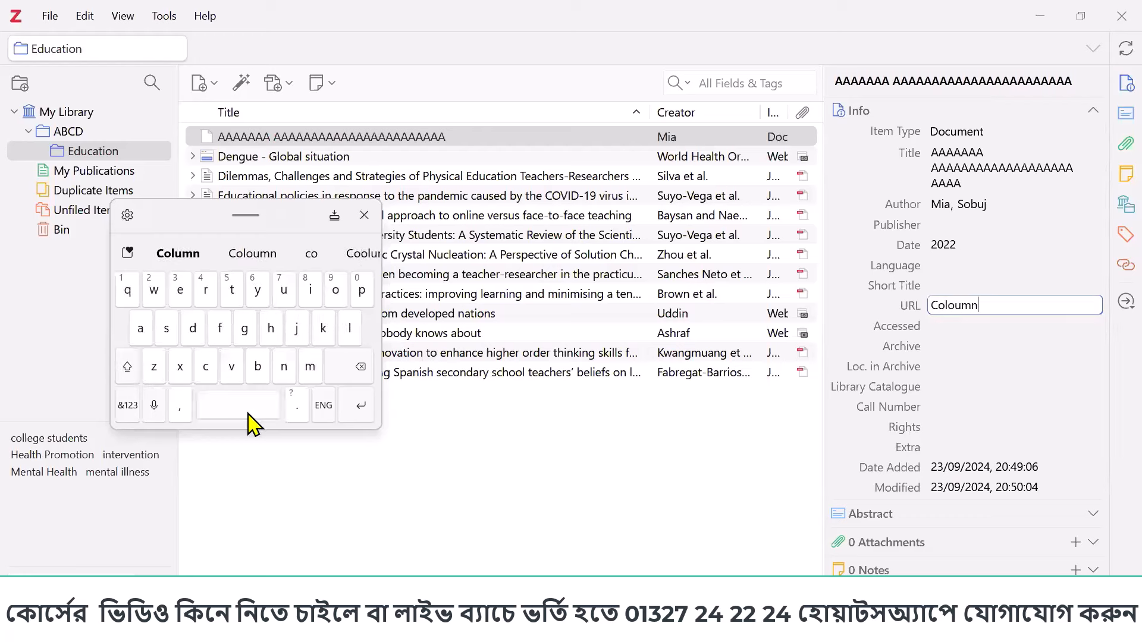
pyautogui.click(127, 405)
pyautogui.write('3')
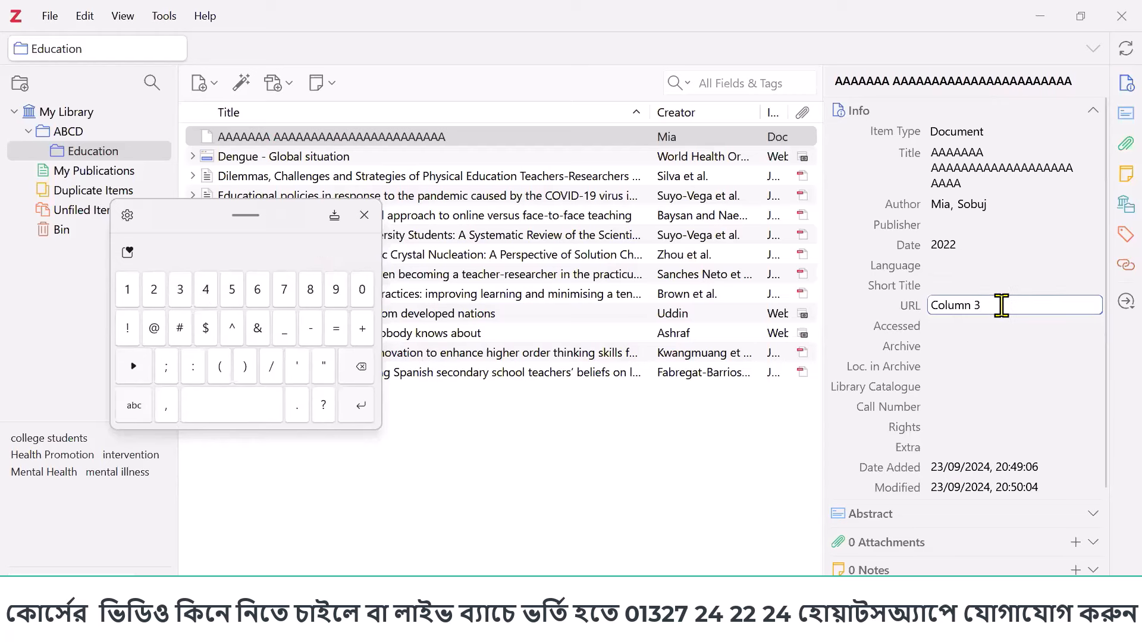
pyautogui.click(364, 216)
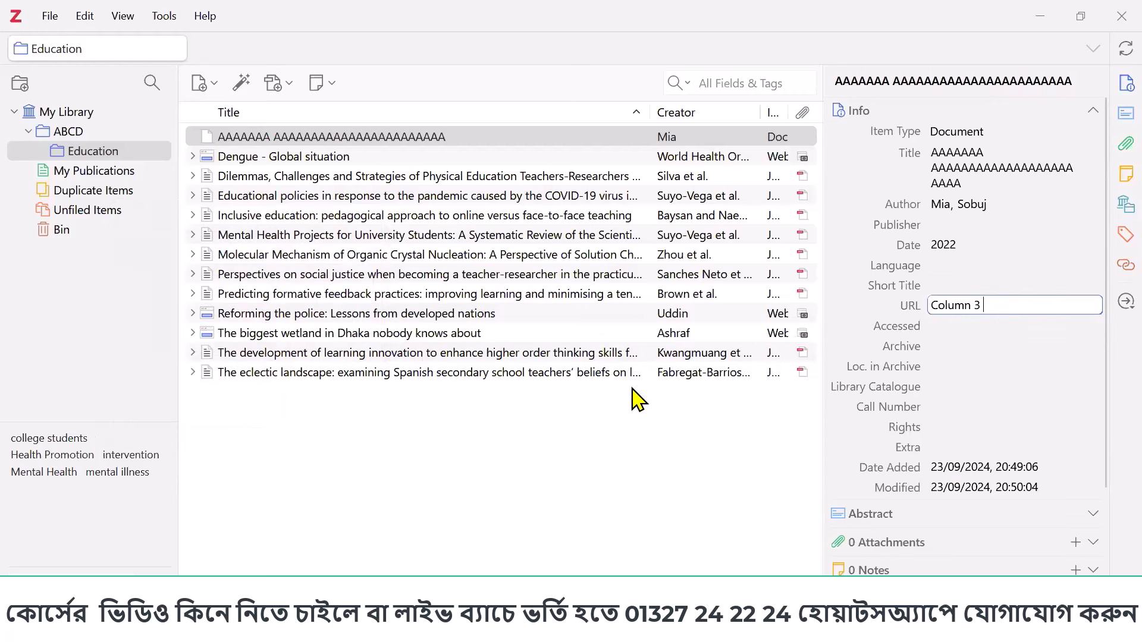
pyautogui.press('Return')
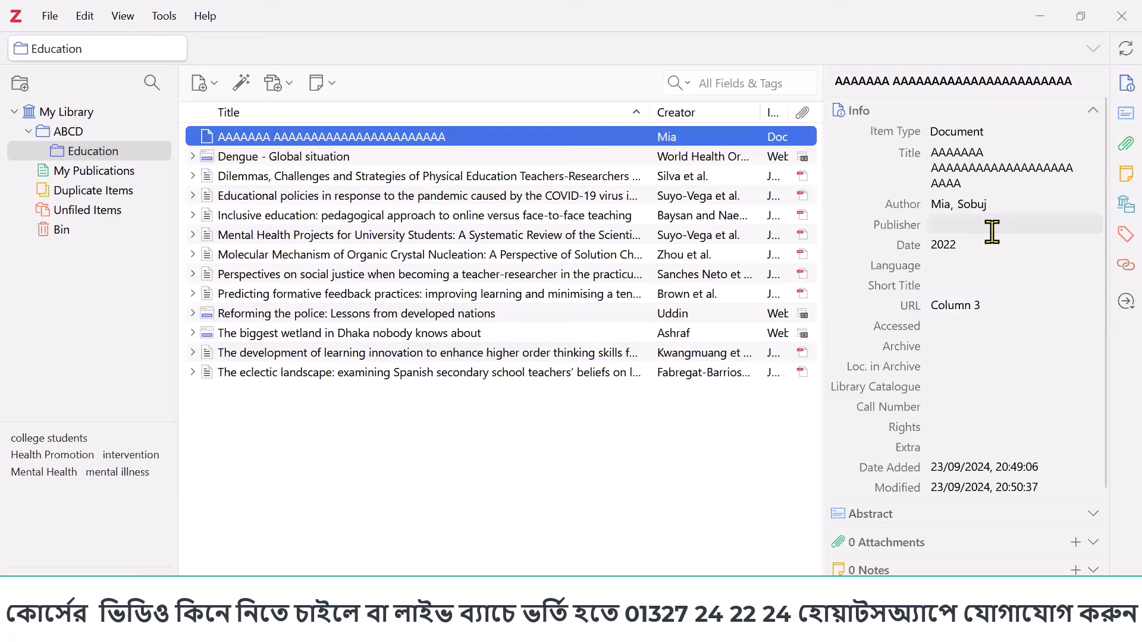
# - Show the details of the Mental Health Projects for University Students article
pyautogui.scroll(-3, 987, 318)
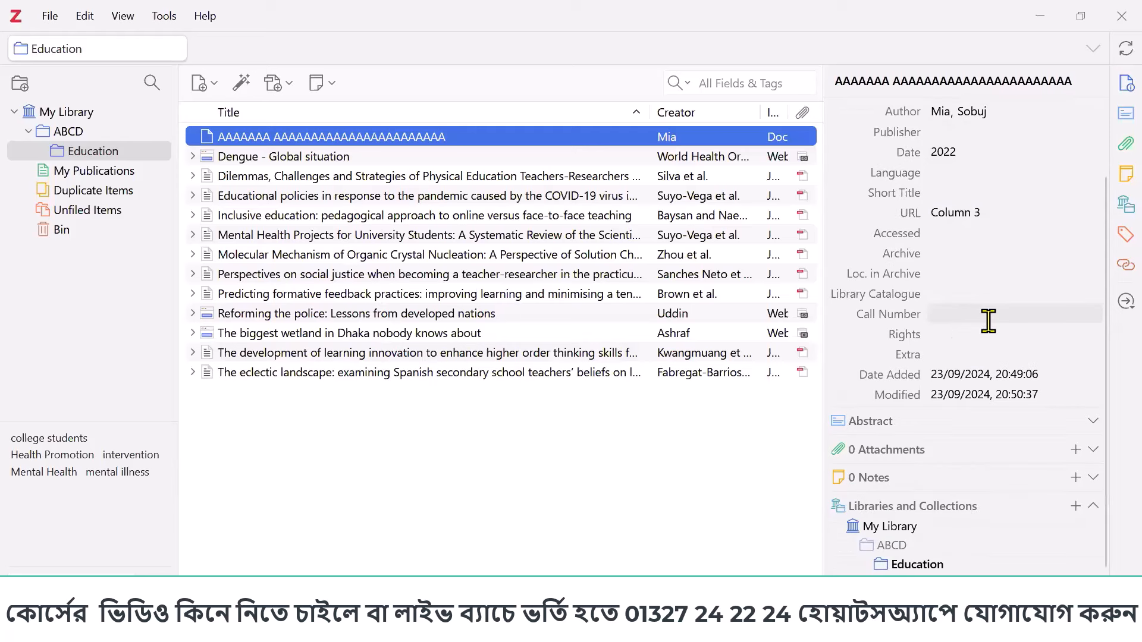
pyautogui.scroll(3, 987, 319)
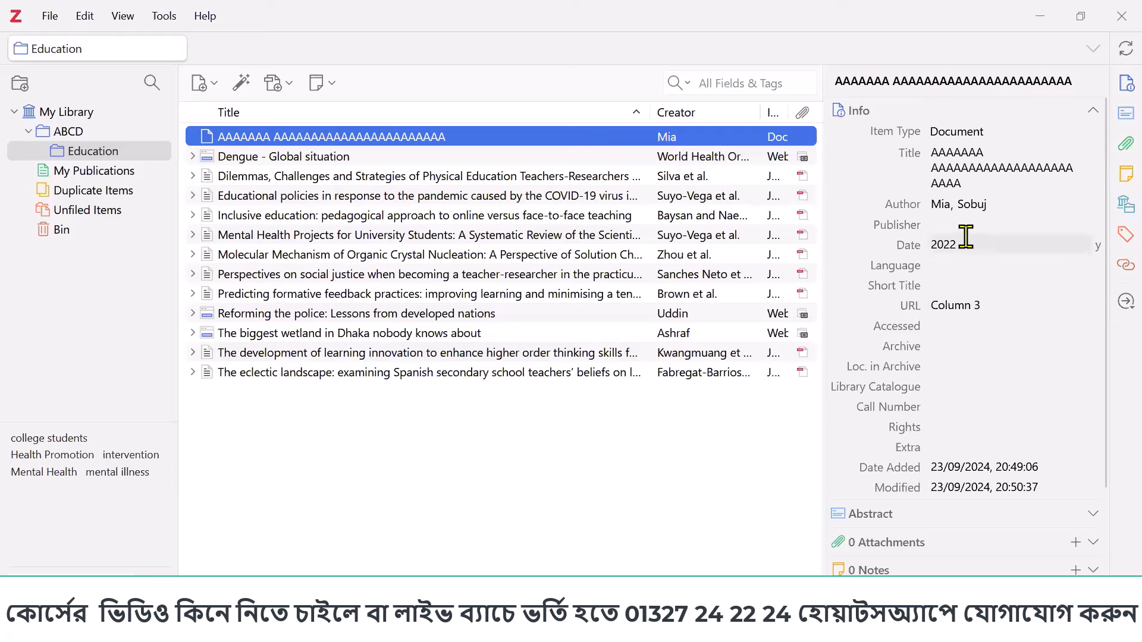
pyautogui.moveTo(967, 236)
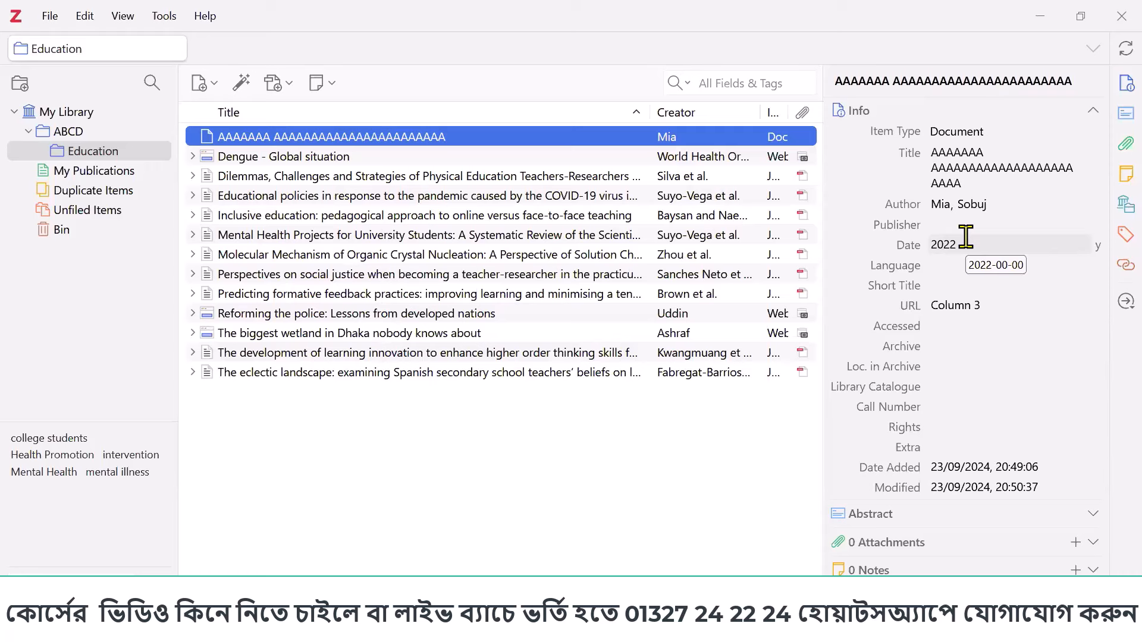
pyautogui.click(419, 236)
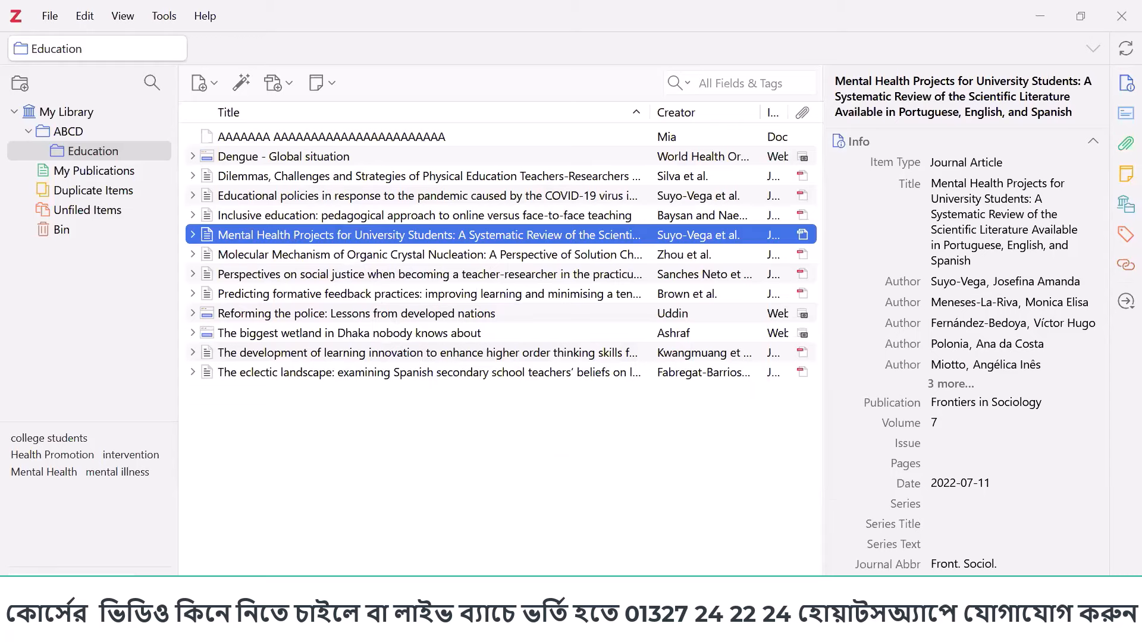
# - Bring the L-4 Sheet document forward in Word and scroll to its numbered outline
pyautogui.moveTo(619, 627)
pyautogui.click(768, 583)
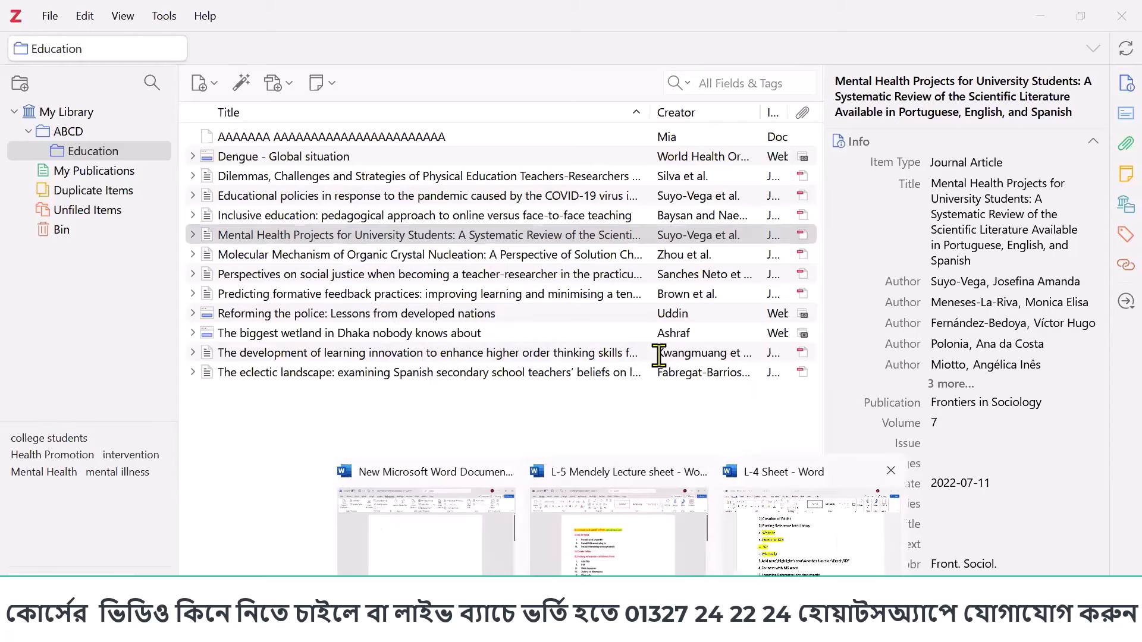
pyautogui.scroll(-2, 656, 357)
pyautogui.scroll(2, 656, 357)
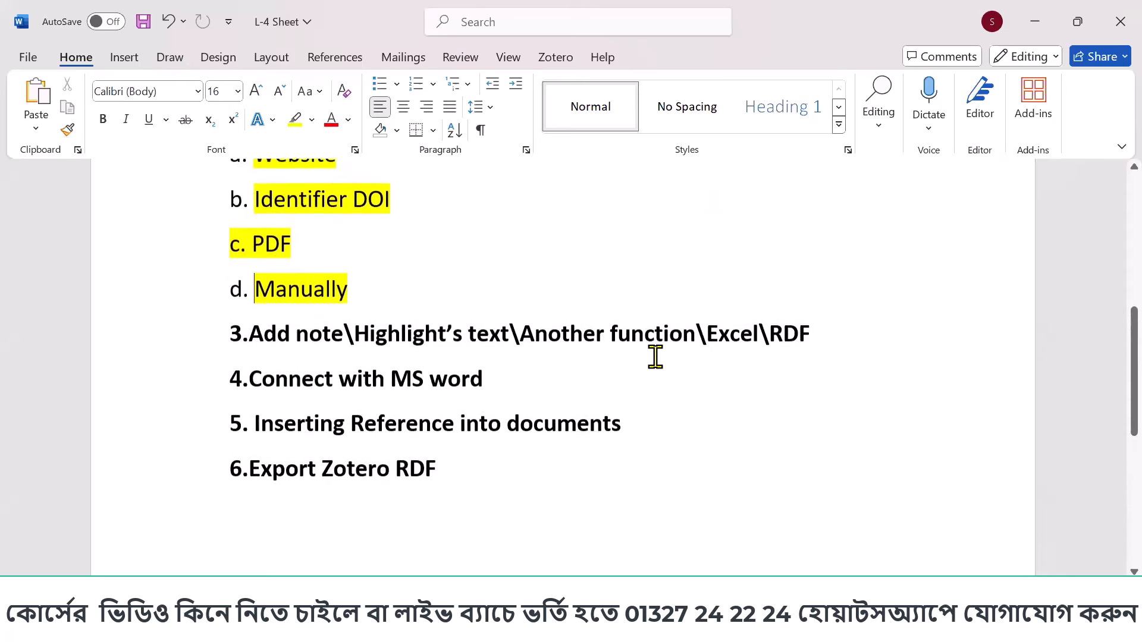
pyautogui.scroll(1, 657, 357)
pyautogui.scroll(-2, 656, 357)
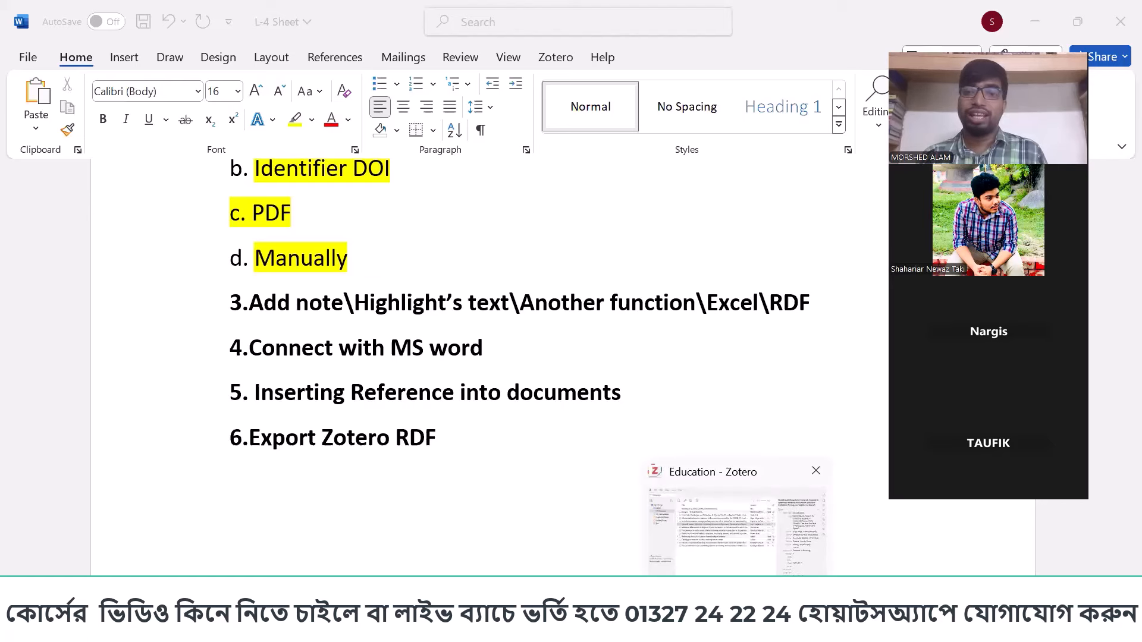
# - Return to Zotero, select the Dilemmas article, and browse the menus to View > Layout
pyautogui.click(738, 630)
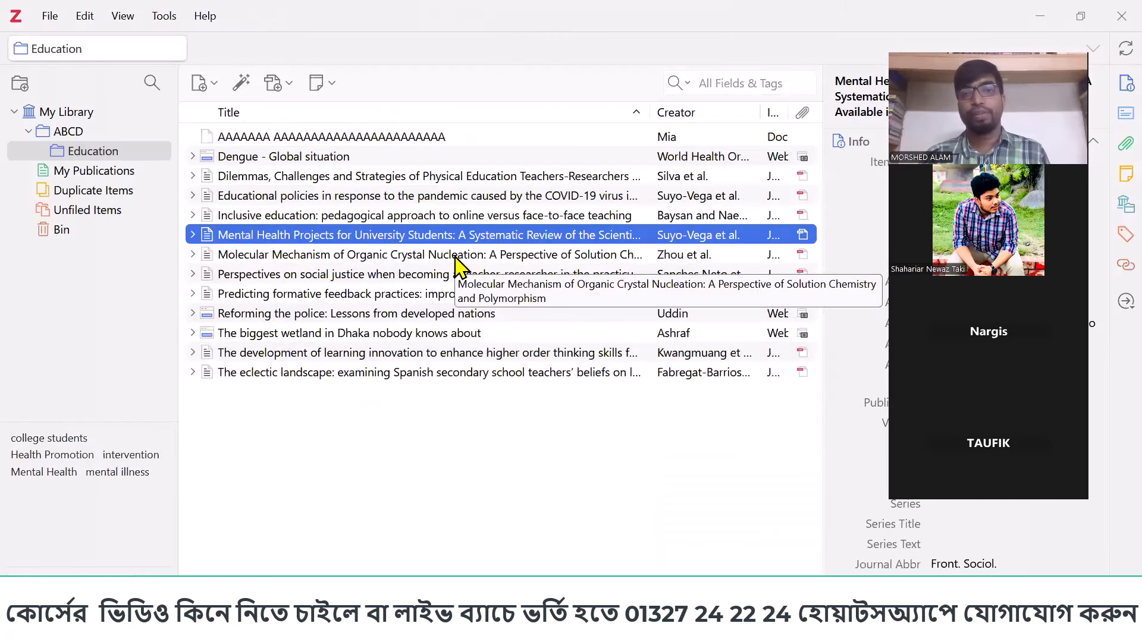
pyautogui.click(404, 181)
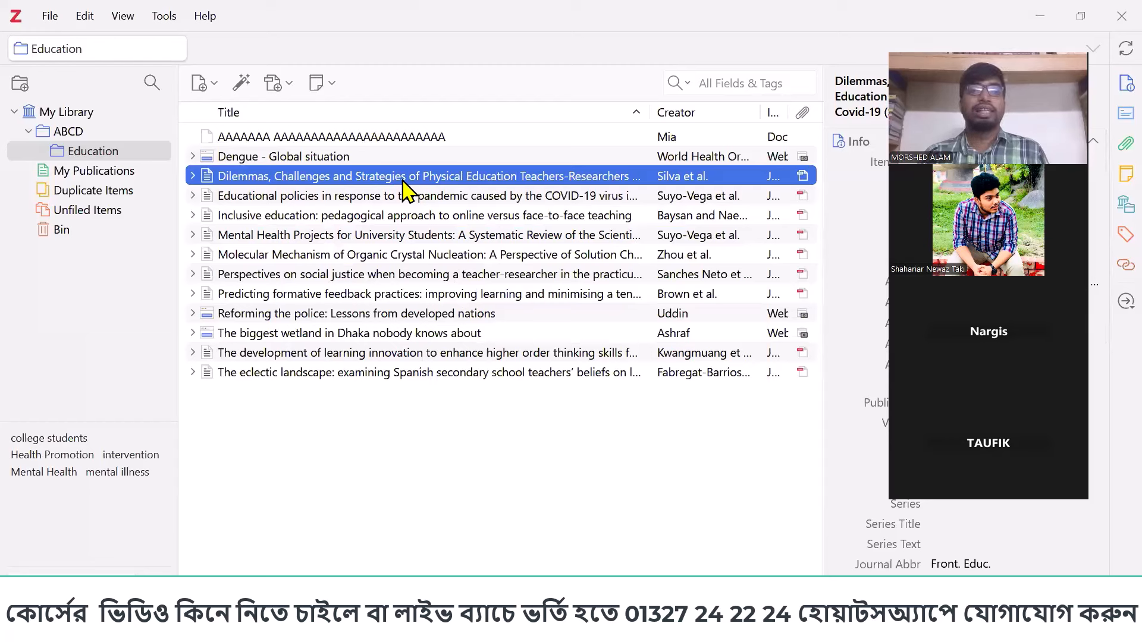
pyautogui.click(83, 21)
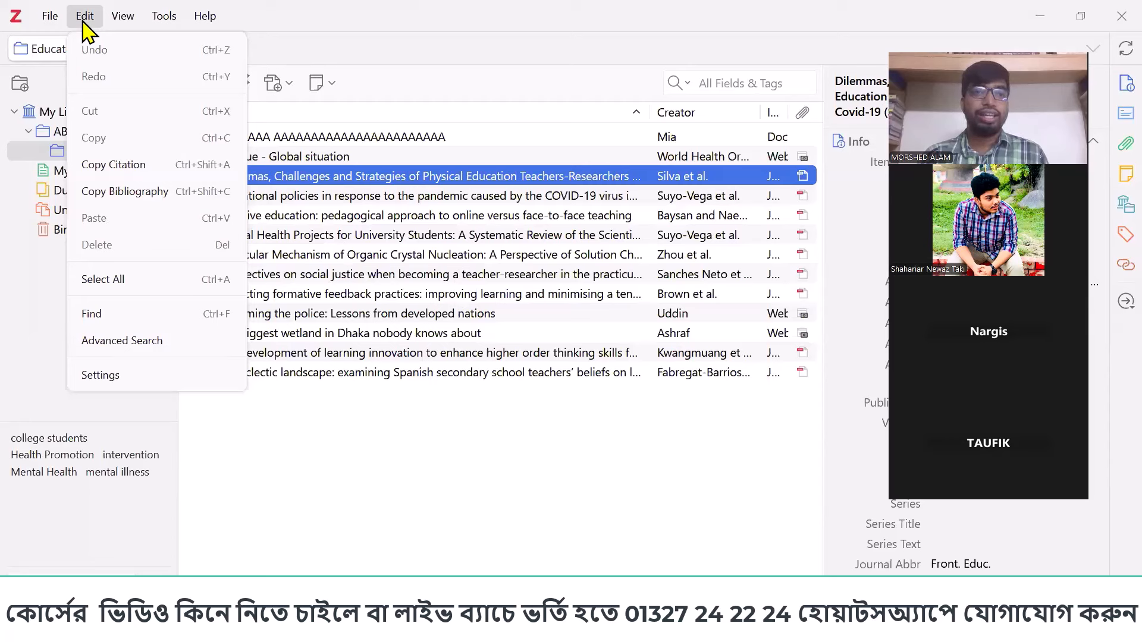
pyautogui.moveTo(114, 14)
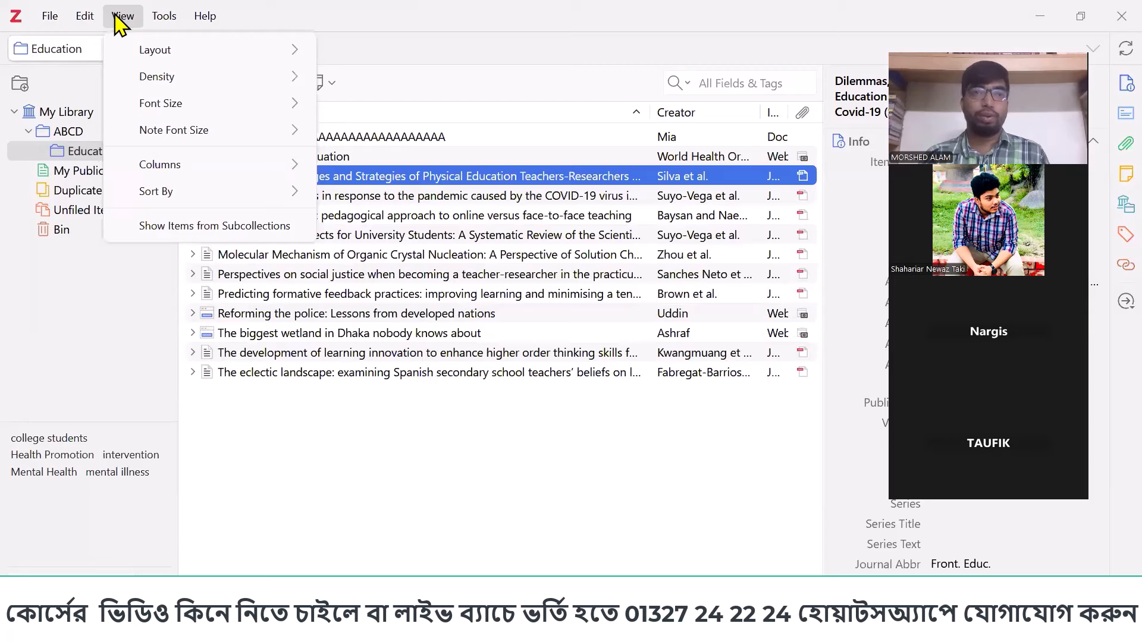
pyautogui.moveTo(162, 18)
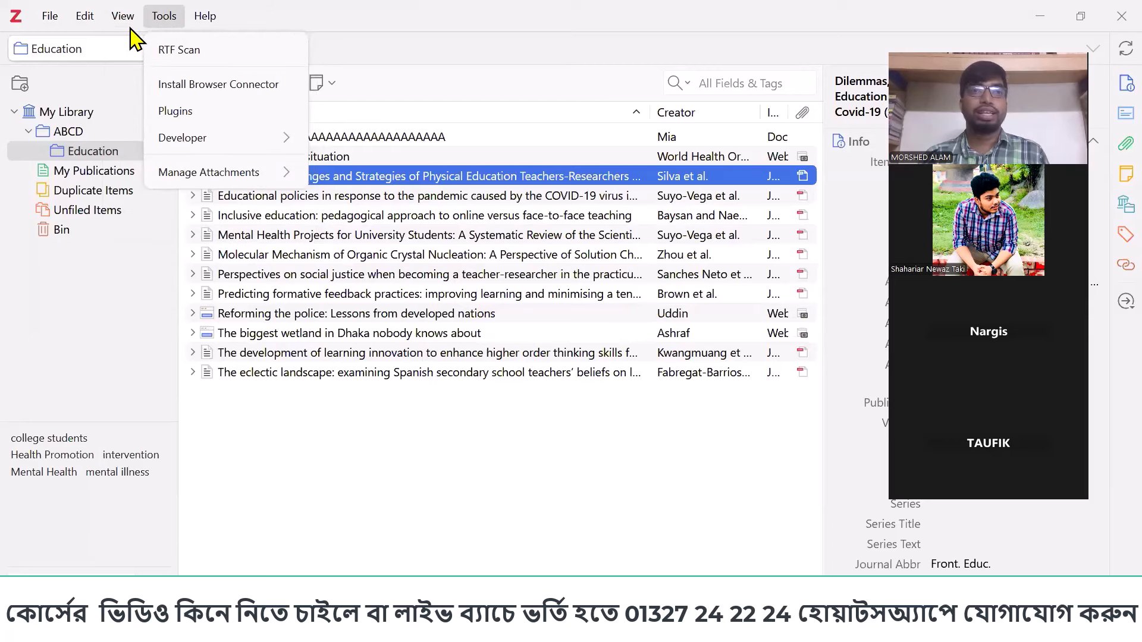
pyautogui.moveTo(145, 52)
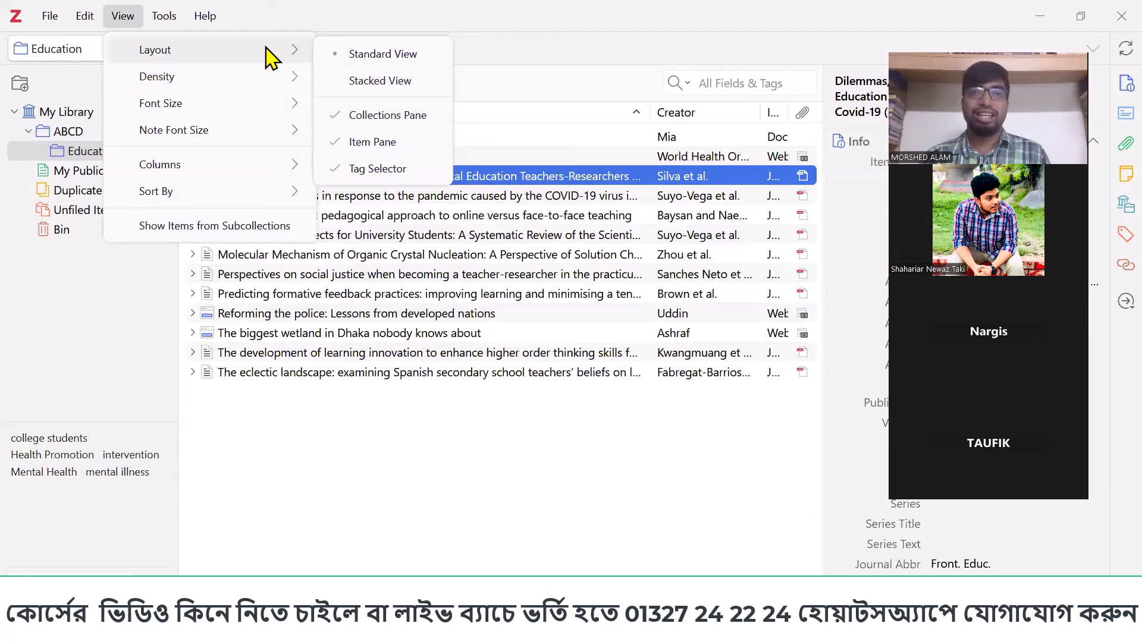
# - Switch to Stacked View and review the Educational policies article's details down to its DOI and URL
pyautogui.click(373, 92)
pyautogui.scroll(-6, 446, 360)
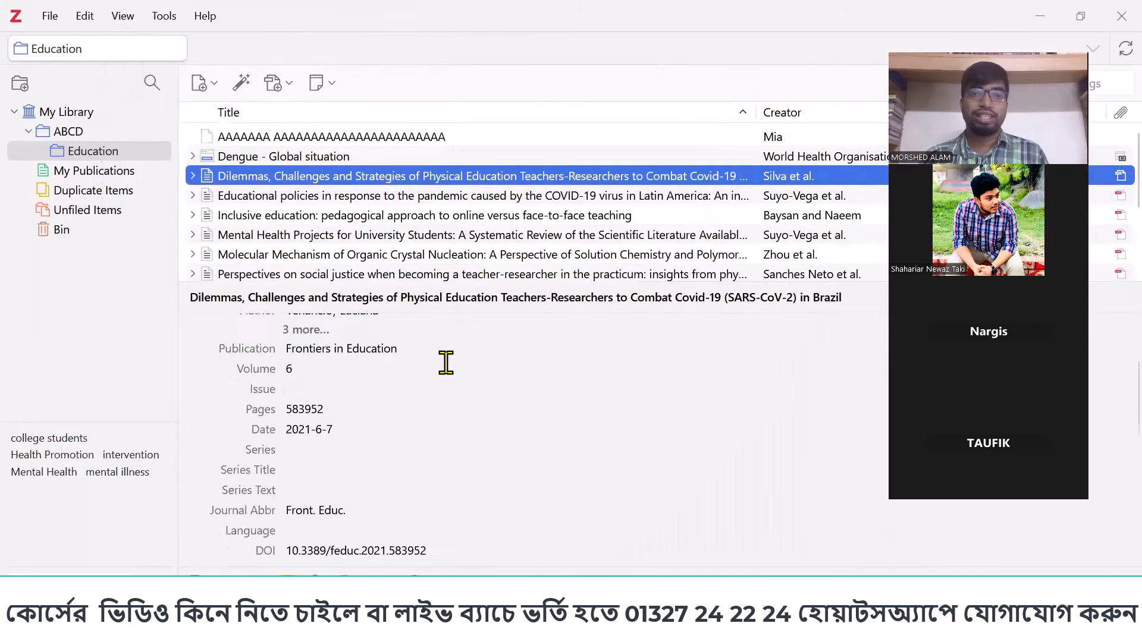
pyautogui.scroll(6, 446, 363)
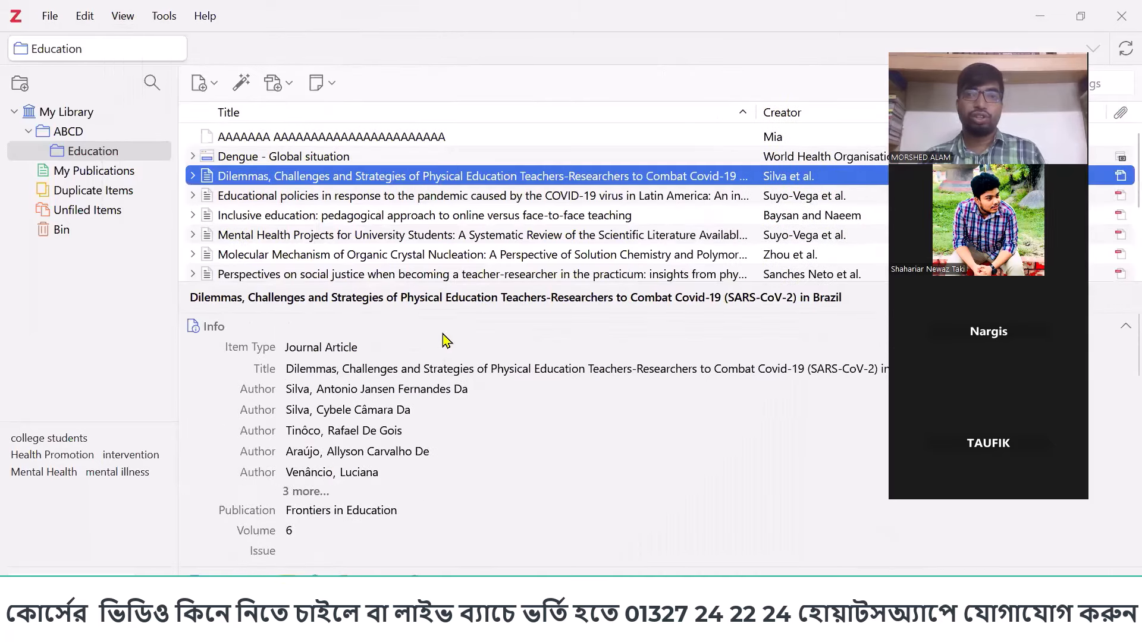
pyautogui.click(384, 202)
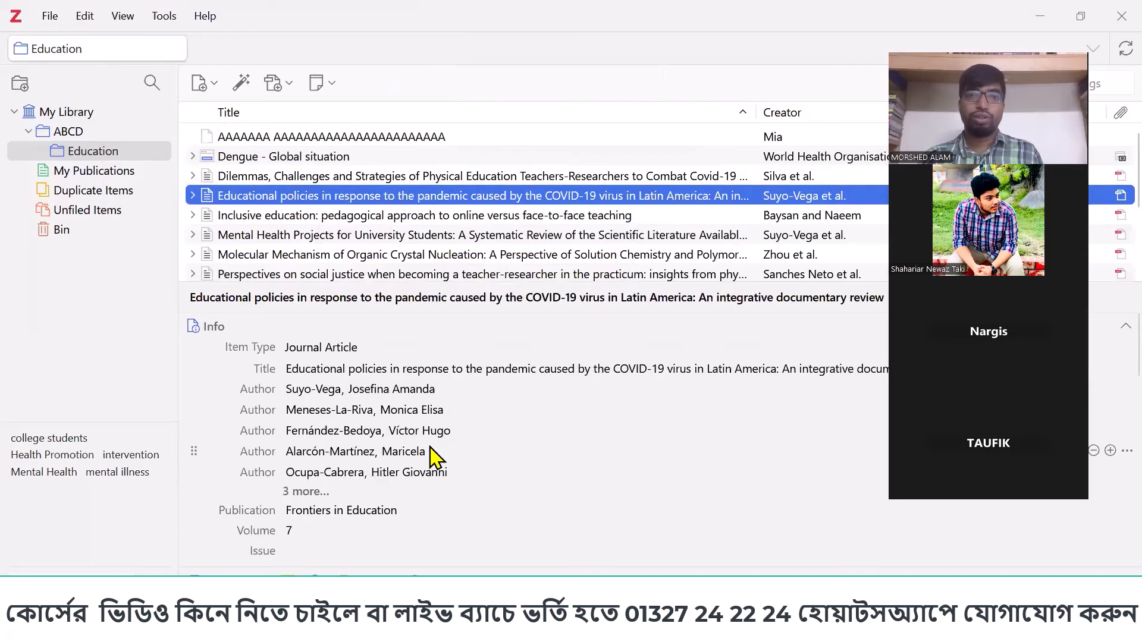
pyautogui.scroll(-1, 367, 378)
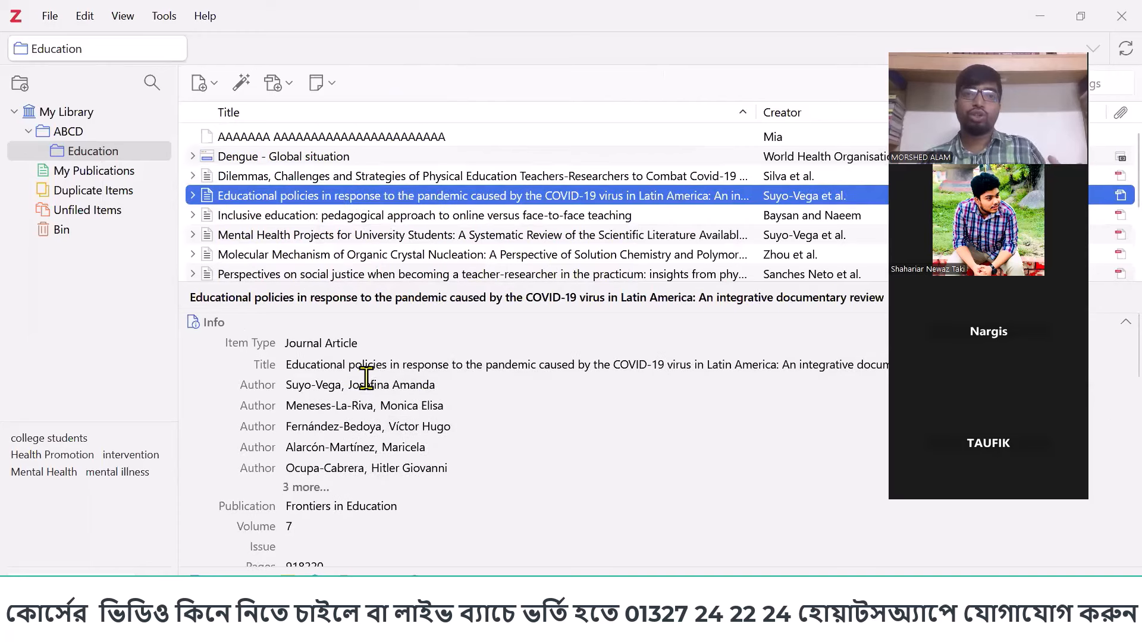
pyautogui.scroll(-5, 367, 378)
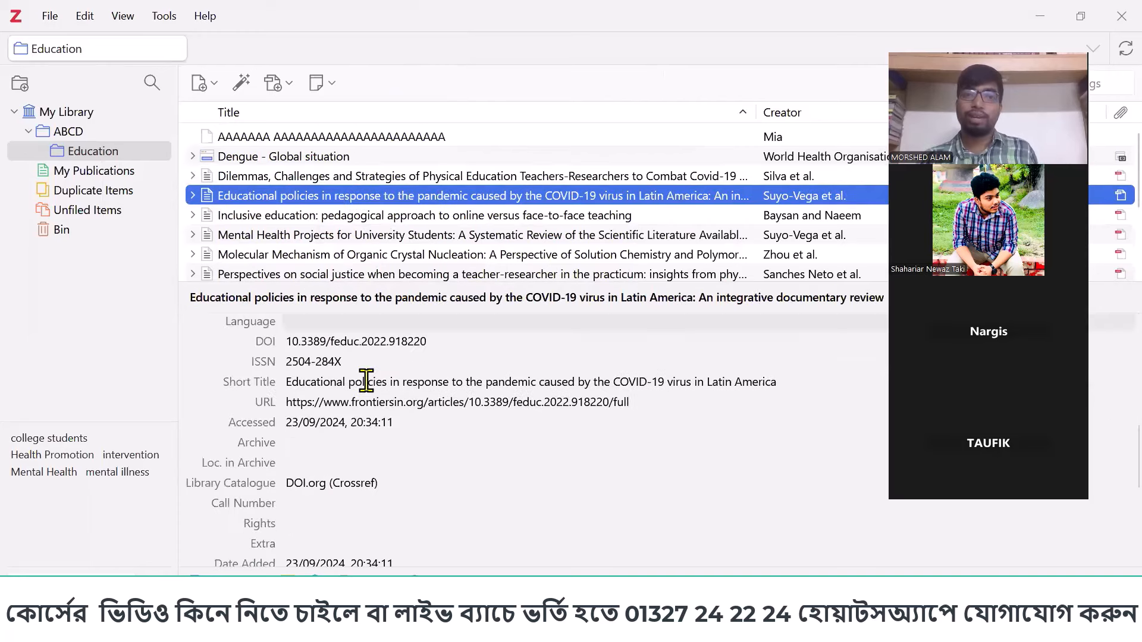
# - Switch back to Standard View and set the item density to Comfortable
pyautogui.click(163, 17)
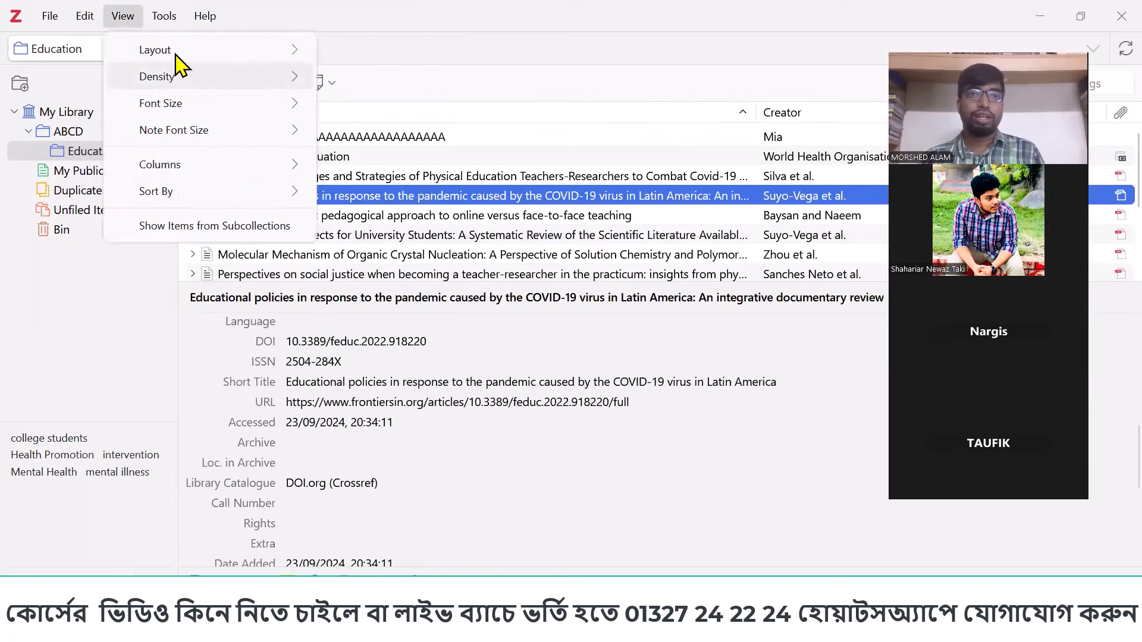
pyautogui.click(356, 60)
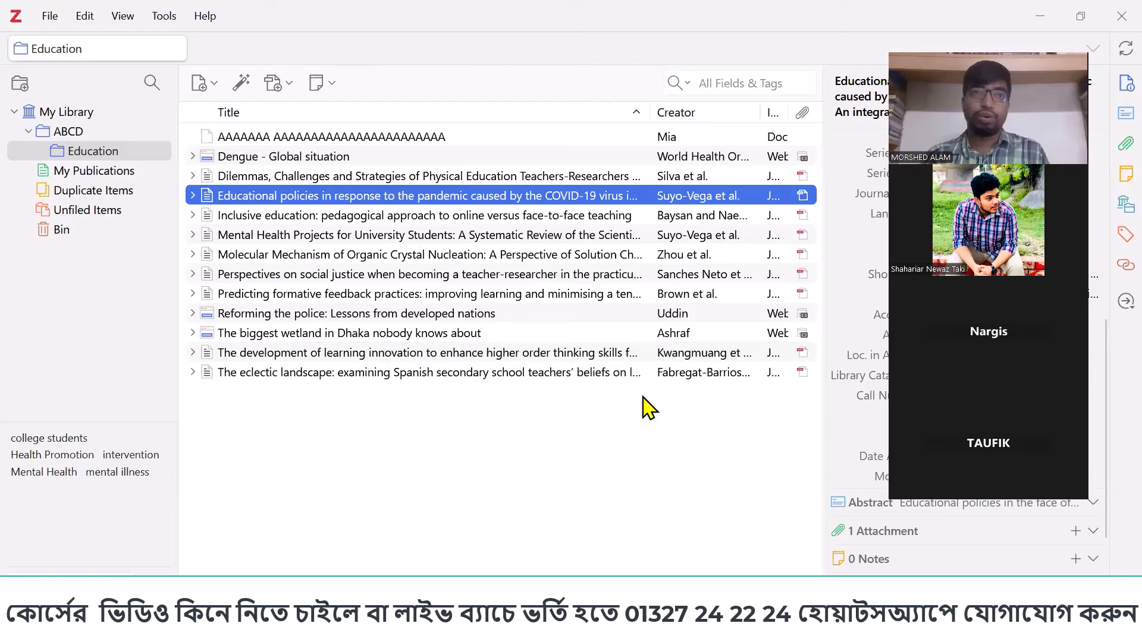
pyautogui.click(114, 20)
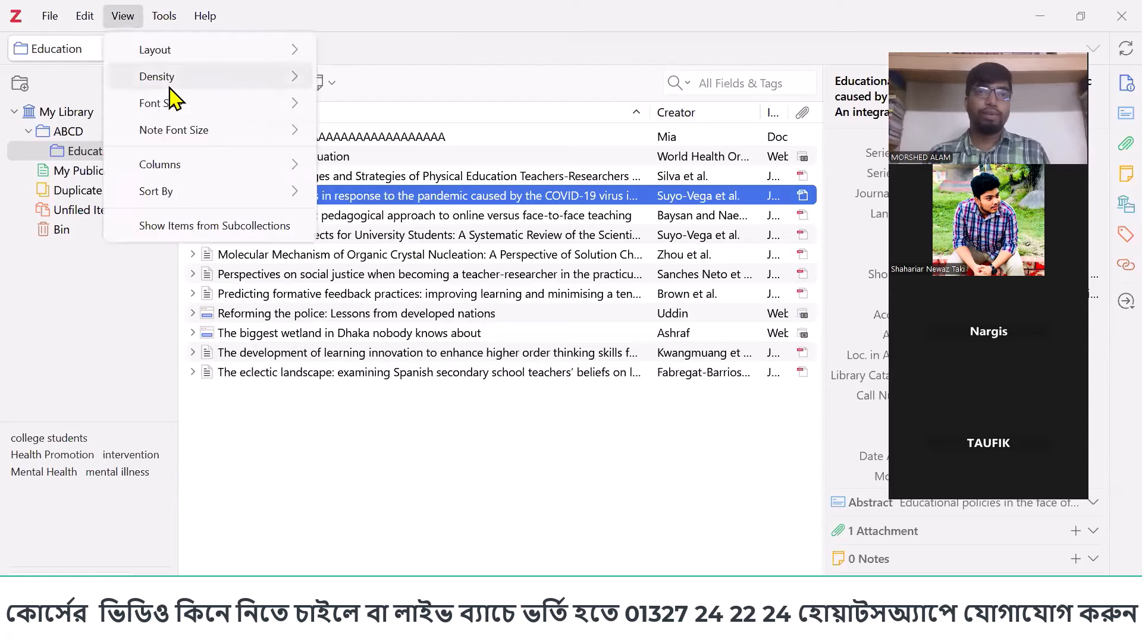
pyautogui.moveTo(173, 83)
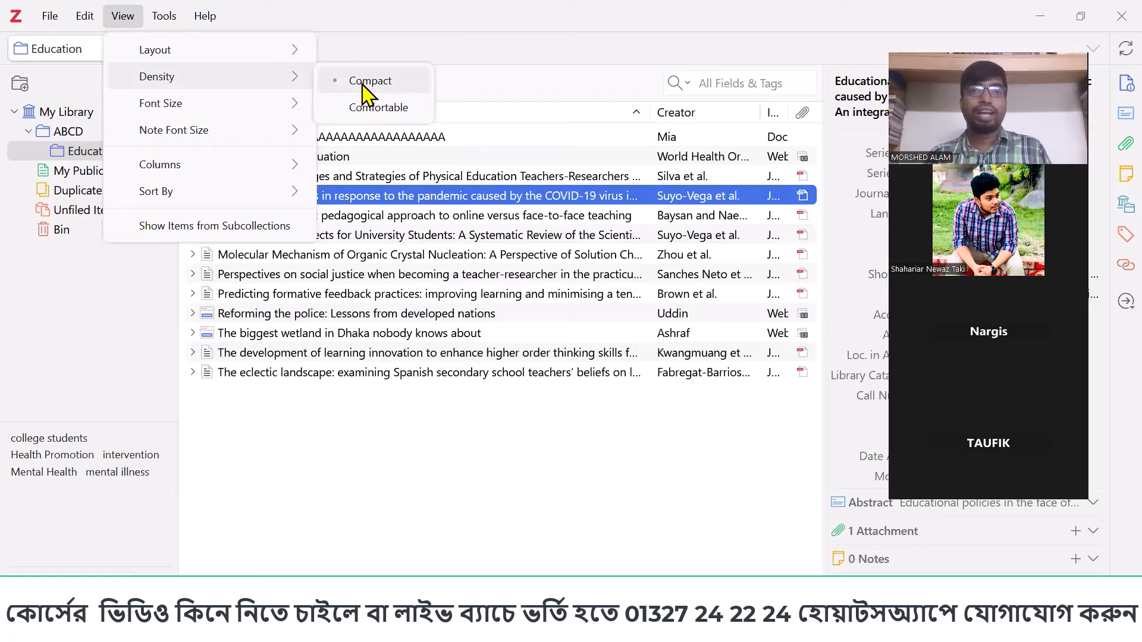
pyautogui.click(377, 108)
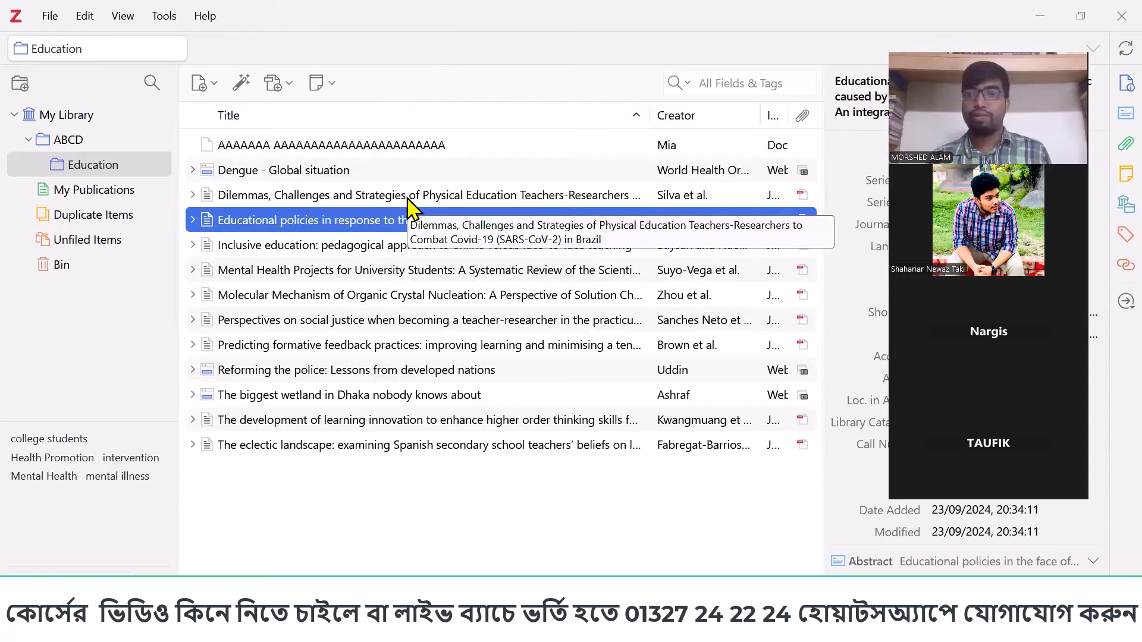
# - Make the interface font size bigger via View > Font Size
pyautogui.click(122, 18)
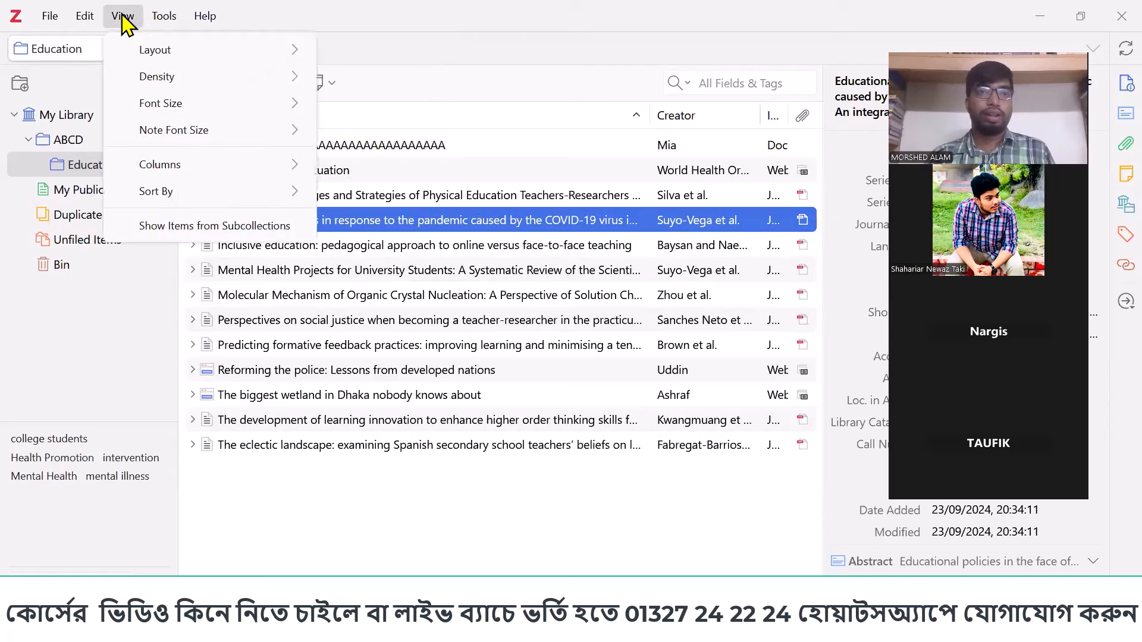
pyautogui.moveTo(169, 106)
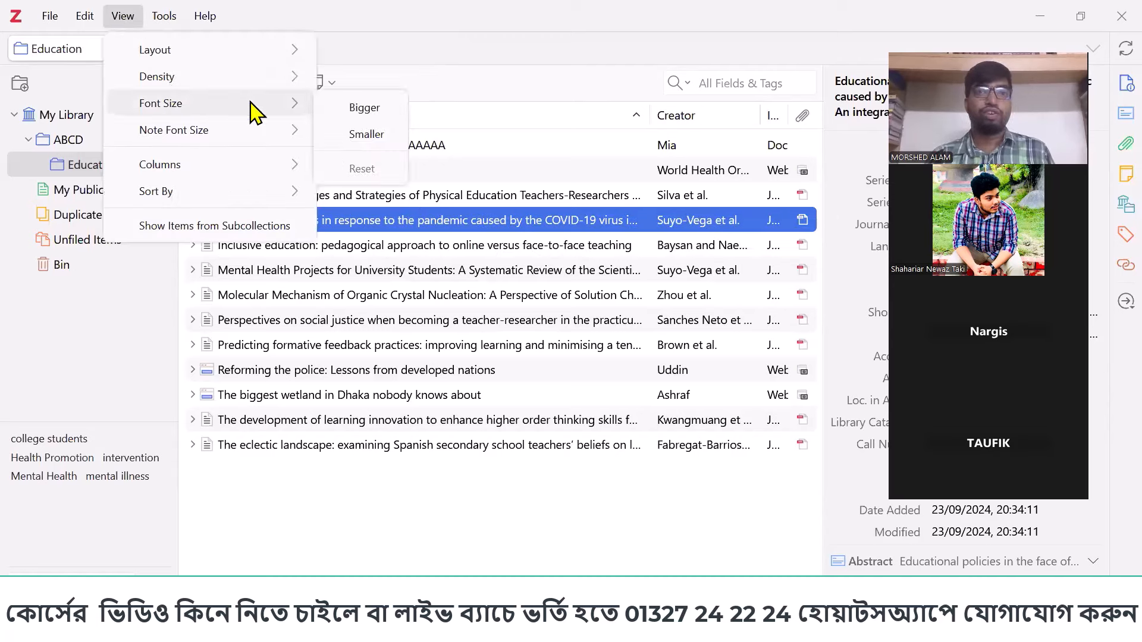
pyautogui.click(359, 113)
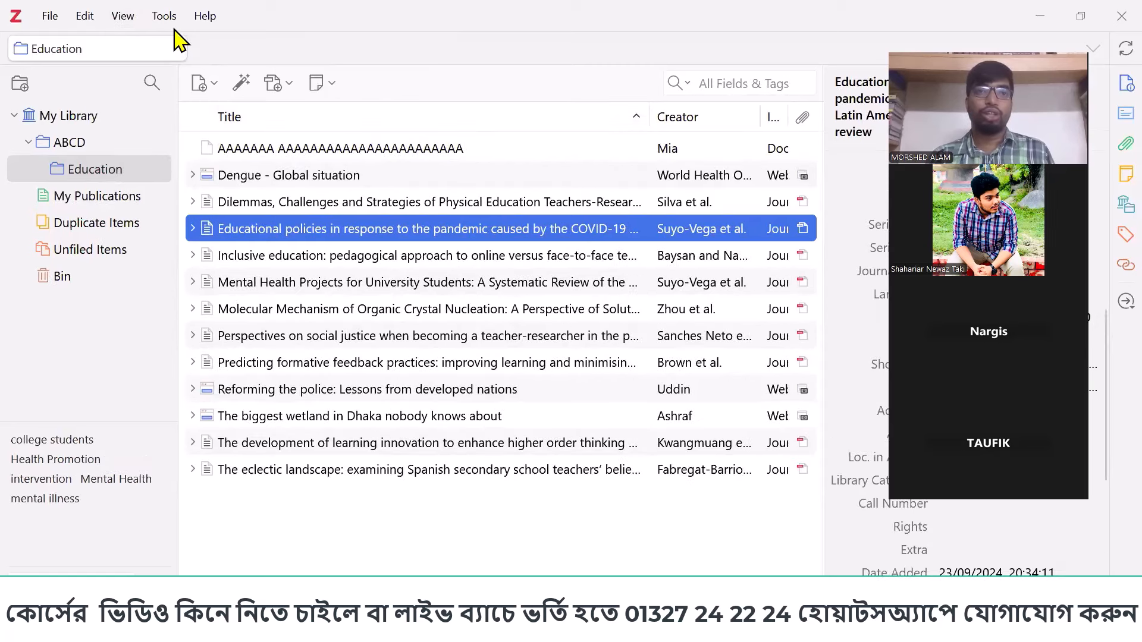
# - Look over the View > Columns choices and close them without changes
pyautogui.click(130, 18)
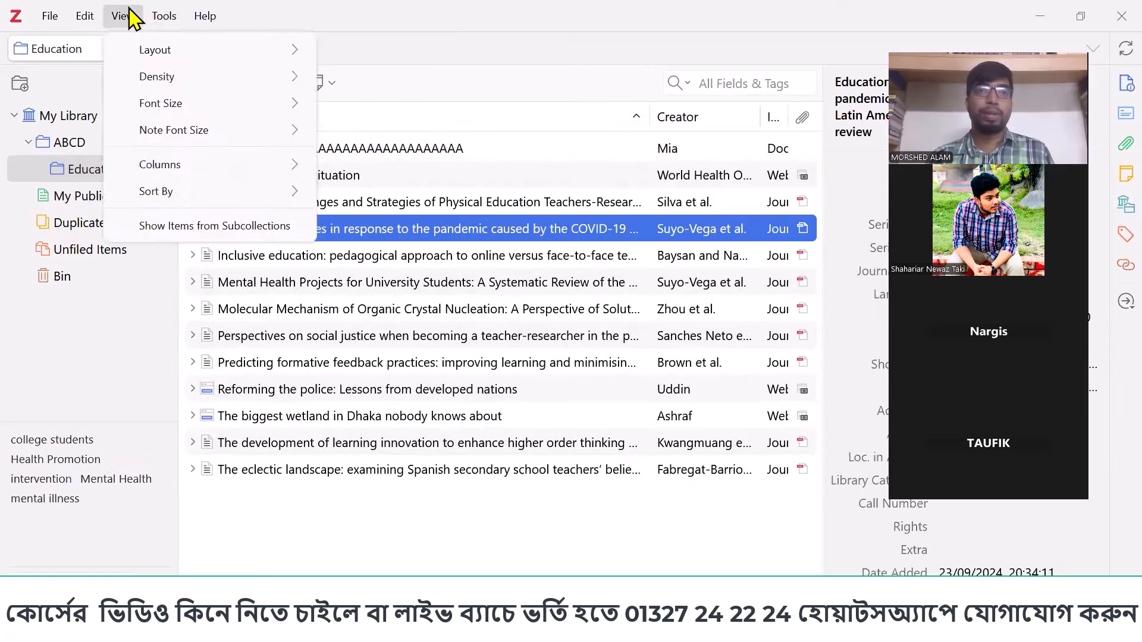
pyautogui.moveTo(185, 163)
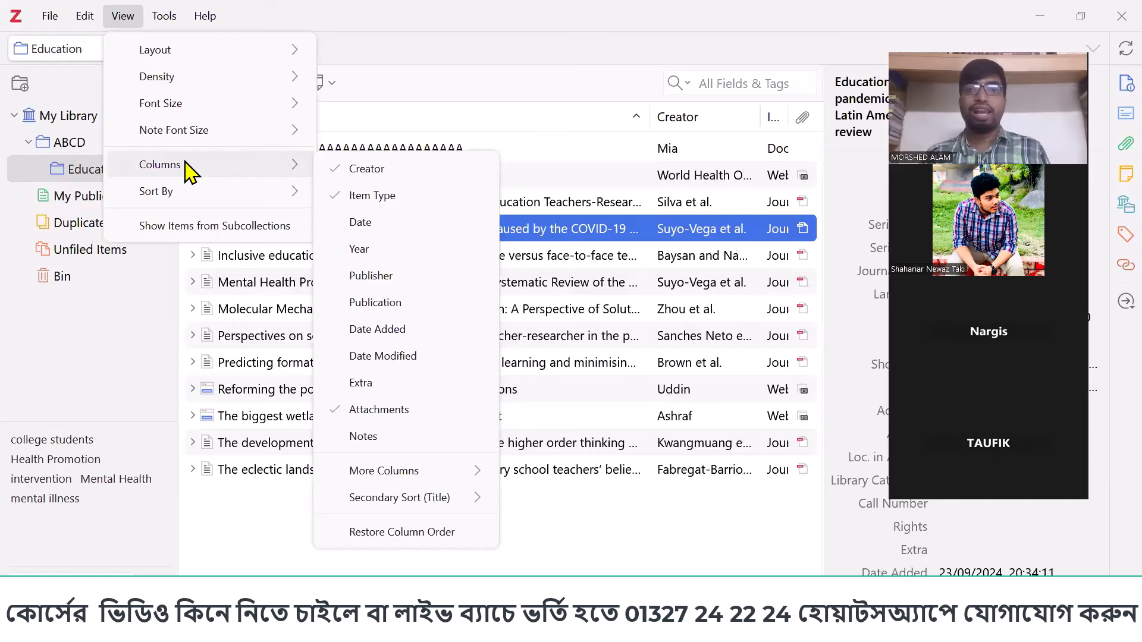
pyautogui.click(469, 75)
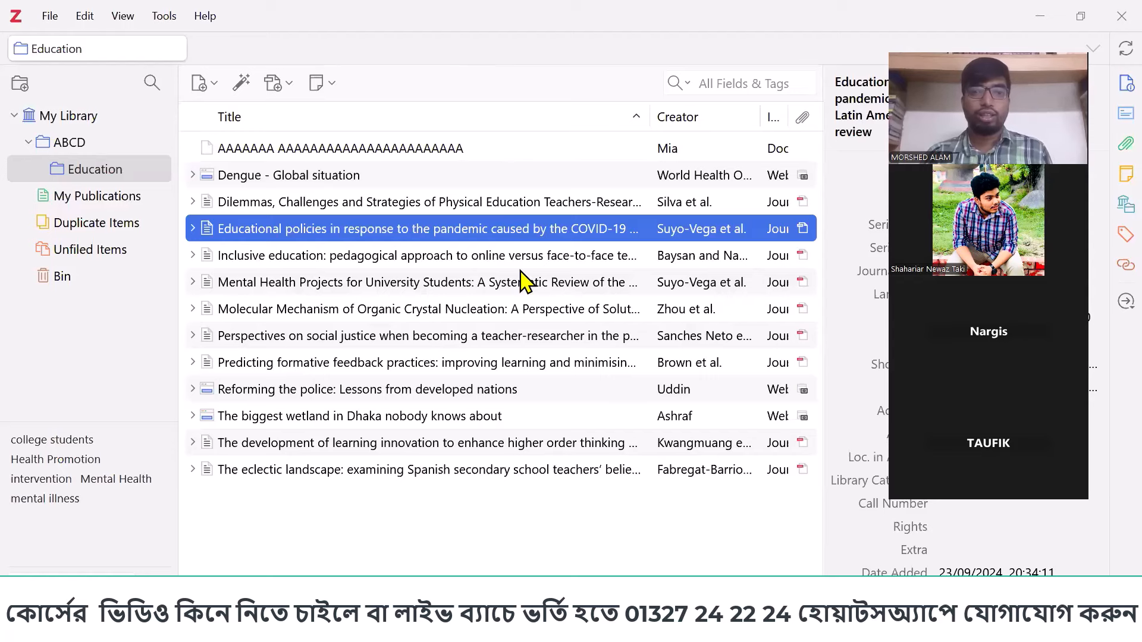
# - Sort the list by Creator, then by Item Type, and drag the splitter to widen it
pyautogui.click(682, 120)
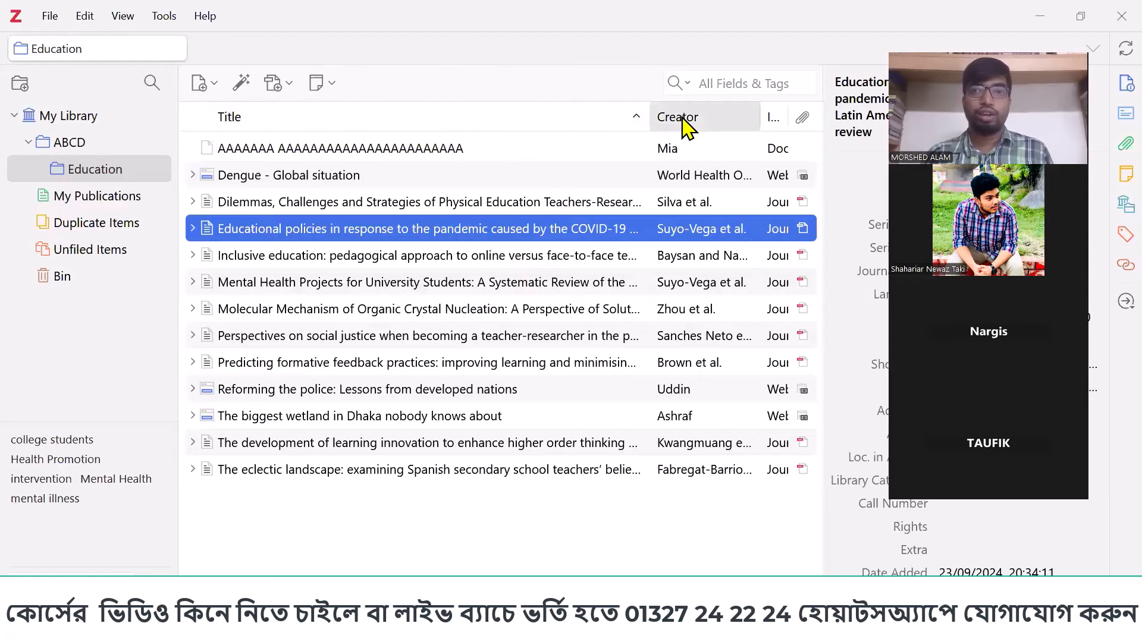
pyautogui.click(775, 119)
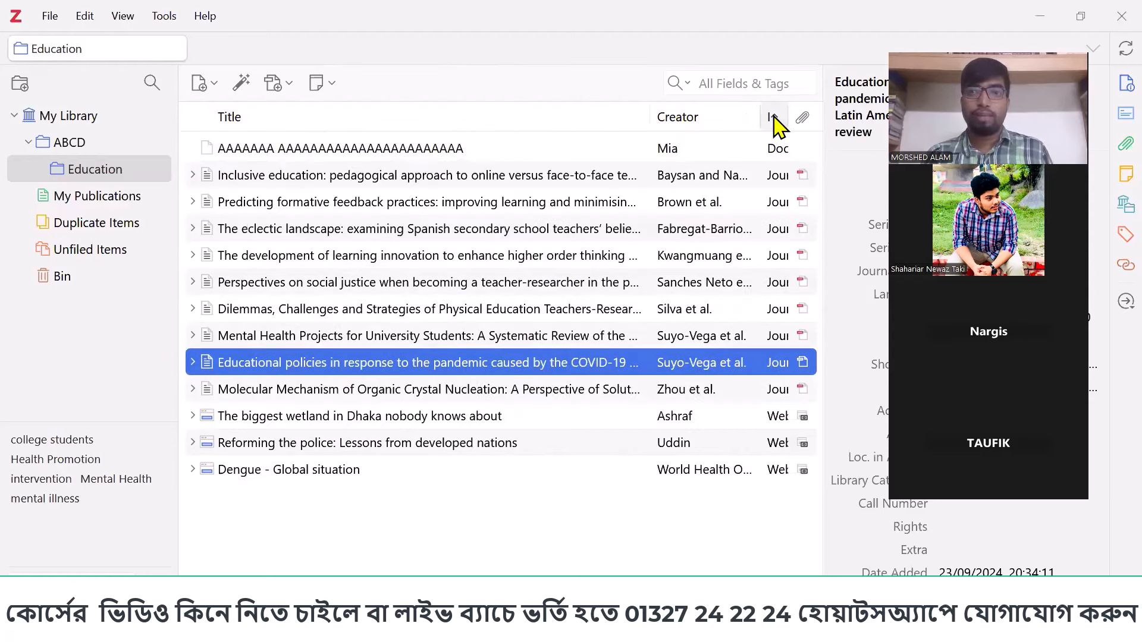
pyautogui.moveTo(824, 107); pyautogui.dragTo(851, 100)
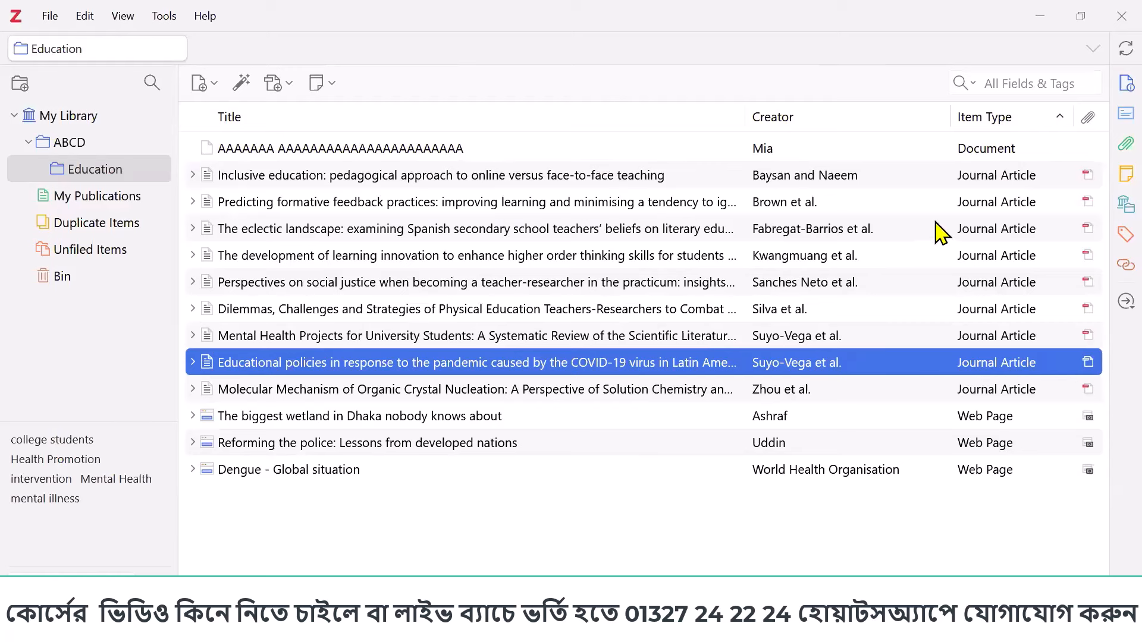
# - Add a Year column to the Education item list
pyautogui.click(153, 18)
pyautogui.moveTo(120, 14)
pyautogui.moveTo(177, 127)
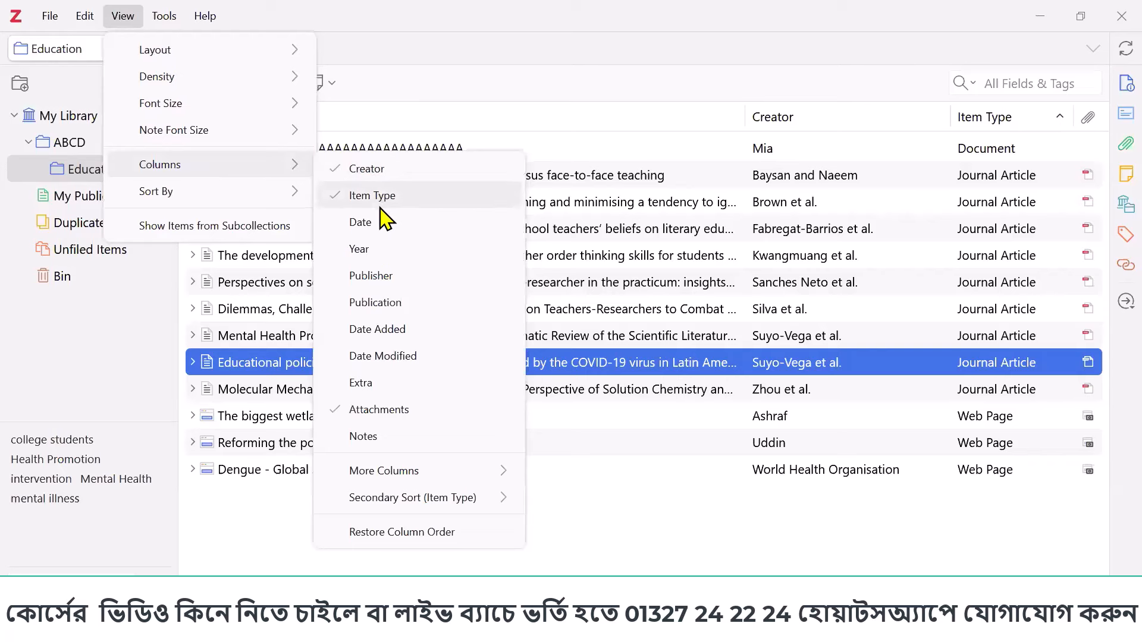
pyautogui.click(359, 249)
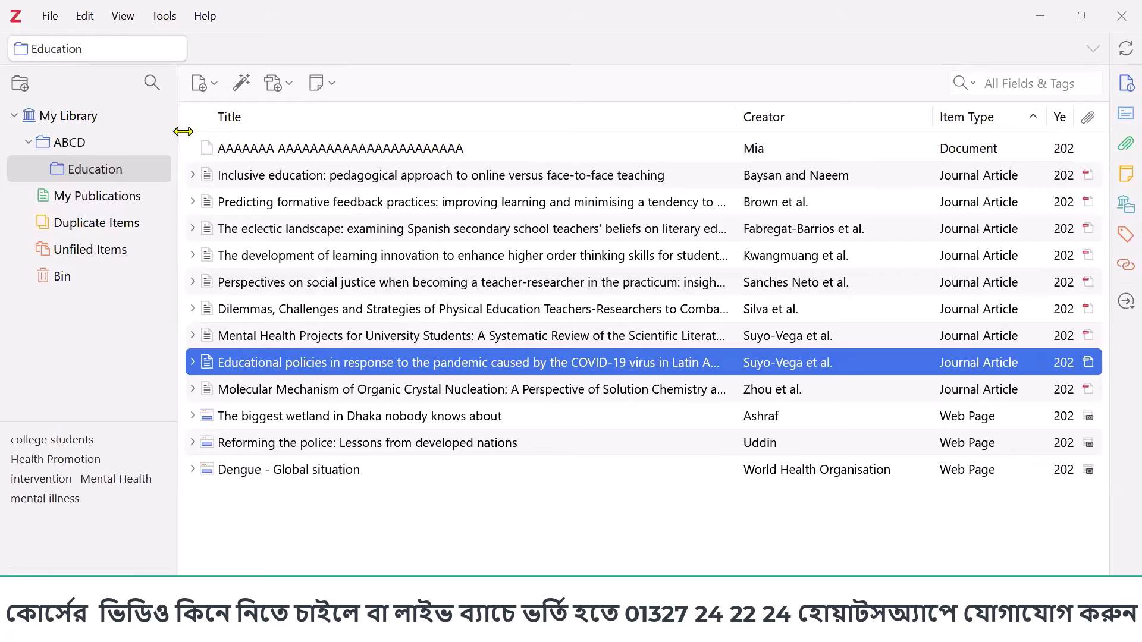
# - Collapse the collections pane and set the list font size to Smaller
pyautogui.moveTo(179, 132); pyautogui.dragTo(161, 130)
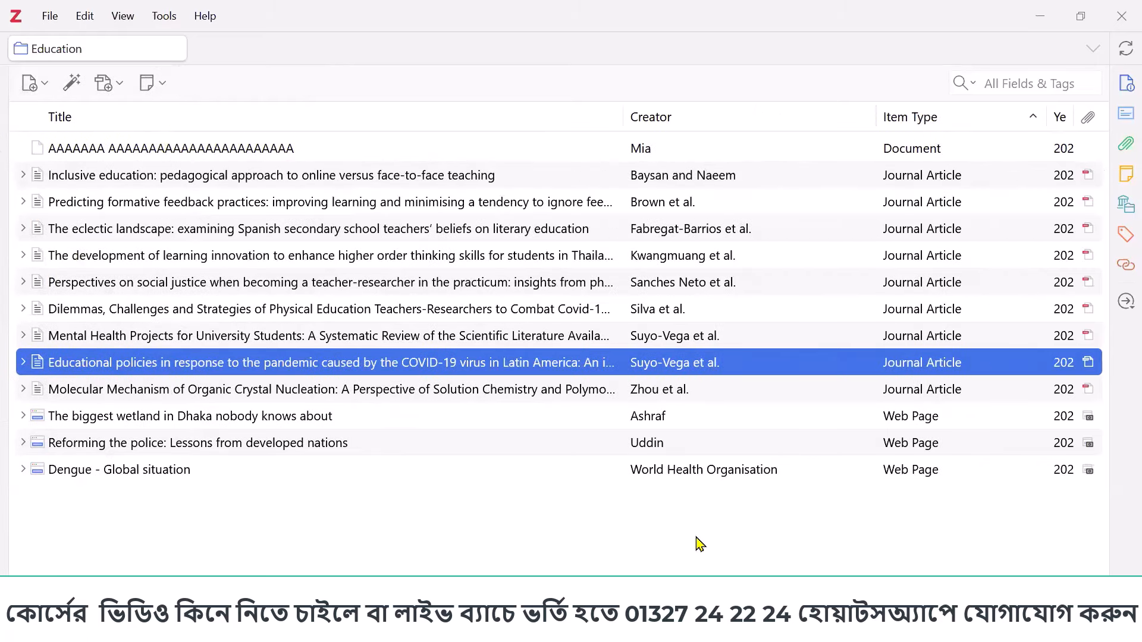
pyautogui.click(160, 18)
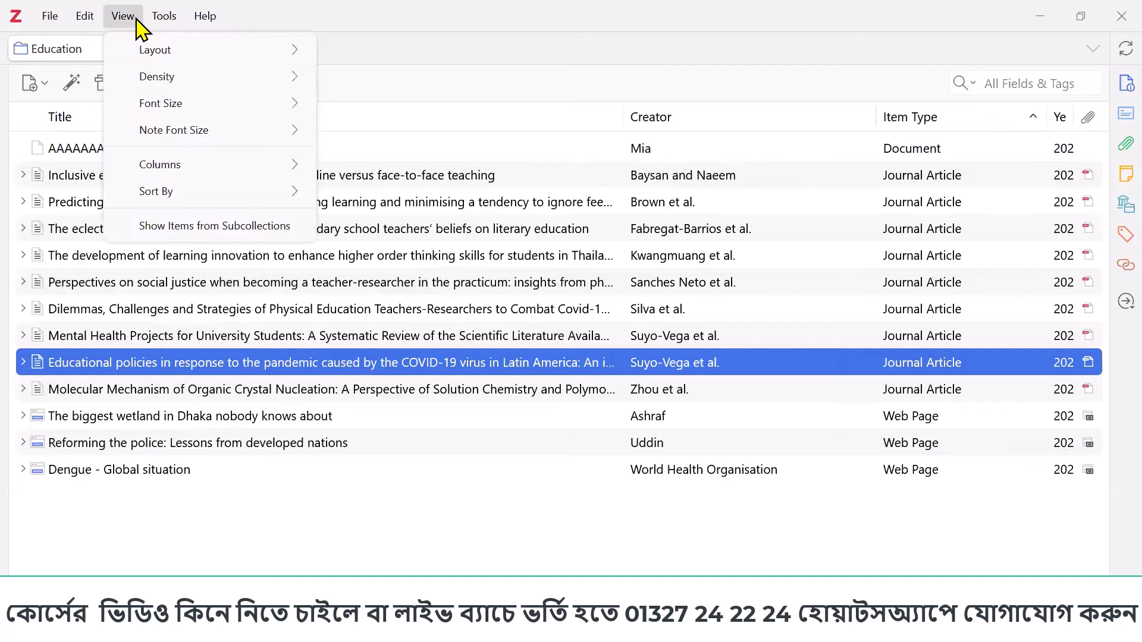
pyautogui.moveTo(172, 107)
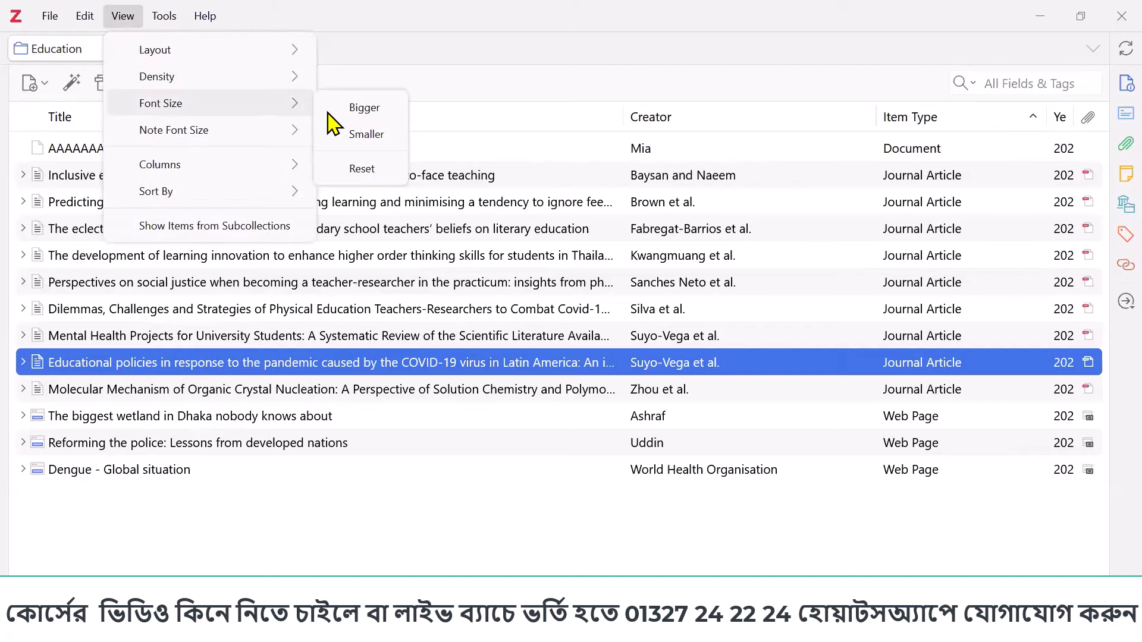
pyautogui.click(377, 132)
# - Switch Zotero to the Stacked View layout
pyautogui.click(164, 18)
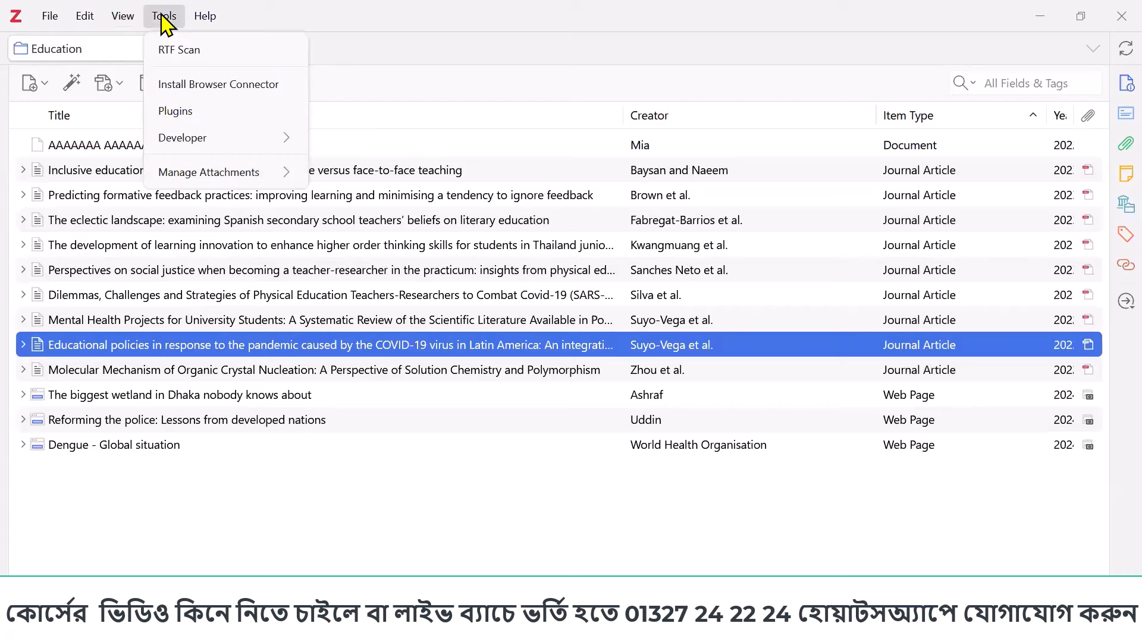
pyautogui.moveTo(123, 18)
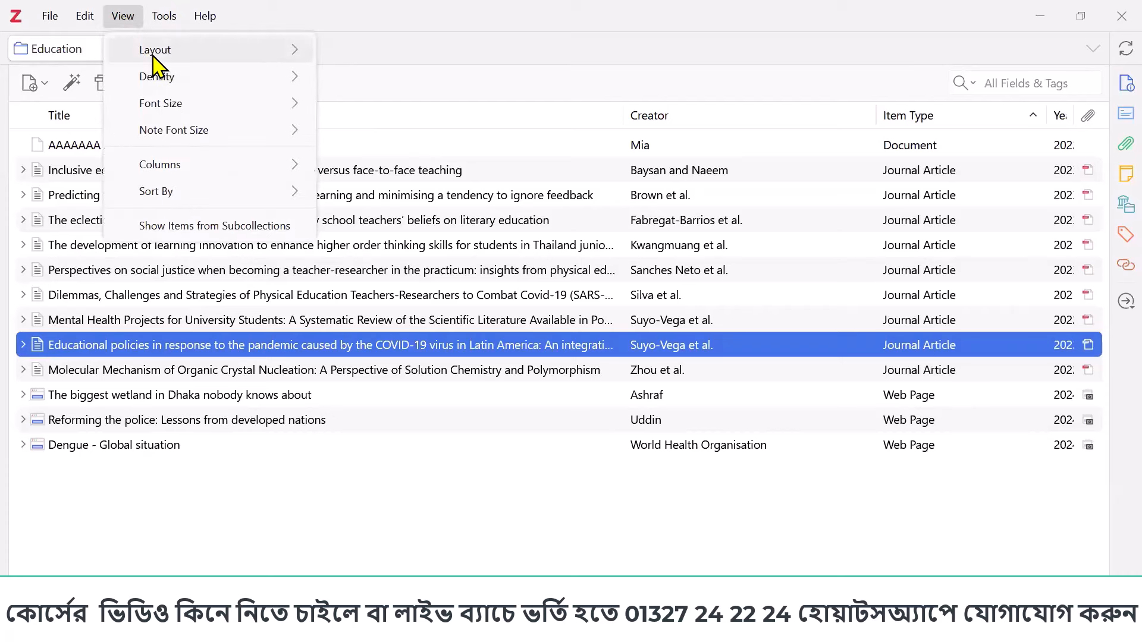
pyautogui.moveTo(154, 57)
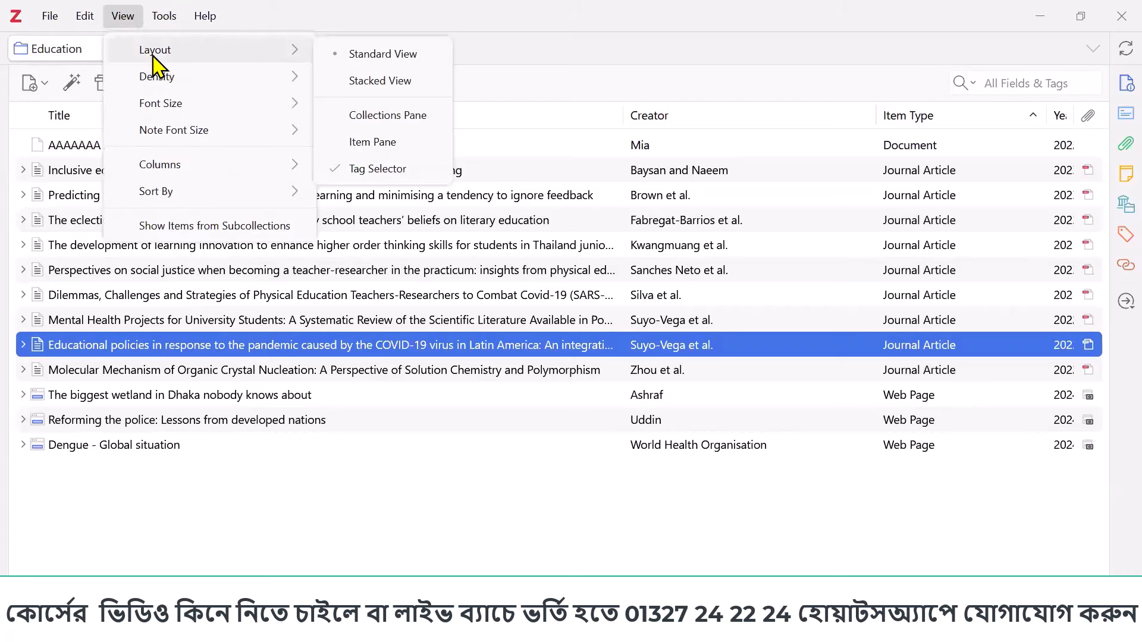
pyautogui.click(383, 85)
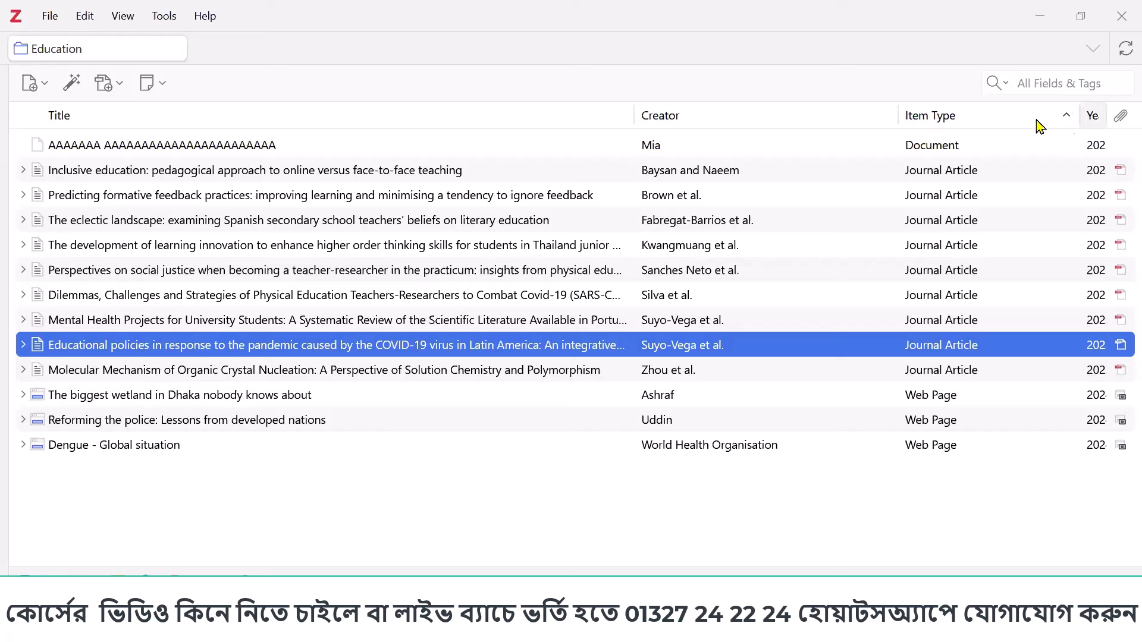
# - Add a Publisher column to the Education item list
pyautogui.click(163, 18)
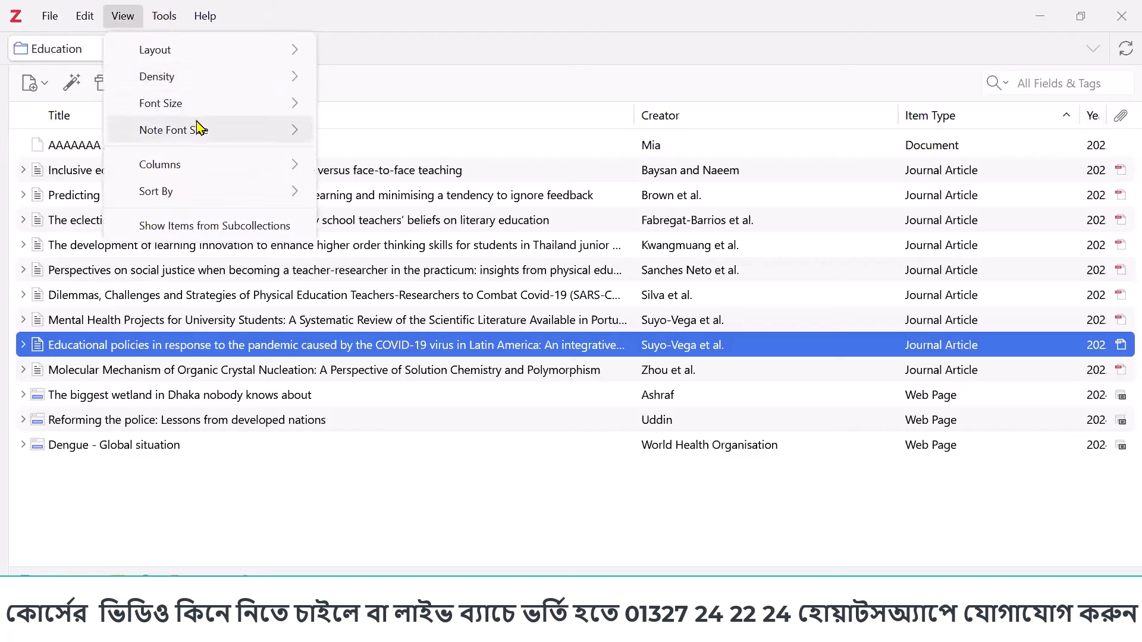
pyautogui.moveTo(216, 164)
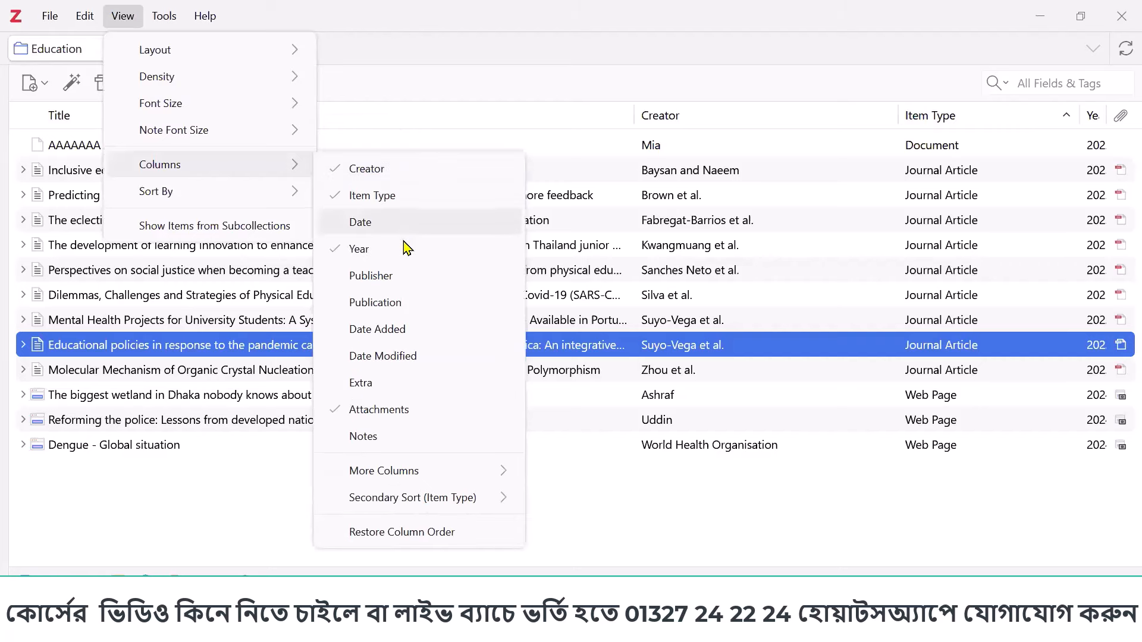
pyautogui.click(390, 278)
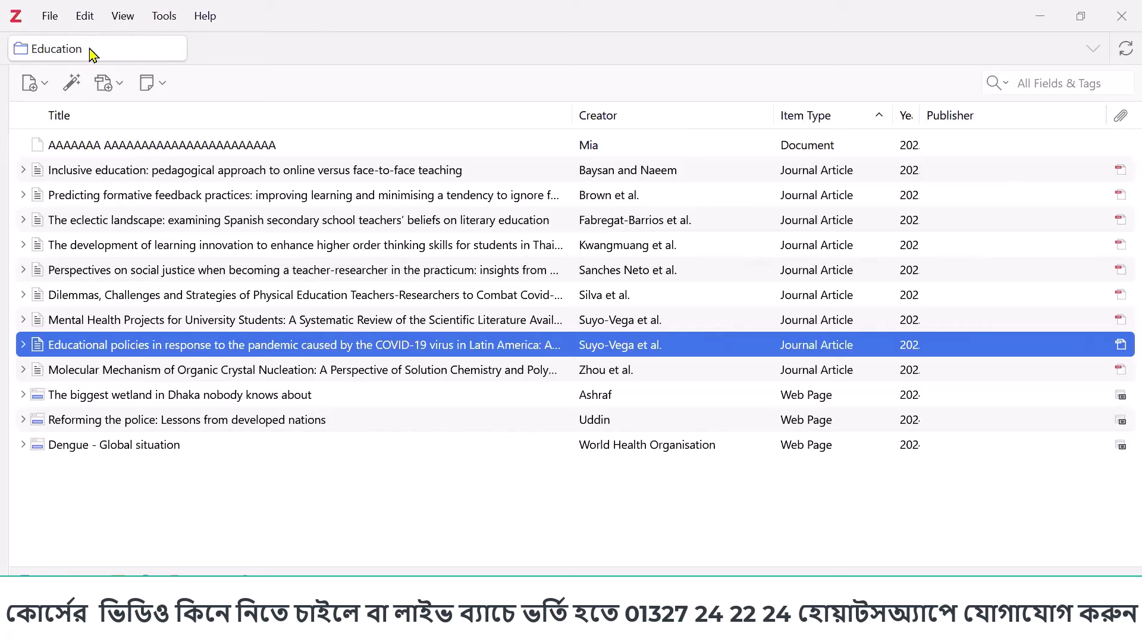
# - Remove the Publisher and Year columns from the item list
pyautogui.click(158, 22)
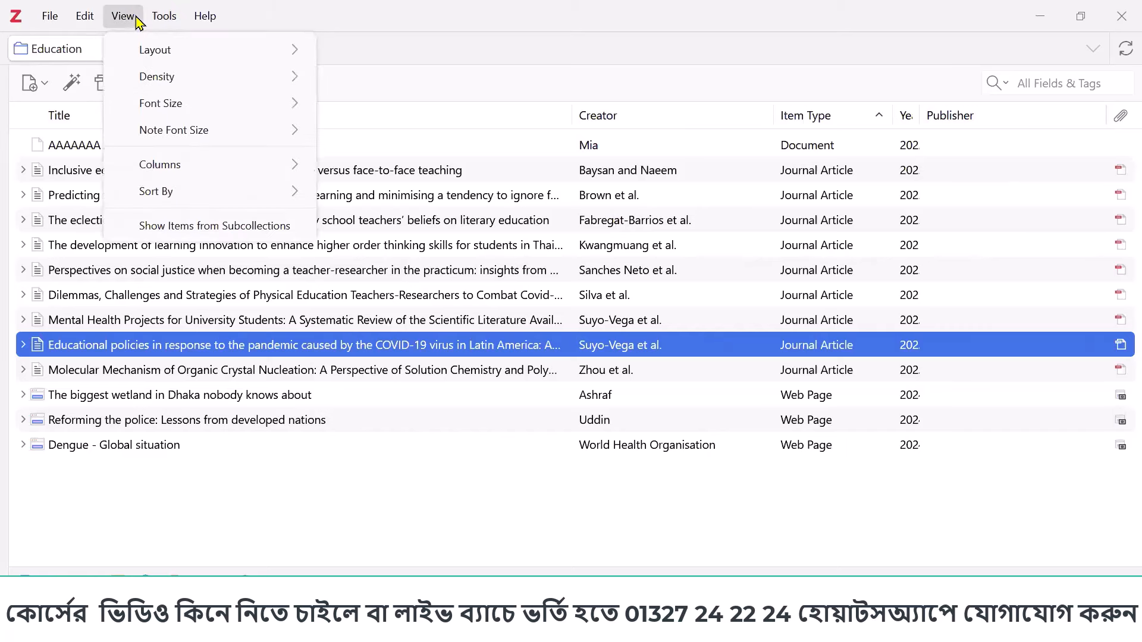
pyautogui.moveTo(191, 163)
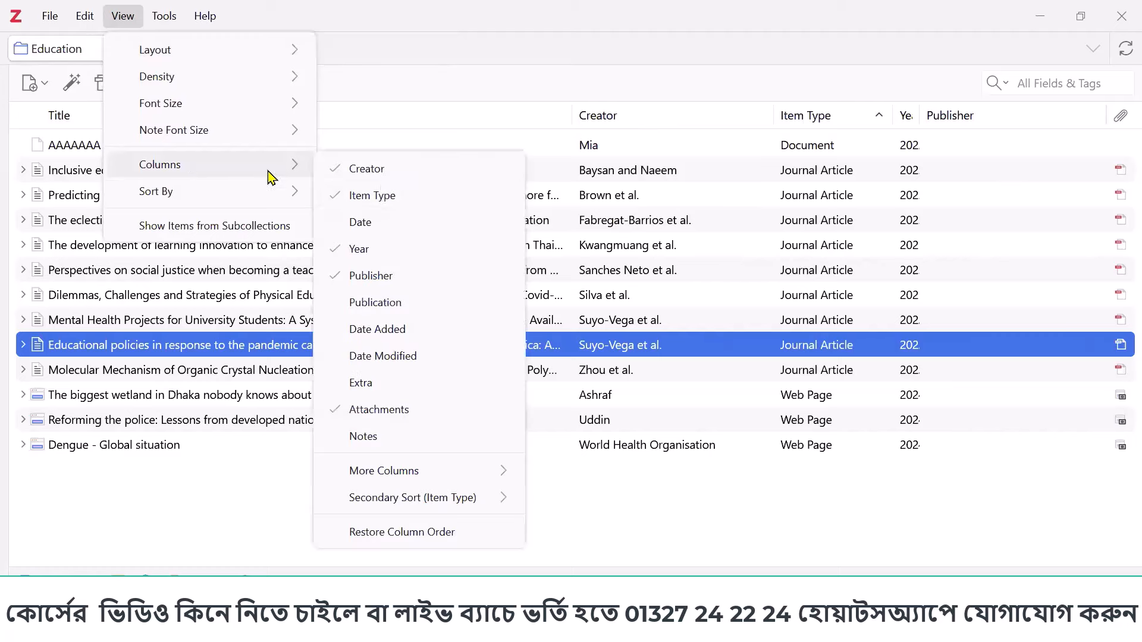
pyautogui.click(379, 277)
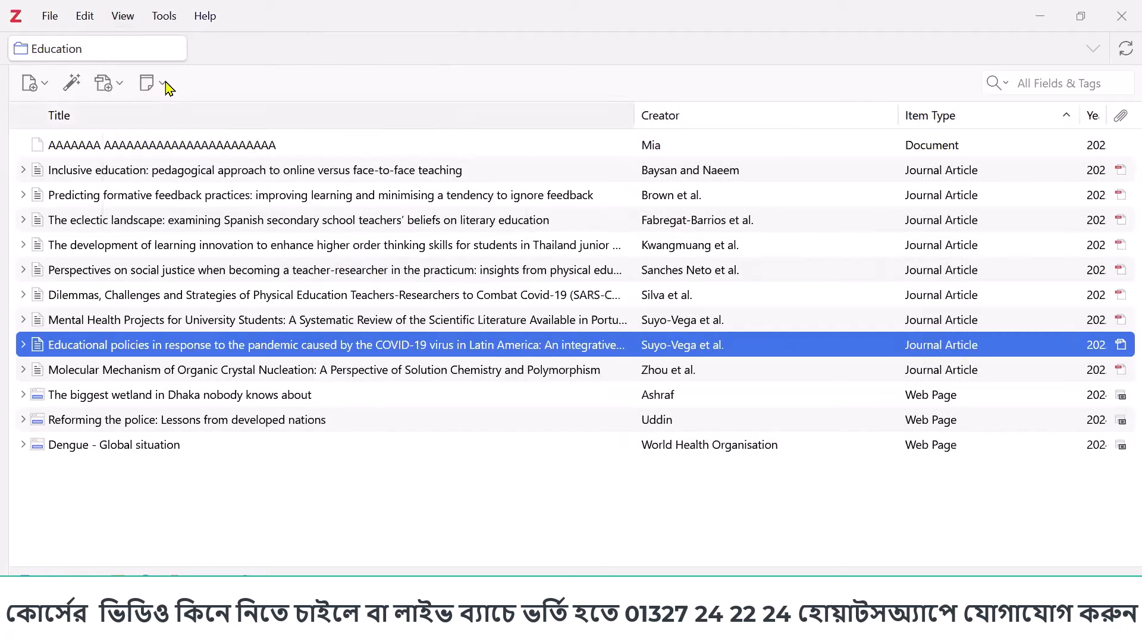
pyautogui.click(169, 24)
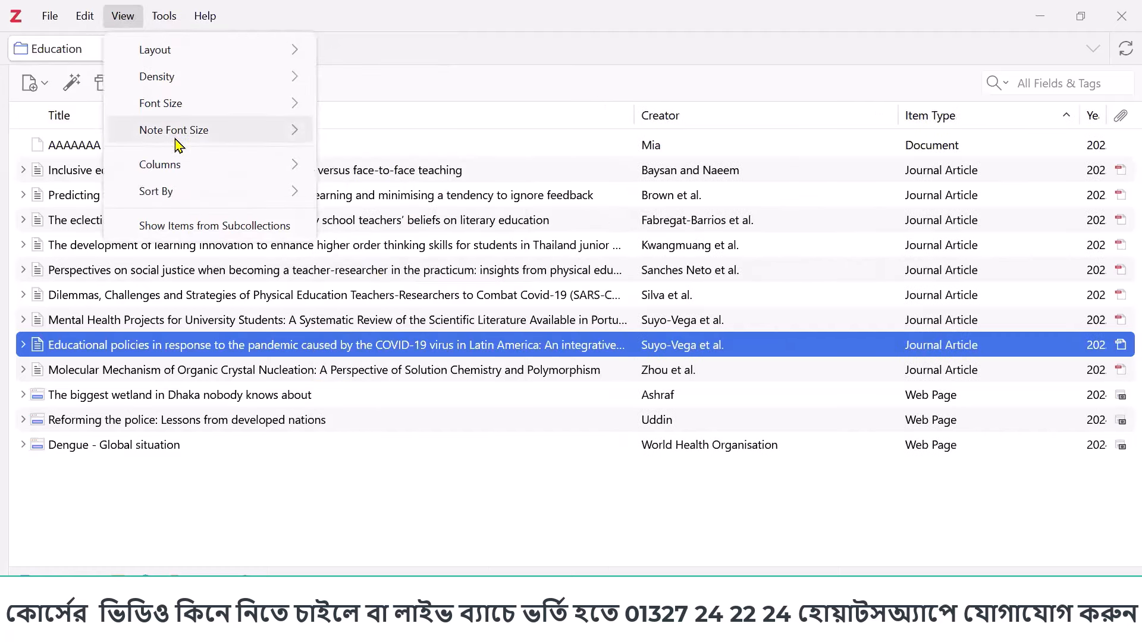
pyautogui.moveTo(193, 170)
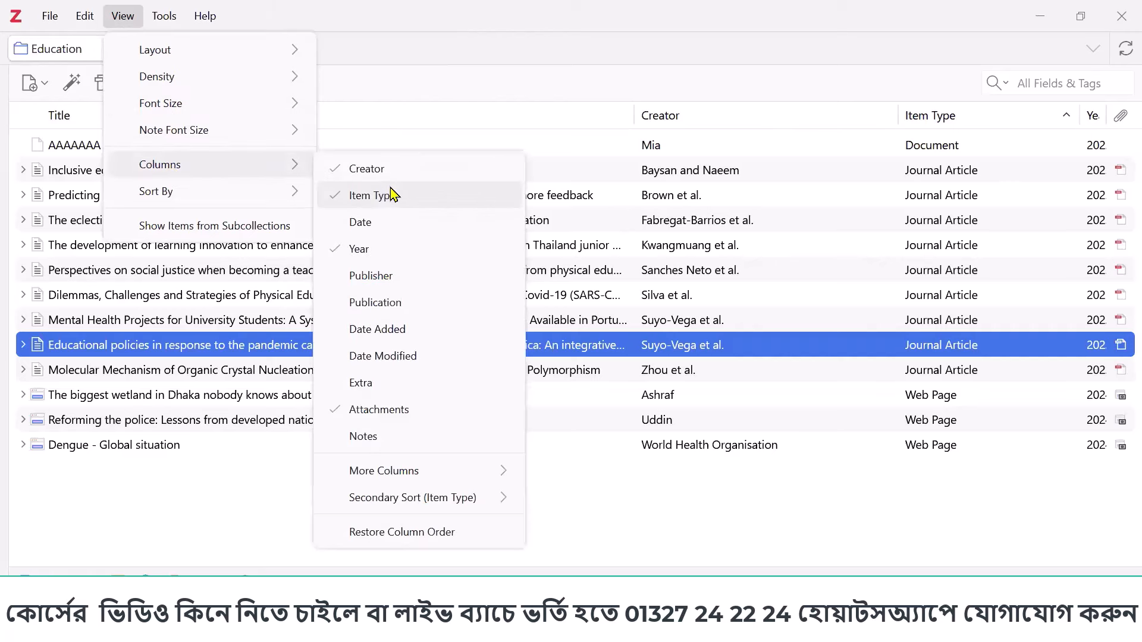
pyautogui.click(373, 248)
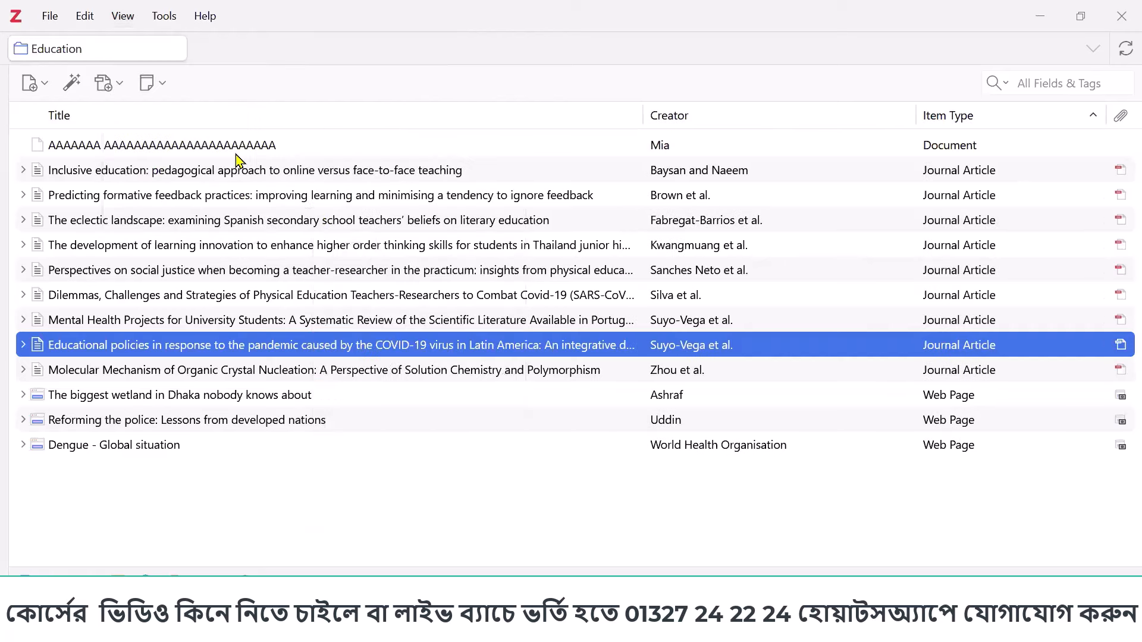
# - Sort the items alphabetically by Title and restore the collections pane
pyautogui.click(127, 19)
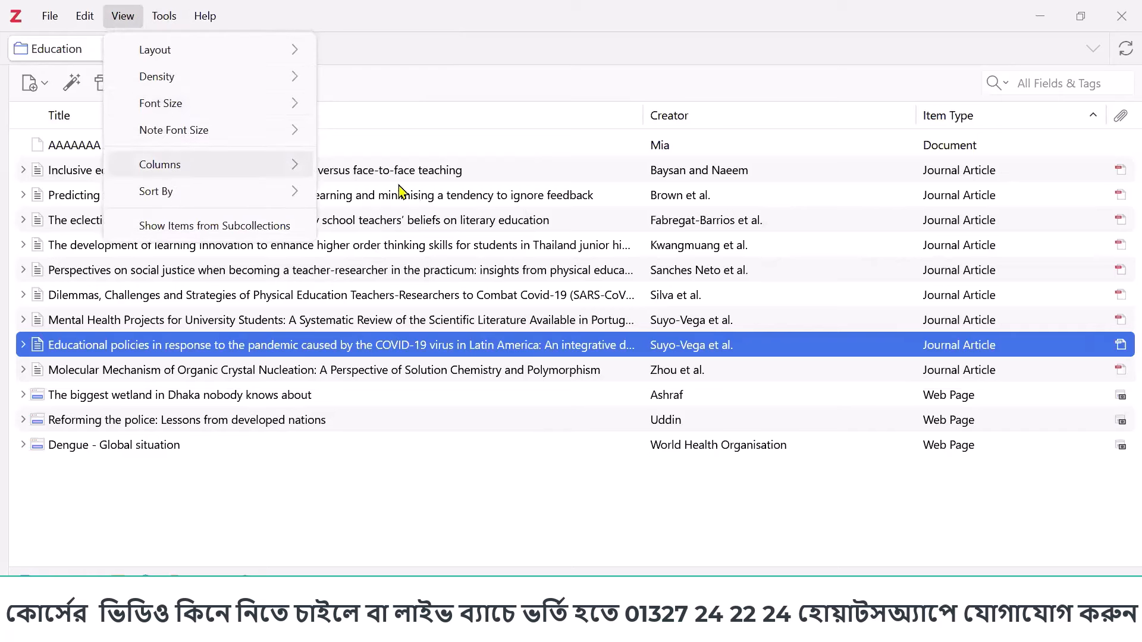
pyautogui.moveTo(179, 164)
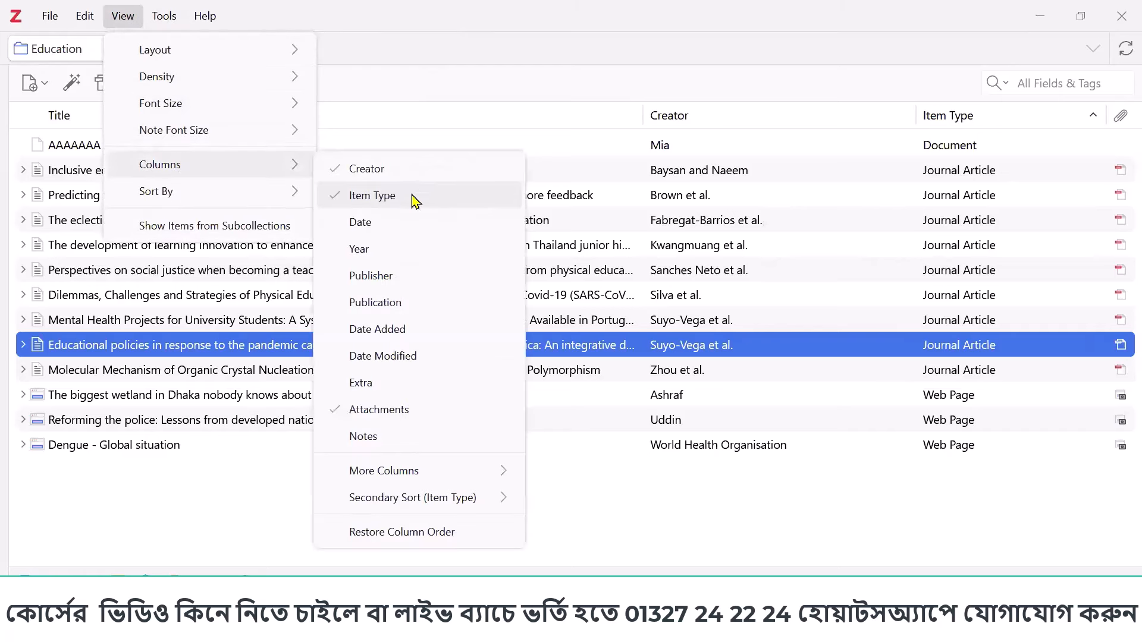
pyautogui.click(578, 127)
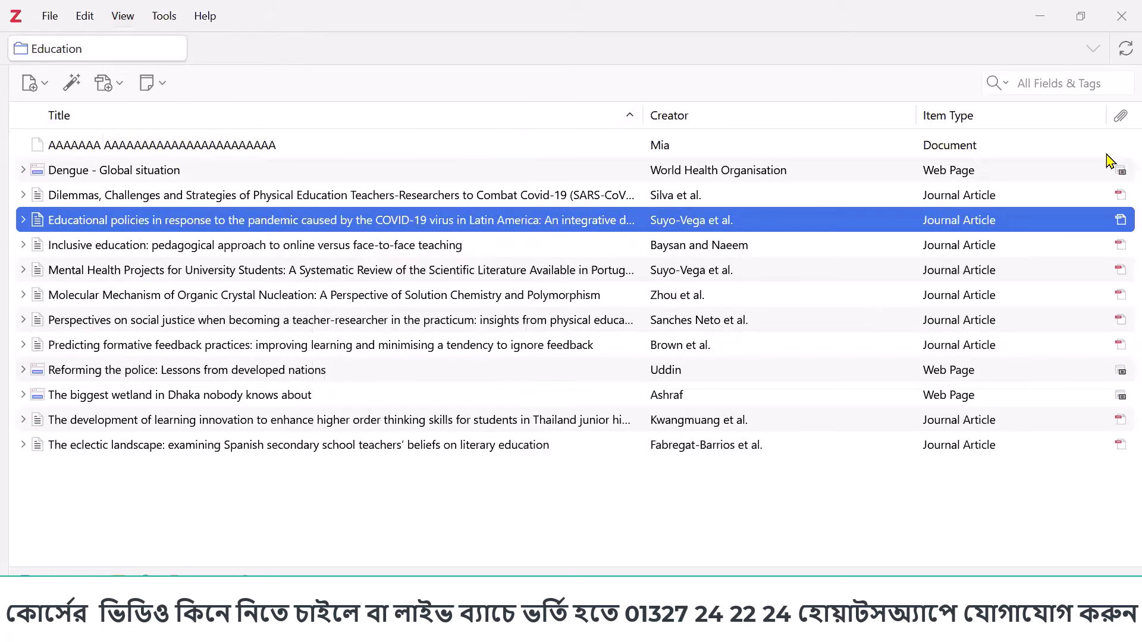
pyautogui.click(9, 147)
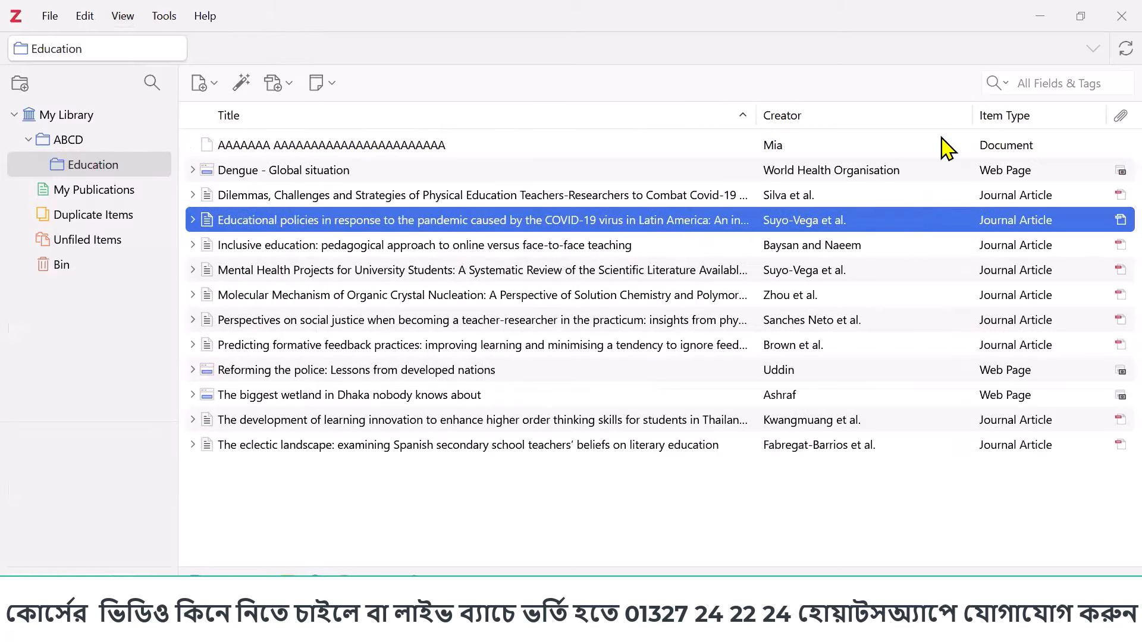
# - Open the COVID-19 educational policies article, then preview the Inclusive education article's PDF
pyautogui.doubleClick(557, 221)
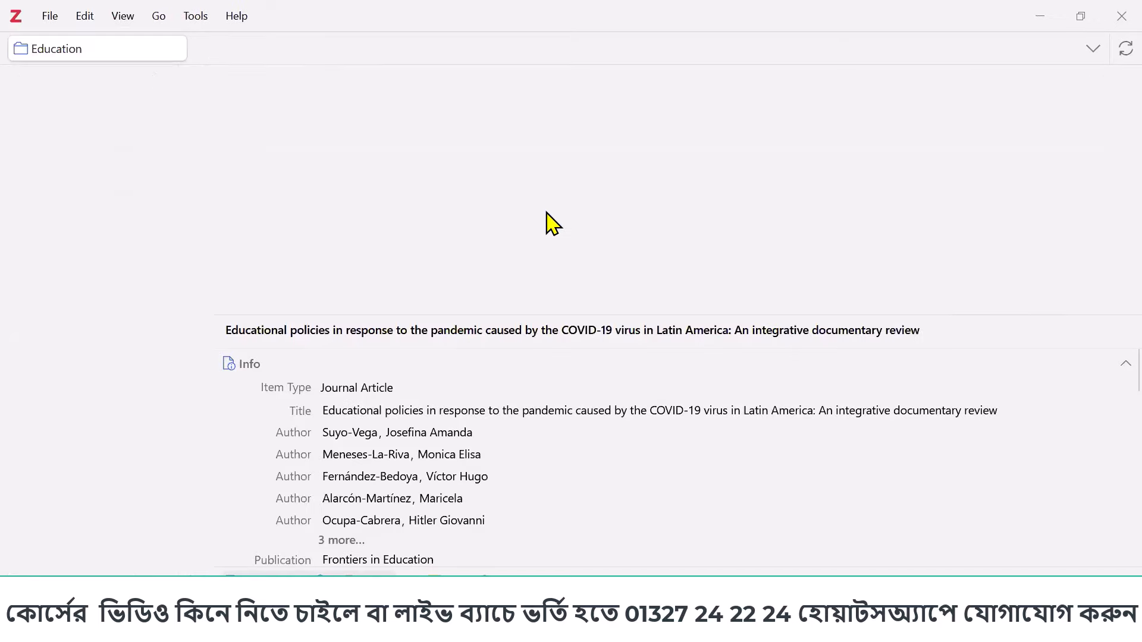
pyautogui.click(134, 56)
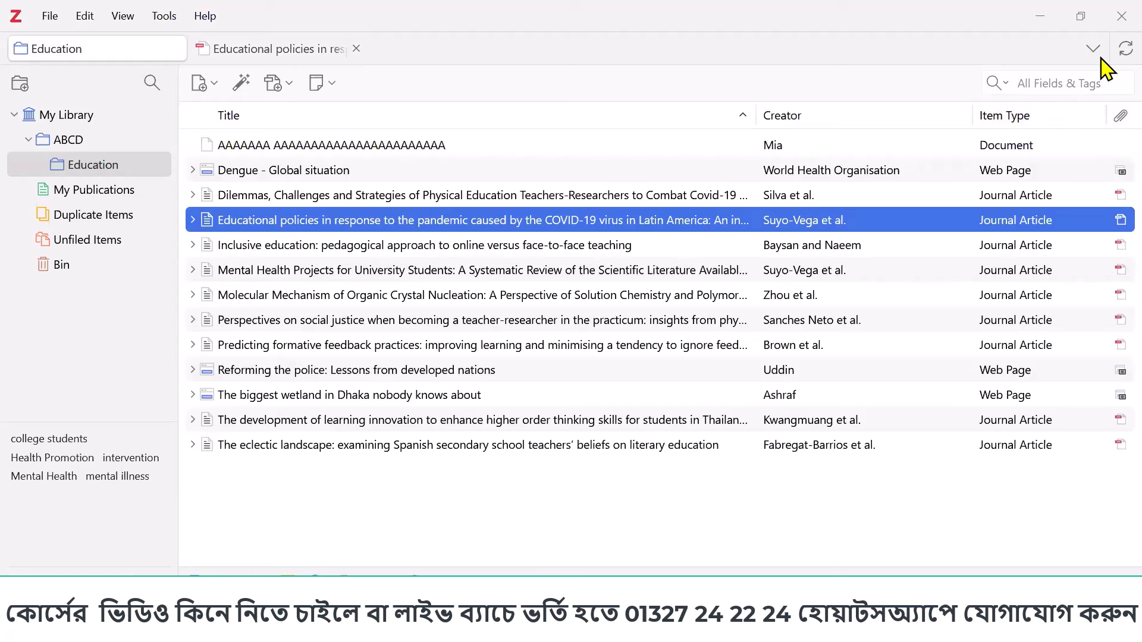
pyautogui.click(296, 249)
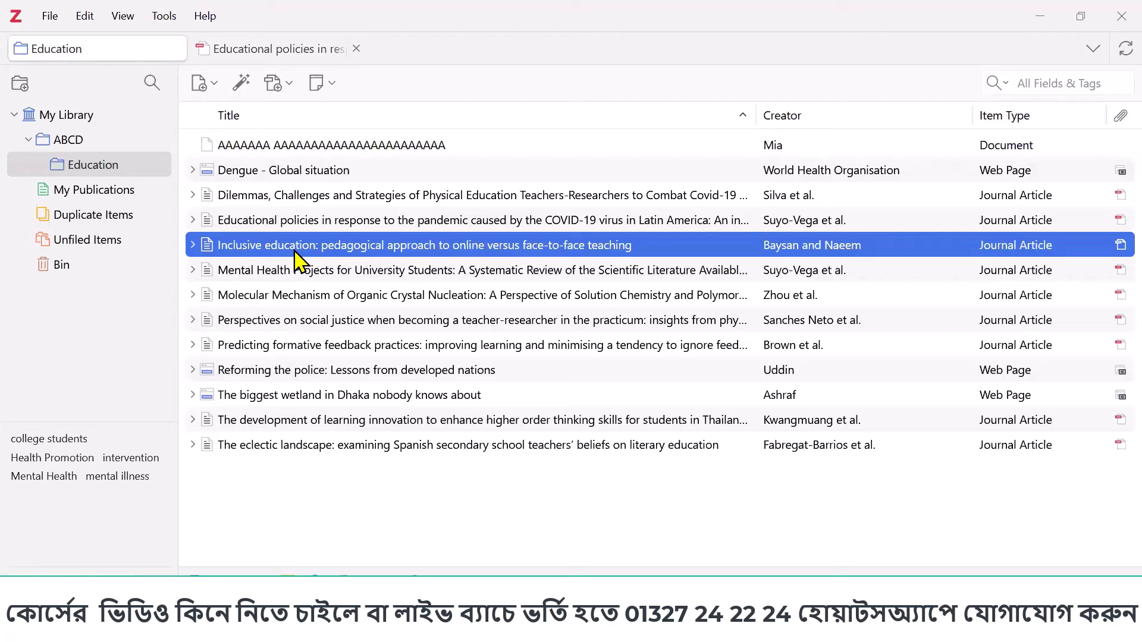
pyautogui.doubleClick(296, 251)
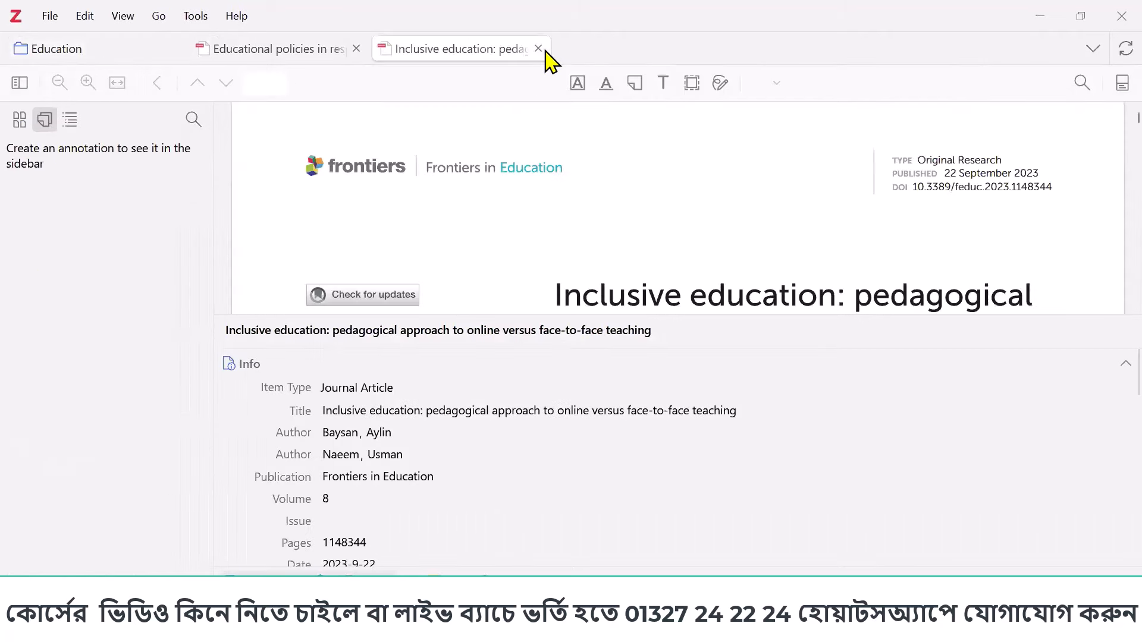
# - Close both article tabs and collapse the collections pane
pyautogui.click(538, 49)
pyautogui.click(356, 50)
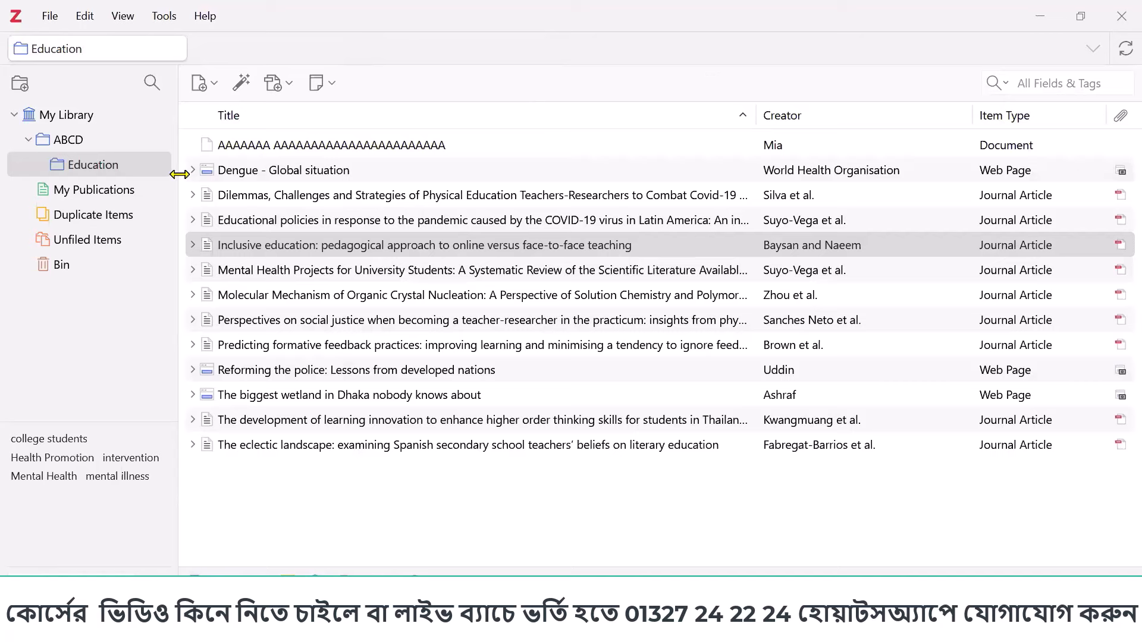
pyautogui.moveTo(178, 173); pyautogui.dragTo(151, 170)
# - Reopen the collections pane and remove the Item Type column, leaving Title, Creator and Attachments
pyautogui.click(510, 194)
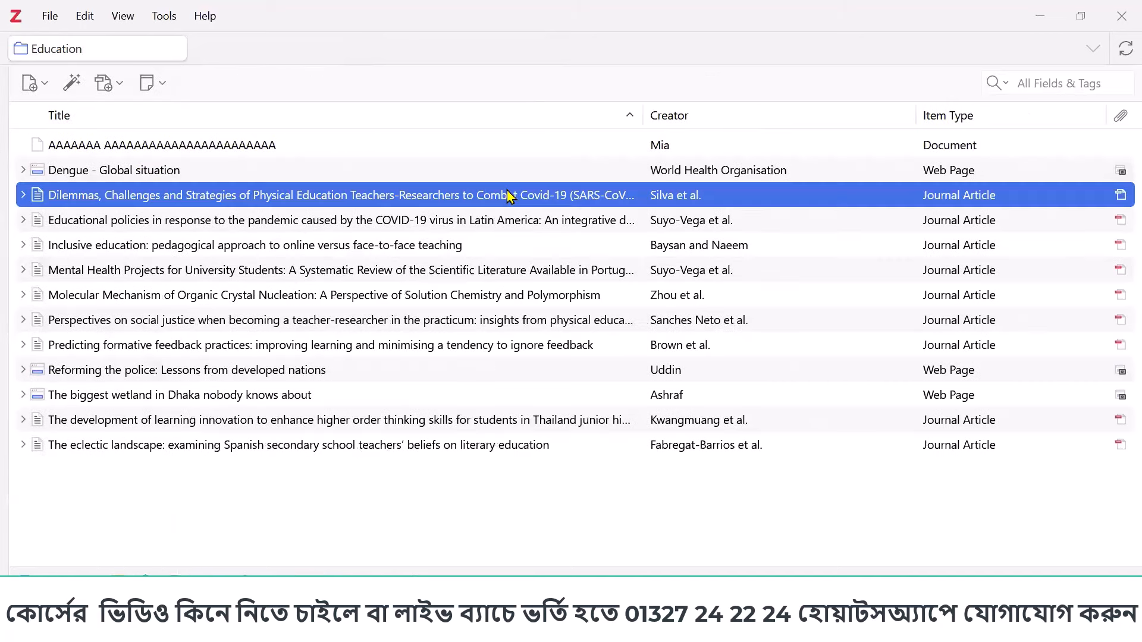
pyautogui.click(10, 134)
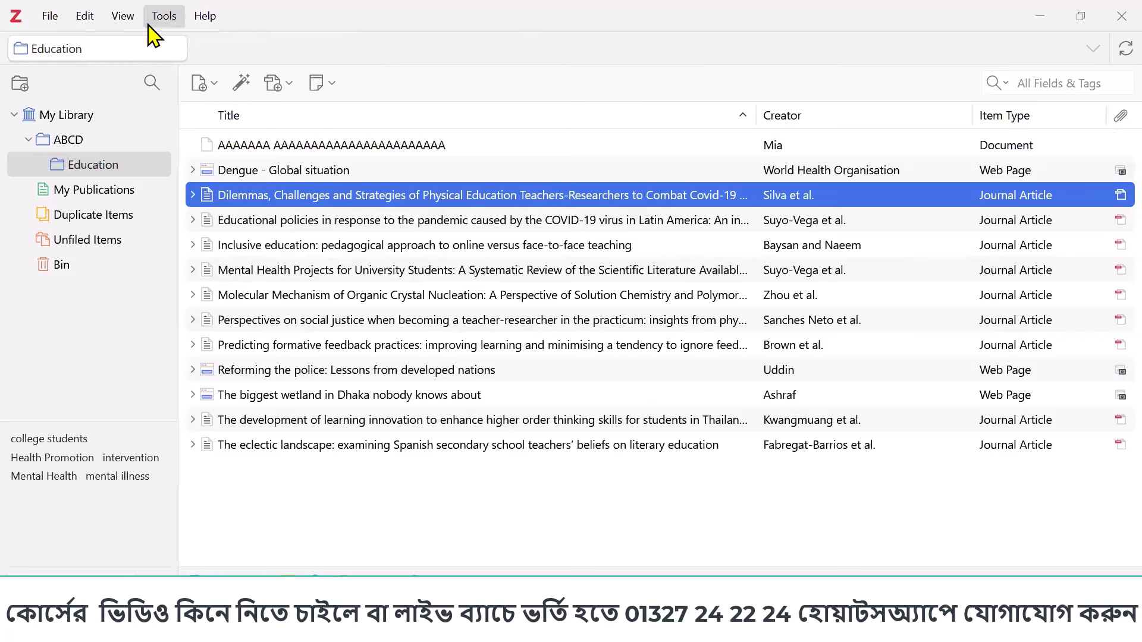
pyautogui.click(125, 17)
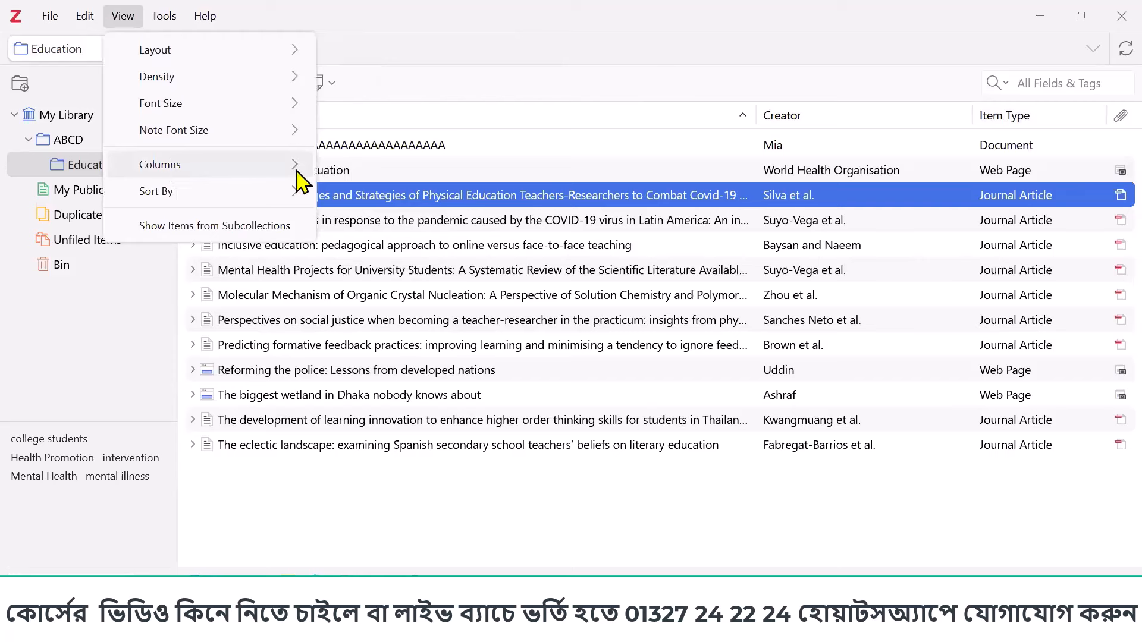
pyautogui.moveTo(297, 171)
pyautogui.click(395, 196)
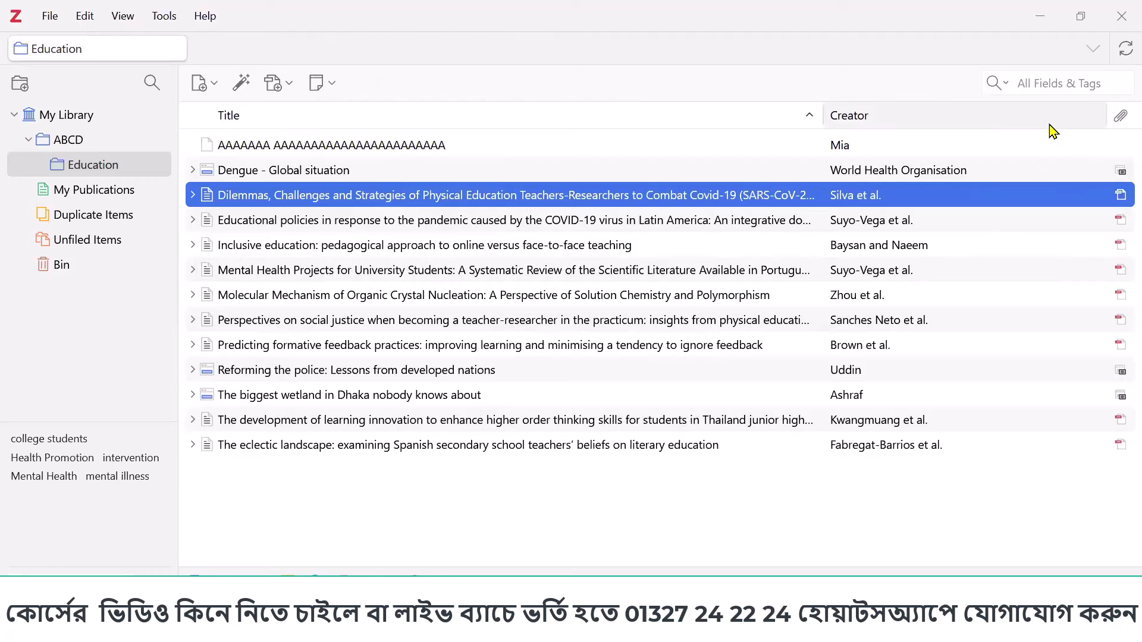
# - Close Zotero, clear the desktop, relaunch Zotero and select the Mental Health Projects item
pyautogui.click(943, 142)
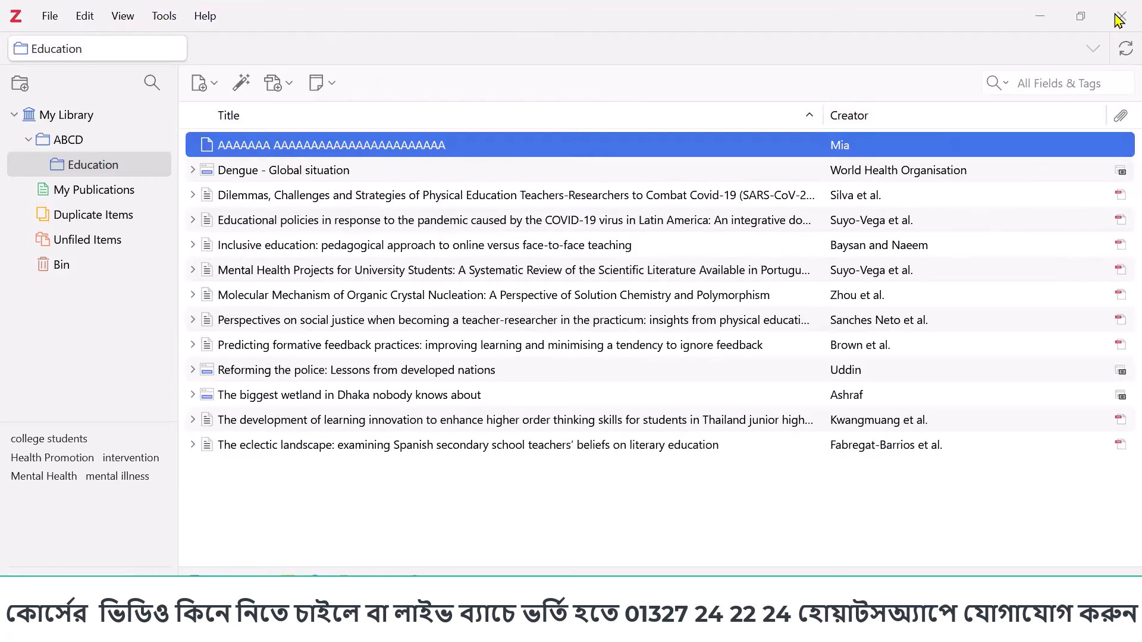
pyautogui.click(1121, 16)
pyautogui.click(1040, 18)
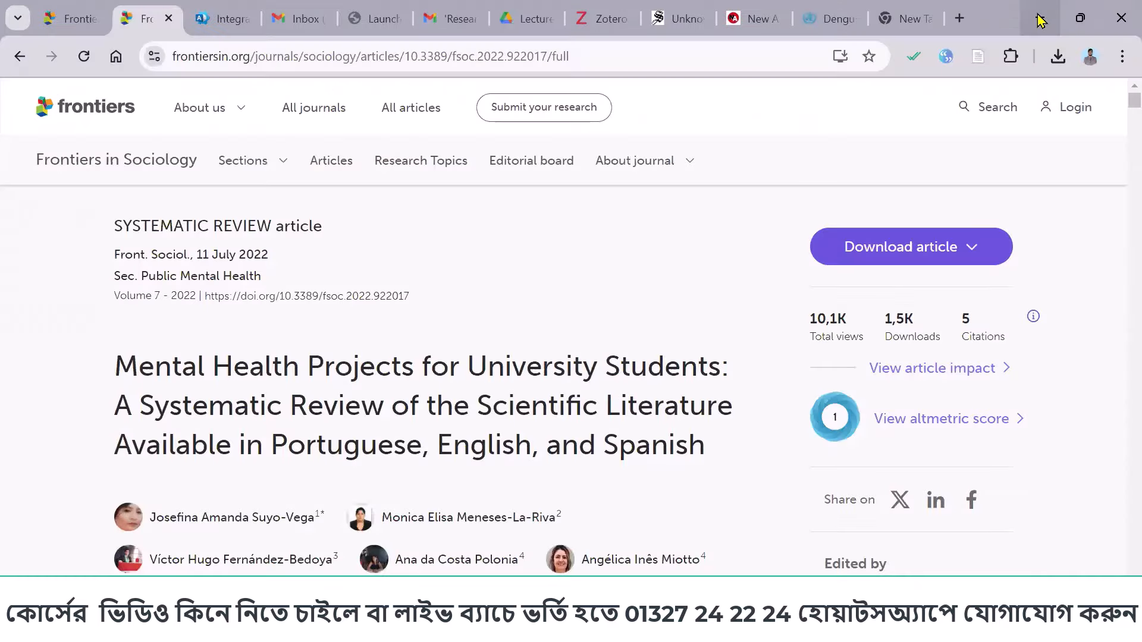
pyautogui.press('super+d')
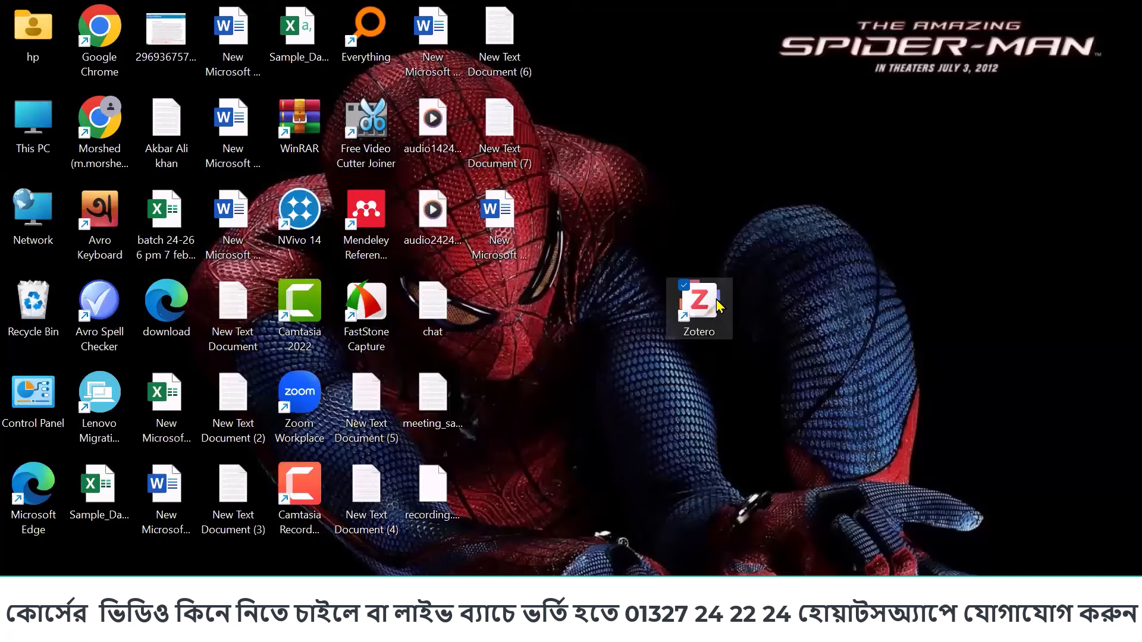
pyautogui.doubleClick(712, 308)
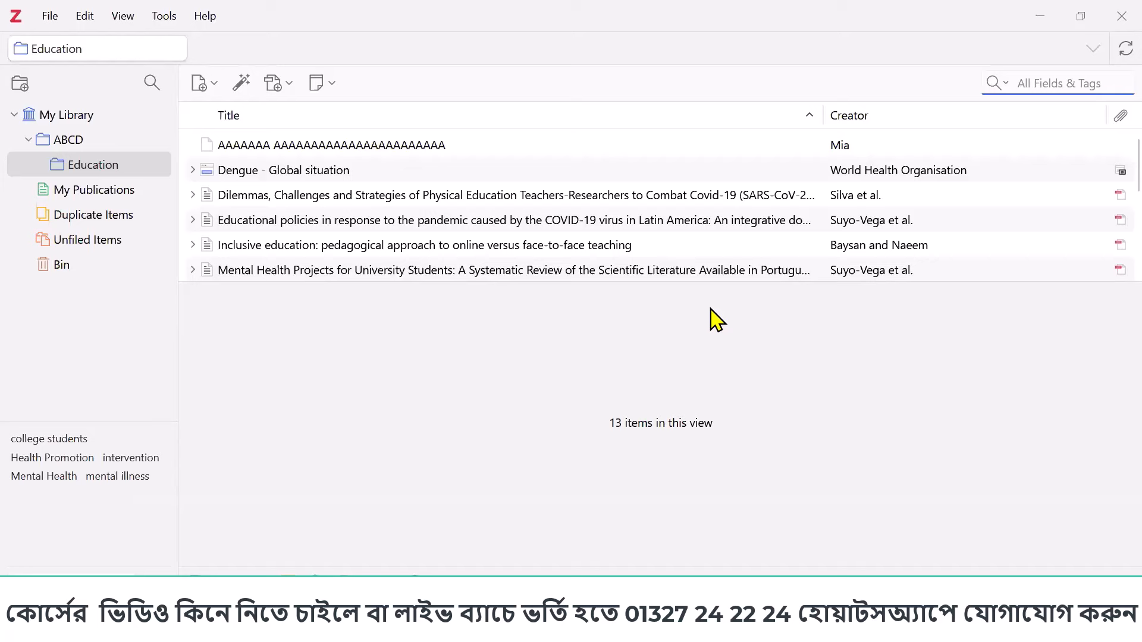
pyautogui.click(540, 267)
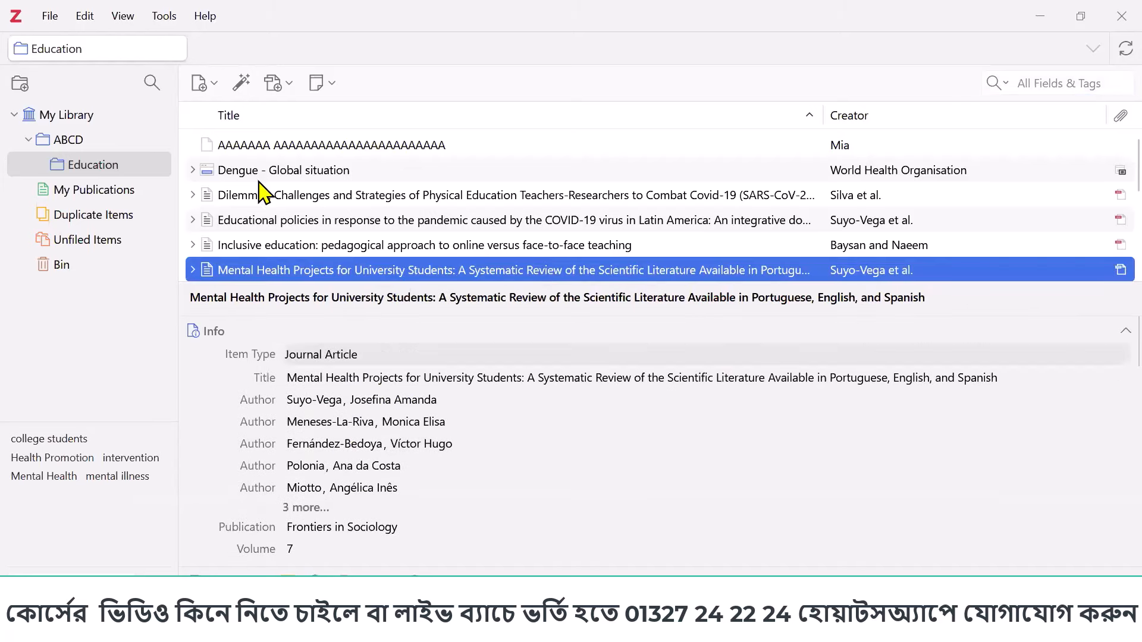
# - Switch Zotero to the Standard View three-pane layout
pyautogui.click(125, 18)
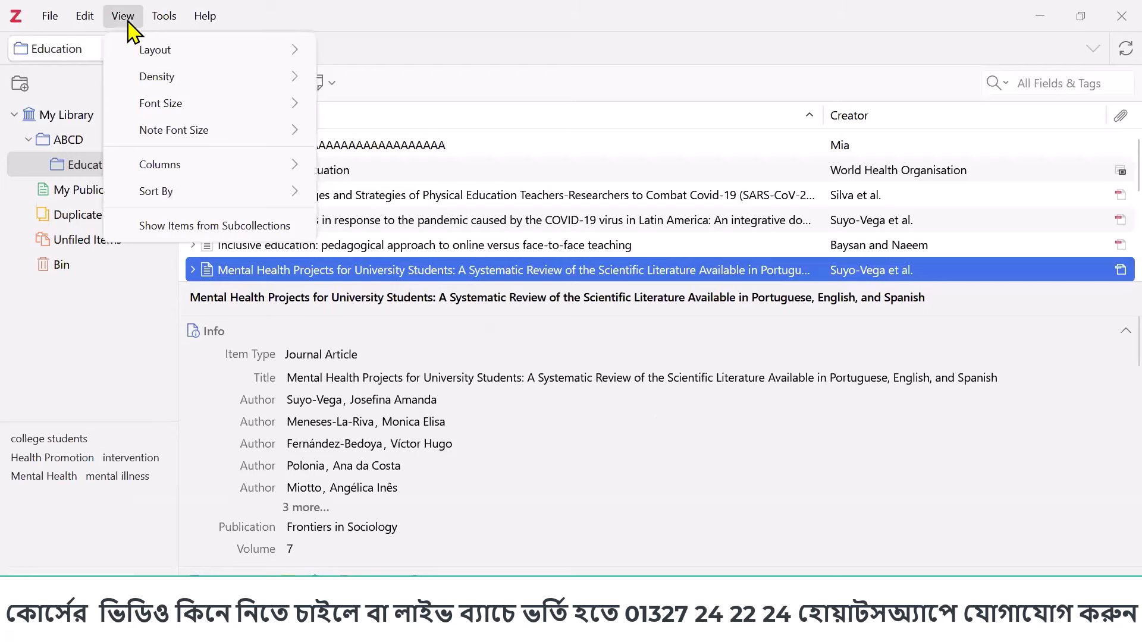
pyautogui.moveTo(166, 57)
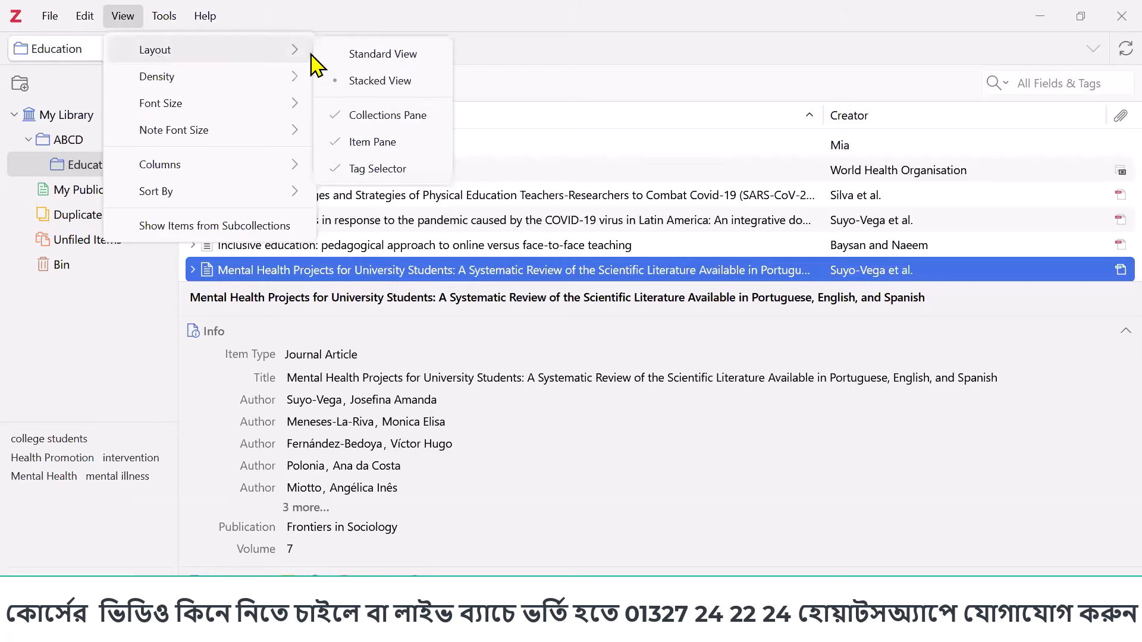
pyautogui.click(393, 59)
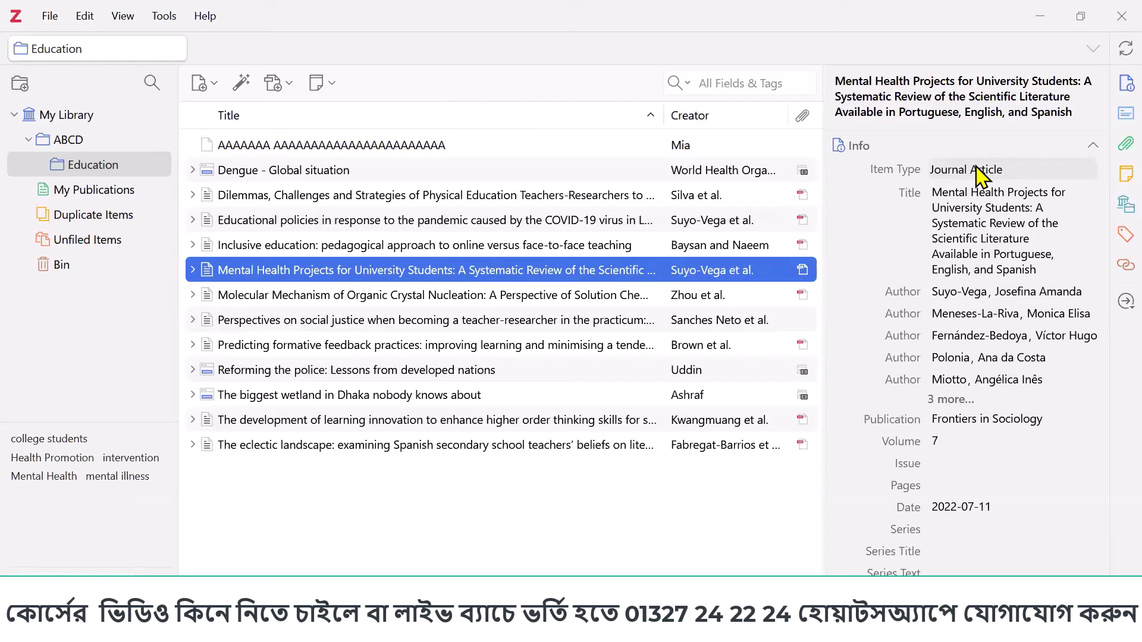
# - Browse the Tools menu and the View > Sort By options
pyautogui.click(164, 26)
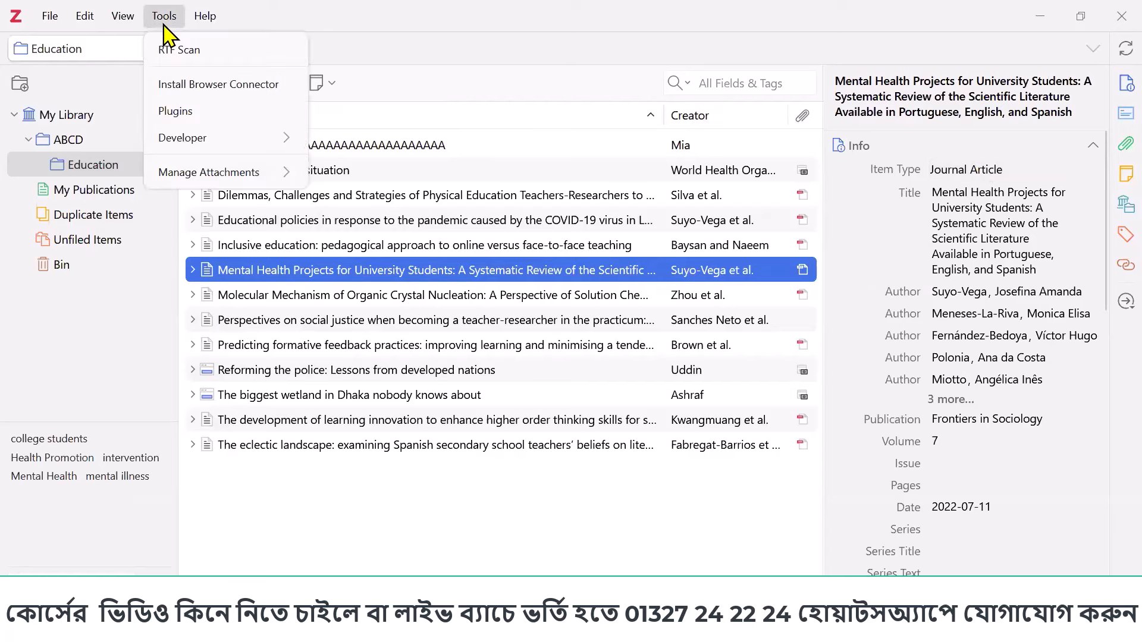
pyautogui.moveTo(128, 15)
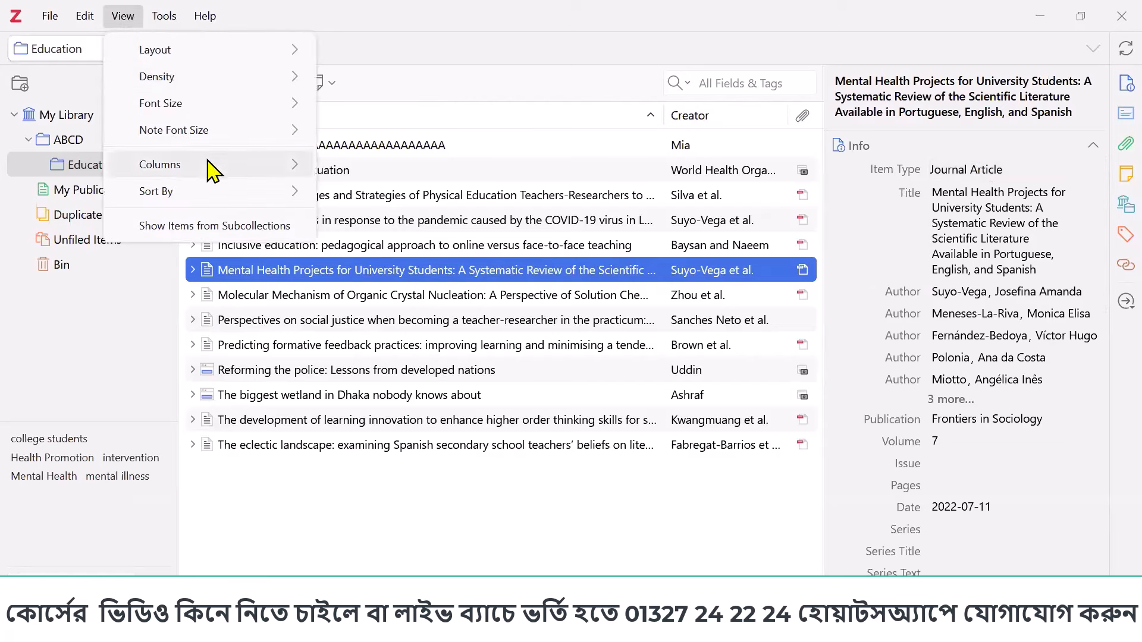
pyautogui.moveTo(212, 196)
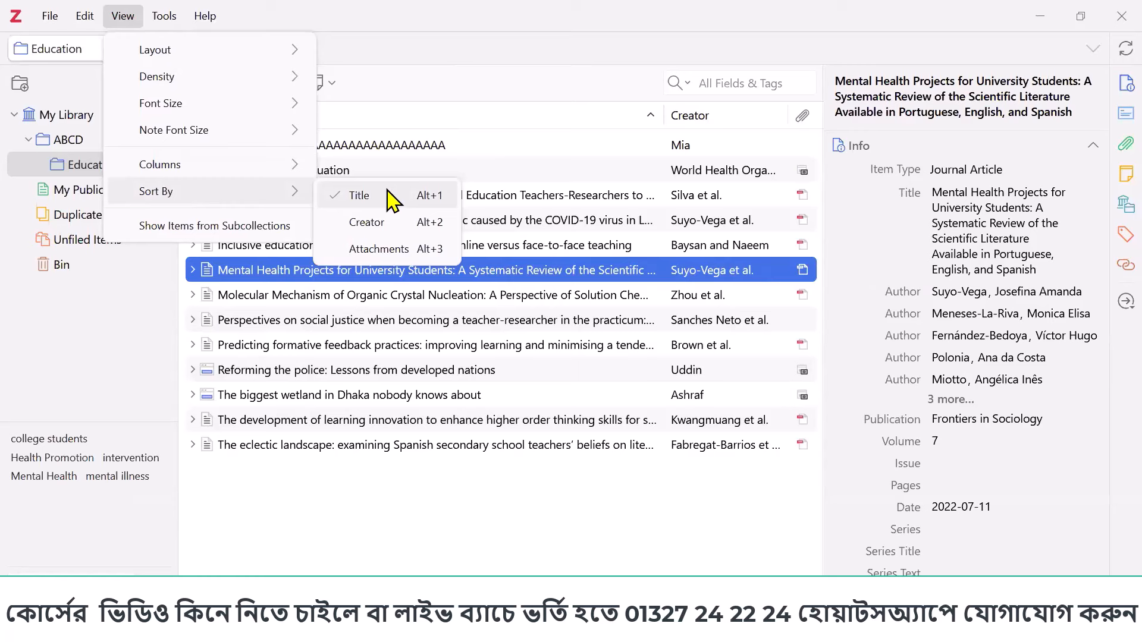
# - Select the Dengue - Global situation item and sort the Education list by Creator
pyautogui.click(608, 176)
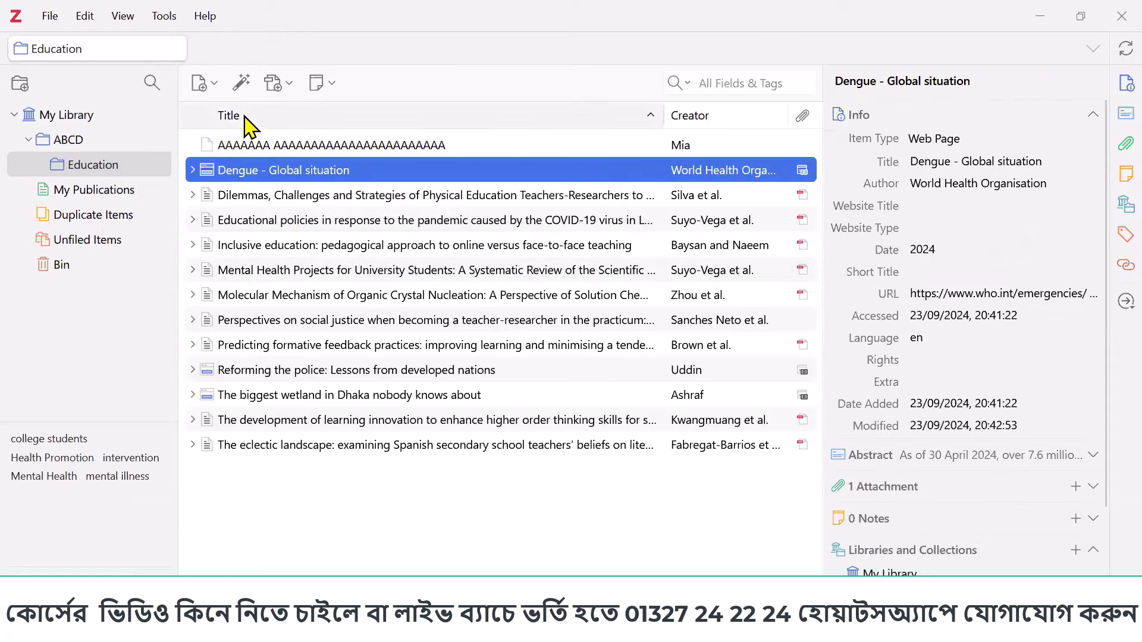
pyautogui.click(123, 16)
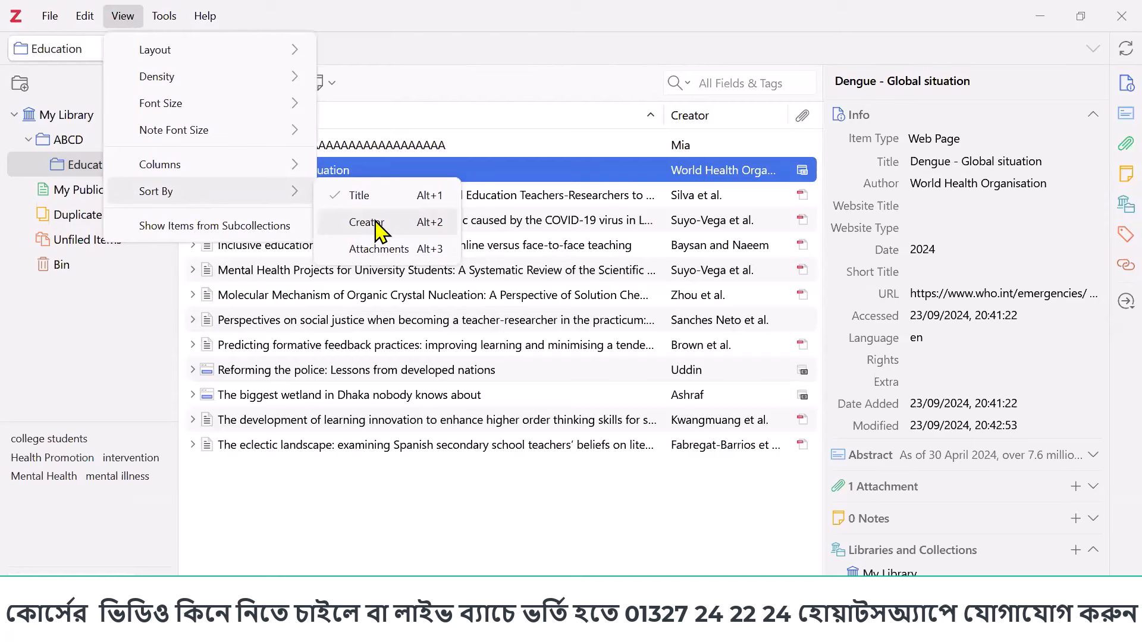
pyautogui.click(375, 223)
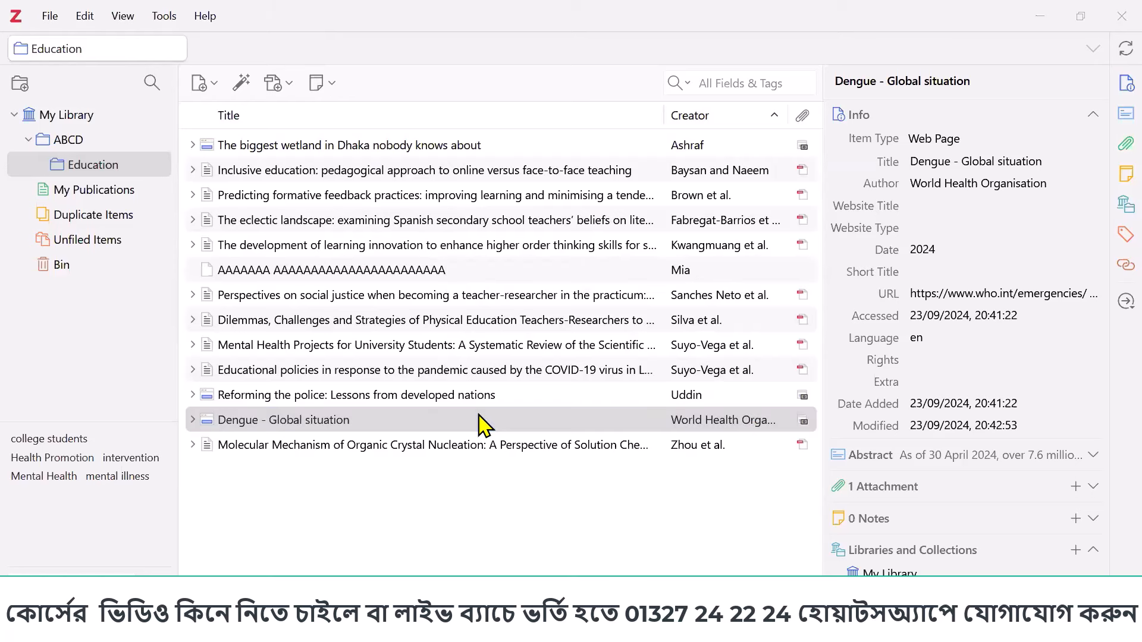
# - Open the Mental Health Projects PDF in the reader and check the open-tabs list
pyautogui.doubleClick(342, 348)
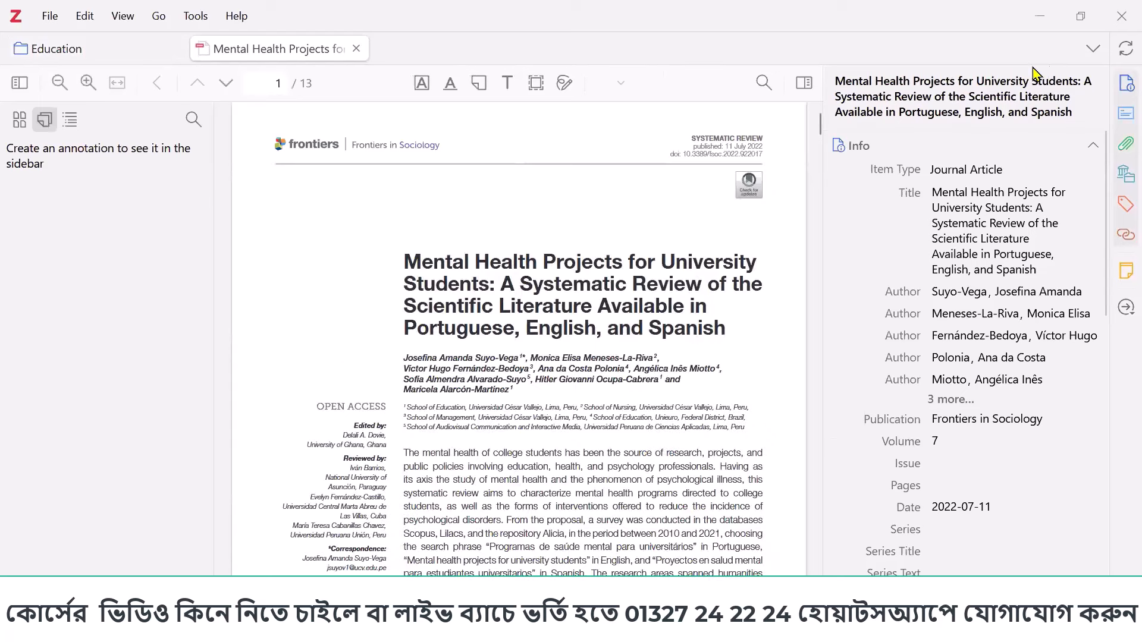
pyautogui.click(1094, 48)
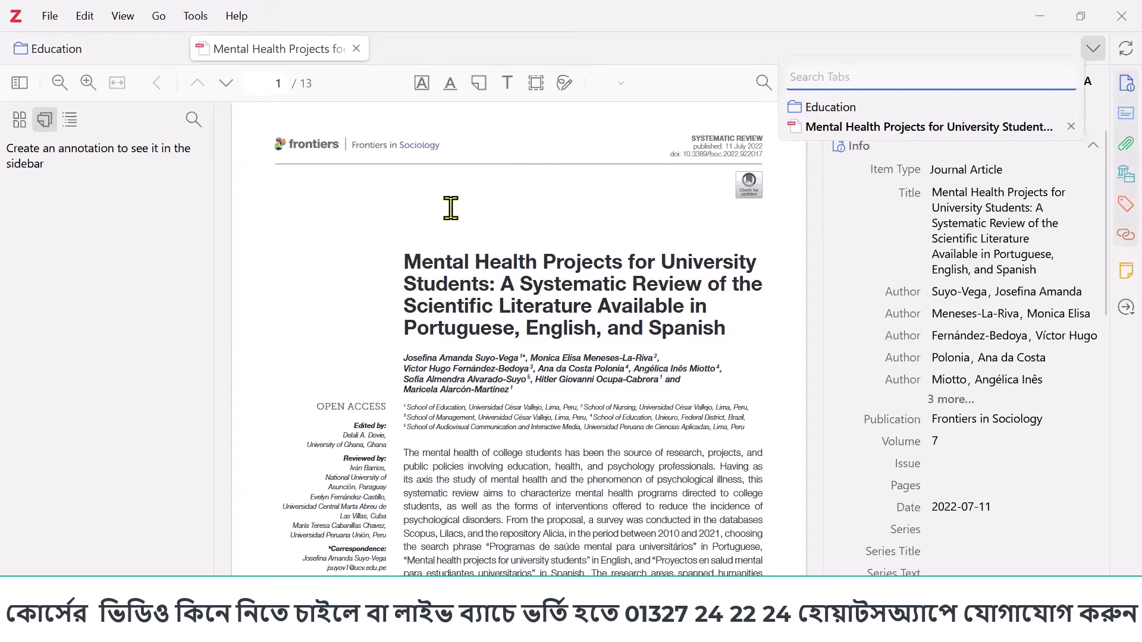
pyautogui.scroll(-5, 451, 208)
pyautogui.scroll(6, 449, 206)
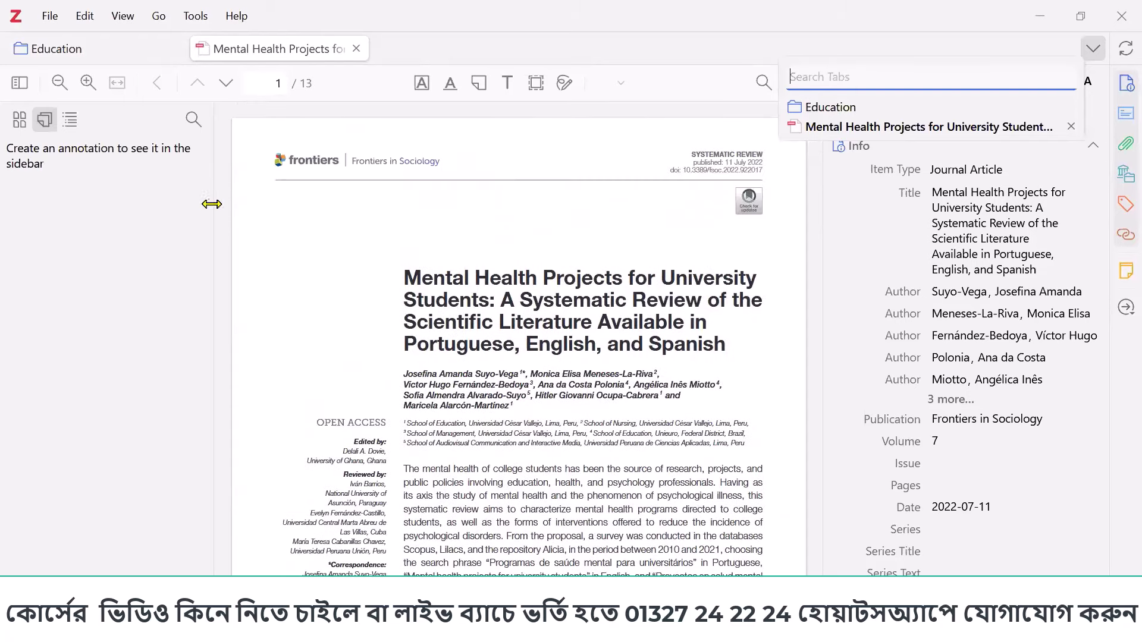
pyautogui.click(221, 205)
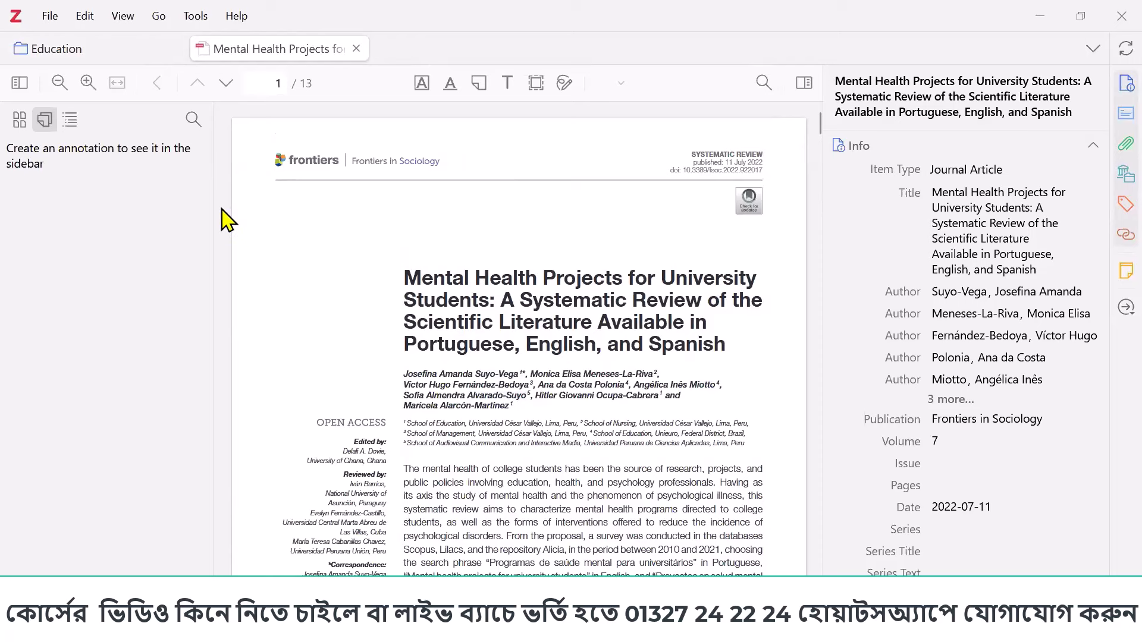
# - Narrow the annotations sidebar and collapse the item pane to widen the page
pyautogui.moveTo(217, 204); pyautogui.dragTo(165, 205)
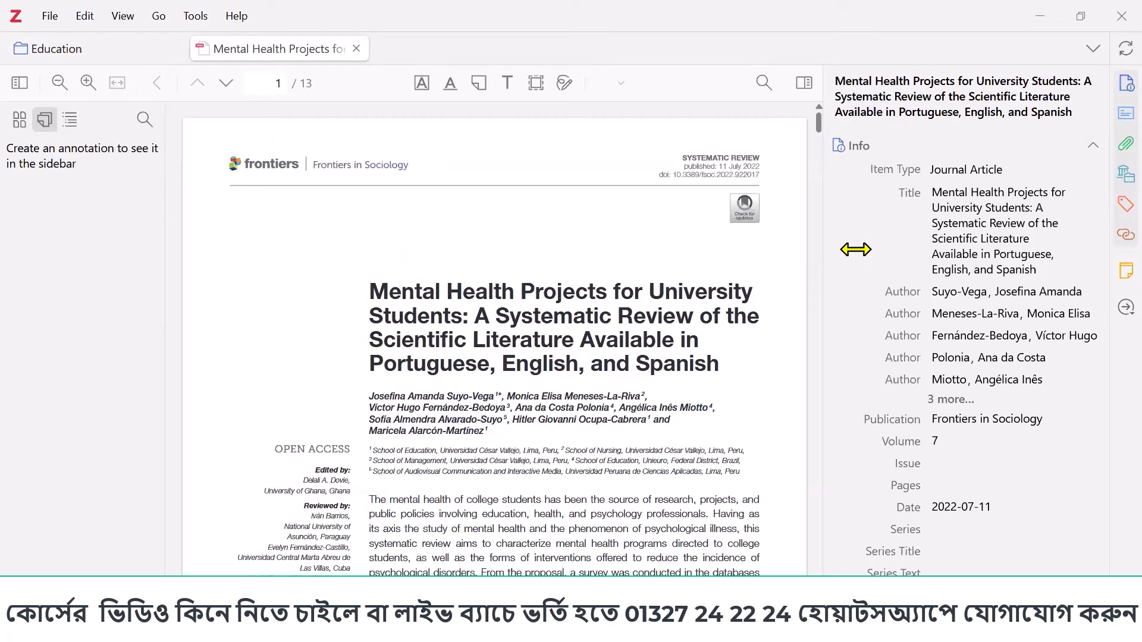
pyautogui.moveTo(856, 249); pyautogui.dragTo(881, 250)
pyautogui.scroll(-5, 767, 249)
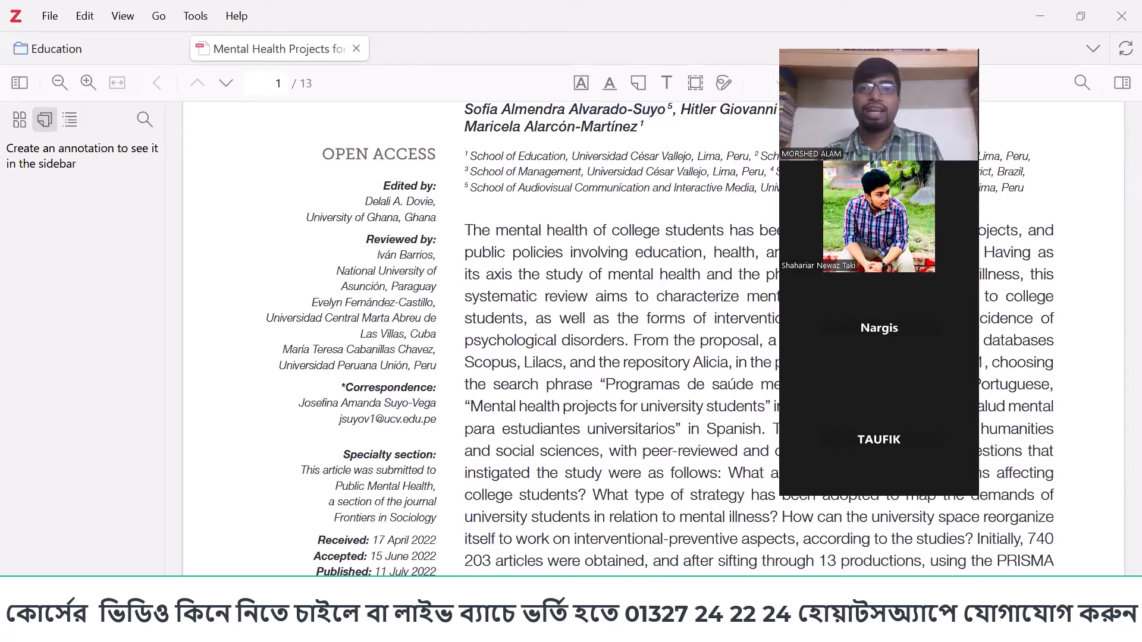
# - Underline the abstract's research-questions passage in magenta
pyautogui.click(779, 88)
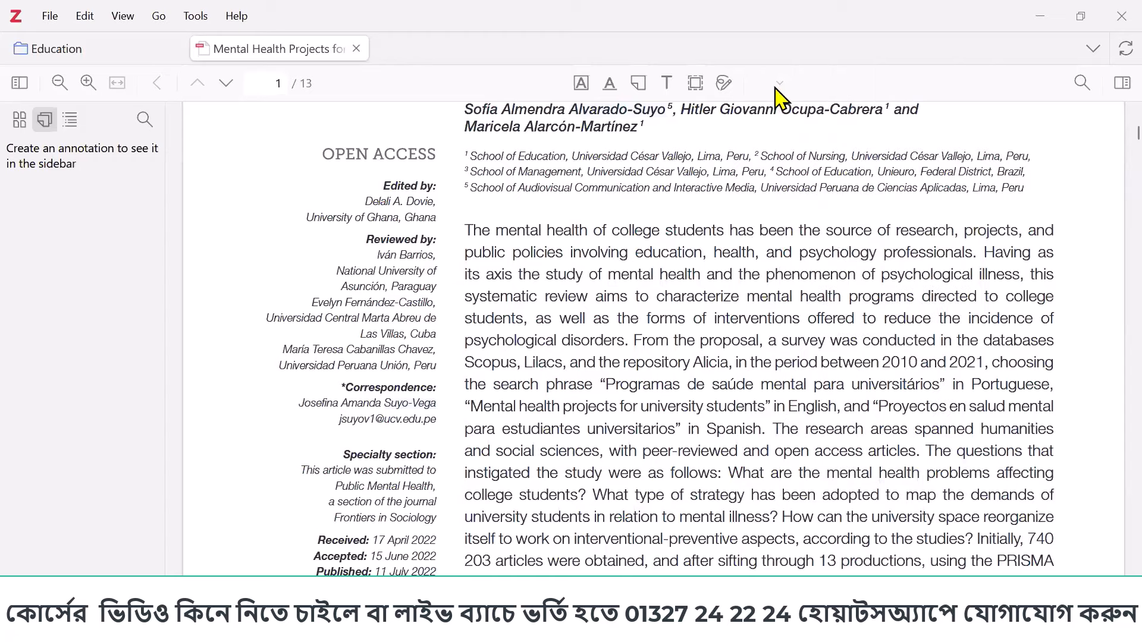
pyautogui.scroll(-3, 779, 96)
pyautogui.moveTo(773, 241); pyautogui.dragTo(588, 310)
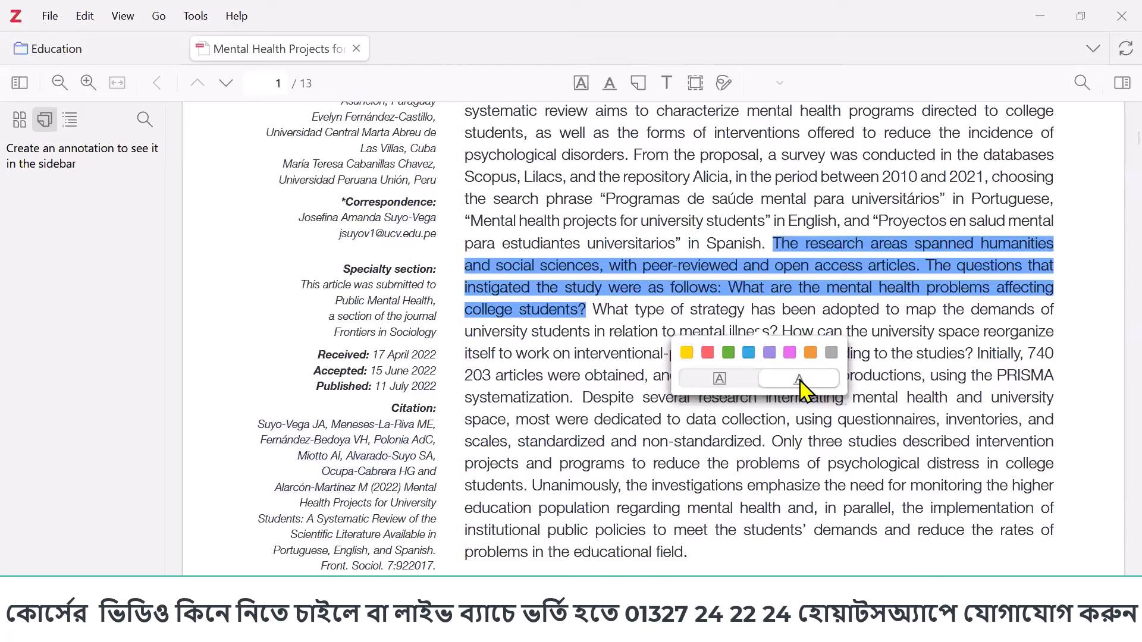
pyautogui.click(788, 354)
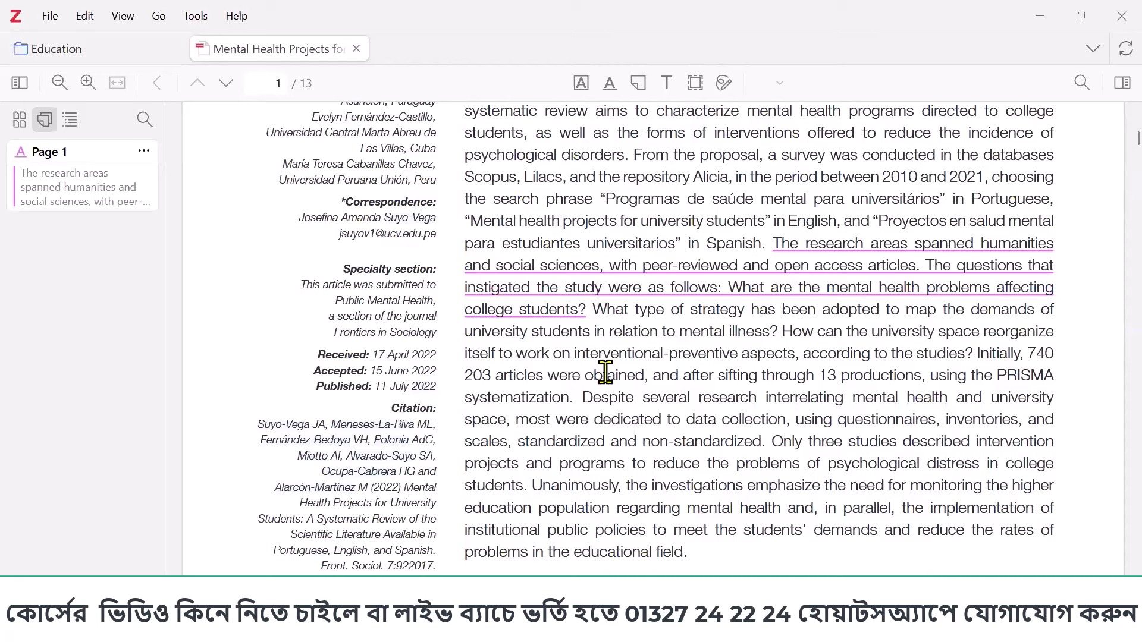
# - Highlight the data-collection passage in blue
pyautogui.moveTo(585, 396)
pyautogui.mouseDown()
pyautogui.moveTo(953, 387)
pyautogui.moveTo(1014, 420)
pyautogui.mouseUp()
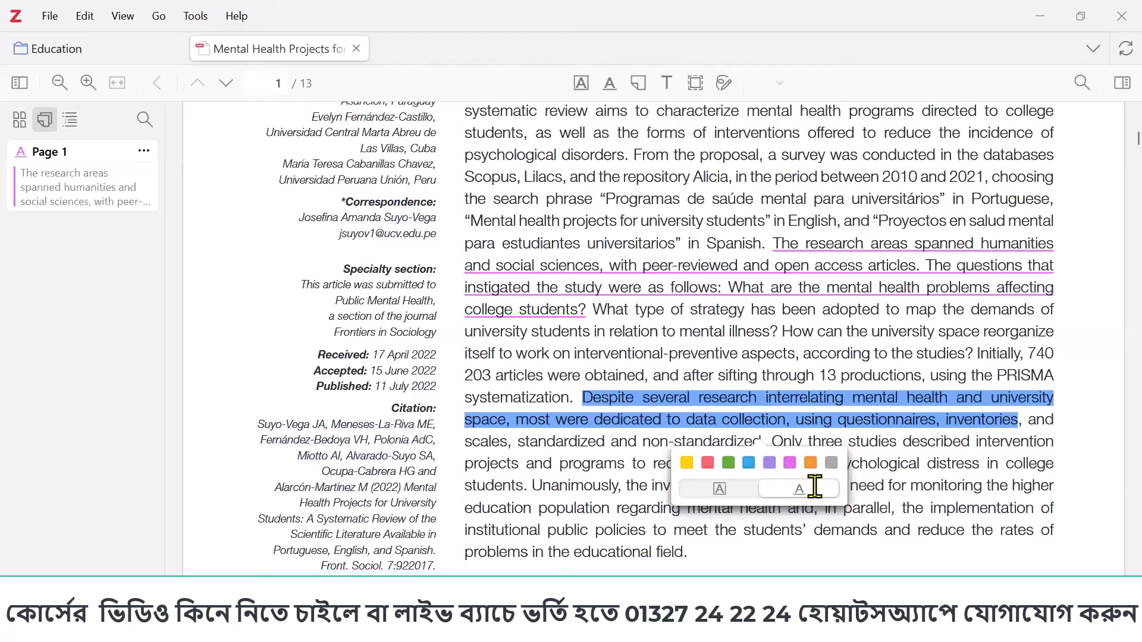
pyautogui.click(749, 463)
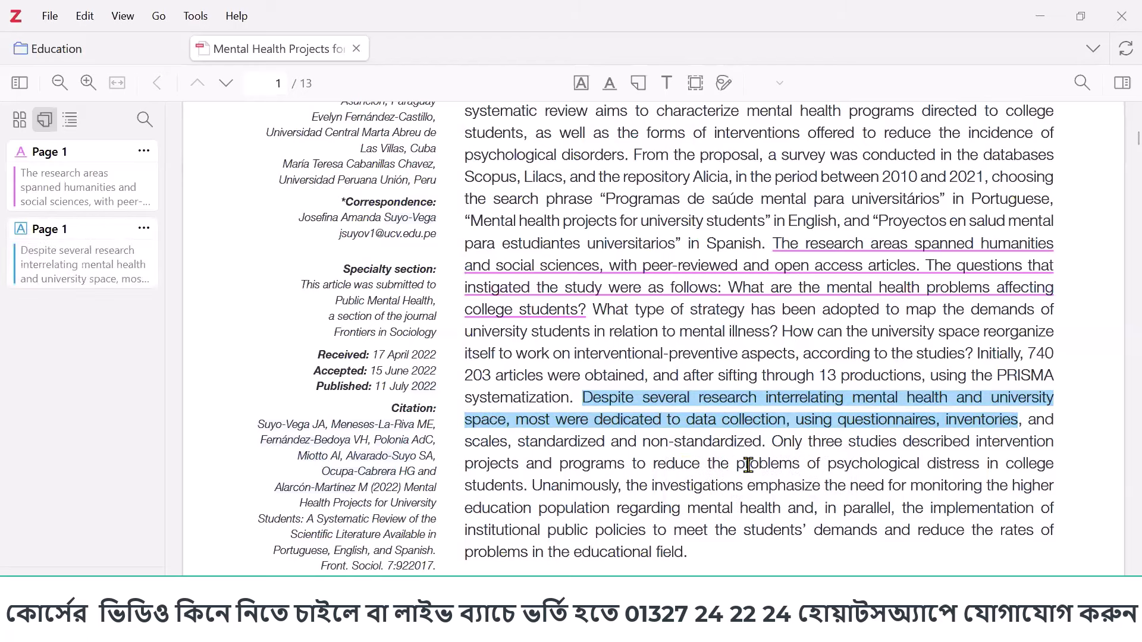
pyautogui.scroll(-2, 726, 319)
pyautogui.click(718, 319)
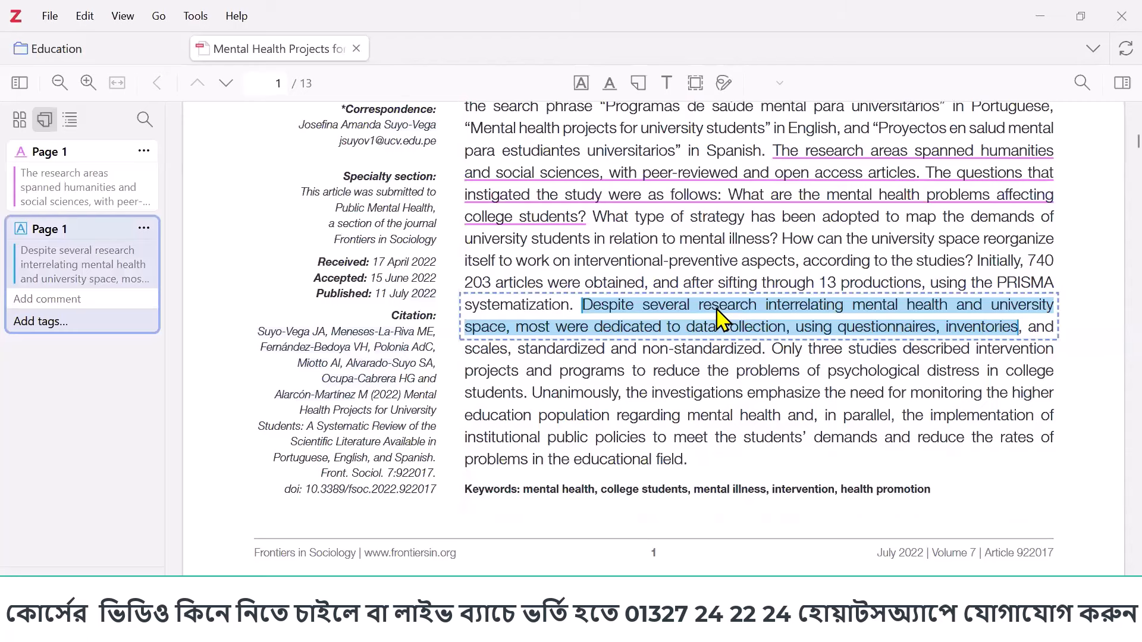
# - Highlight the abstract's closing sentence in yellow with the Highlight Text tool
pyautogui.click(581, 84)
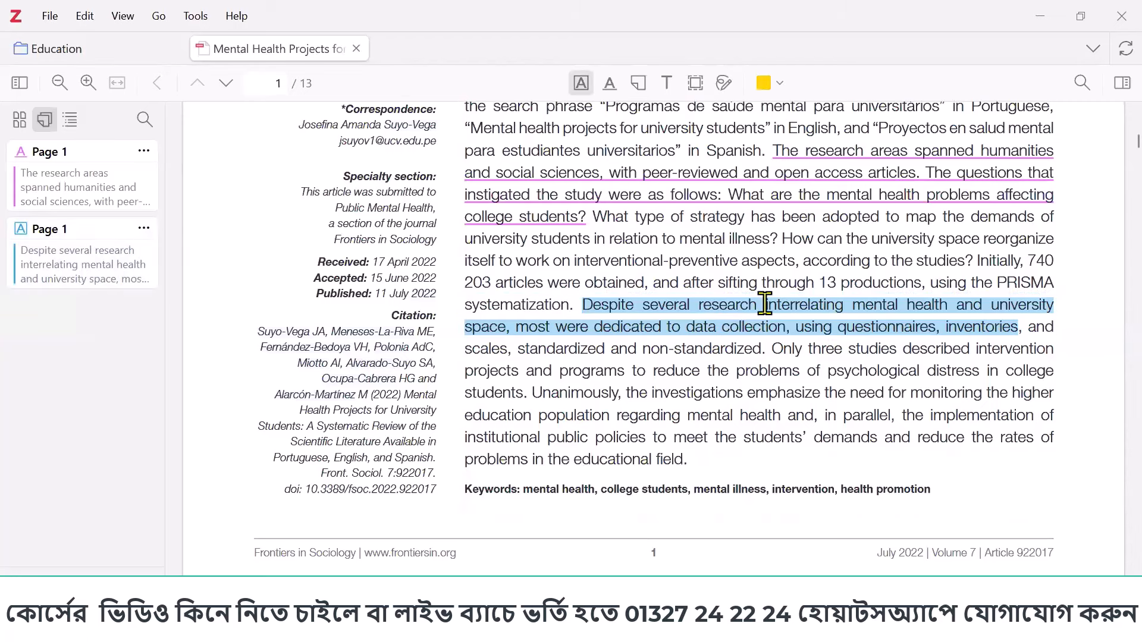
pyautogui.scroll(-2, 643, 345)
pyautogui.moveTo(630, 300)
pyautogui.mouseDown()
pyautogui.moveTo(676, 326)
pyautogui.moveTo(683, 369)
pyautogui.mouseUp()
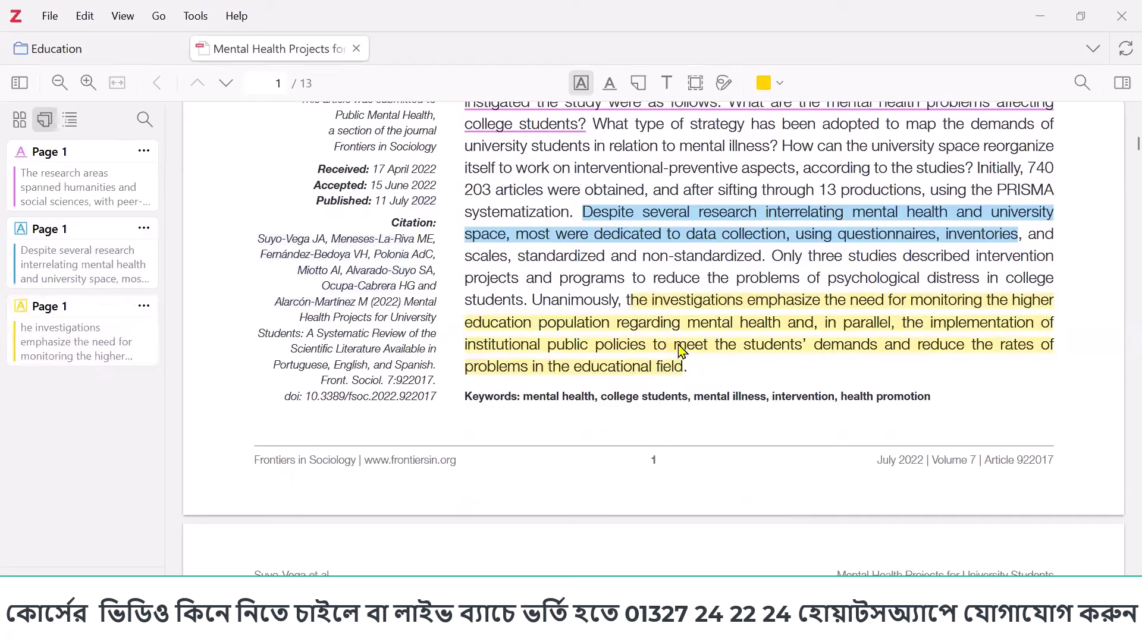
pyautogui.click(776, 83)
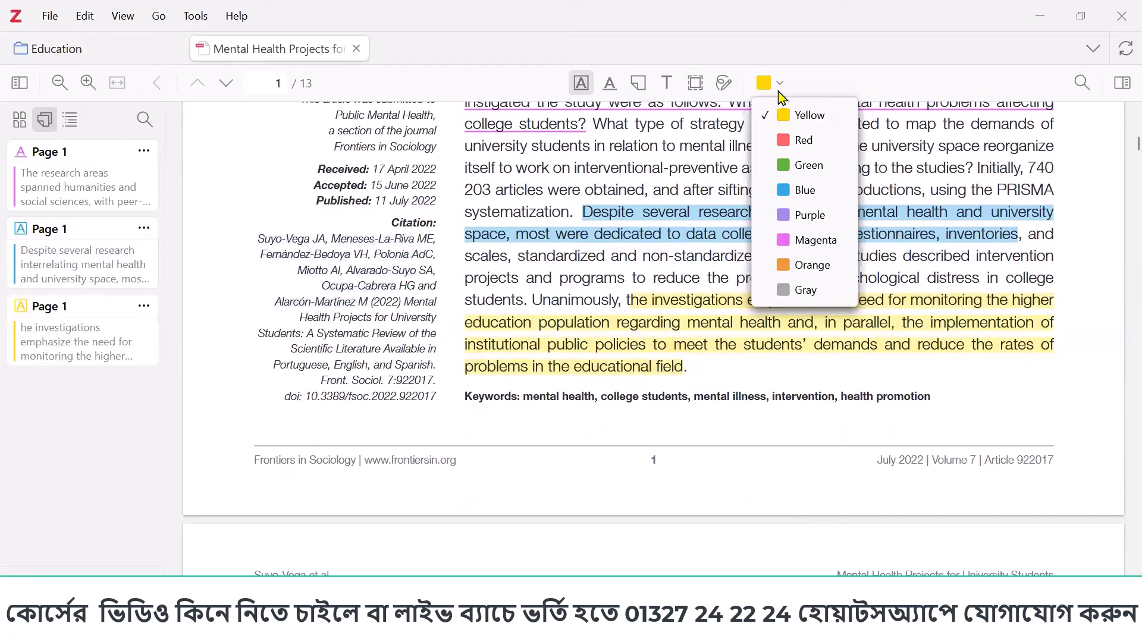
# - Highlight the page 2 sentence about dimensions of mental health in red
pyautogui.click(803, 143)
pyautogui.scroll(-6, 763, 137)
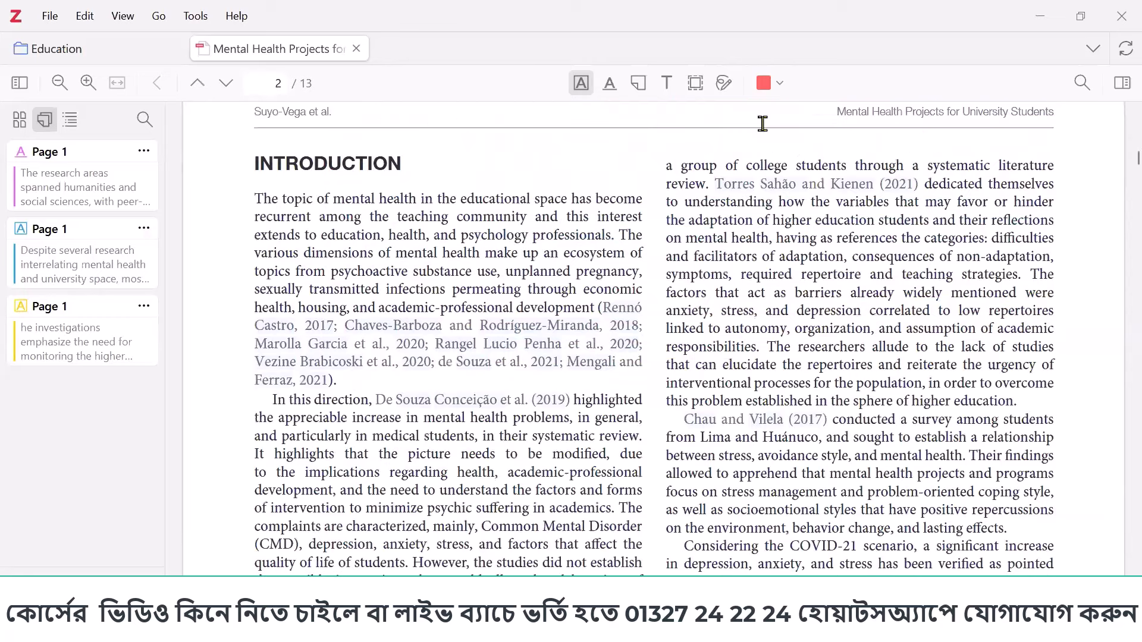
pyautogui.moveTo(442, 239)
pyautogui.mouseDown()
pyautogui.moveTo(489, 245)
pyautogui.moveTo(503, 255)
pyautogui.moveTo(500, 272)
pyautogui.mouseUp()
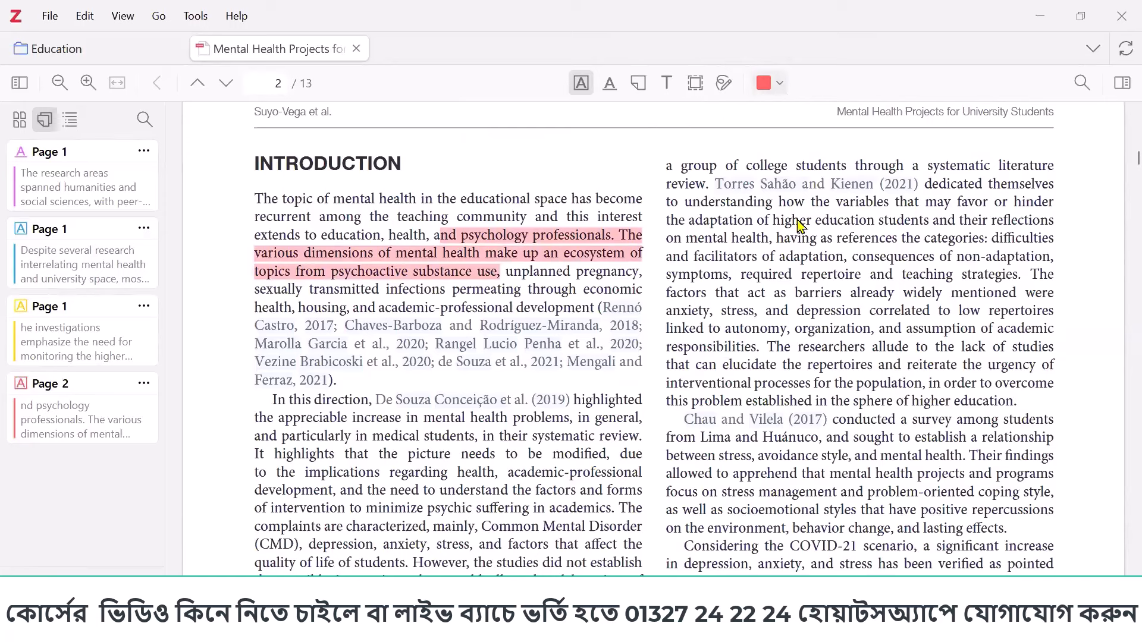
pyautogui.click(780, 84)
pyautogui.click(786, 186)
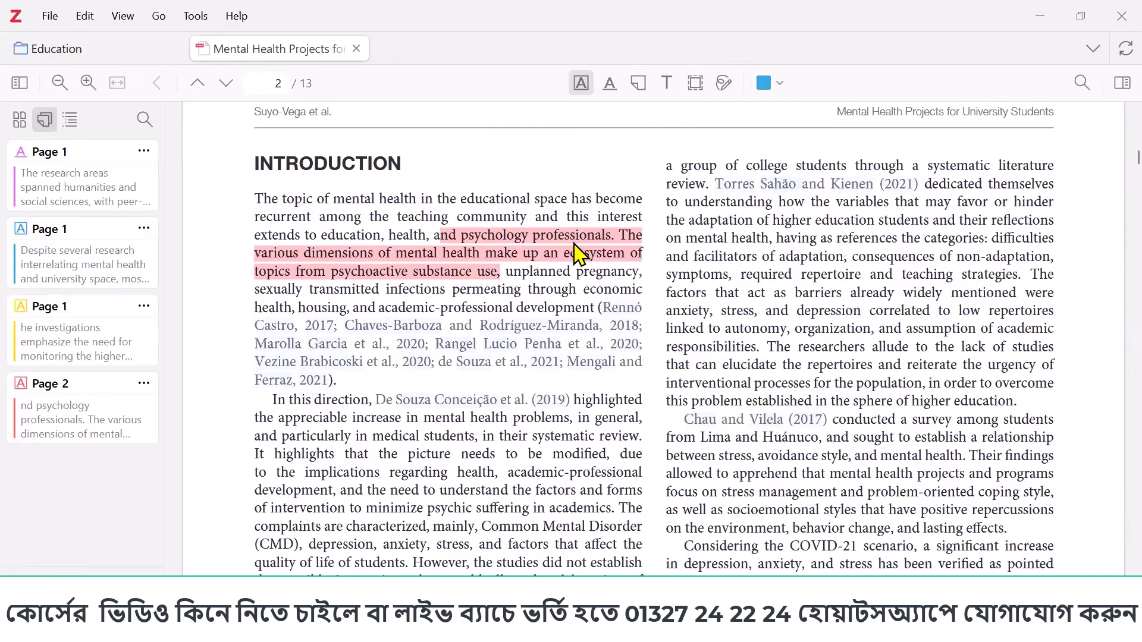
pyautogui.click(639, 246)
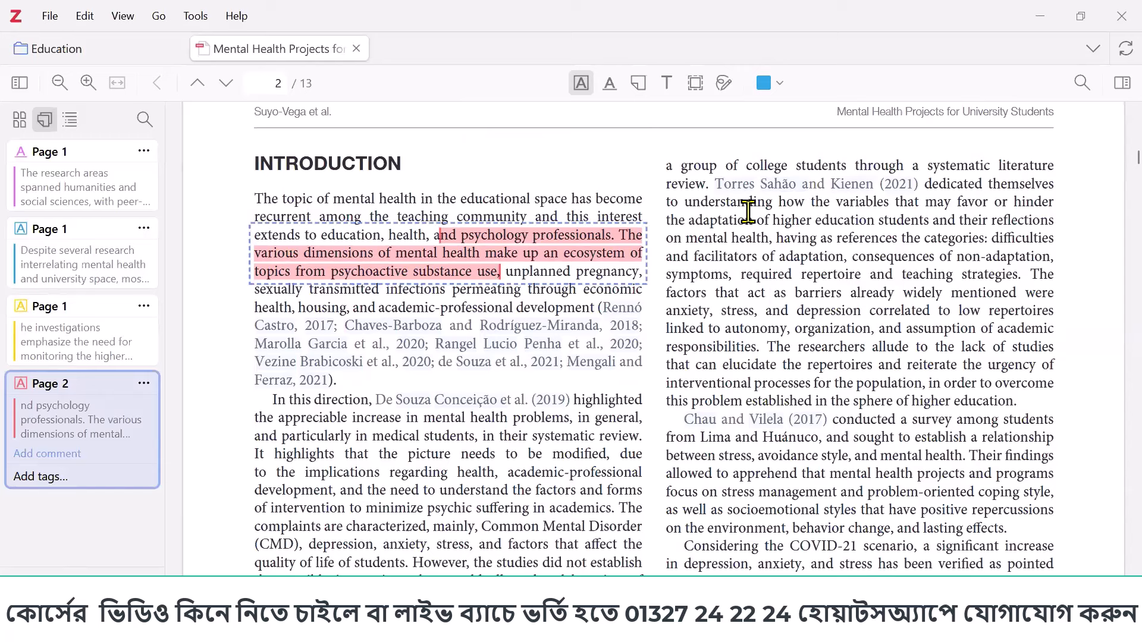
# - Highlight the De Souza Conceição et al. (2019) passage below it in magenta
pyautogui.click(779, 85)
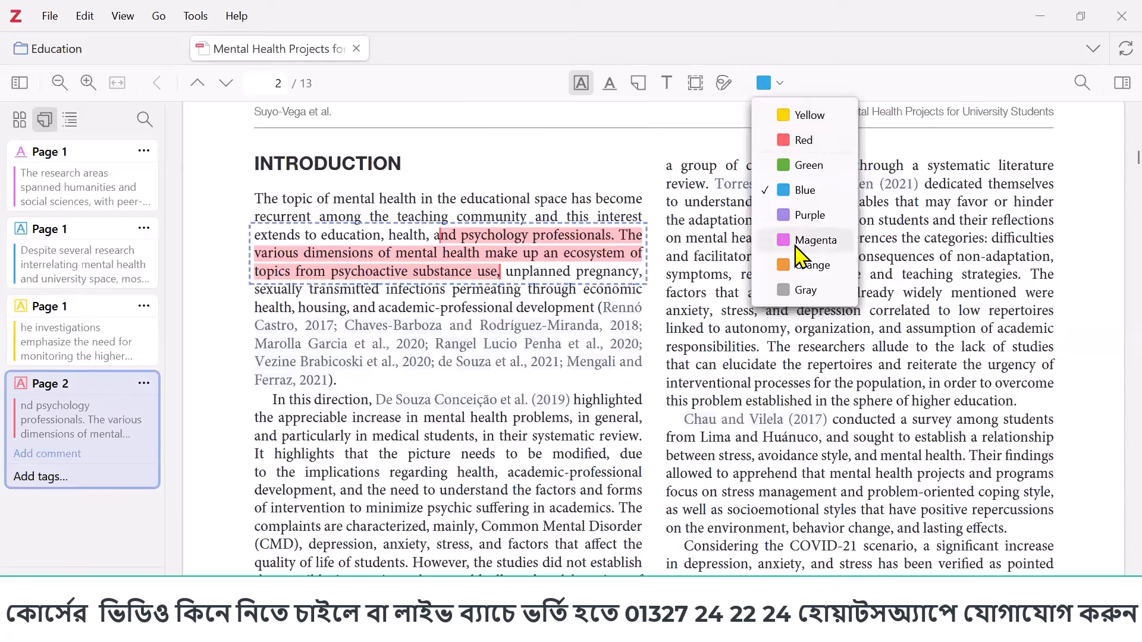
pyautogui.press('Escape')
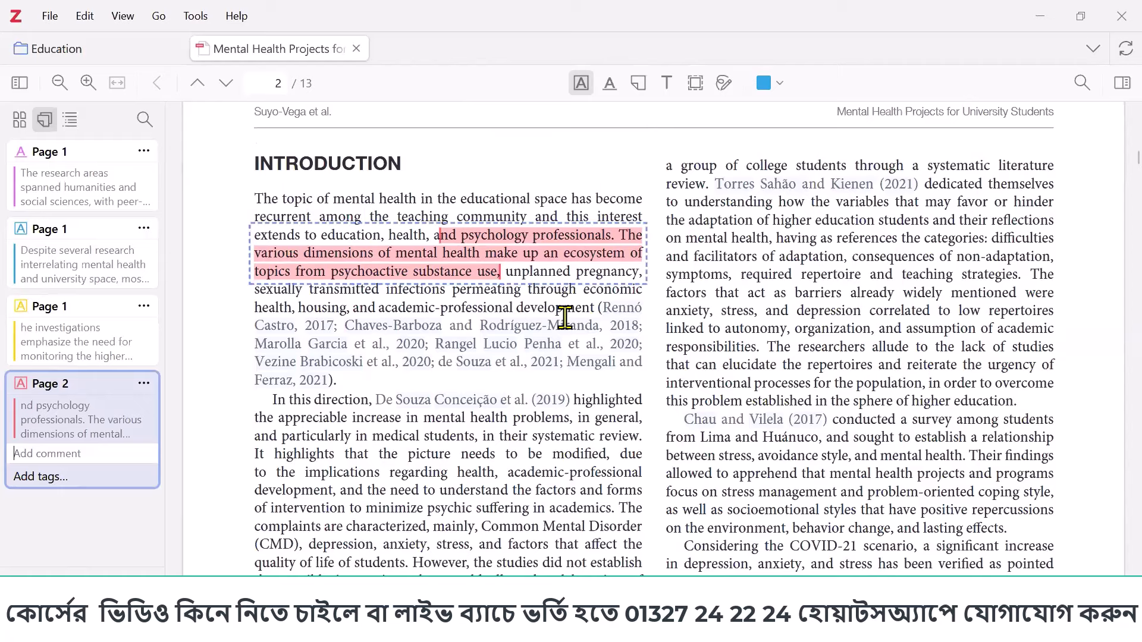
pyautogui.scroll(-3, 565, 317)
pyautogui.scroll(3, 565, 317)
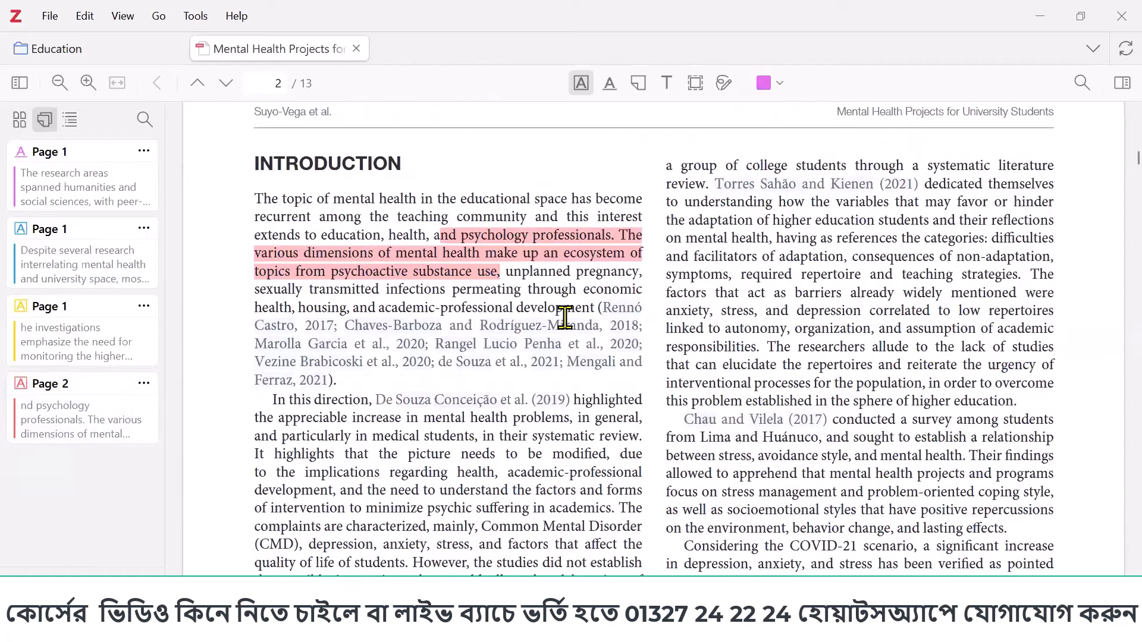
pyautogui.scroll(7, 565, 317)
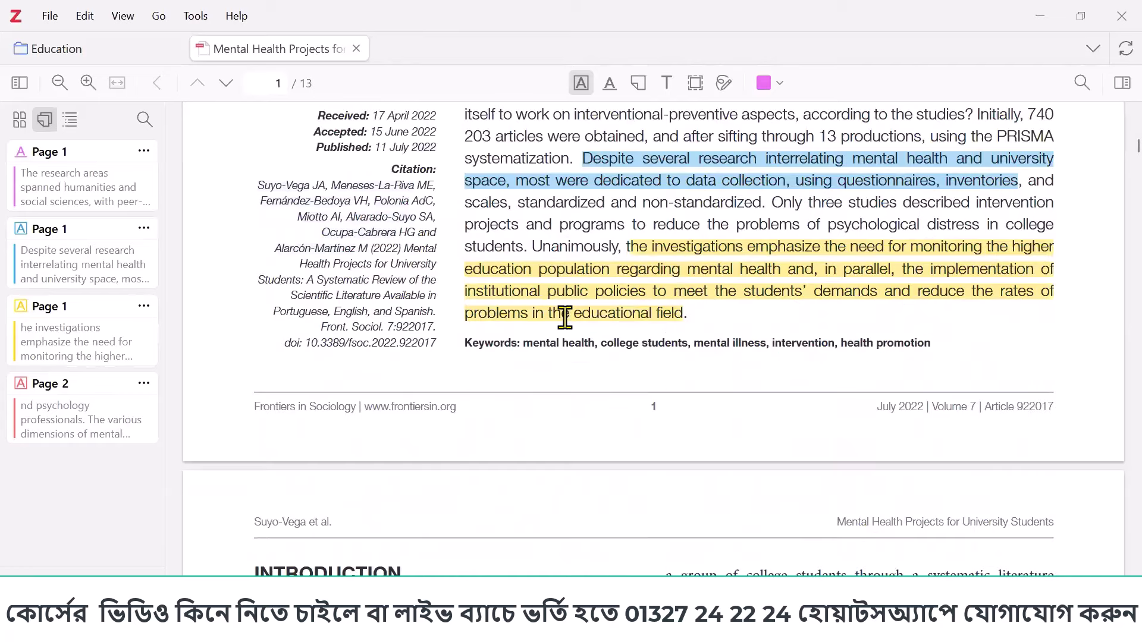
pyautogui.scroll(-10, 565, 317)
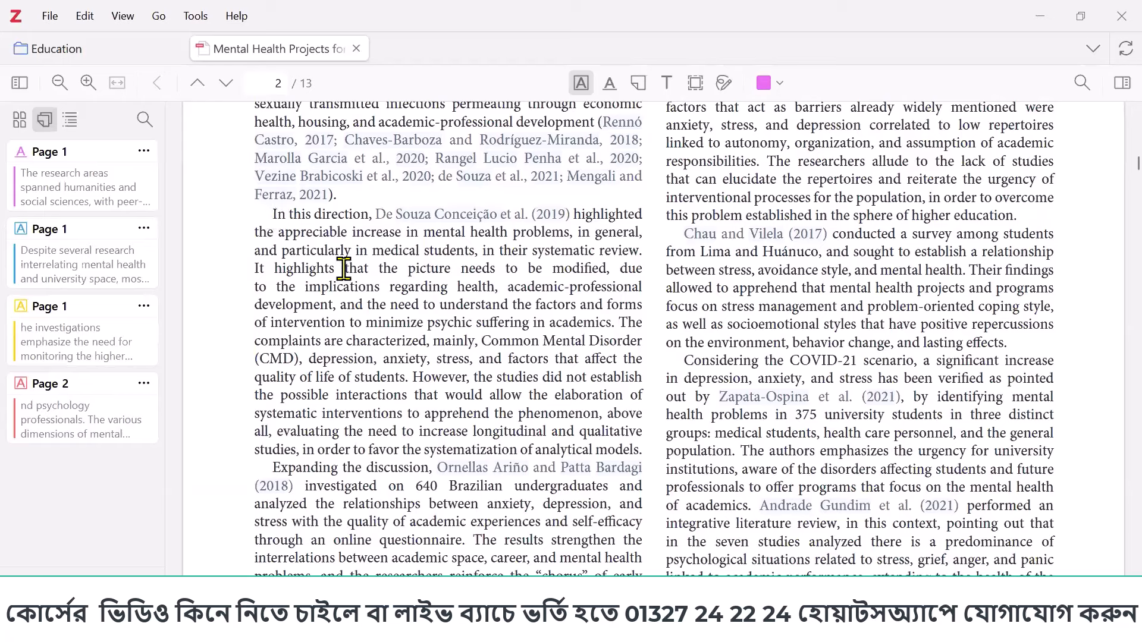
pyautogui.moveTo(344, 268); pyautogui.dragTo(609, 262)
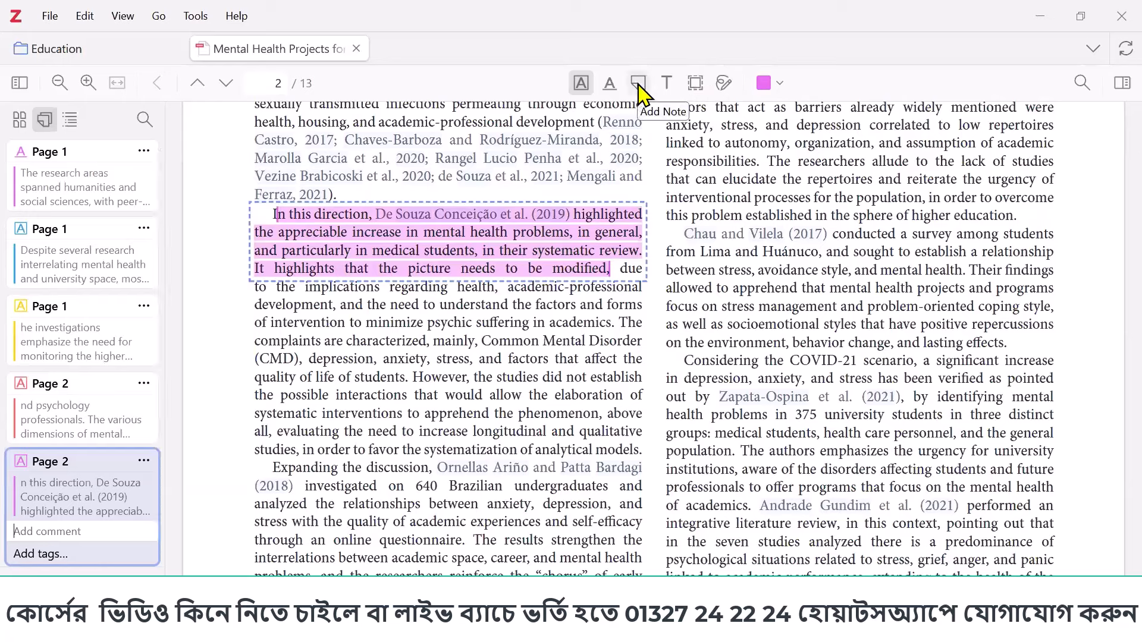
# - Give the magenta page 2 highlight the comment 'intro' and place a sticky note beside the complaints line
pyautogui.click(638, 84)
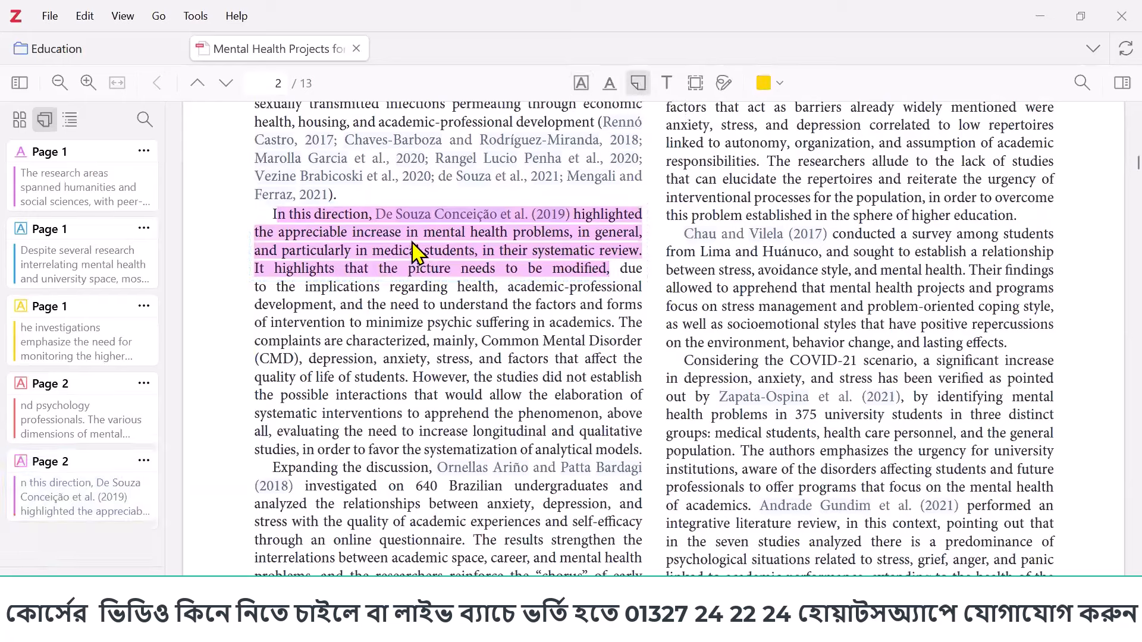
pyautogui.click(419, 269)
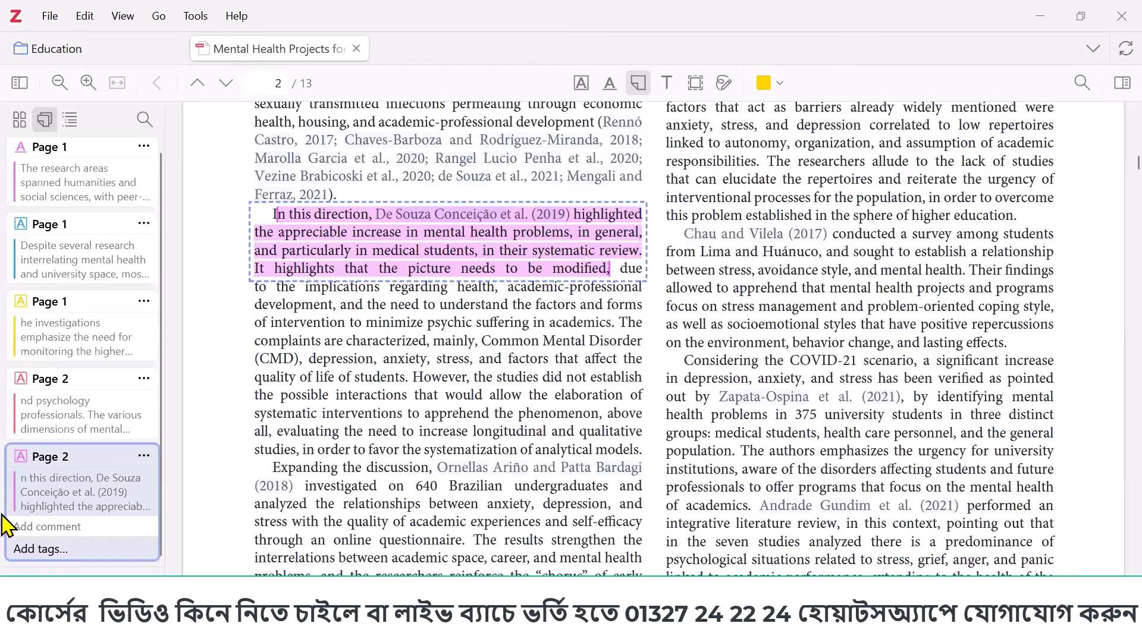
pyautogui.click(46, 526)
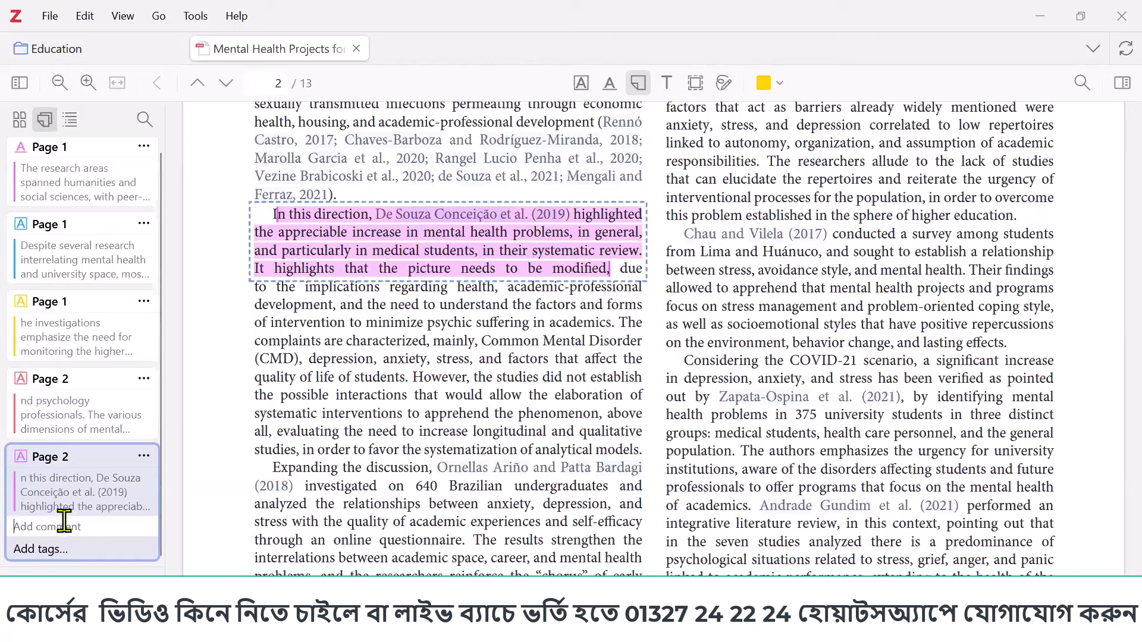
pyautogui.write('in')
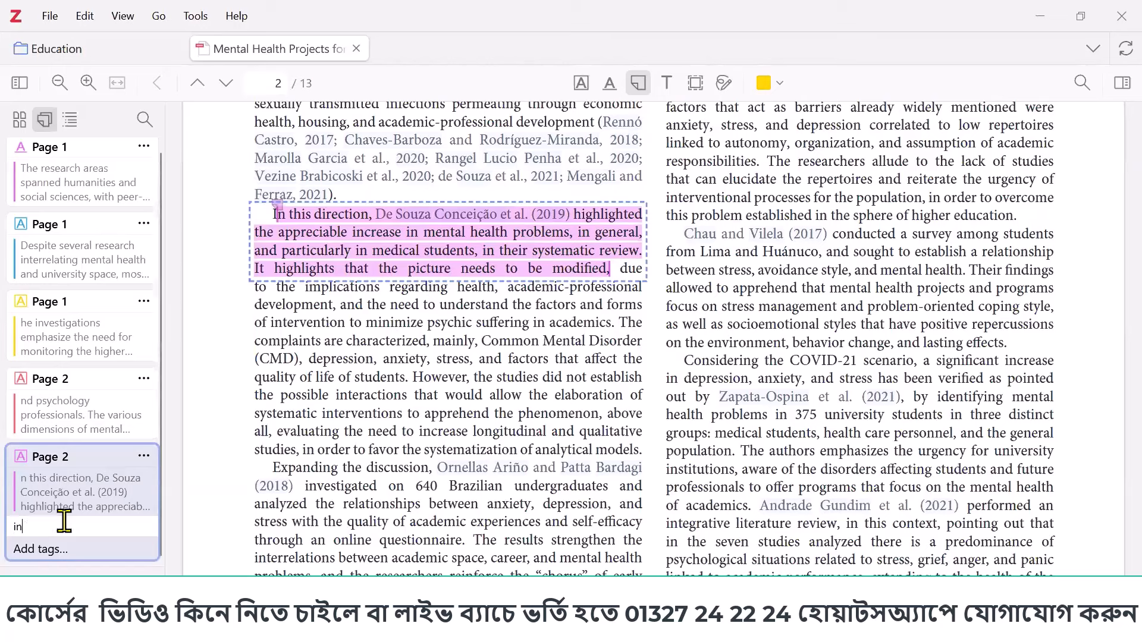
pyautogui.write('tro')
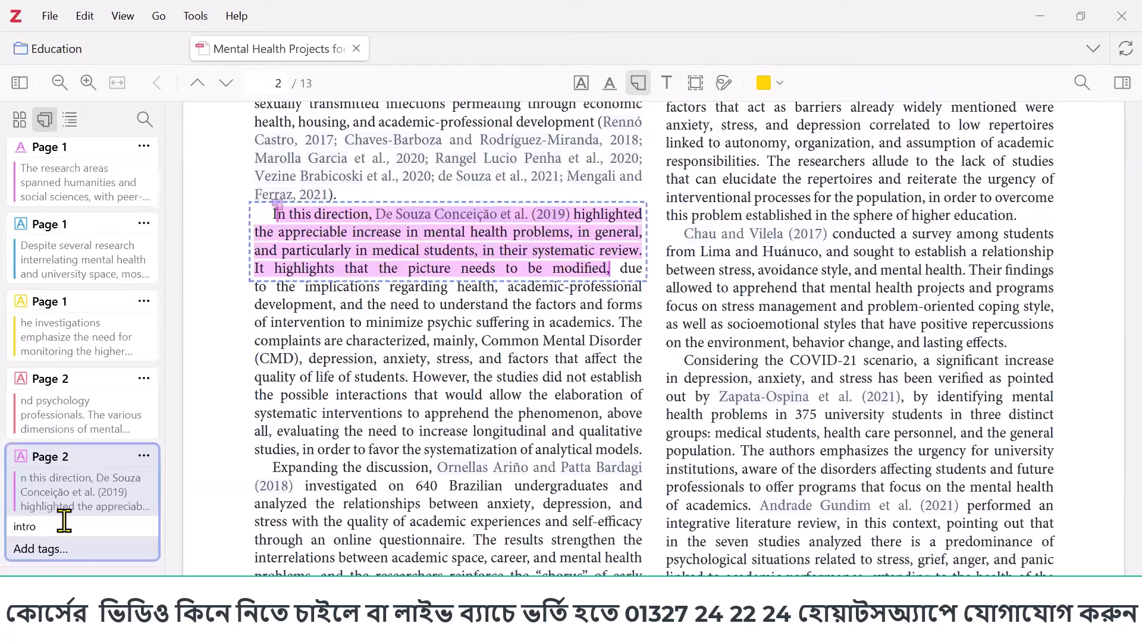
pyautogui.click(292, 337)
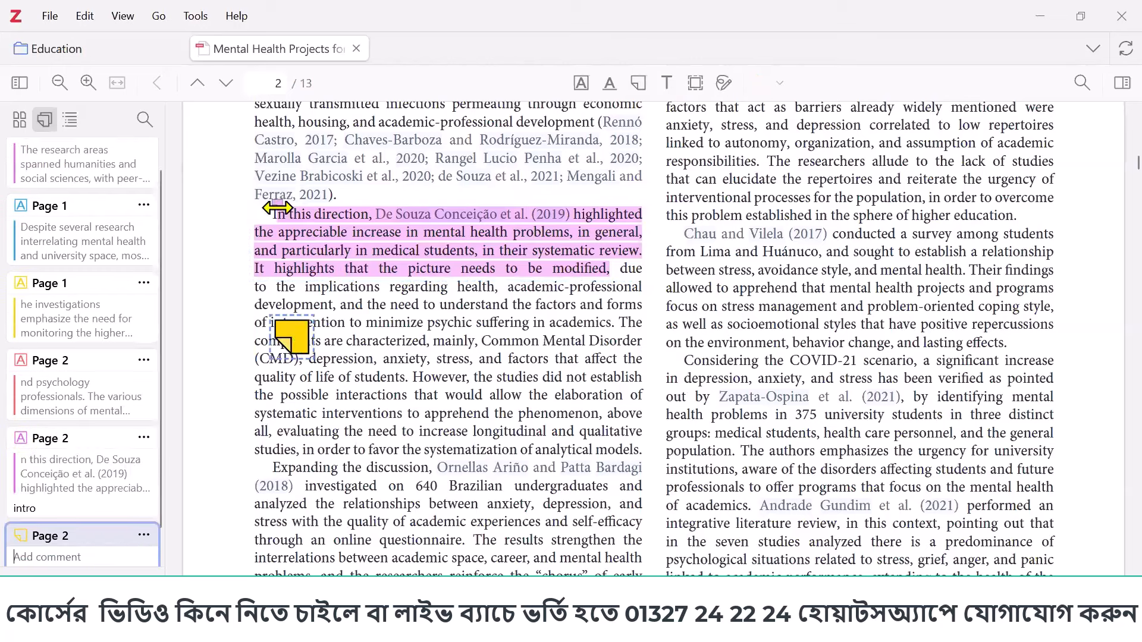
pyautogui.click(42, 506)
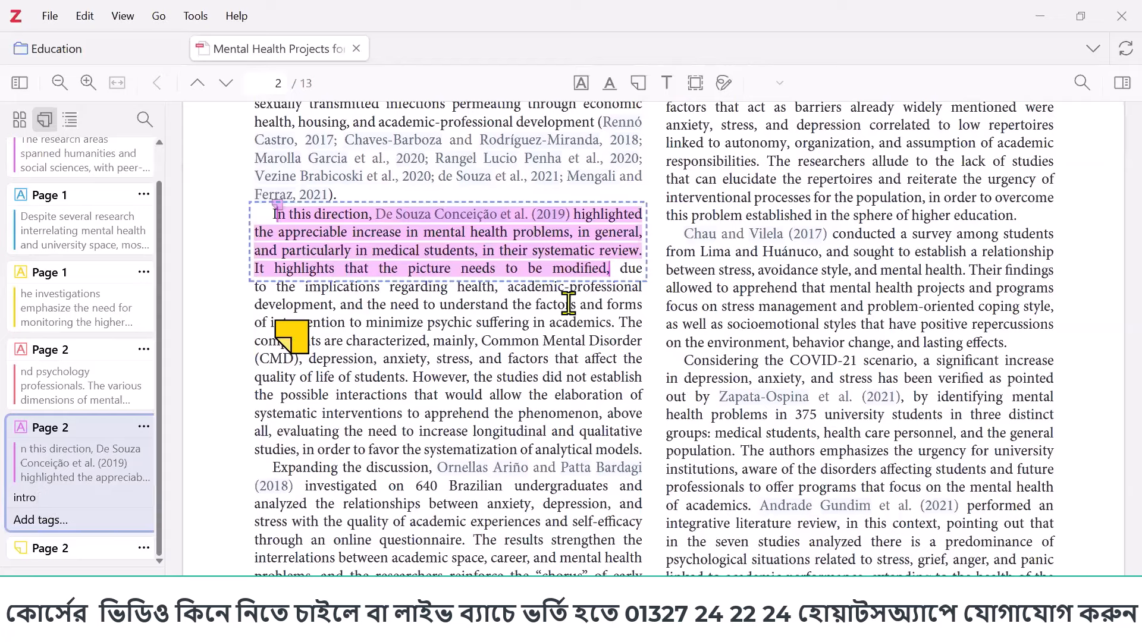
# - Select the PRISMA sentence on page 3 and place a sticky note near 'Complementing the discussion'
pyautogui.scroll(-8, 568, 304)
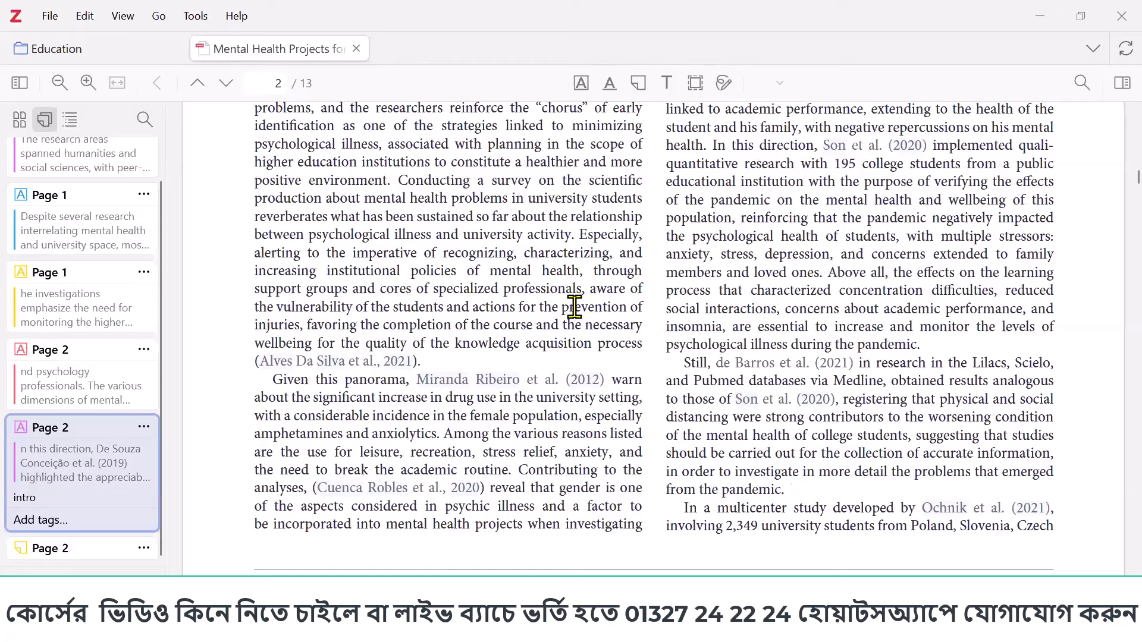
pyautogui.scroll(-8, 595, 312)
pyautogui.scroll(-5, 620, 316)
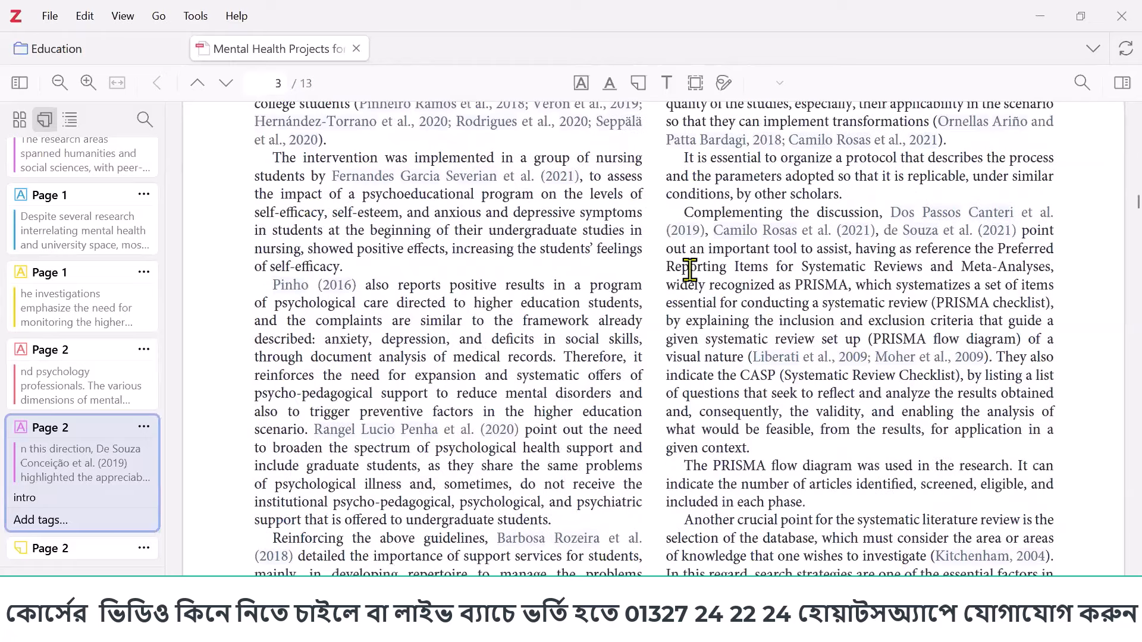
pyautogui.moveTo(666, 268); pyautogui.dragTo(673, 267)
pyautogui.moveTo(736, 287)
pyautogui.mouseDown()
pyautogui.moveTo(732, 298)
pyautogui.moveTo(963, 298)
pyautogui.moveTo(933, 296)
pyautogui.moveTo(938, 305)
pyautogui.mouseUp()
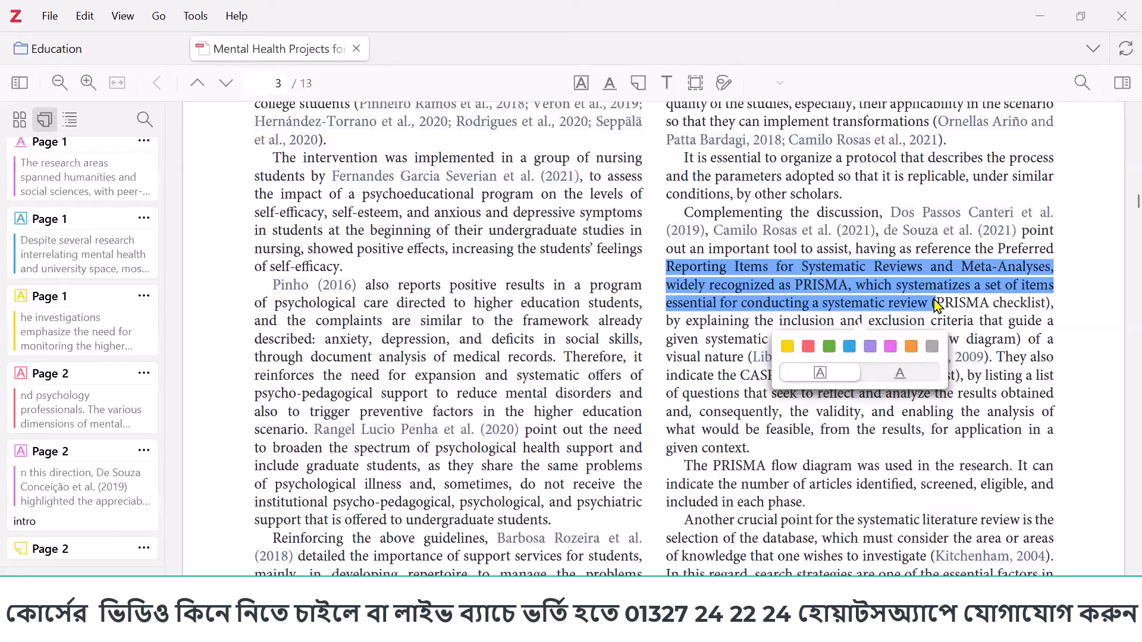
pyautogui.click(638, 86)
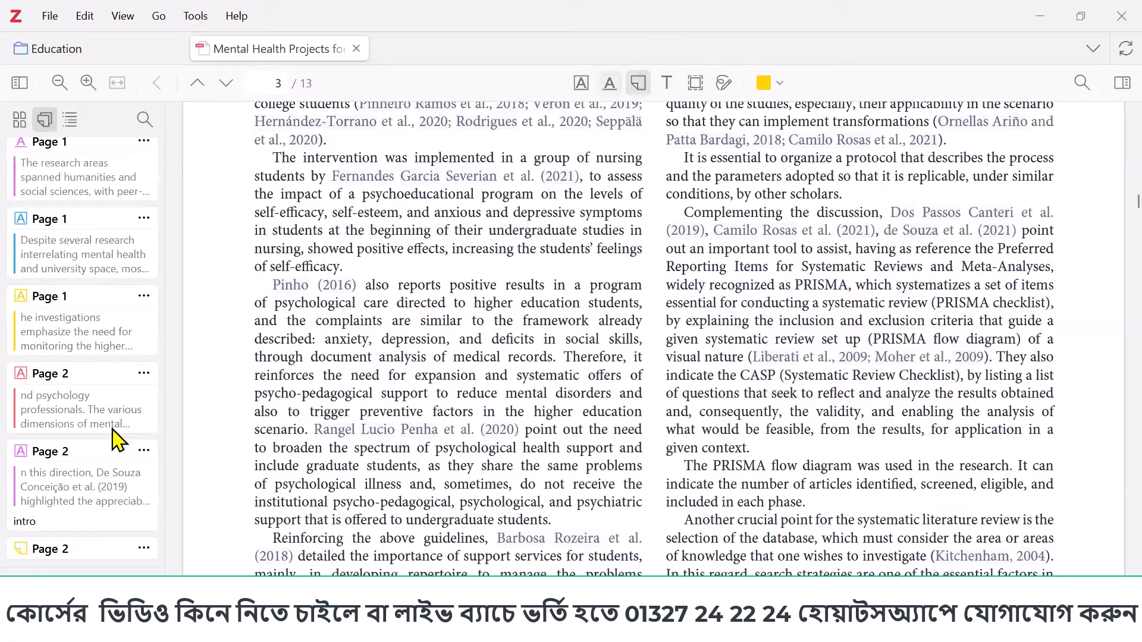
pyautogui.scroll(2, 833, 380)
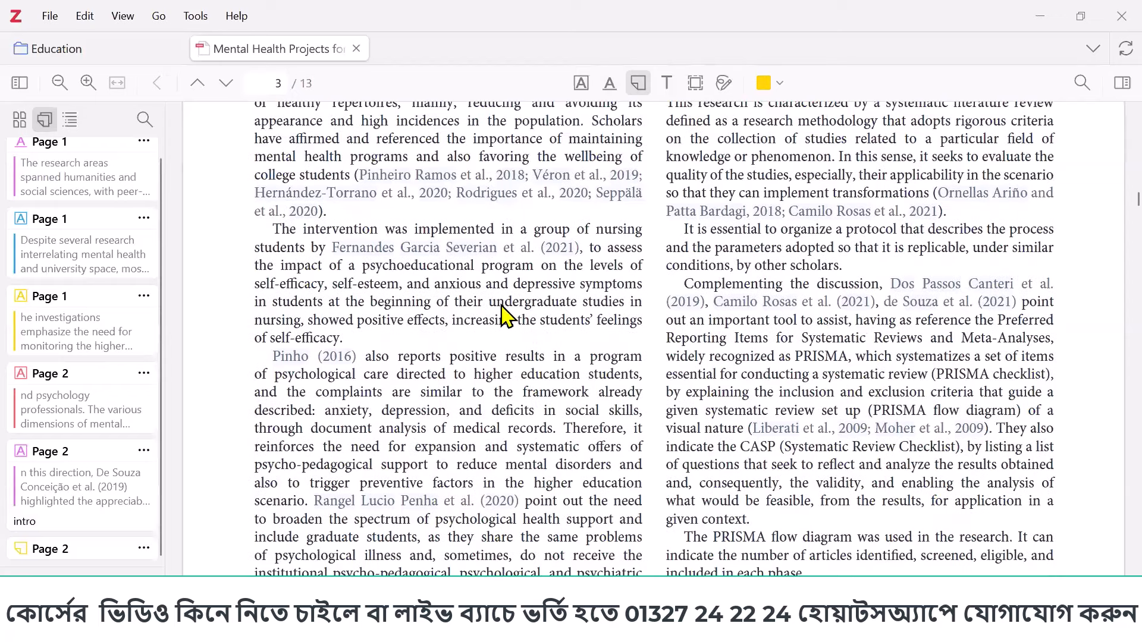
pyautogui.click(818, 284)
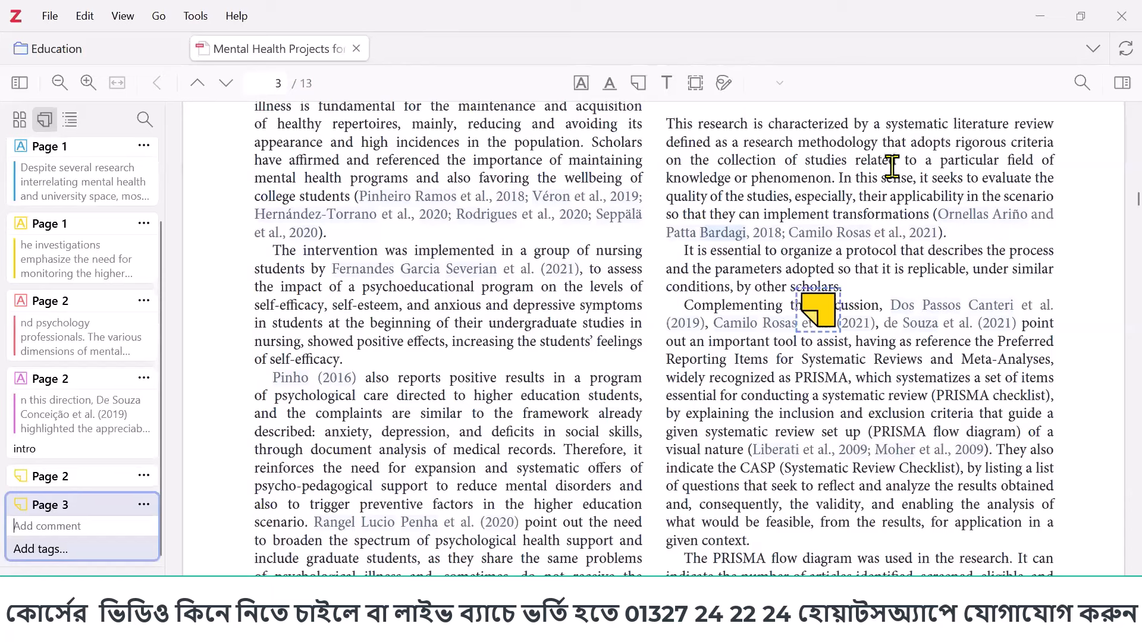
# - Select the opening Materials and Methods sentence, then revisit the page 2 note and magenta highlight
pyautogui.moveTo(895, 167); pyautogui.dragTo(675, 125)
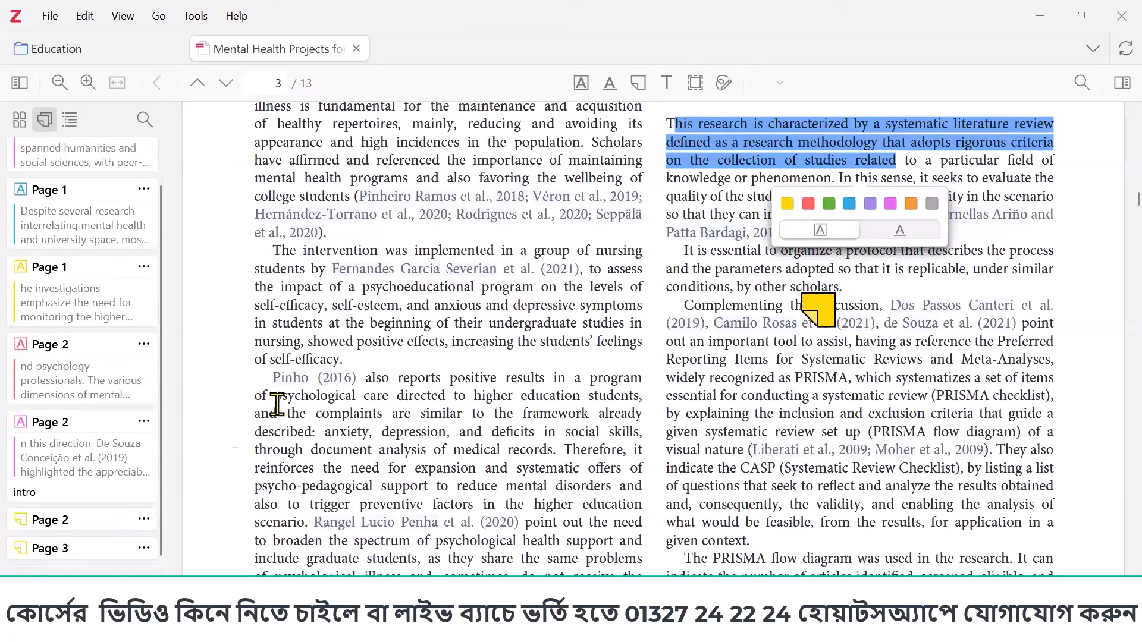
pyautogui.click(65, 522)
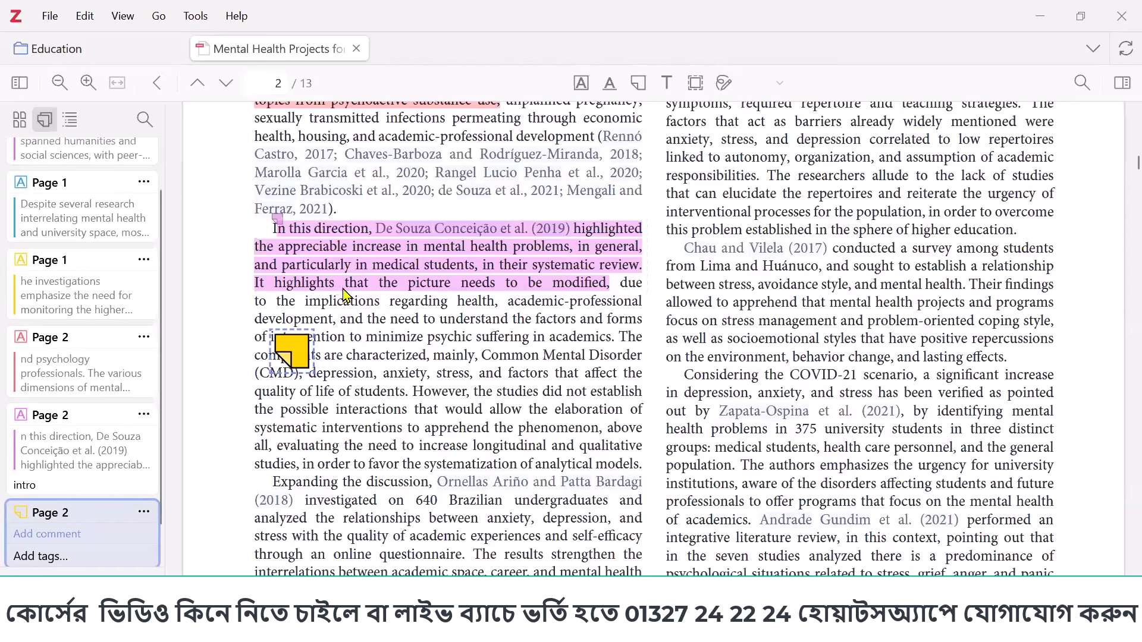
pyautogui.click(364, 285)
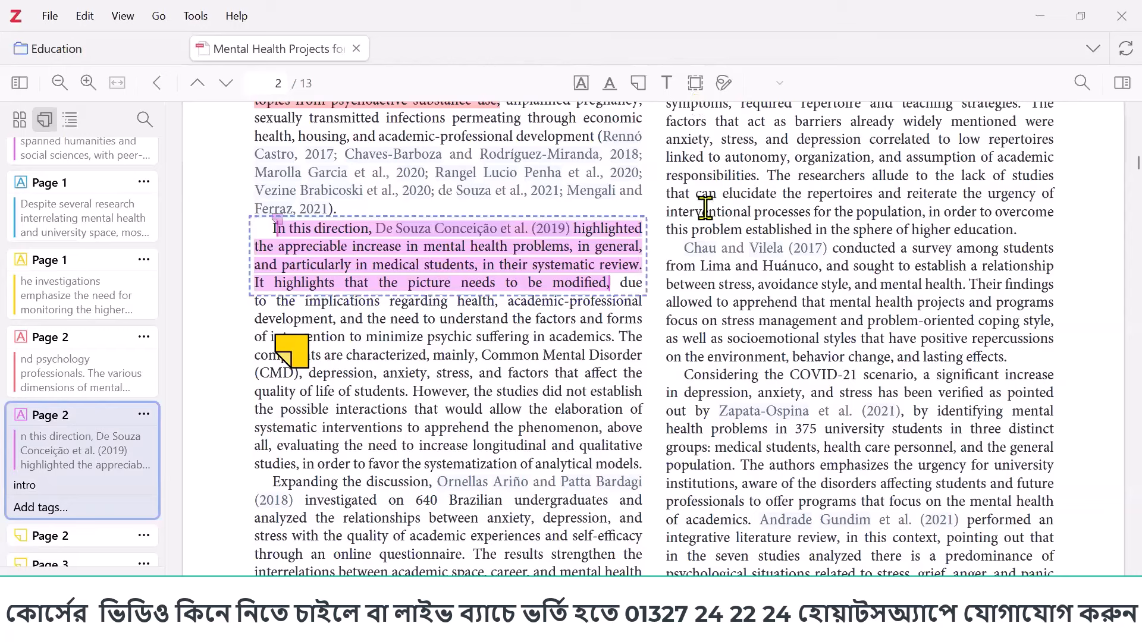
pyautogui.scroll(-8, 706, 208)
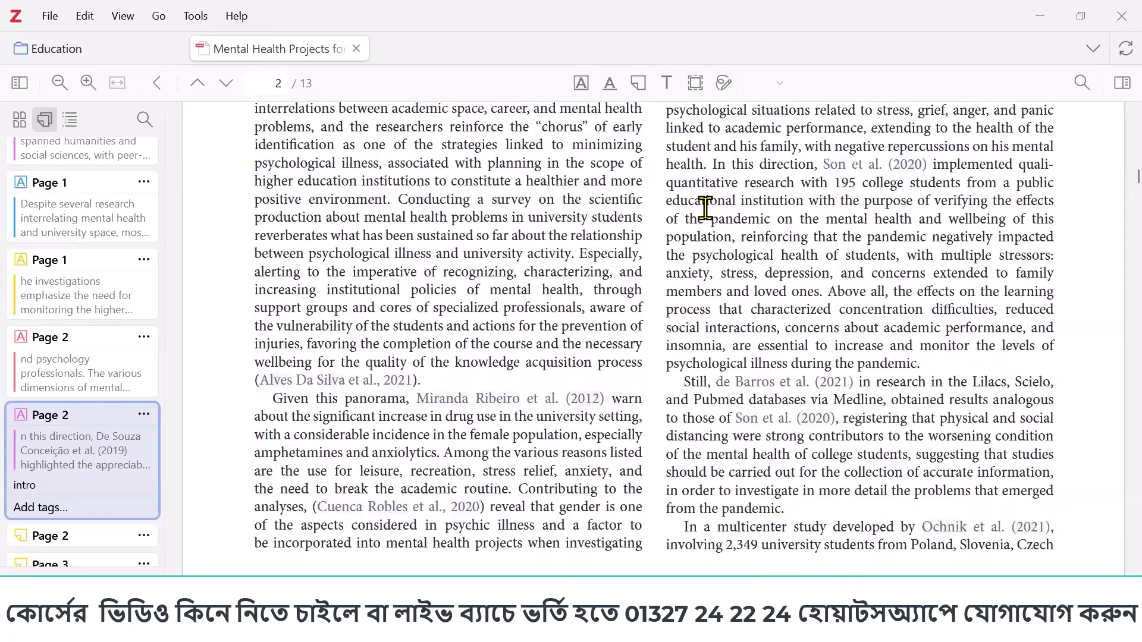
pyautogui.scroll(-8, 705, 208)
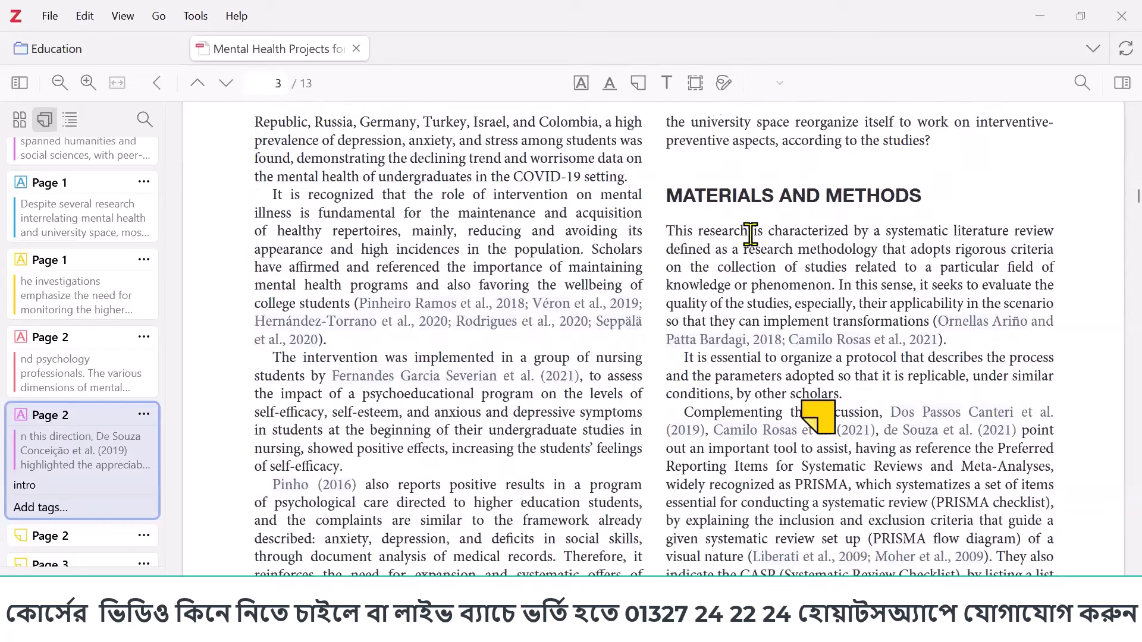
# - Draw blue ink on page 3: circle a phrase with a tick and underline the Hernández-Torrano citation
pyautogui.hotkey('alt', '6')
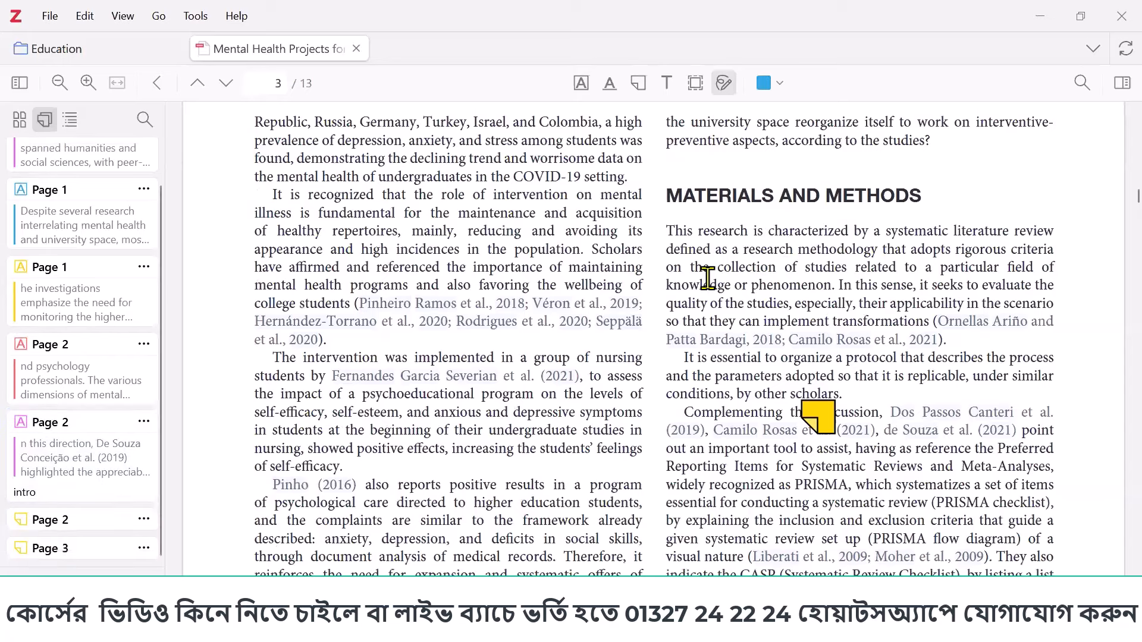
pyautogui.moveTo(897, 256); pyautogui.dragTo(1034, 135)
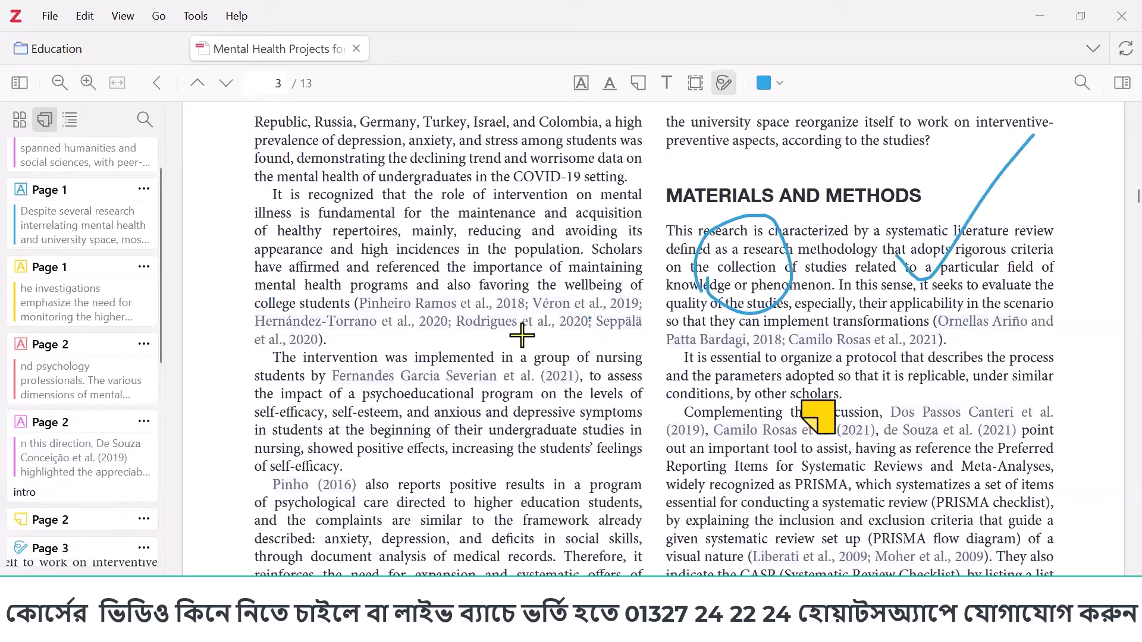
pyautogui.moveTo(370, 338); pyautogui.dragTo(591, 318)
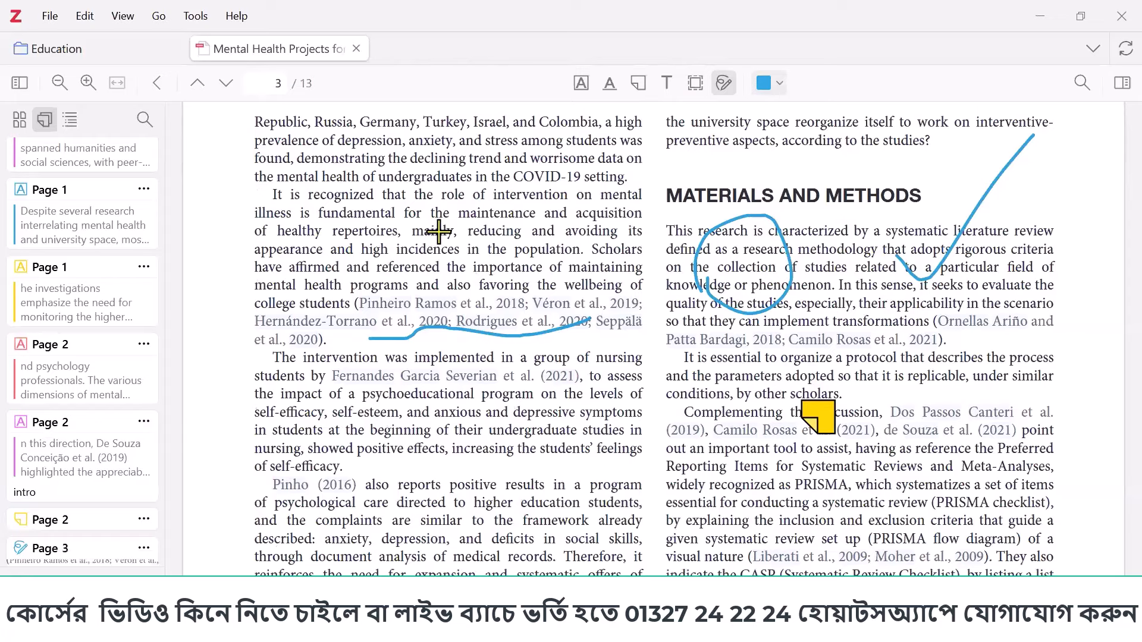
pyautogui.scroll(1, 435, 231)
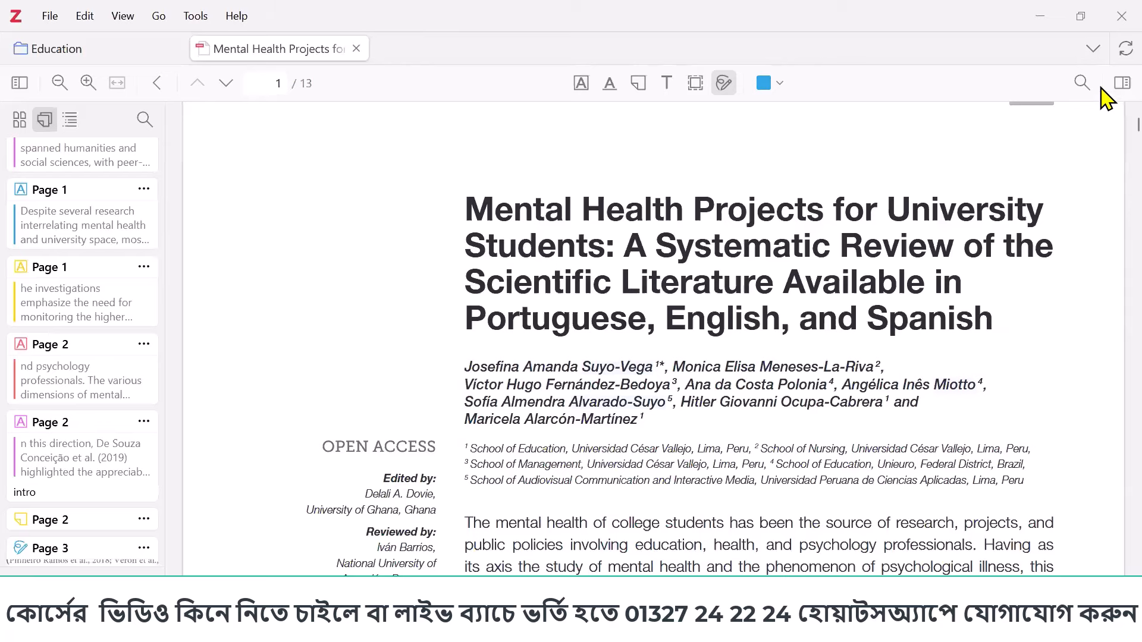
# - Show the item info, use the outline to reach the Conclusion on page 11, then list annotations again
pyautogui.click(1122, 82)
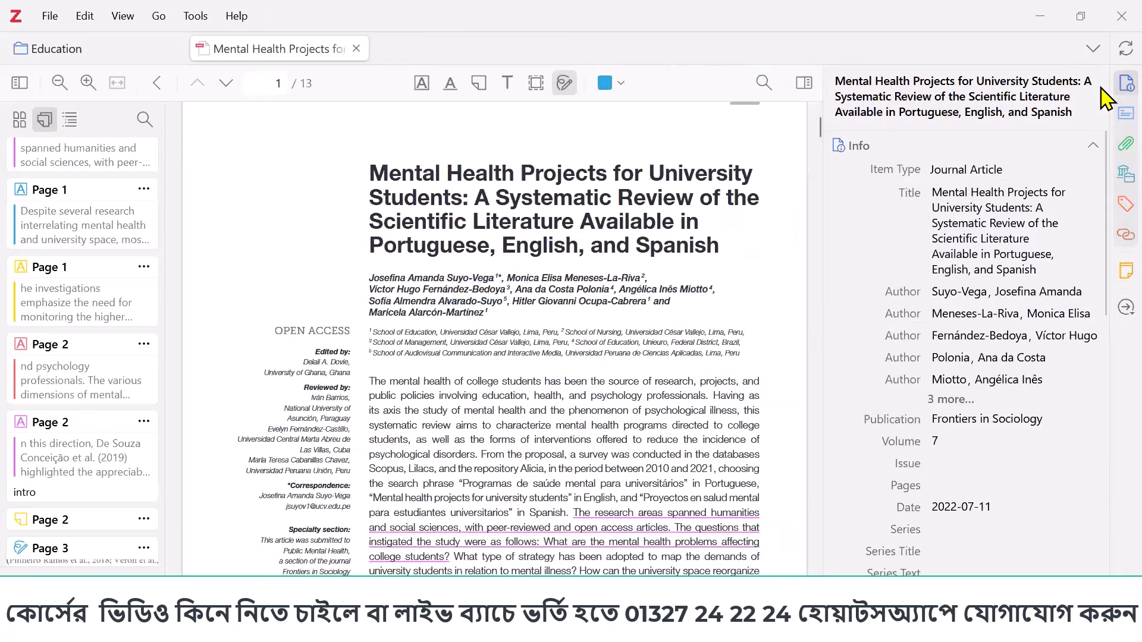
pyautogui.click(71, 121)
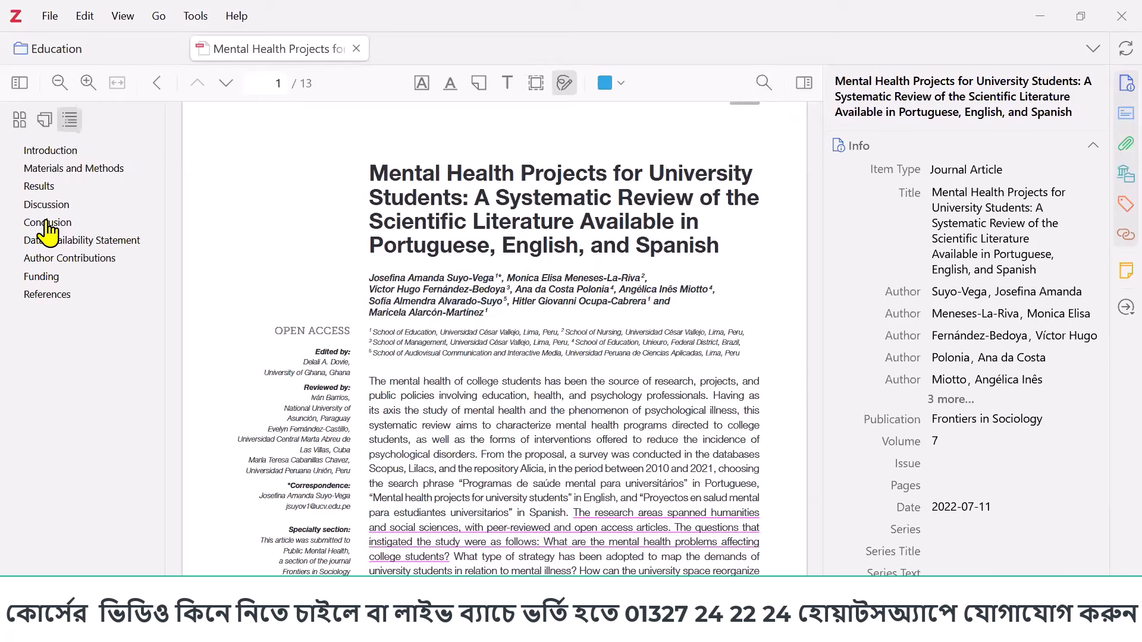
pyautogui.click(40, 188)
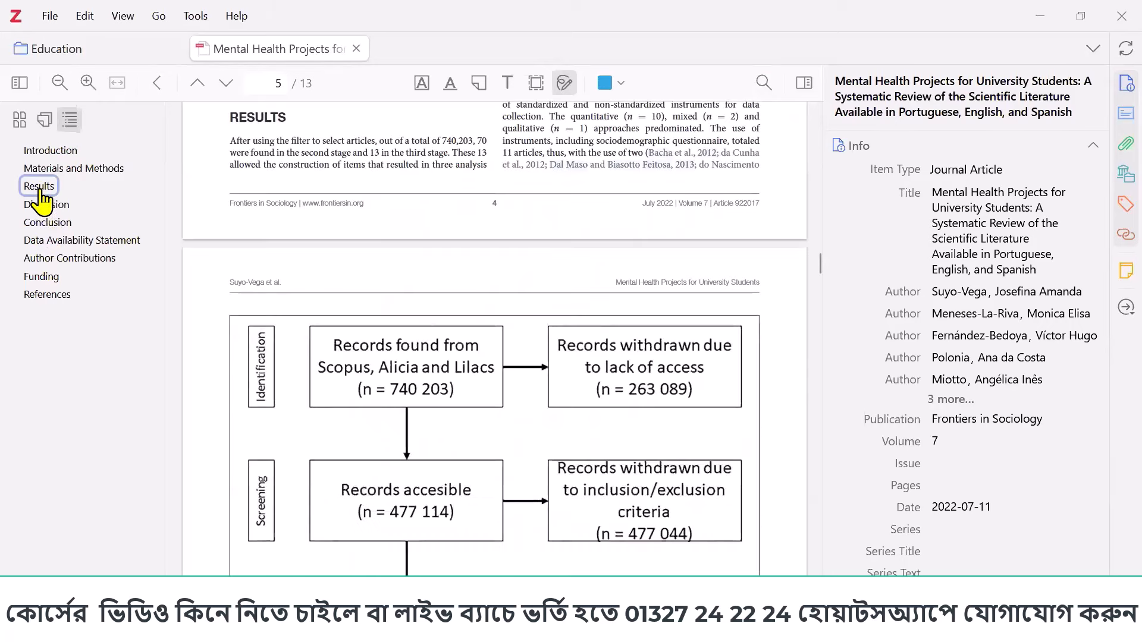
pyautogui.click(54, 225)
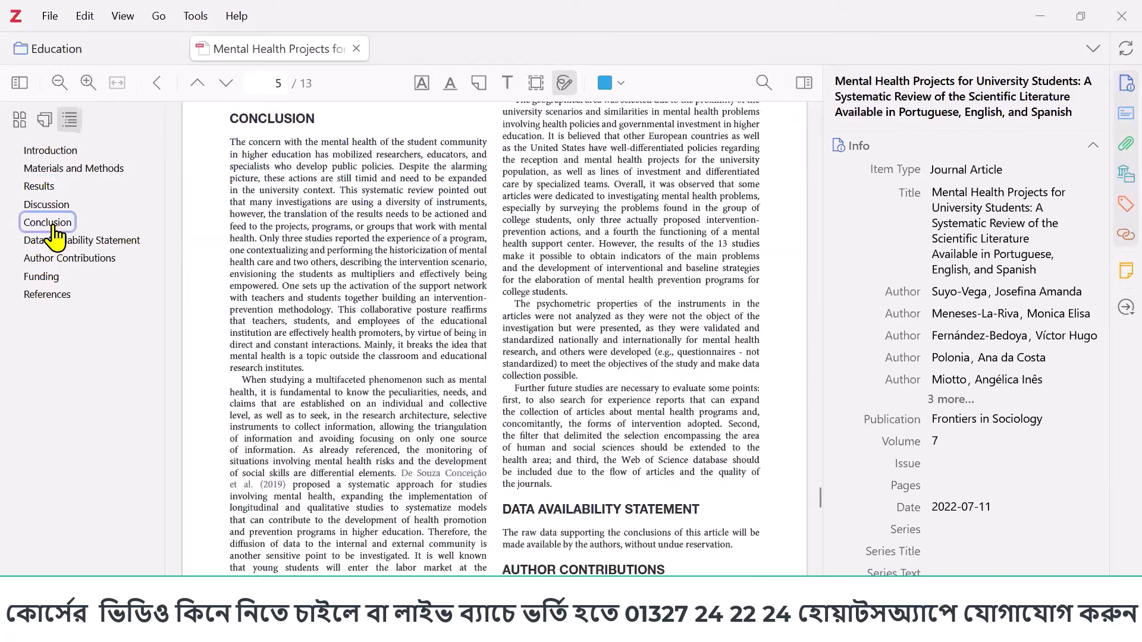
pyautogui.click(45, 122)
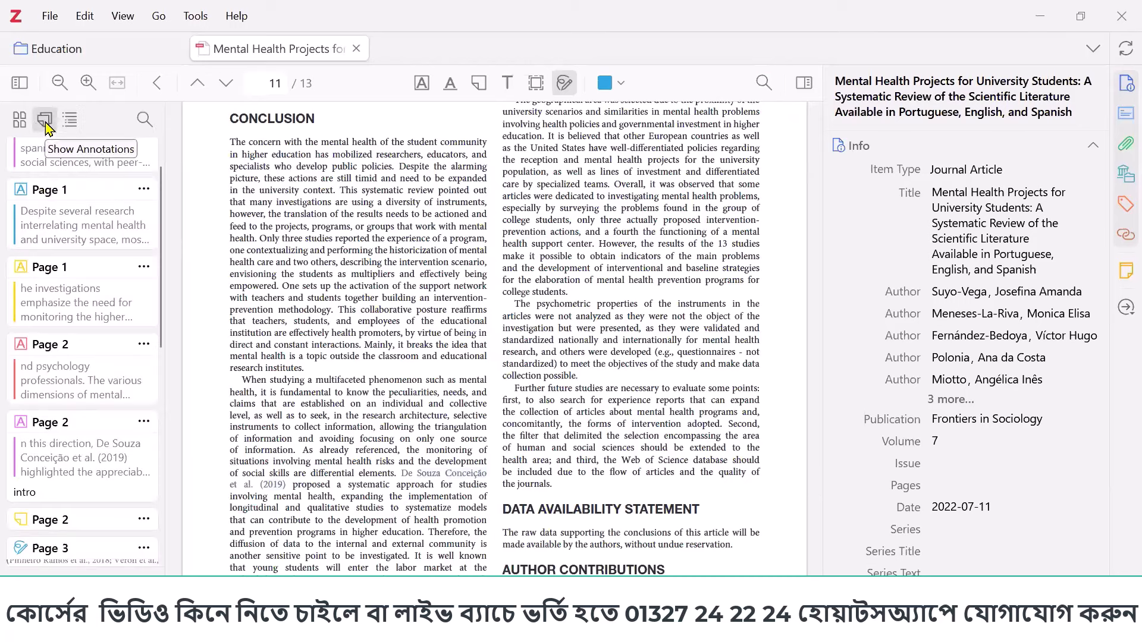
# - Step through the page 1 highlights to the red Introduction highlight on page 2, briefly hiding the sidebar
pyautogui.click(70, 219)
pyautogui.click(71, 330)
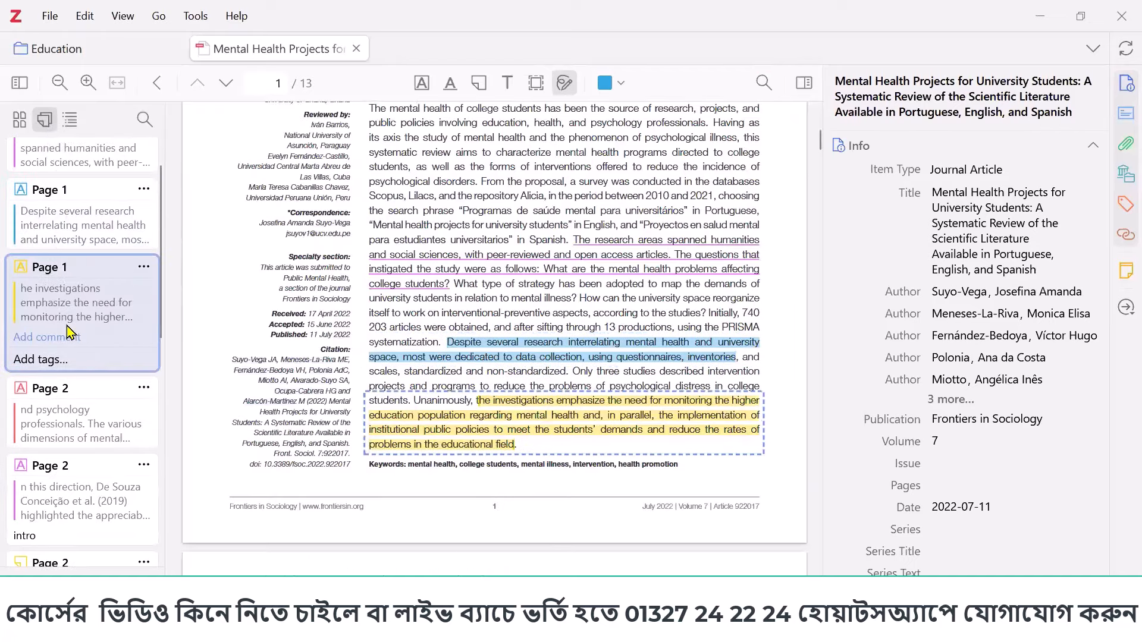
pyautogui.click(60, 430)
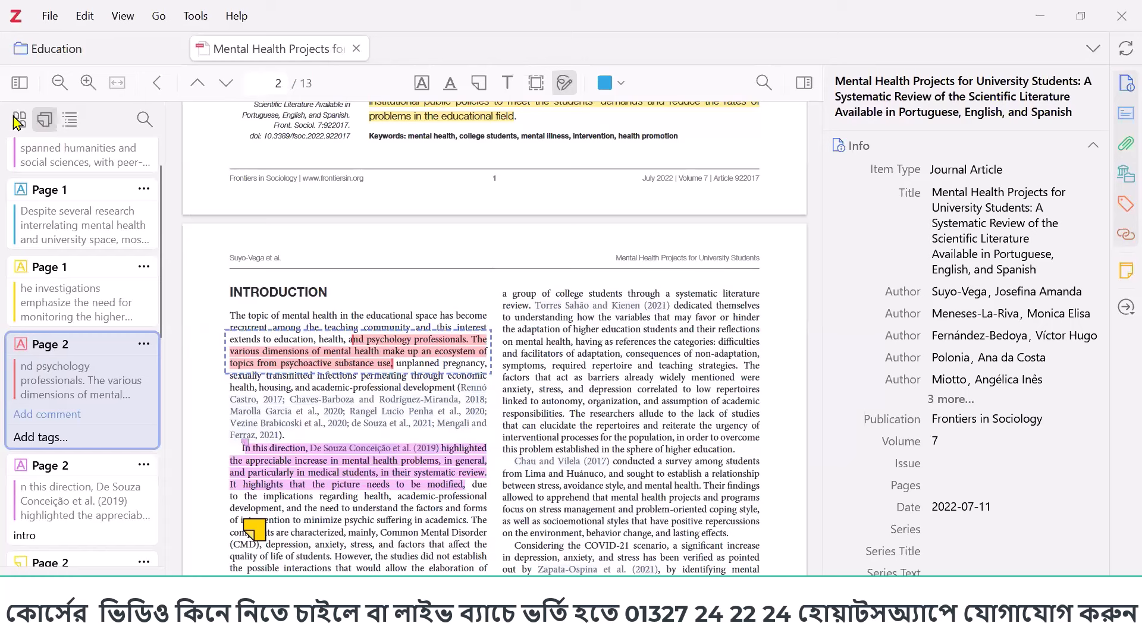
pyautogui.click(17, 86)
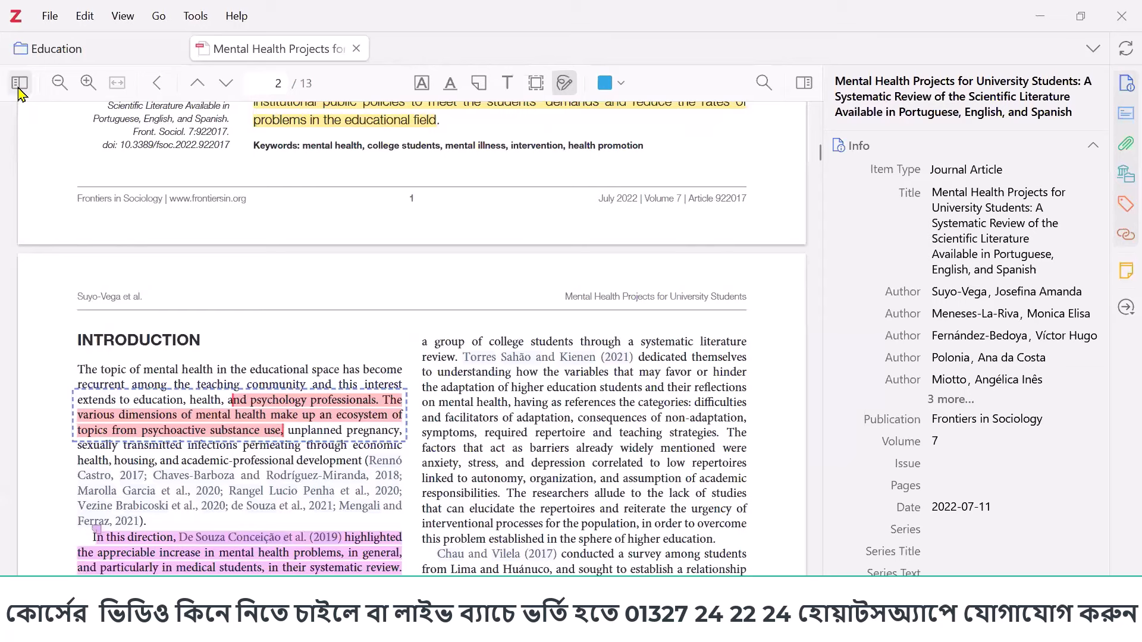
pyautogui.click(20, 86)
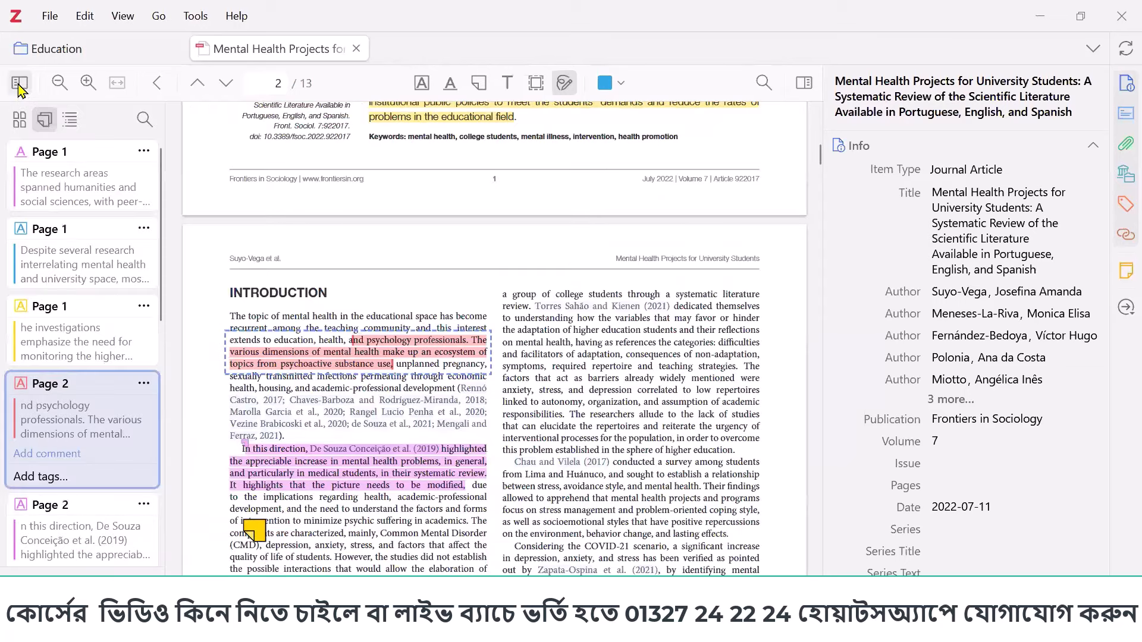
pyautogui.click(21, 91)
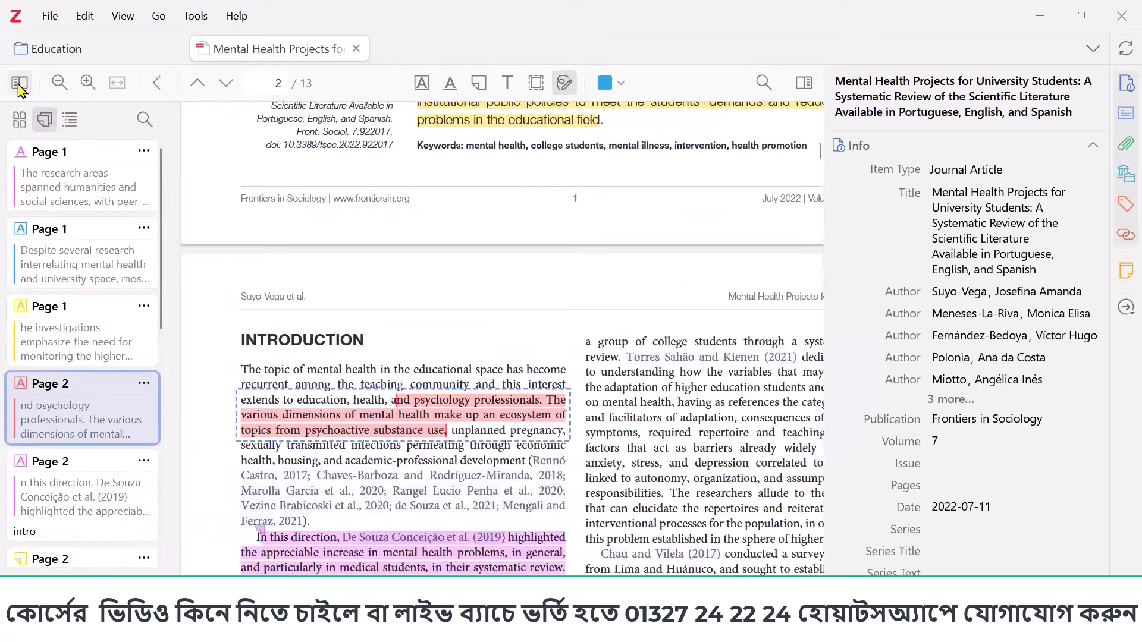
pyautogui.click(116, 18)
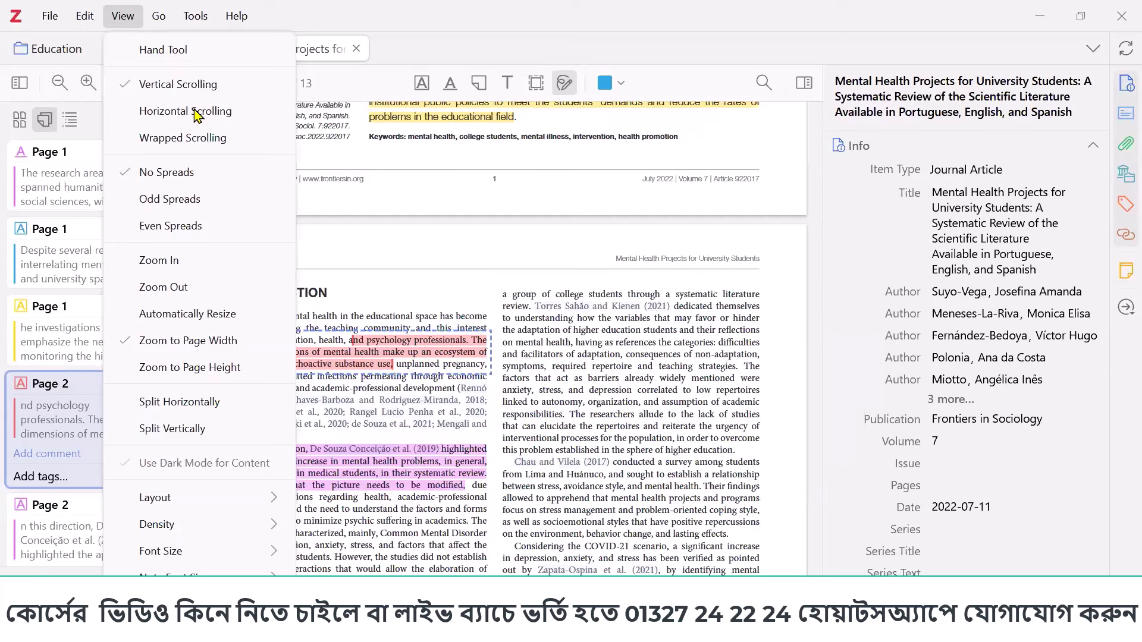
# - Collapse the article info pane and switch the PDF to horizontal scrolling
pyautogui.click(1093, 49)
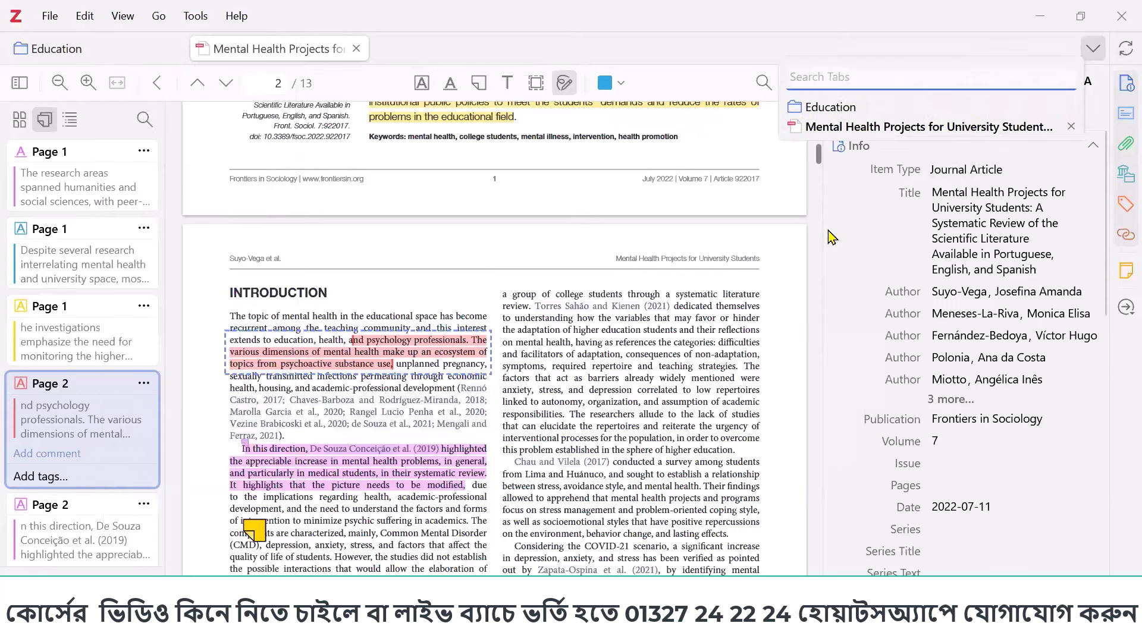
pyautogui.moveTo(823, 224); pyautogui.dragTo(905, 224)
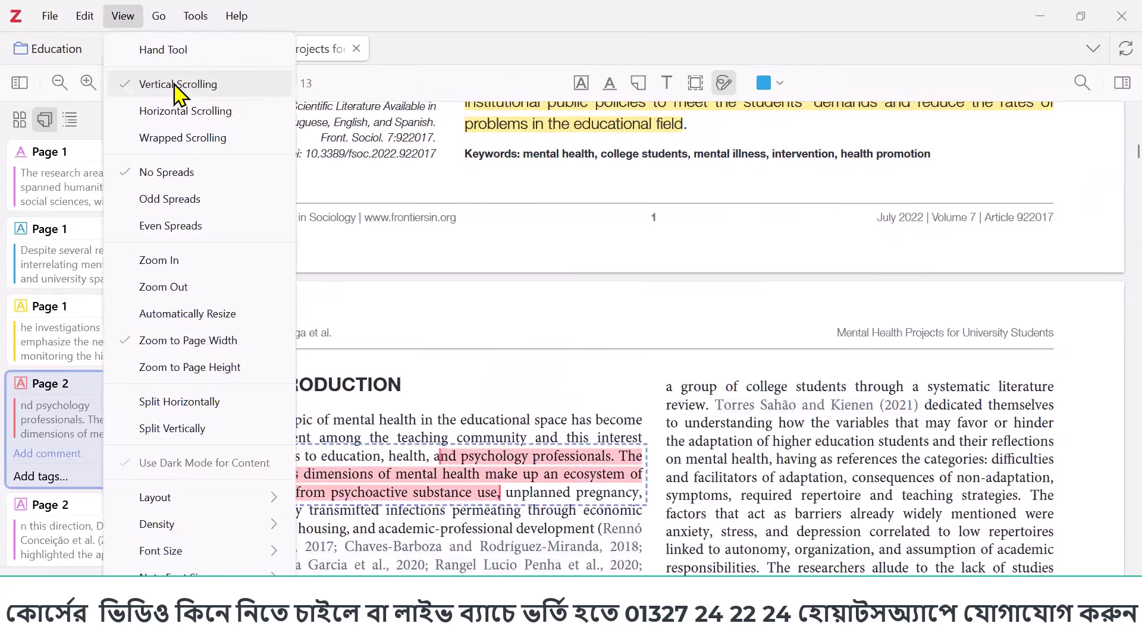
pyautogui.click(181, 112)
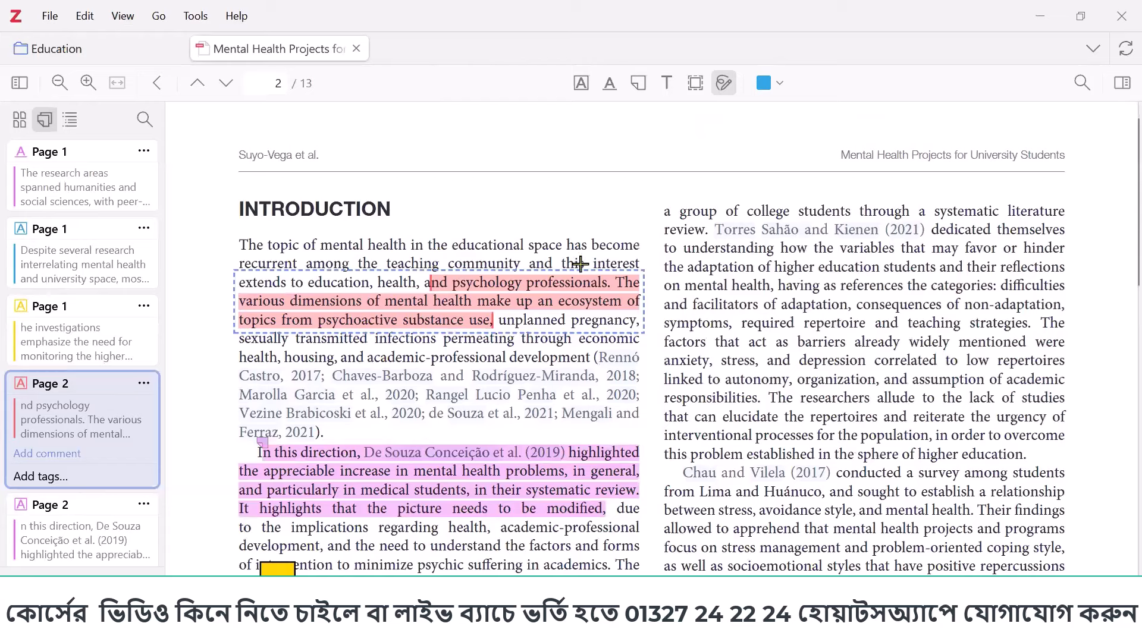
pyautogui.scroll(-3, 581, 263)
pyautogui.scroll(1, 580, 264)
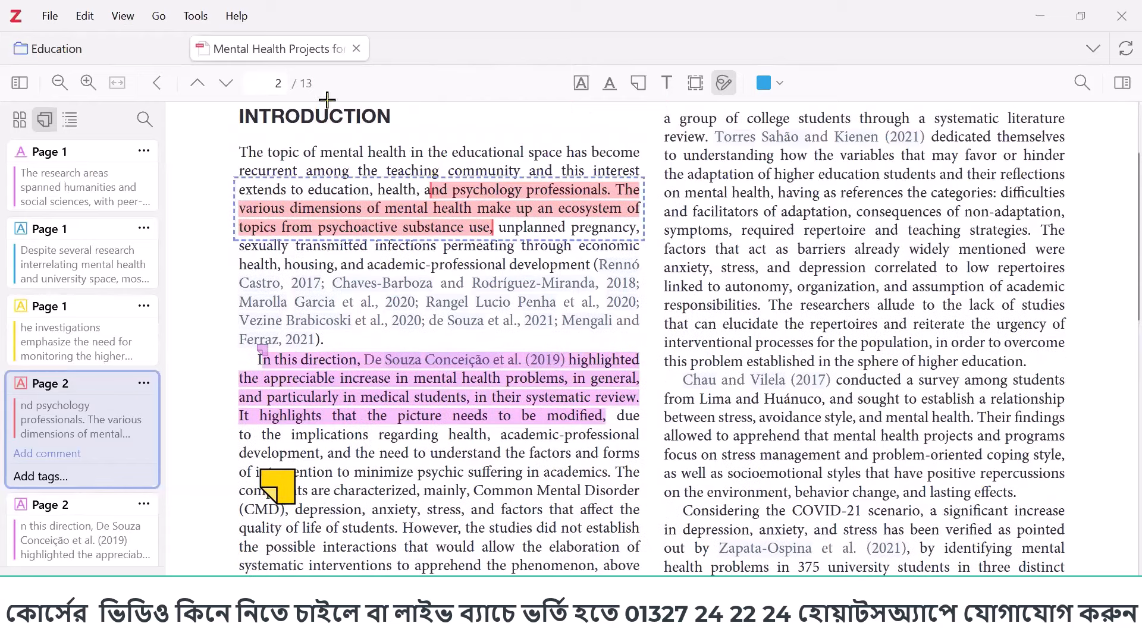
# - Switch to wrapped scrolling with odd spreads, showing pages 1 and 2 side by side
pyautogui.click(119, 17)
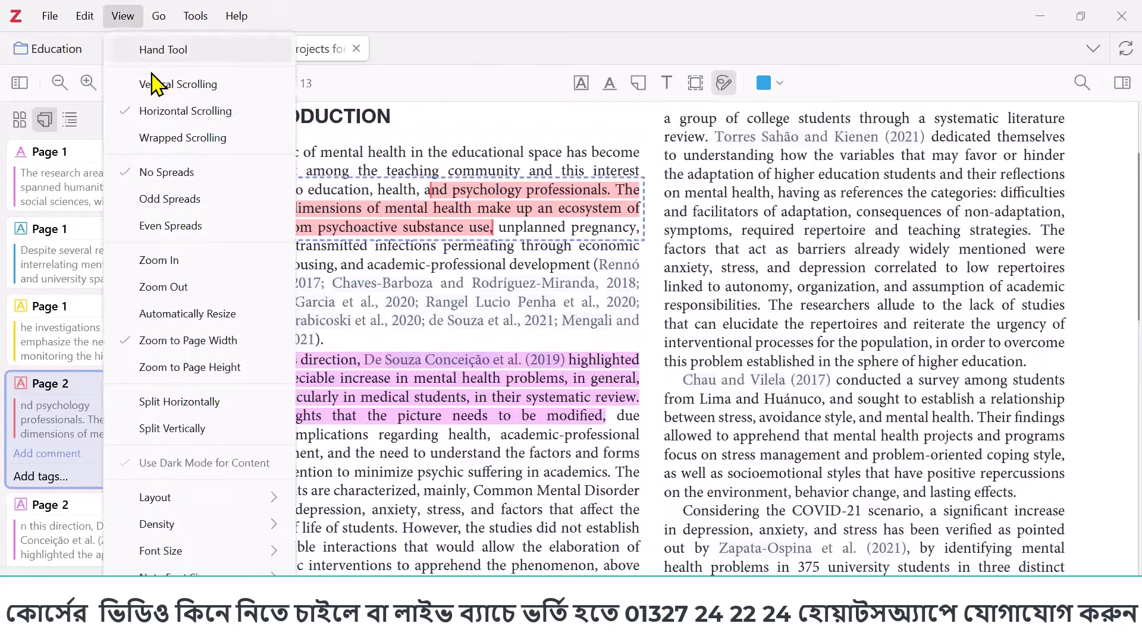
pyautogui.click(181, 141)
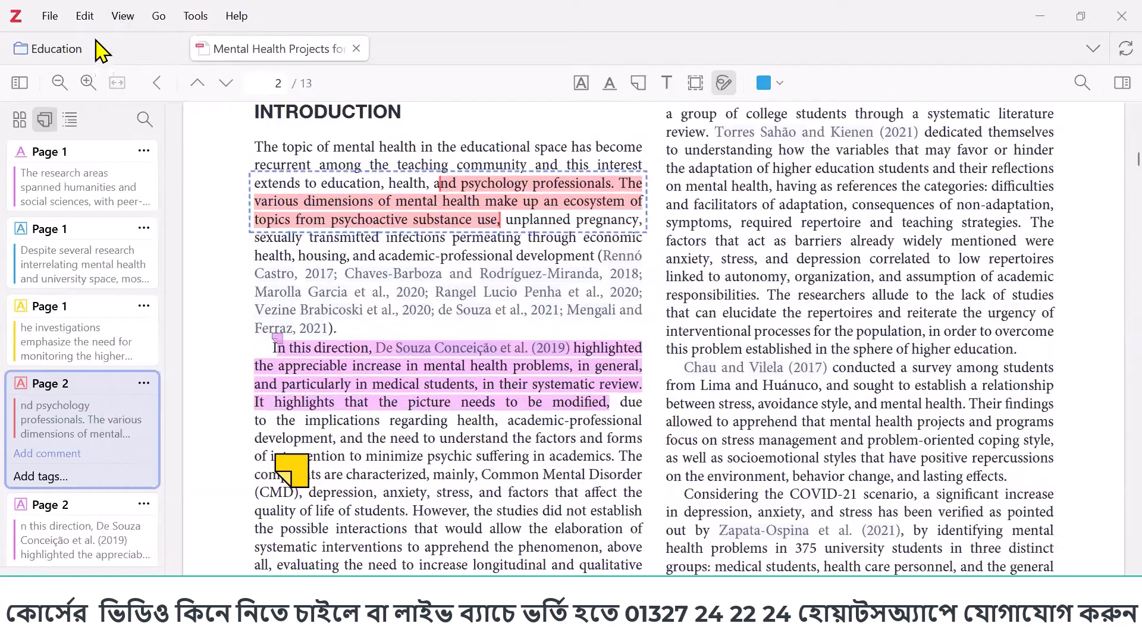
pyautogui.click(122, 18)
pyautogui.moveTo(145, 21)
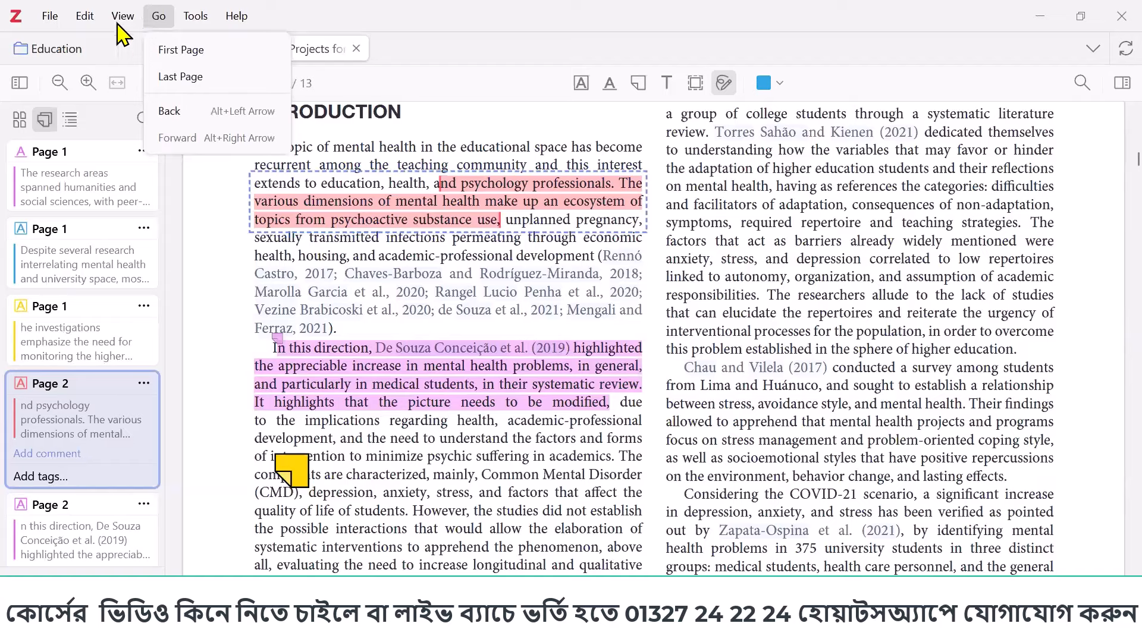
pyautogui.press('Left')
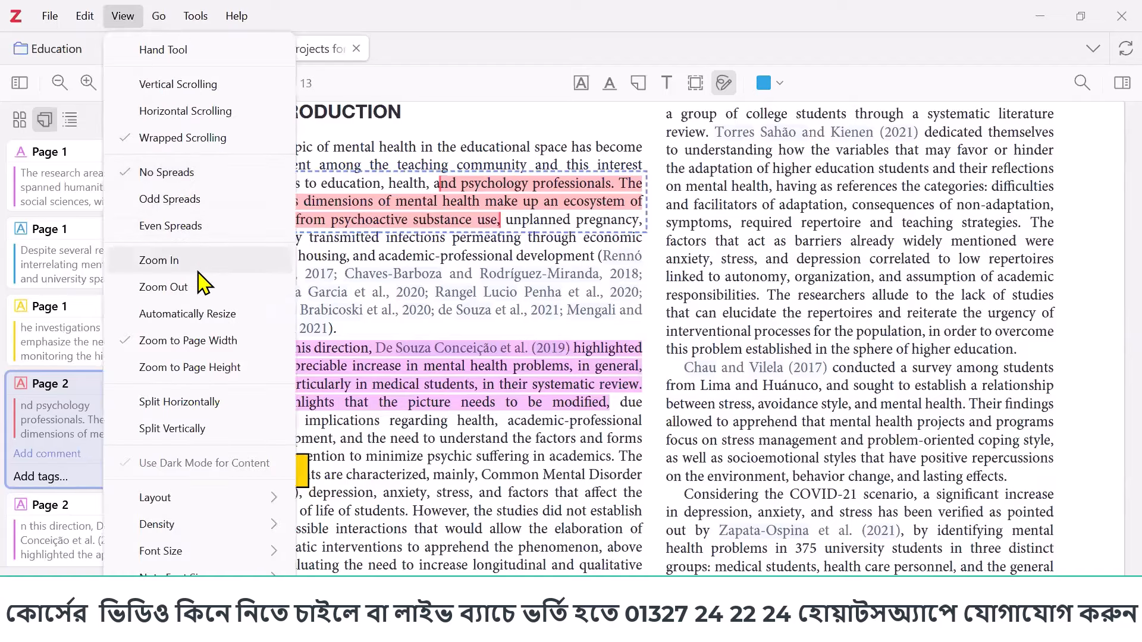
pyautogui.click(186, 202)
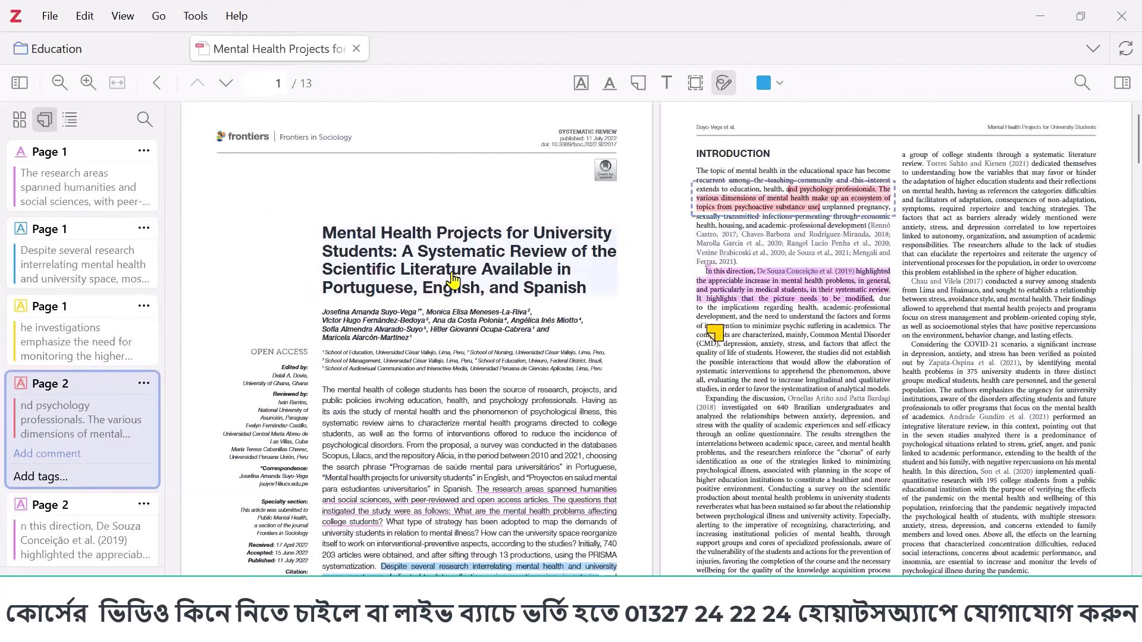
# - Switch the PDF layout to even spreads, pairing pages 2 and 3
pyautogui.scroll(-3, 453, 275)
pyautogui.scroll(3, 454, 278)
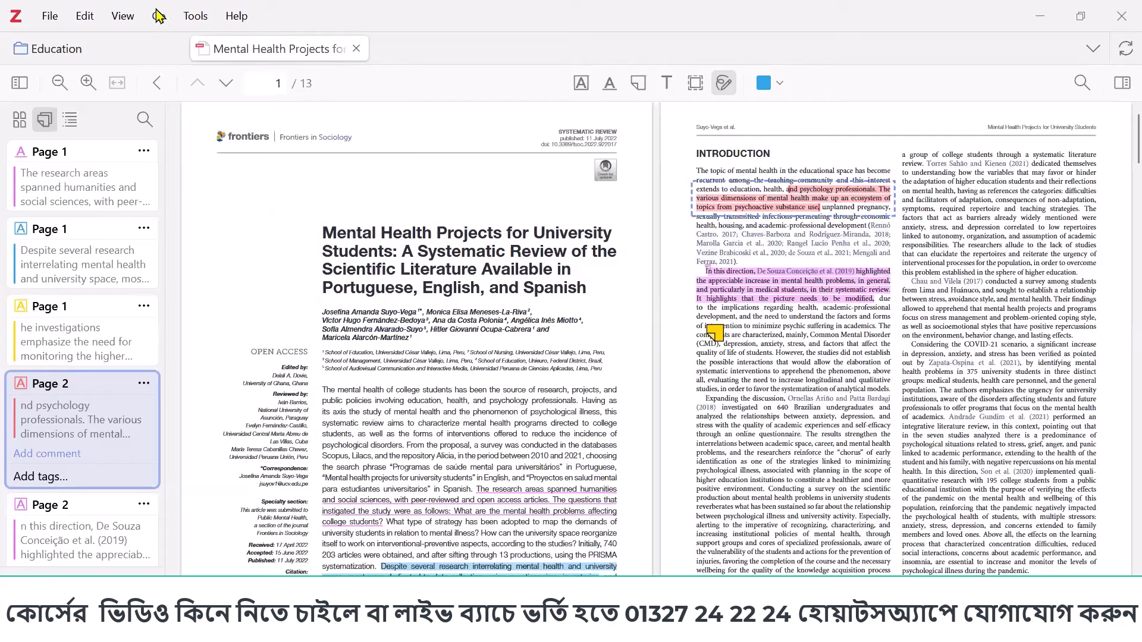
pyautogui.click(128, 16)
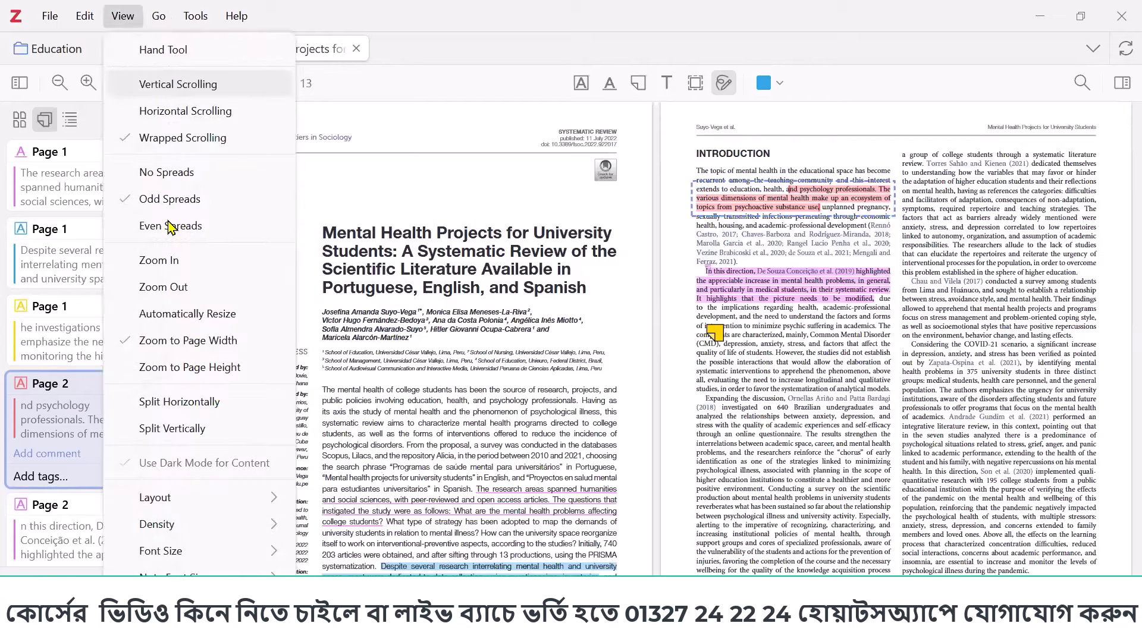
pyautogui.click(171, 226)
pyautogui.scroll(-5, 653, 219)
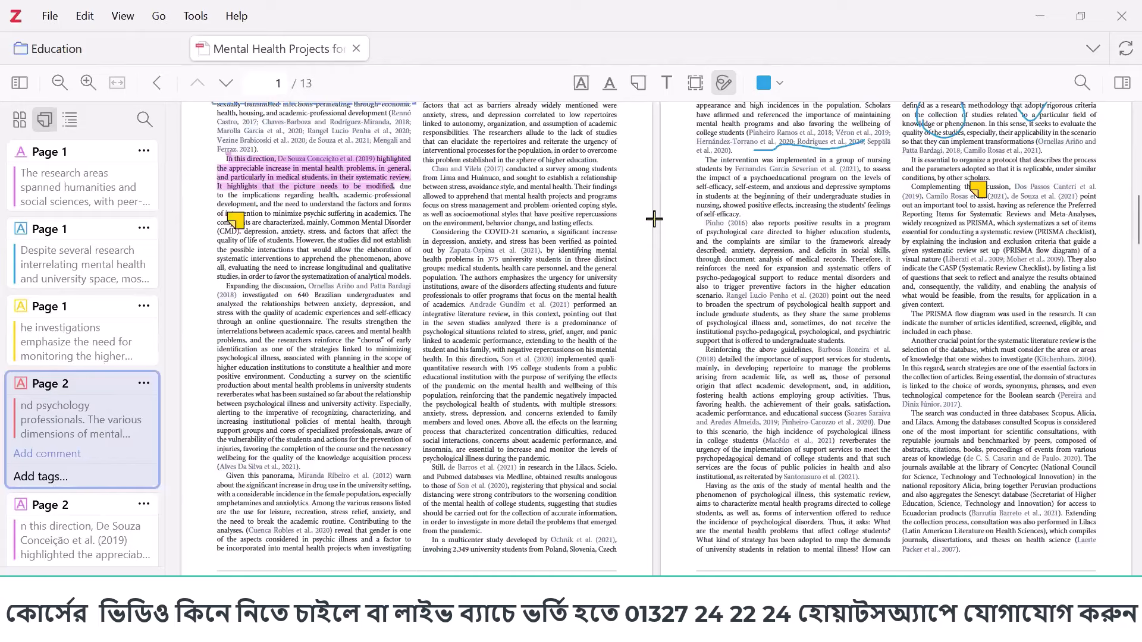
pyautogui.scroll(2, 653, 219)
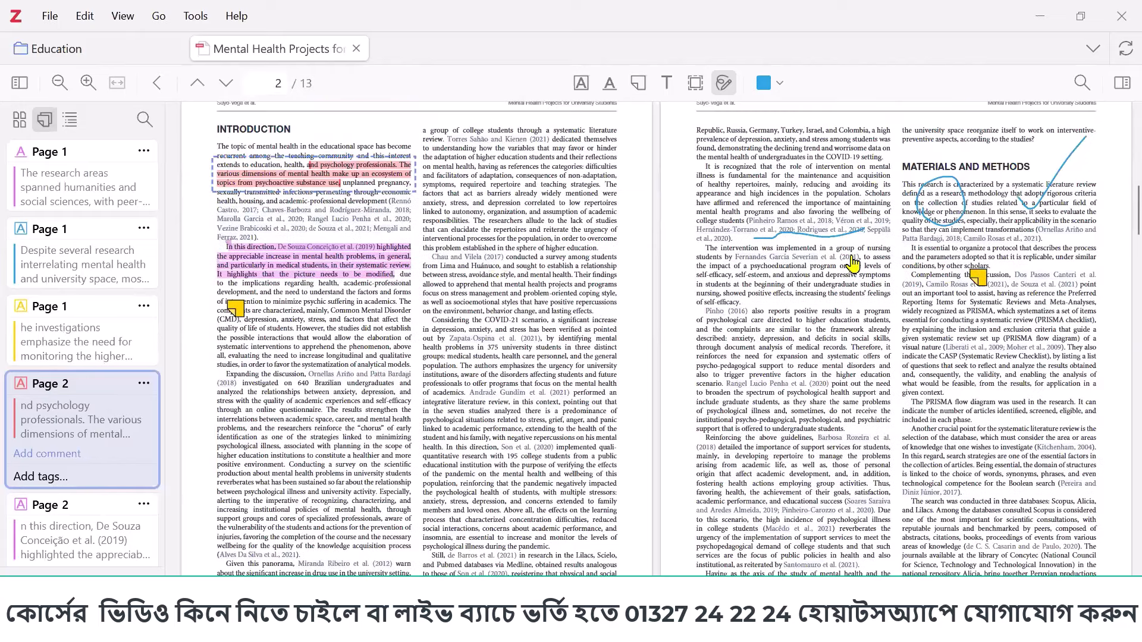
pyautogui.moveTo(854, 262)
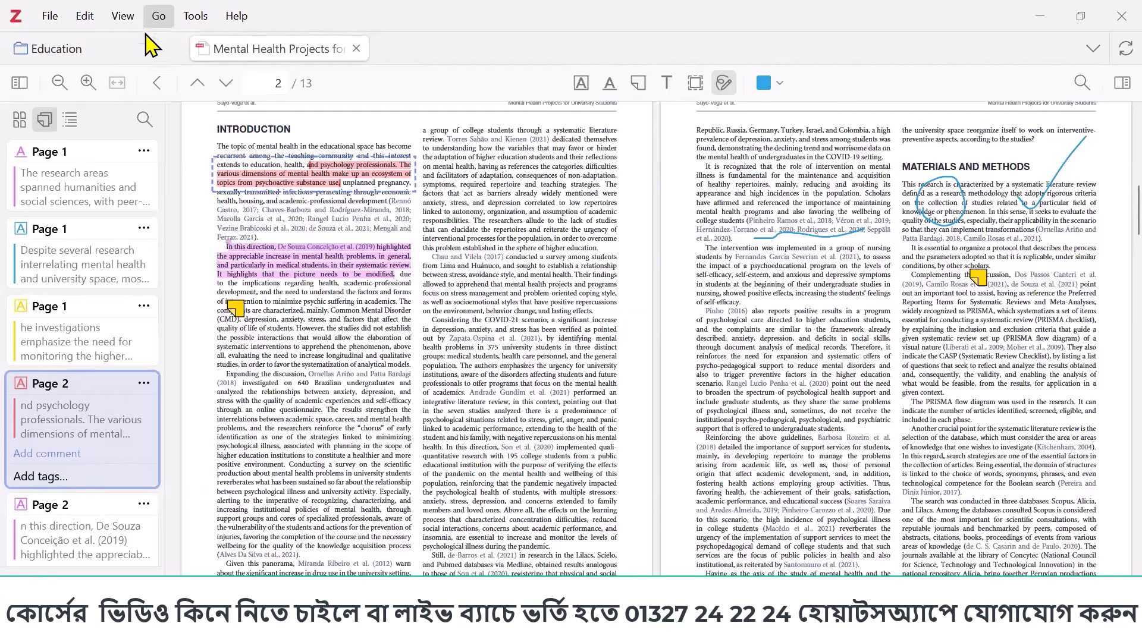
# - Browse the View options without changes, then reopen the Mental Health Projects PDF from the Education list
pyautogui.click(122, 16)
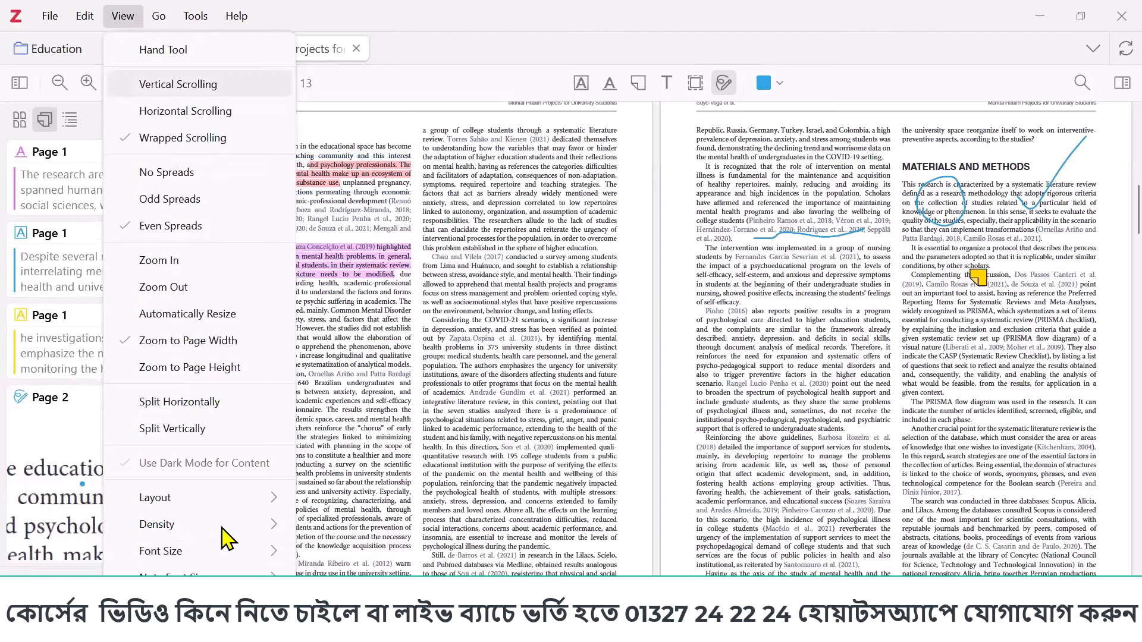
pyautogui.moveTo(221, 528)
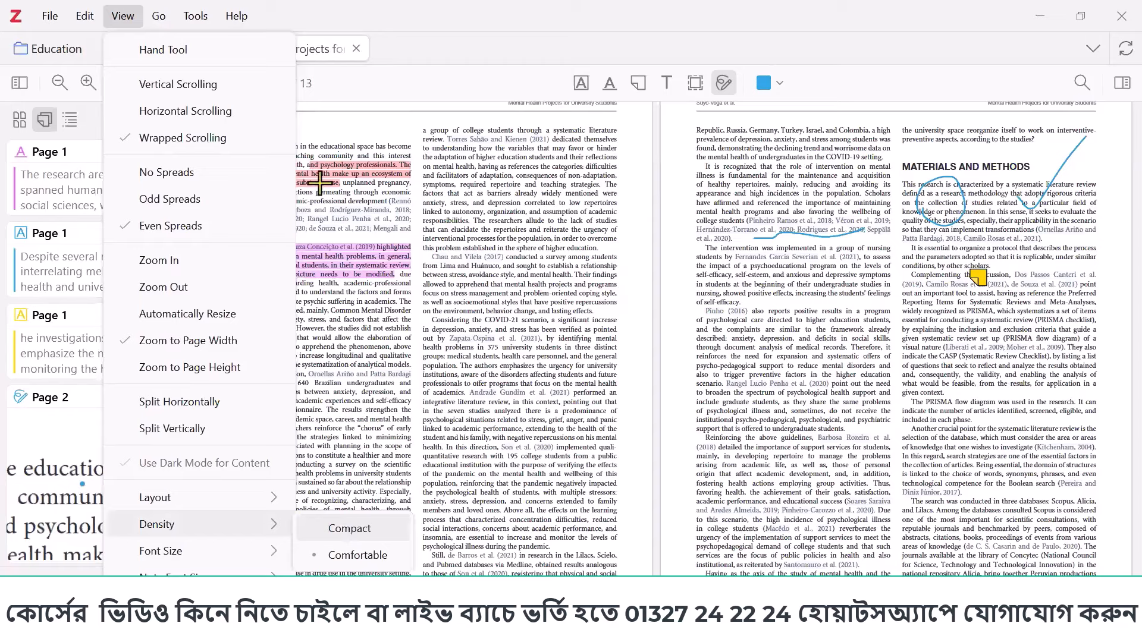
pyautogui.click(200, 130)
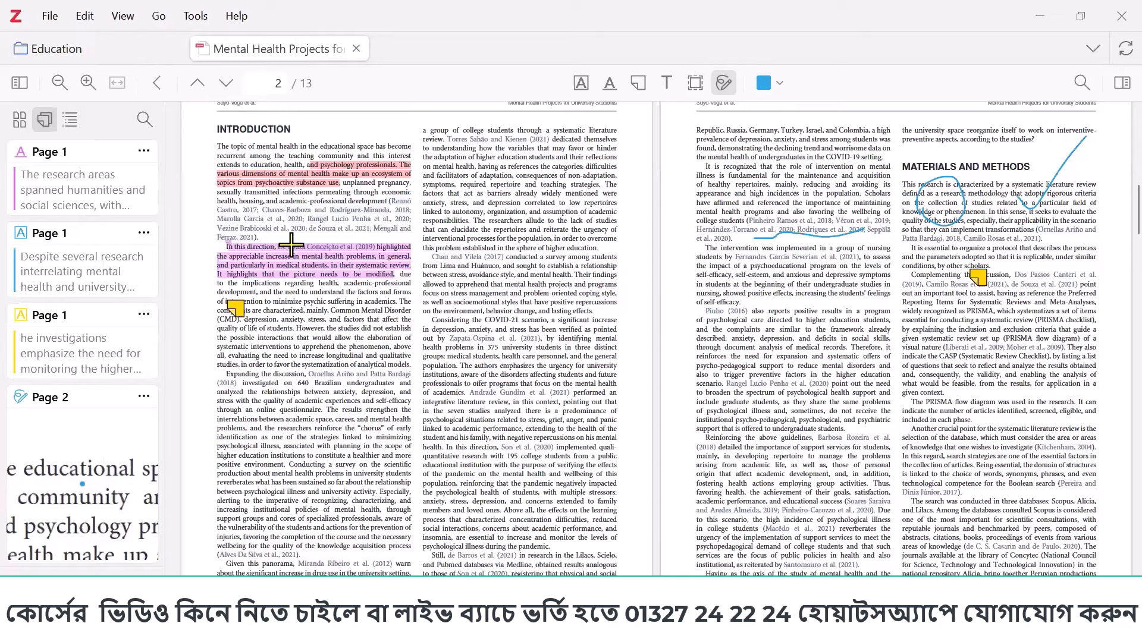
pyautogui.click(104, 56)
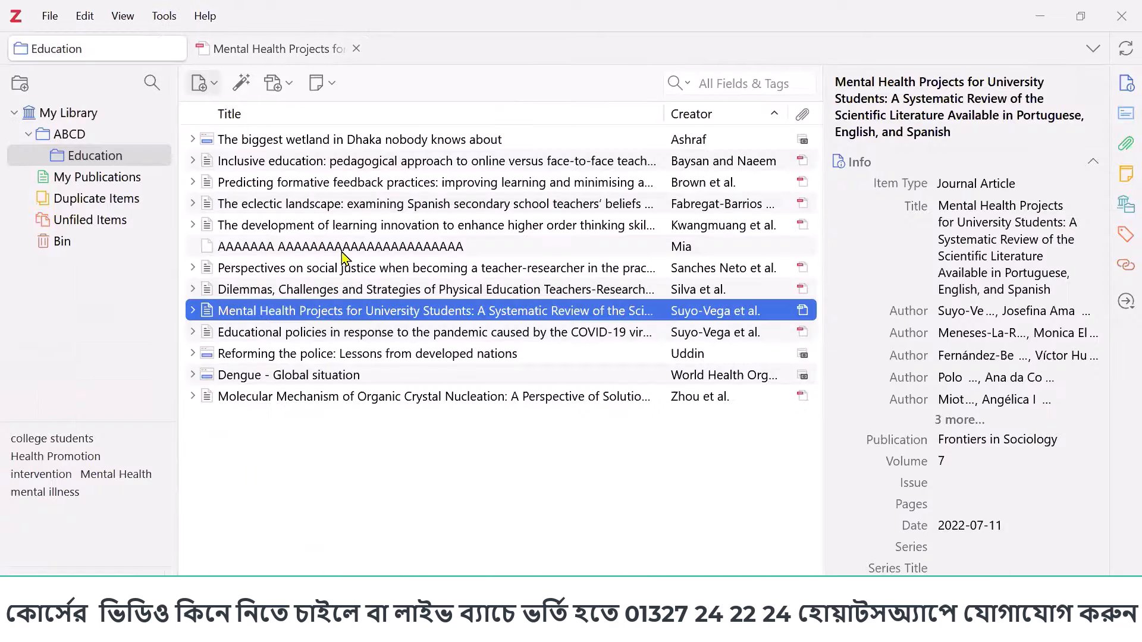
pyautogui.doubleClick(332, 311)
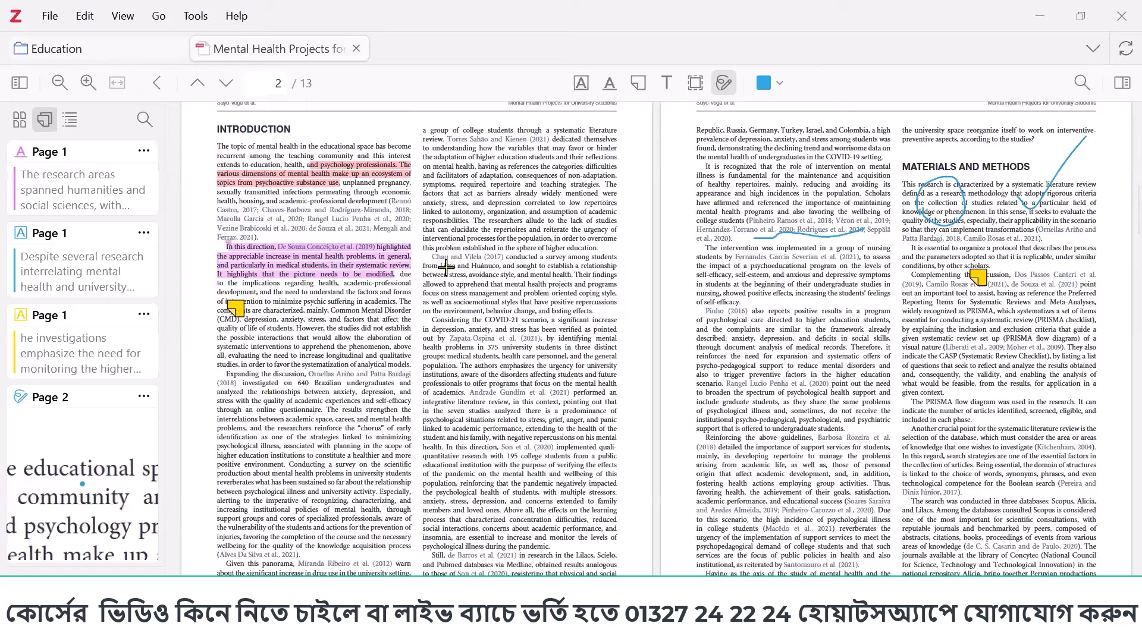
# - Delete the yellow page 1 highlight about monitoring needs and return to the Education list
pyautogui.scroll(1, 446, 269)
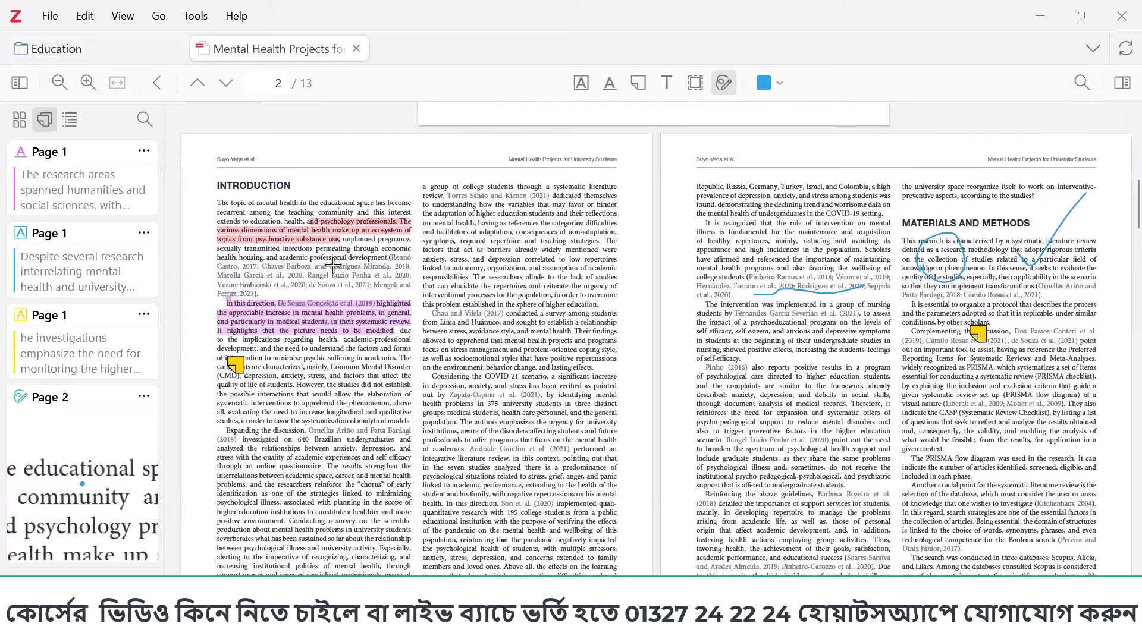
pyautogui.scroll(1, 333, 266)
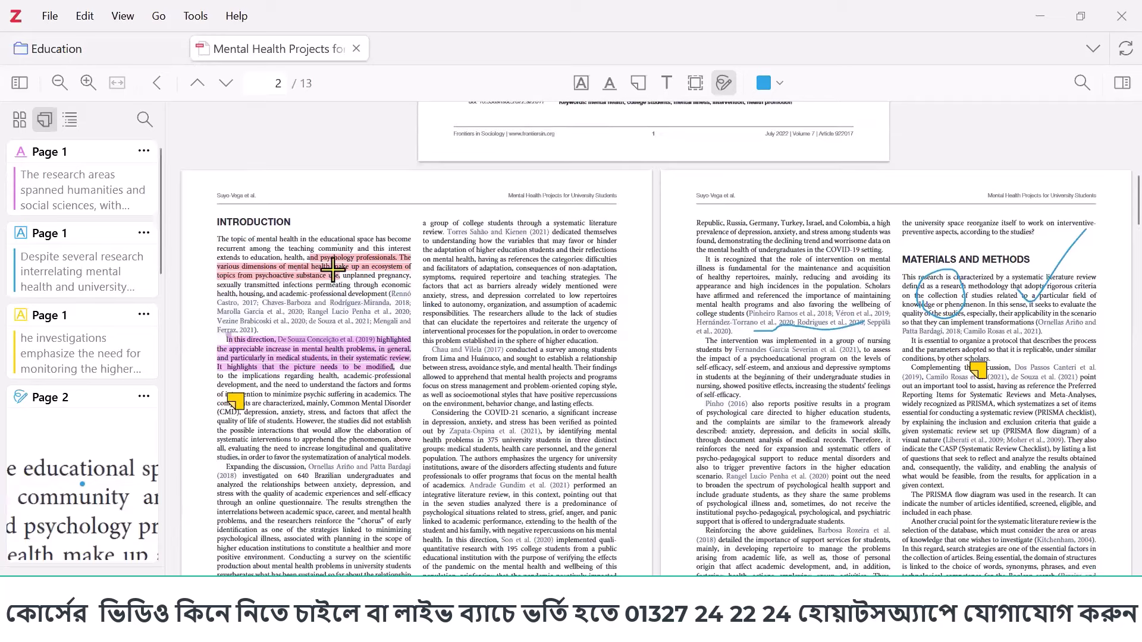
pyautogui.click(85, 271)
pyautogui.click(85, 367)
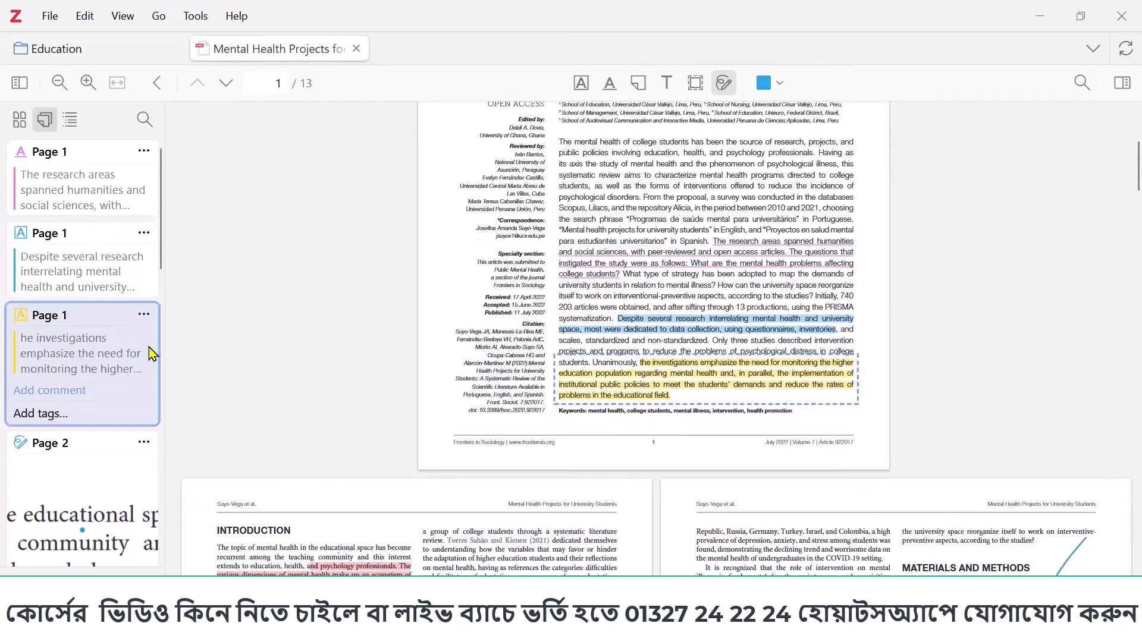
pyautogui.click(144, 314)
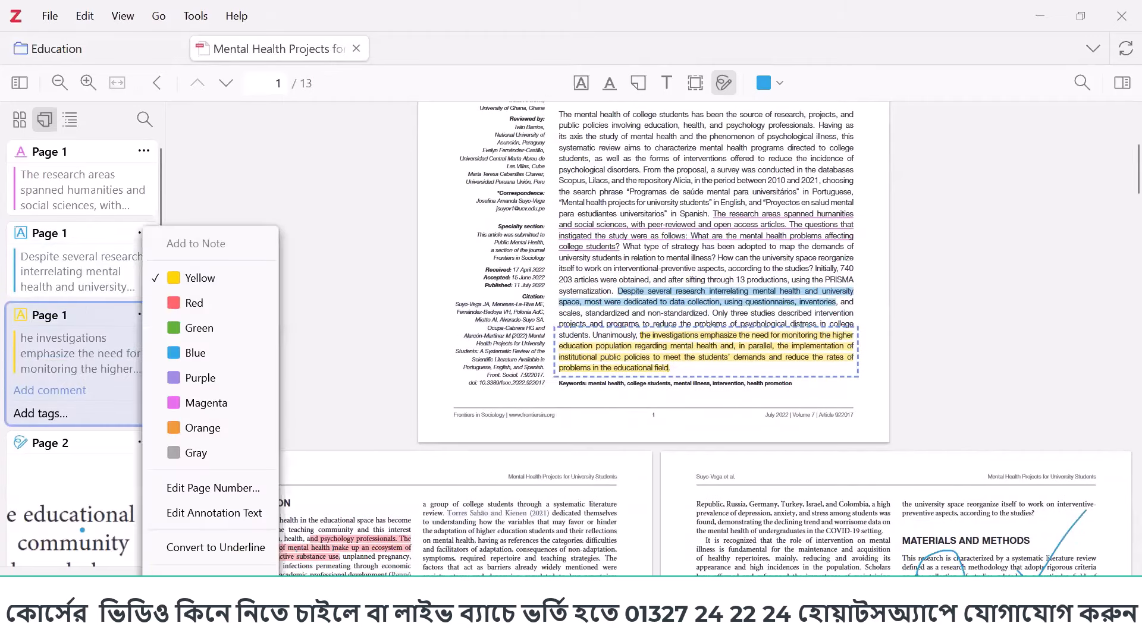
pyautogui.click(183, 581)
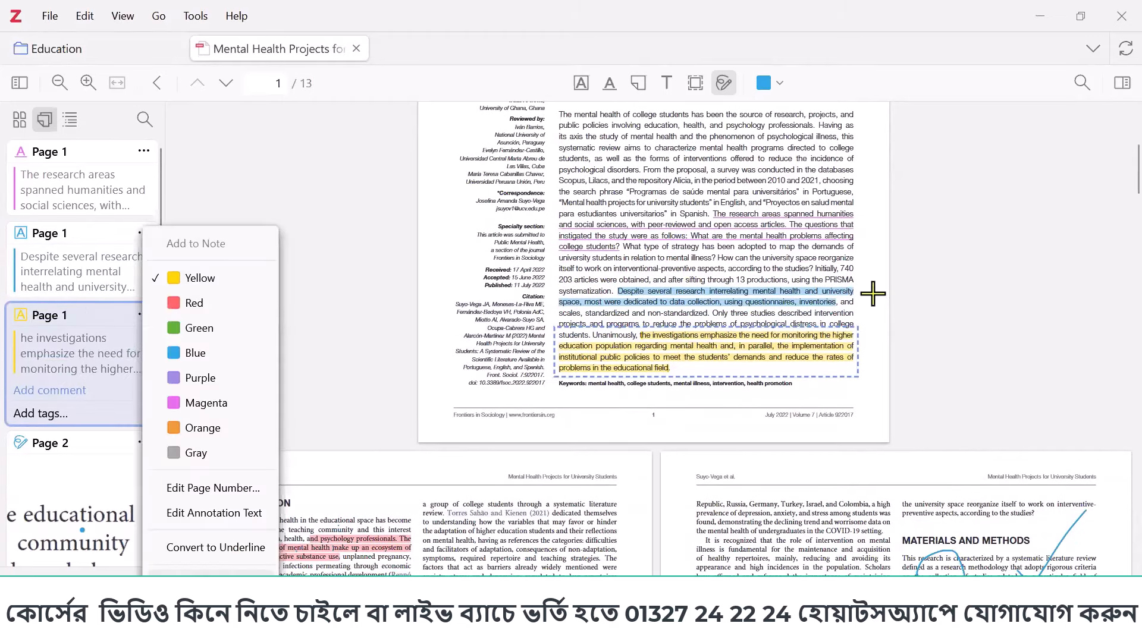
pyautogui.click(756, 292)
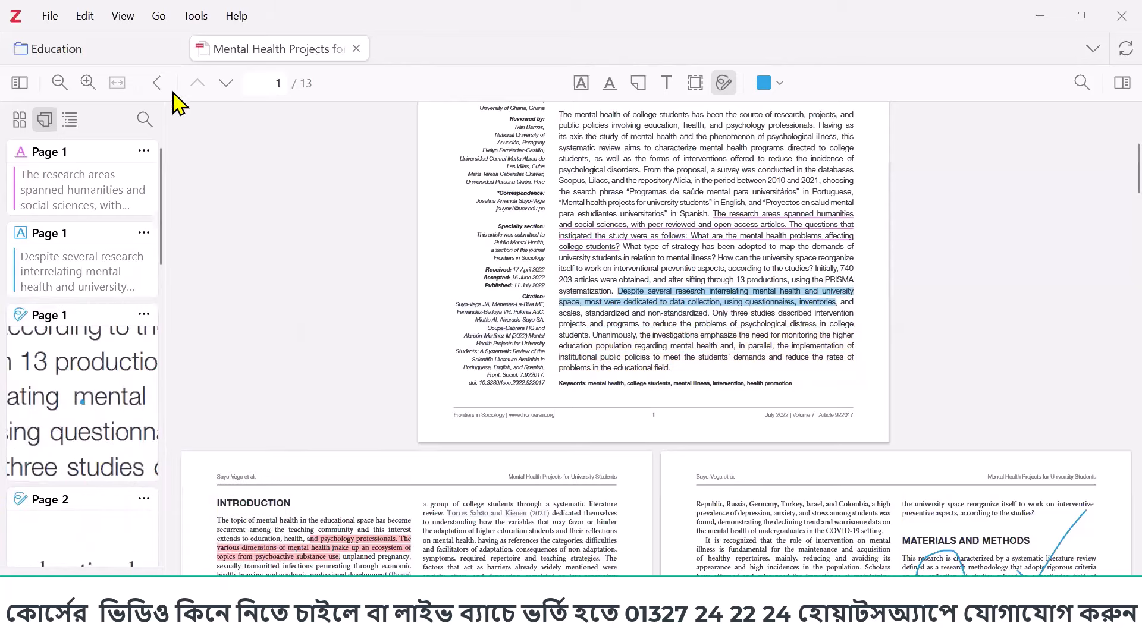
pyautogui.click(84, 50)
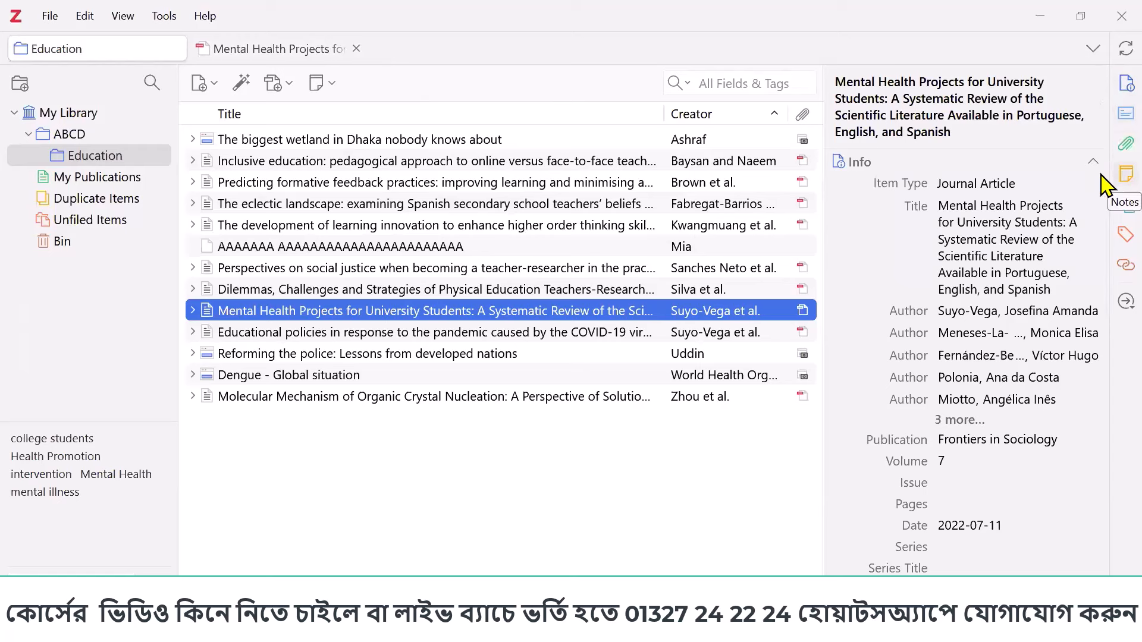
# - Add an empty child note to the Mental Health Projects article, then go back to its PDF
pyautogui.click(1127, 174)
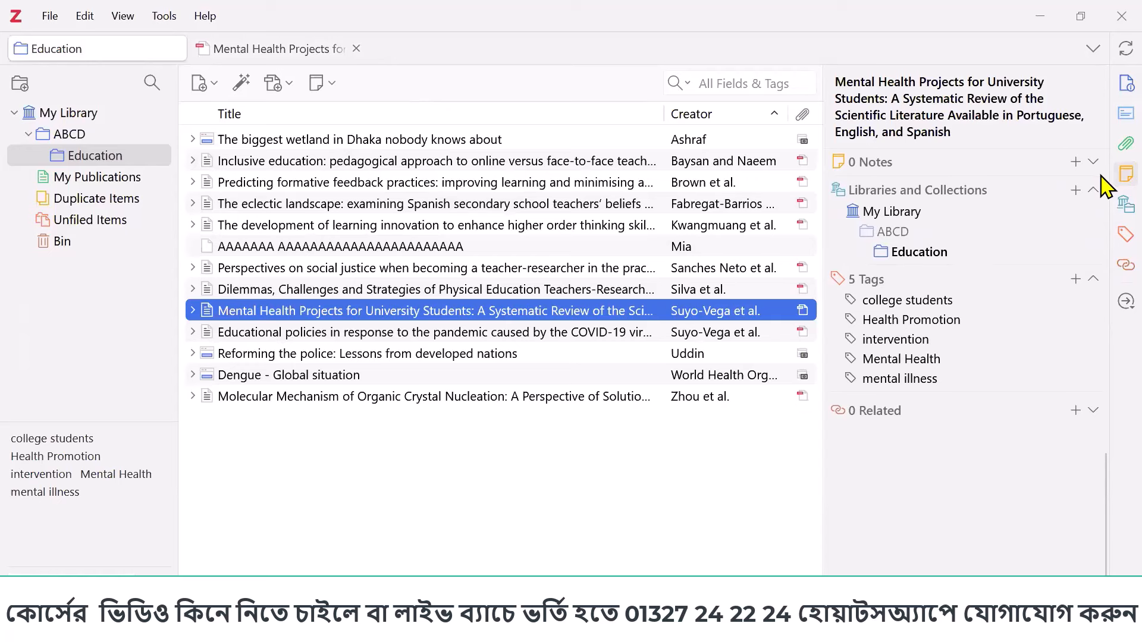
pyautogui.click(1075, 162)
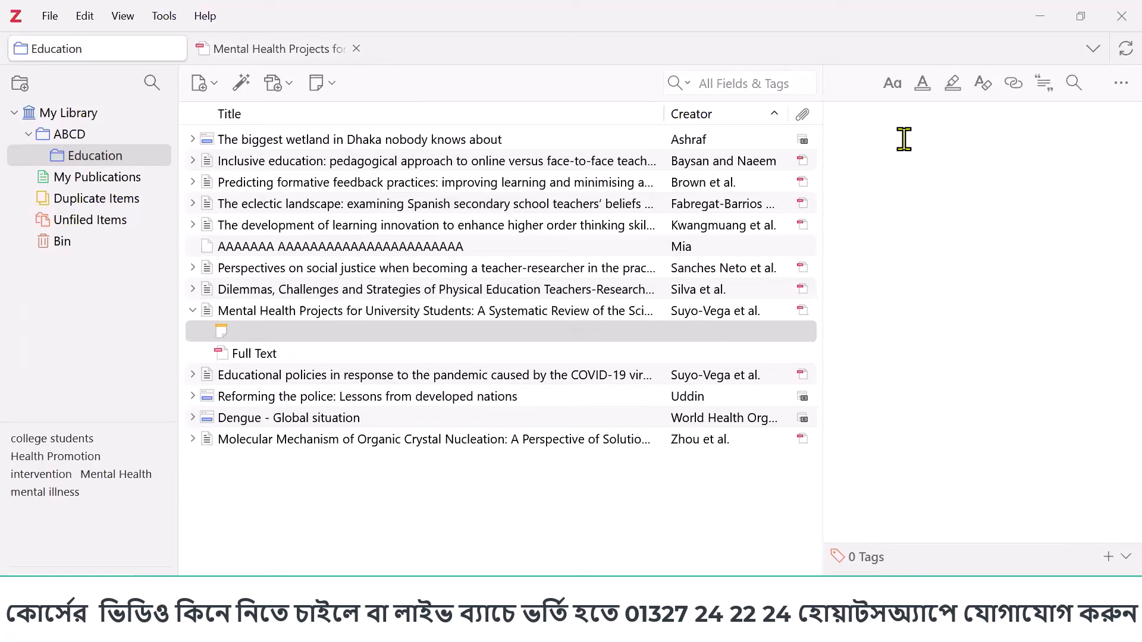
pyautogui.click(223, 48)
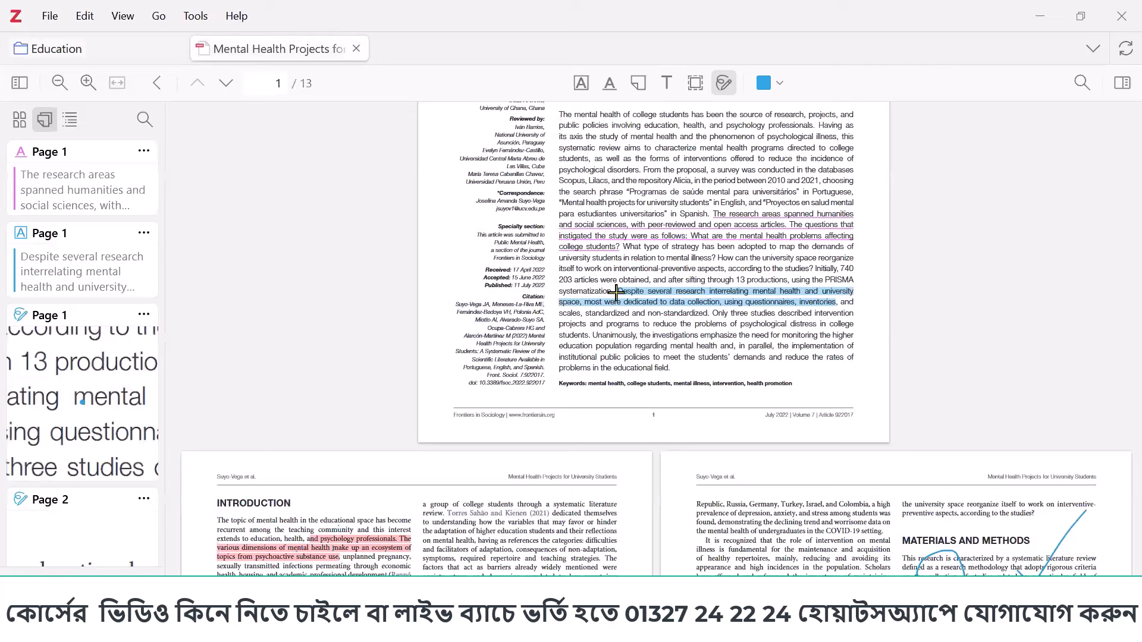
# - Set the PDF layout to No Spreads so page 2's Introduction shows alone
pyautogui.scroll(-6, 506, 306)
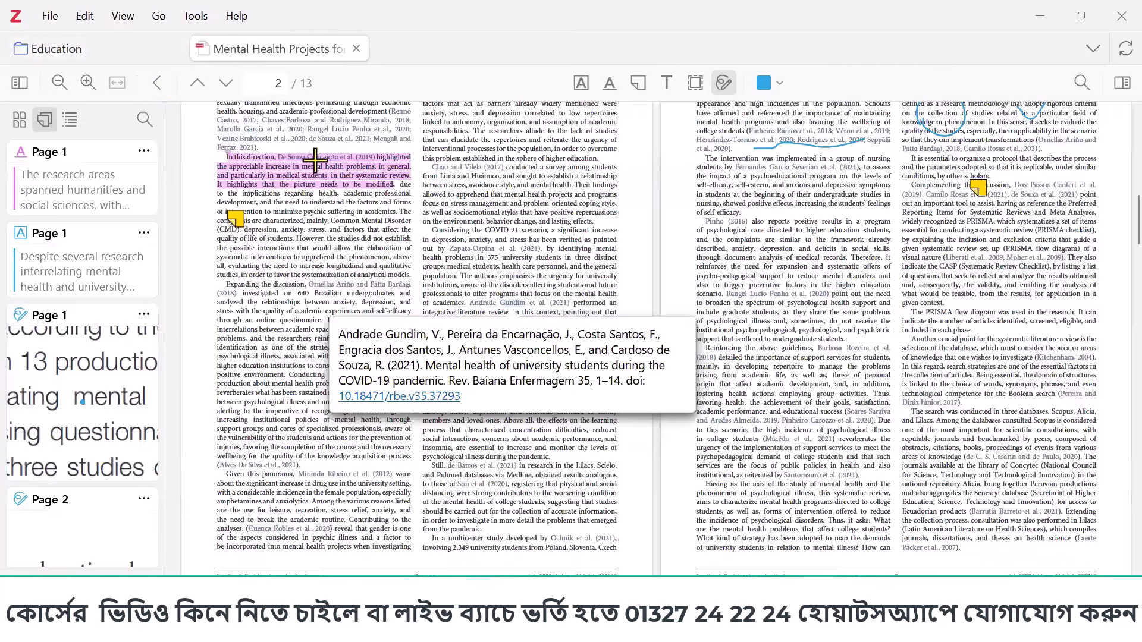
pyautogui.scroll(2, 316, 161)
pyautogui.click(150, 22)
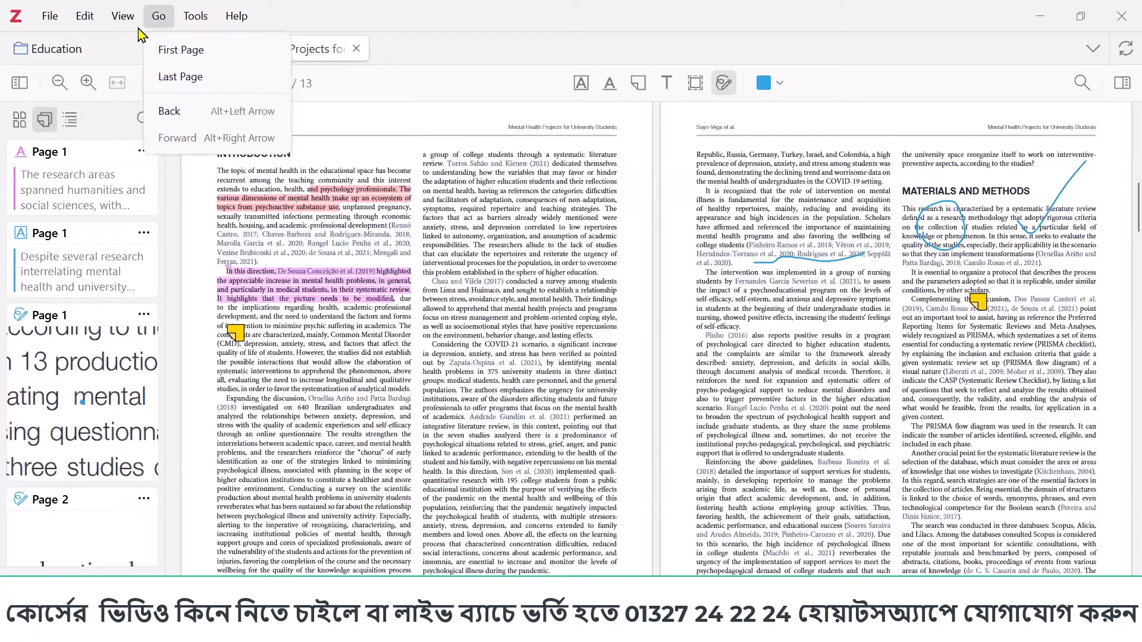
pyautogui.moveTo(124, 18)
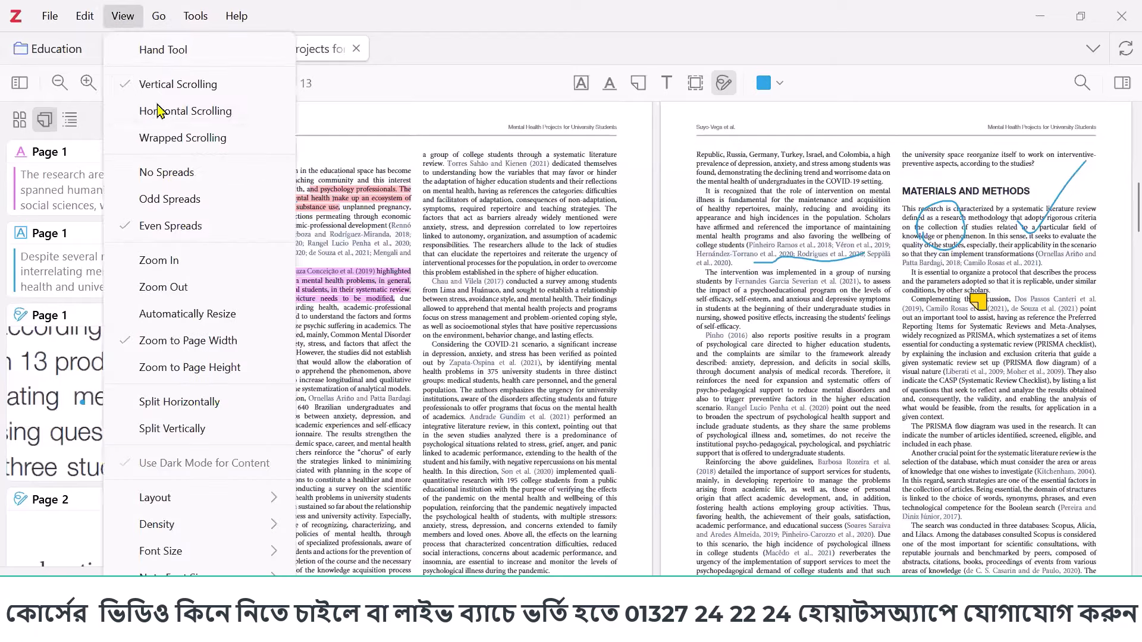
pyautogui.click(176, 177)
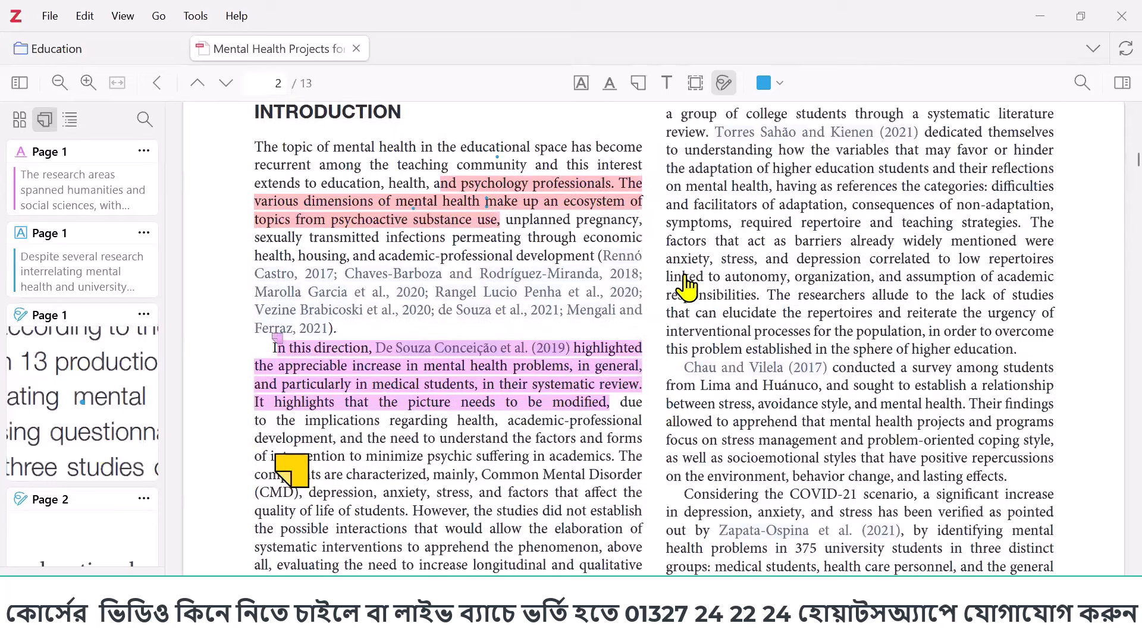
pyautogui.scroll(-2, 687, 287)
pyautogui.moveTo(680, 271)
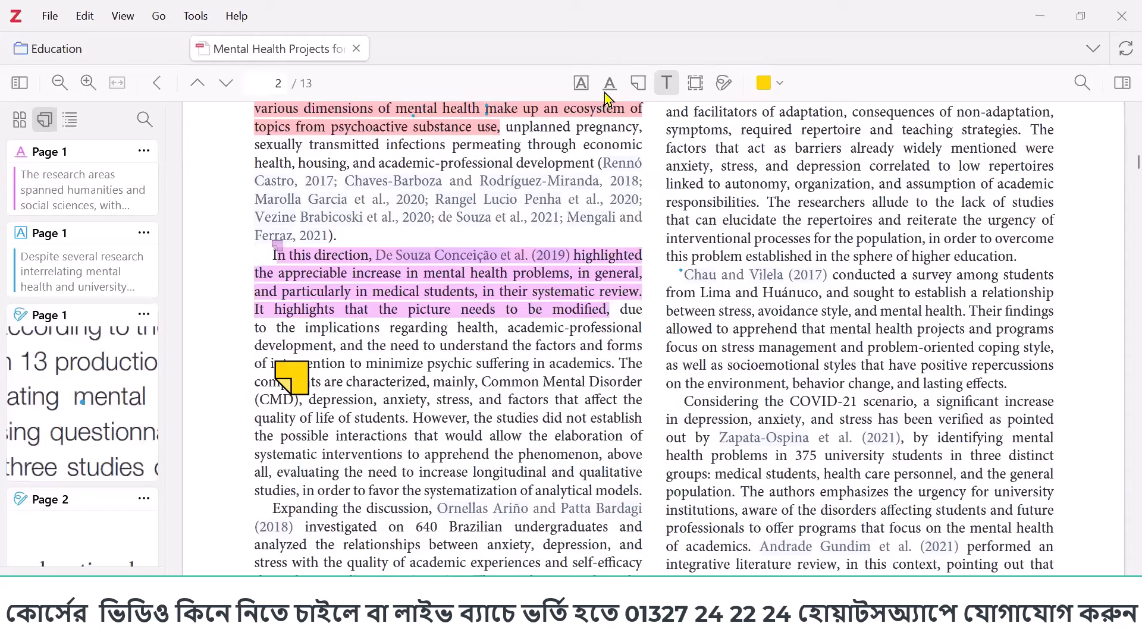
# - Highlight the page 2 passage 'and facilitators of adaptation'…'academic responsibilities' in magenta, then select its quote in the note
pyautogui.click(581, 83)
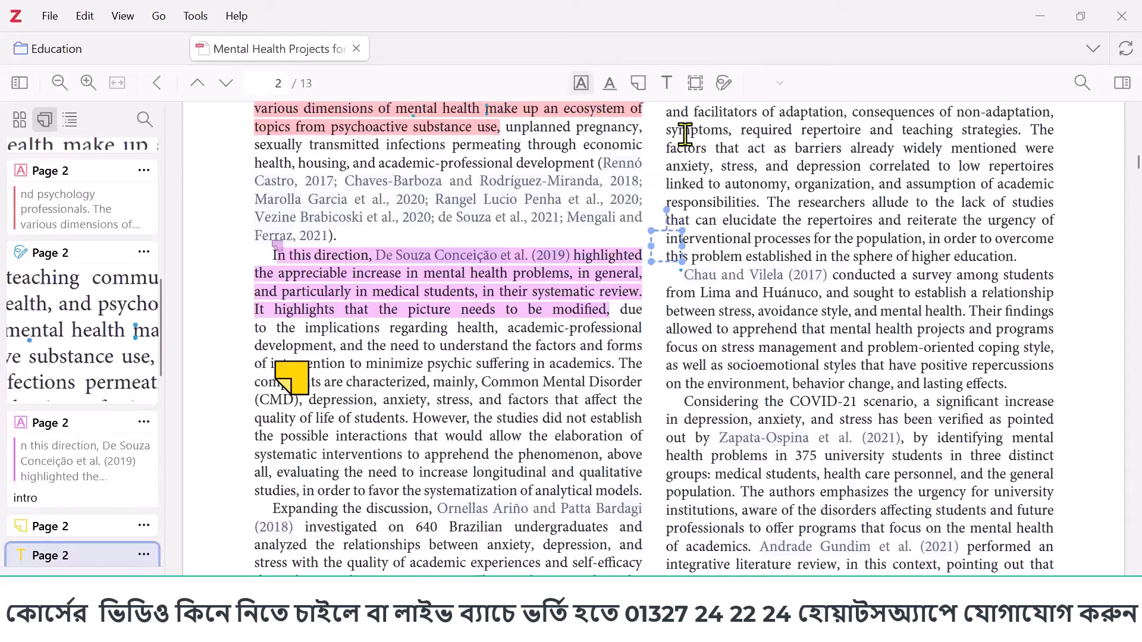
pyautogui.moveTo(685, 134)
pyautogui.mouseDown()
pyautogui.moveTo(772, 191)
pyautogui.moveTo(851, 191)
pyautogui.moveTo(833, 188)
pyautogui.mouseUp()
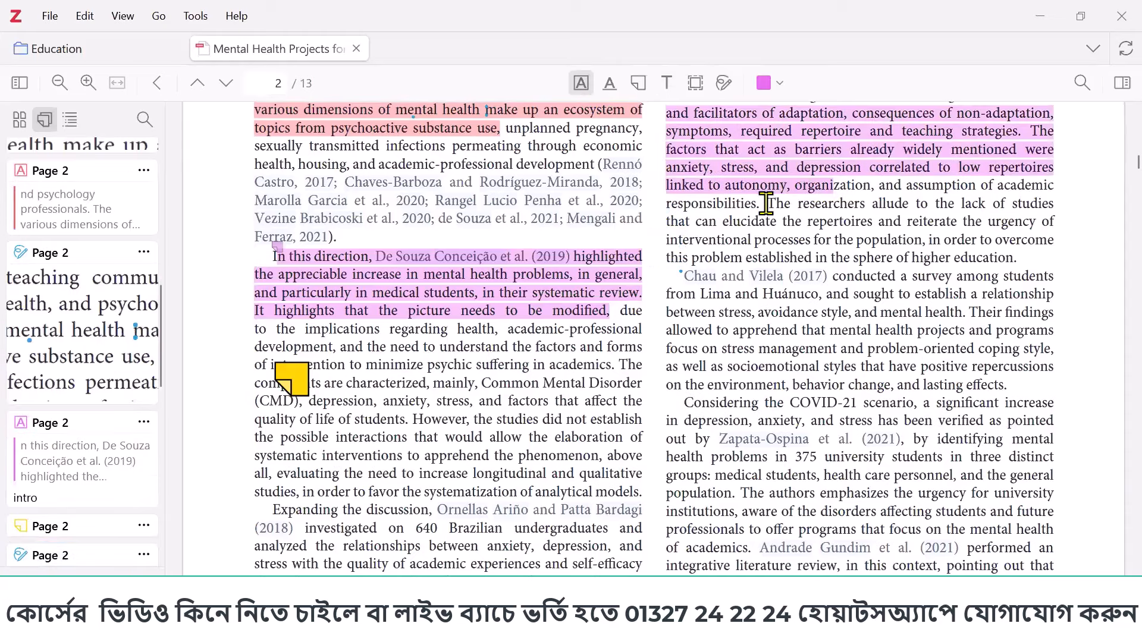
pyautogui.rightClick(741, 196)
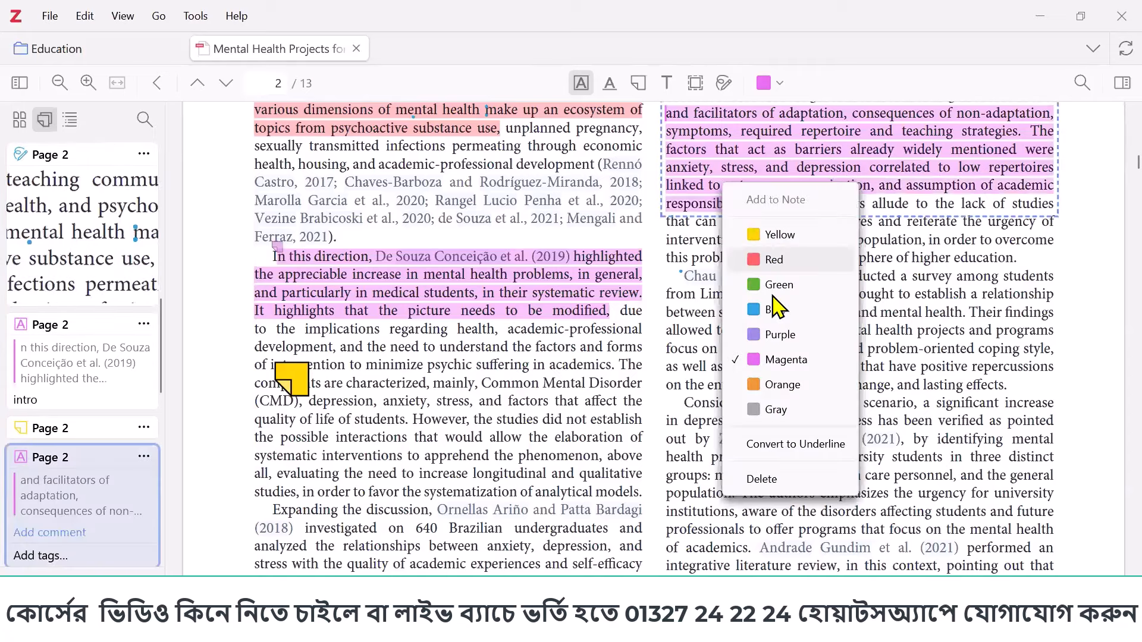
pyautogui.click(738, 150)
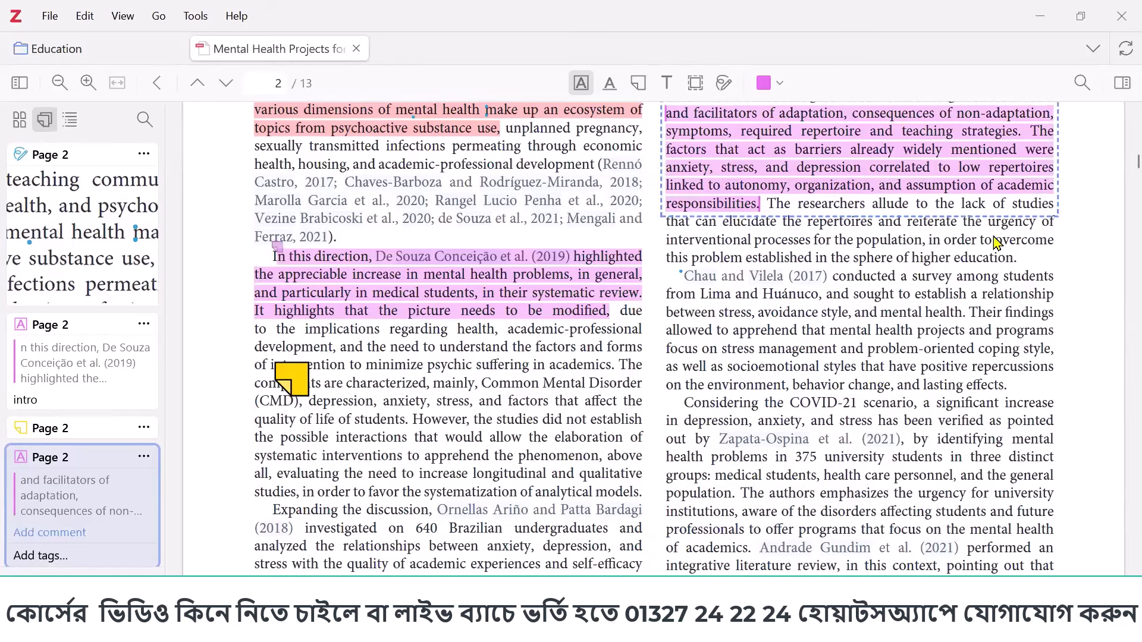
pyautogui.hotkey('ctrl', 'Tab')
pyautogui.moveTo(1015, 262); pyautogui.dragTo(827, 132)
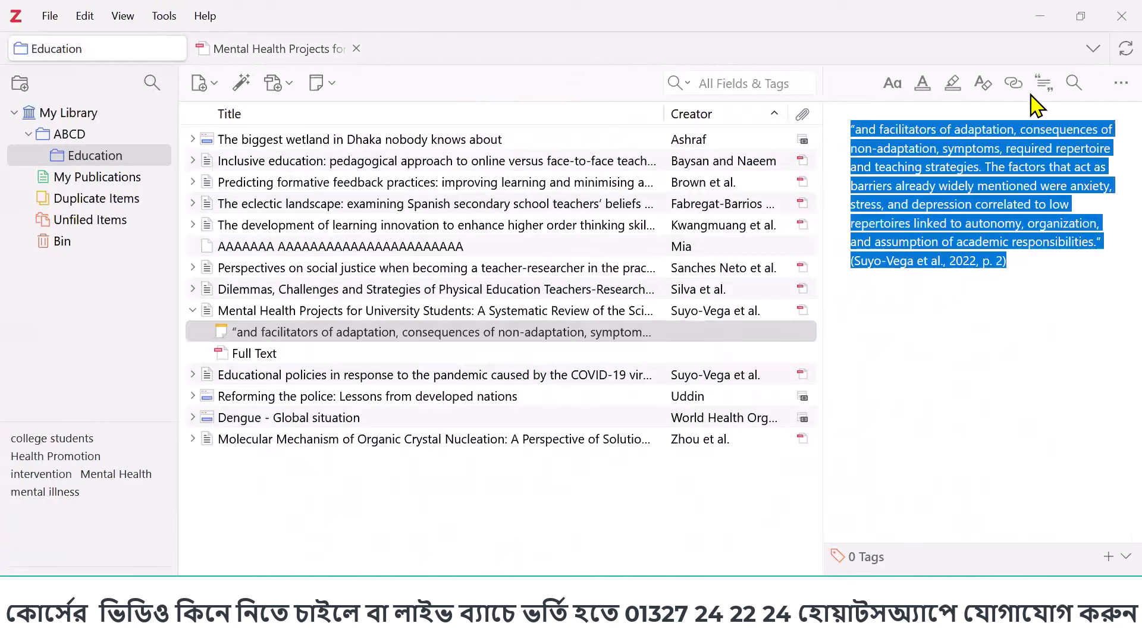
# - Select the whole quoted paragraph in the note and give it an Orange highlight
pyautogui.click(1040, 273)
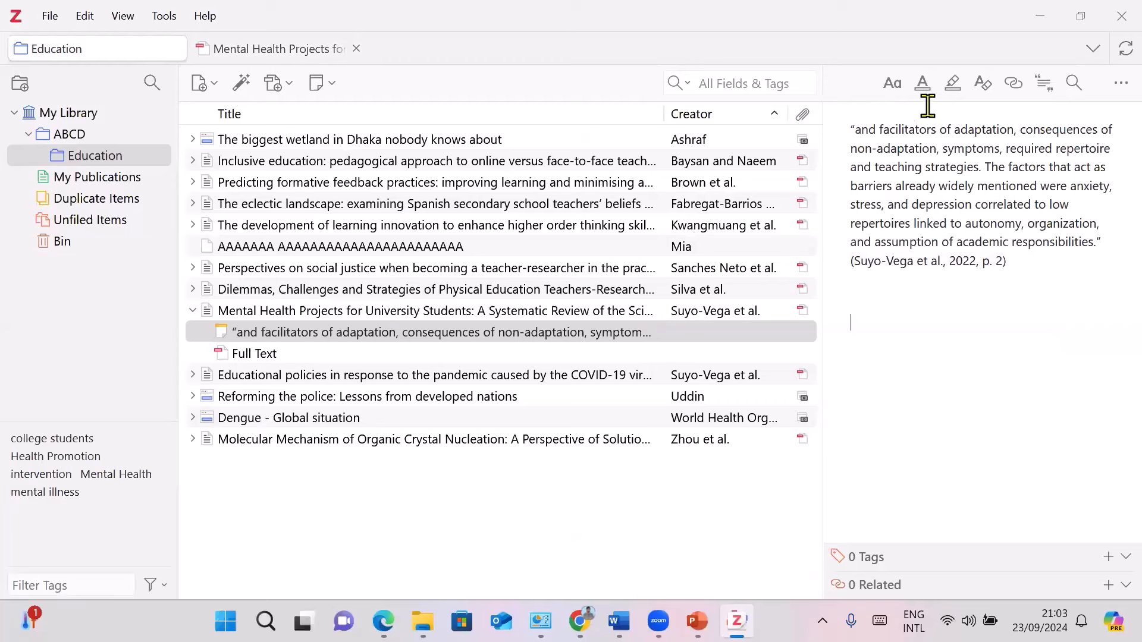
pyautogui.moveTo(1042, 267); pyautogui.dragTo(970, 102)
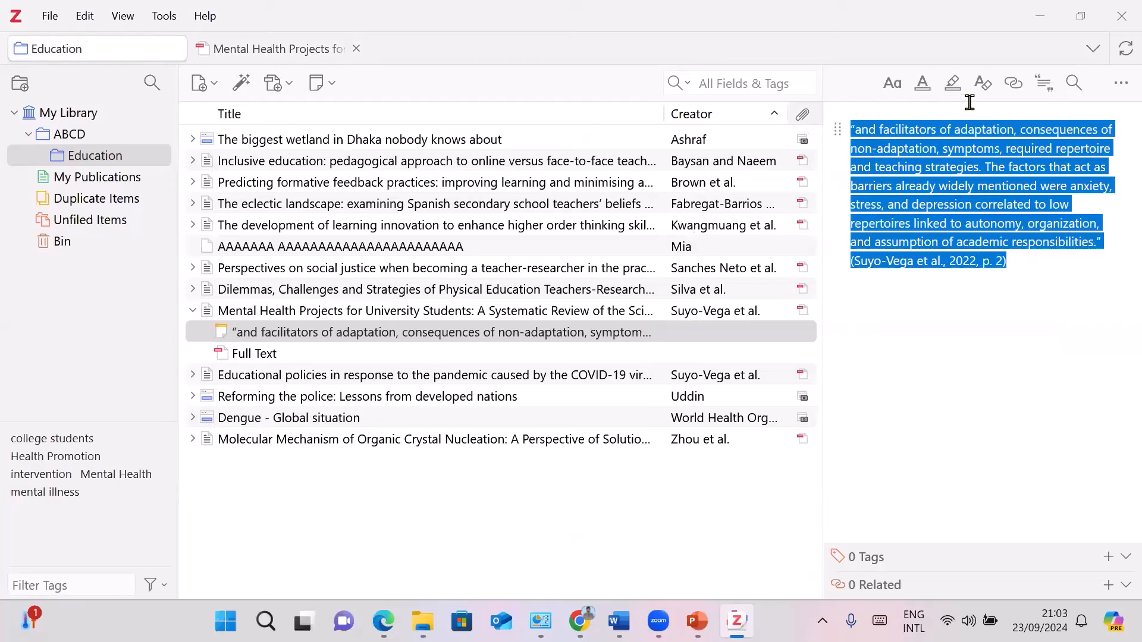
pyautogui.click(953, 84)
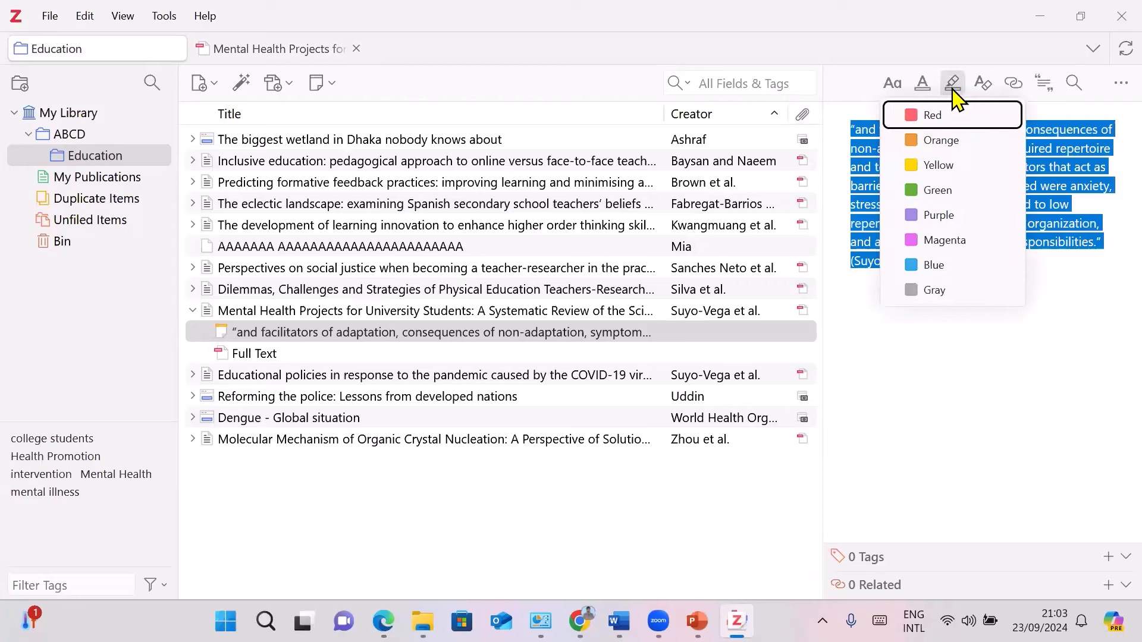
pyautogui.click(934, 140)
pyautogui.click(966, 334)
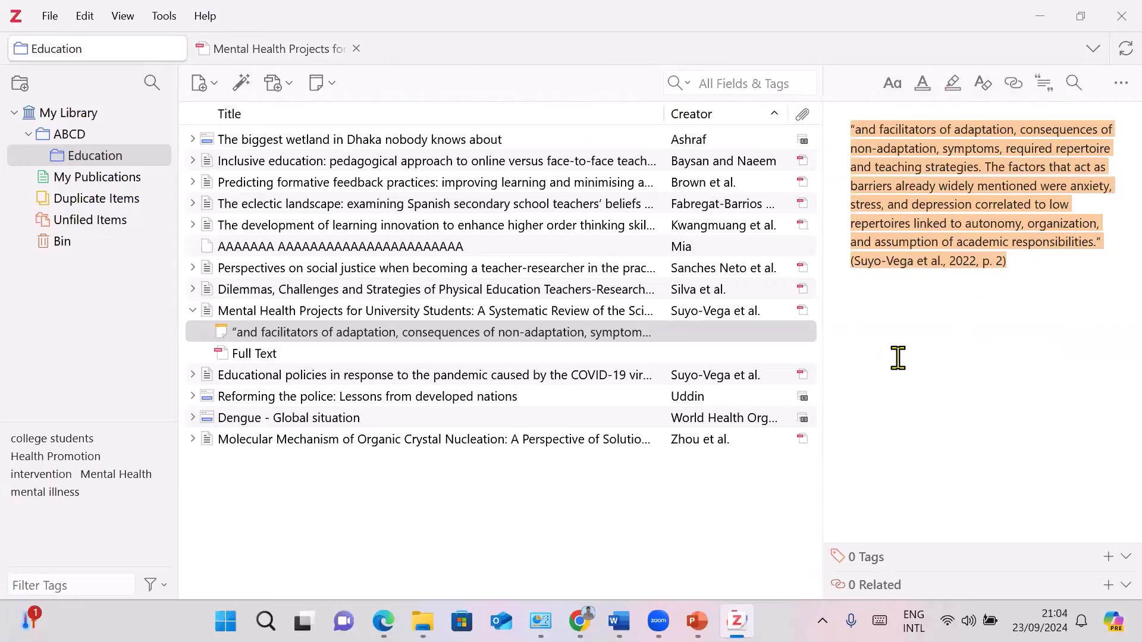
# - Select the note in the item list and review its text formatting options without changes
pyautogui.click(276, 338)
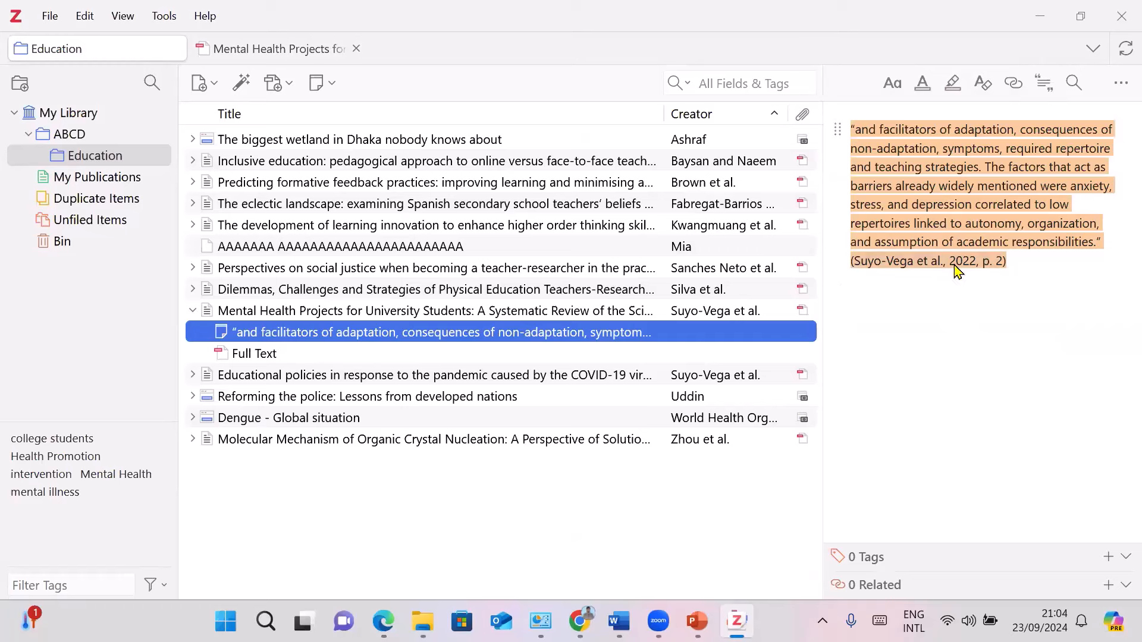
pyautogui.click(893, 87)
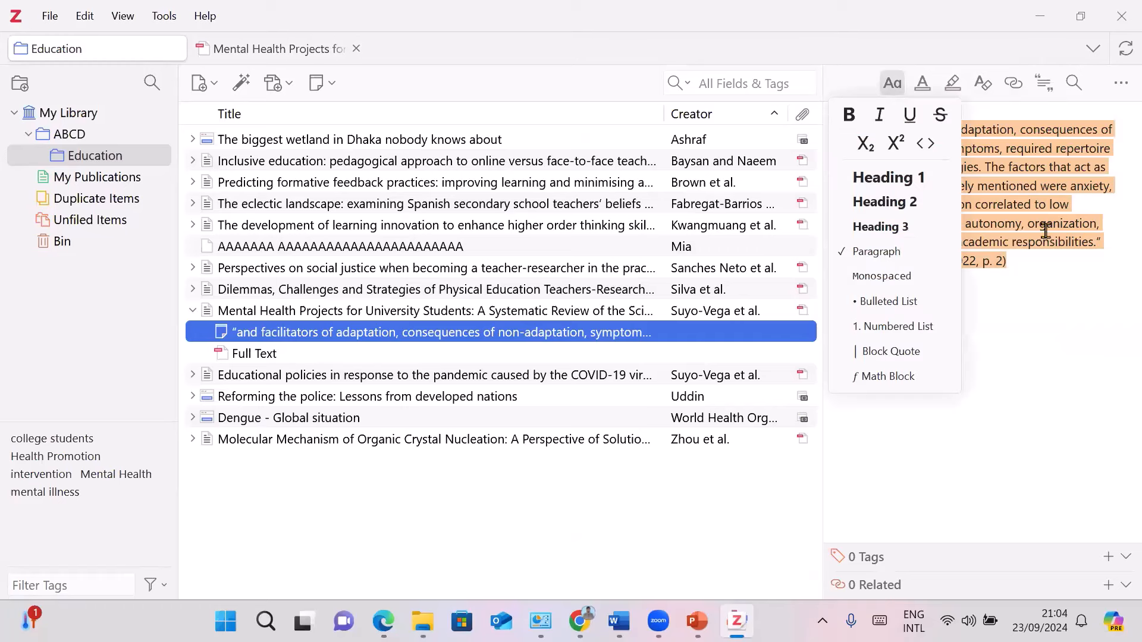
pyautogui.click(1063, 285)
pyautogui.click(1097, 53)
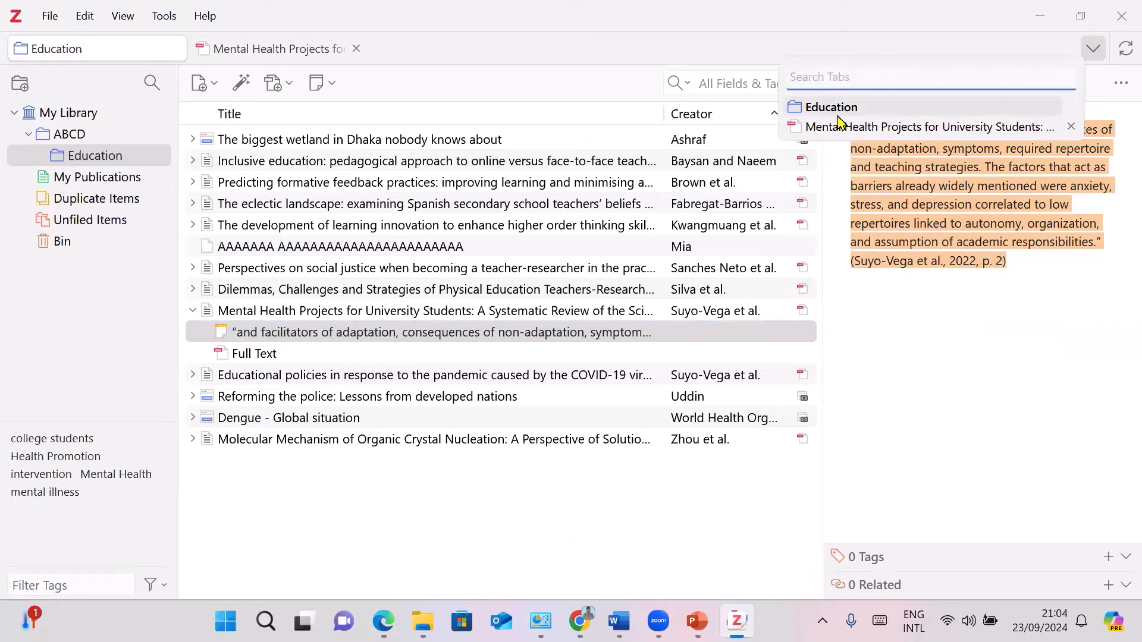
# - Select the learning innovation article, collapse Mental Health Projects' child items, and view Inclusive education's details
pyautogui.click(565, 228)
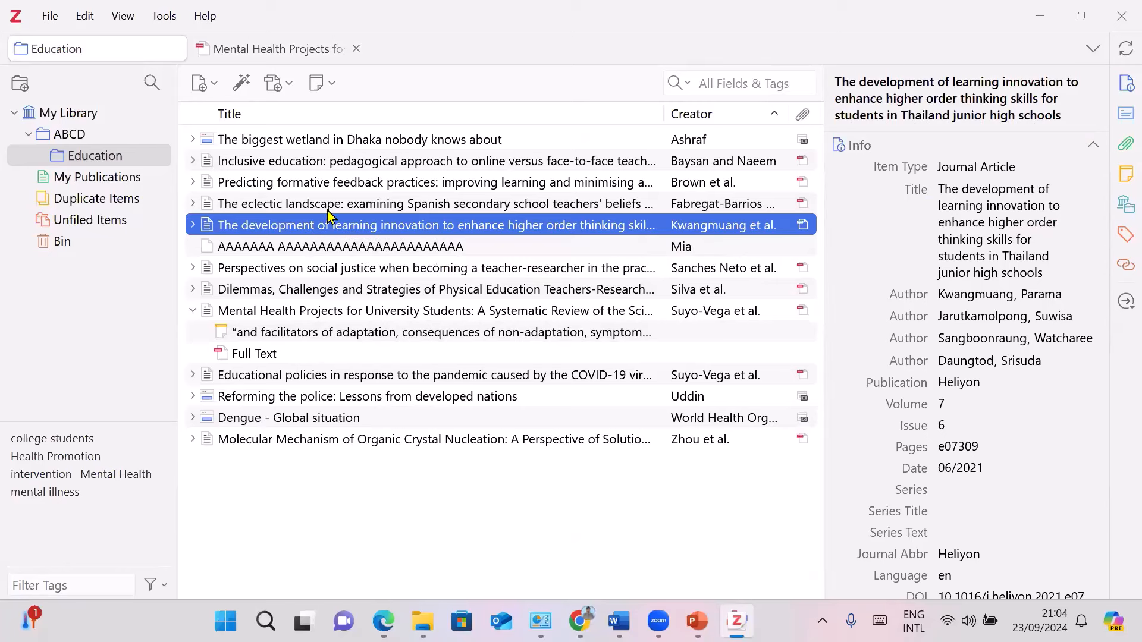
pyautogui.click(194, 311)
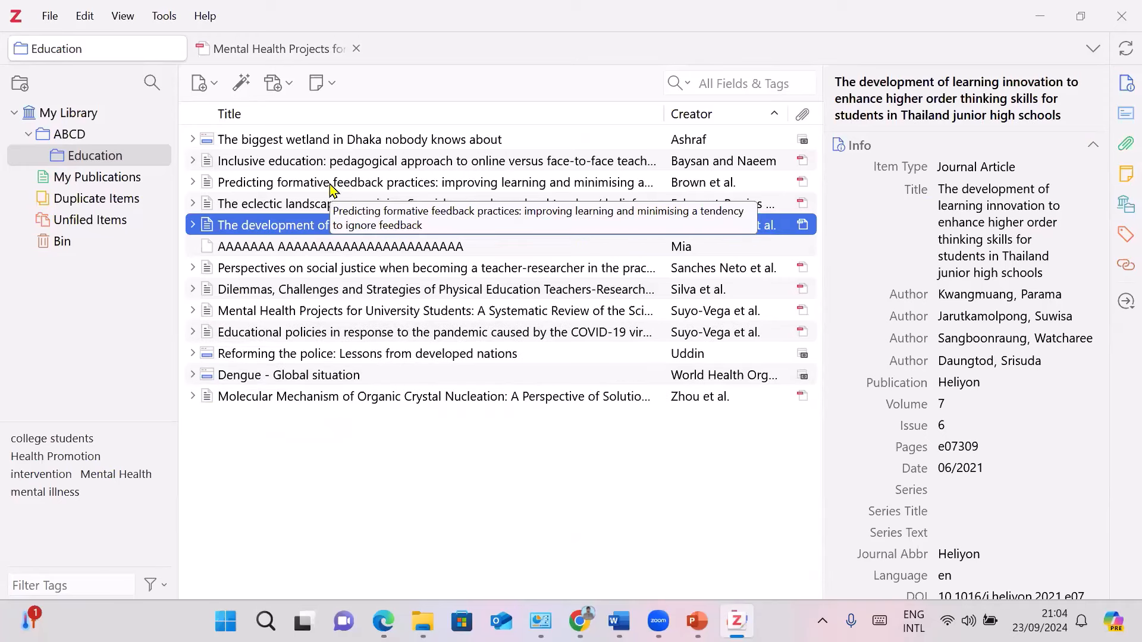
pyautogui.click(360, 162)
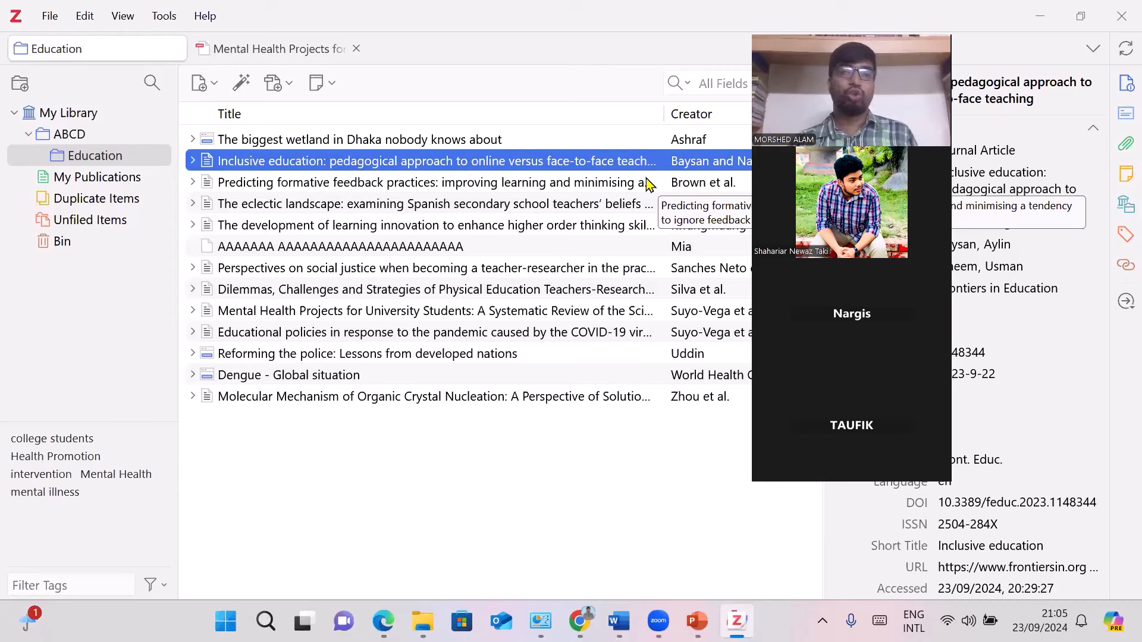
# - Select all 13 Education items with Ctrl+A and bring up their context menu
pyautogui.click(415, 203)
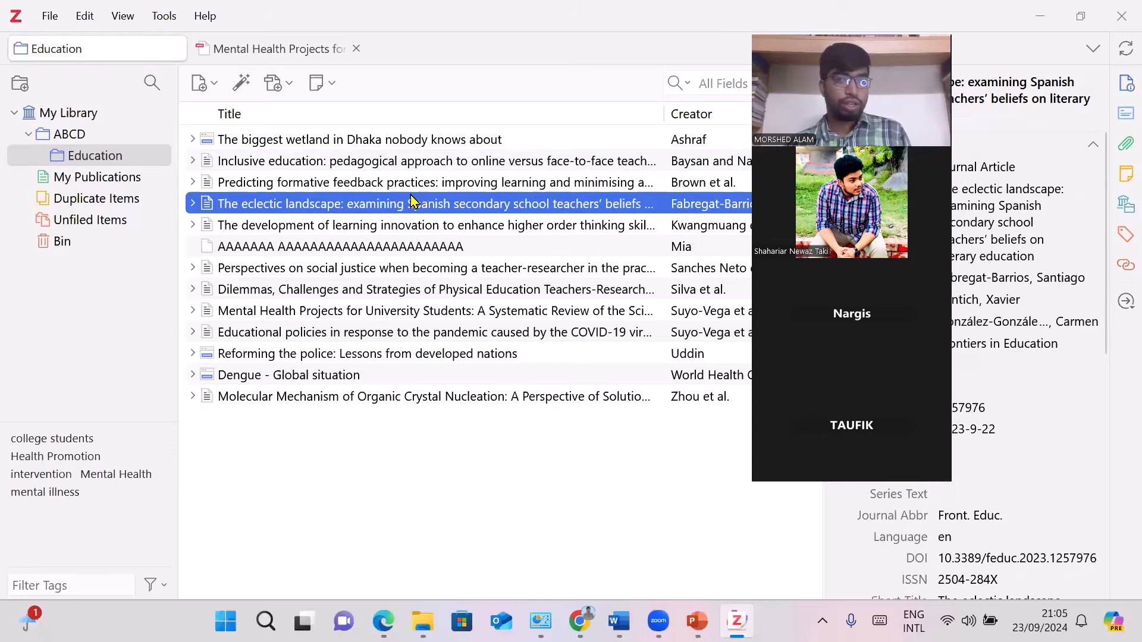
pyautogui.hotkey('ctrl', 'a')
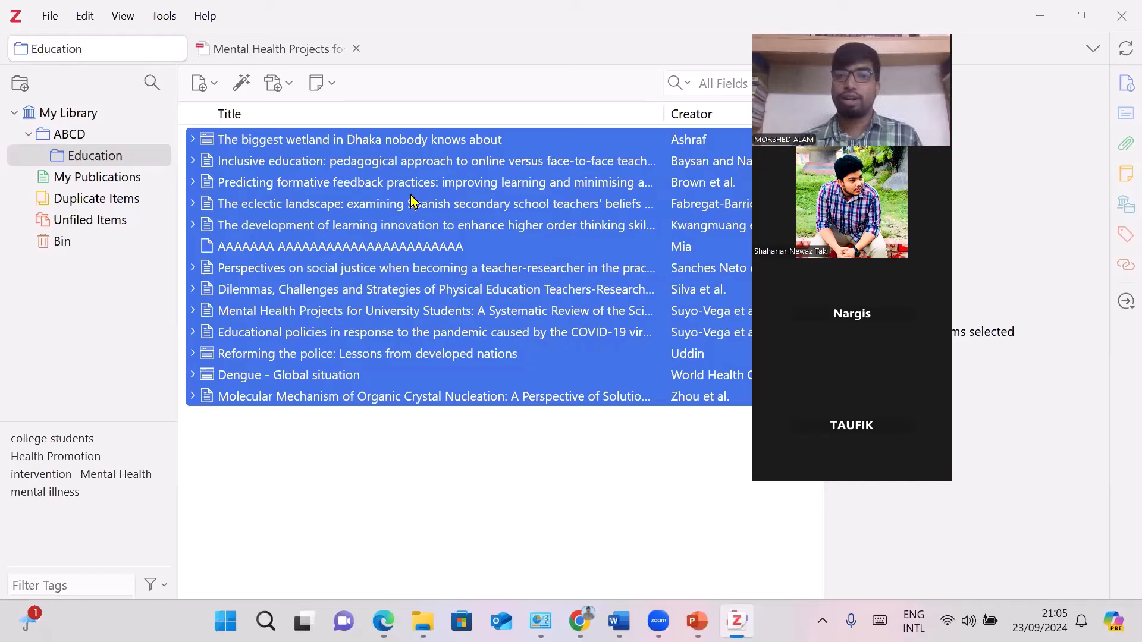
pyautogui.rightClick(414, 202)
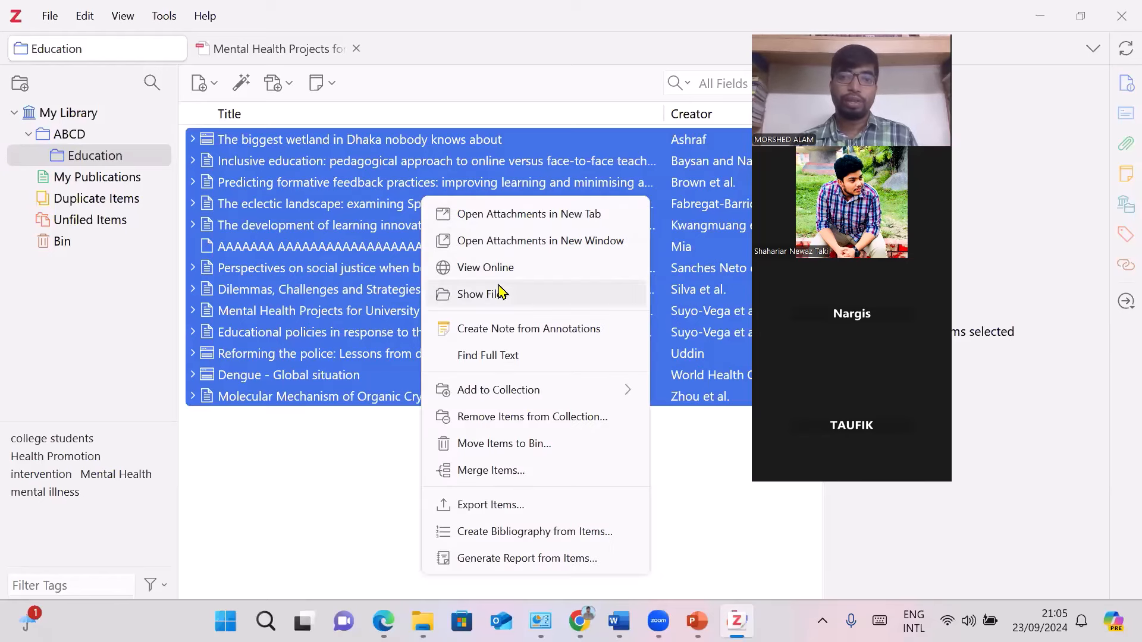
# - Generate a report from the selected items and scroll through all its item entries
pyautogui.click(525, 559)
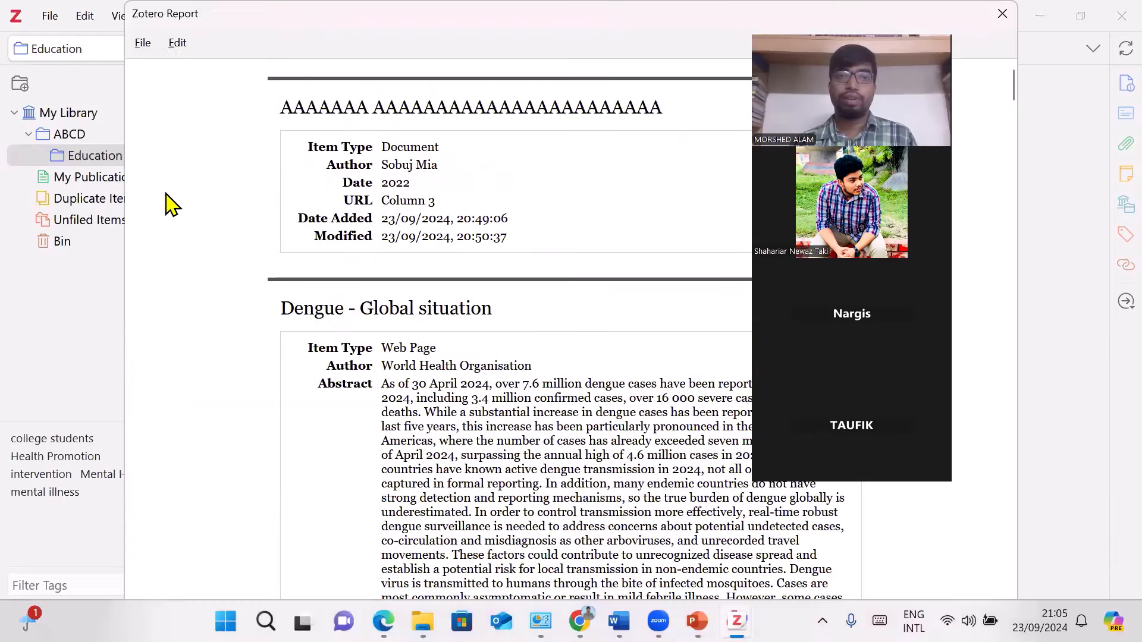
pyautogui.scroll(-8, 461, 209)
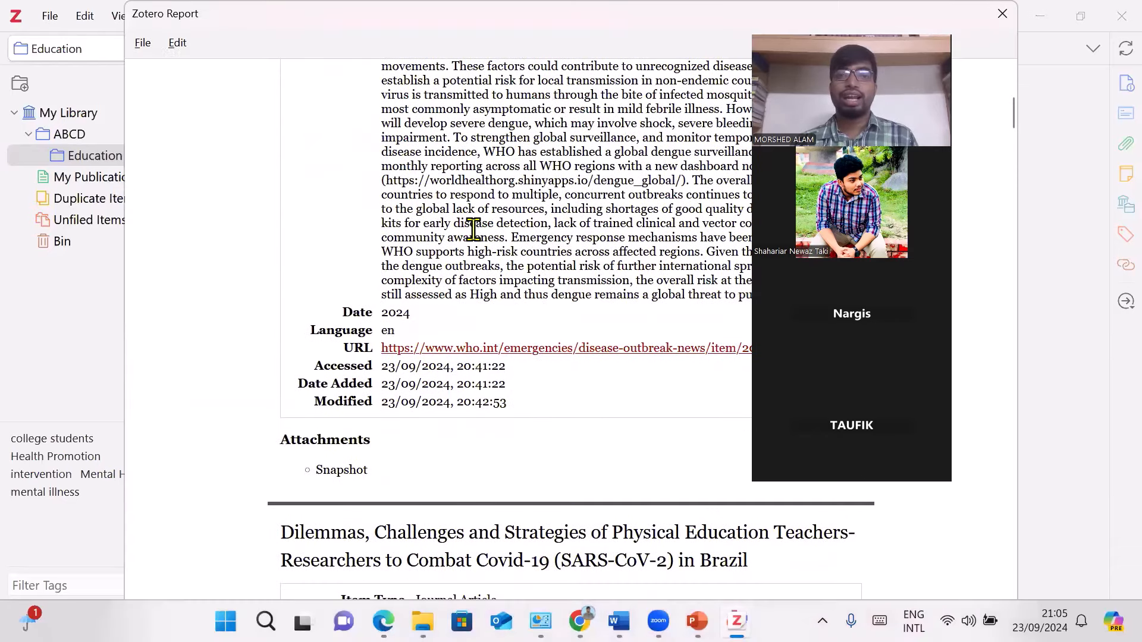
pyautogui.scroll(-2, 470, 226)
pyautogui.scroll(-3, 485, 257)
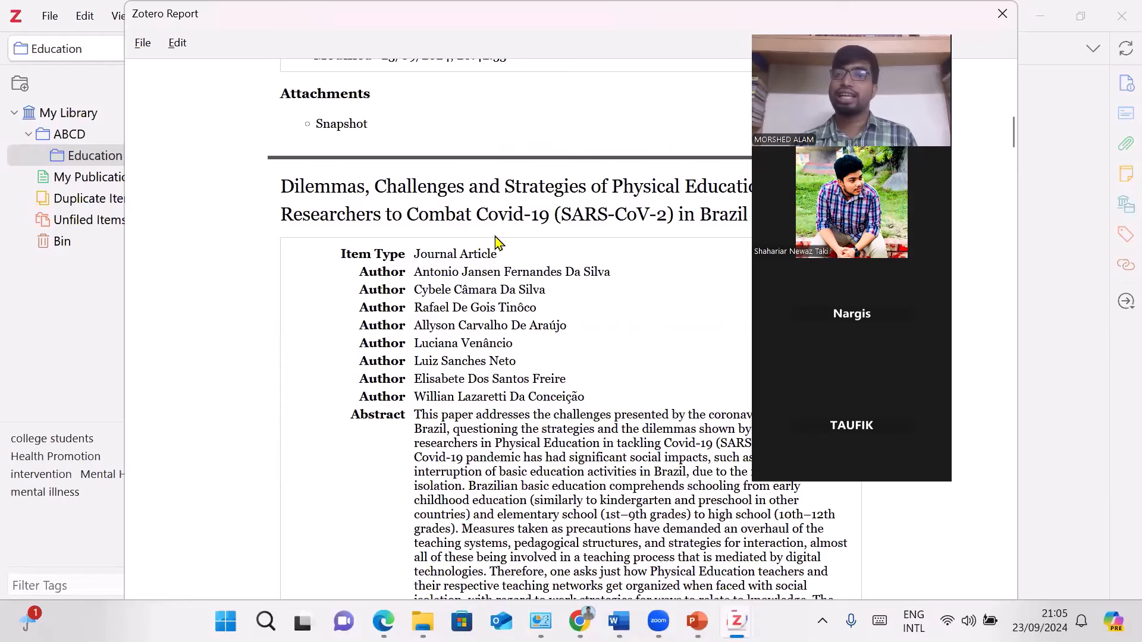
pyautogui.scroll(-2, 498, 243)
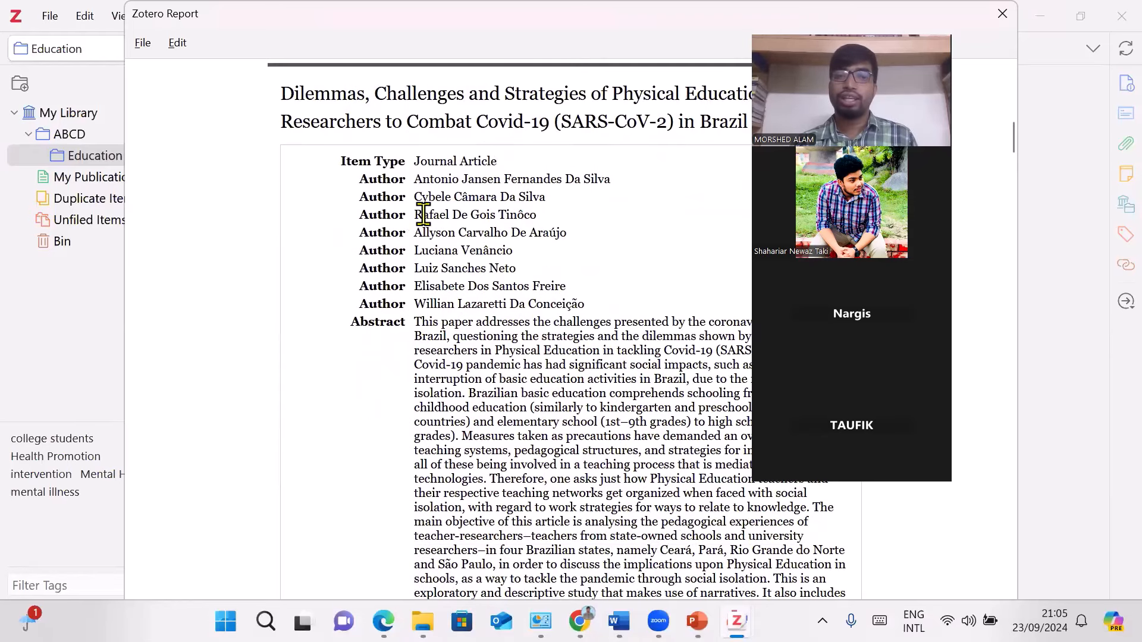
pyautogui.scroll(-10, 425, 217)
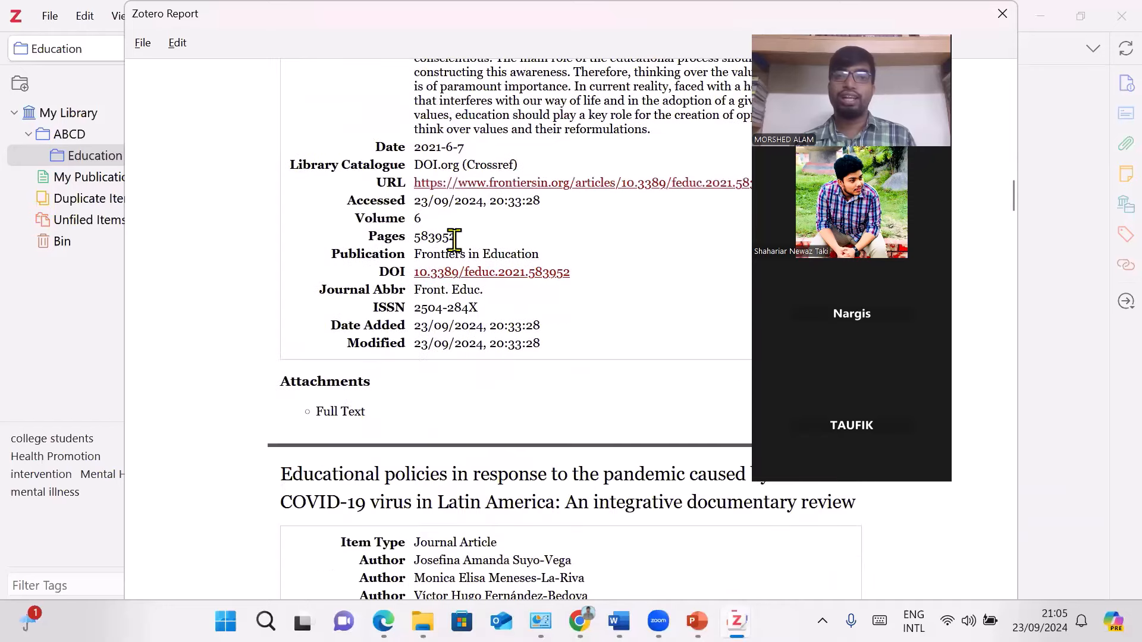
pyautogui.scroll(-14, 461, 256)
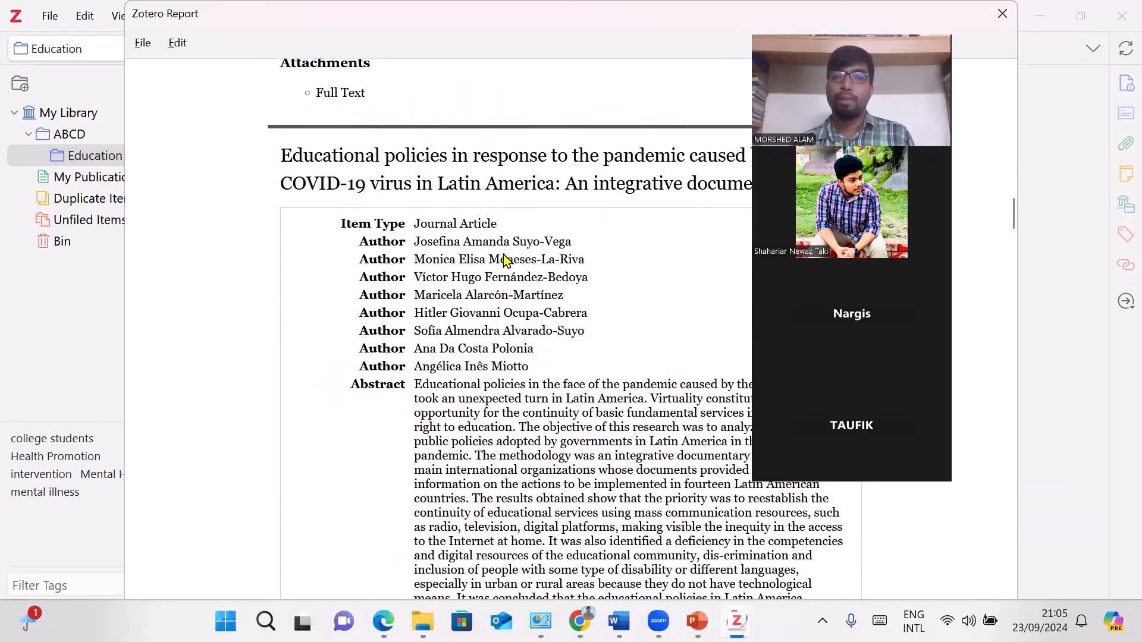
pyautogui.scroll(-15, 503, 252)
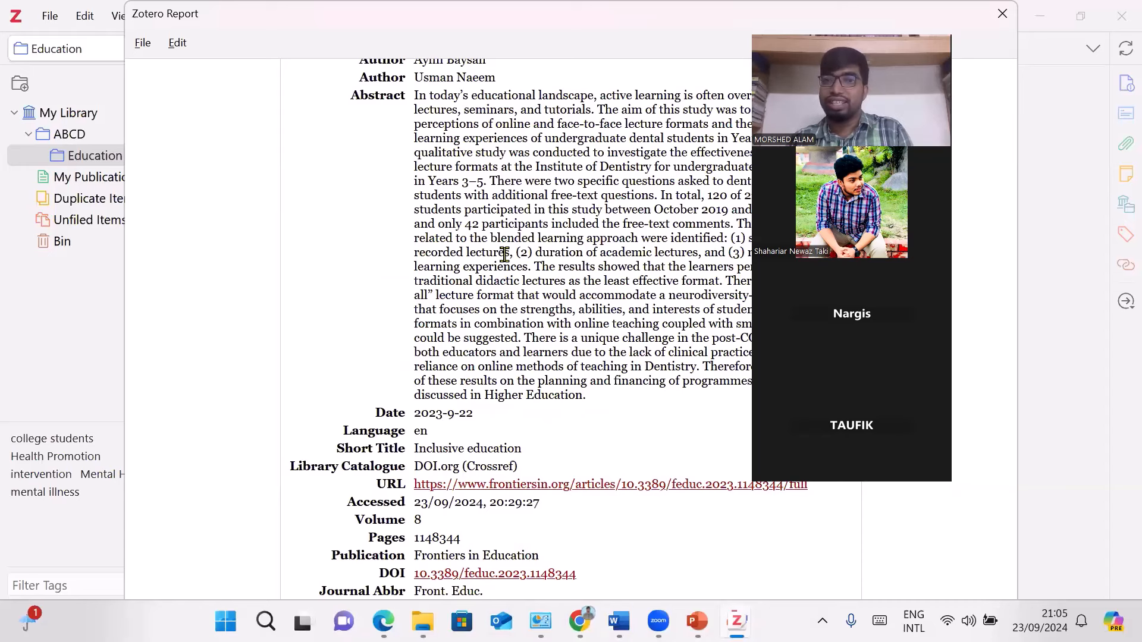
pyautogui.click(146, 46)
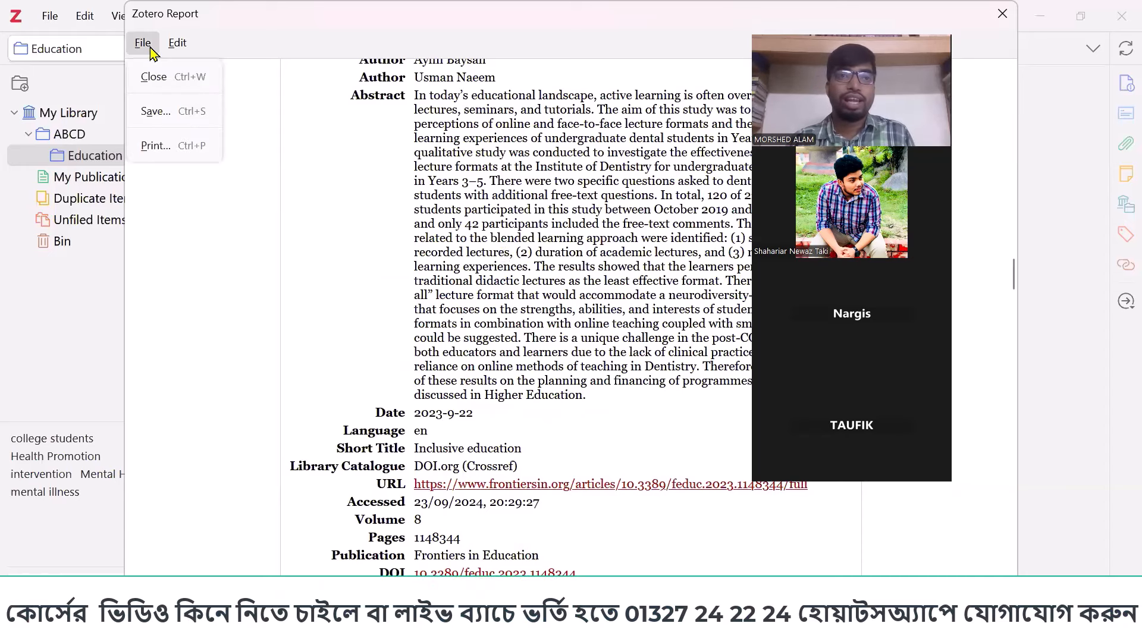
# - Print the report to Microsoft Print to PDF, cancel the save dialog, and return to the library
pyautogui.click(167, 146)
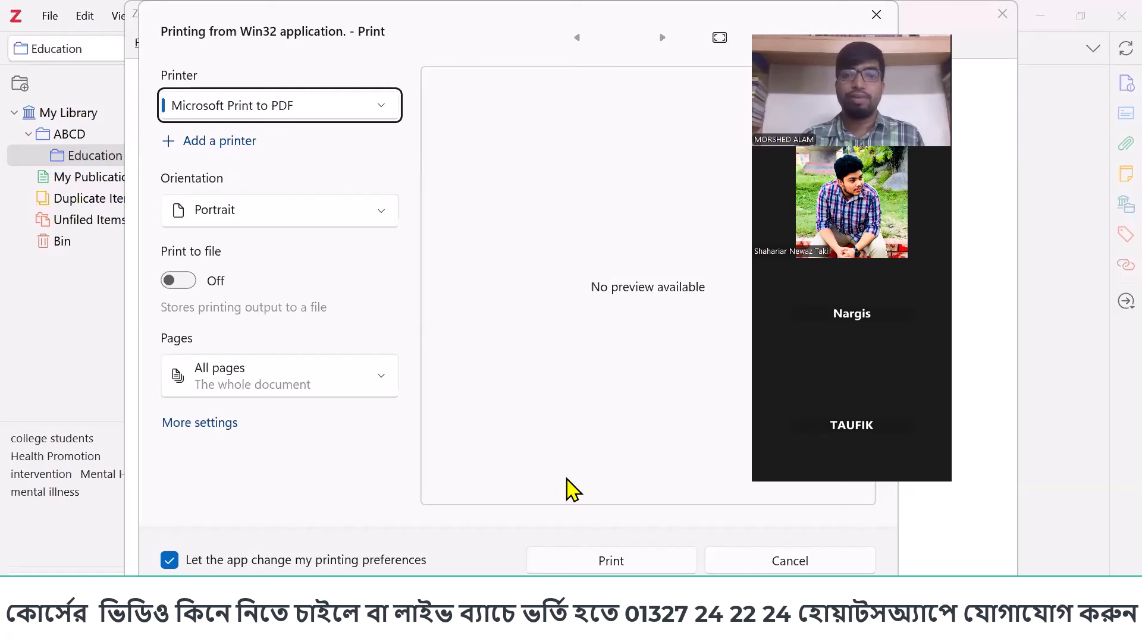
pyautogui.click(604, 562)
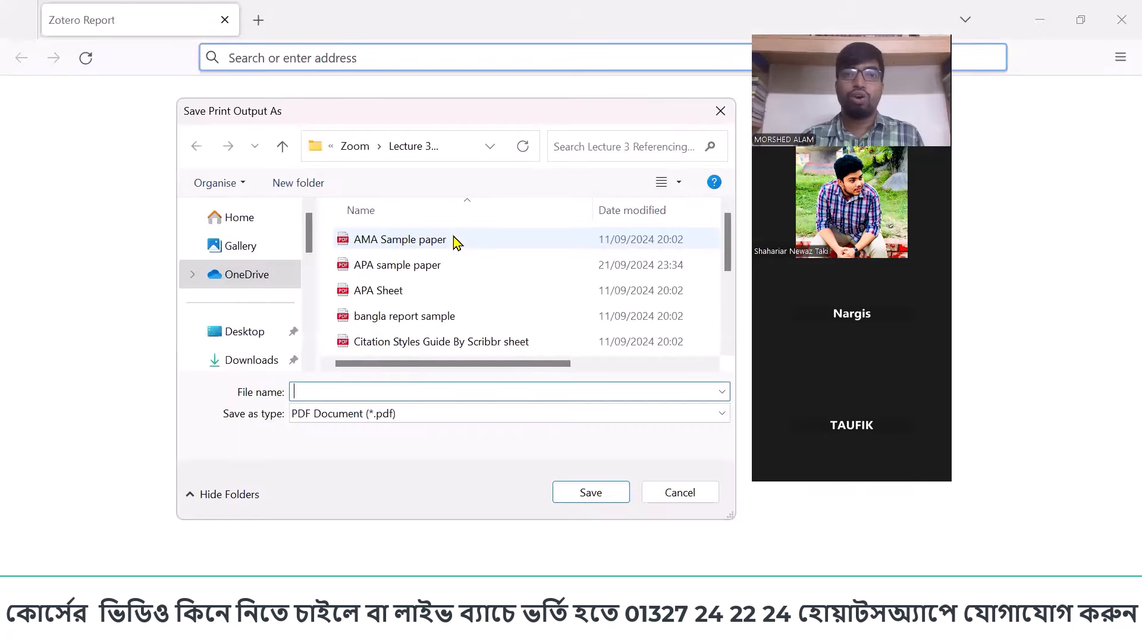
pyautogui.click(689, 498)
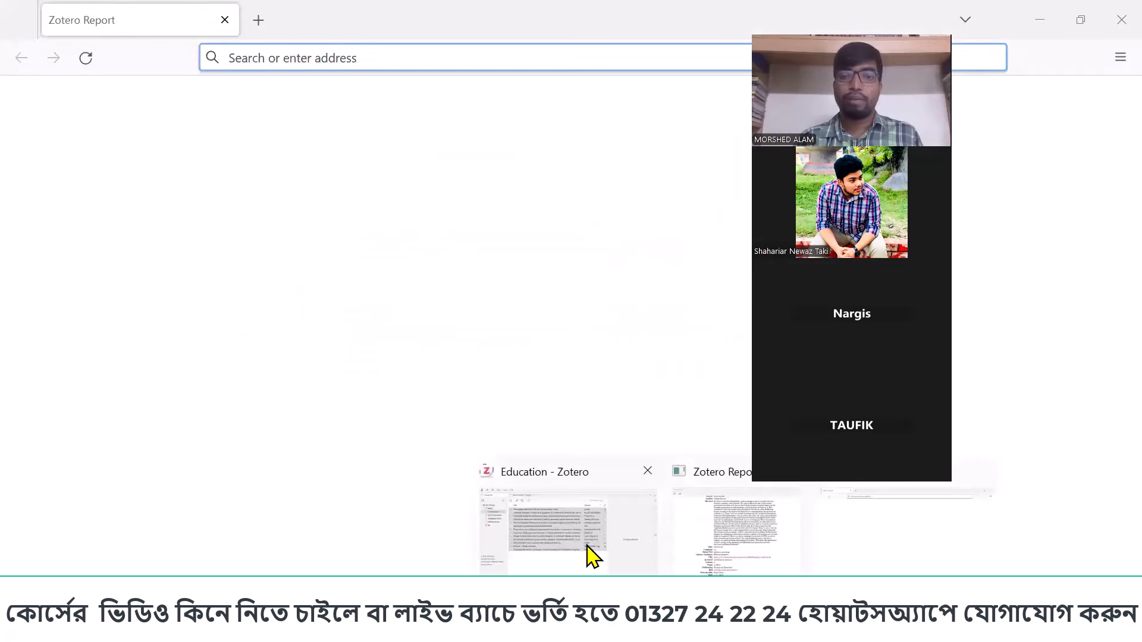
pyautogui.click(586, 547)
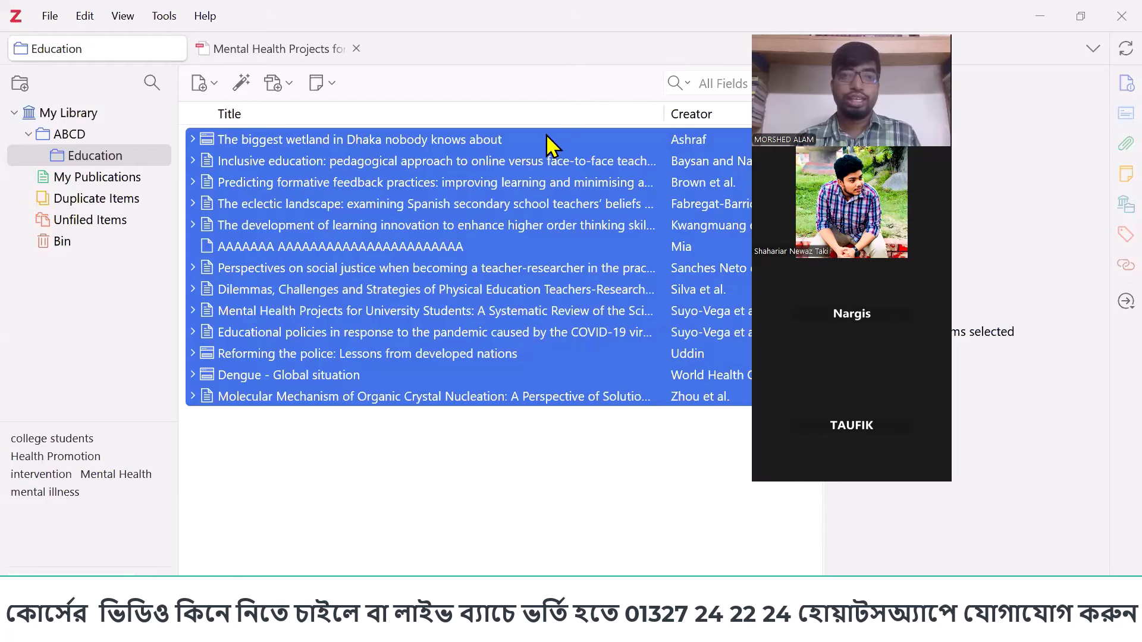
# - Select all Education items and export them with CSV as the format
pyautogui.hotkey('alt', 'Tab')
pyautogui.click(314, 162)
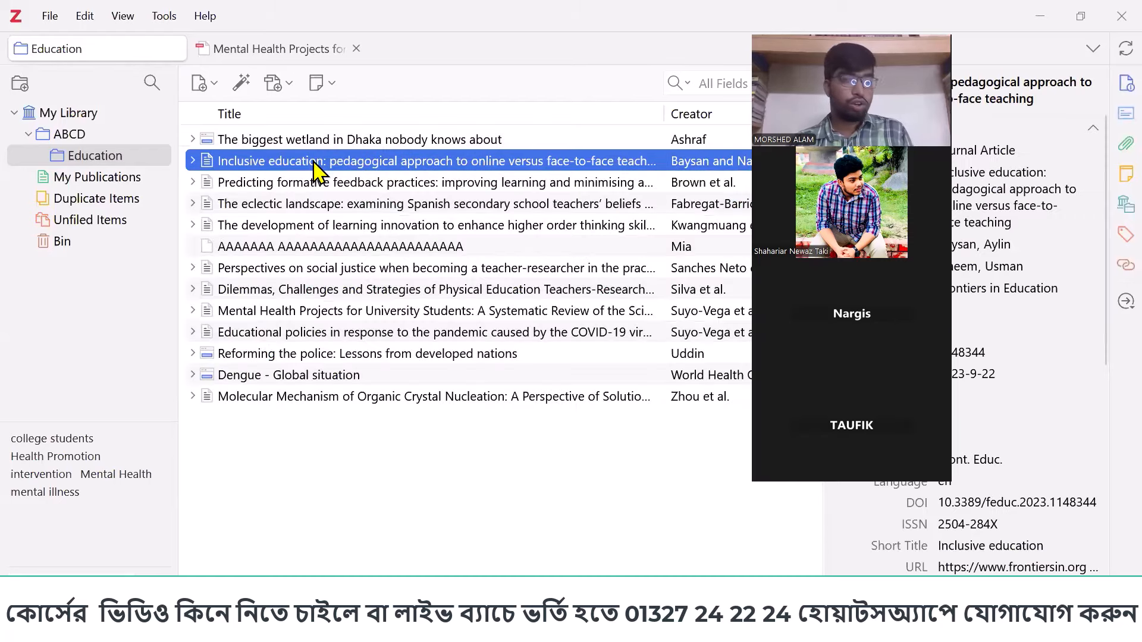
pyautogui.hotkey('ctrl', 'a')
pyautogui.rightClick(314, 163)
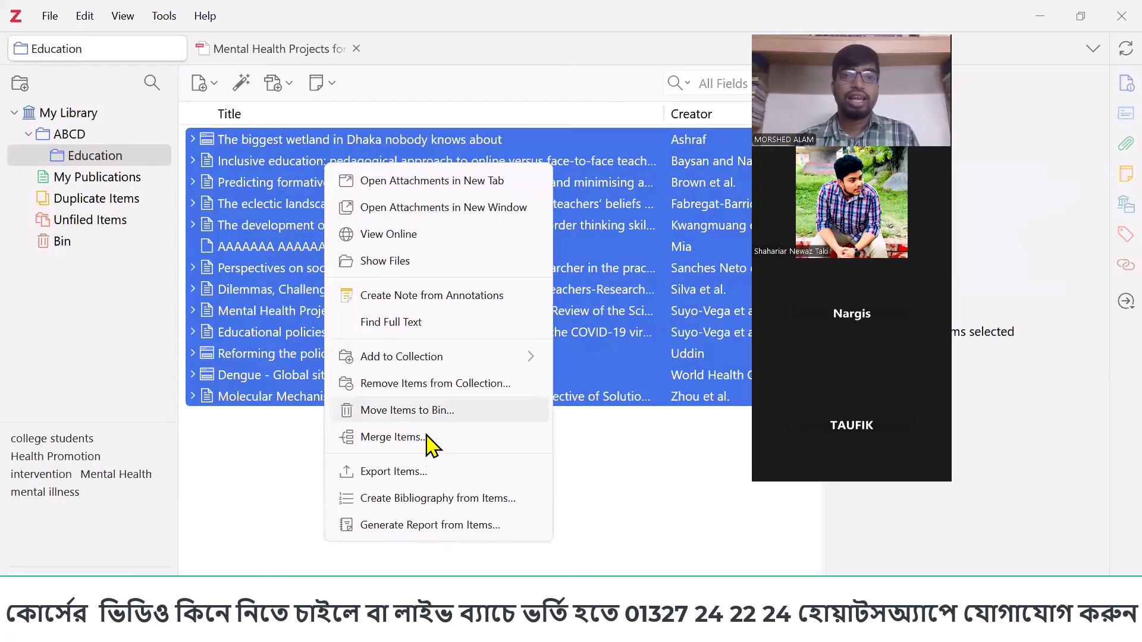
pyautogui.click(432, 473)
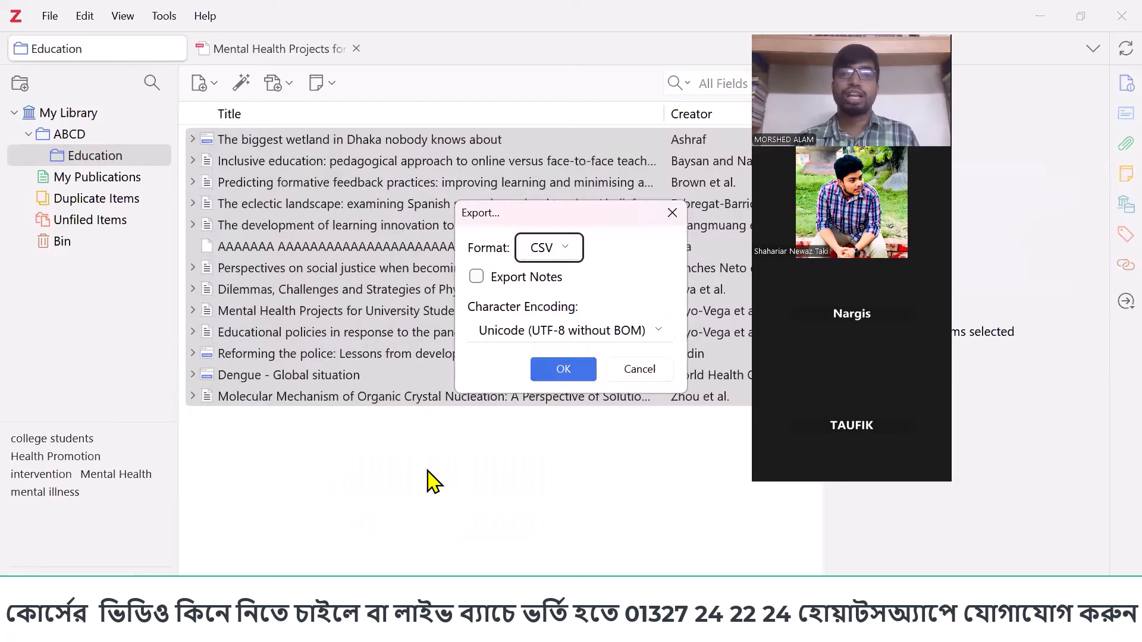
pyautogui.click(568, 257)
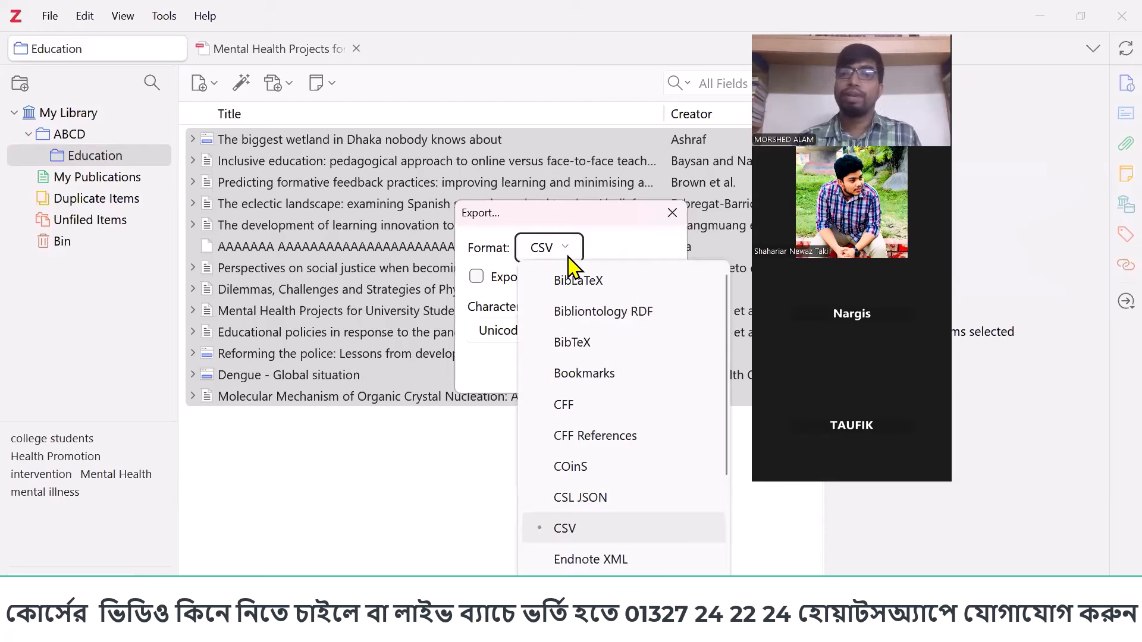
pyautogui.scroll(-2, 648, 369)
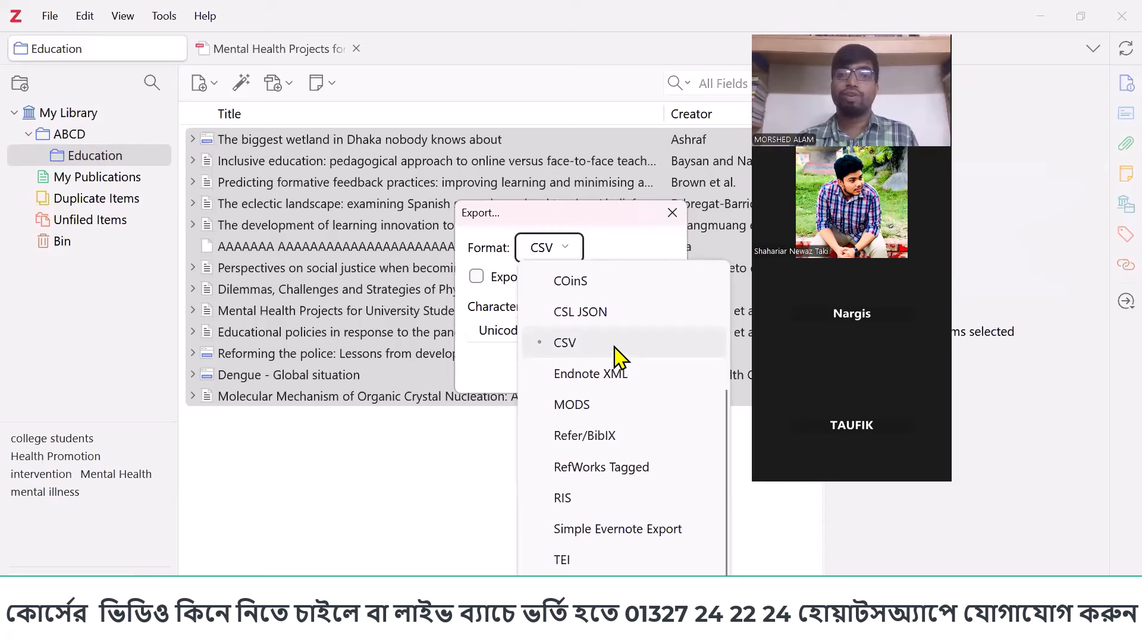
pyautogui.click(614, 352)
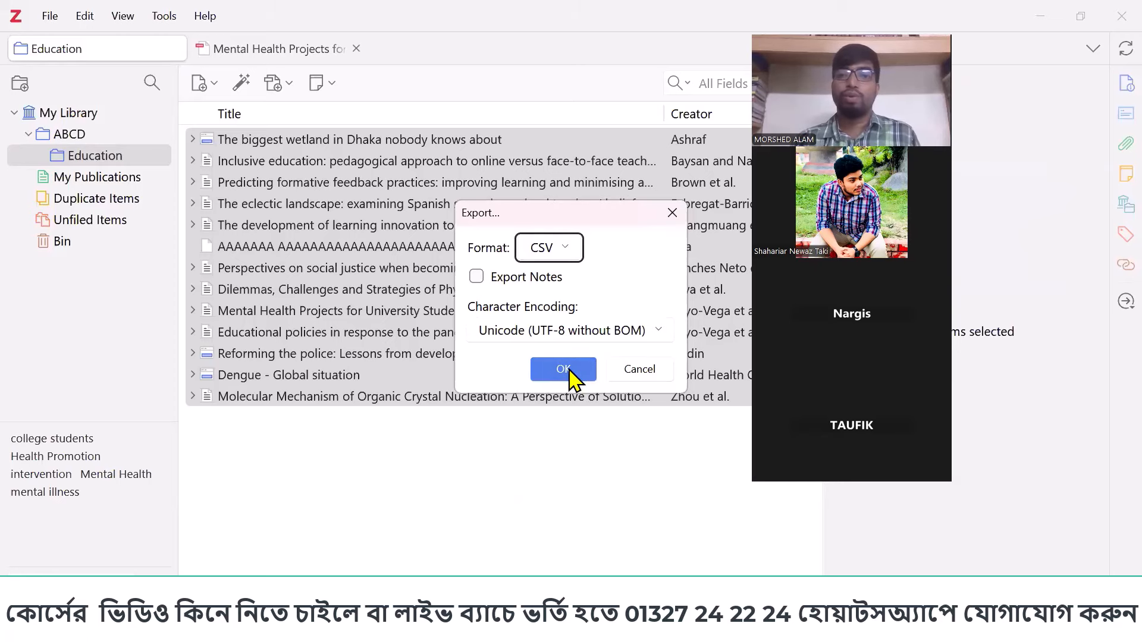
pyautogui.click(564, 369)
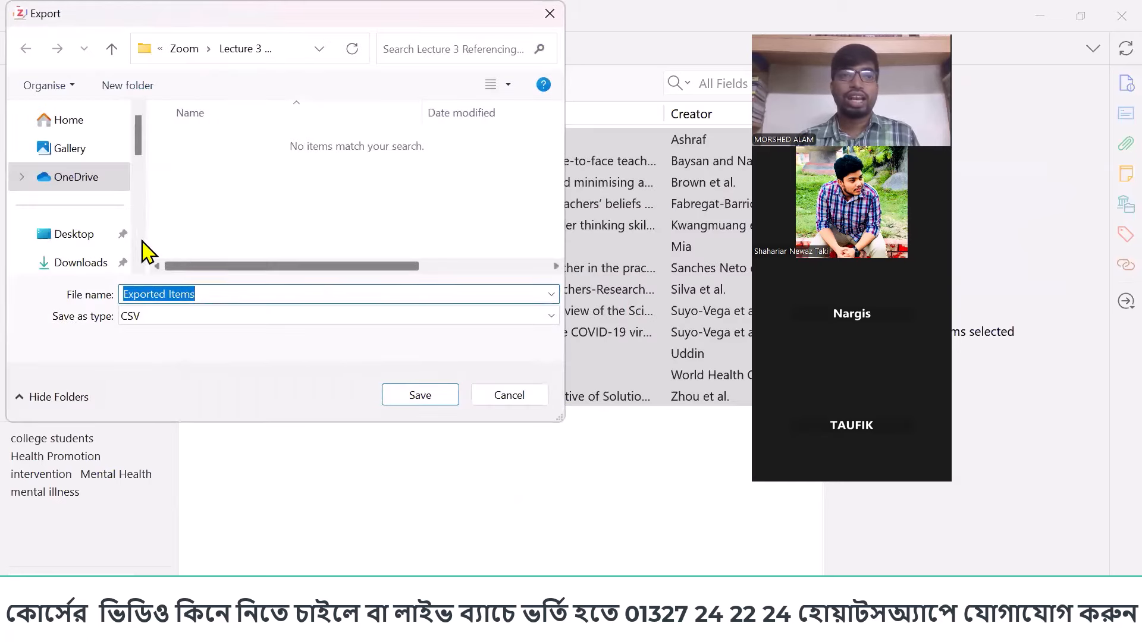
# - Save the CSV export in Downloads, editing the file name with 'gggggg'
pyautogui.click(77, 263)
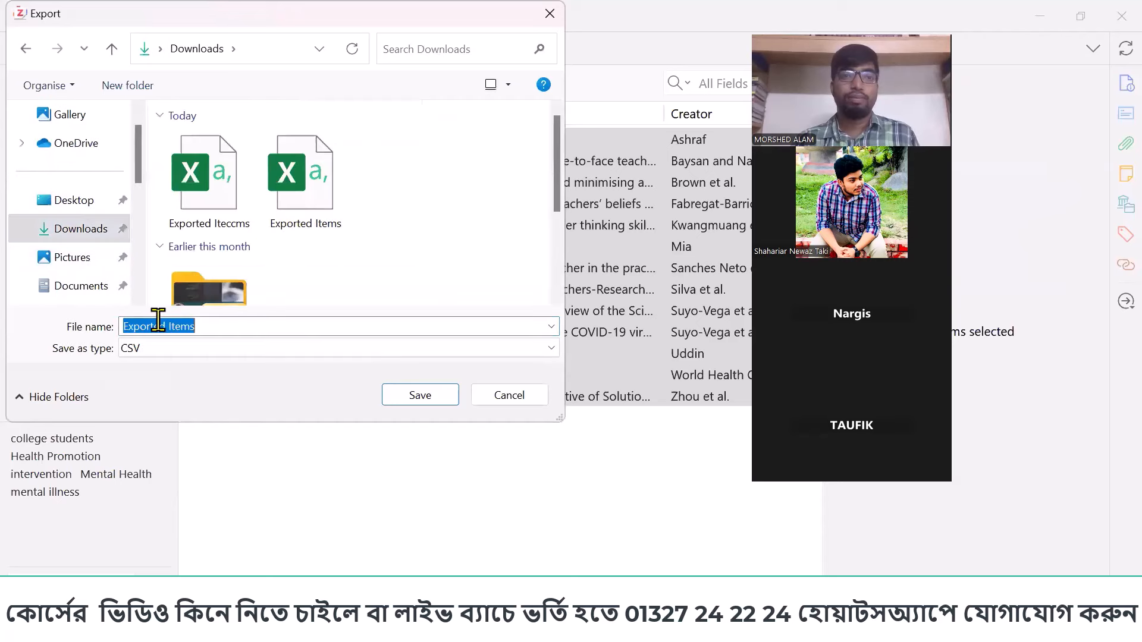
pyautogui.click(180, 326)
pyautogui.write('gggggg')
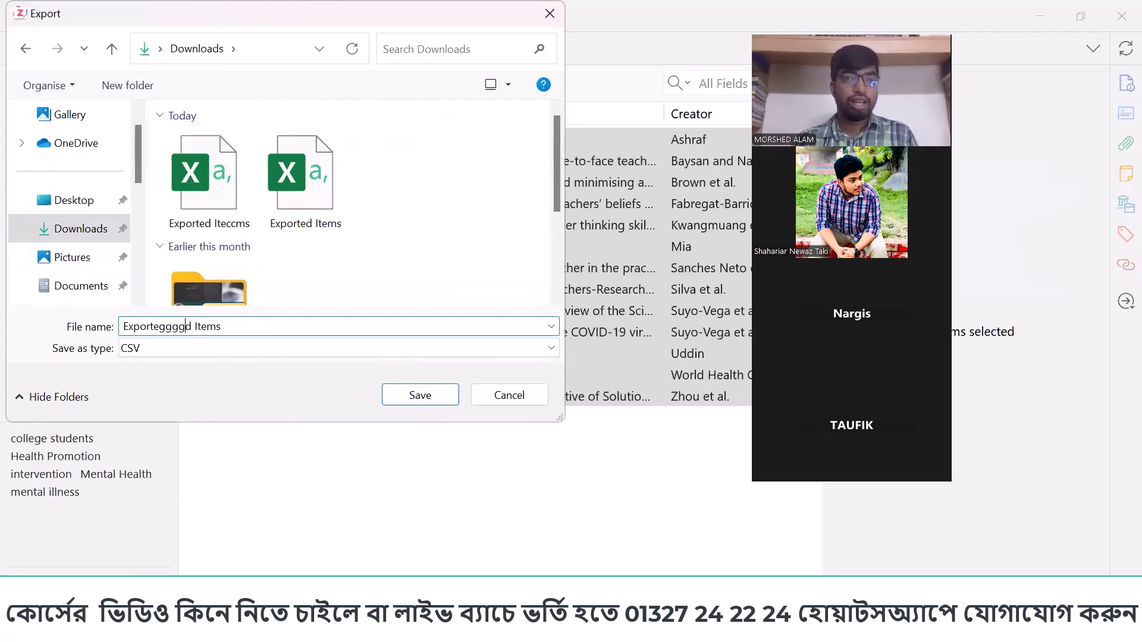
pyautogui.click(401, 396)
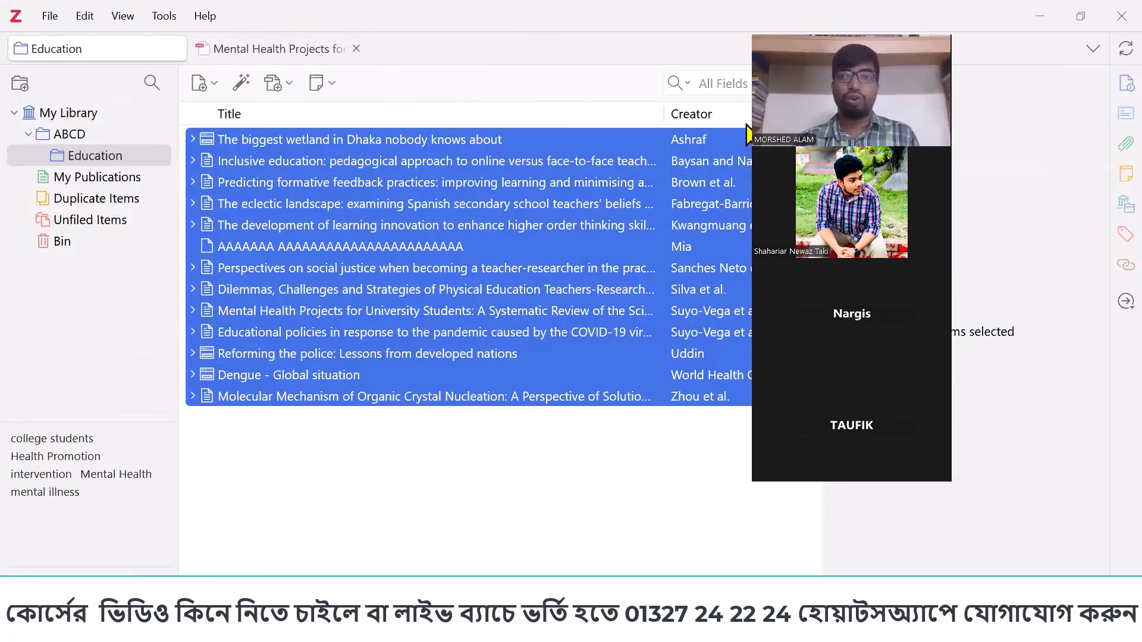
# - Open the exported items CSV from the Downloads folder in Excel via File Explorer
pyautogui.moveTo(420, 622)
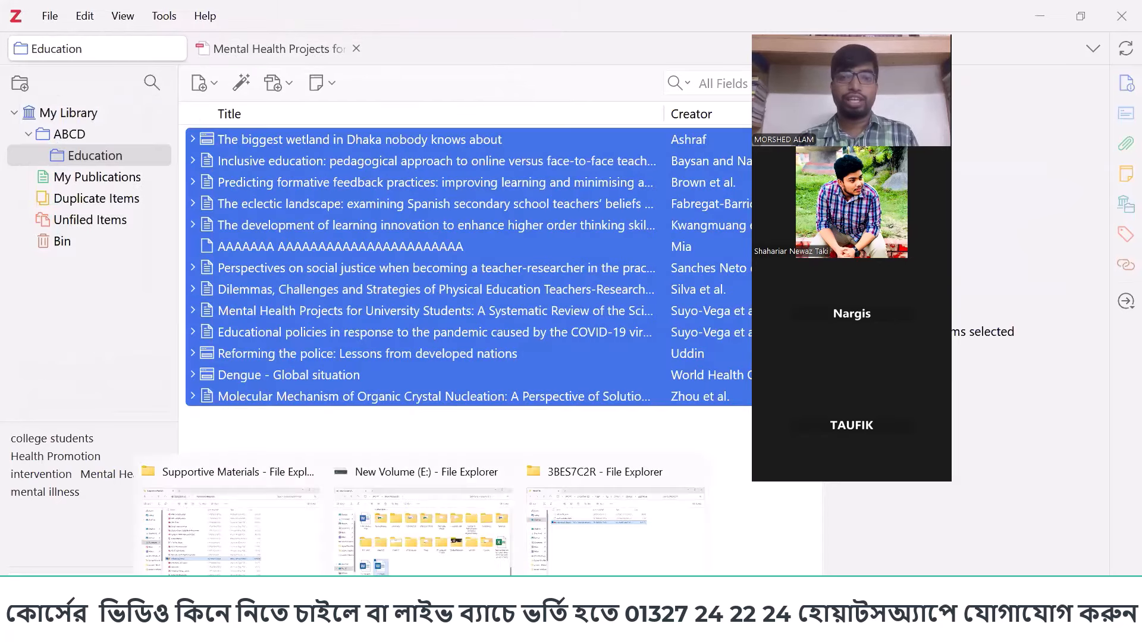
pyautogui.click(256, 568)
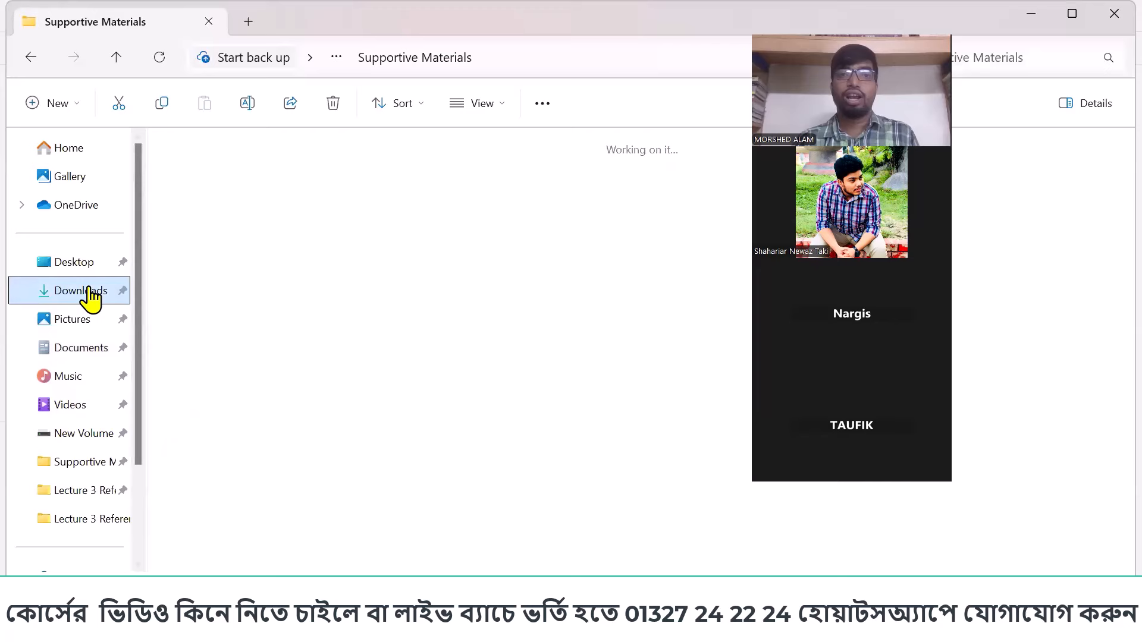
pyautogui.click(90, 292)
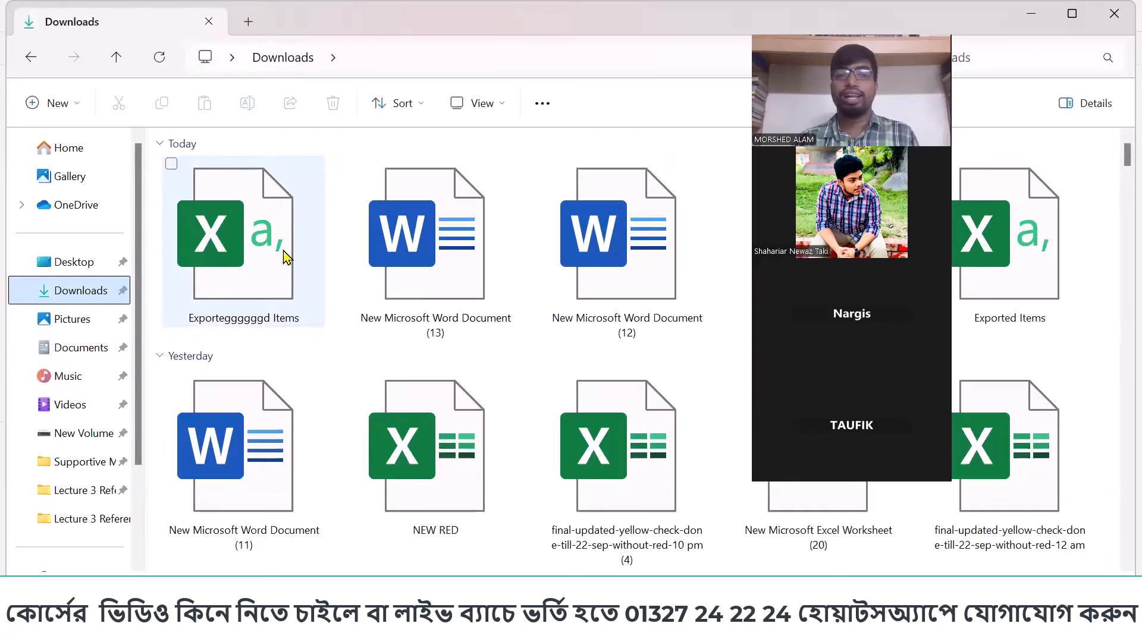
pyautogui.click(261, 251)
pyautogui.doubleClick(261, 257)
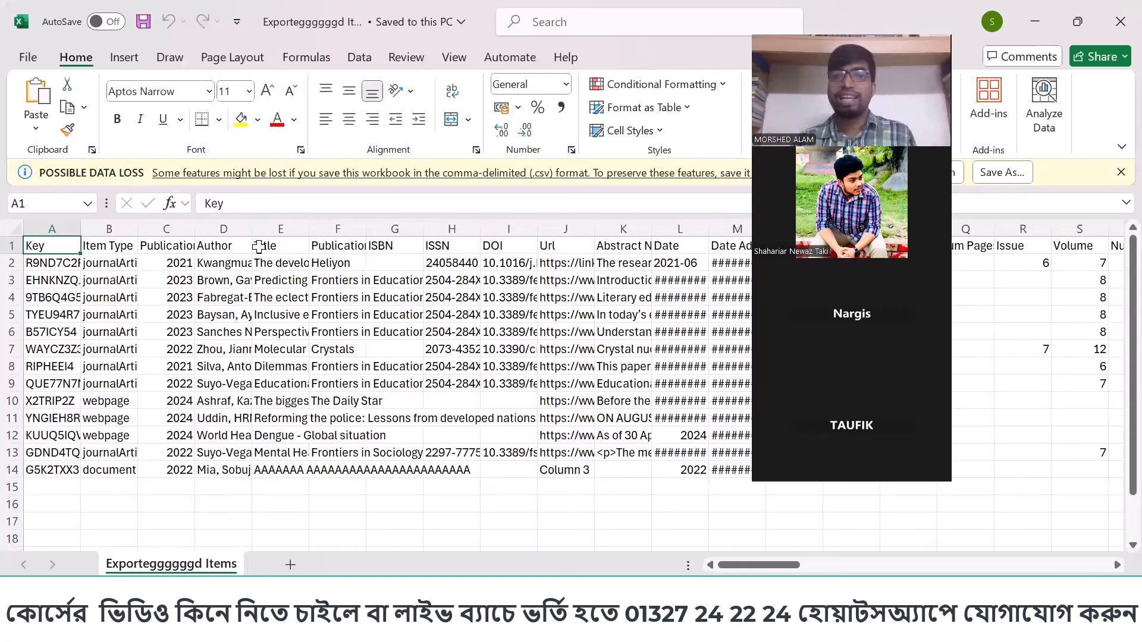
# - Select the entire worksheet and AutoFit all column widths with Alt, H, O, I
pyautogui.click(10, 231)
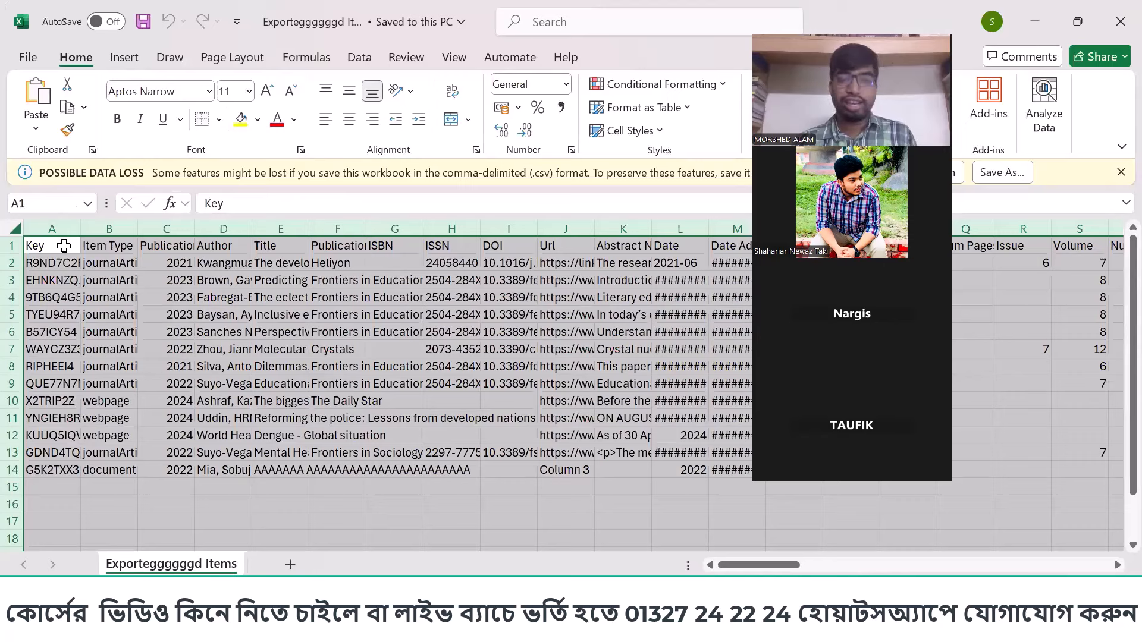
pyautogui.press('alt')
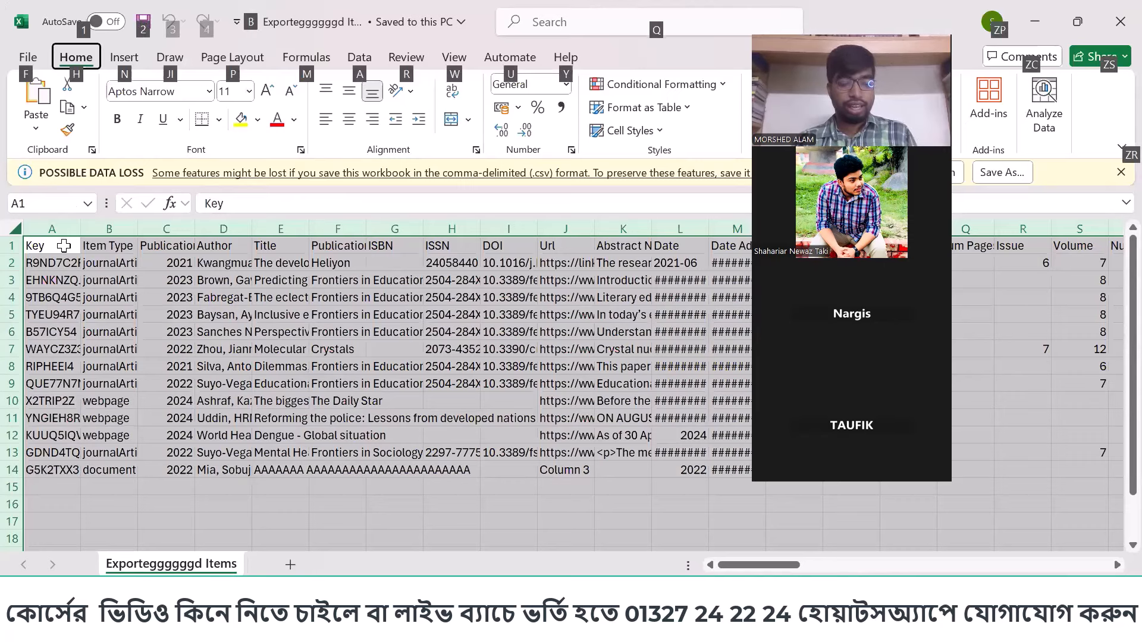
pyautogui.press('h')
pyautogui.press('o')
pyautogui.press('a')
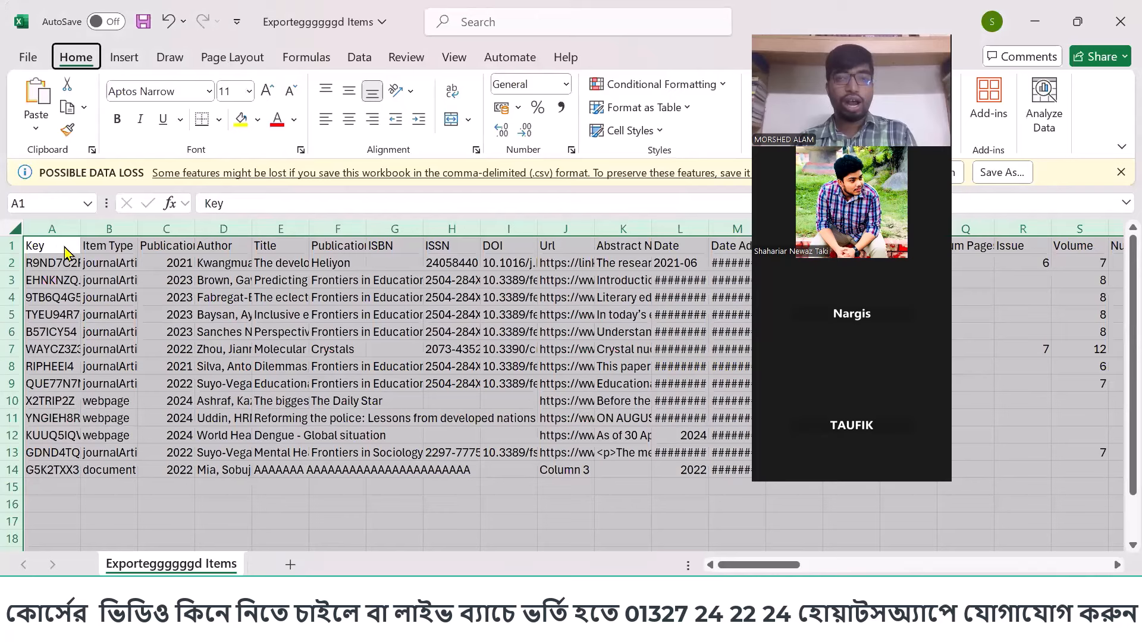
pyautogui.hotkey('alt', 'h')
pyautogui.press('o')
pyautogui.press('i')
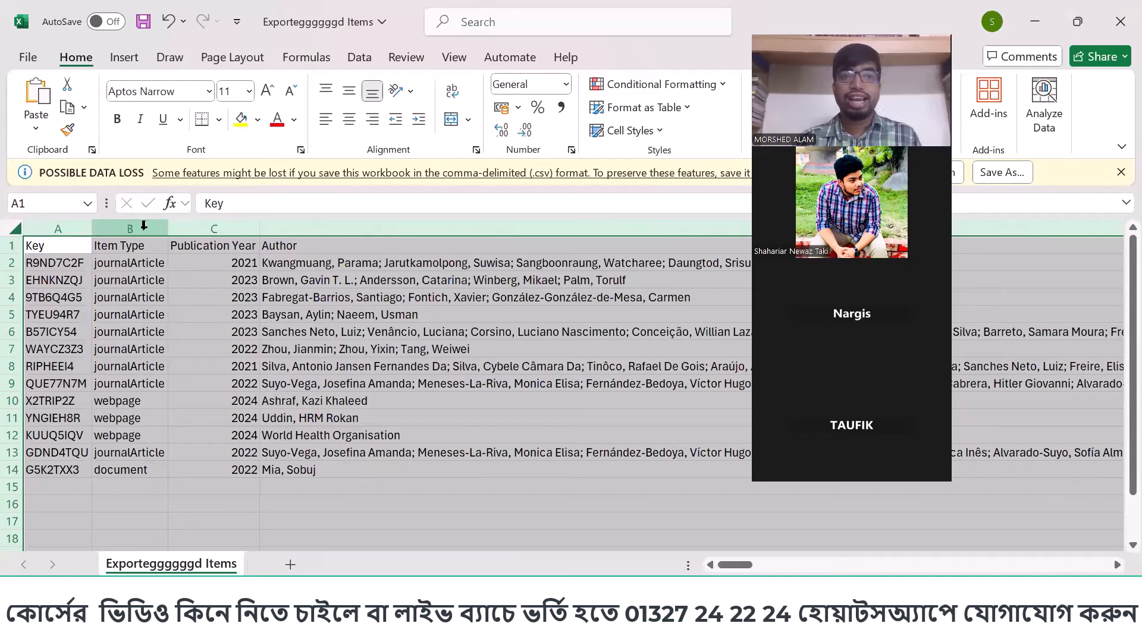
# - Select the Item Type, Publication Year and Author columns, then dismiss the possible data loss warning
pyautogui.click(145, 229)
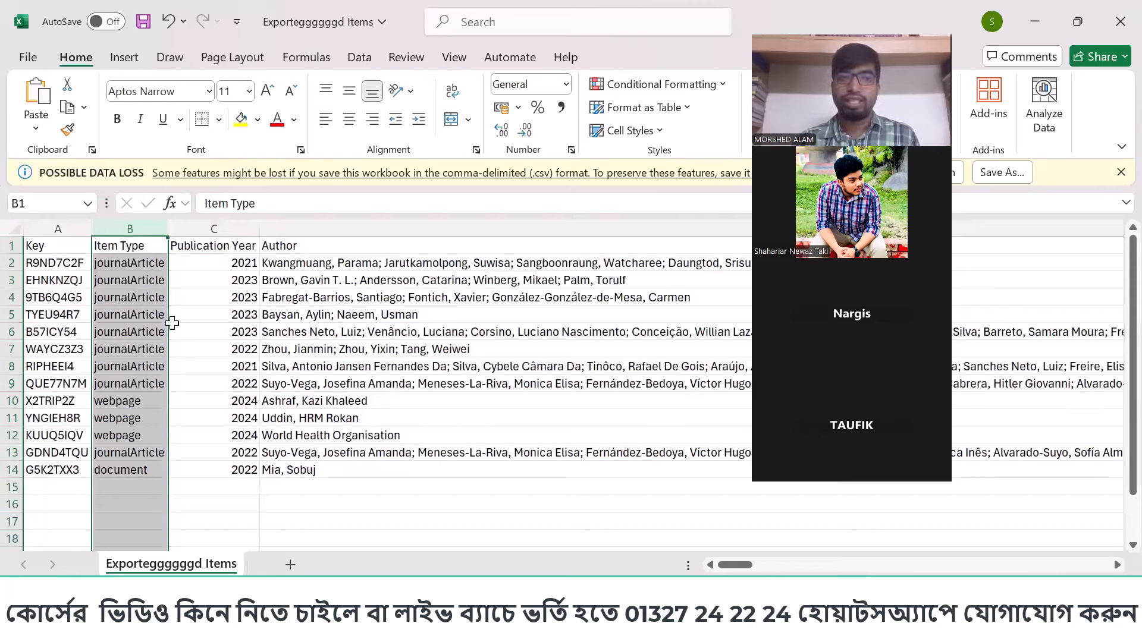
pyautogui.click(214, 229)
pyautogui.scroll(-1, 237, 414)
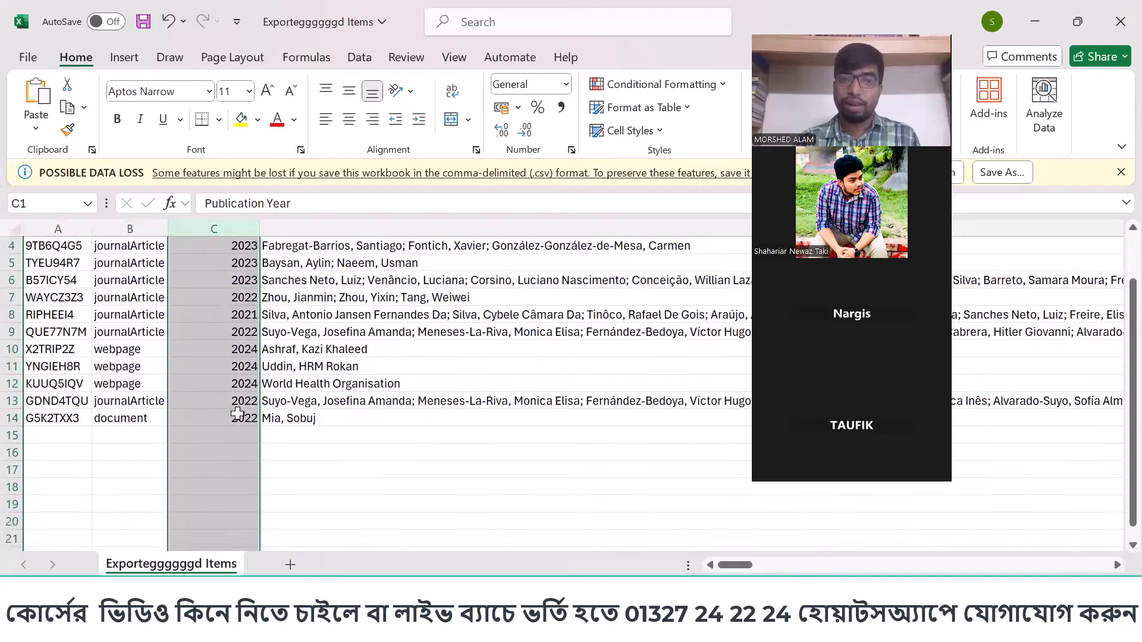
pyautogui.scroll(1, 238, 415)
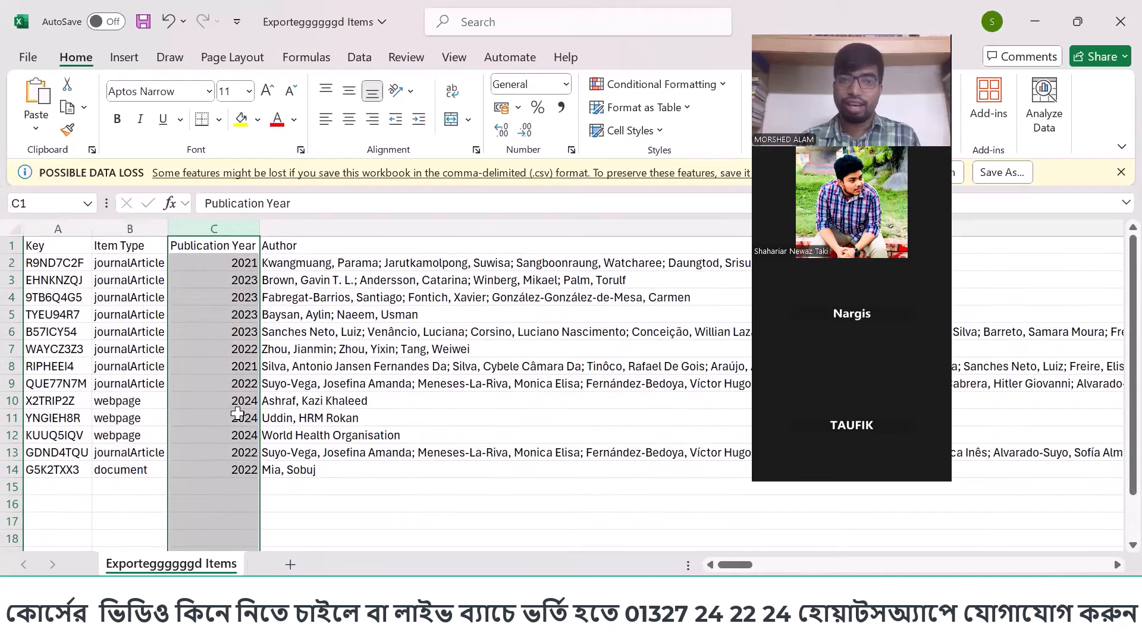
pyautogui.click(368, 225)
pyautogui.moveTo(731, 570); pyautogui.dragTo(780, 572)
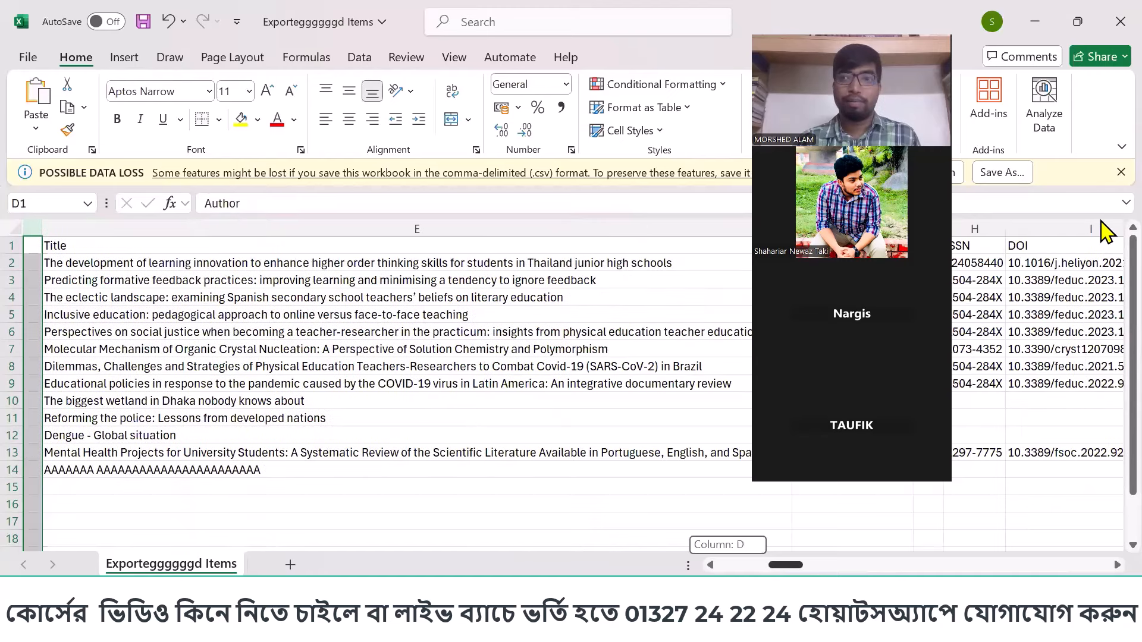
pyautogui.click(1119, 172)
# - Switch Excel to Full-screen mode and select the Publication Title column
pyautogui.click(1119, 147)
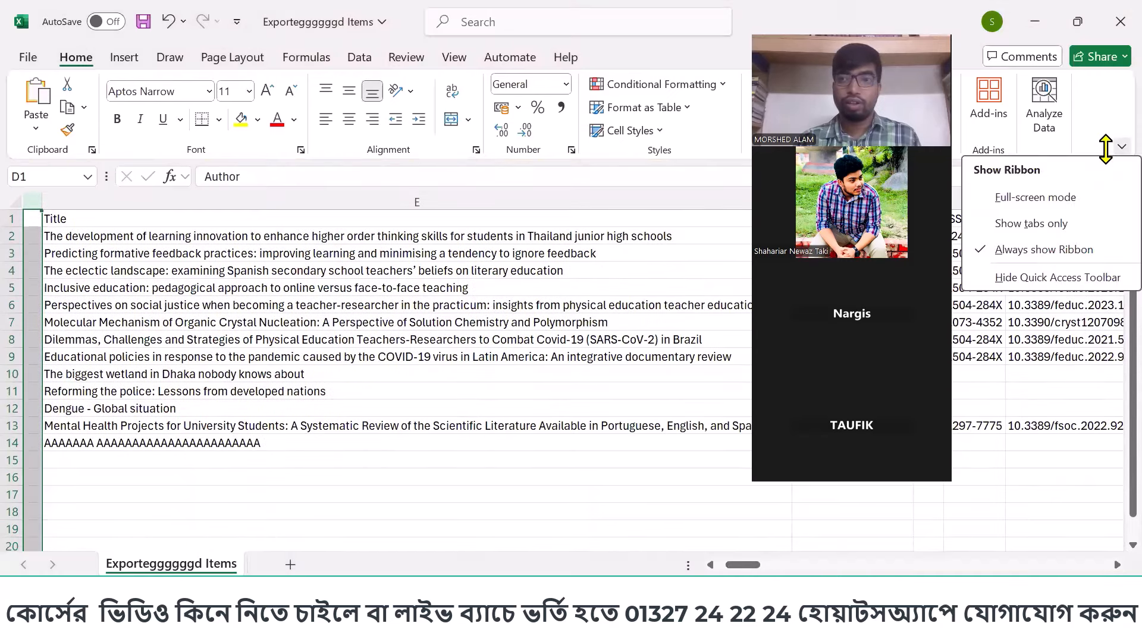
pyautogui.click(1035, 197)
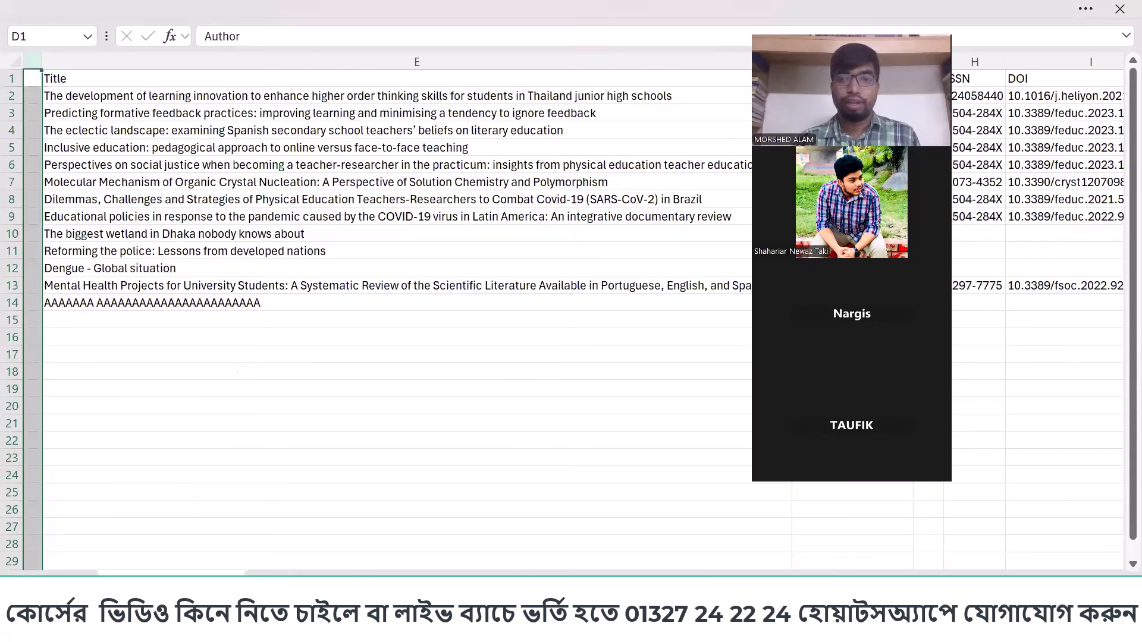
pyautogui.moveTo(756, 582)
pyautogui.mouseDown()
pyautogui.moveTo(744, 582)
pyautogui.moveTo(764, 581)
pyautogui.mouseUp()
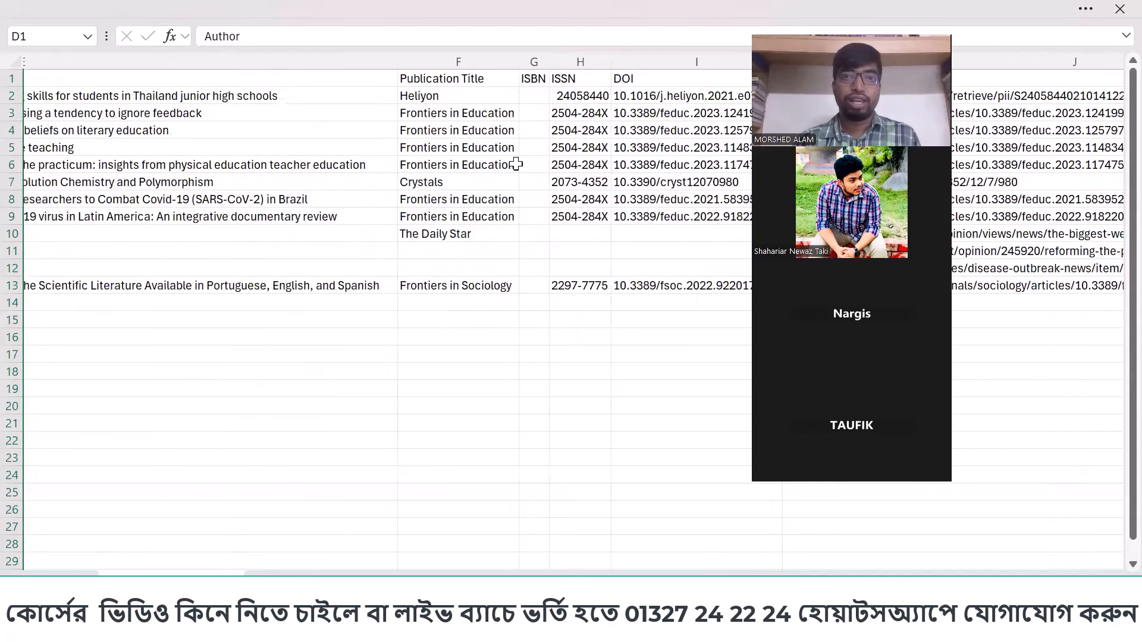
pyautogui.click(443, 61)
pyautogui.moveTo(808, 581); pyautogui.dragTo(820, 582)
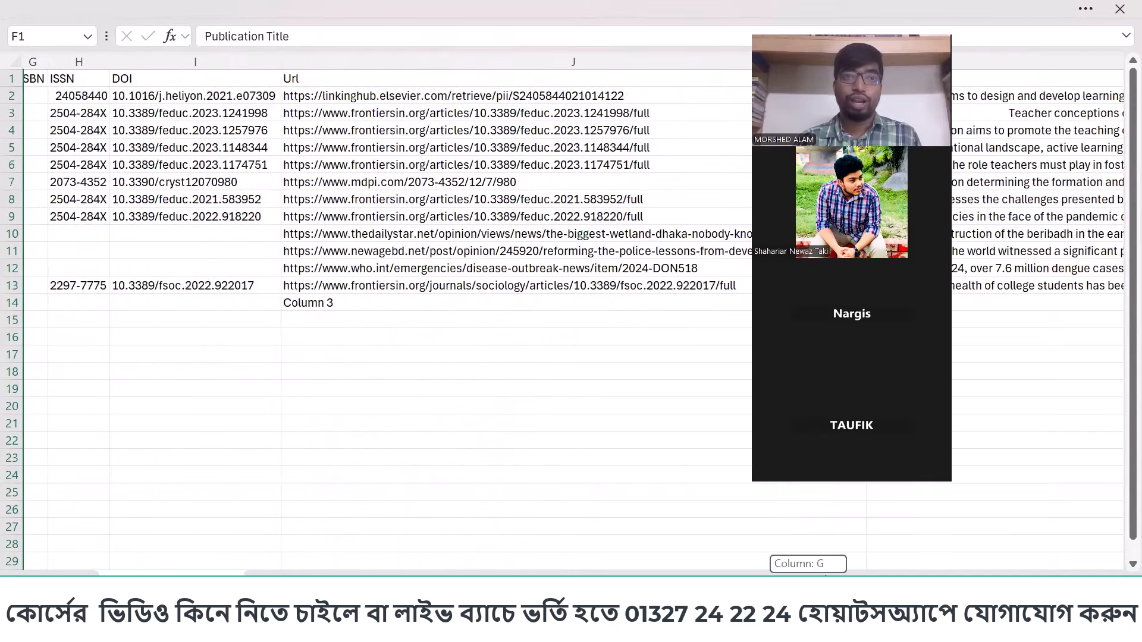
# - Select the DOI and Url columns, then scroll back to the Key column
pyautogui.click(137, 60)
pyautogui.click(365, 61)
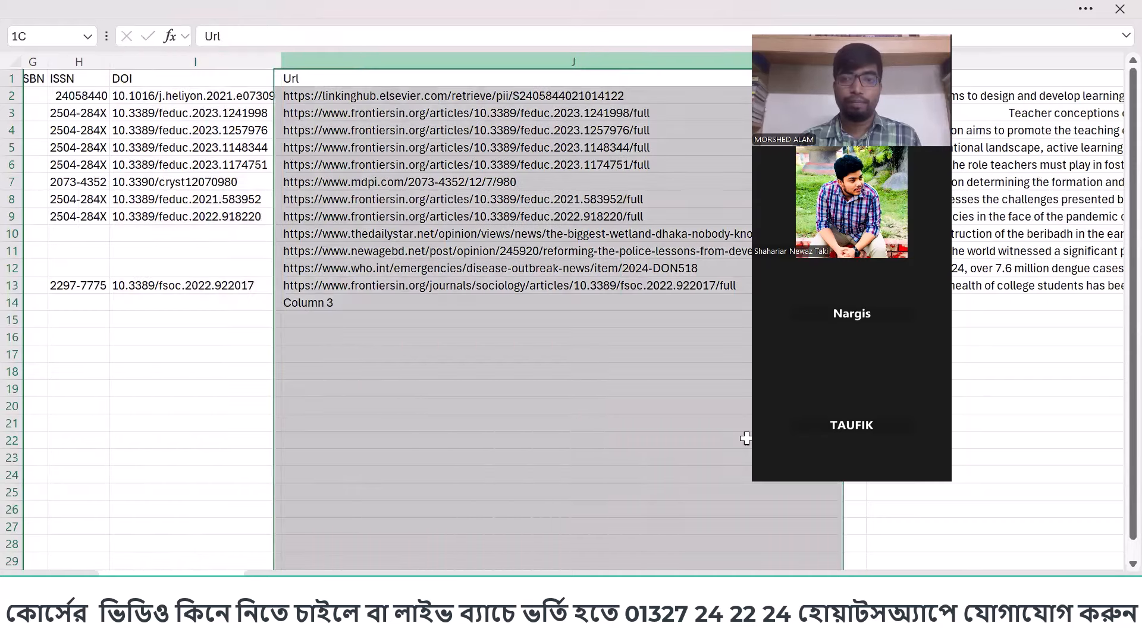
pyautogui.moveTo(819, 582); pyautogui.dragTo(702, 572)
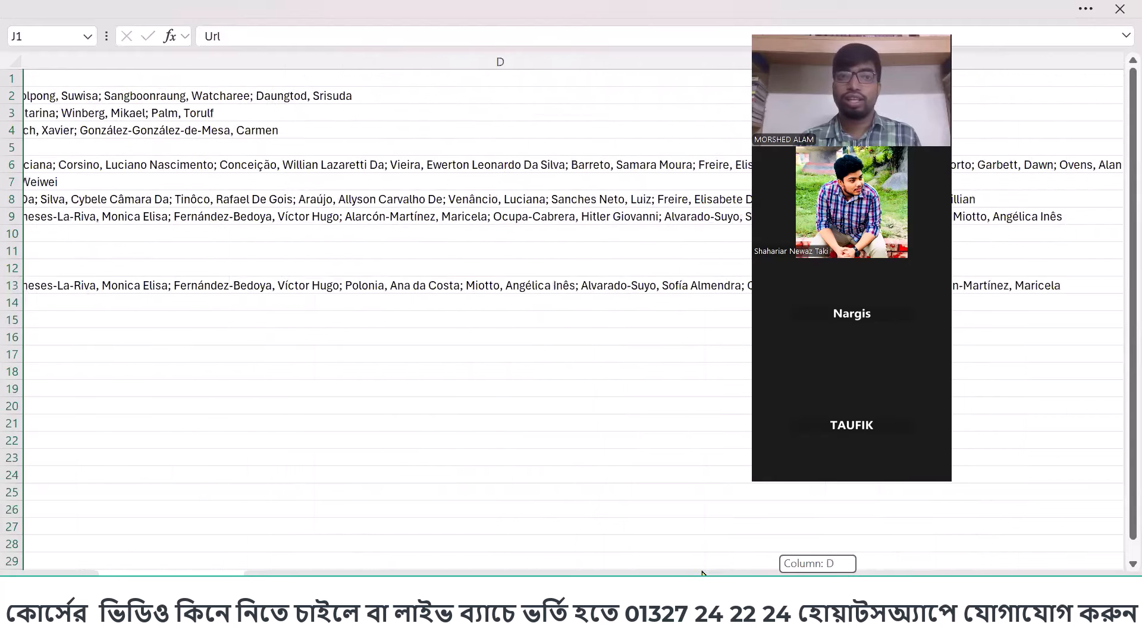
pyautogui.moveTo(508, 572); pyautogui.dragTo(278, 360)
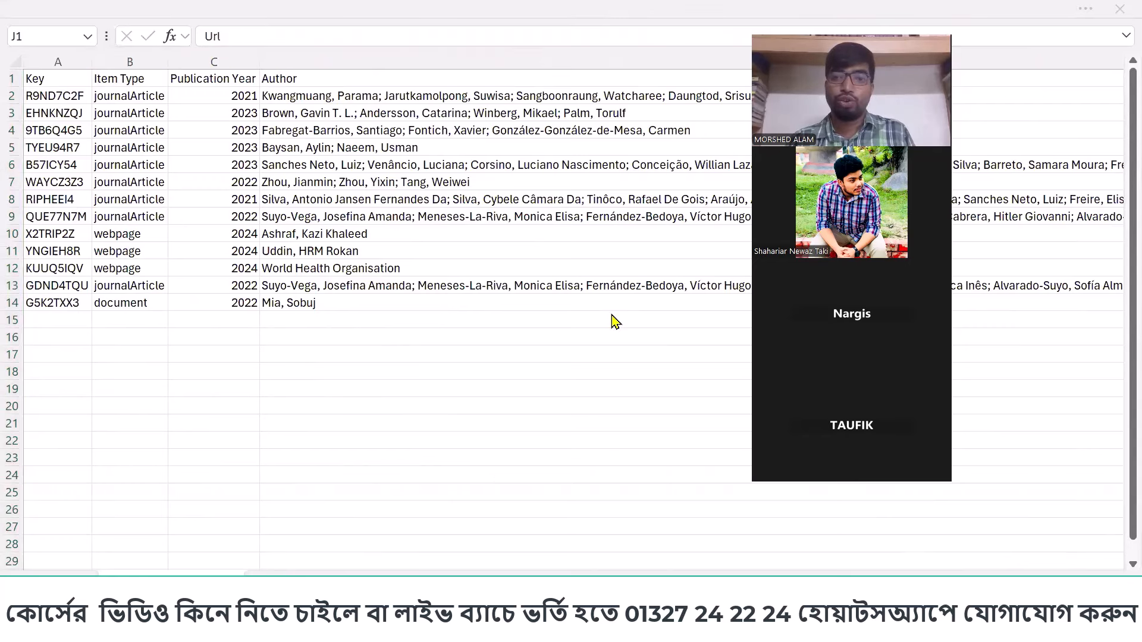
# - Bring the L-4 Sheet document forward and add a new line below the 6.Export Zotero RDF heading
pyautogui.moveTo(580, 625)
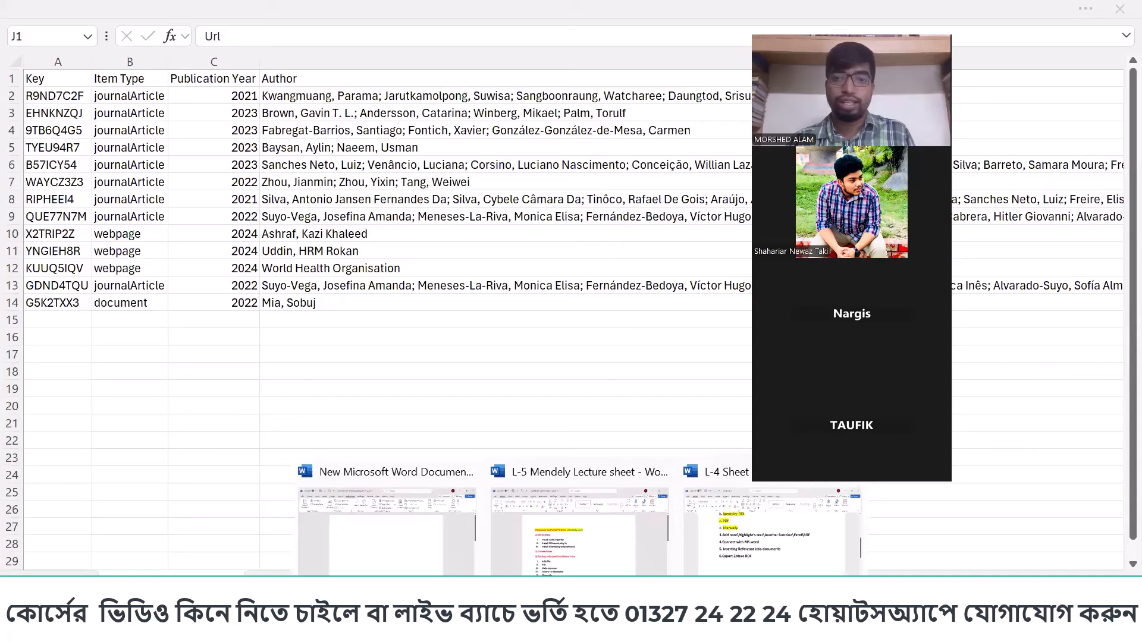
pyautogui.click(772, 524)
pyautogui.scroll(-5, 393, 362)
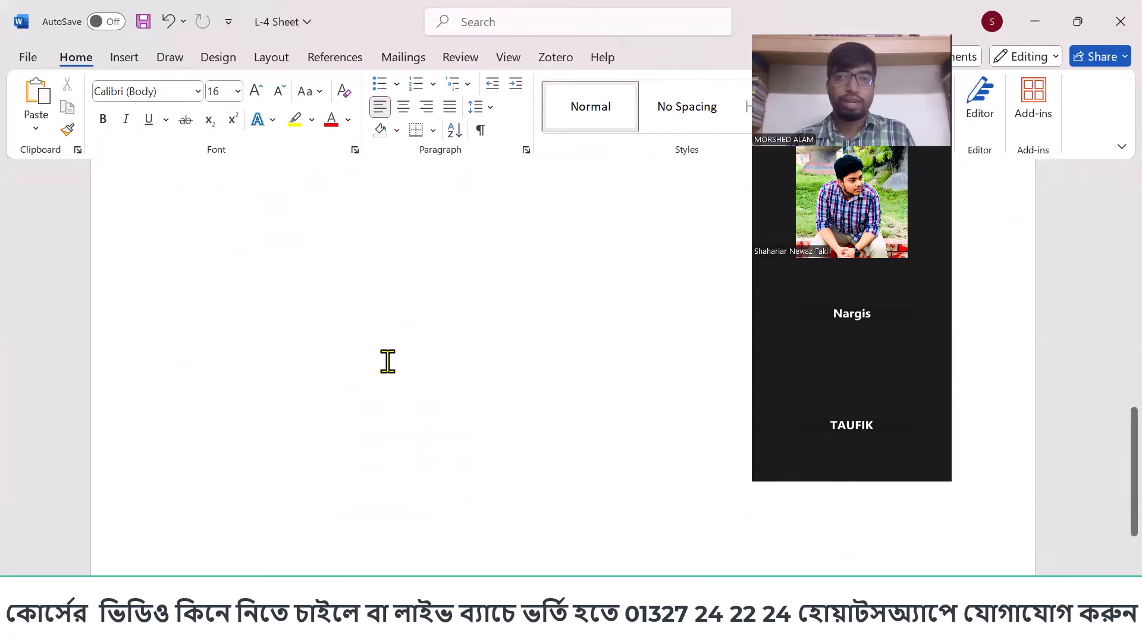
pyautogui.scroll(2, 388, 363)
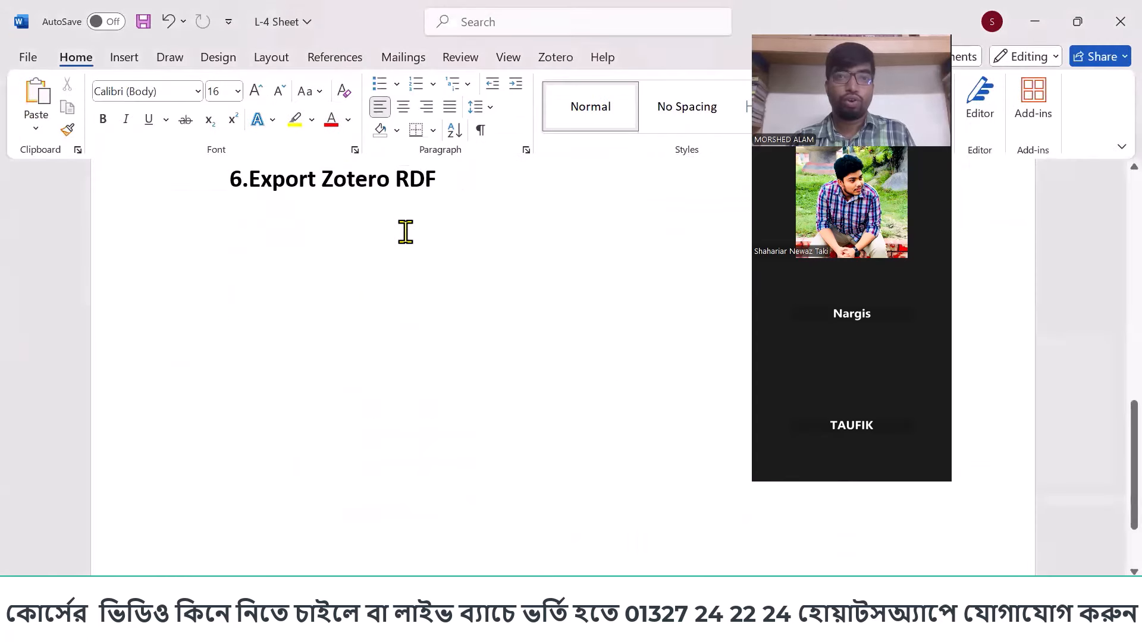
pyautogui.click(405, 231)
pyautogui.scroll(-2, 428, 229)
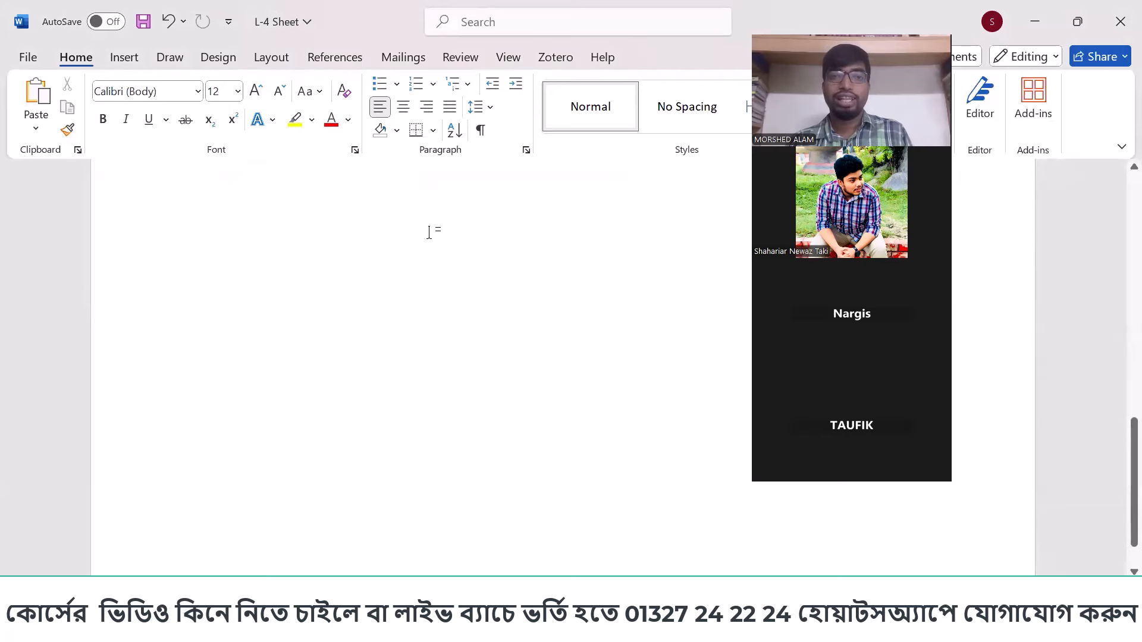
pyautogui.scroll(4, 430, 293)
pyautogui.press('Return')
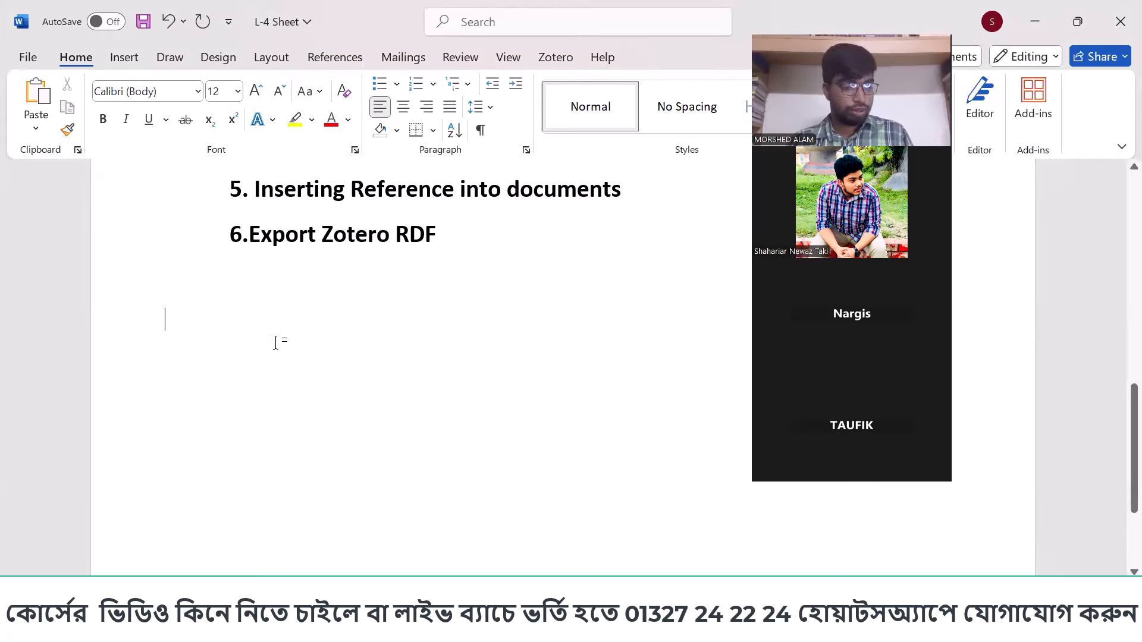
# - Type 'Alt HOA' on the new line, partly with the touch keyboard
pyautogui.write('A')
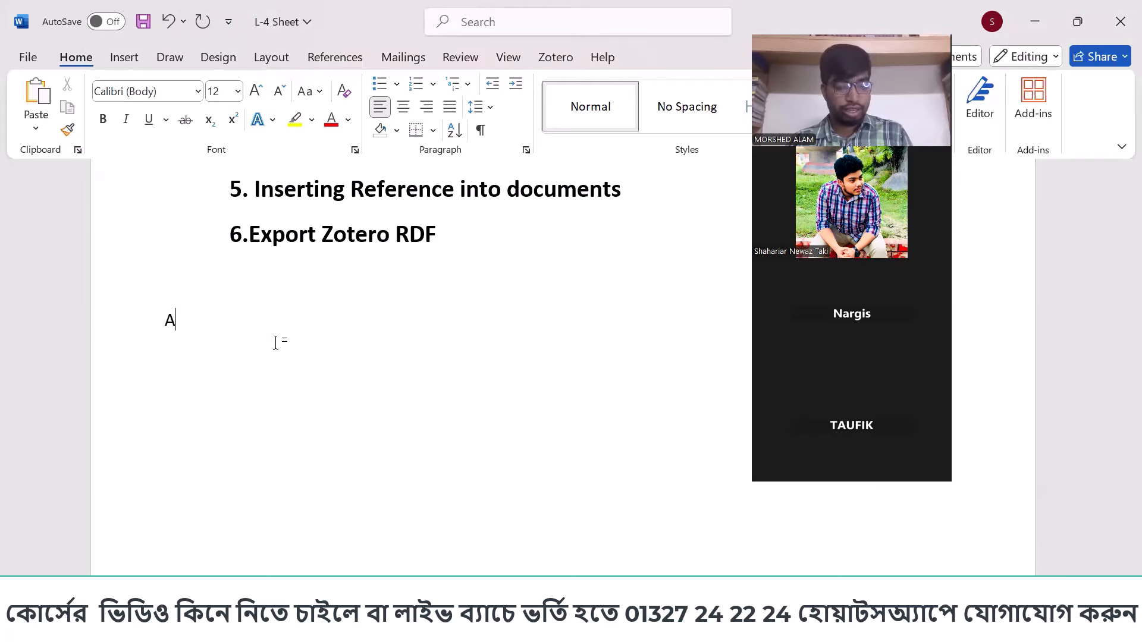
pyautogui.click(934, 621)
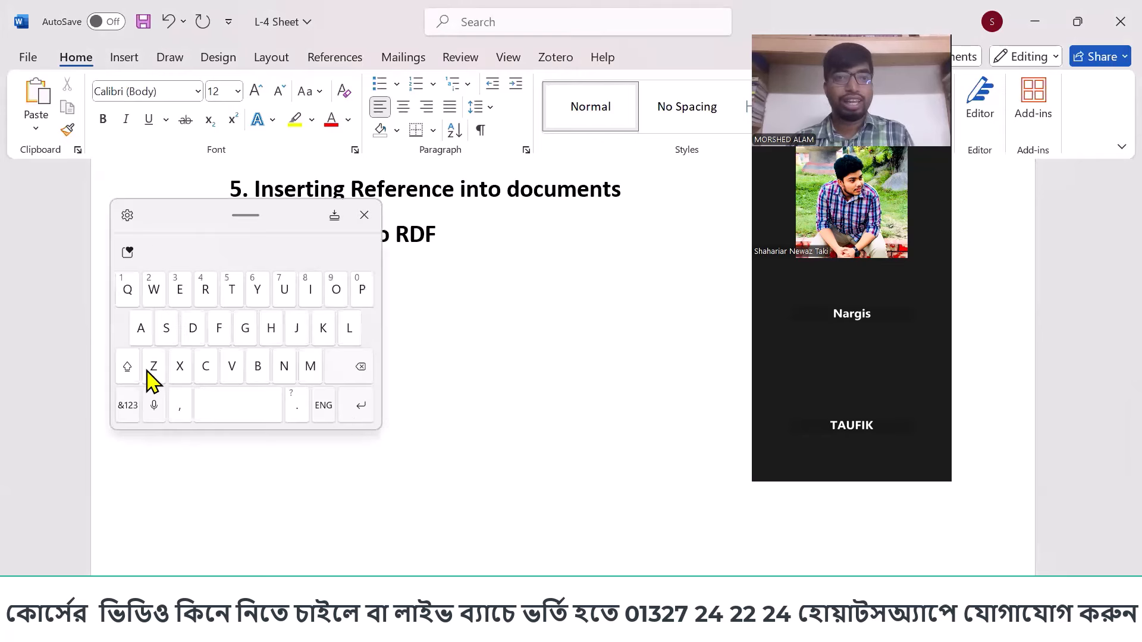
pyautogui.click(348, 332)
pyautogui.click(233, 289)
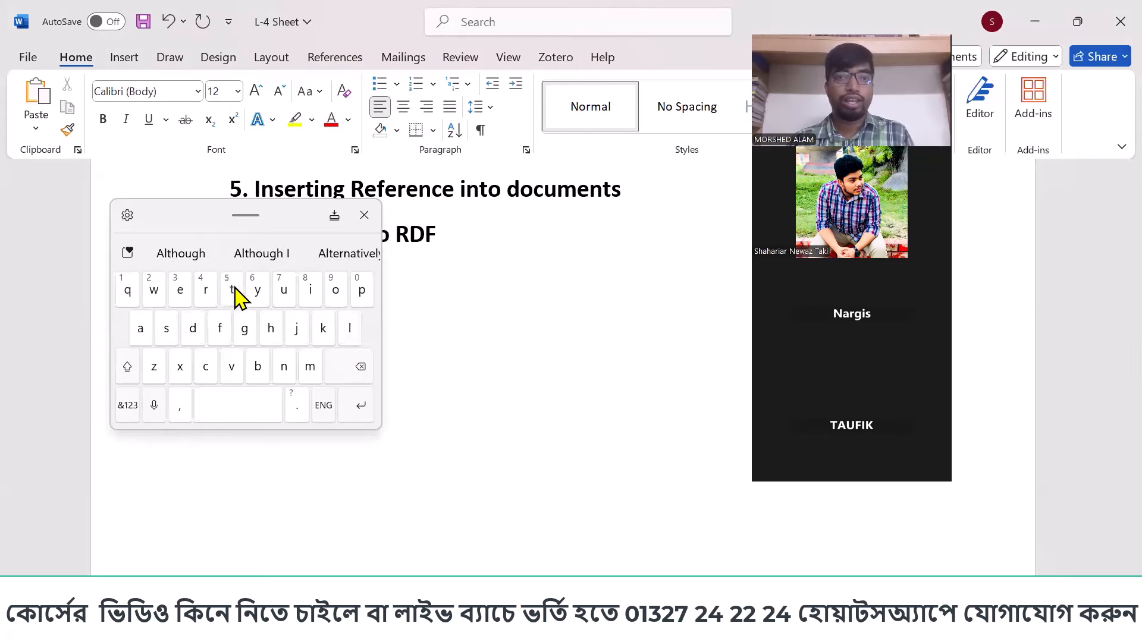
pyautogui.click(364, 215)
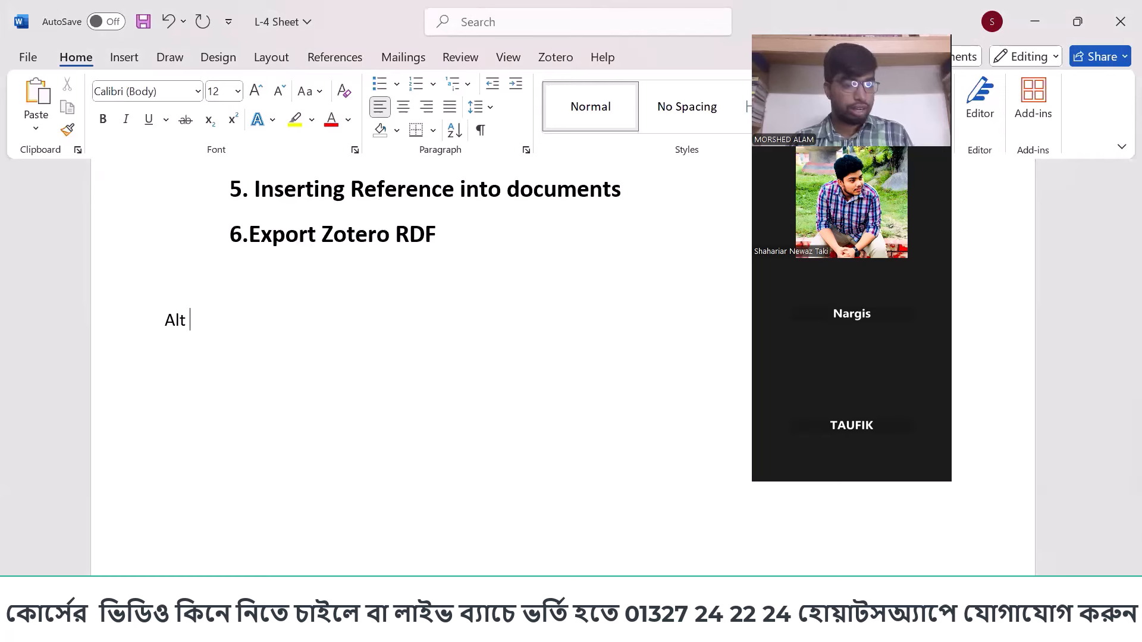
pyautogui.write('HOA')
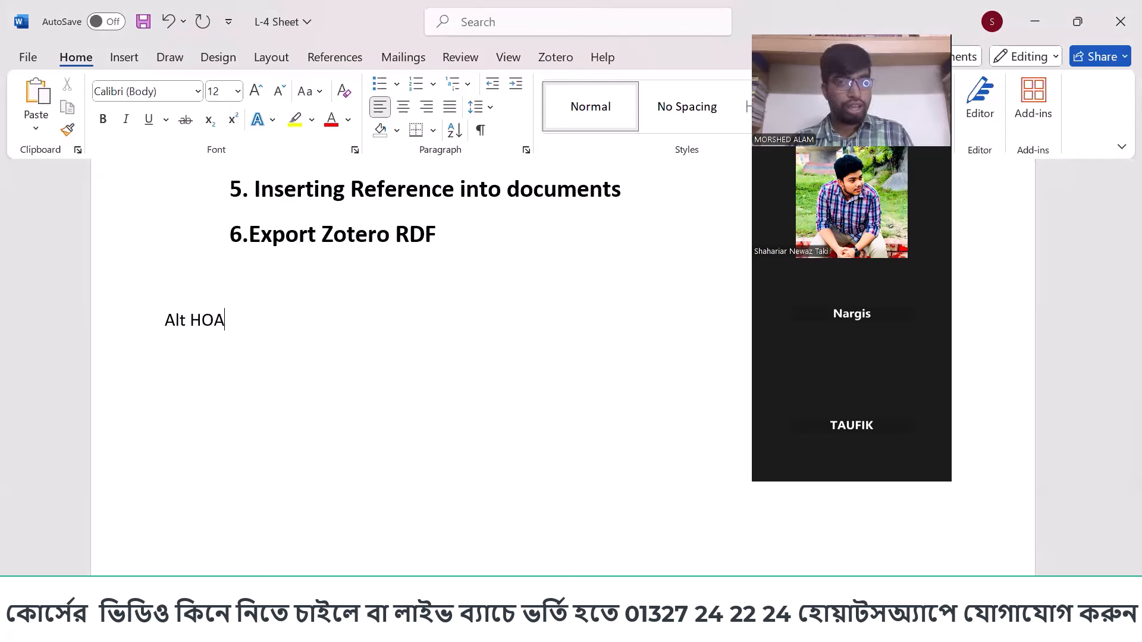
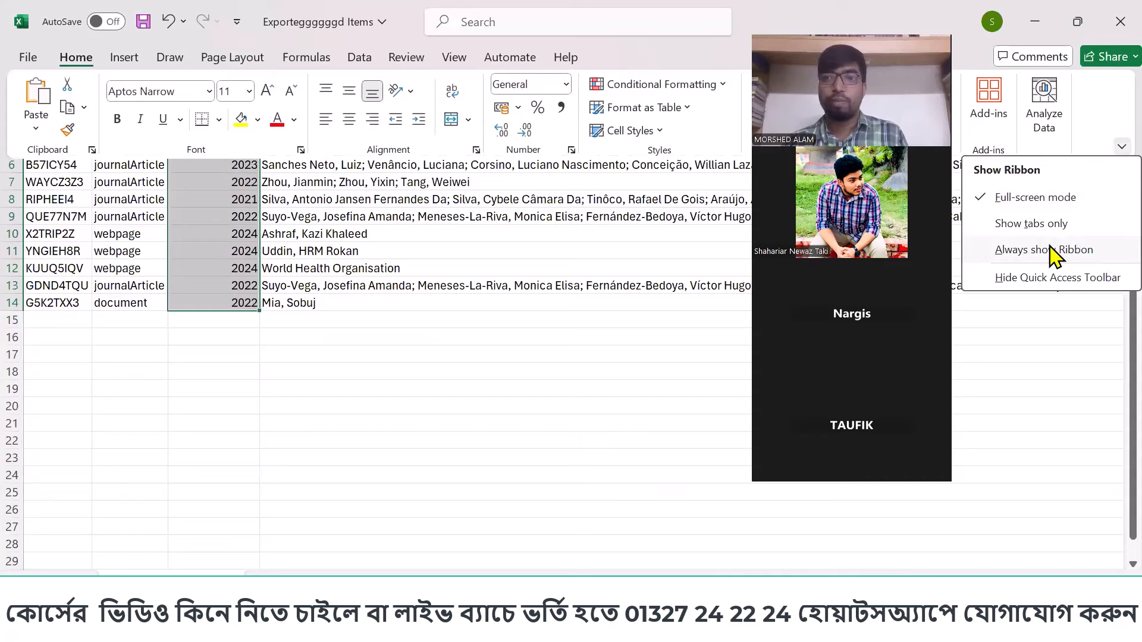
# - Set Excel's ribbon to Always show and scroll across the exported Zotero columns
pyautogui.click(1051, 251)
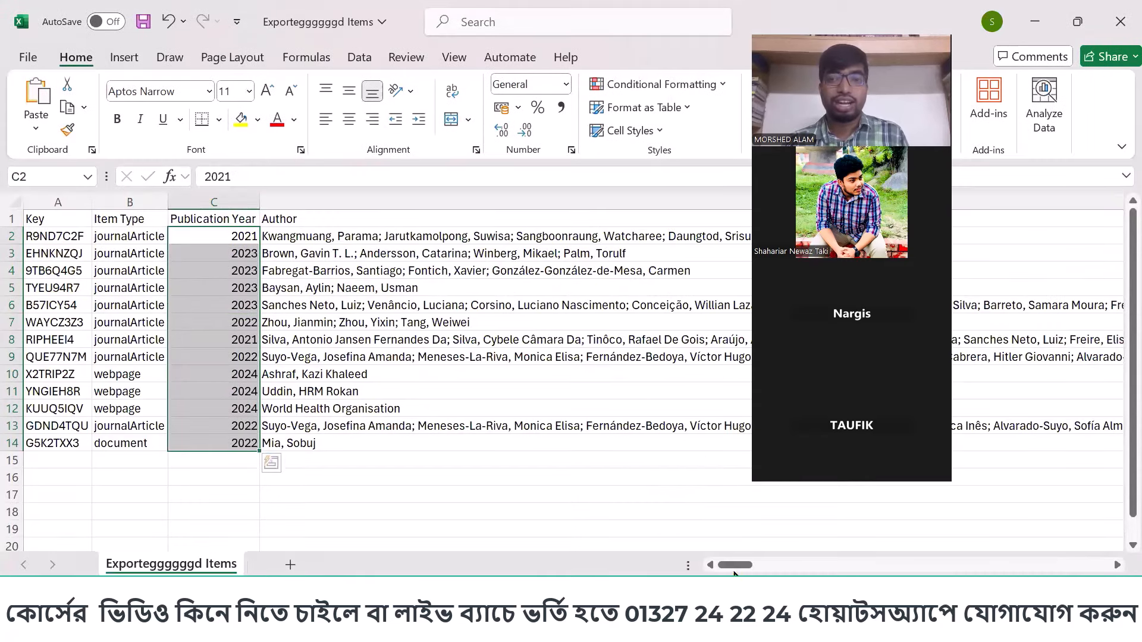
pyautogui.moveTo(725, 567); pyautogui.dragTo(747, 570)
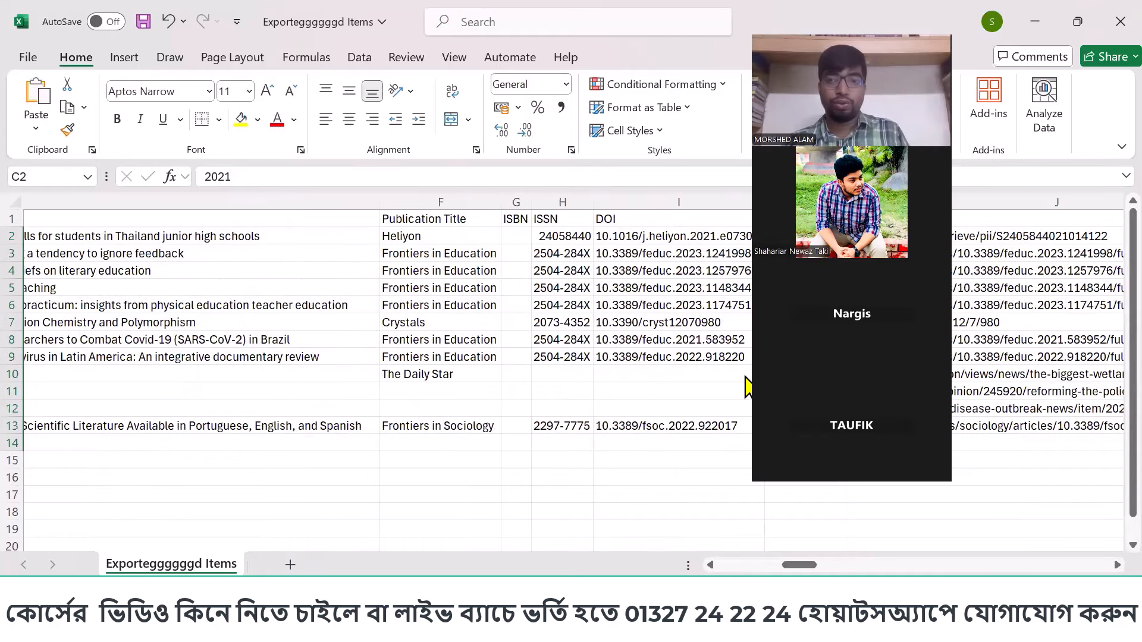
pyautogui.hscroll(5, 748, 386)
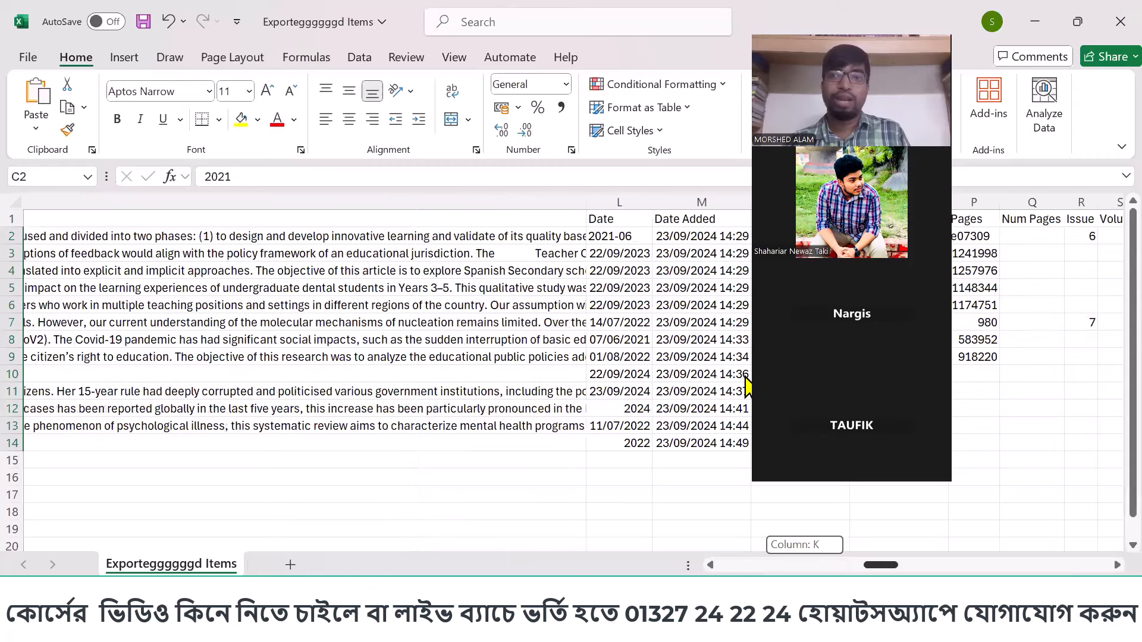
pyautogui.hscroll(5, 748, 387)
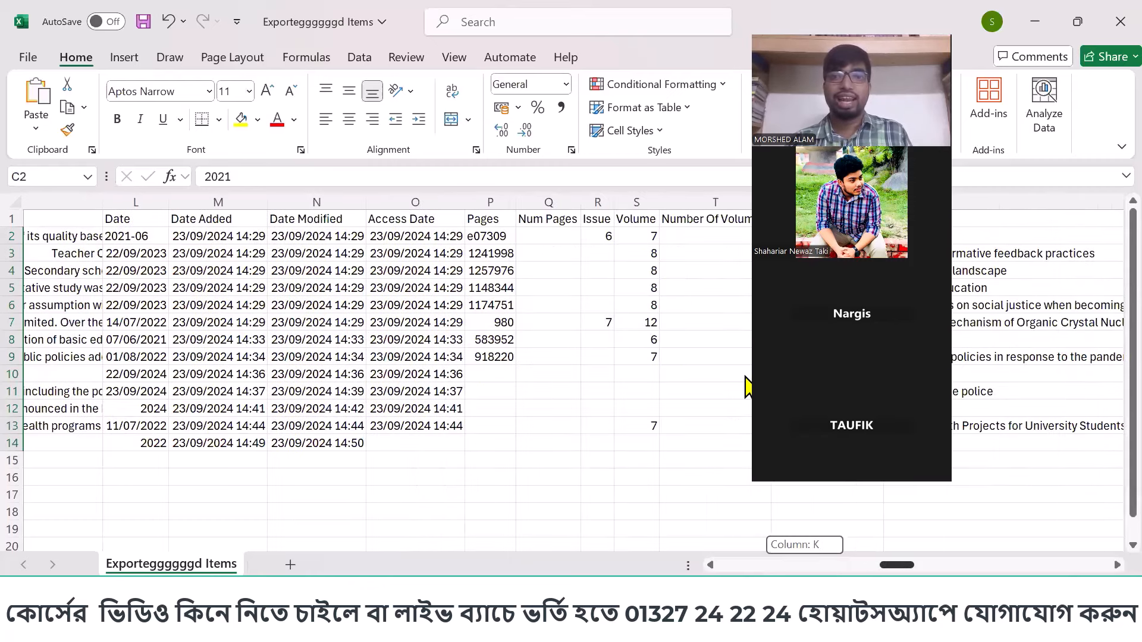
pyautogui.hscroll(-8, 747, 387)
pyautogui.hscroll(-3, 315, 310)
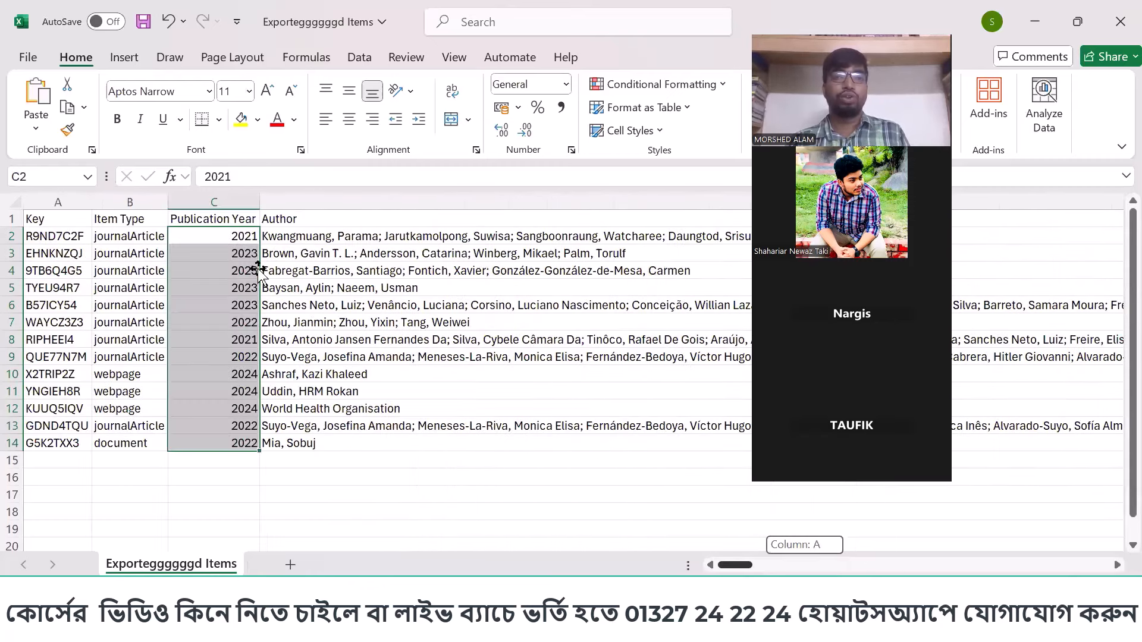
# - Select the Publication Year column C, then switch away from the spreadsheet
pyautogui.click(237, 203)
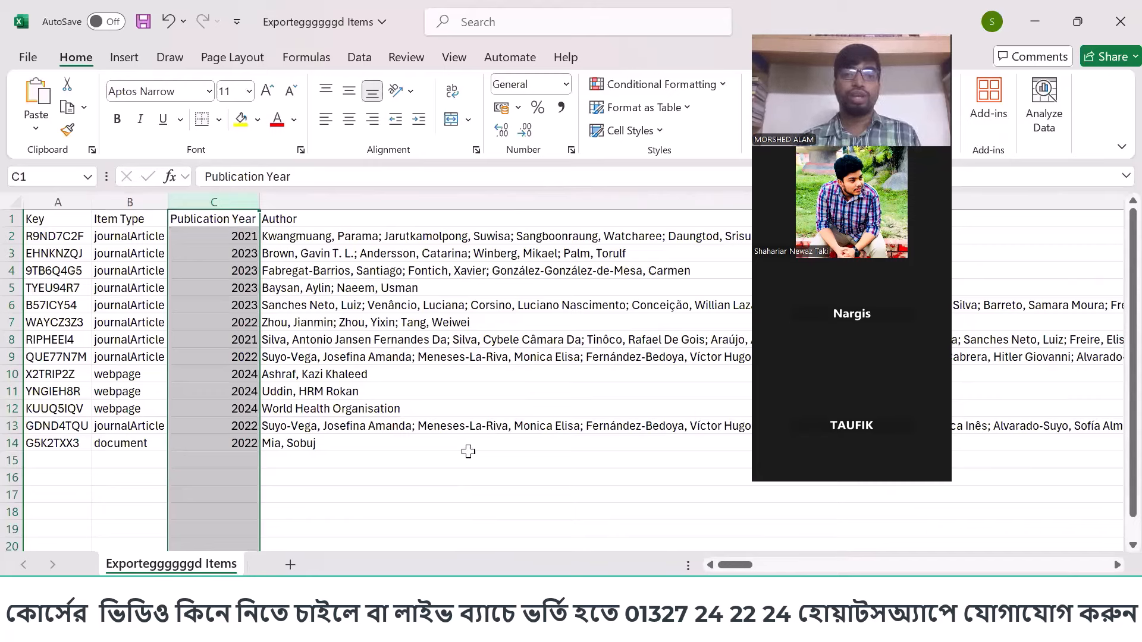
pyautogui.hotkey('alt', 'Tab')
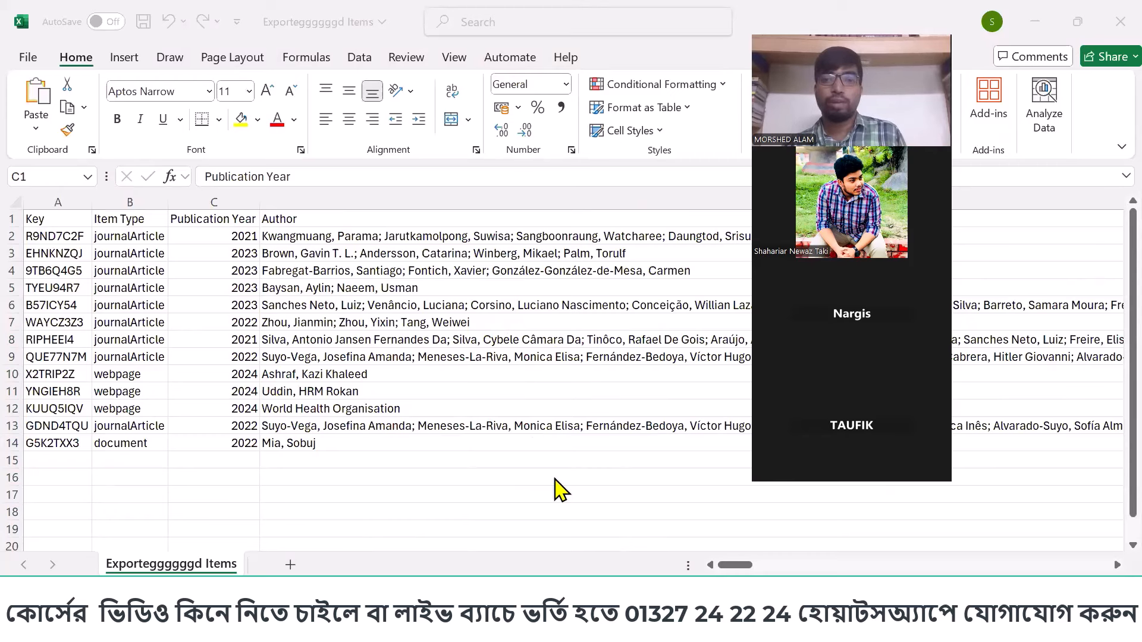
pyautogui.moveTo(738, 565); pyautogui.dragTo(586, 575)
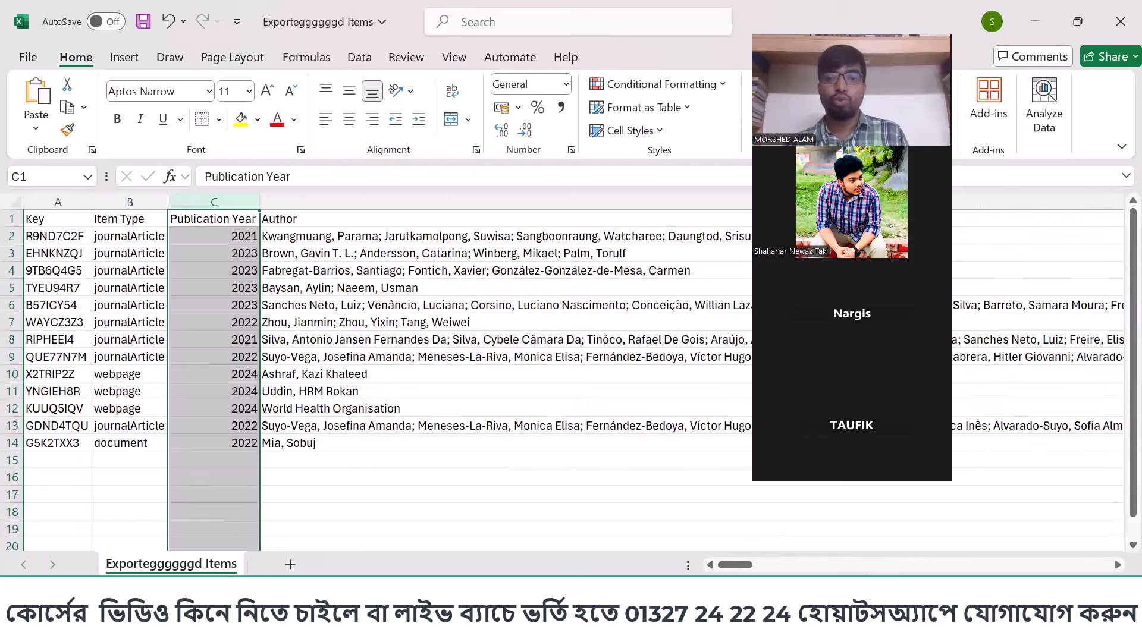
pyautogui.moveTo(696, 630)
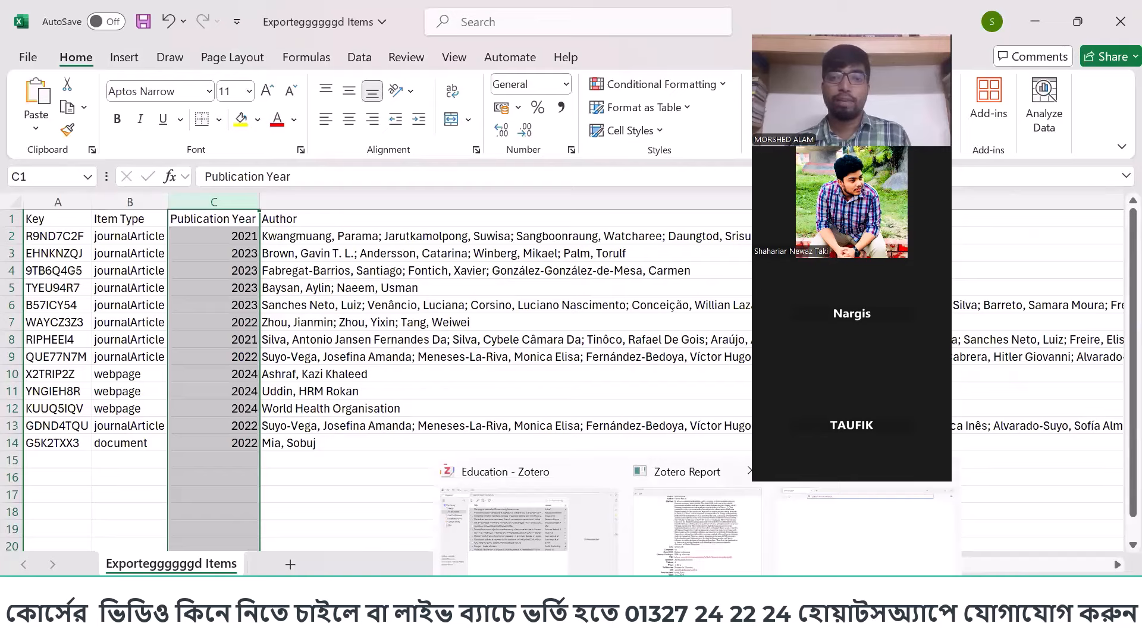
# - Sort the Zotero Education library by title in reverse order
pyautogui.click(528, 523)
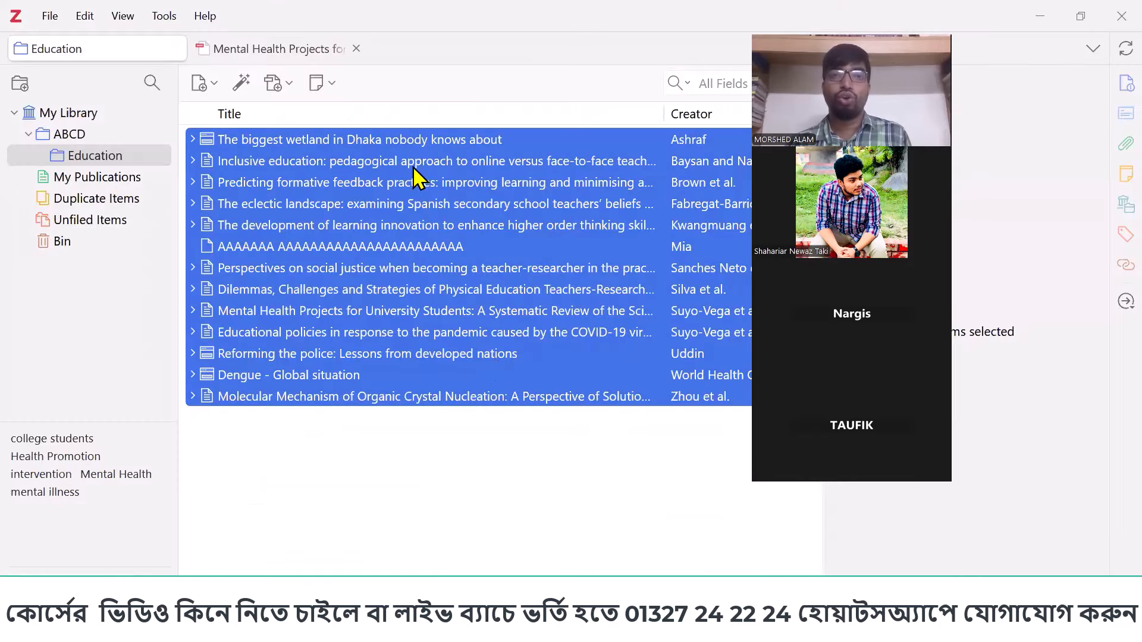
pyautogui.click(461, 114)
pyautogui.click(463, 114)
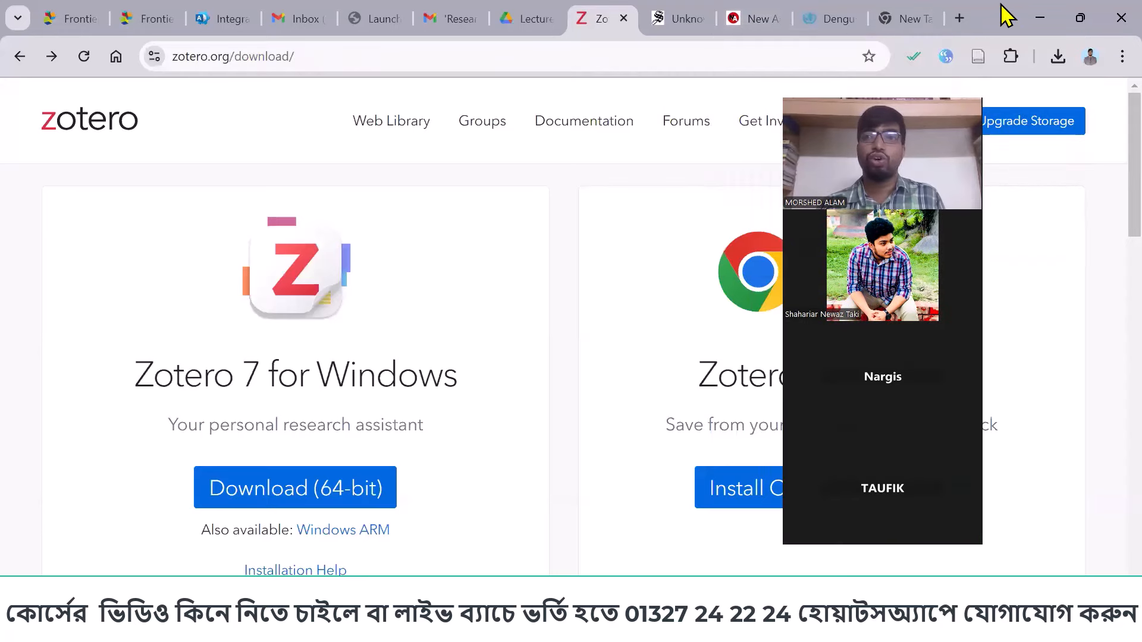
# - Search Google for 'zotero plugin' in a new tab and open the Zotero plugins documentation
pyautogui.click(960, 19)
pyautogui.write('Z')
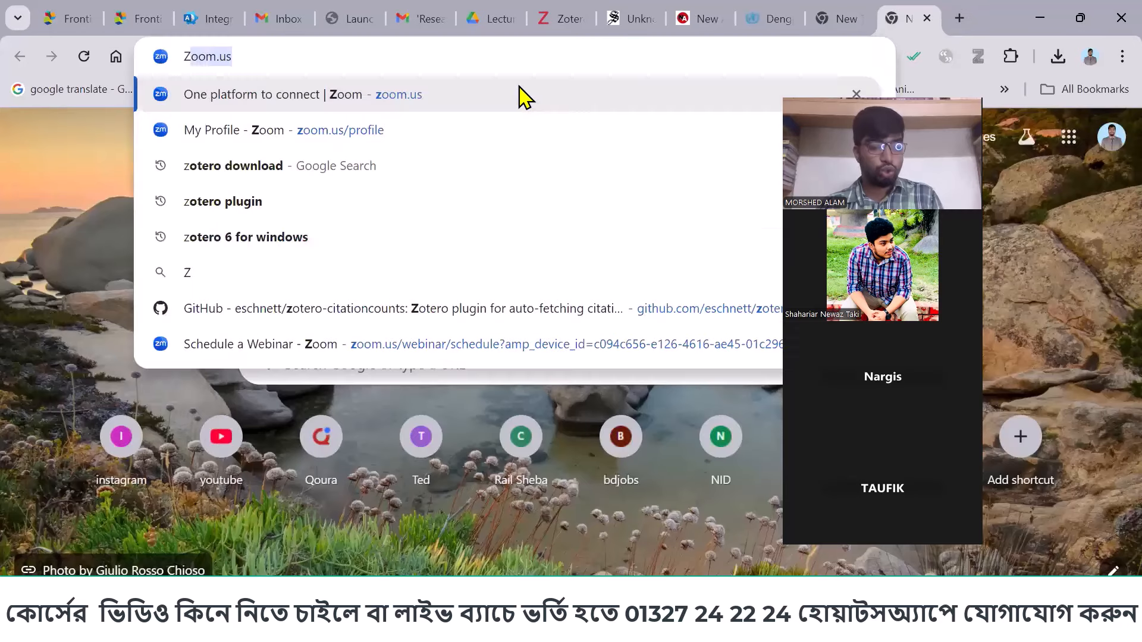
pyautogui.write('O')
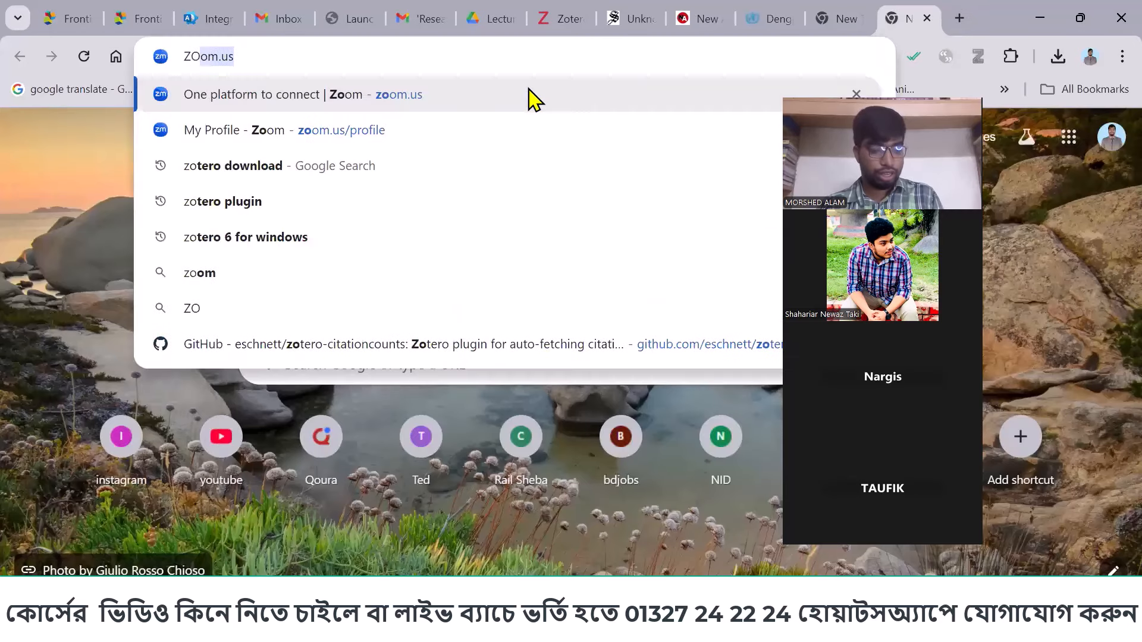
pyautogui.write('TERO')
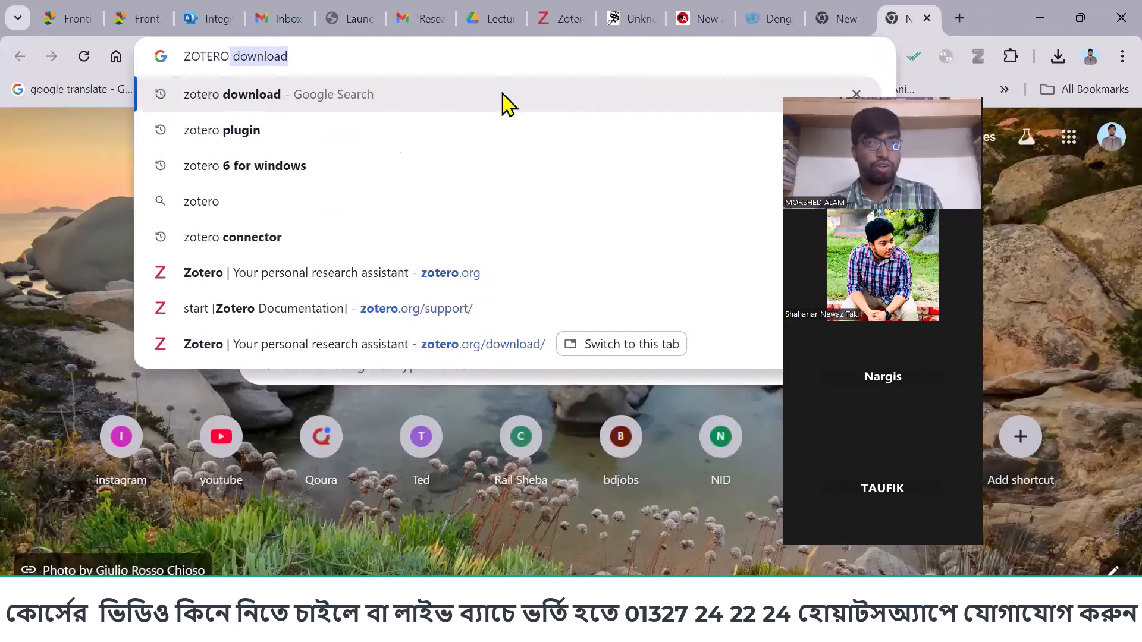
pyautogui.press('Down')
pyautogui.press('Return')
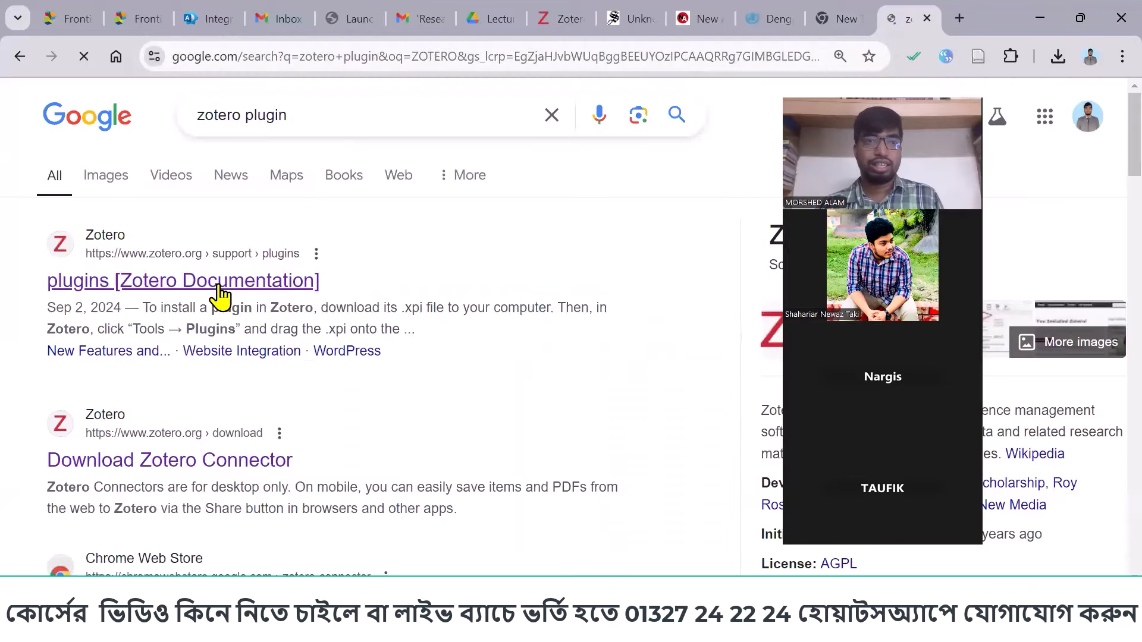
pyautogui.click(220, 293)
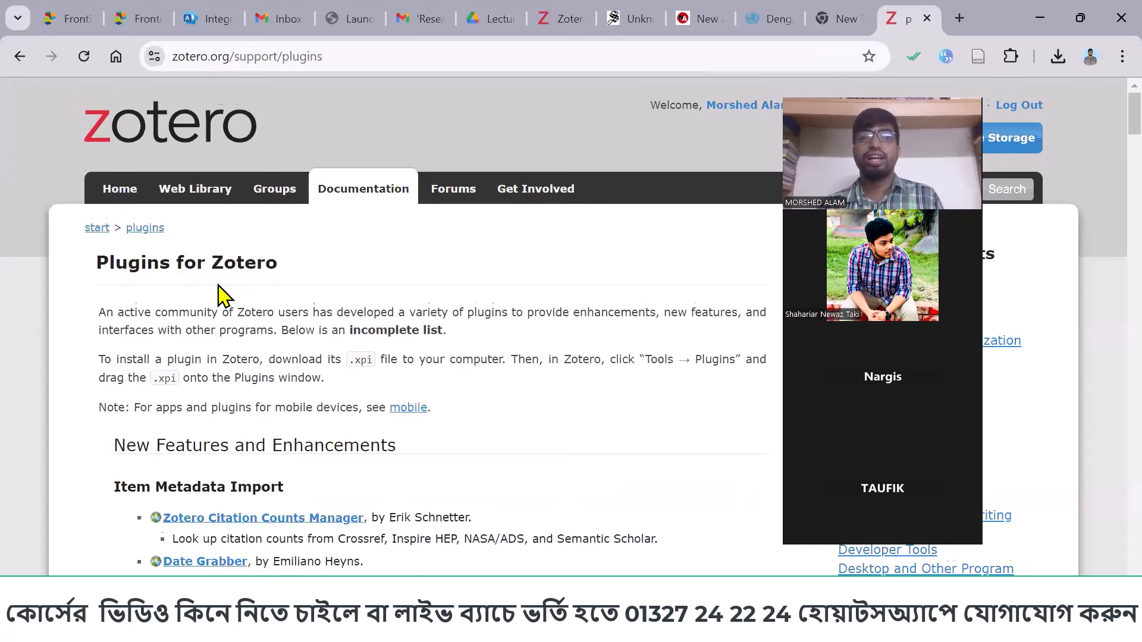
# - Find Zotero Citation Counts Manager in the plugins list and open its project page
pyautogui.scroll(-3, 220, 293)
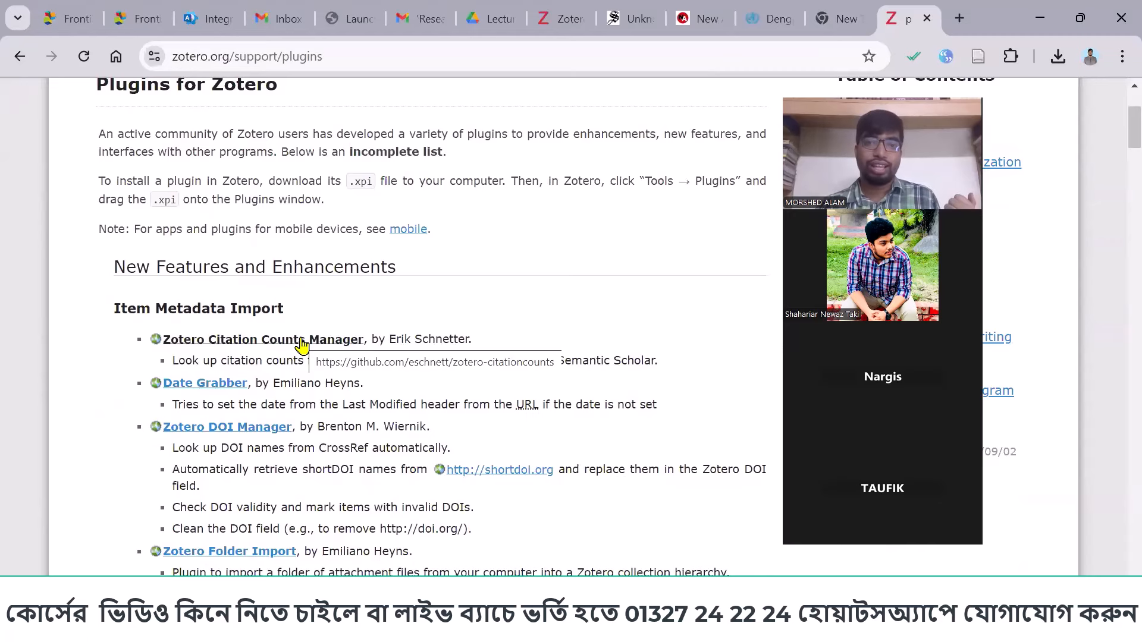
pyautogui.scroll(2, 301, 345)
pyautogui.scroll(-5, 343, 315)
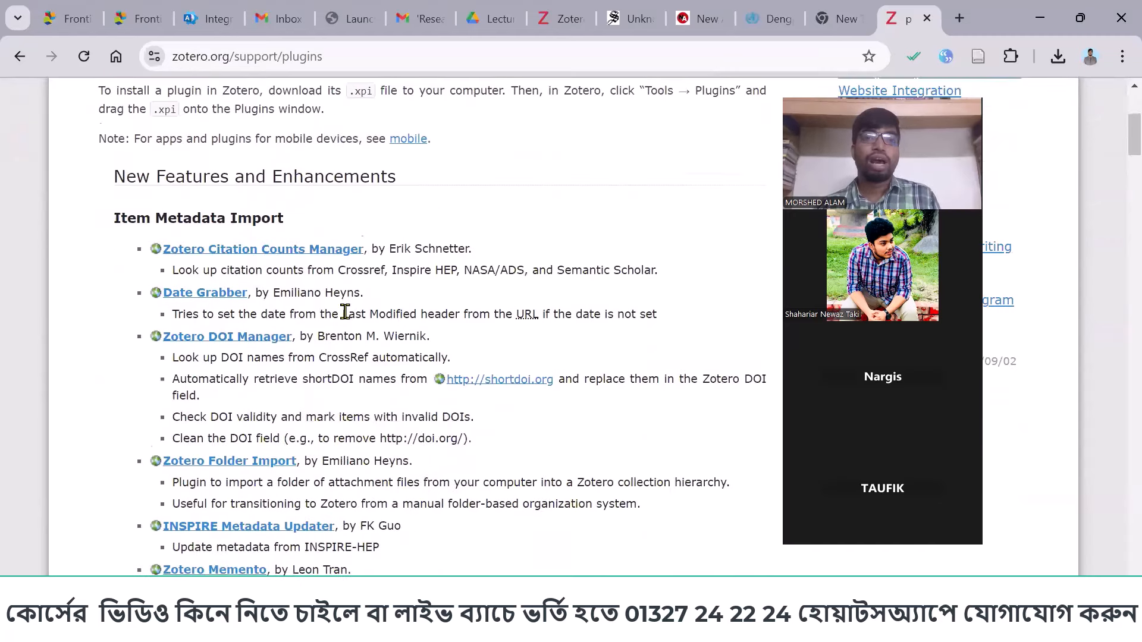
pyautogui.scroll(-1, 346, 319)
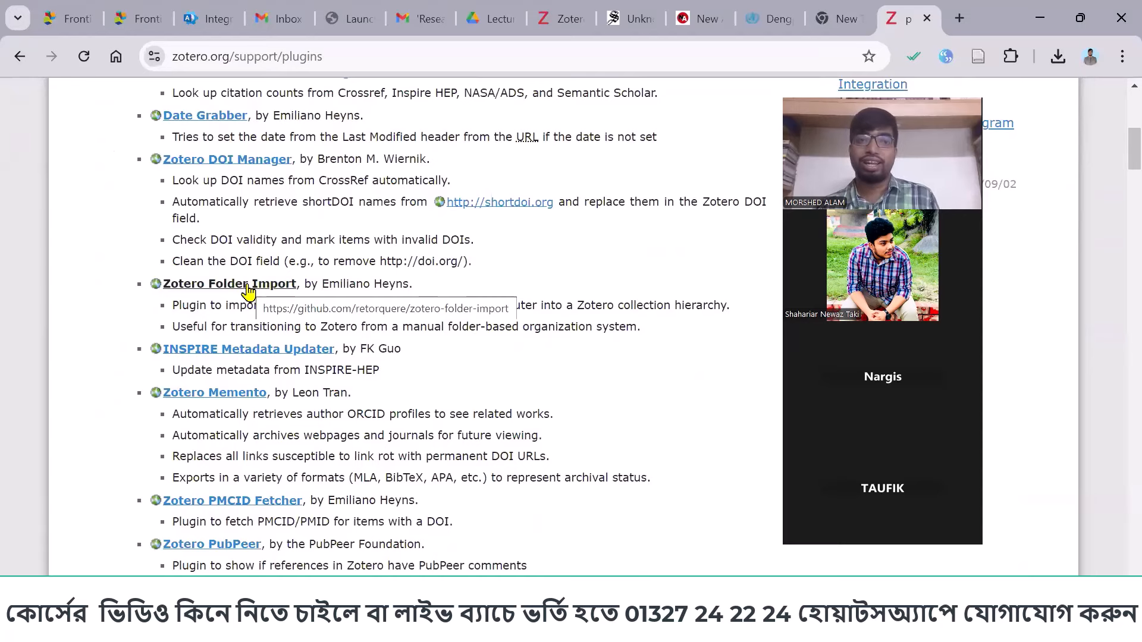
pyautogui.scroll(-3, 248, 291)
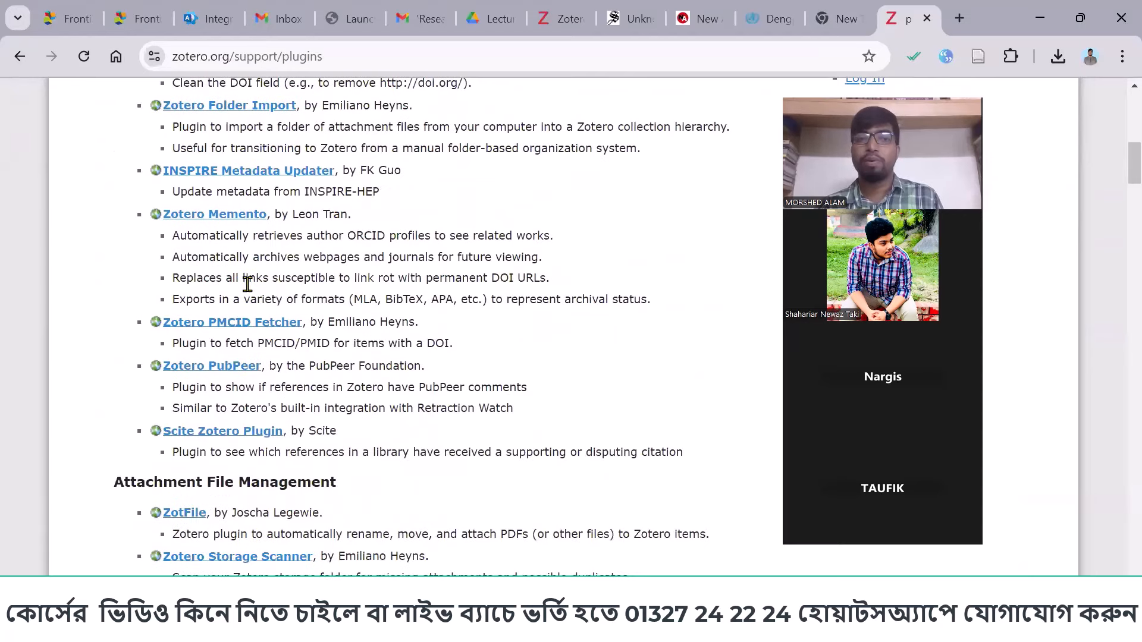
pyautogui.scroll(7, 248, 298)
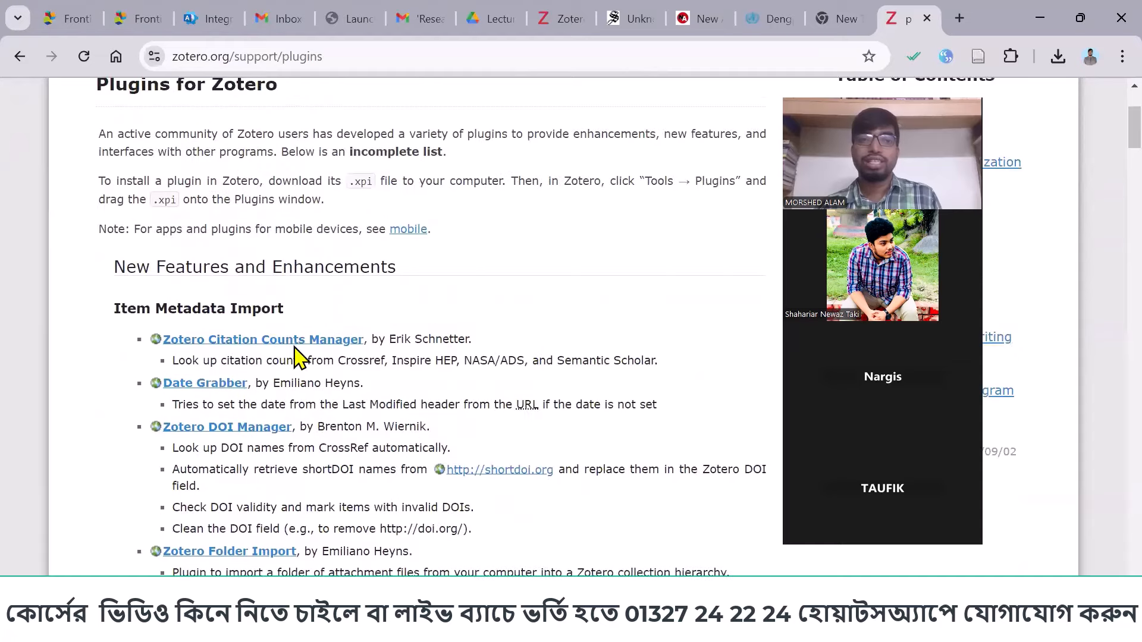
pyautogui.click(306, 344)
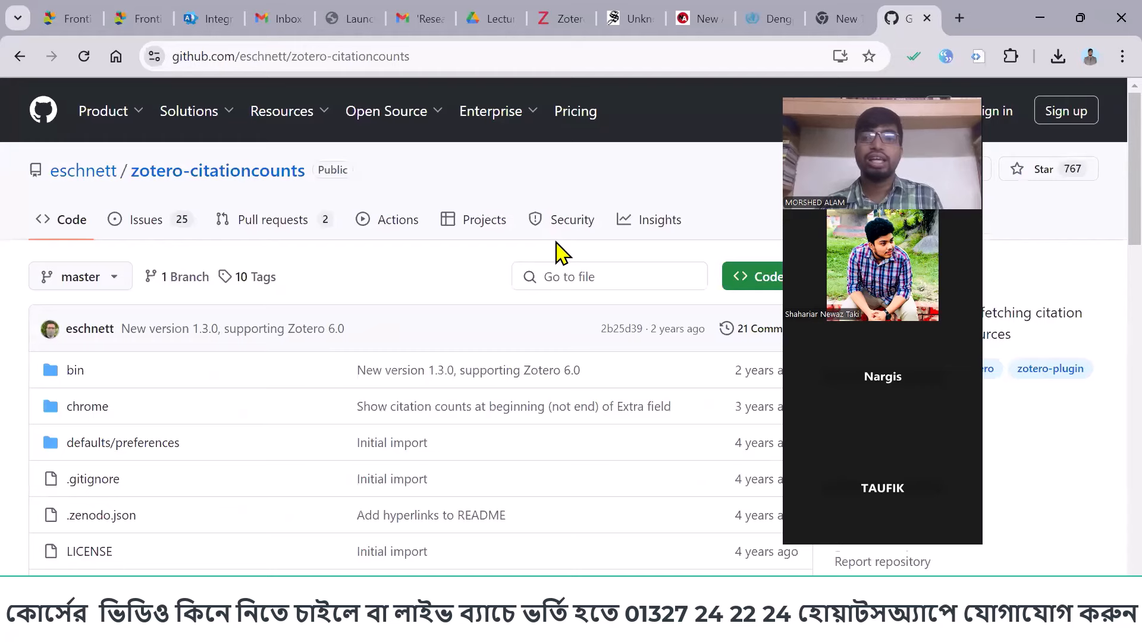
# - Download zotero-citationcounts-1.3.0.xpi from the releases page and confirm it in Downloads
pyautogui.scroll(-10, 559, 253)
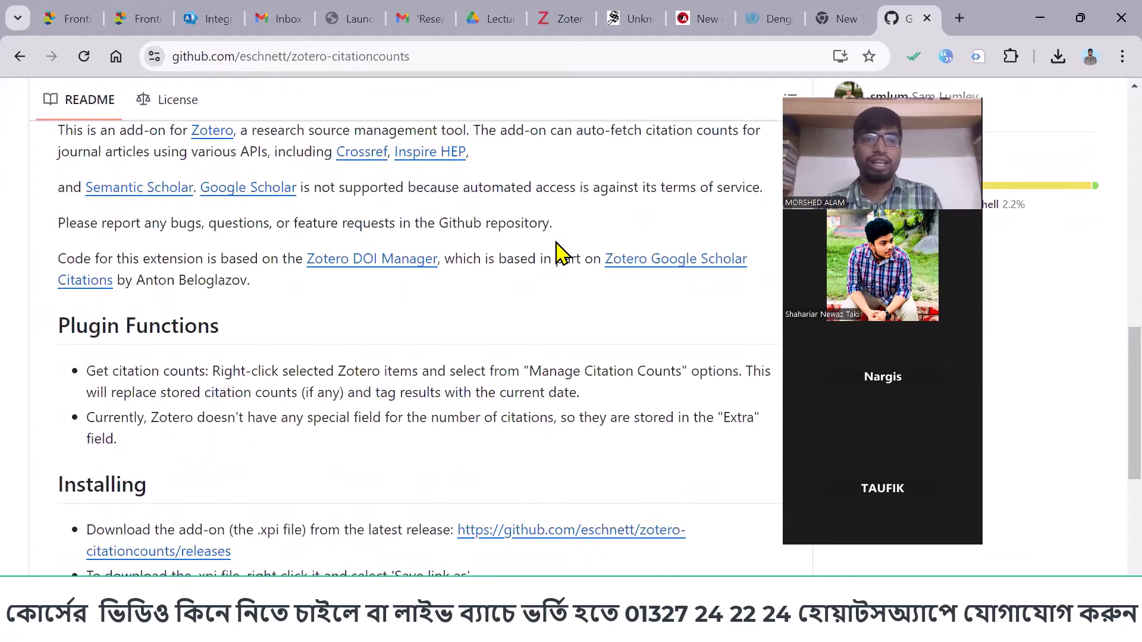
pyautogui.scroll(-5, 559, 253)
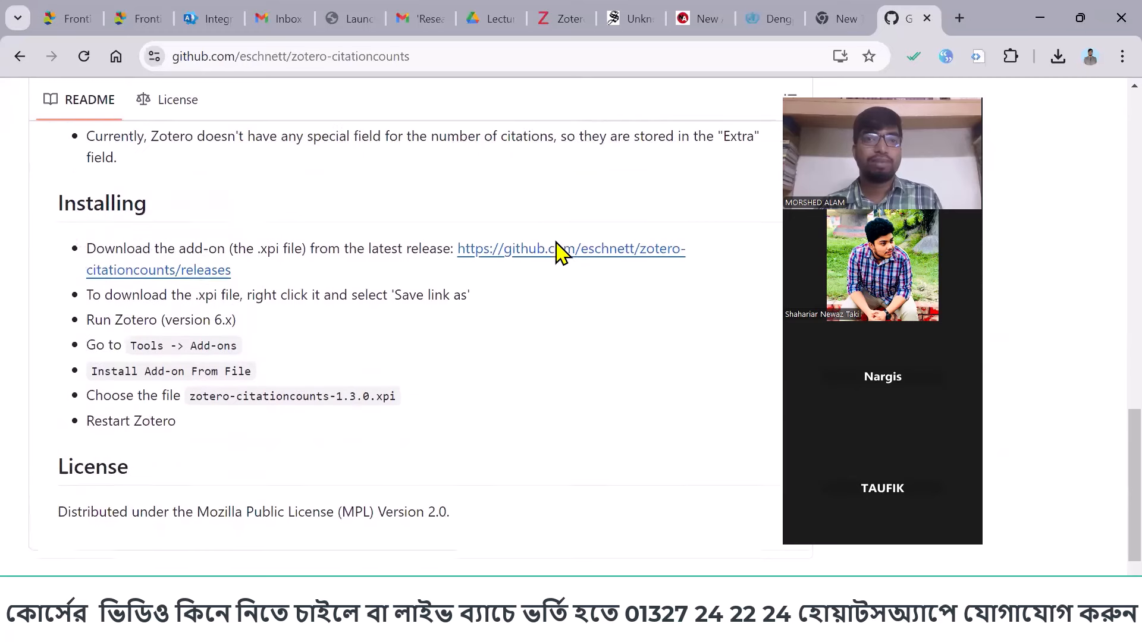
pyautogui.scroll(1, 559, 253)
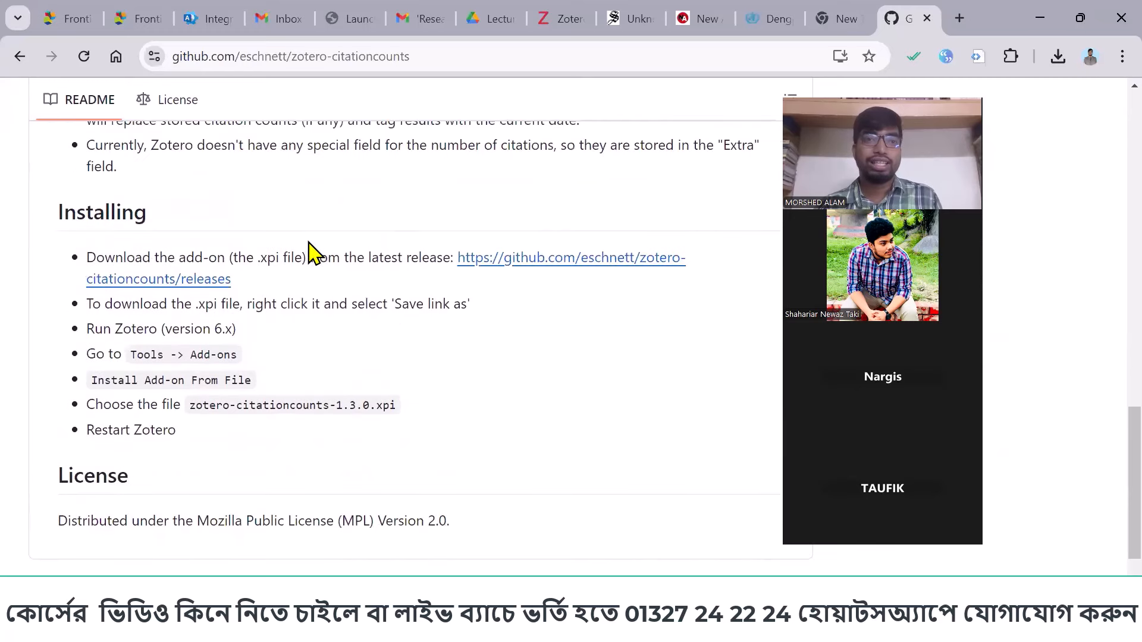
pyautogui.click(127, 286)
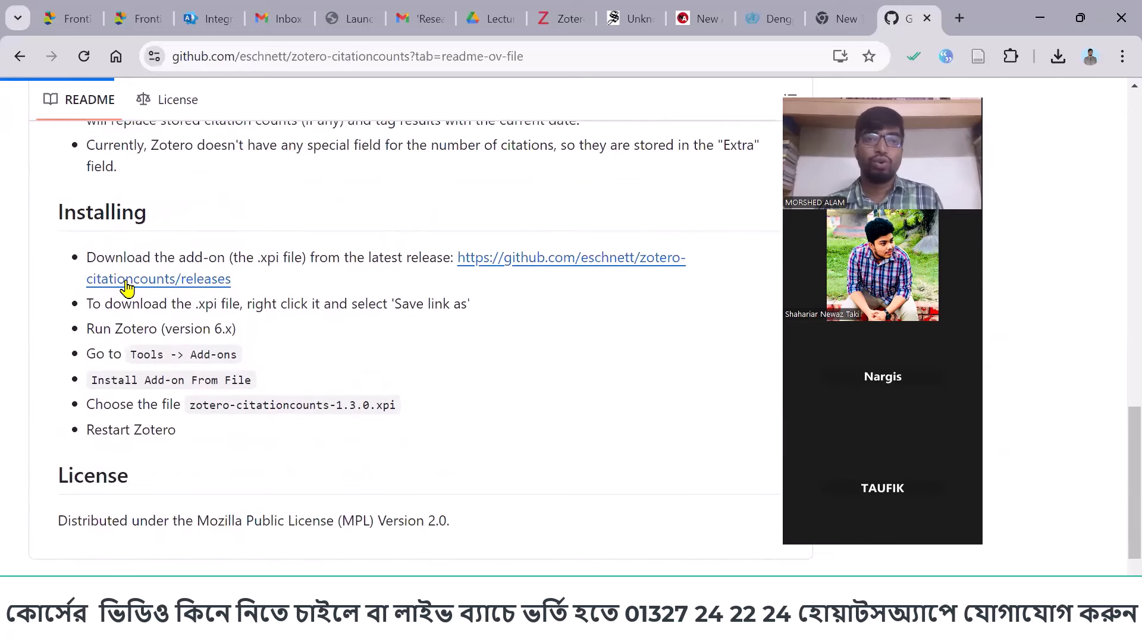
pyautogui.scroll(-5, 562, 342)
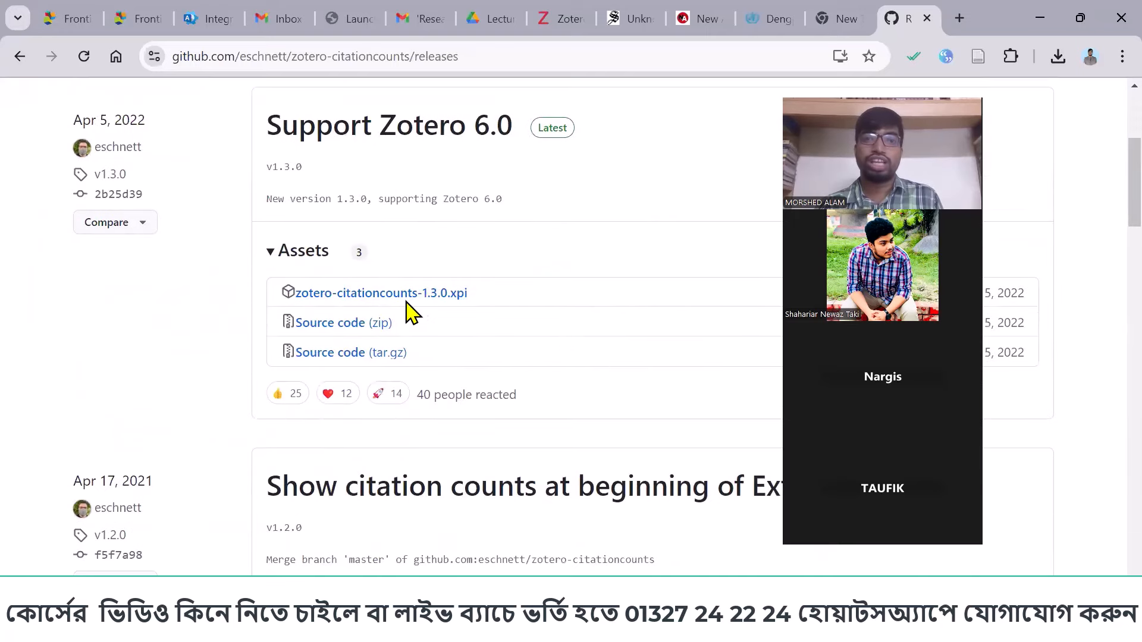
pyautogui.click(440, 294)
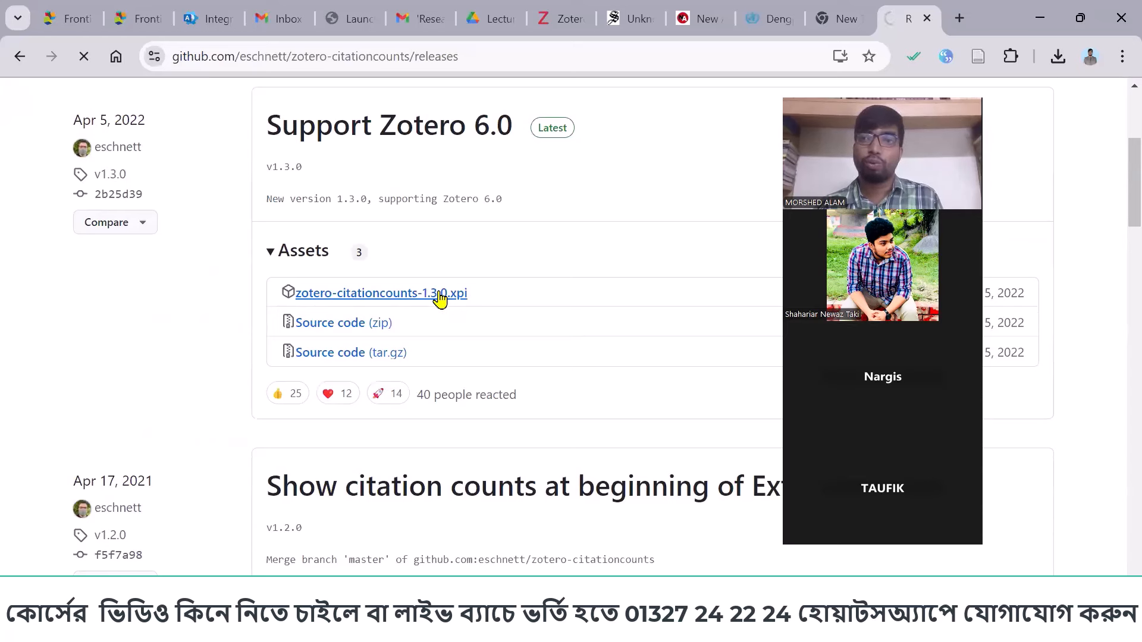
pyautogui.click(1061, 56)
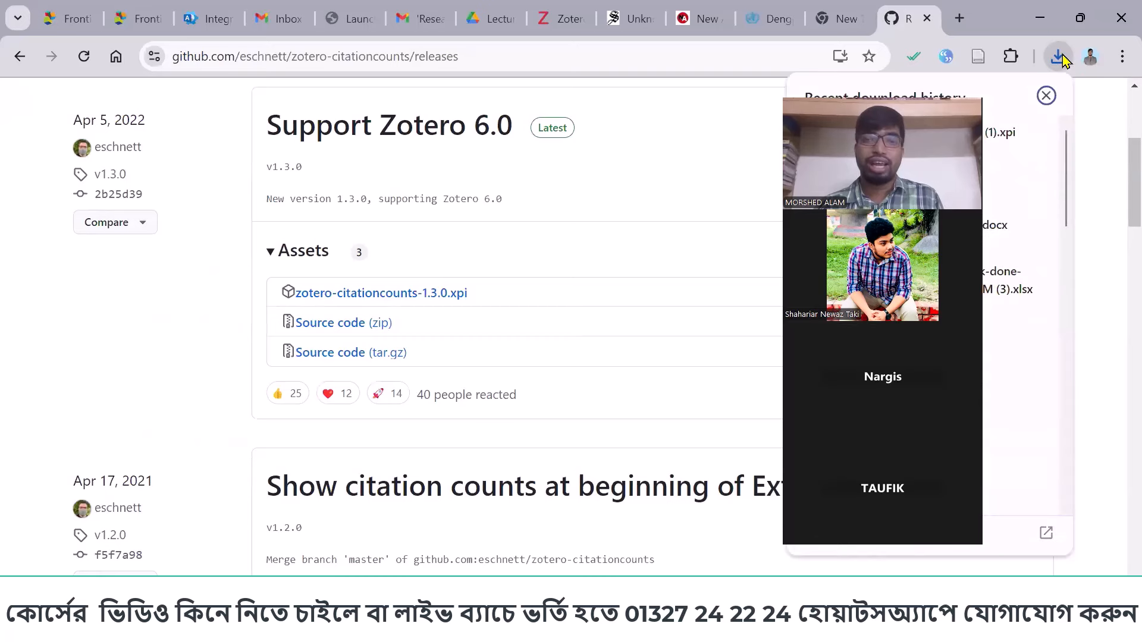
pyautogui.moveTo(698, 624)
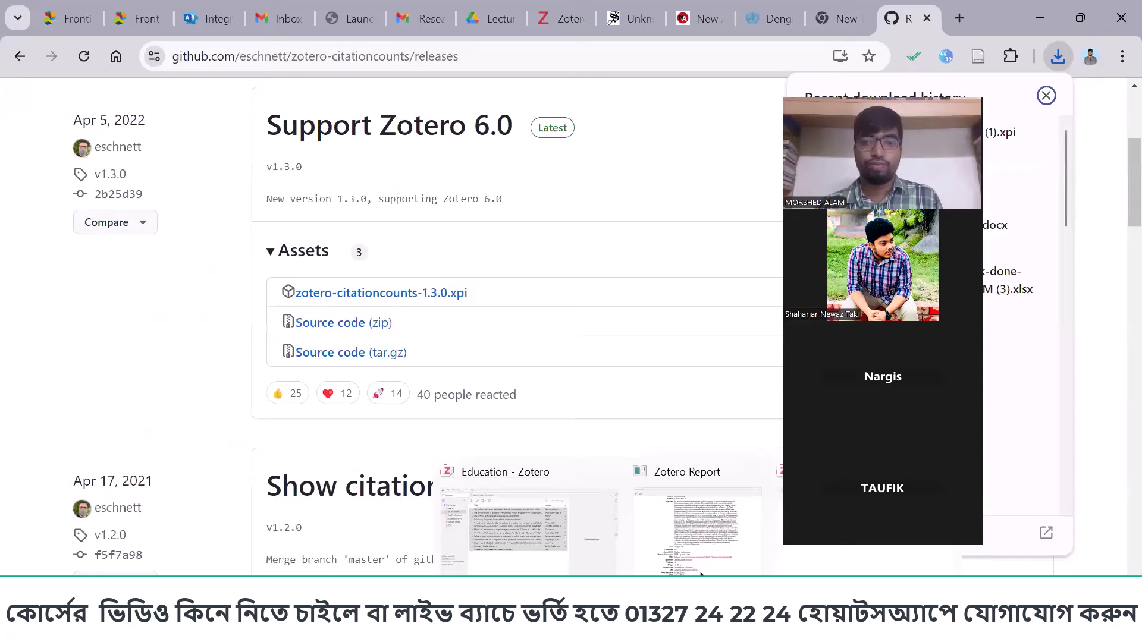
pyautogui.click(530, 523)
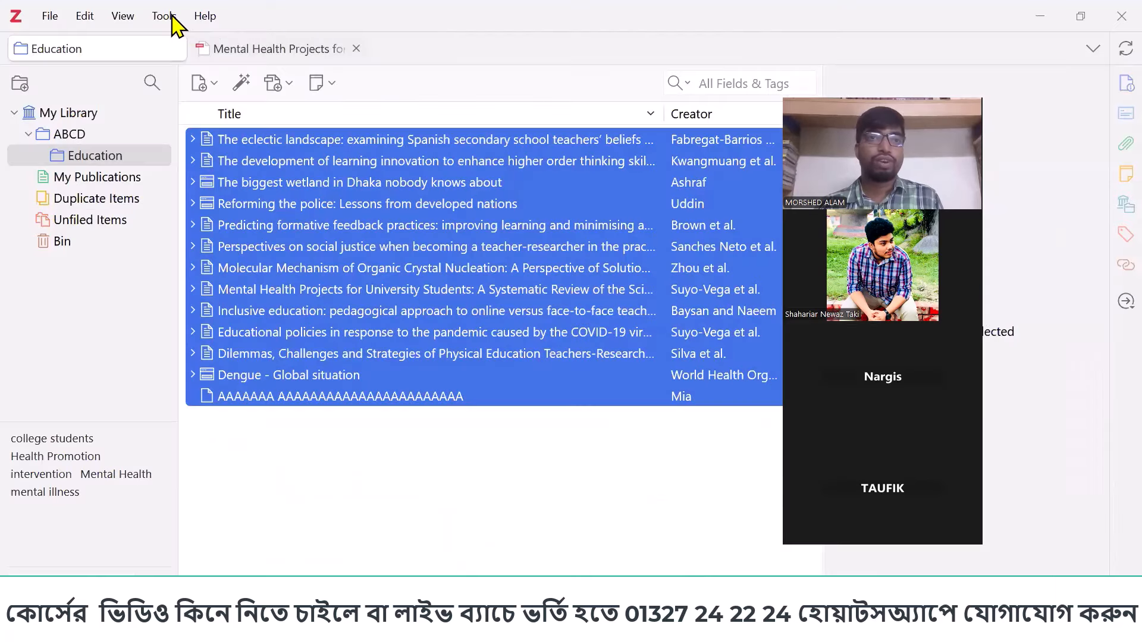
pyautogui.click(164, 16)
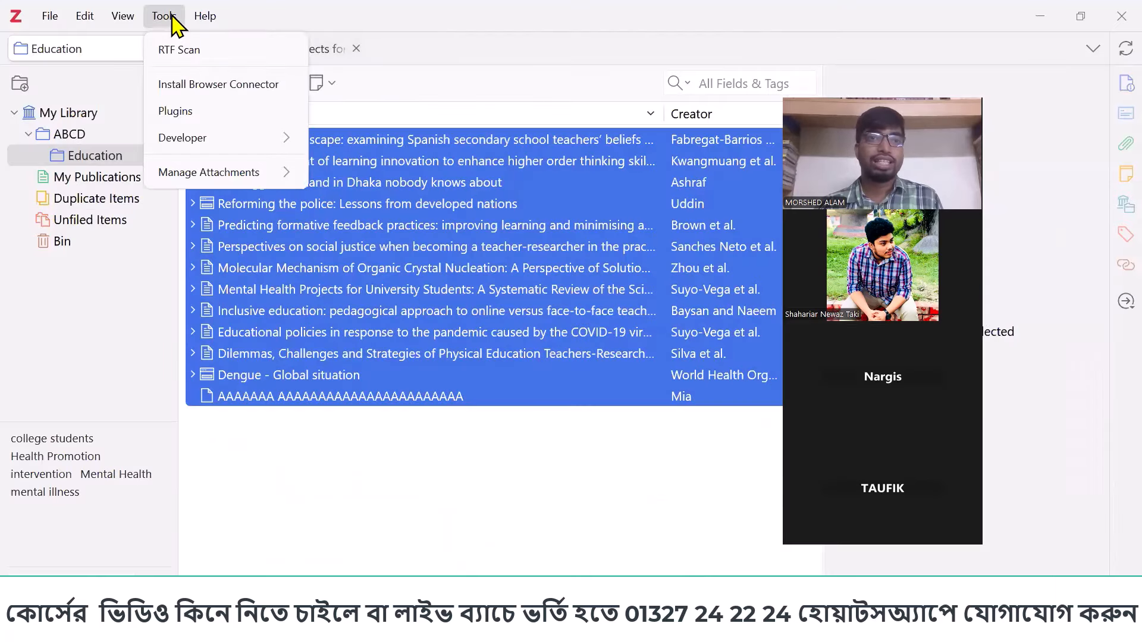
pyautogui.click(194, 116)
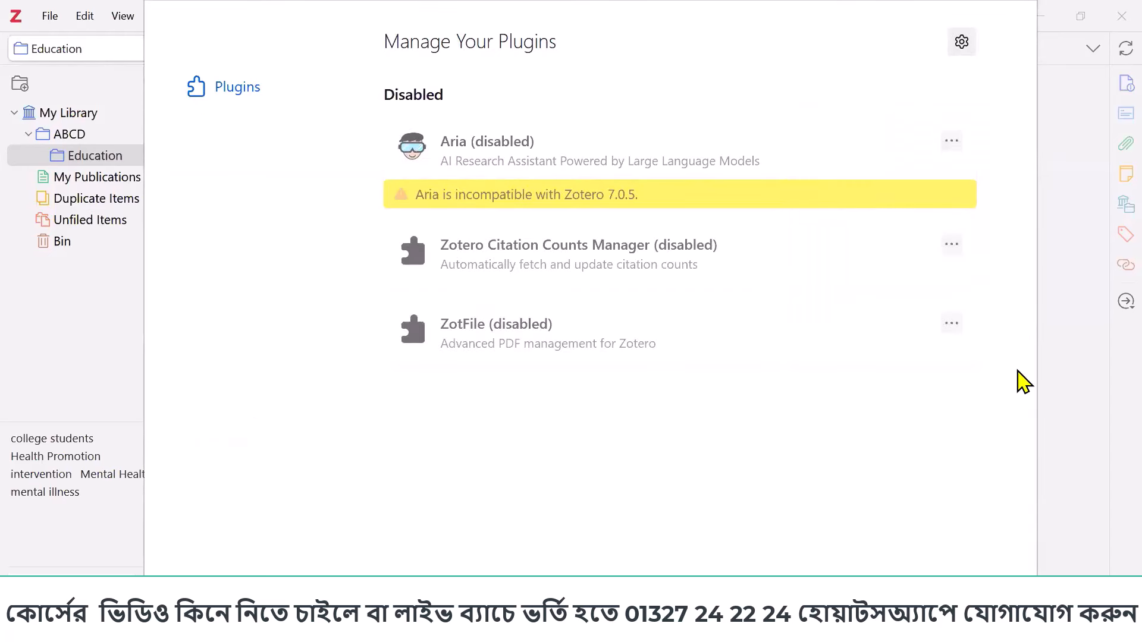
pyautogui.click(965, 45)
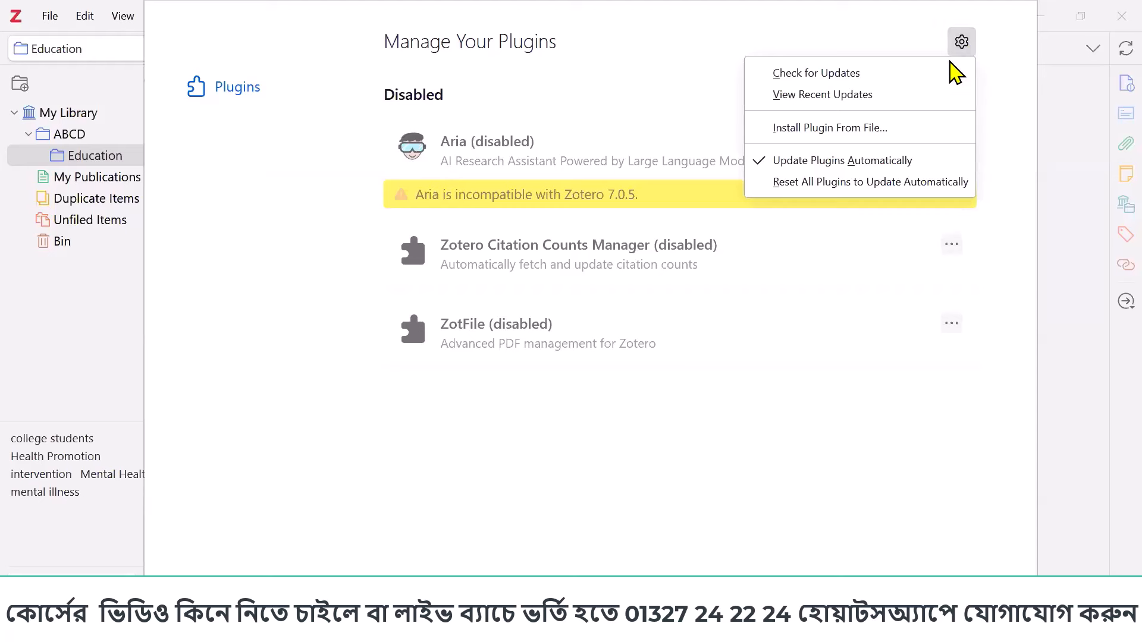
pyautogui.click(877, 145)
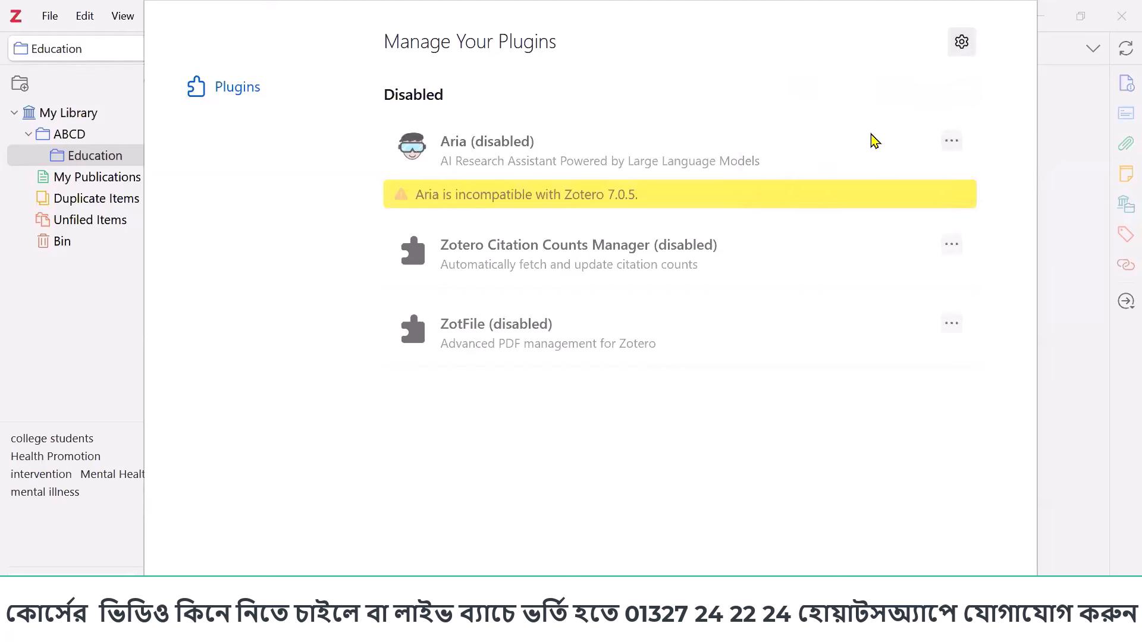
pyautogui.scroll(-2, 568, 219)
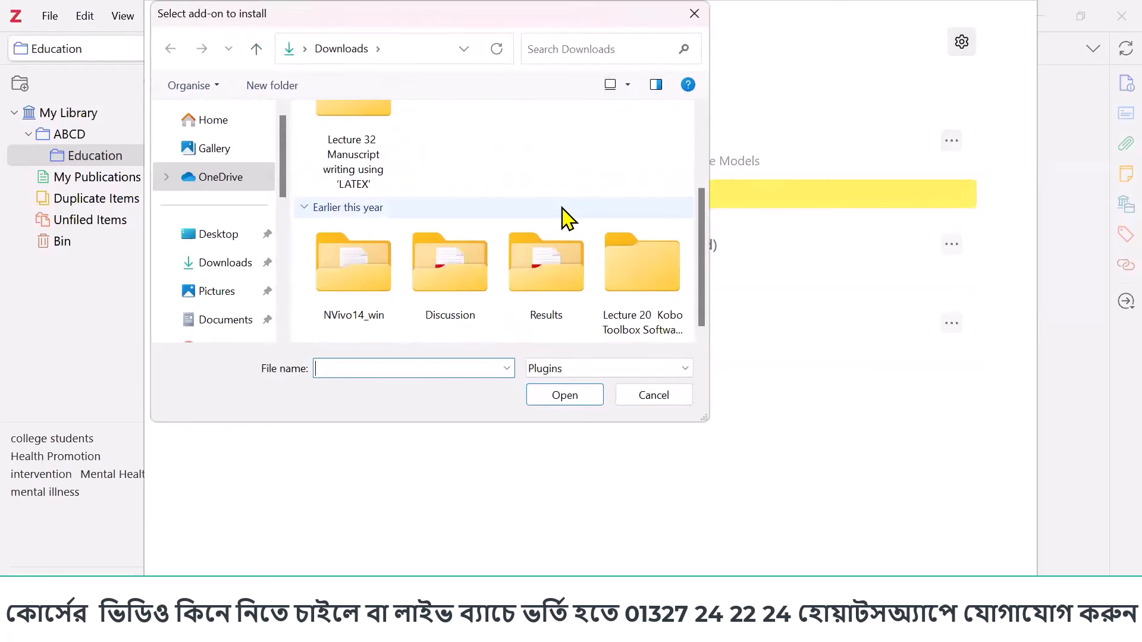
pyautogui.scroll(-3, 255, 286)
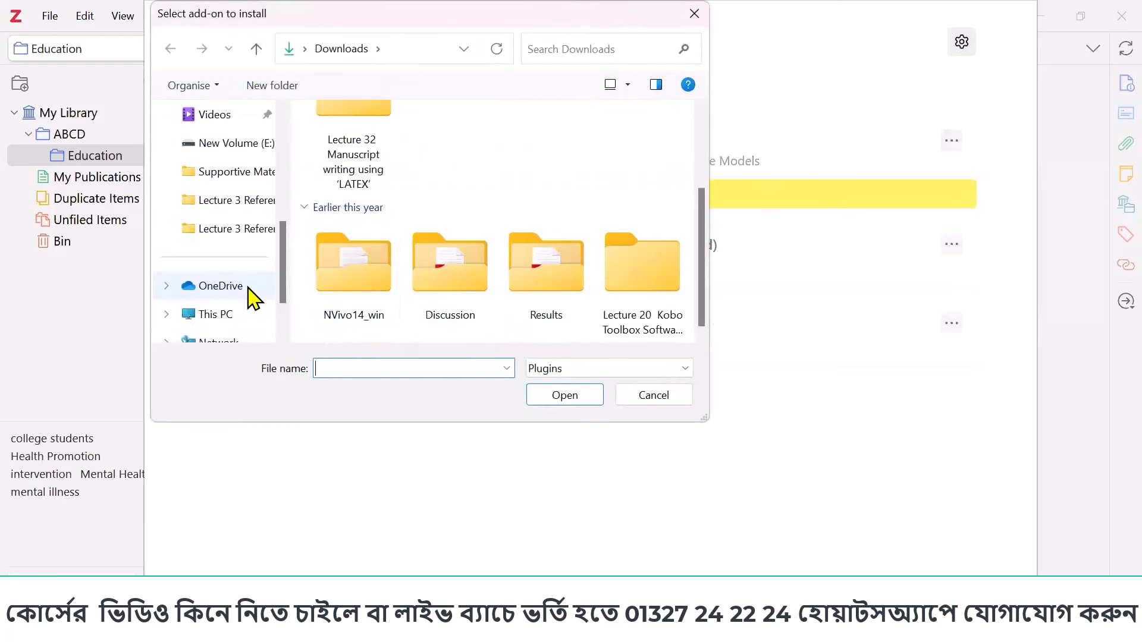
pyautogui.click(229, 323)
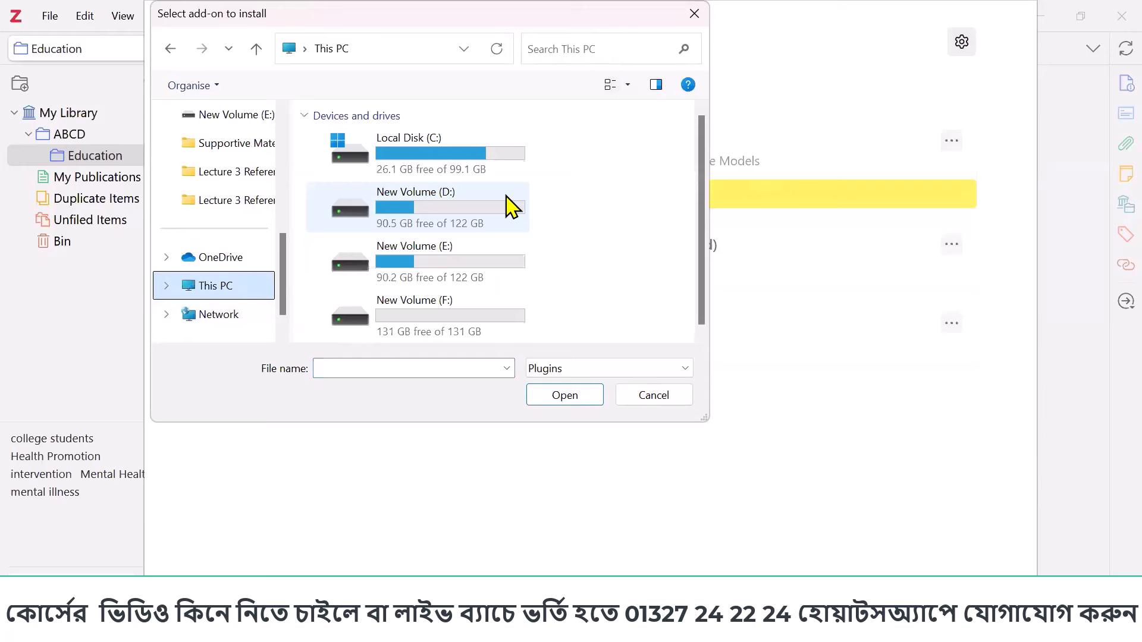
pyautogui.click(473, 268)
pyautogui.doubleClick(473, 268)
pyautogui.scroll(-5, 517, 204)
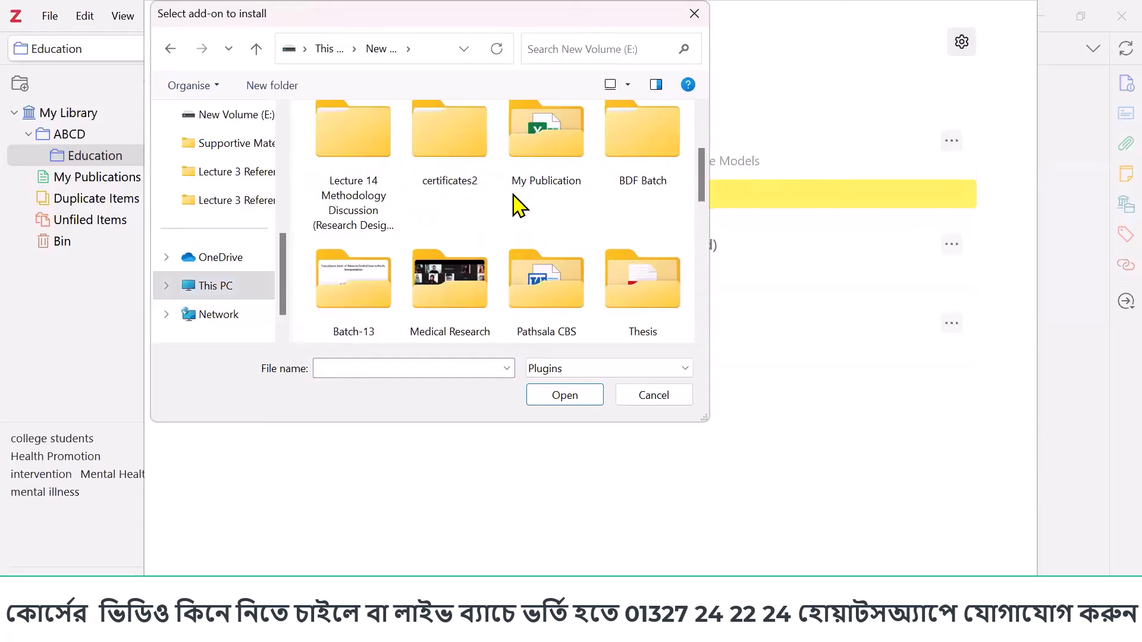
pyautogui.scroll(-2, 517, 204)
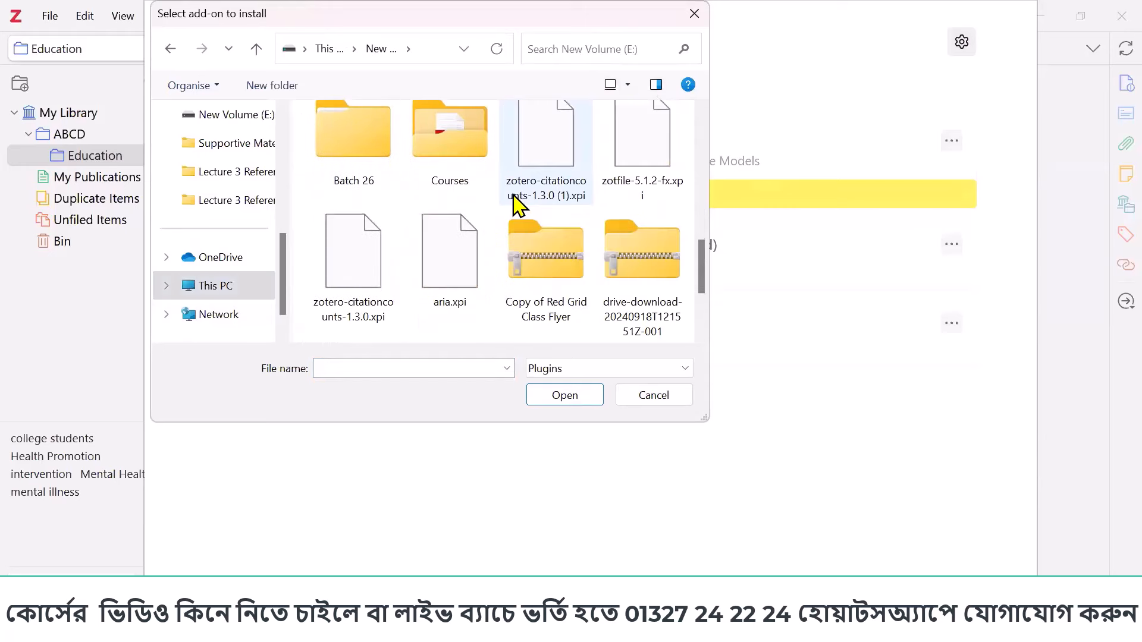
pyautogui.click(534, 168)
pyautogui.click(581, 398)
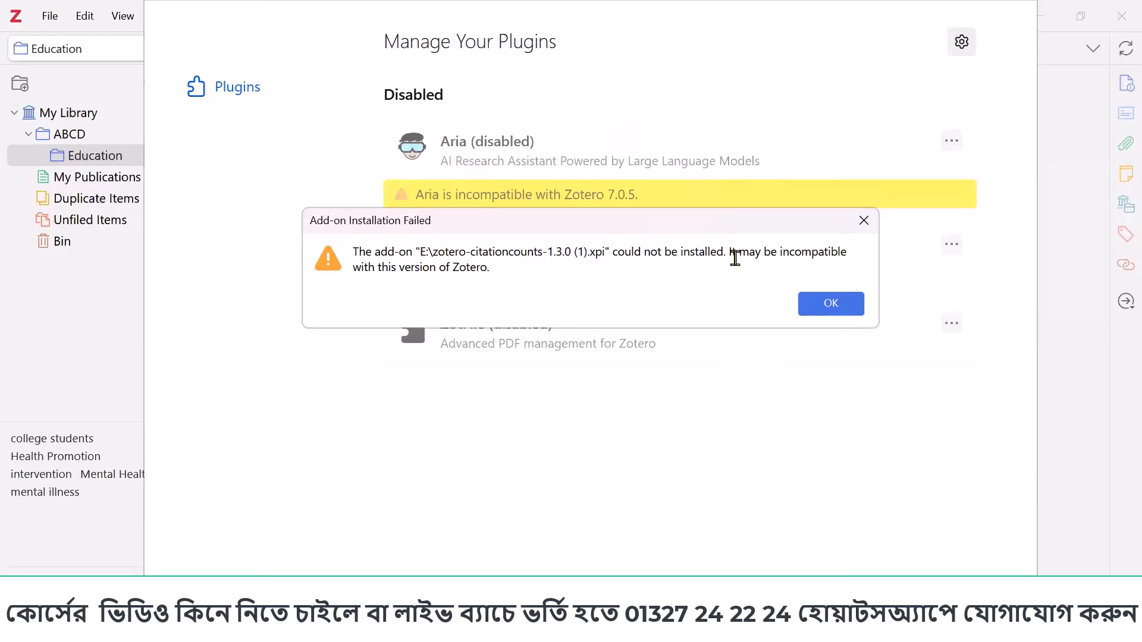
pyautogui.click(875, 222)
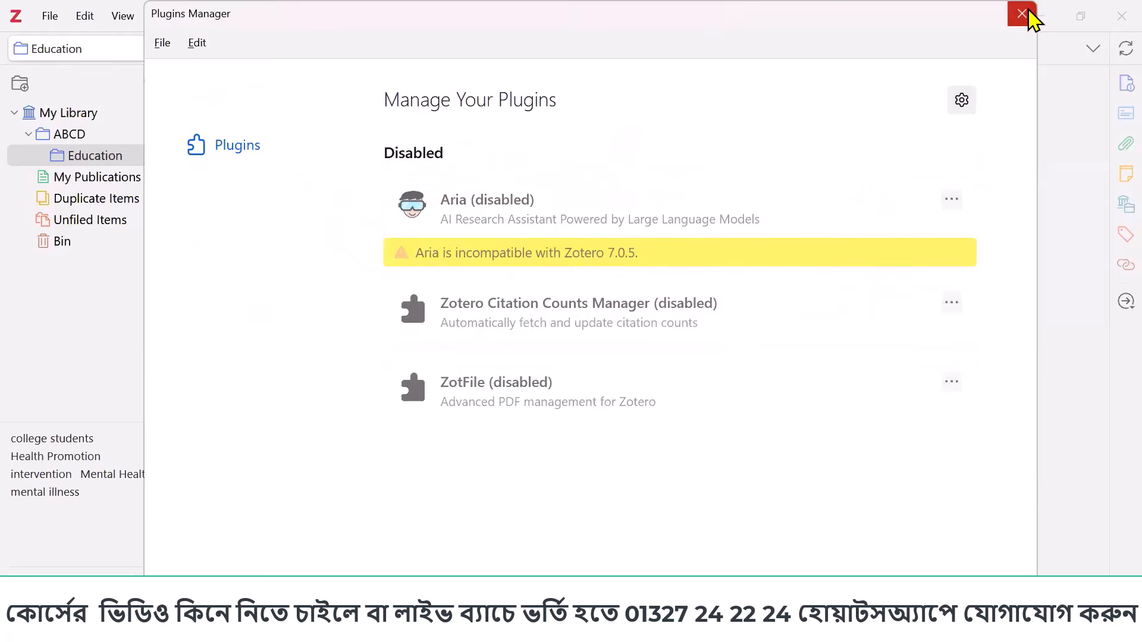
pyautogui.click(1021, 14)
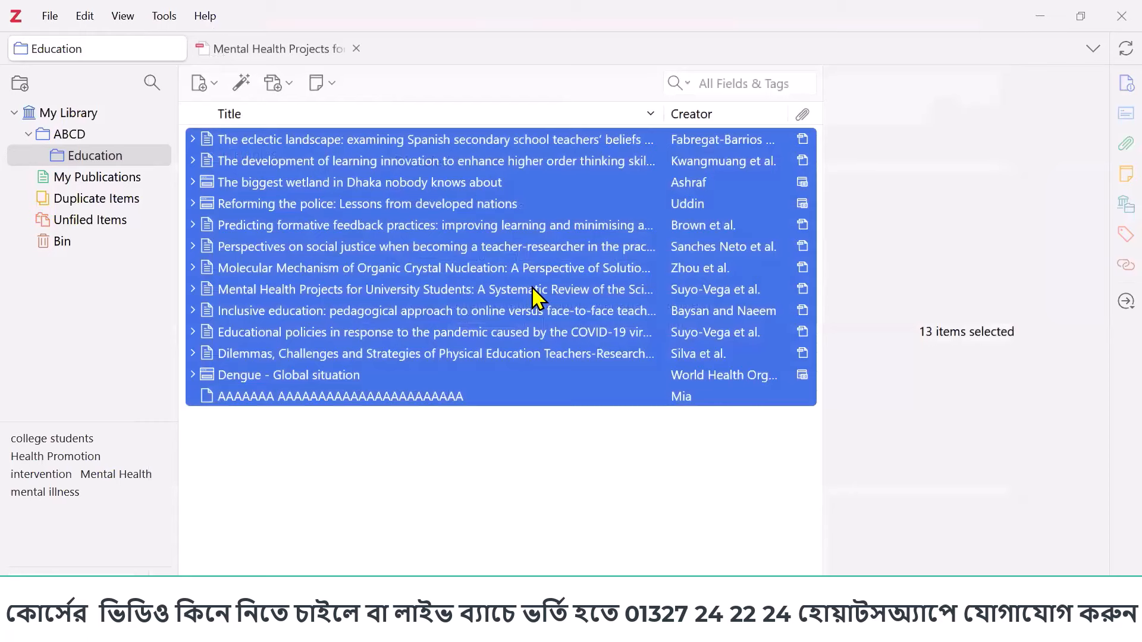
# - Review the Molecular Mechanism and Mental Health Projects paper details, then open a new Chrome tab
pyautogui.click(479, 271)
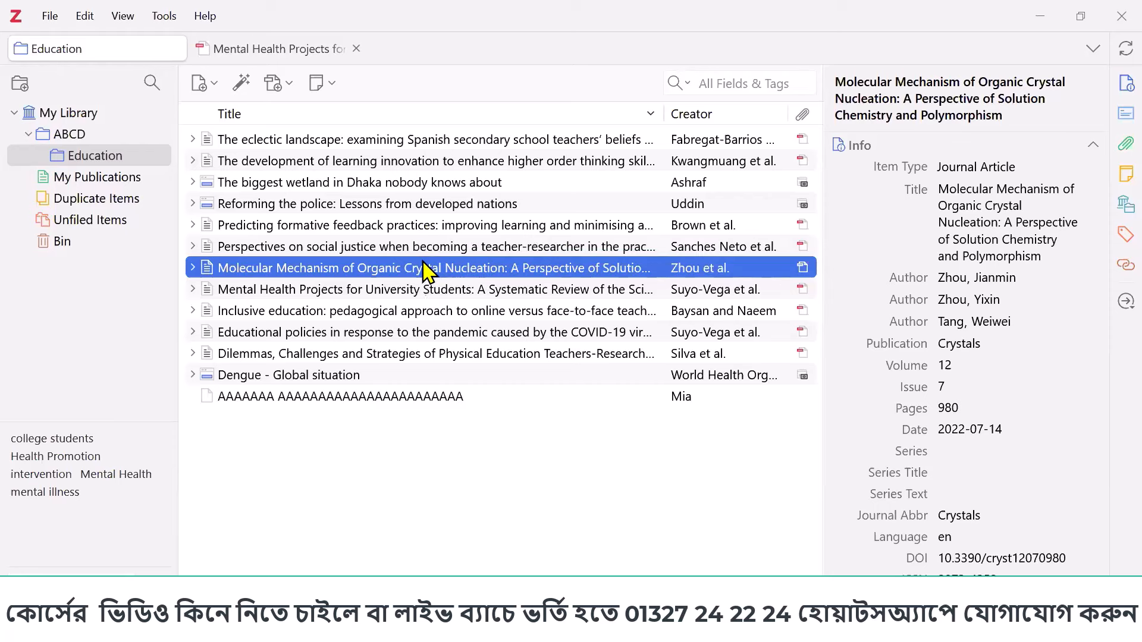
pyautogui.click(409, 292)
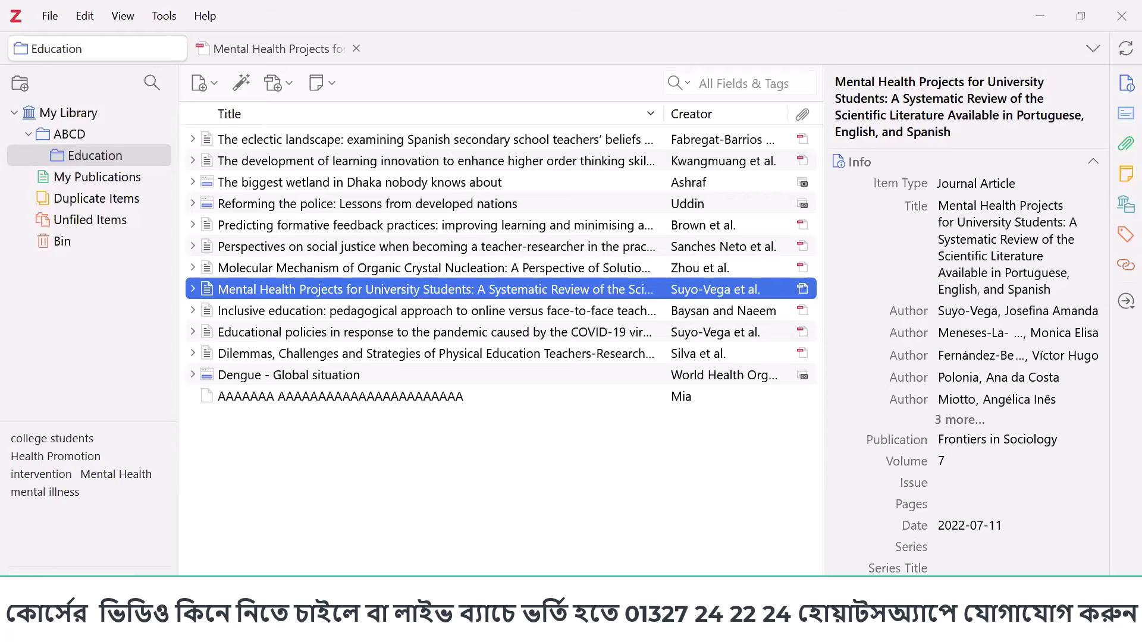
pyautogui.hotkey('alt', 'Tab')
pyautogui.click(959, 20)
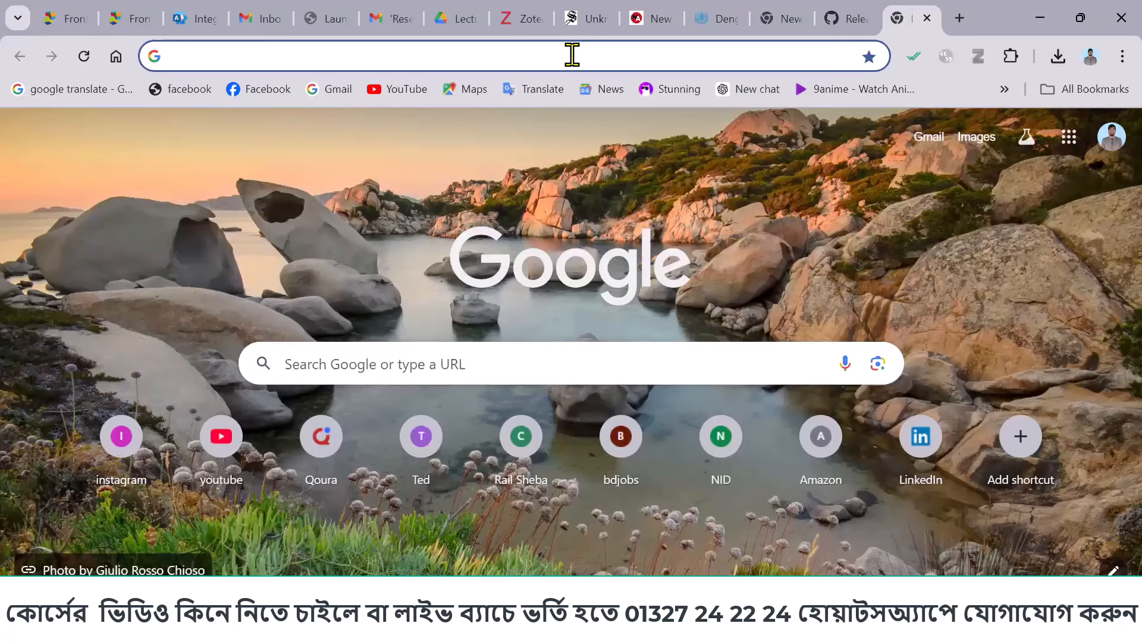
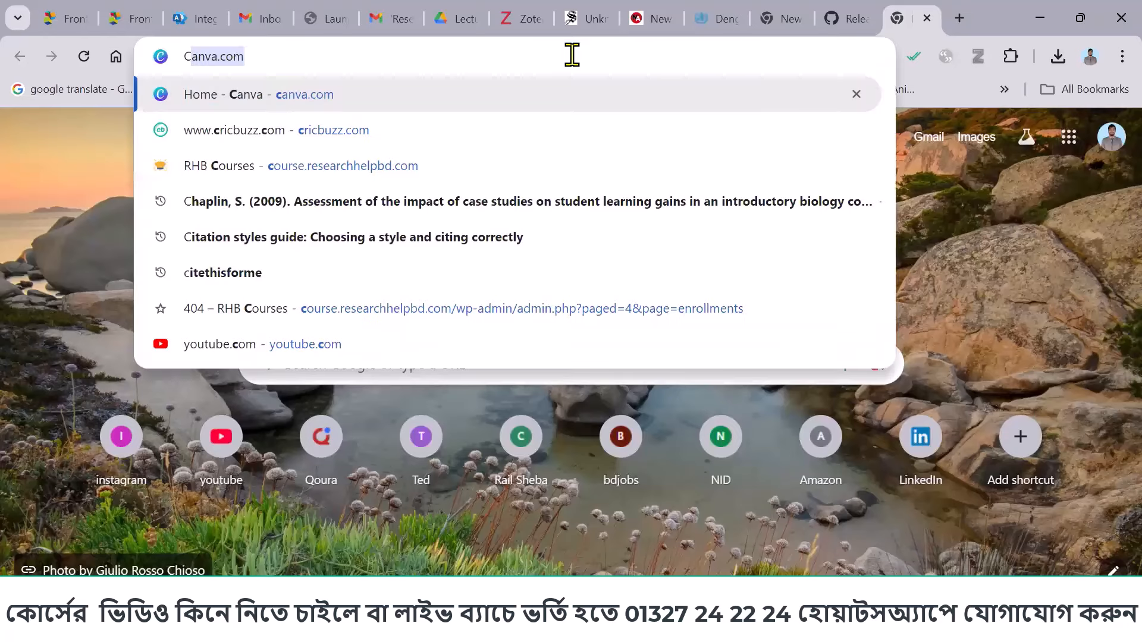
# - Go to the Research Rabbit site, log in, and dismiss the saved-passwords popup
pyautogui.press('BackSpace')
pyautogui.press('BackSpace')
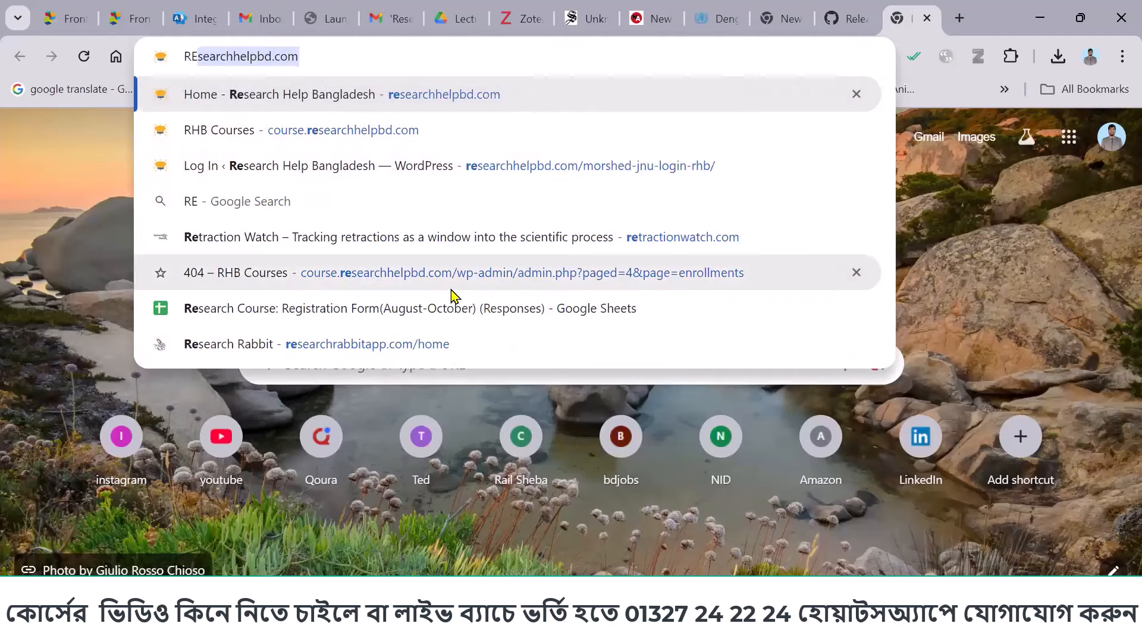
pyautogui.click(428, 344)
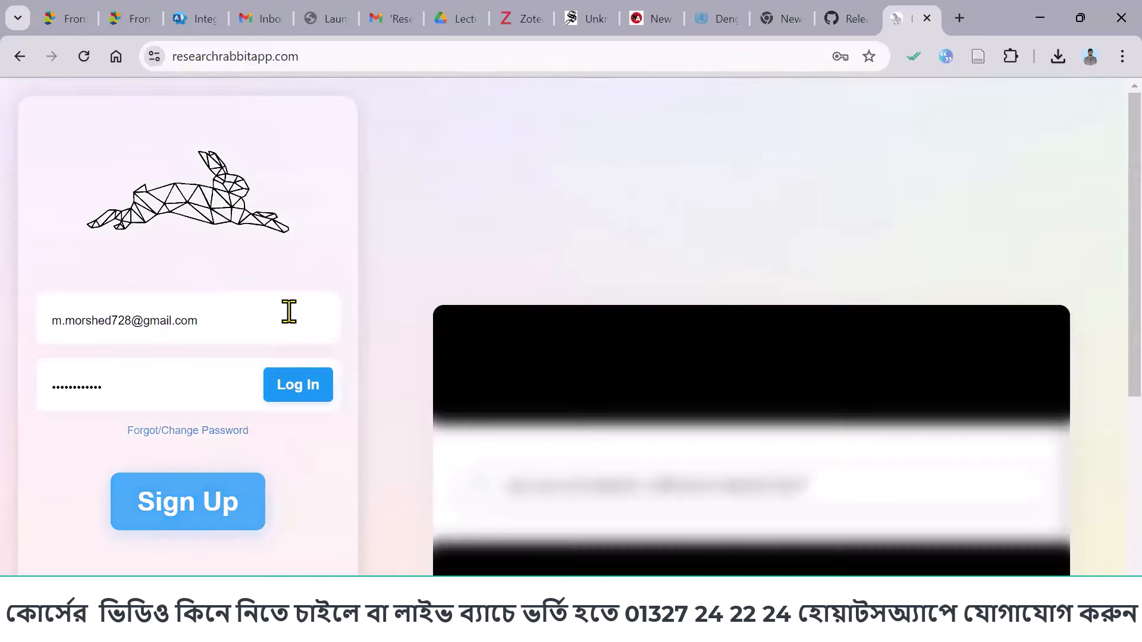
pyautogui.scroll(-4, 289, 311)
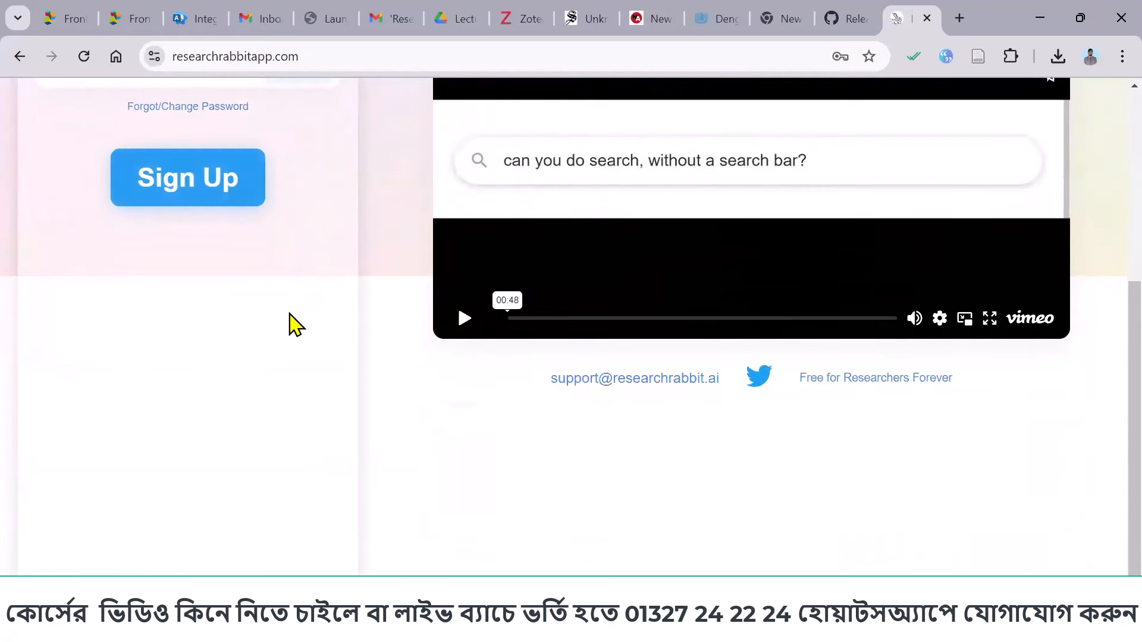
pyautogui.scroll(4, 292, 322)
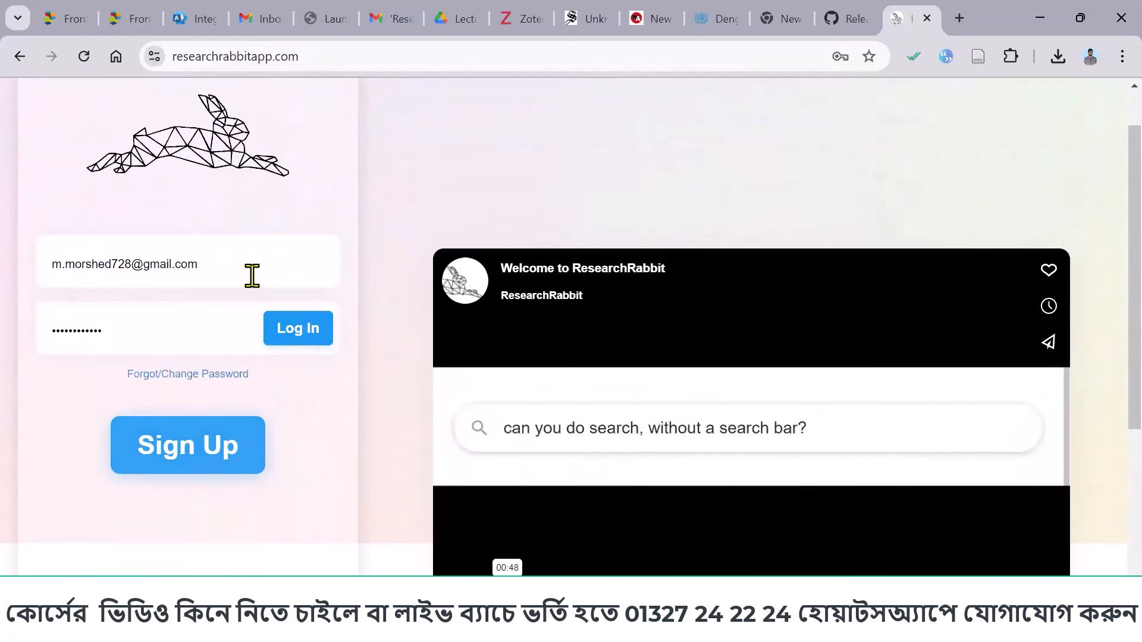
pyautogui.click(295, 344)
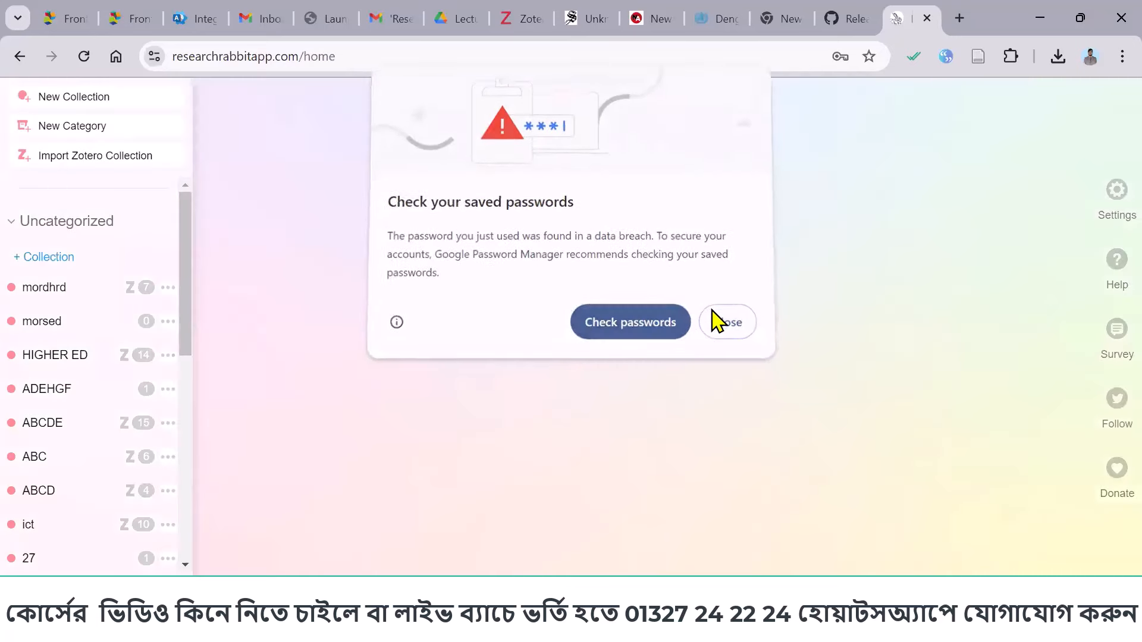
pyautogui.click(719, 324)
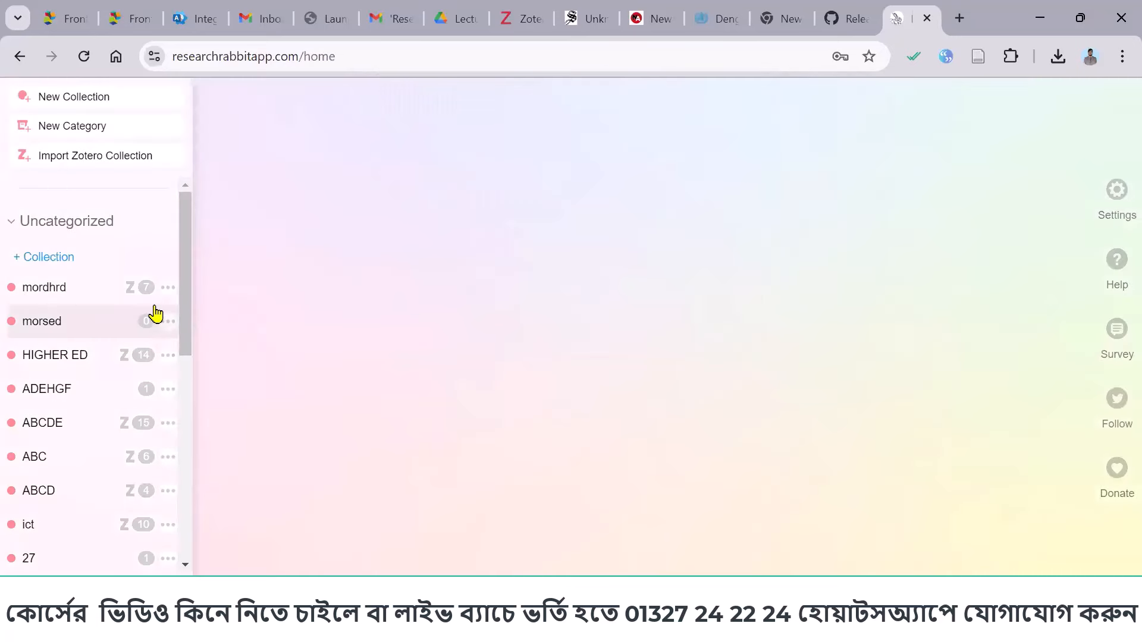
# - Open the 0-paper morsed collection and scroll through the collection list
pyautogui.click(39, 322)
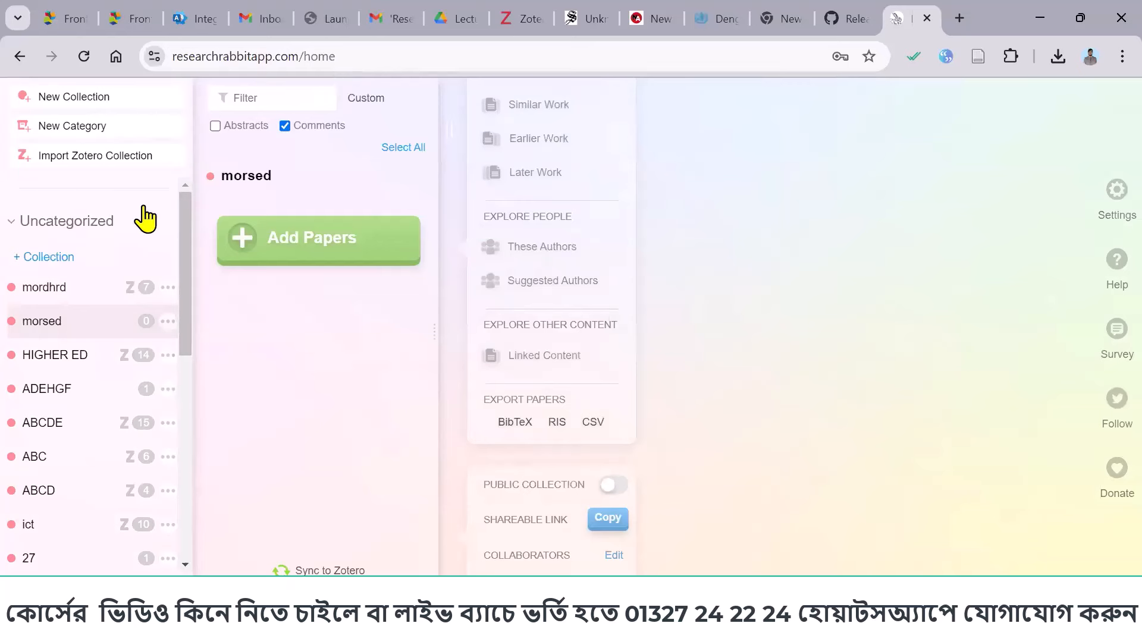
pyautogui.scroll(-5, 94, 387)
pyautogui.scroll(5, 93, 390)
pyautogui.scroll(-3, 94, 391)
pyautogui.scroll(-3, 94, 392)
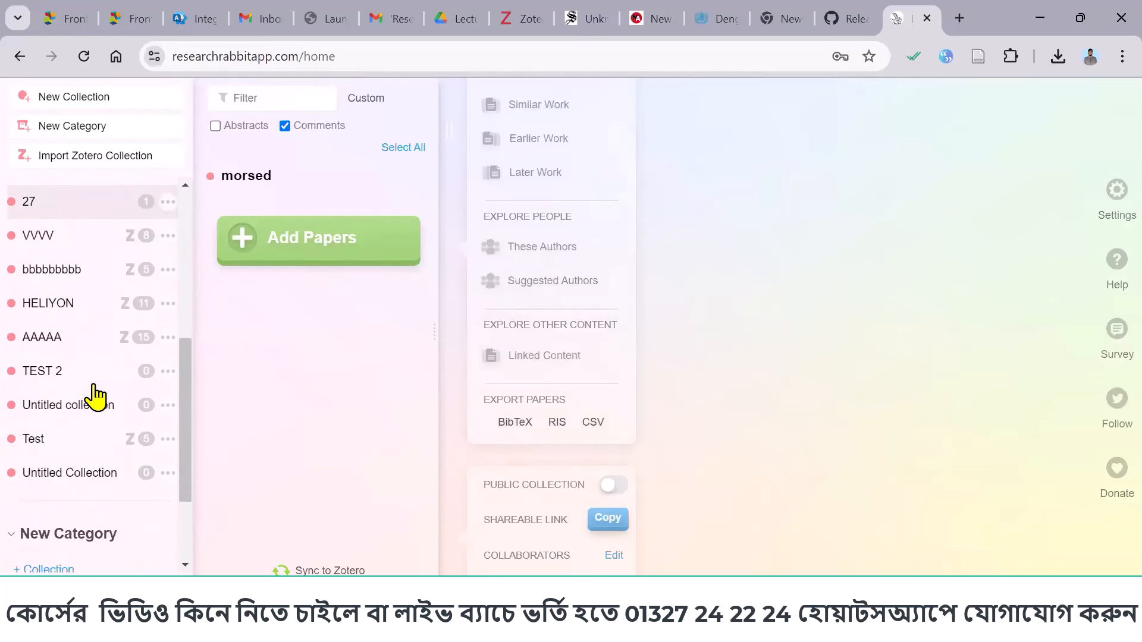
pyautogui.scroll(5, 95, 397)
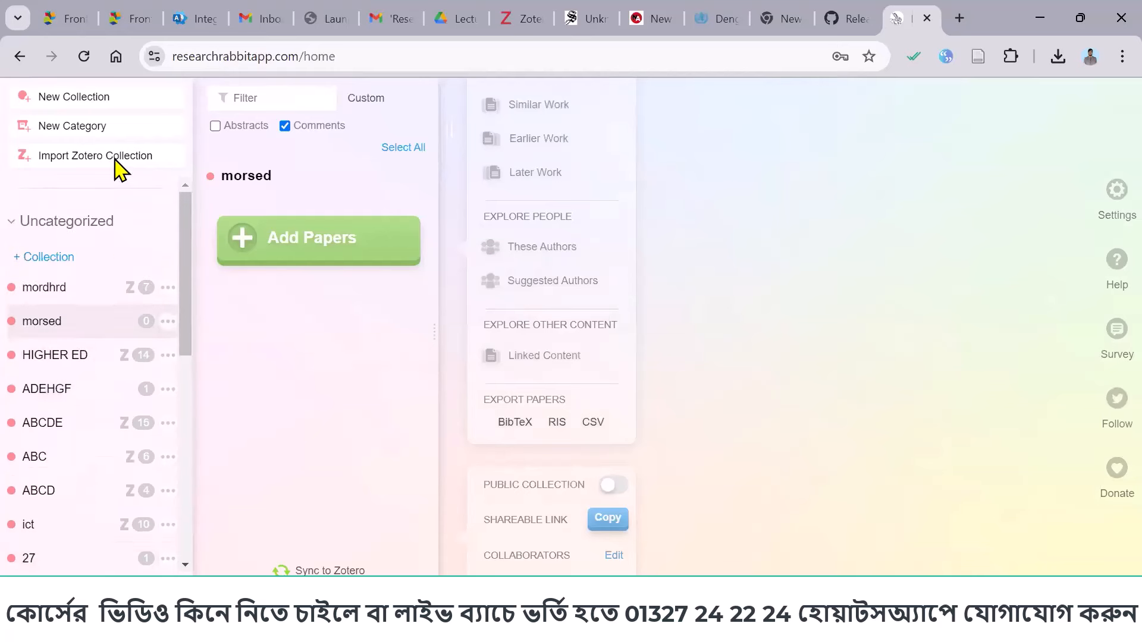
pyautogui.click(80, 159)
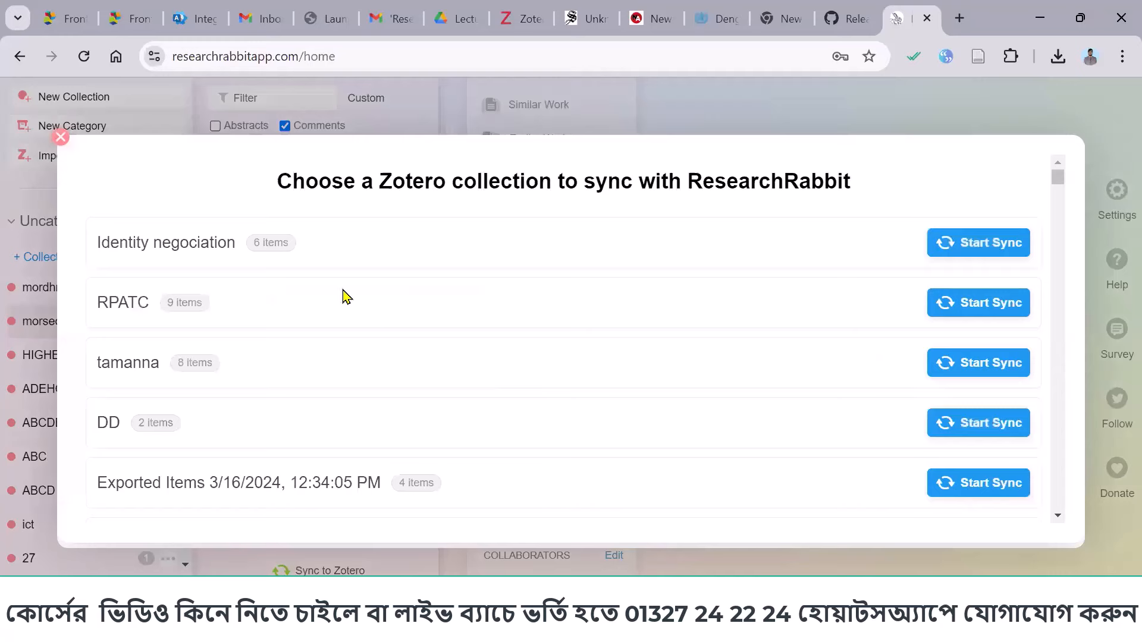
pyautogui.scroll(-4, 572, 357)
pyautogui.scroll(-4, 572, 357)
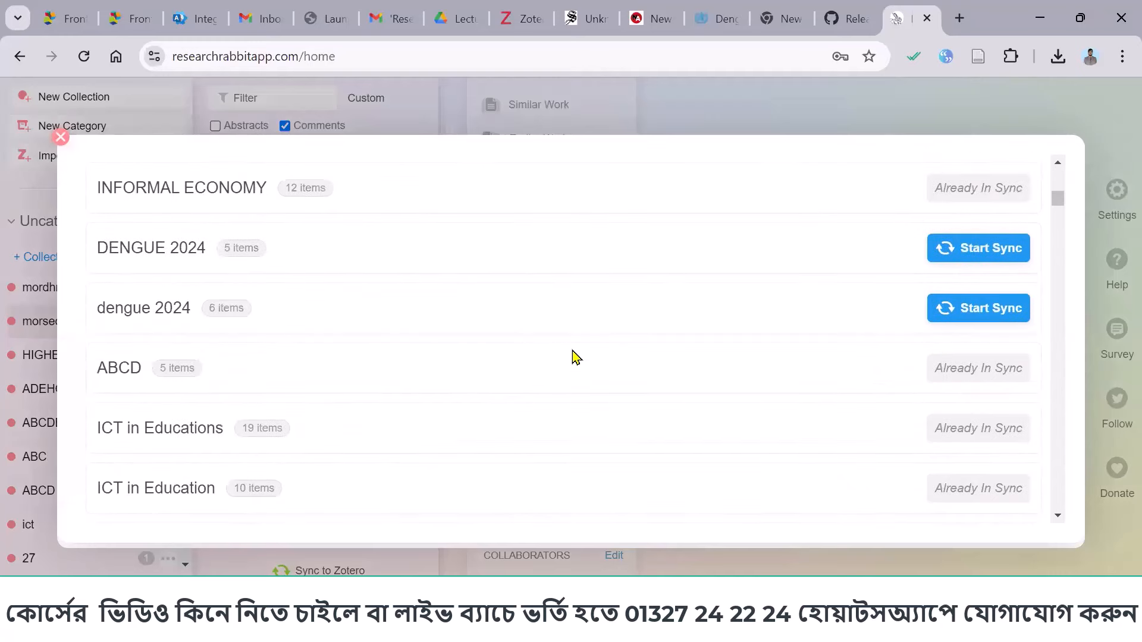
pyautogui.scroll(8, 574, 357)
pyautogui.scroll(-1, 845, 304)
pyautogui.scroll(-20, 847, 304)
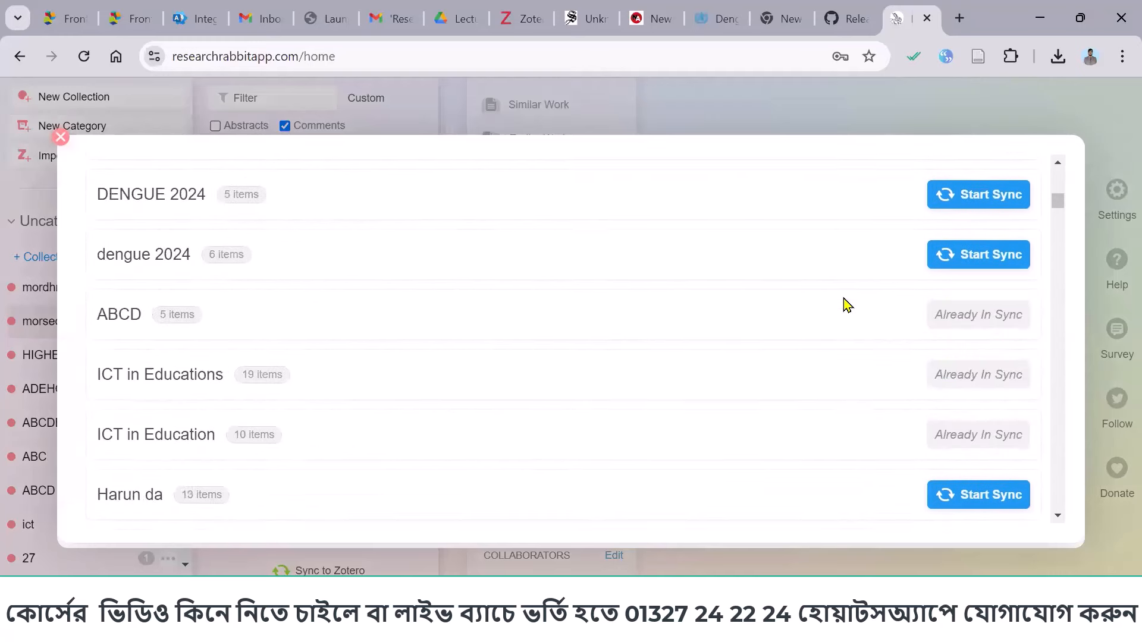
pyautogui.scroll(-3, 848, 305)
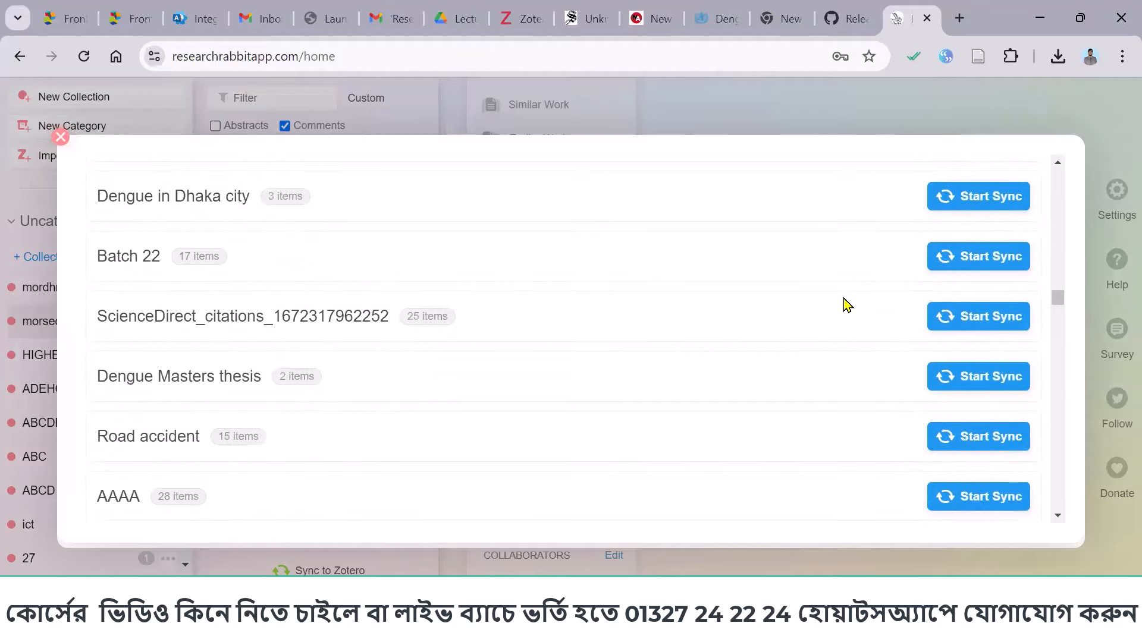
pyautogui.scroll(10, 851, 307)
pyautogui.scroll(5, 856, 316)
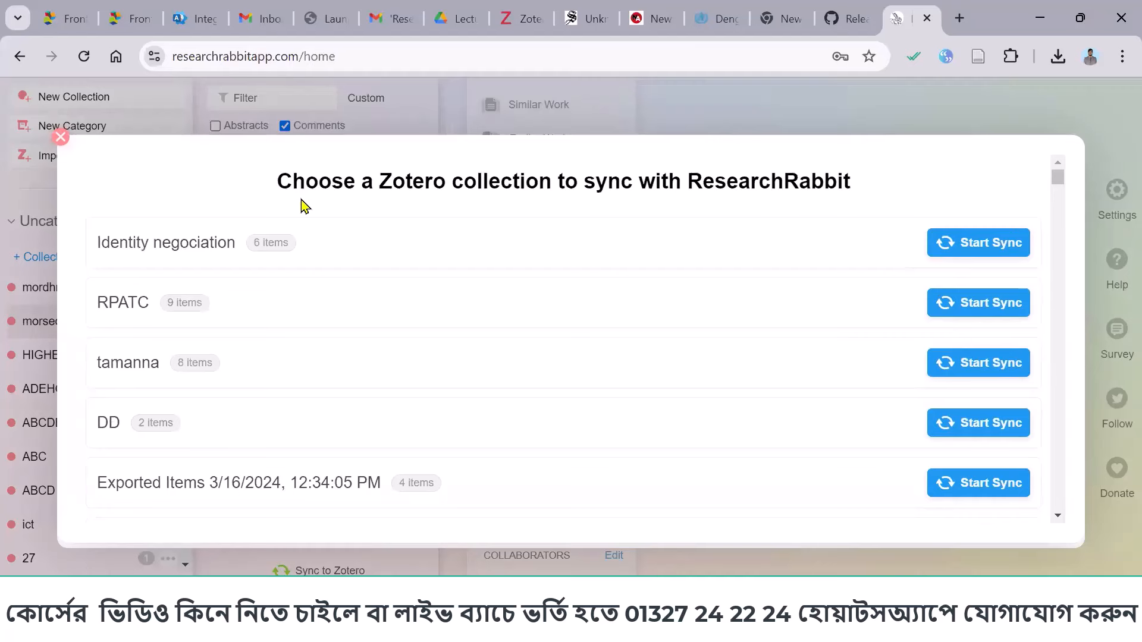
pyautogui.click(60, 138)
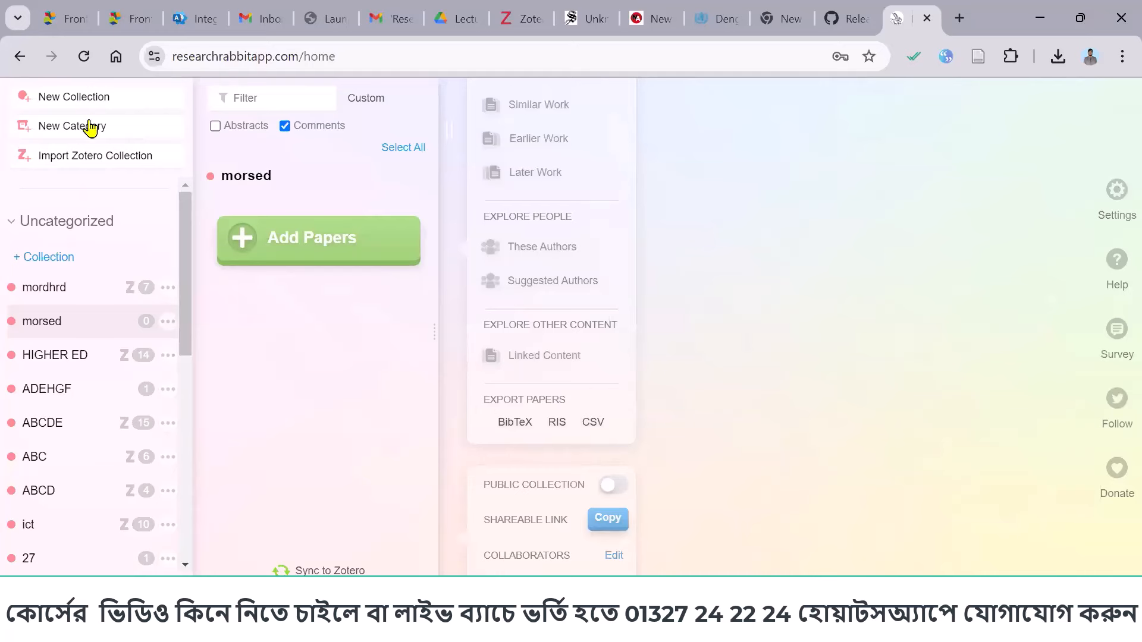
# - Open the HELIYON collection, then the VVVV collection
pyautogui.scroll(-4, 81, 285)
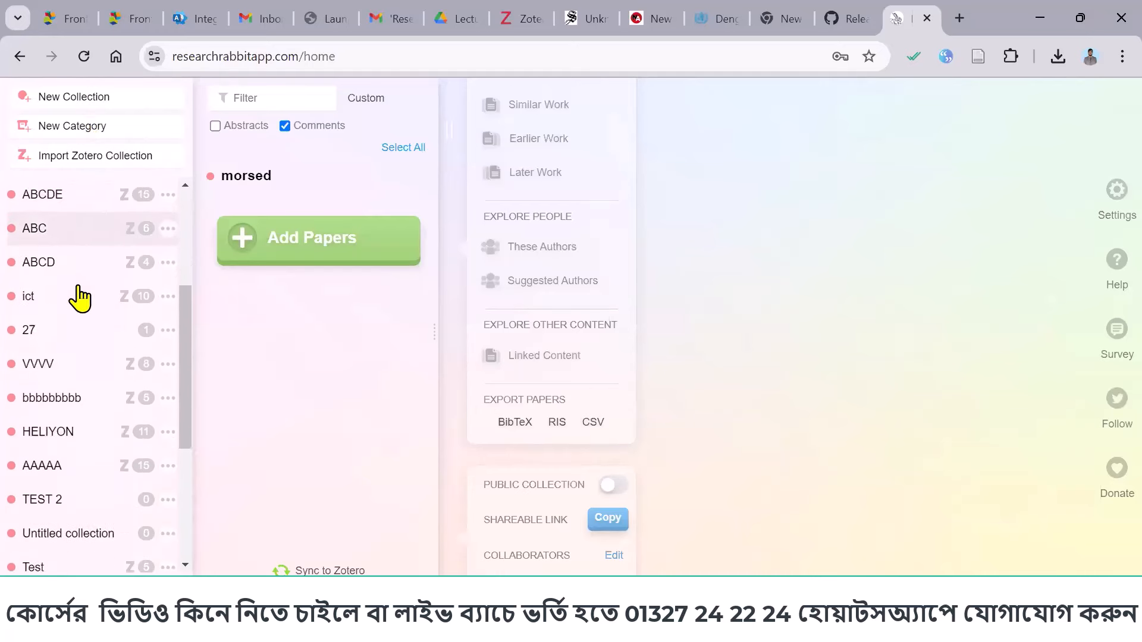
pyautogui.scroll(-2, 79, 297)
pyautogui.click(67, 305)
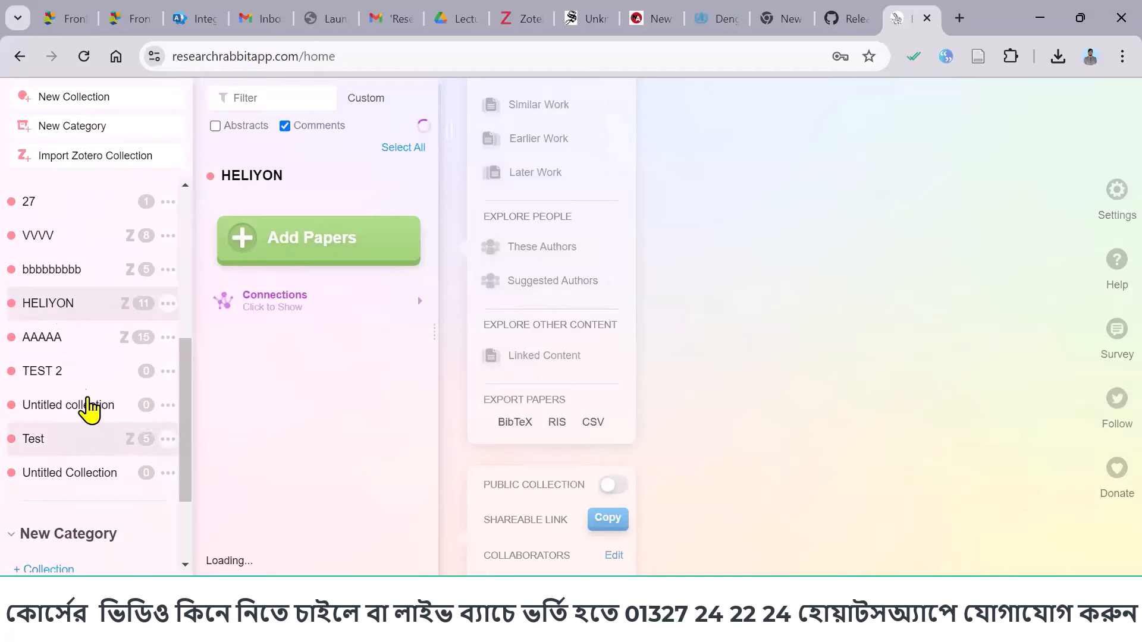
pyautogui.click(66, 238)
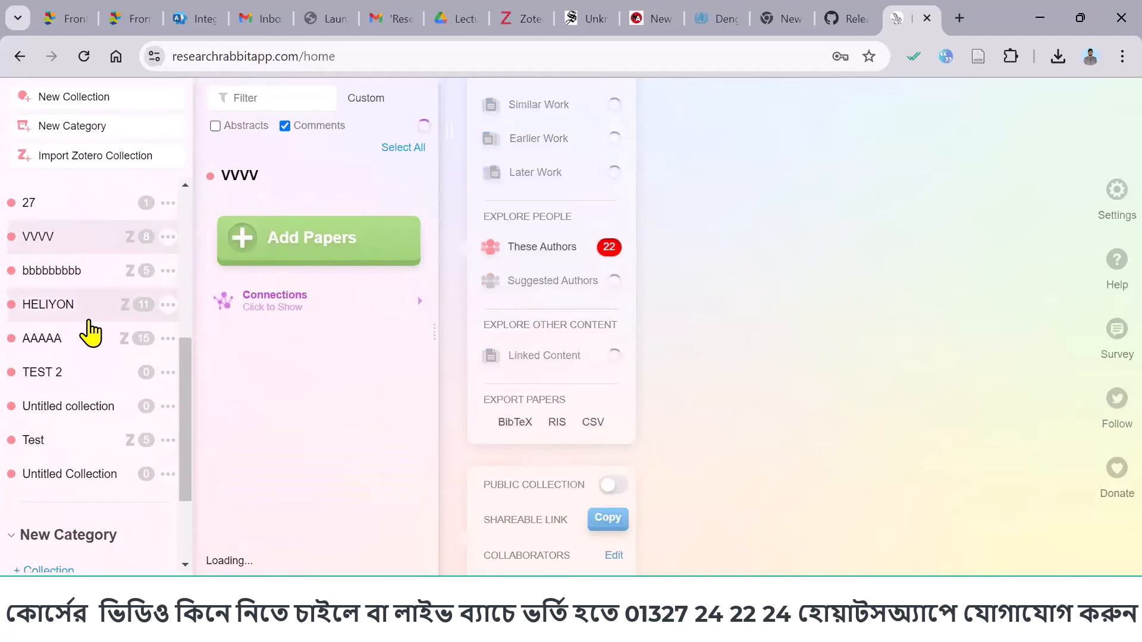
pyautogui.scroll(7, 97, 382)
pyautogui.scroll(-8, 93, 380)
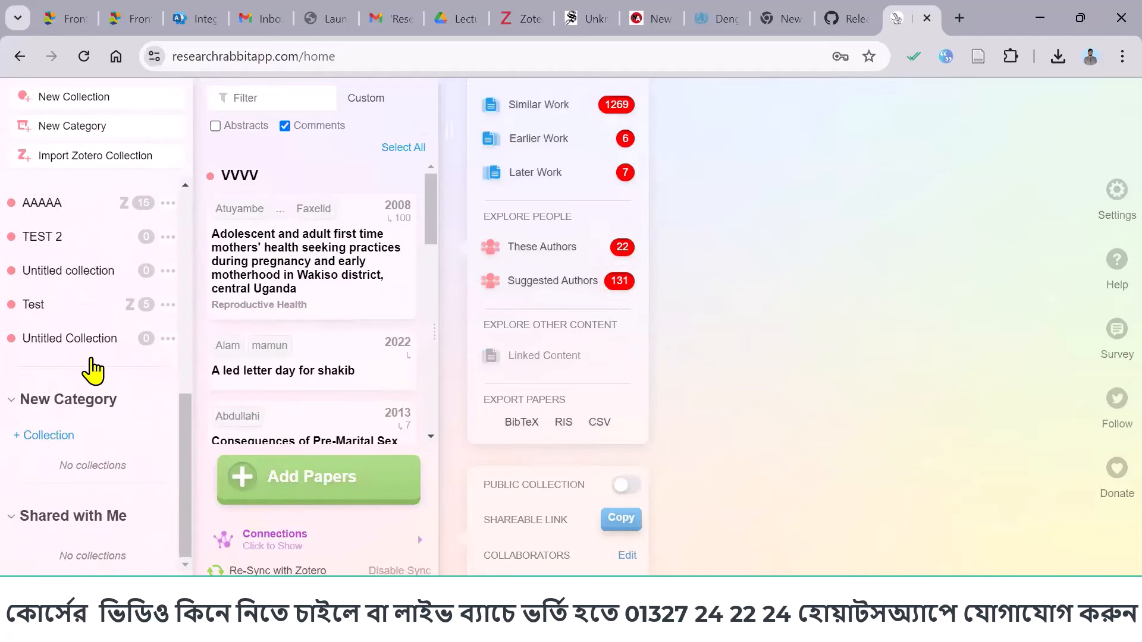
pyautogui.scroll(6, 112, 426)
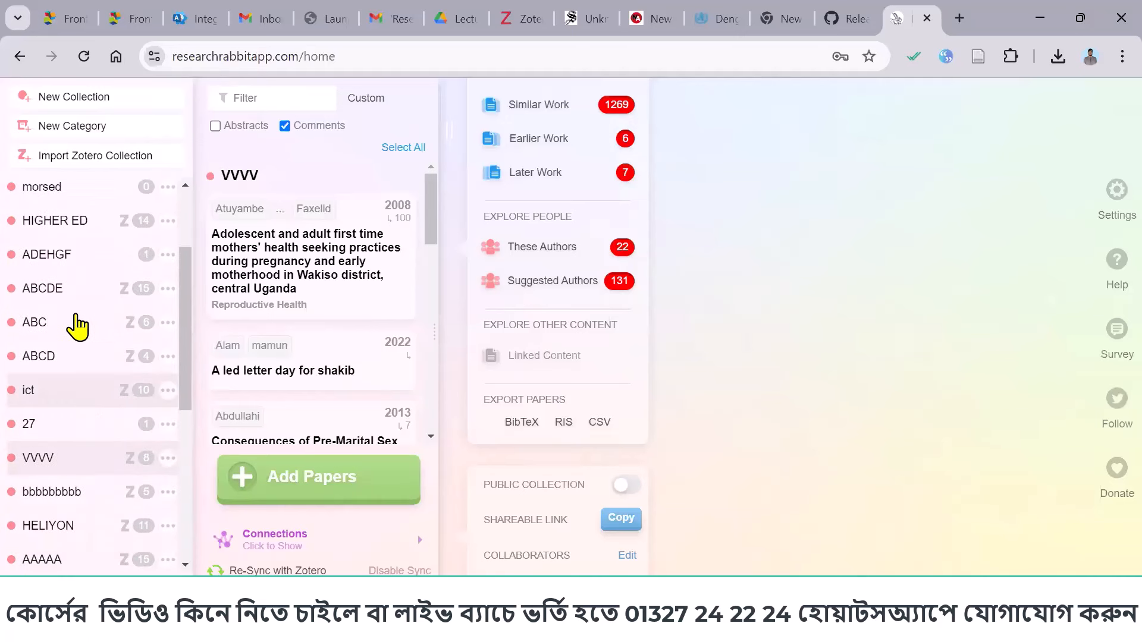
# - Open the ABCDE collection, then close and reopen it to show its 15 papers
pyautogui.click(67, 291)
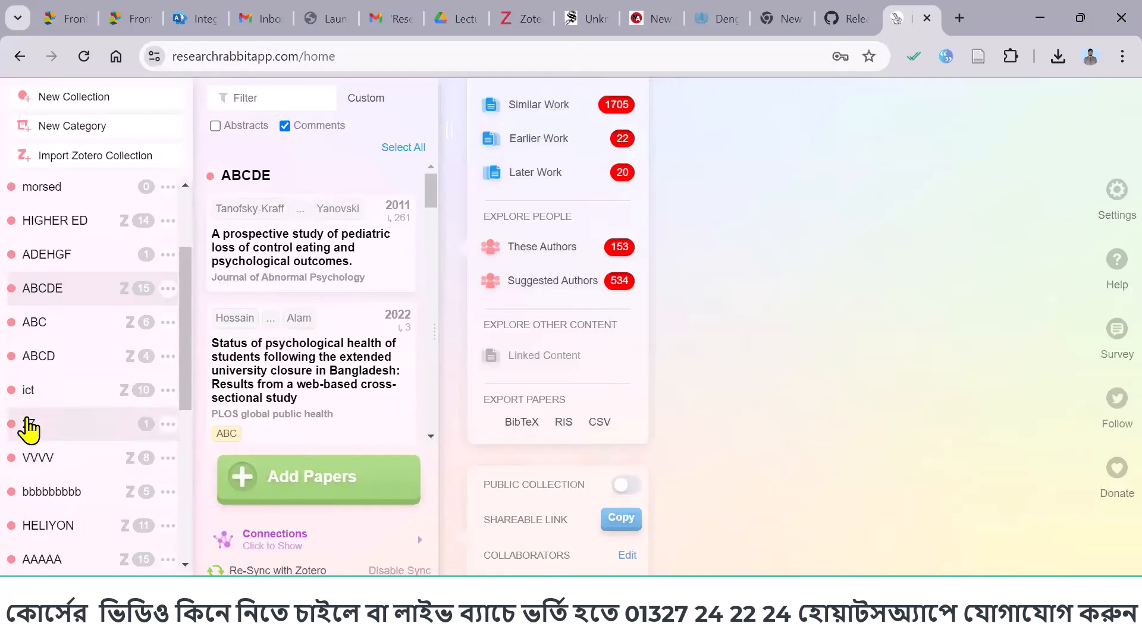
pyautogui.scroll(-3, 82, 367)
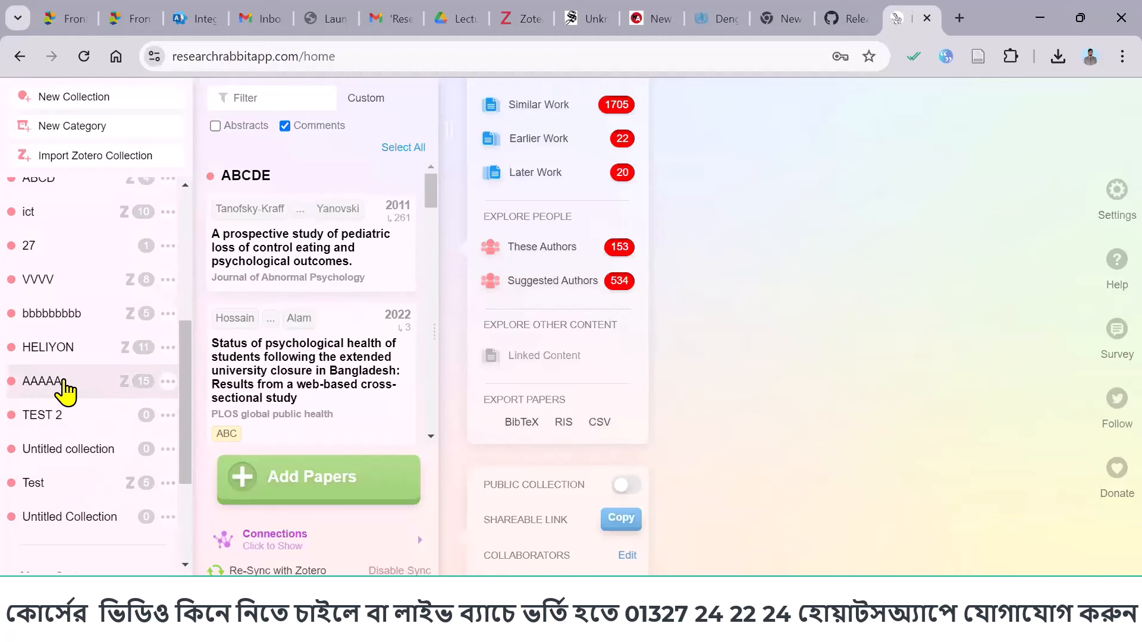
pyautogui.scroll(-3, 66, 387)
pyautogui.scroll(8, 65, 386)
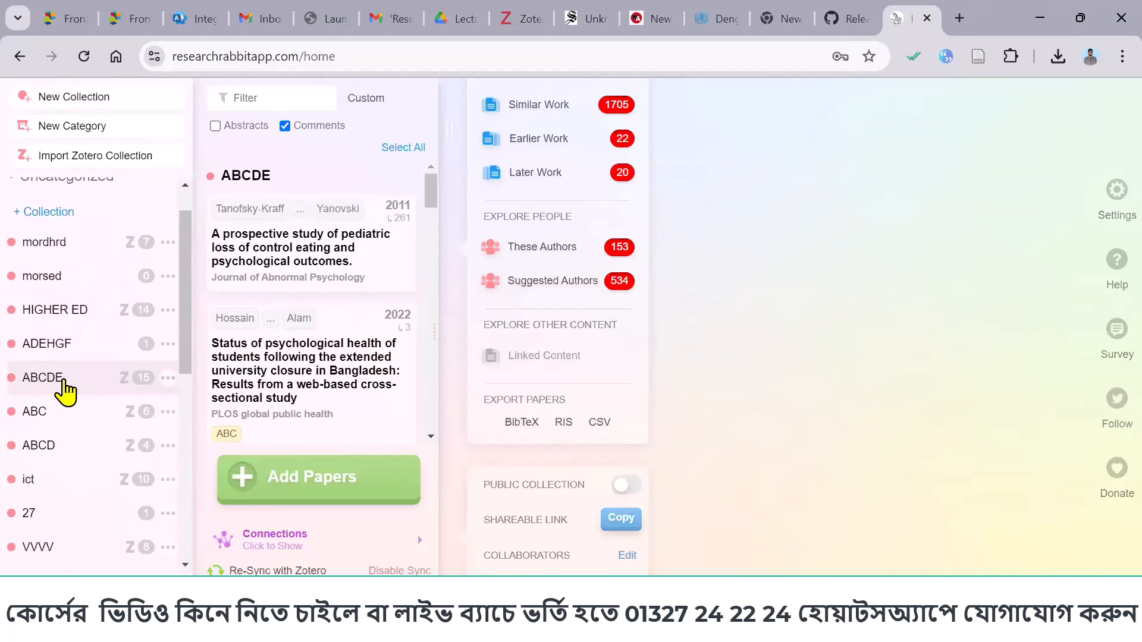
pyautogui.click(69, 384)
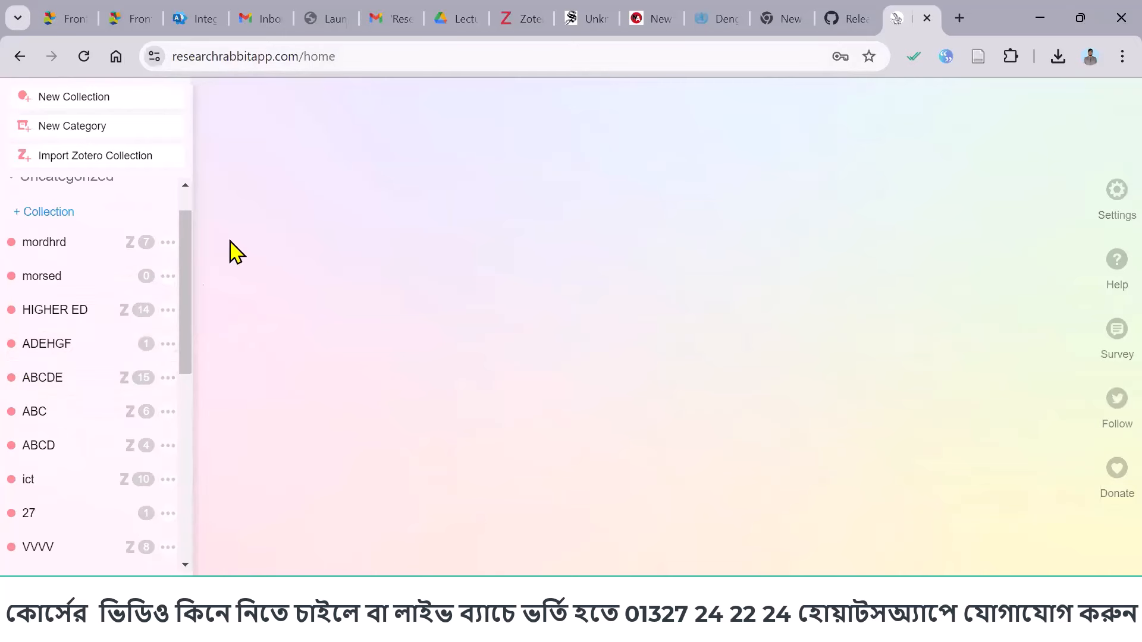
pyautogui.click(87, 380)
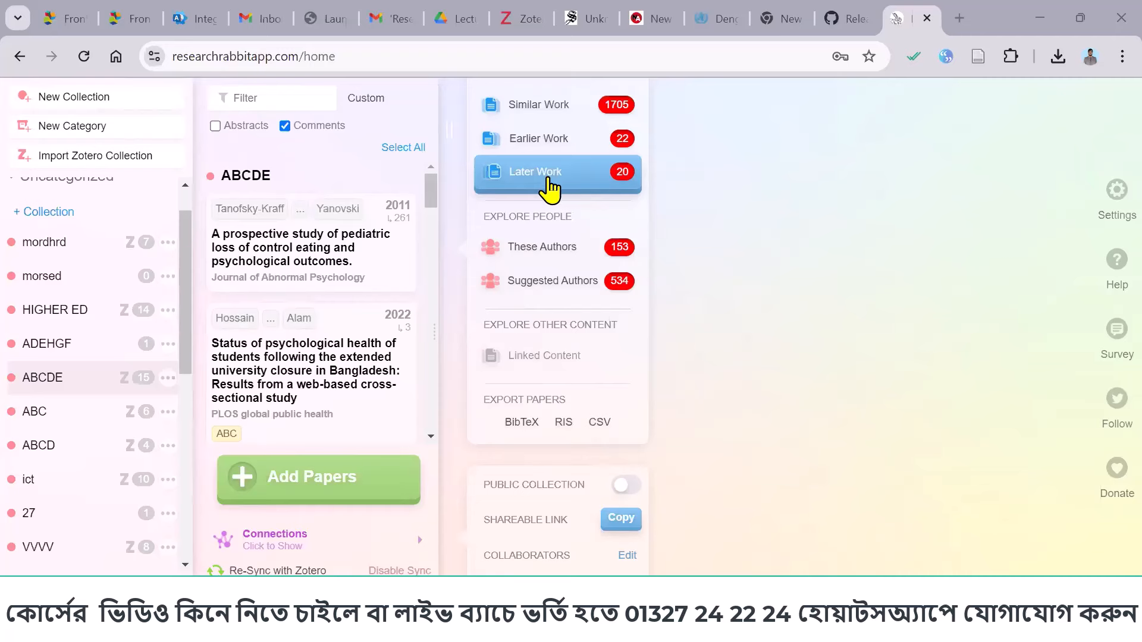
# - Sort the ABCDE papers by '# Citations'
pyautogui.click(269, 100)
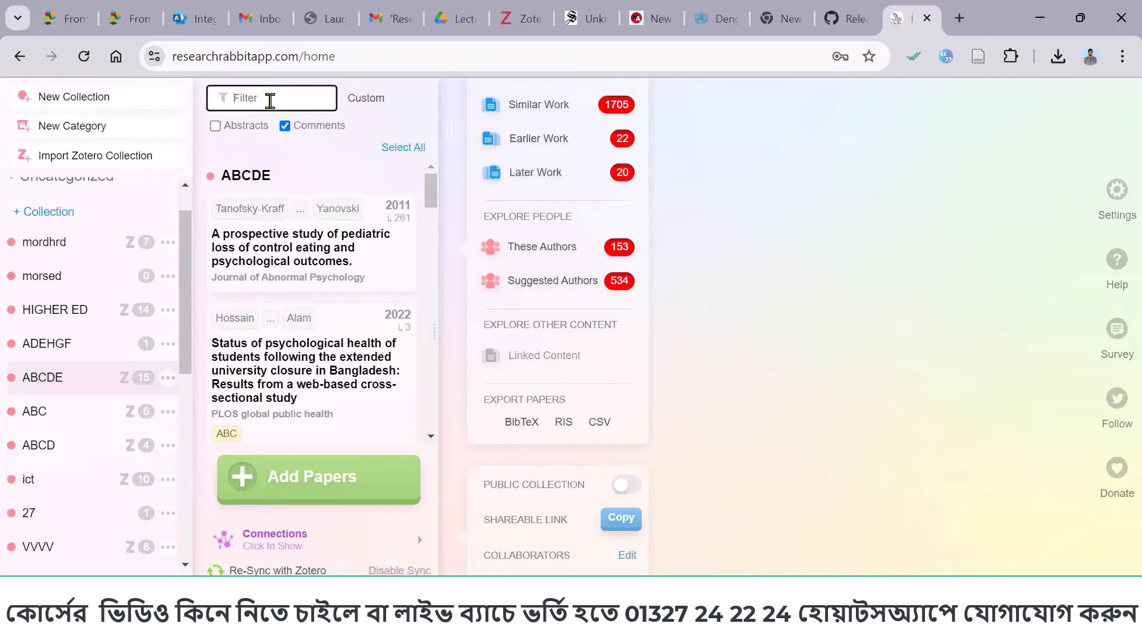
pyautogui.click(373, 101)
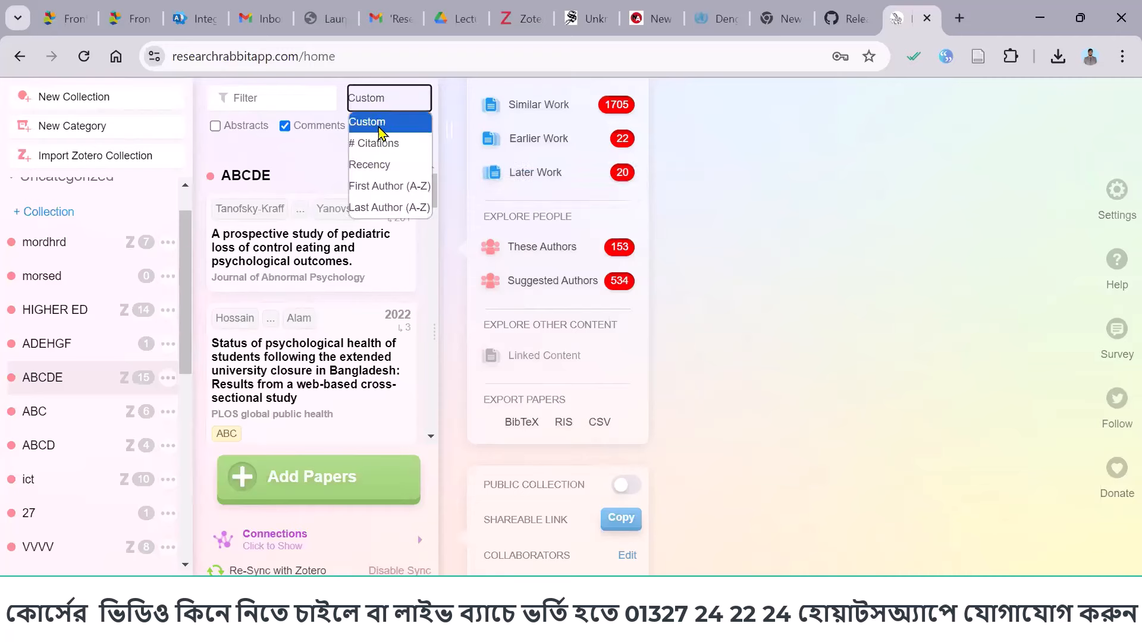
pyautogui.click(382, 146)
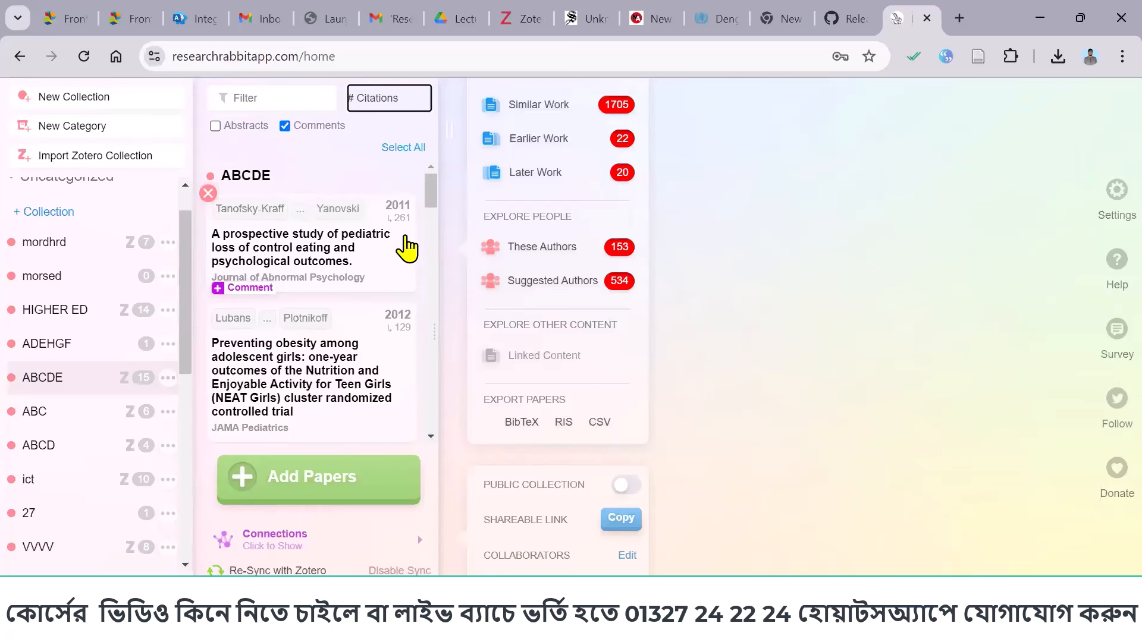
# - Scroll through the sorted list and select all 15 papers
pyautogui.scroll(-5, 404, 340)
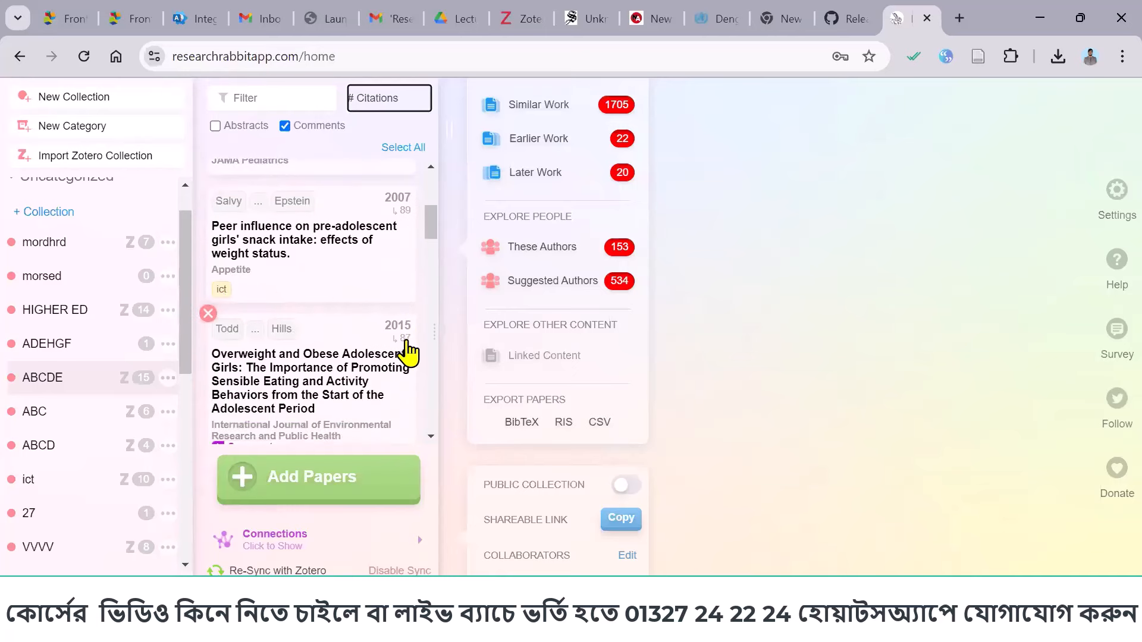
pyautogui.scroll(-6, 408, 351)
pyautogui.scroll(-8, 408, 343)
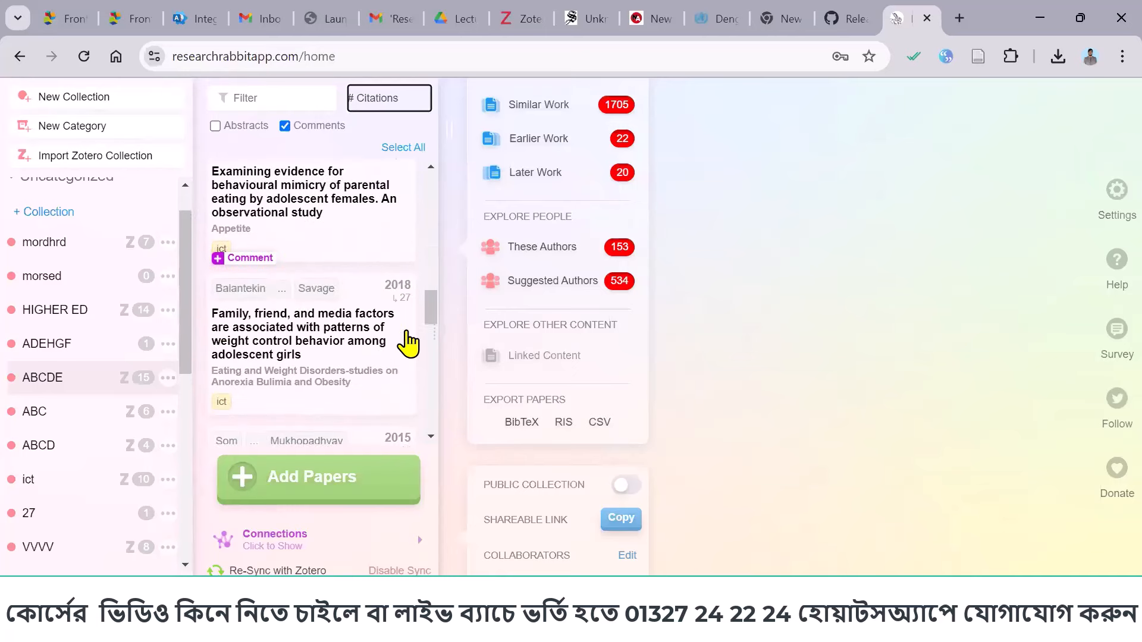
pyautogui.scroll(15, 408, 344)
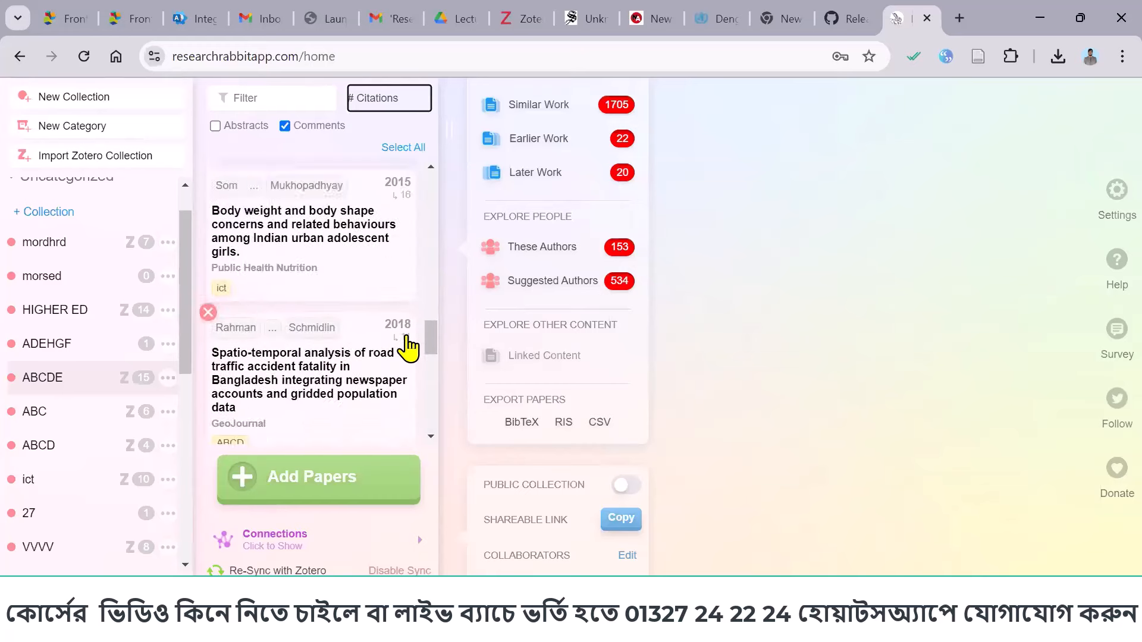
pyautogui.click(406, 147)
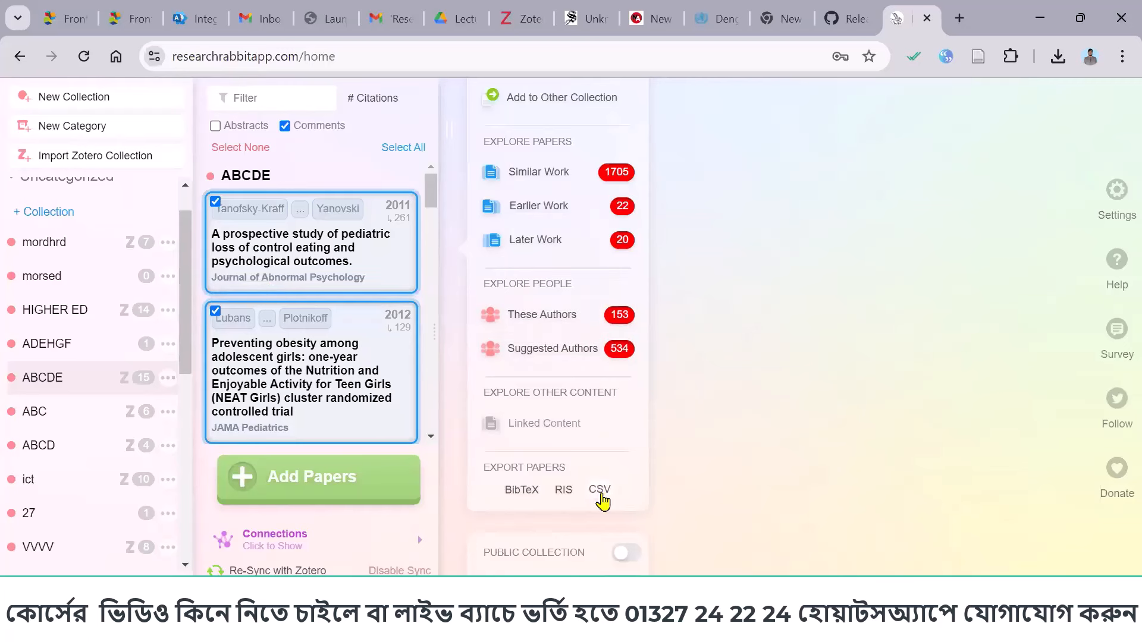
# - Export the selected papers as CSV and open the downloaded file in Excel
pyautogui.click(599, 494)
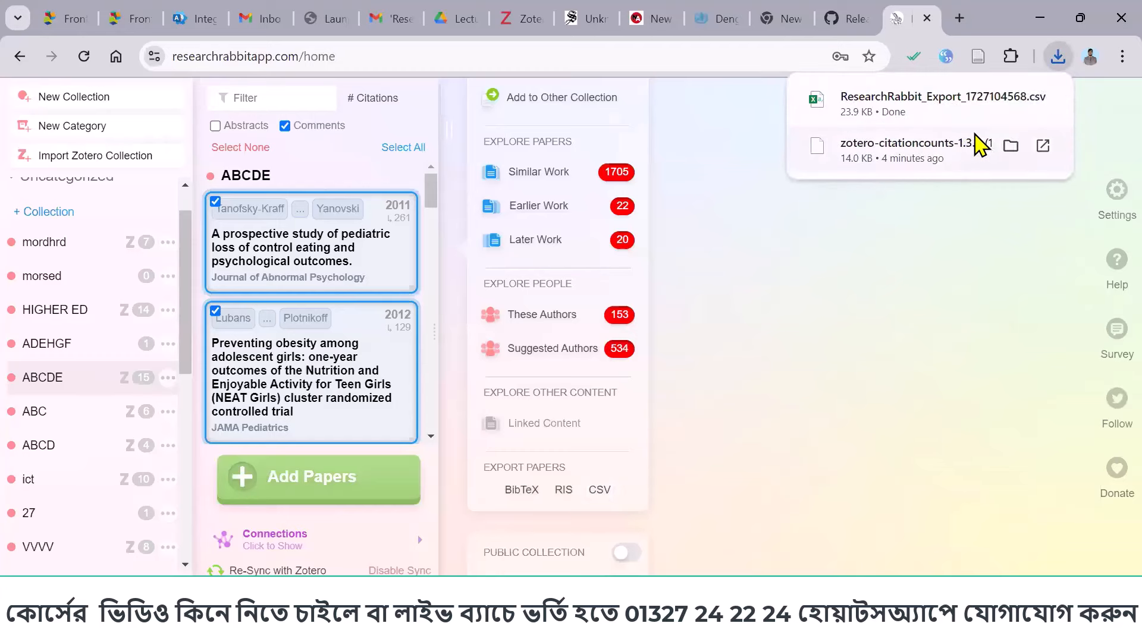
pyautogui.click(1012, 100)
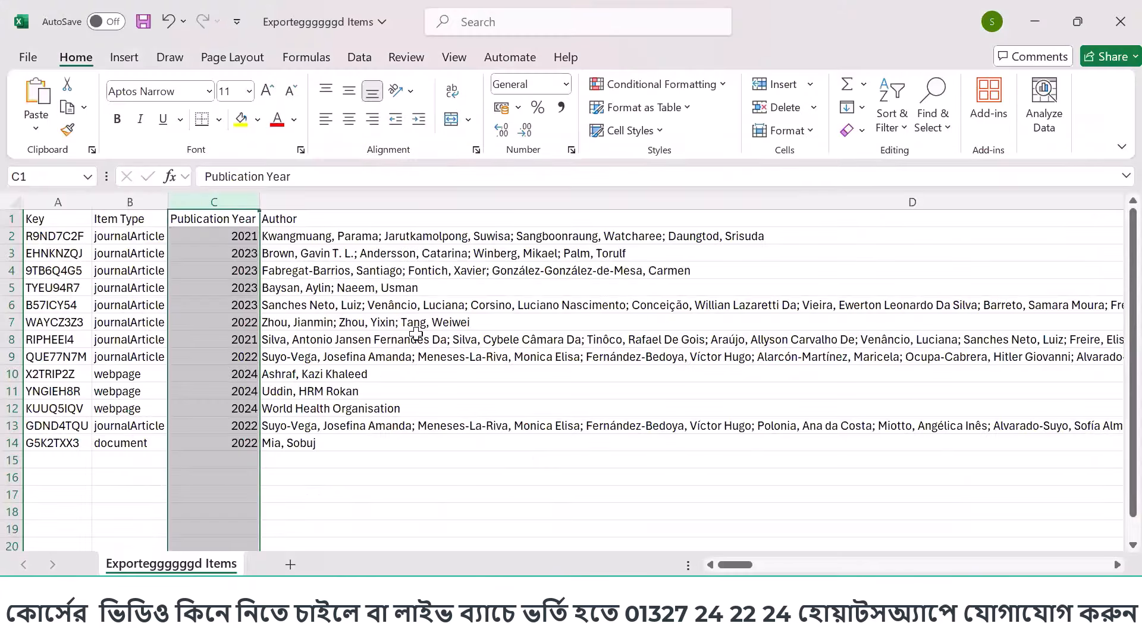
pyautogui.scroll(-1, 416, 334)
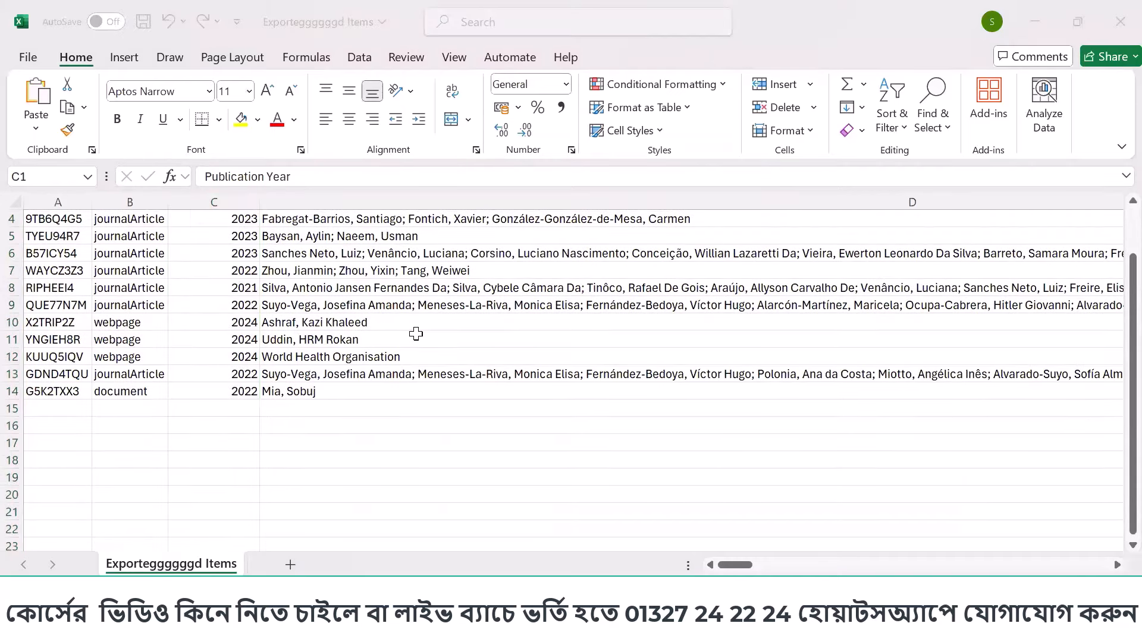
pyautogui.scroll(-1, 416, 334)
pyautogui.scroll(1, 416, 334)
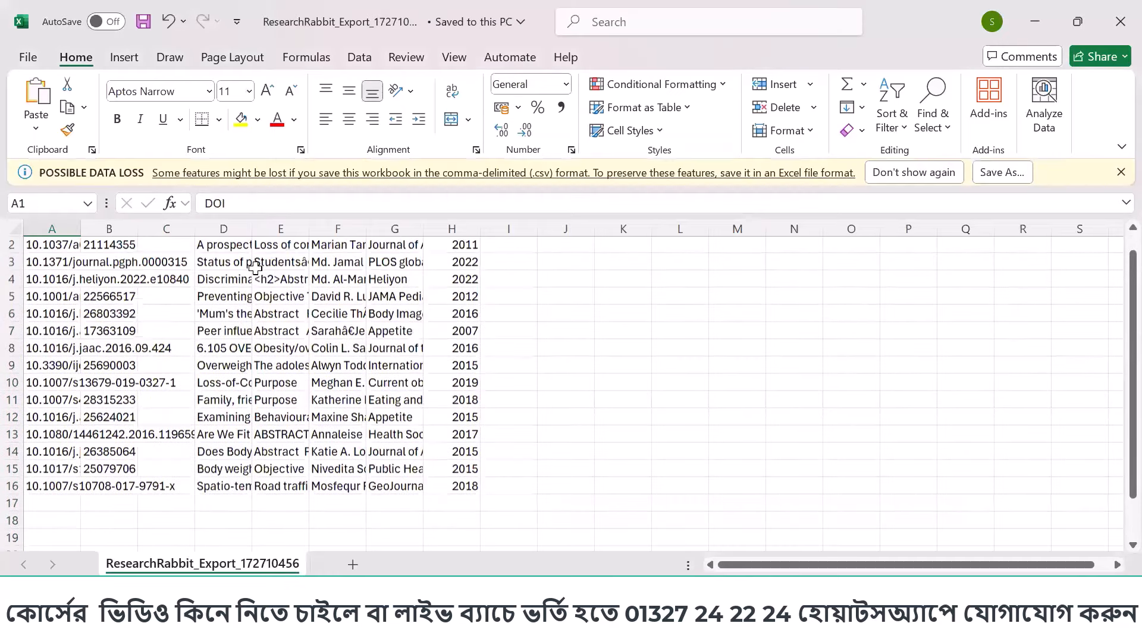
pyautogui.scroll(1, 123, 243)
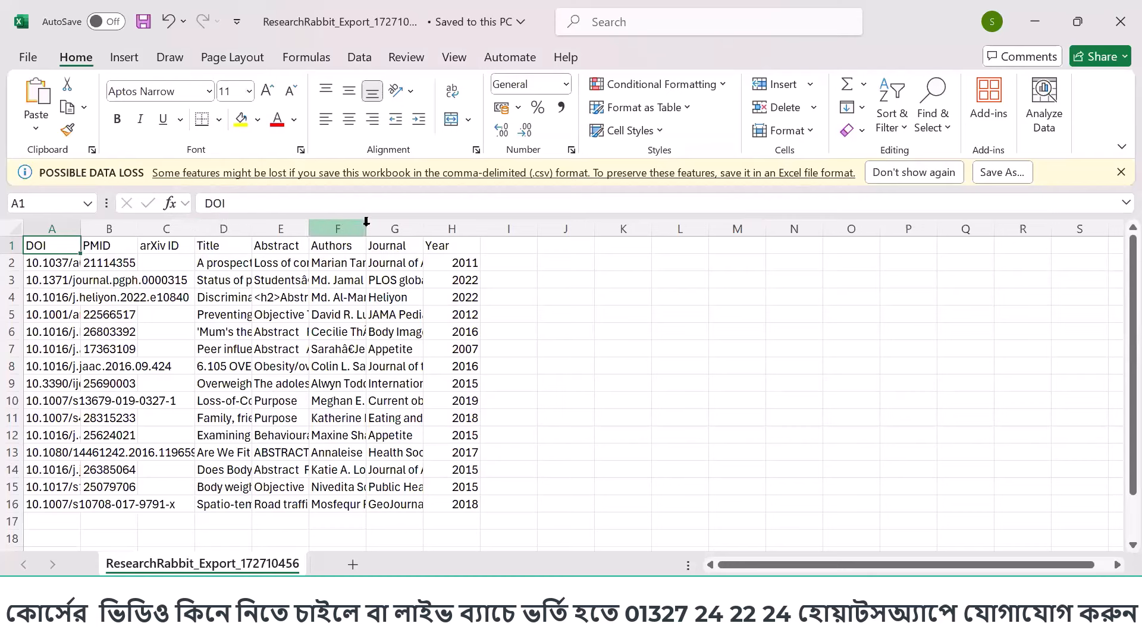
# - Widen the Year (H), Journal (G) and Authors (F) columns, then return to ResearchRabbit
pyautogui.moveTo(481, 229); pyautogui.dragTo(531, 229)
pyautogui.moveTo(422, 235); pyautogui.dragTo(524, 235)
pyautogui.moveTo(365, 235); pyautogui.dragTo(487, 230)
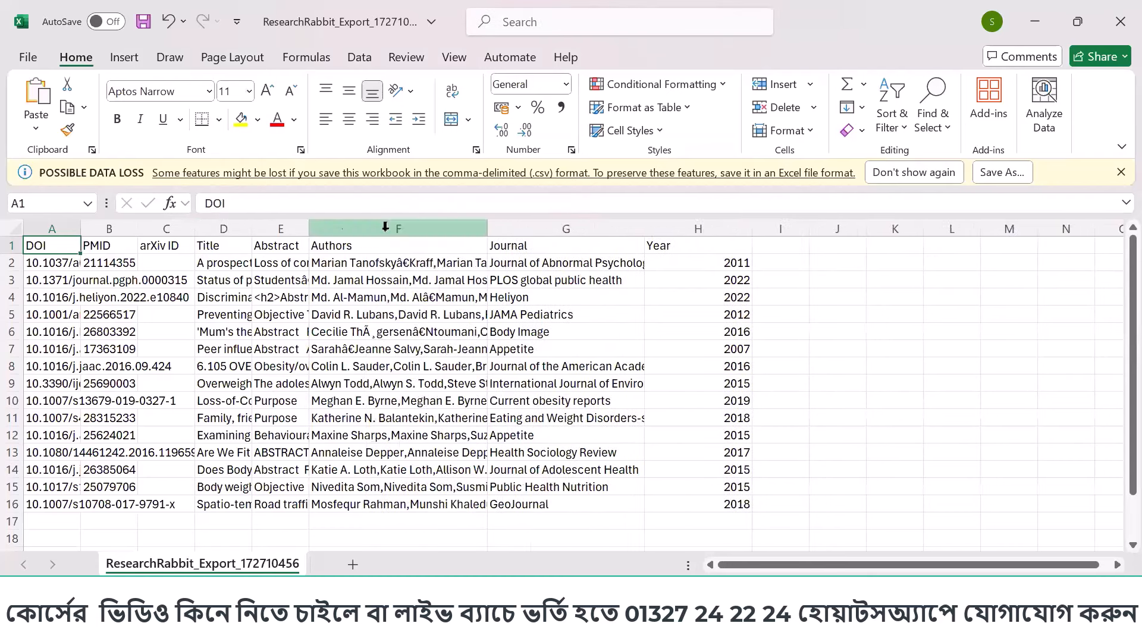
pyautogui.scroll(-2, 569, 436)
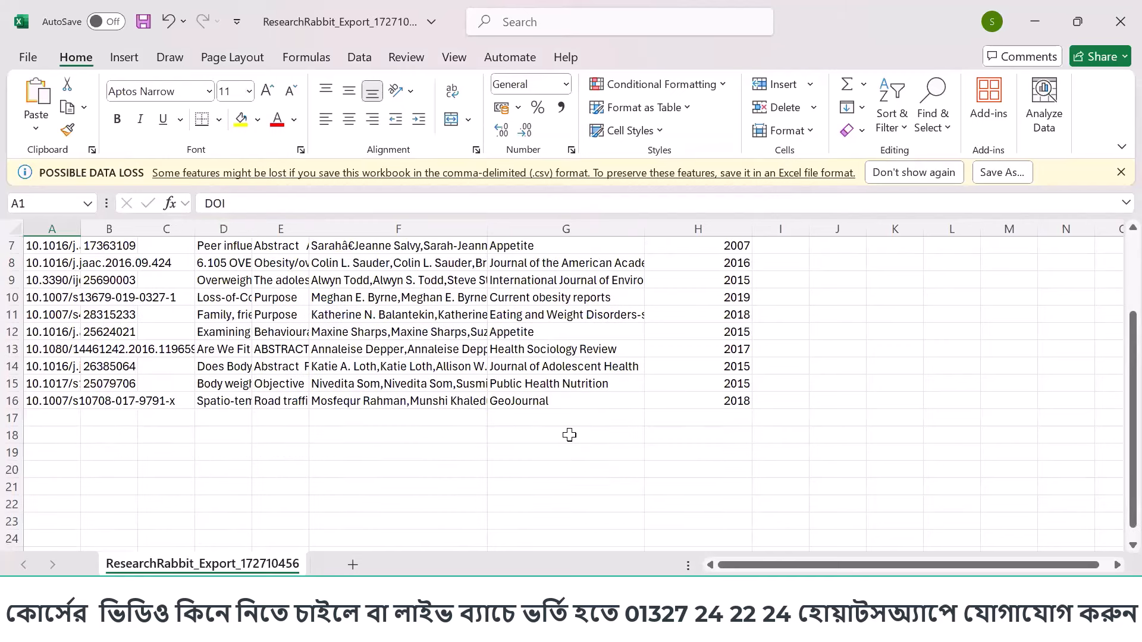
pyautogui.hotkey('alt', 'Tab')
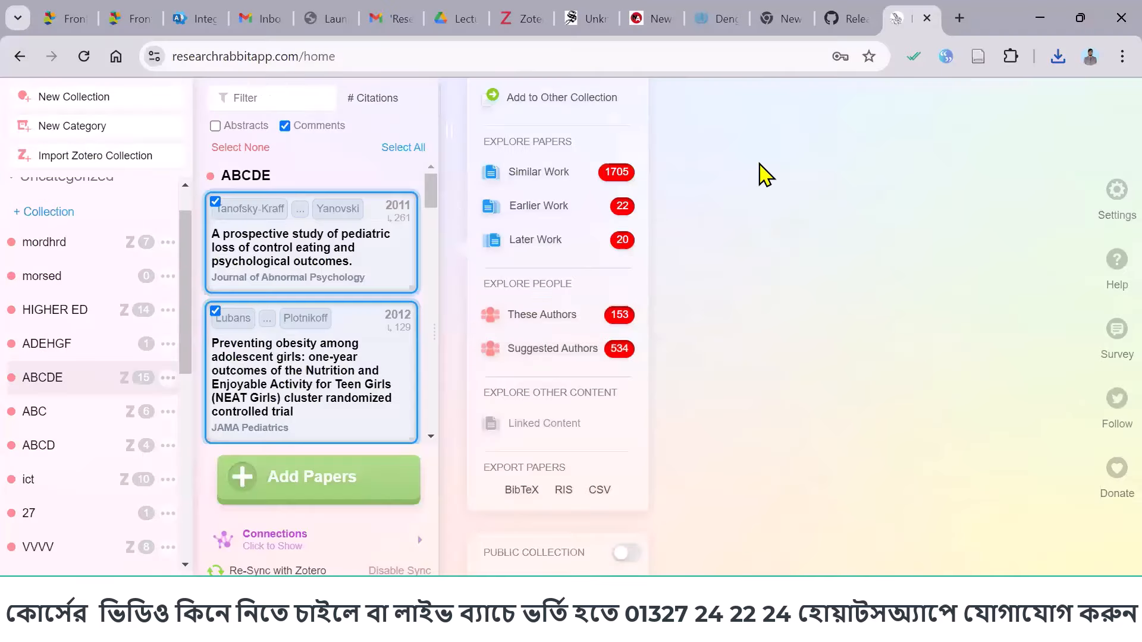
# - Cancel an untitled new collection and open the Add Papers panel instead
pyautogui.scroll(-5, 327, 247)
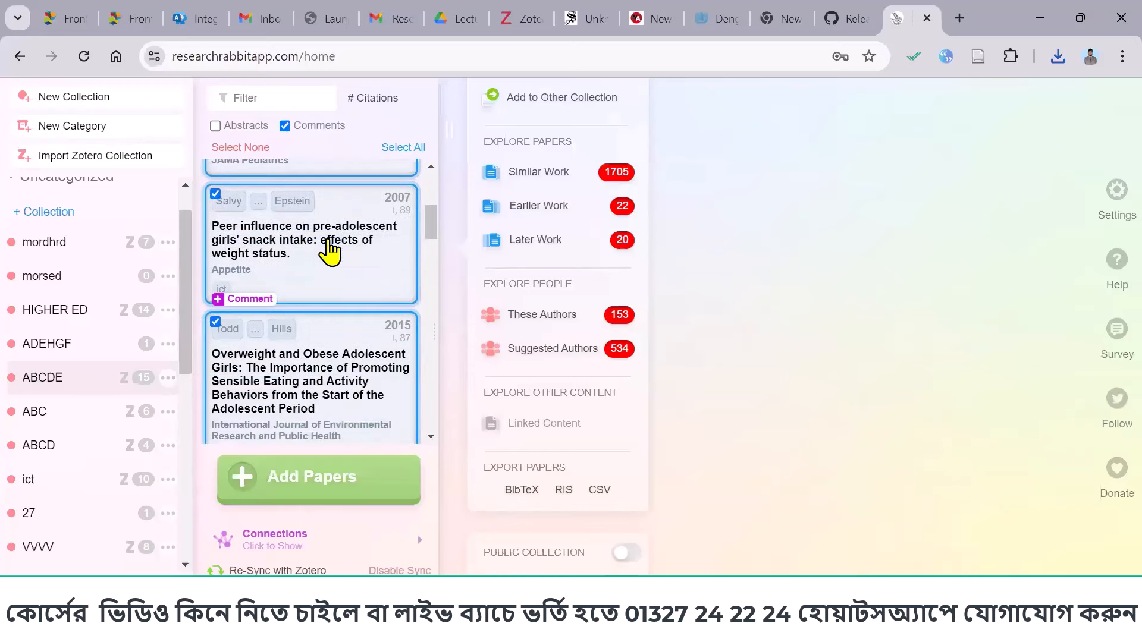
pyautogui.scroll(-5, 128, 307)
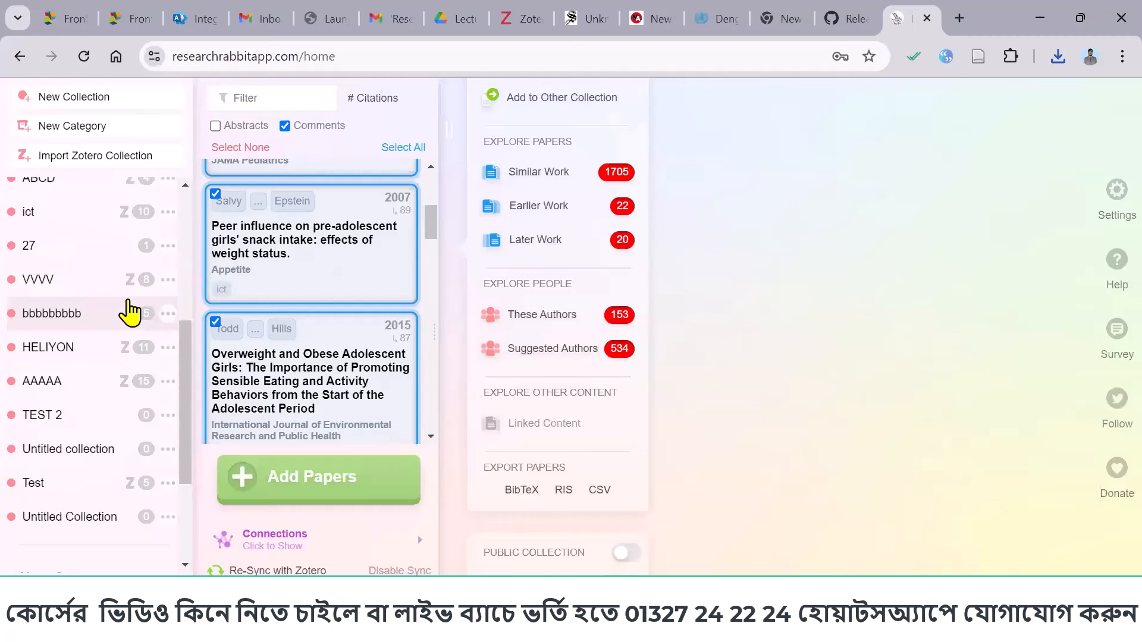
pyautogui.scroll(5, 143, 315)
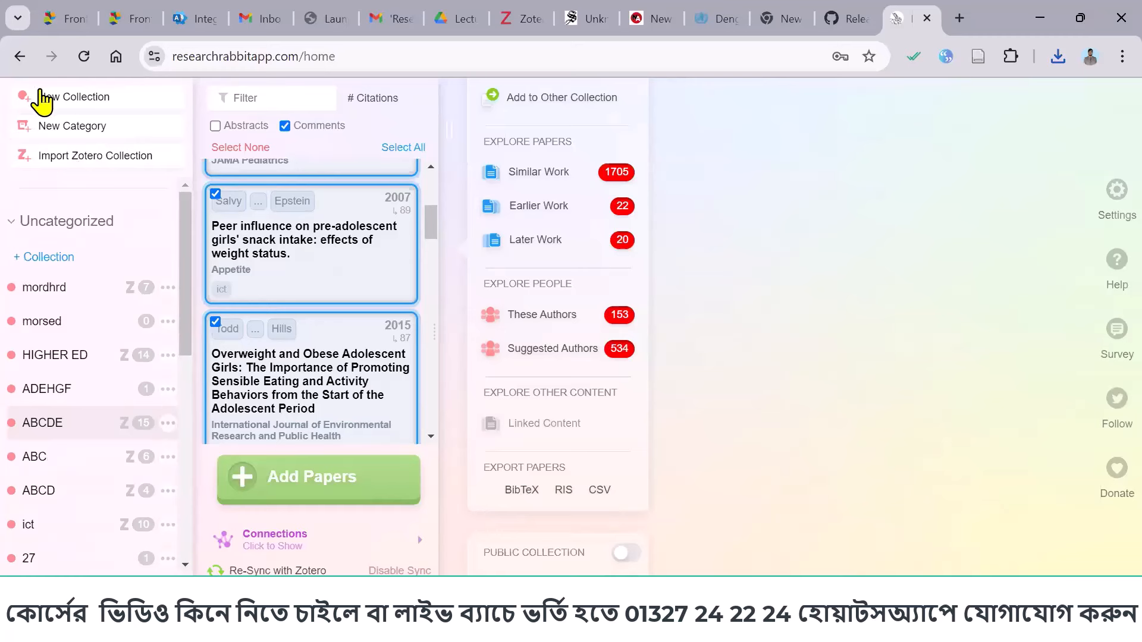
pyautogui.click(43, 95)
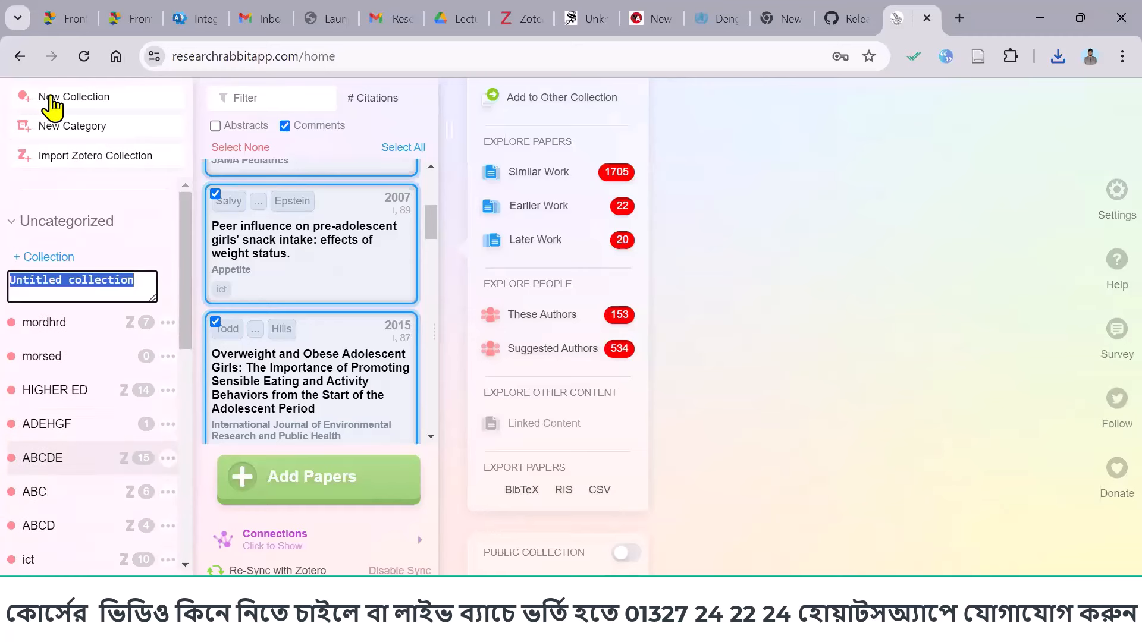
pyautogui.click(906, 237)
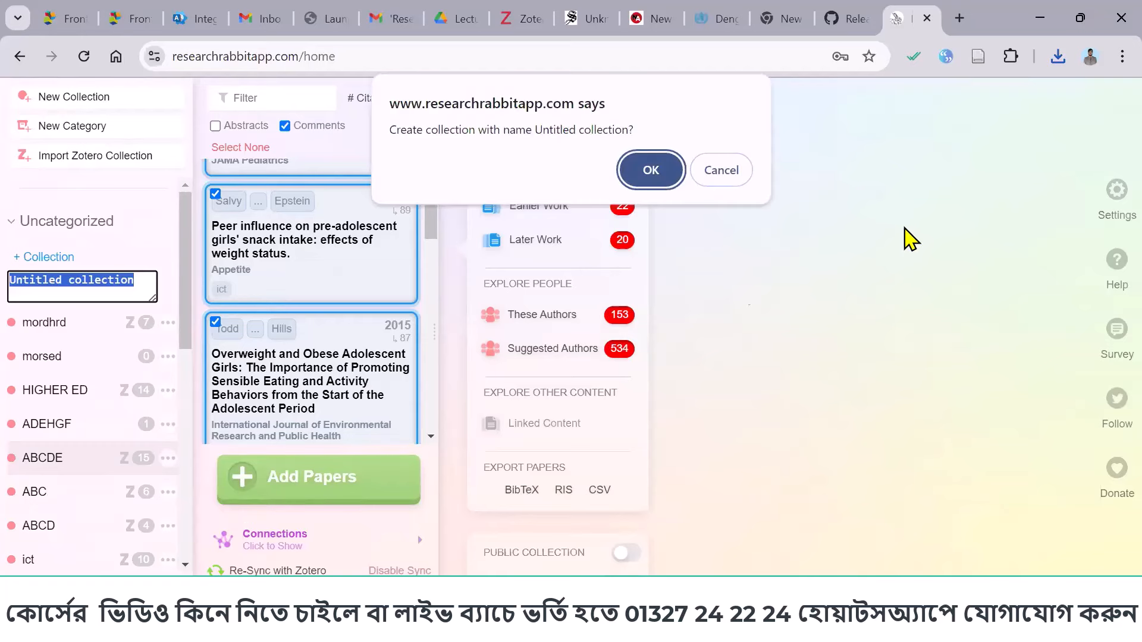
pyautogui.click(727, 168)
pyautogui.click(319, 480)
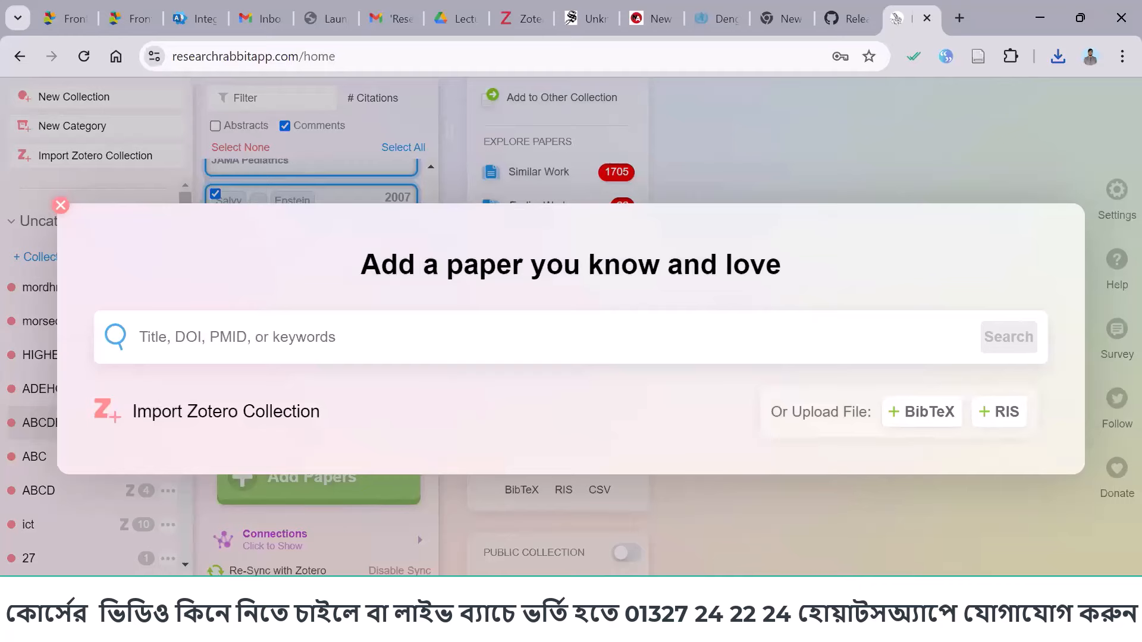
# - Close the Zotero report window and bring the Zotero Education library to the front
pyautogui.moveTo(697, 628)
pyautogui.click(697, 583)
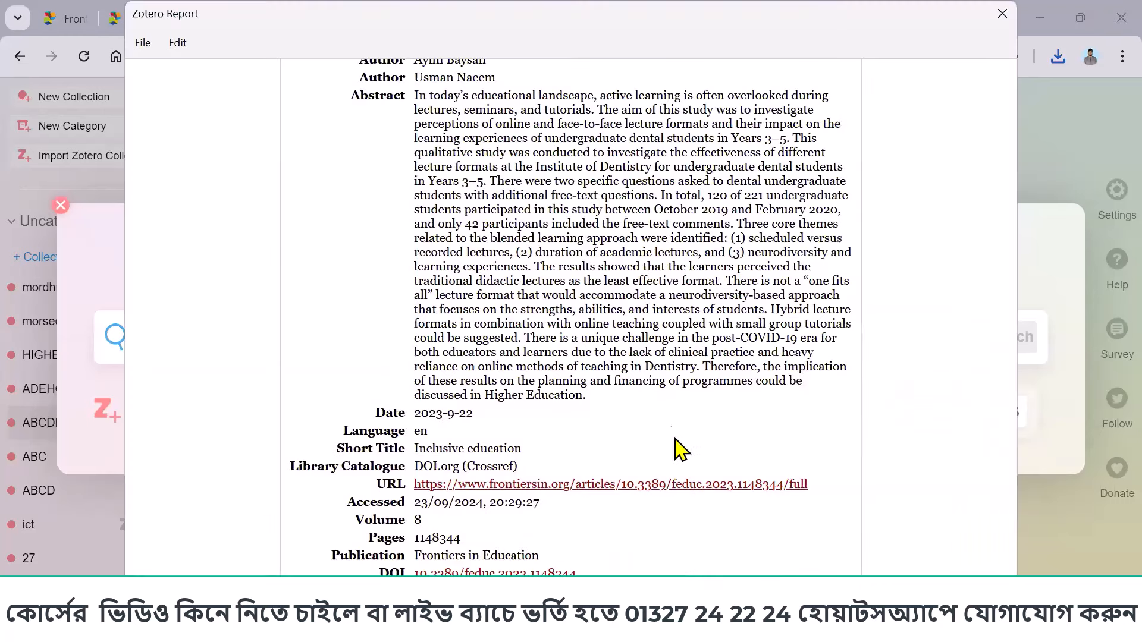
pyautogui.click(1003, 14)
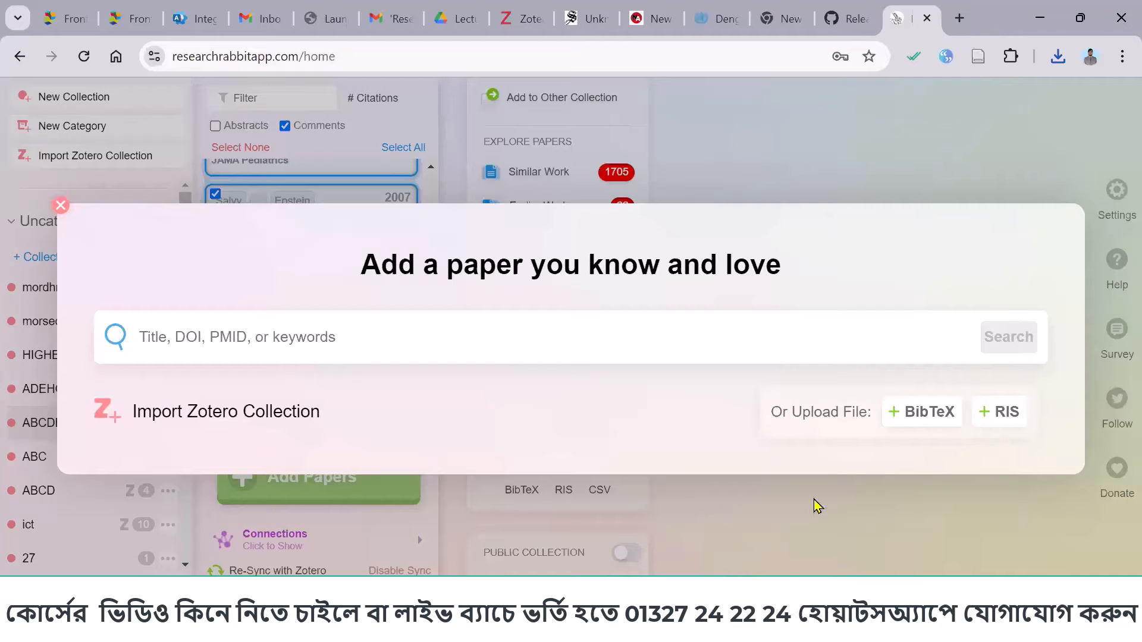
pyautogui.moveTo(698, 627)
pyautogui.click(600, 524)
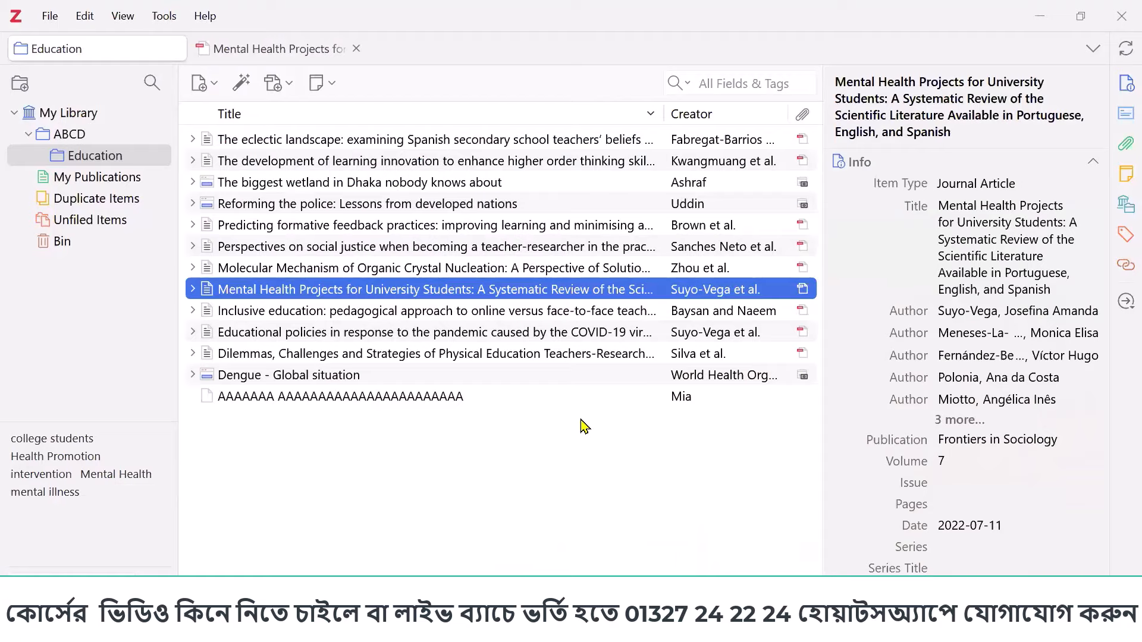
# - Open the Inclusive education PDF in Zotero and copy the paper's full title
pyautogui.doubleClick(356, 315)
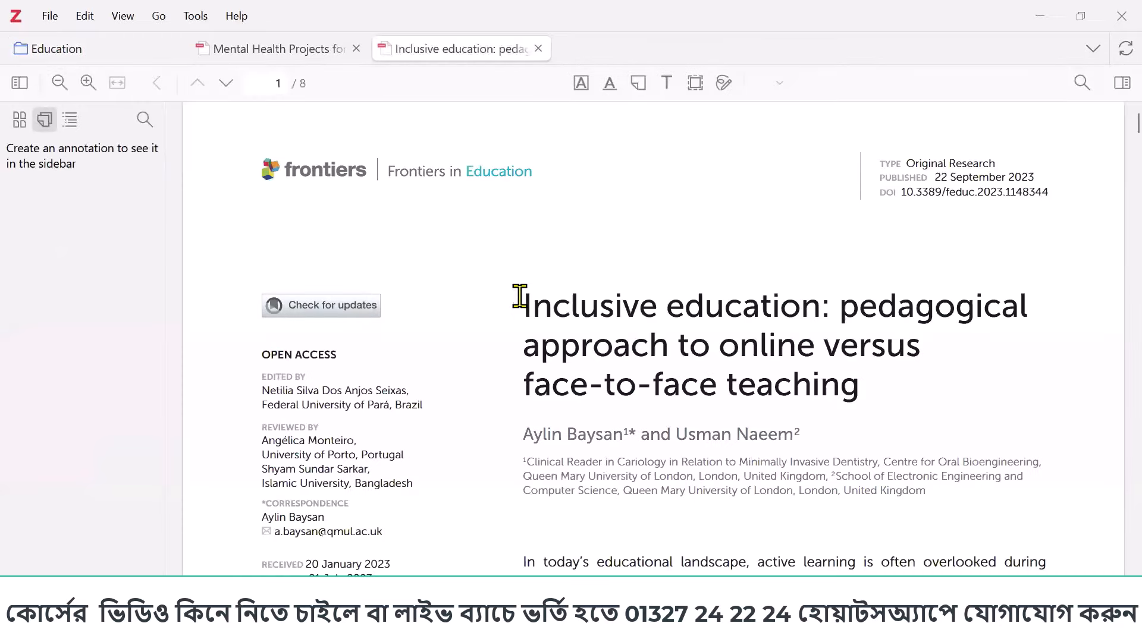
pyautogui.moveTo(521, 300); pyautogui.dragTo(870, 387)
pyautogui.hotkey('ctrl', 'c')
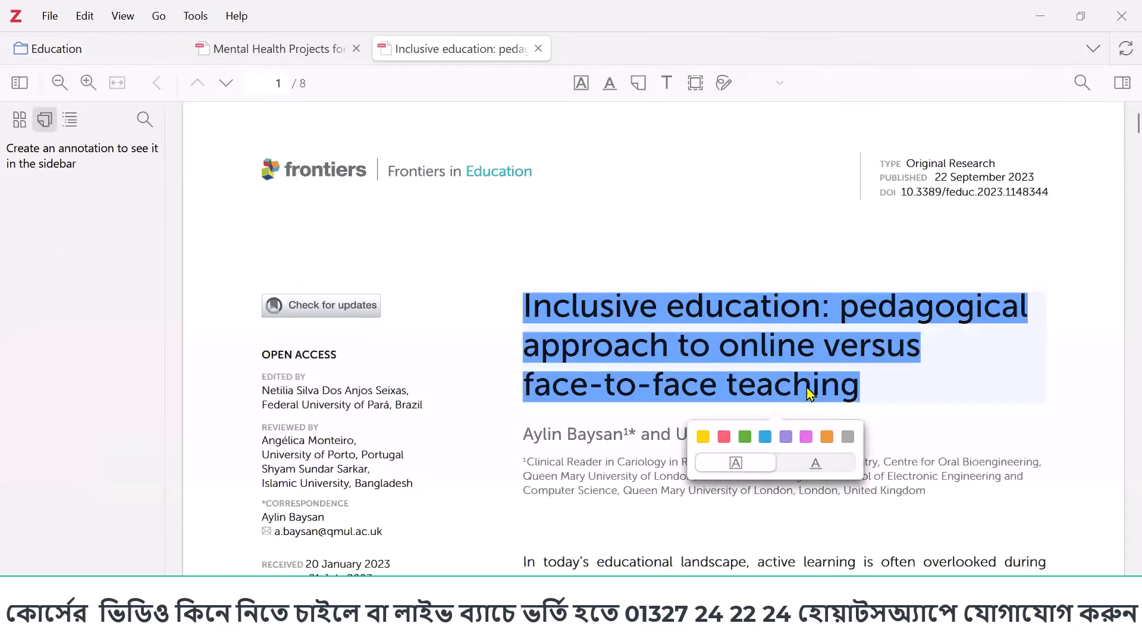
pyautogui.rightClick(810, 390)
pyautogui.click(876, 107)
# - Search ResearchRabbit's Add a paper box for the pasted Inclusive education title across All Subject Areas
pyautogui.hotkey('alt', 'Tab')
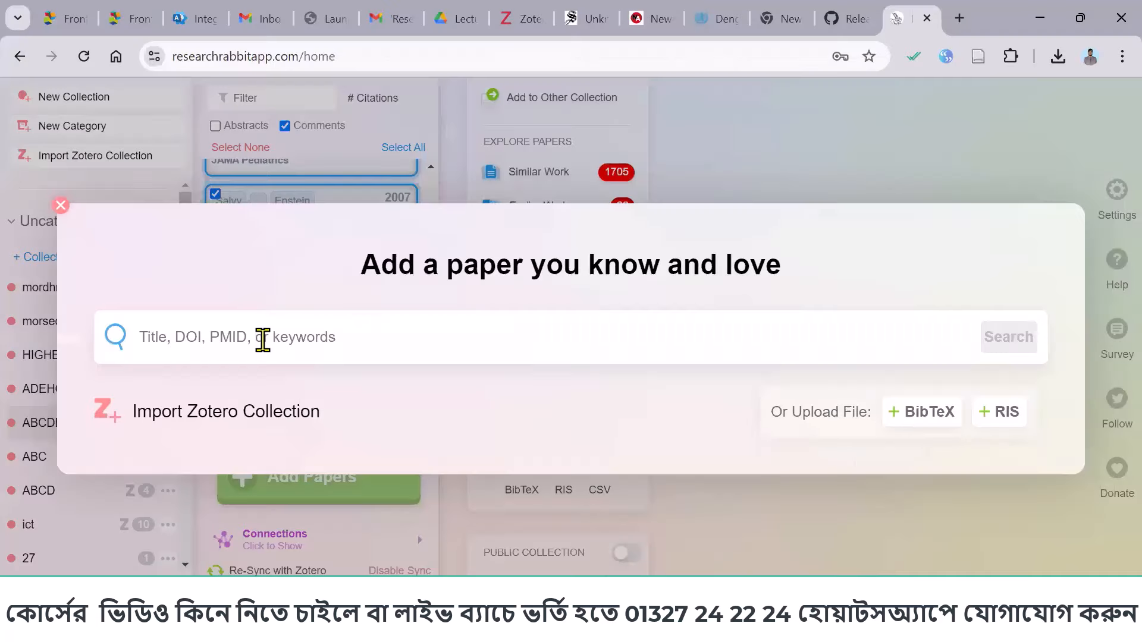
pyautogui.hotkey('ctrl', 'v')
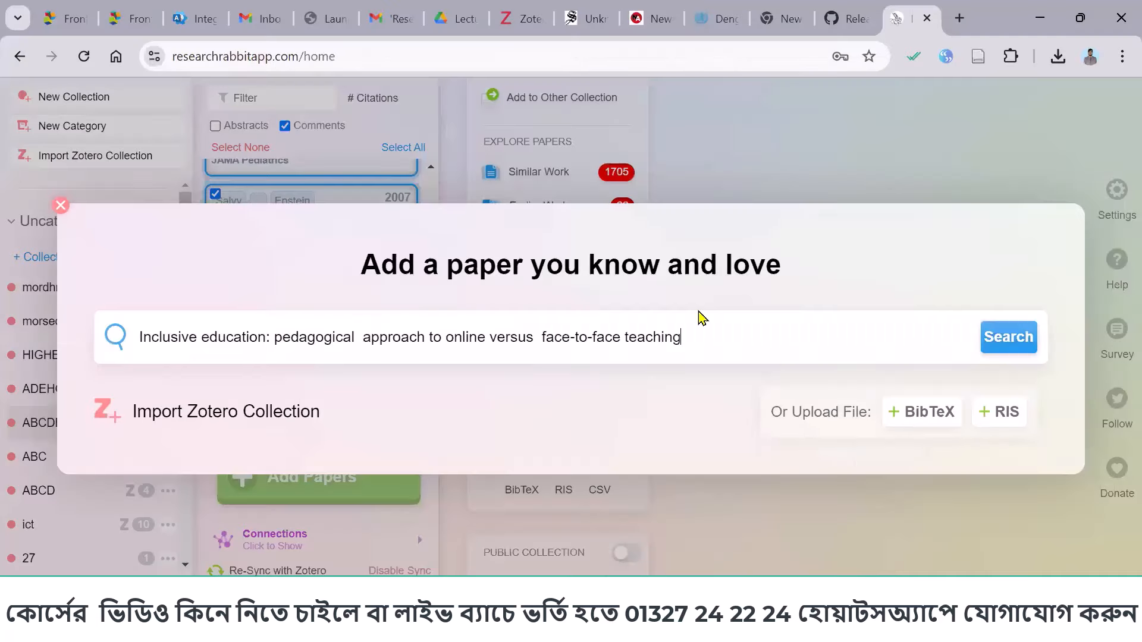
pyautogui.click(1009, 337)
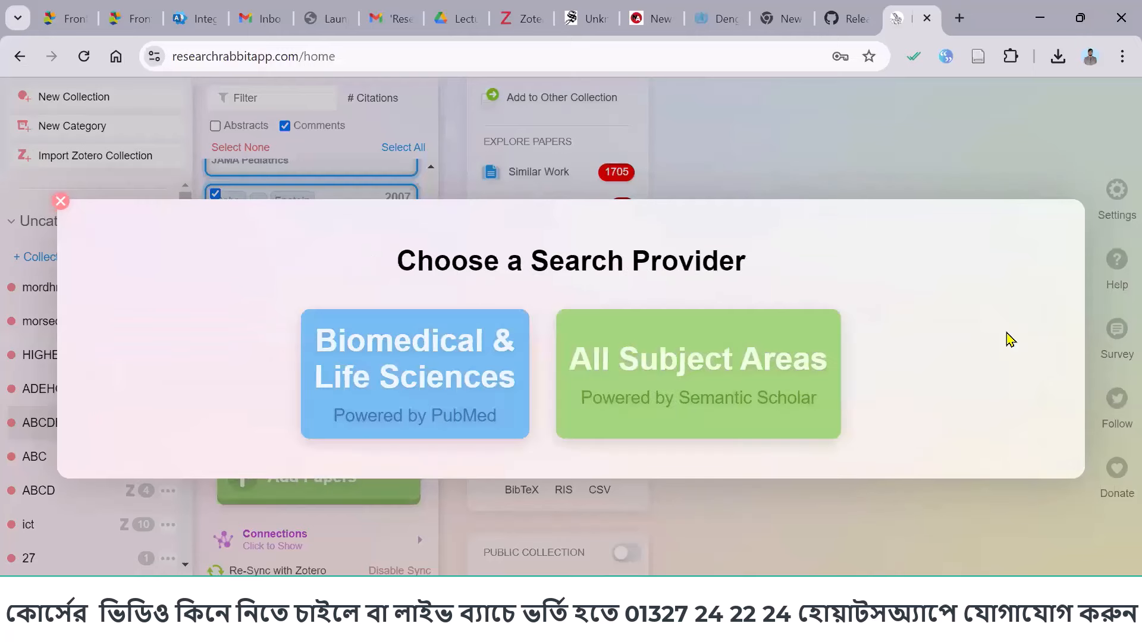
pyautogui.click(618, 359)
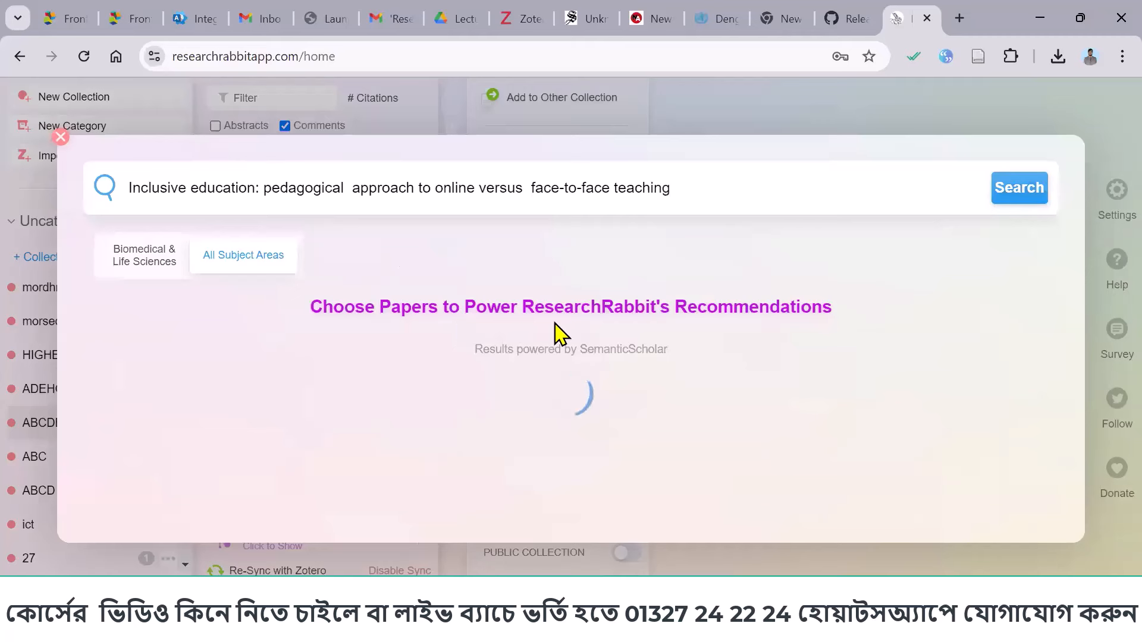
# - Add the found paper to the ABCDE collection and close the search dialog
pyautogui.scroll(-5, 559, 335)
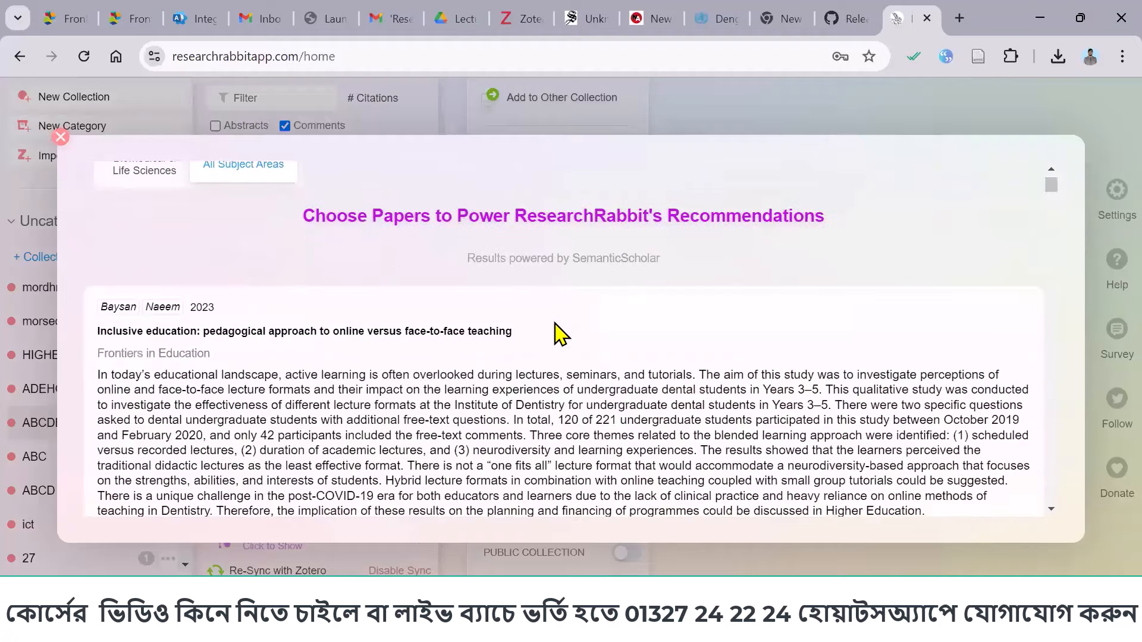
pyautogui.scroll(6, 559, 334)
pyautogui.scroll(-2, 470, 359)
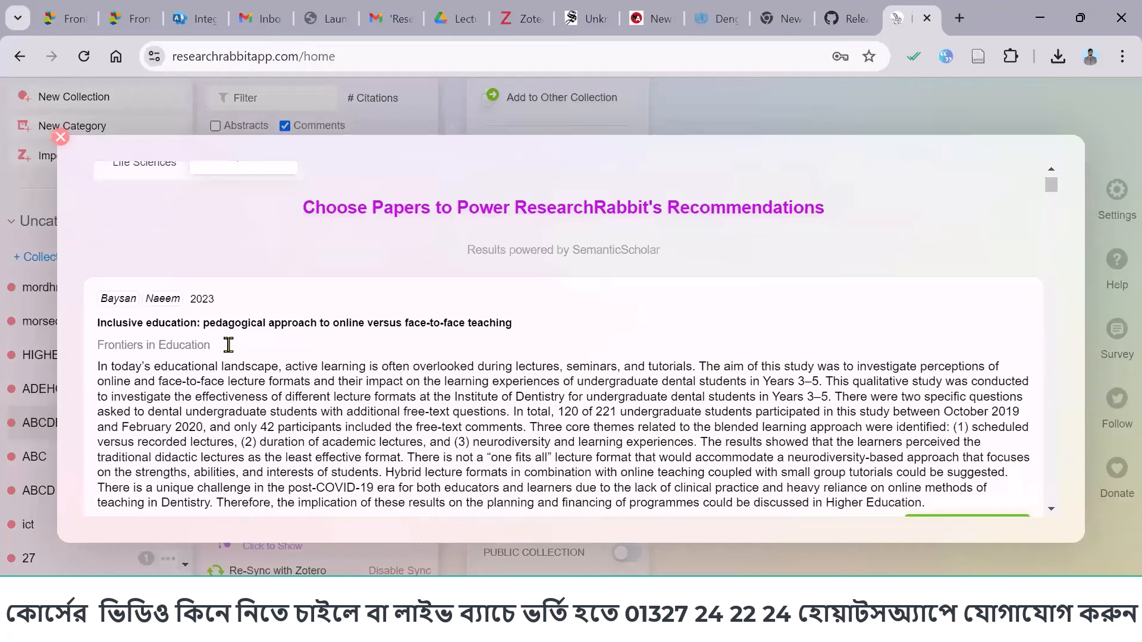
pyautogui.scroll(-1, 835, 389)
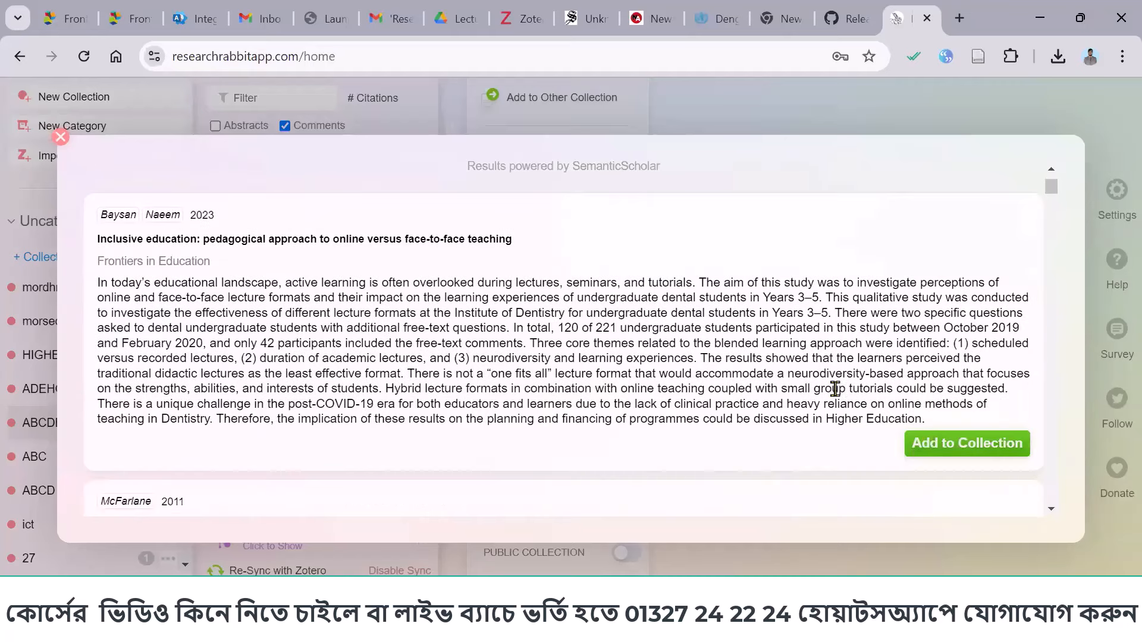
pyautogui.click(929, 446)
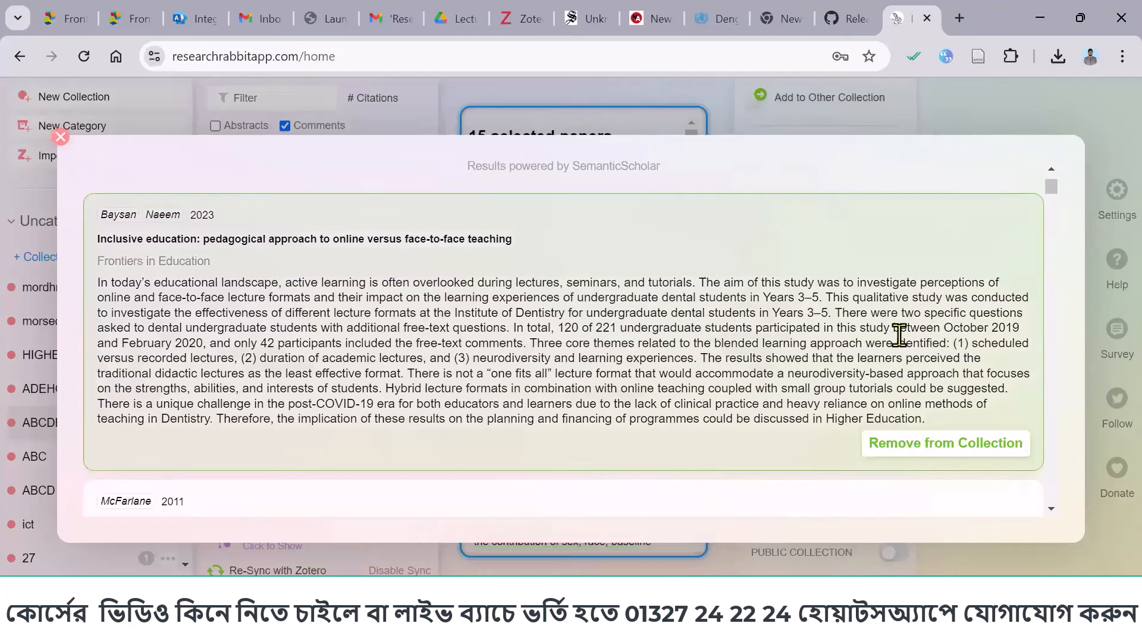
pyautogui.click(959, 128)
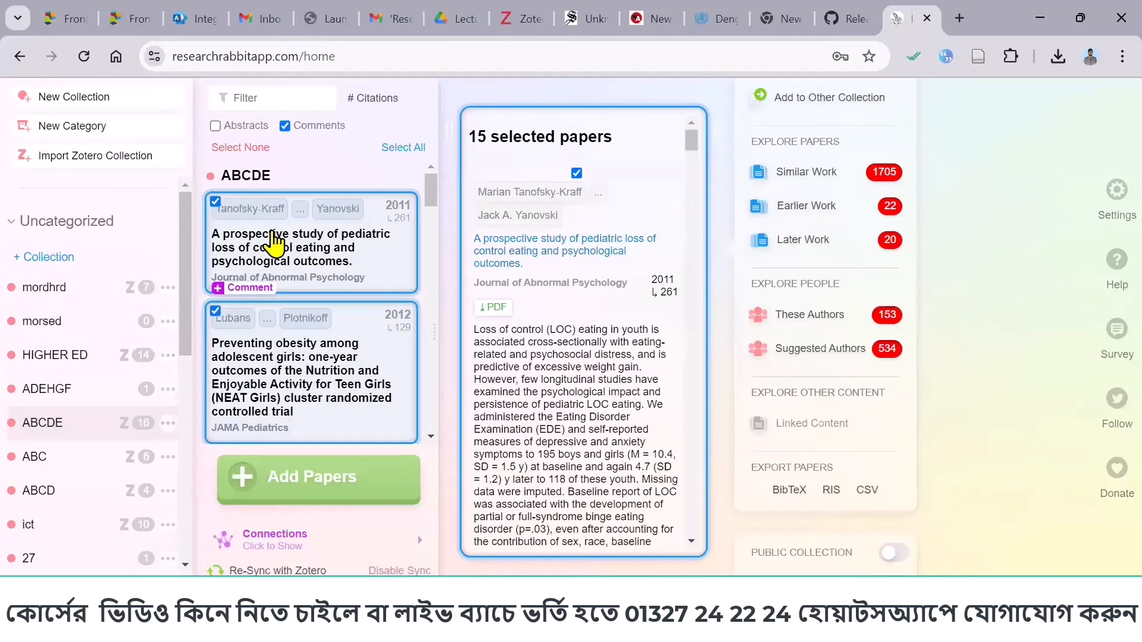
# - Select all papers in the collection except the pediatric eating study
pyautogui.click(294, 238)
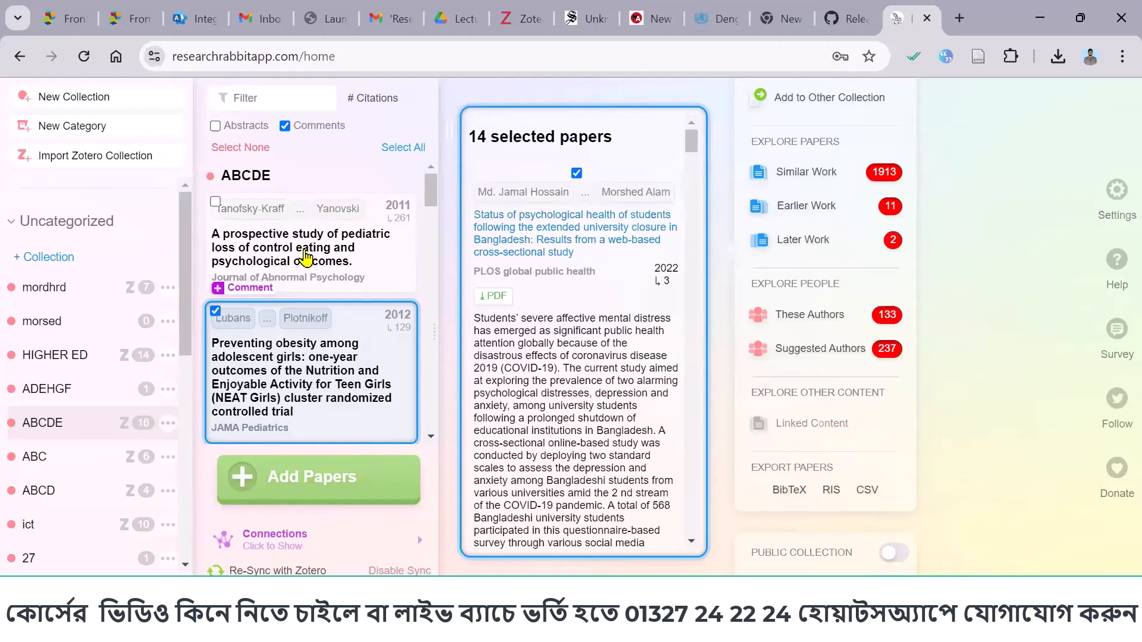
pyautogui.click(327, 248)
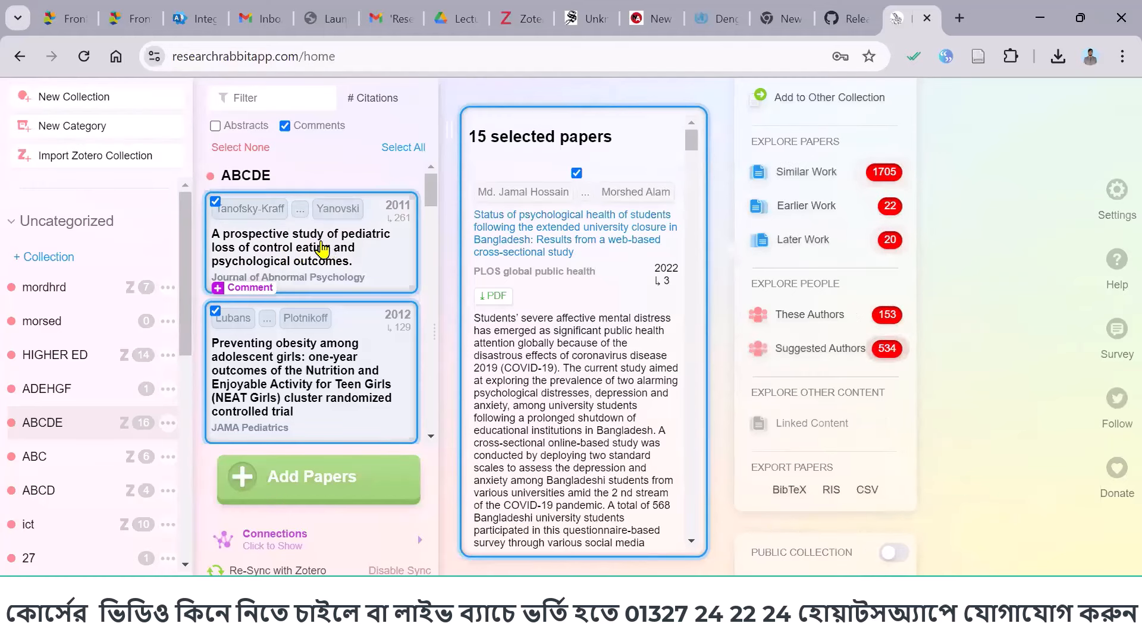
pyautogui.click(393, 147)
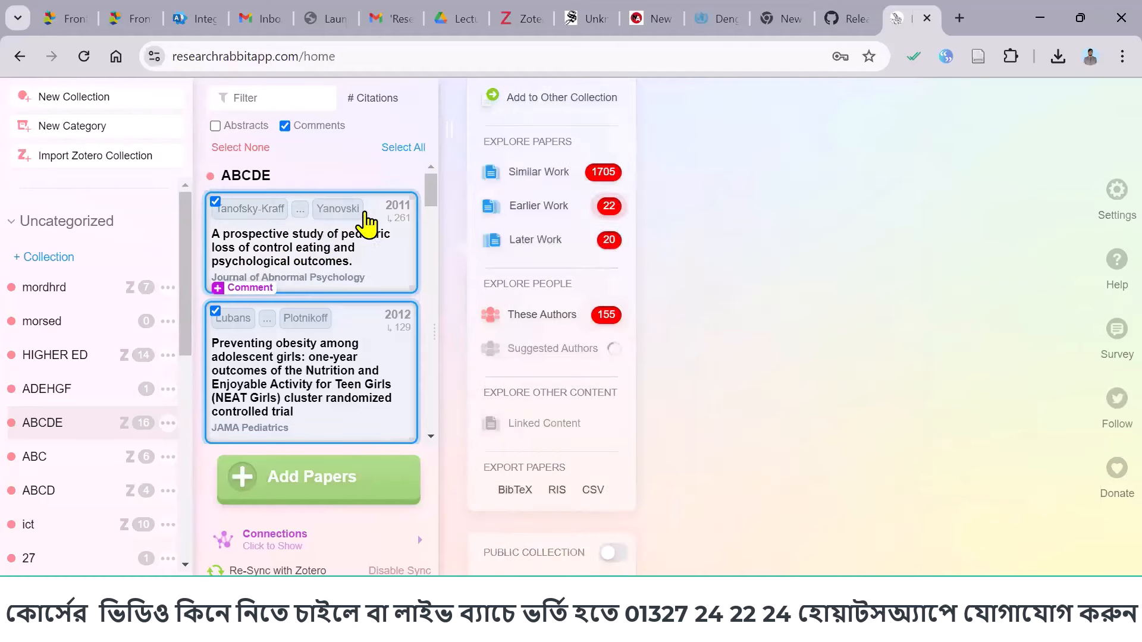
pyautogui.click(356, 256)
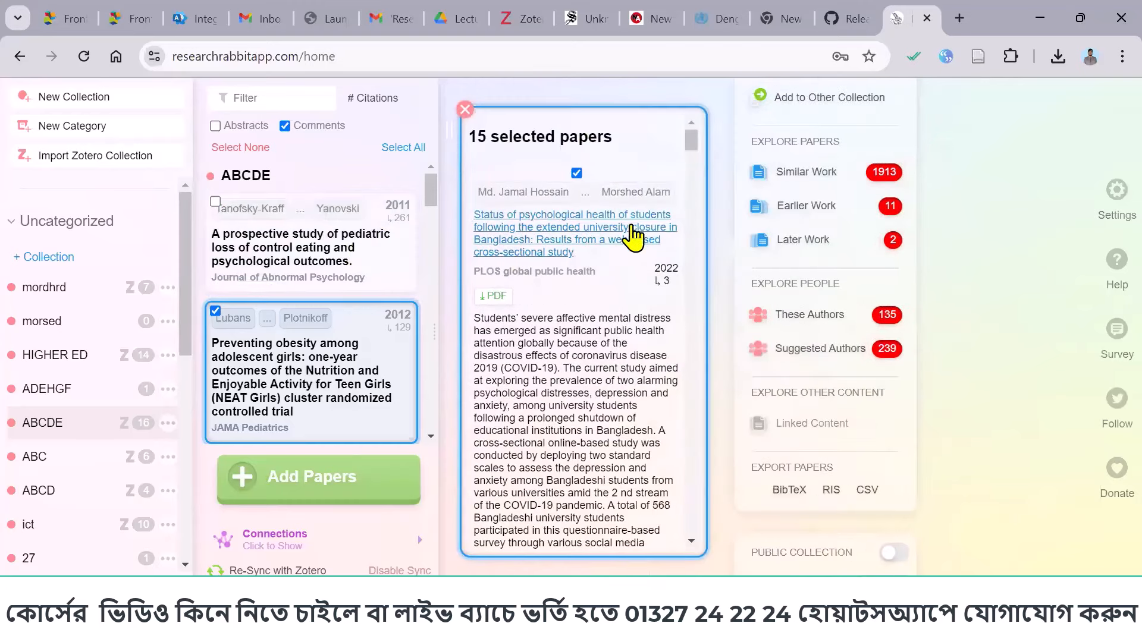
# - Try Similar Work and Later Work for the selection, then reload the ResearchRabbit page
pyautogui.scroll(-8, 613, 214)
pyautogui.scroll(-10, 616, 215)
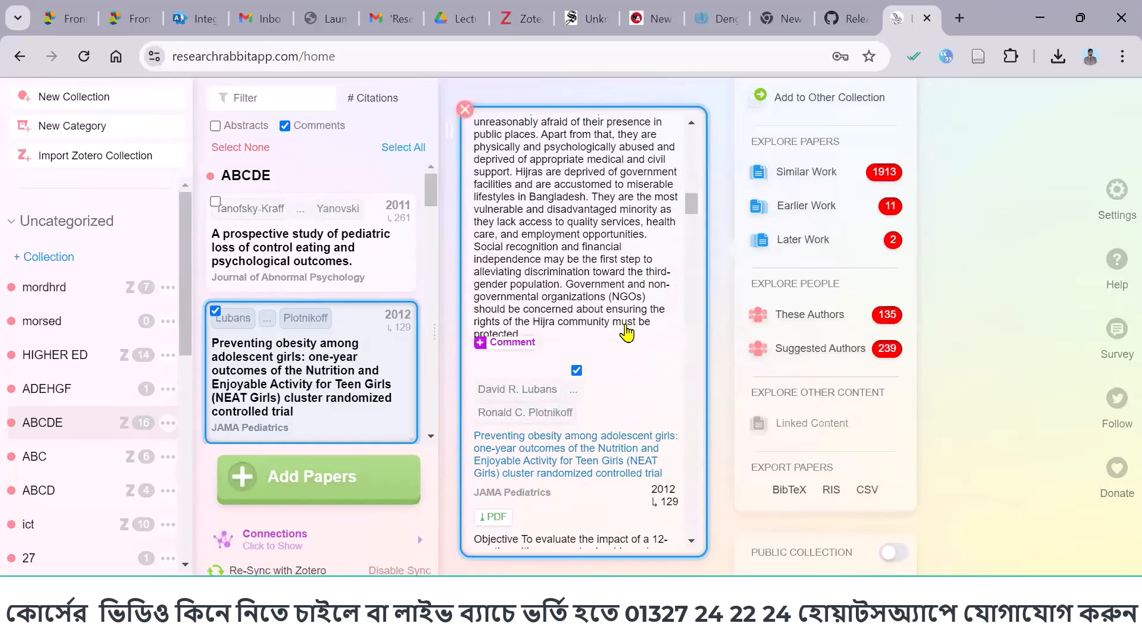
pyautogui.scroll(-3, 333, 381)
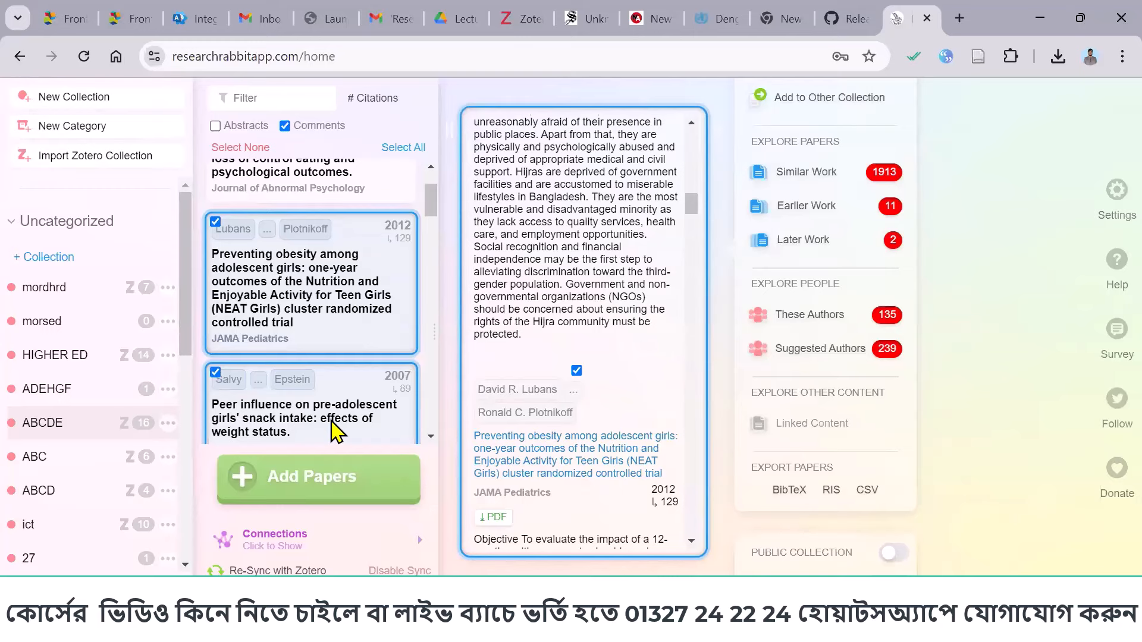
pyautogui.scroll(10, 627, 343)
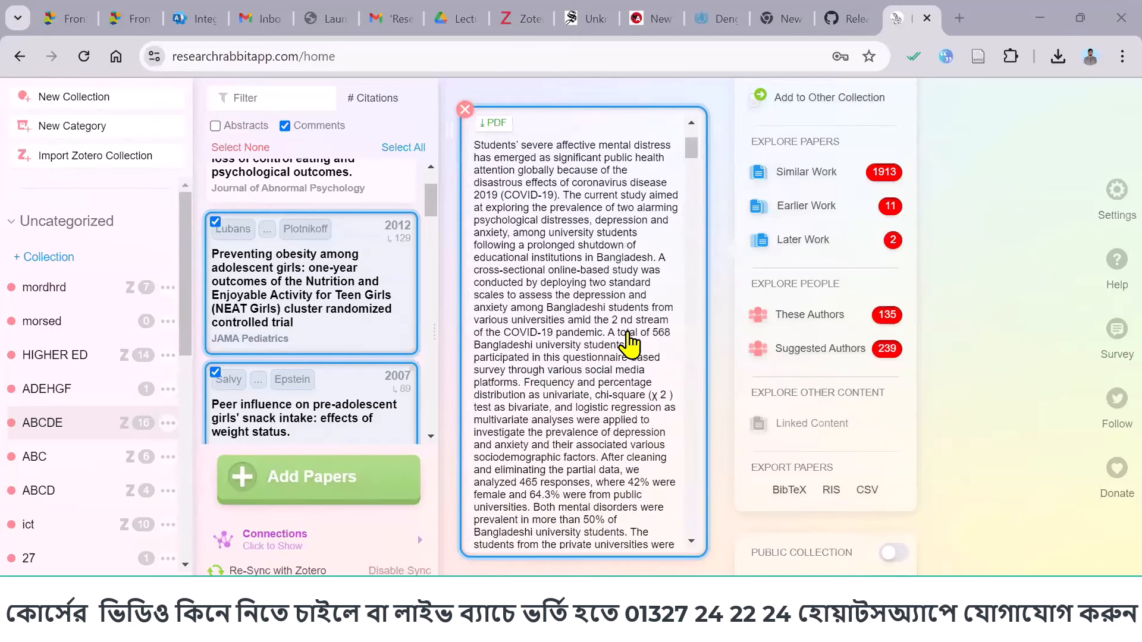
pyautogui.scroll(3, 627, 343)
pyautogui.click(797, 188)
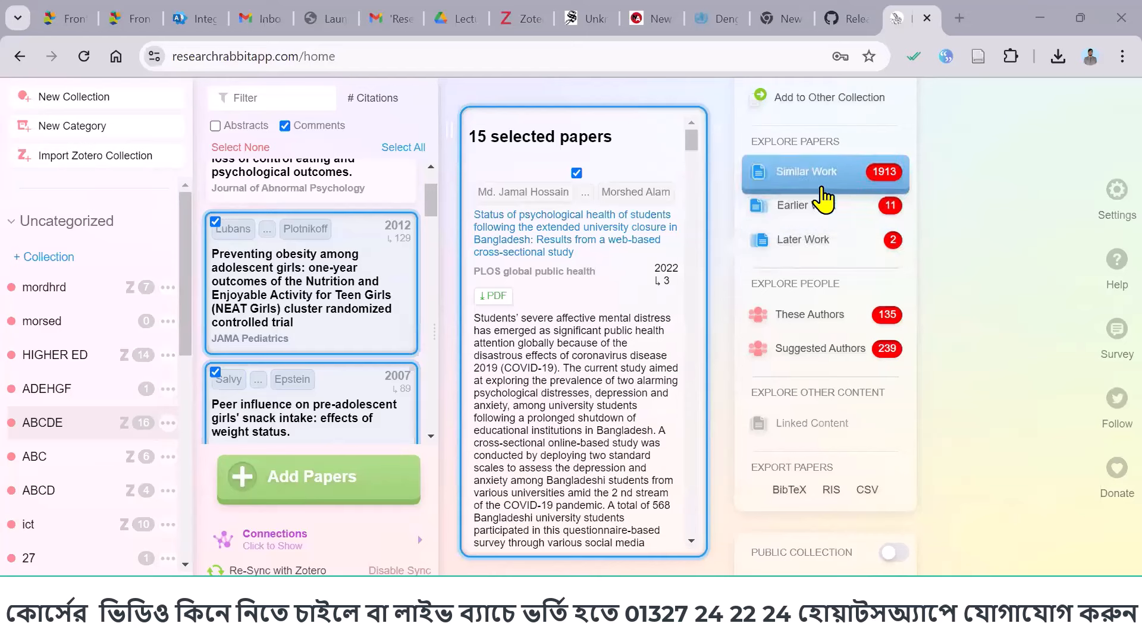
pyautogui.click(826, 241)
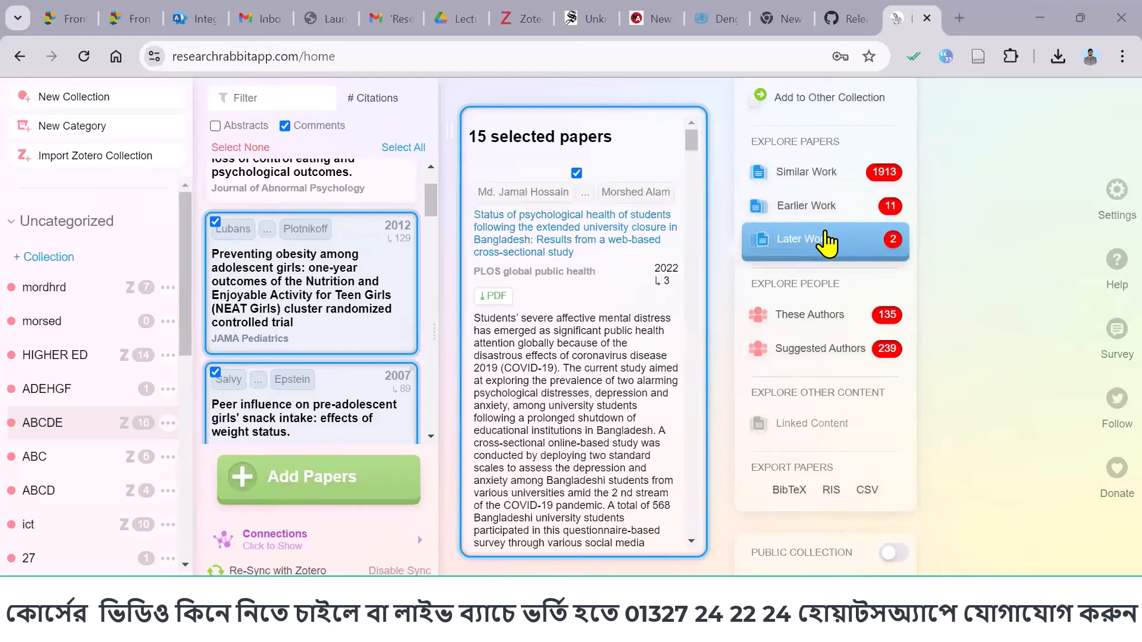
pyautogui.click(83, 56)
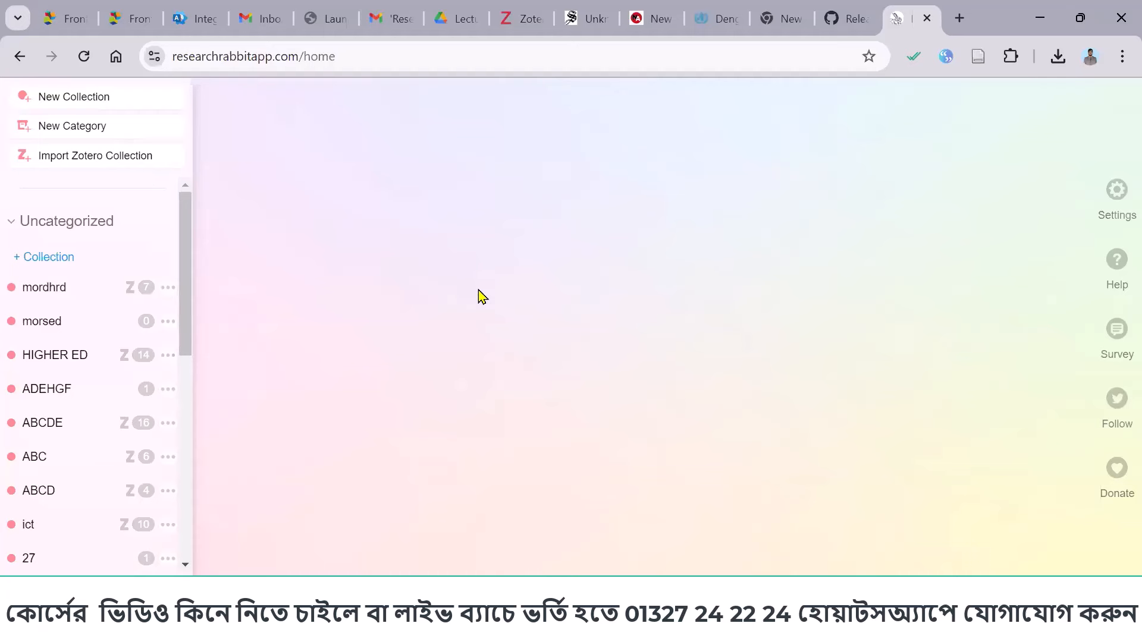
# - In mordhrd, tick Informal Urban Property Markets, list its 73 references and open the sort options
pyautogui.click(59, 286)
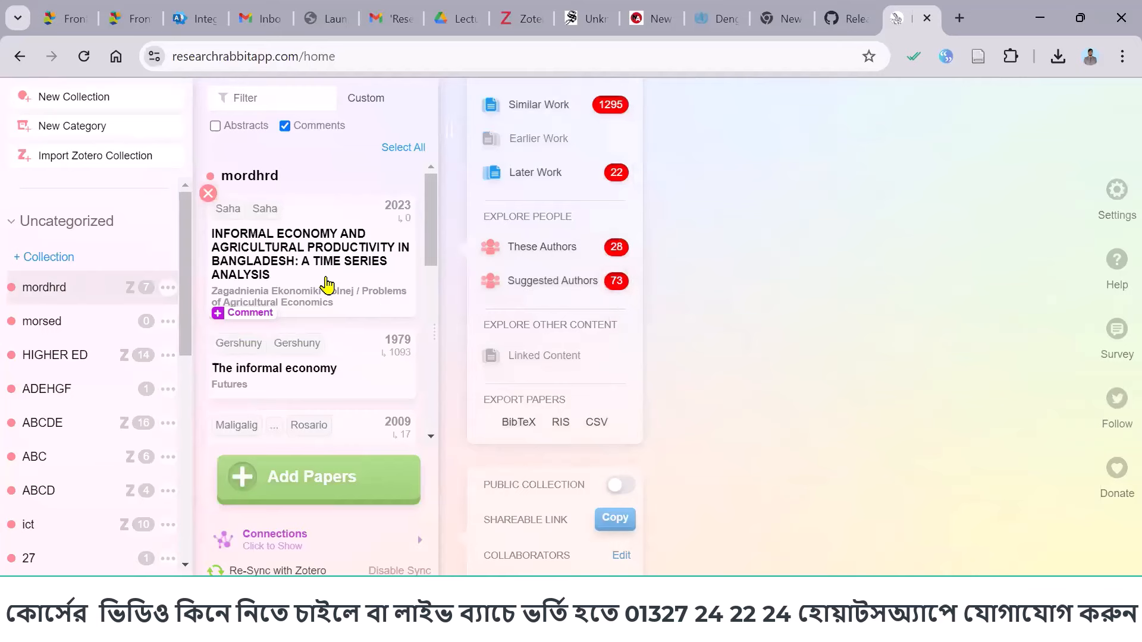
pyautogui.scroll(-5, 408, 302)
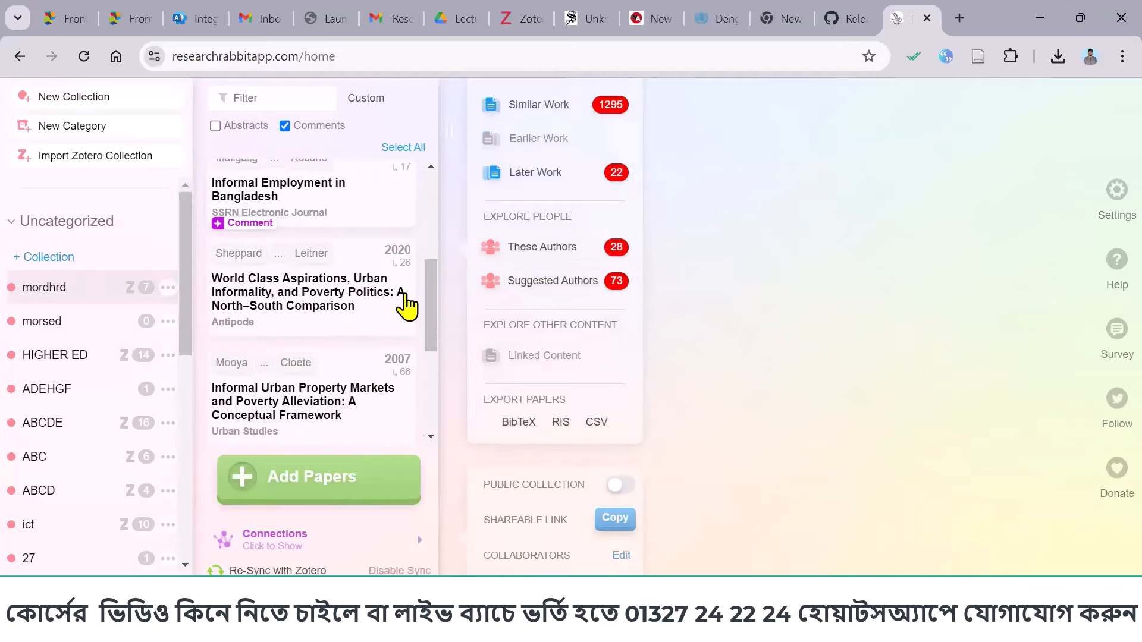
pyautogui.scroll(-3, 360, 372)
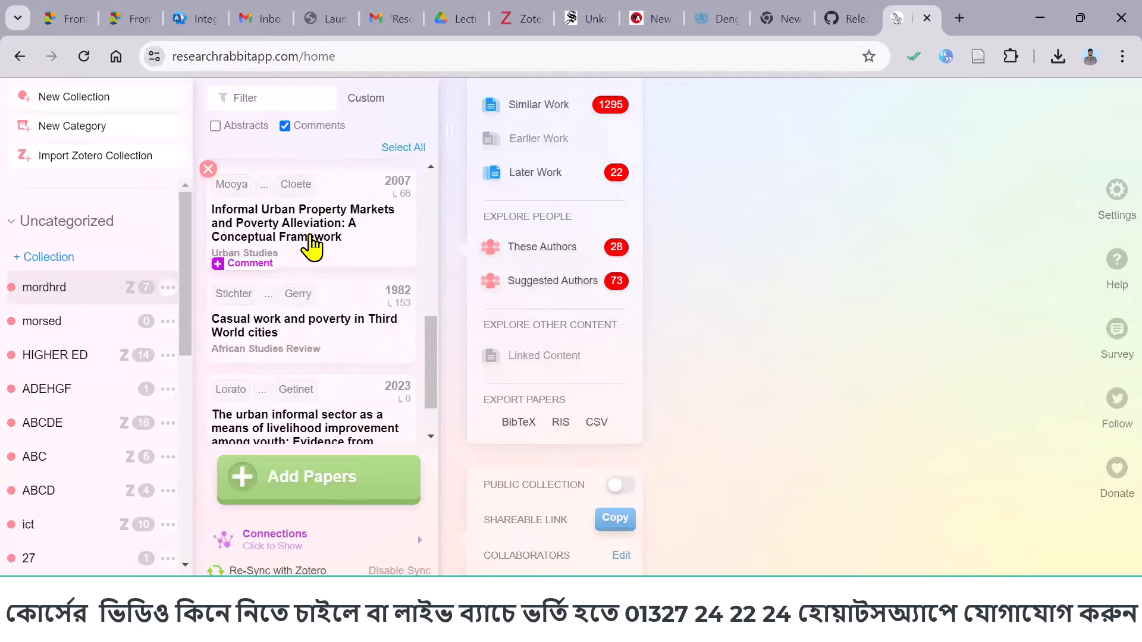
pyautogui.click(310, 244)
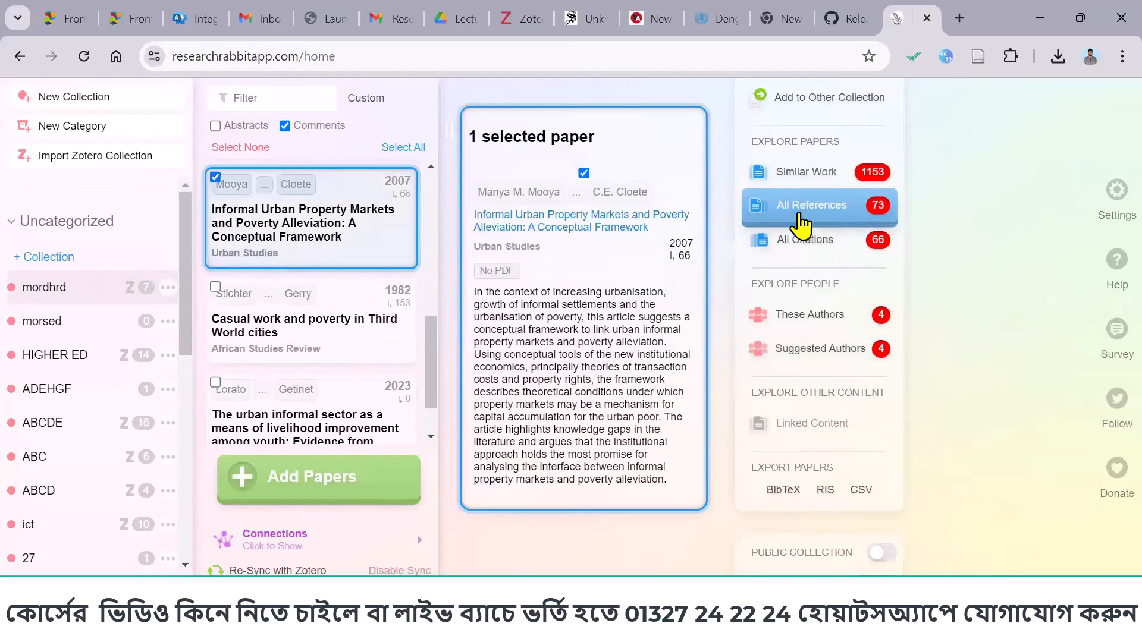
pyautogui.click(800, 222)
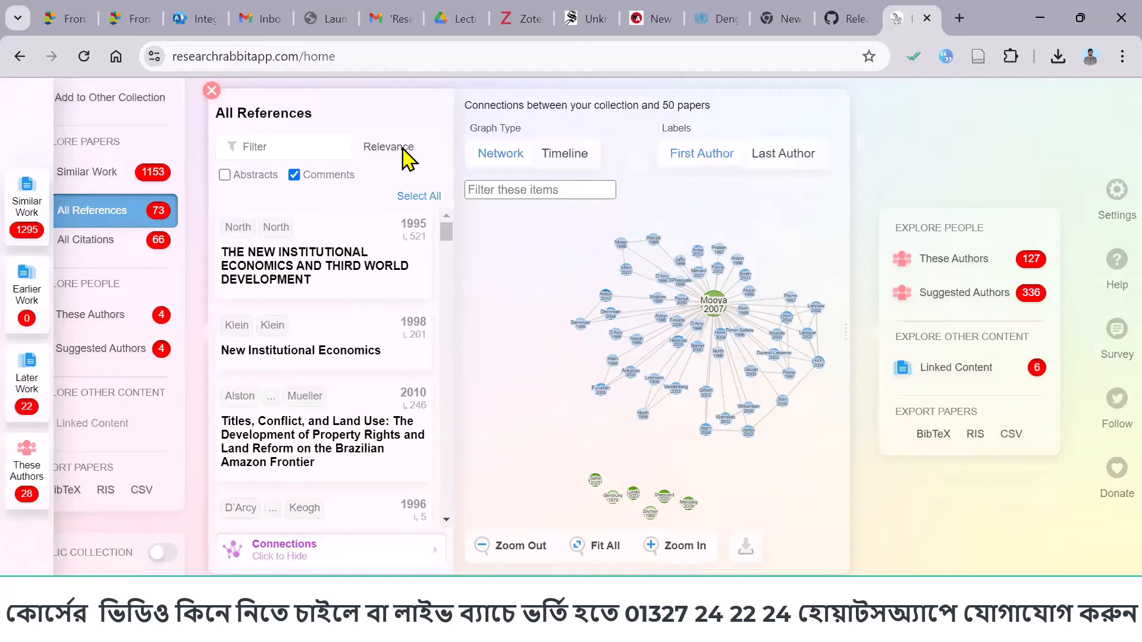
pyautogui.click(385, 144)
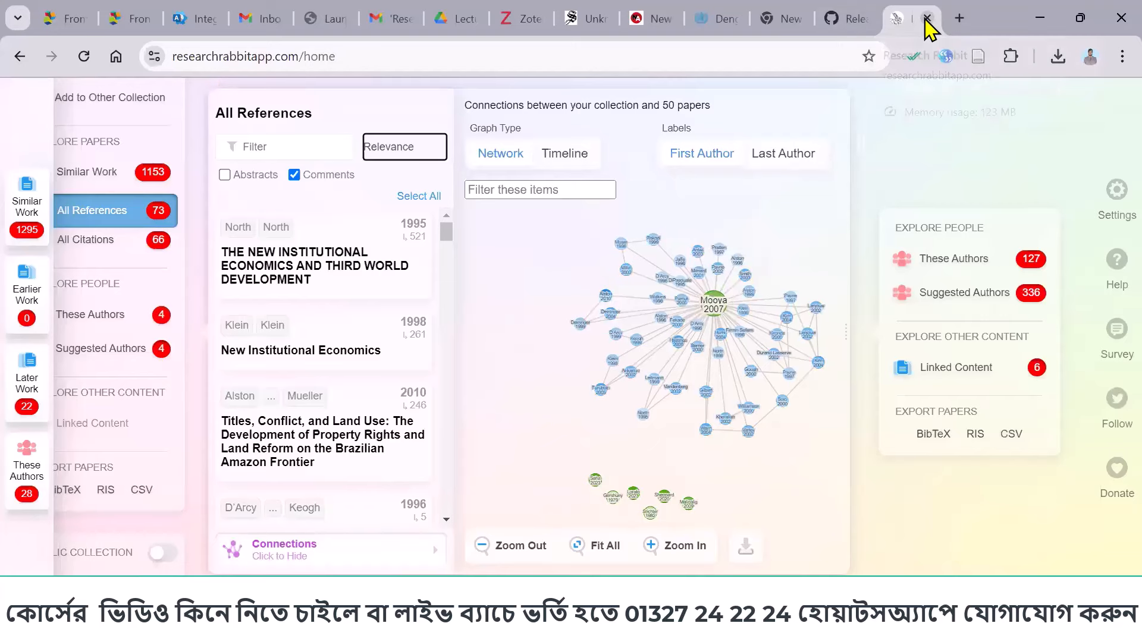
# - Close the ResearchRabbit, GitHub releases and empty browser tabs, and the Zotero Report window
pyautogui.click(927, 19)
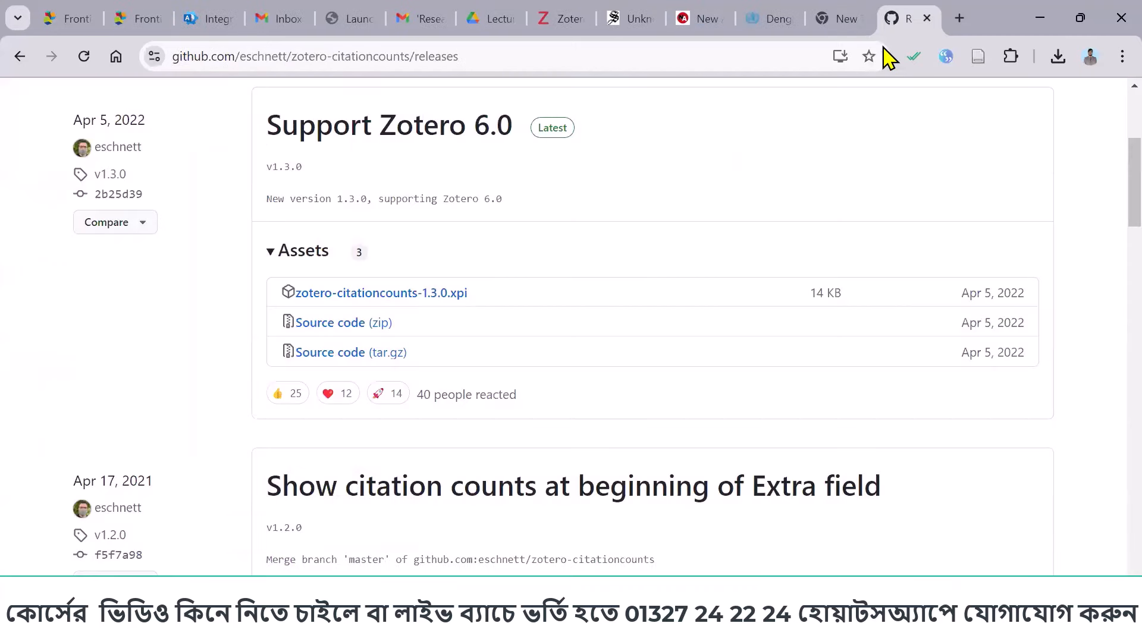
pyautogui.click(927, 19)
pyautogui.hotkey('ctrl', 'w')
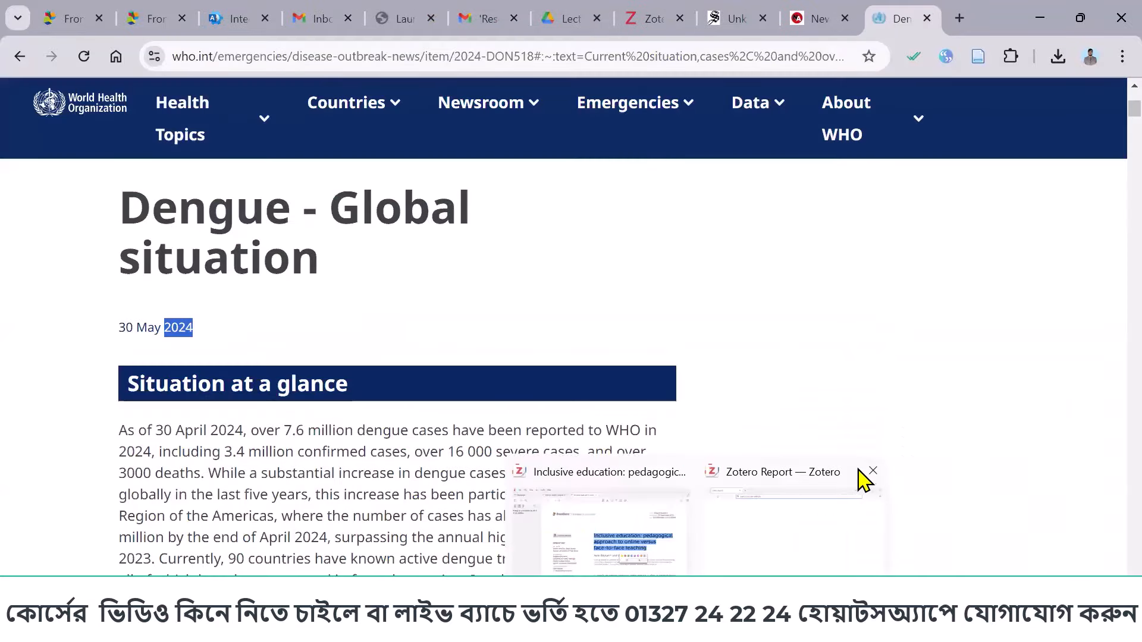
pyautogui.click(863, 478)
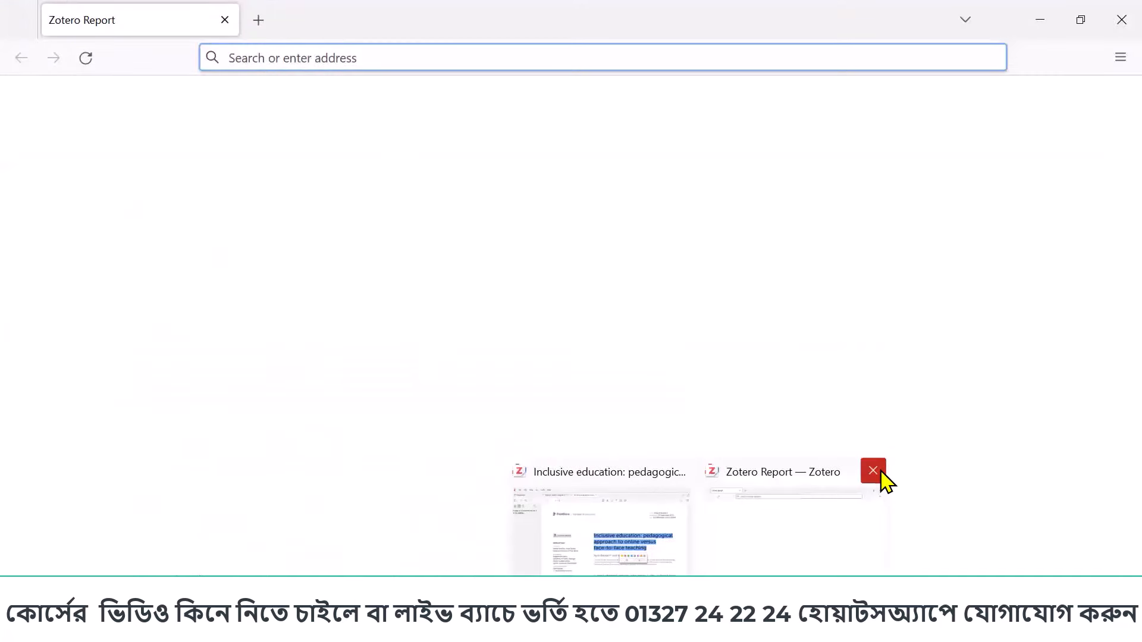
pyautogui.click(880, 475)
# - Close the Mental Health Projects and Inclusive education PDF tabs and select Reforming the police
pyautogui.click(773, 523)
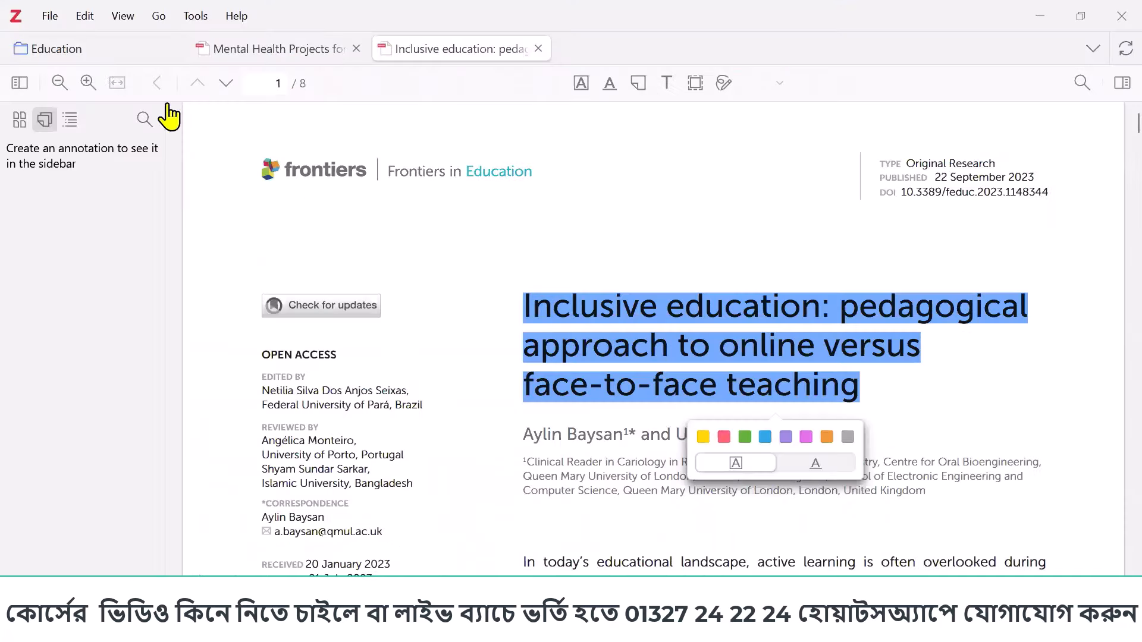
pyautogui.click(113, 52)
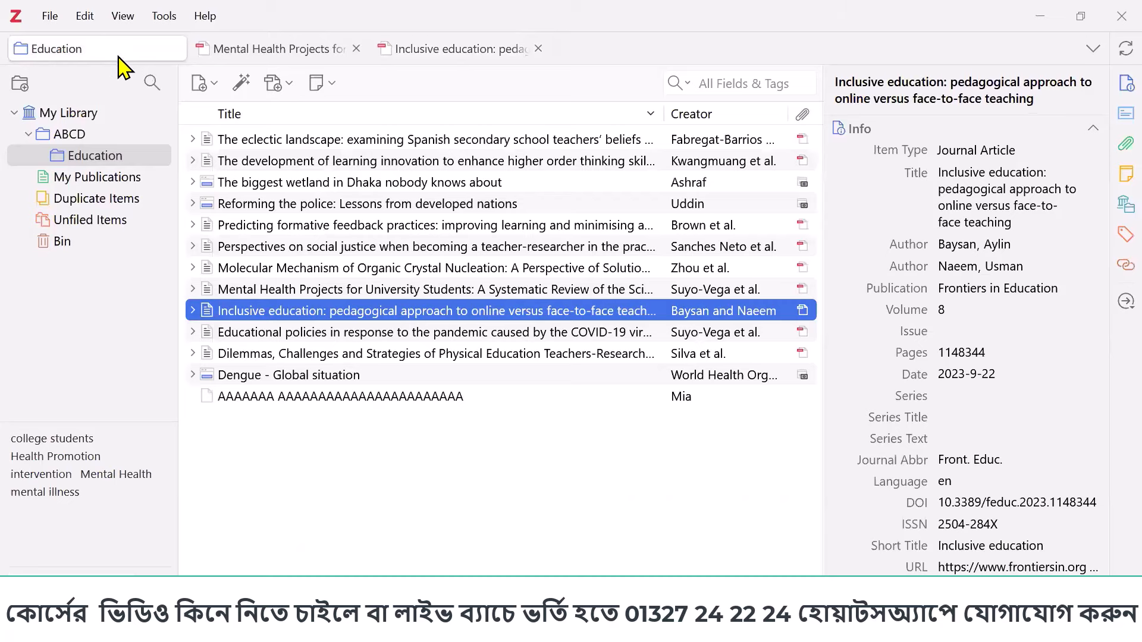
pyautogui.click(285, 51)
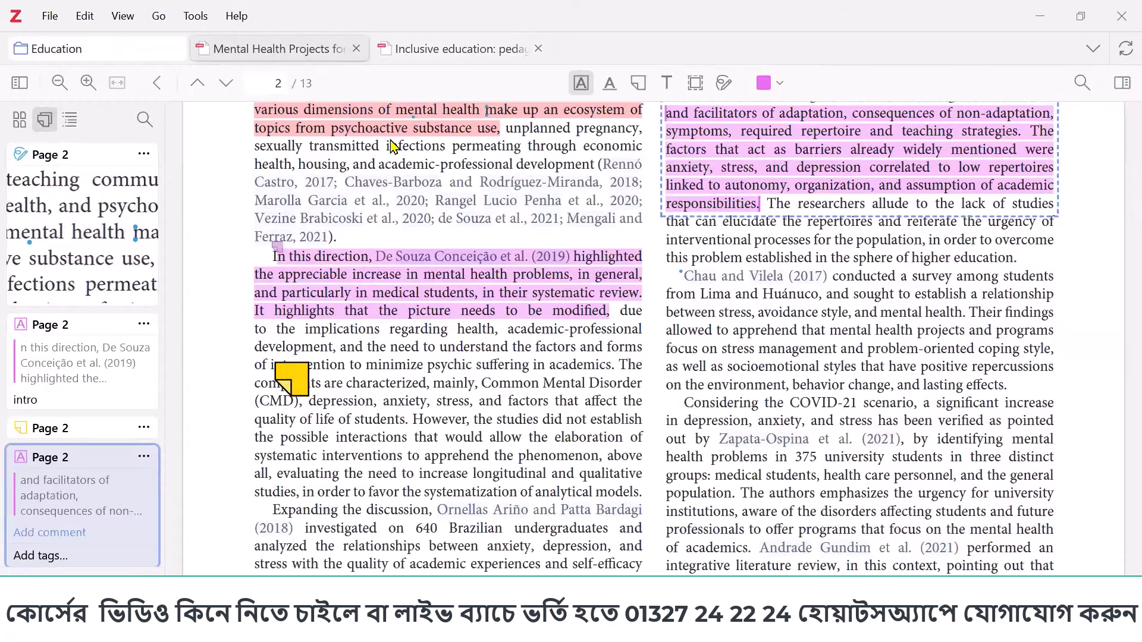
pyautogui.click(523, 56)
pyautogui.click(538, 50)
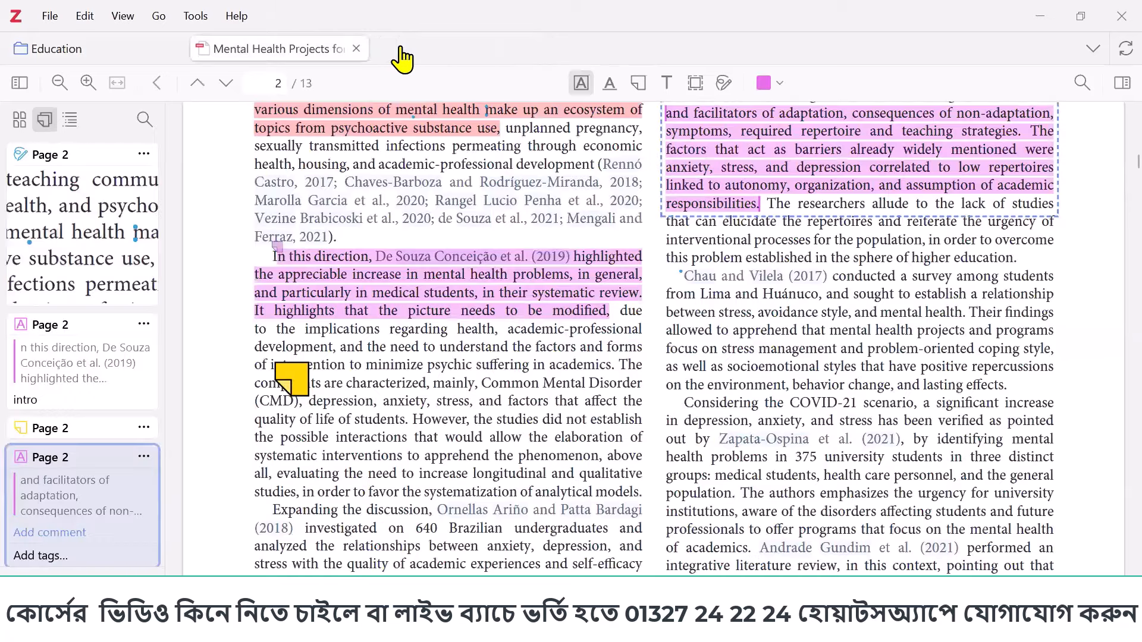
pyautogui.click(356, 50)
pyautogui.click(398, 210)
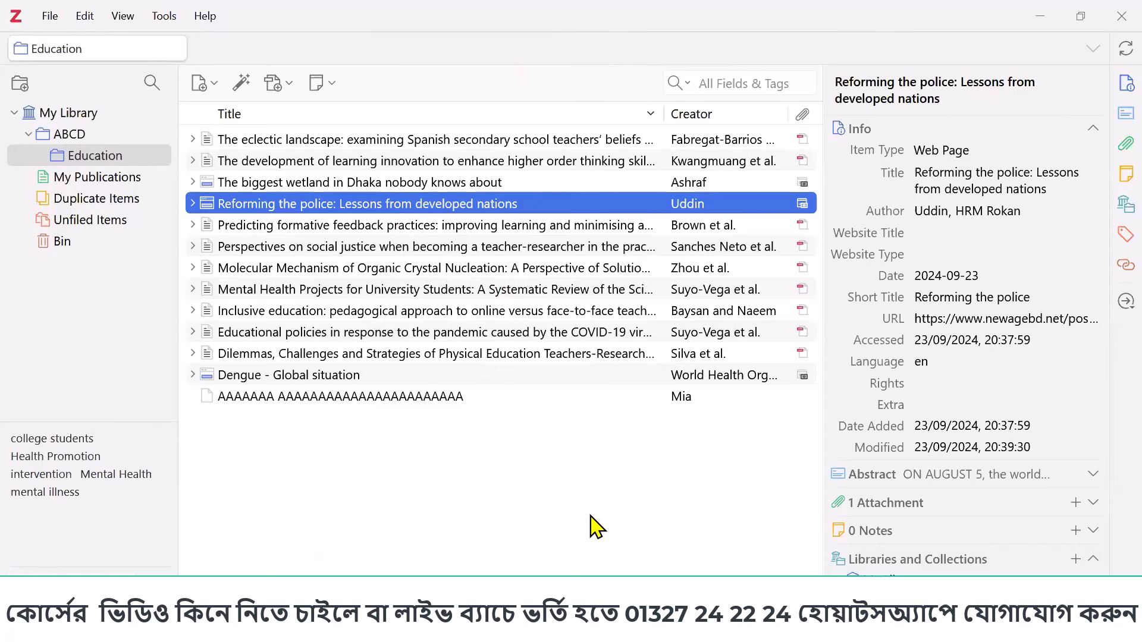
# - Show the Zotero ribbon tab in the blank Word document, then return to the Education library
pyautogui.moveTo(387, 631)
pyautogui.click(387, 523)
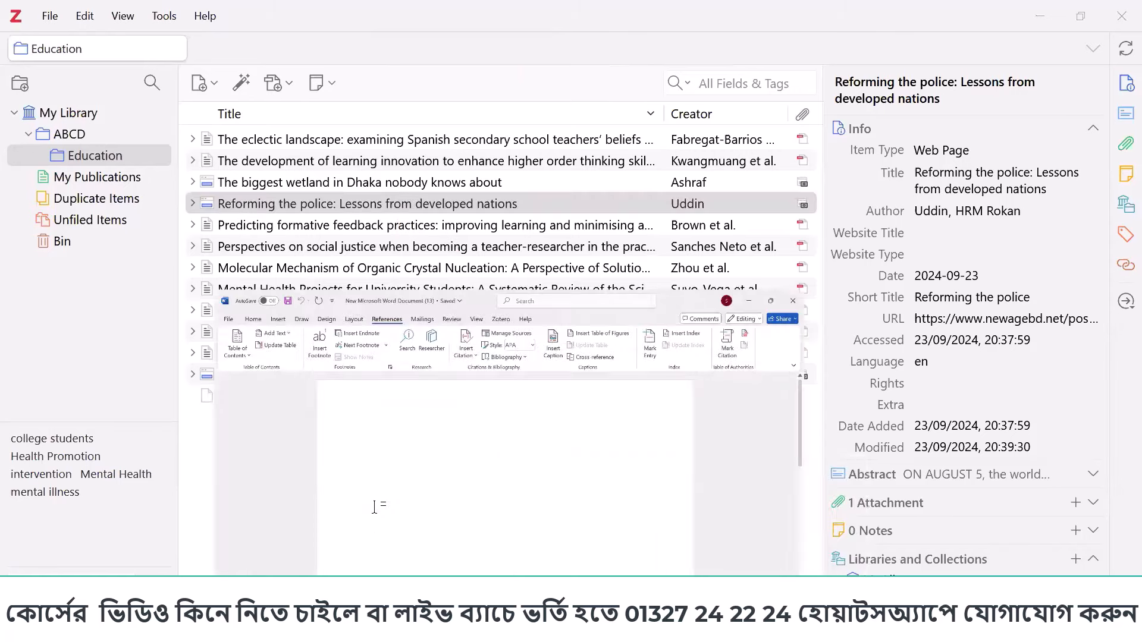
pyautogui.scroll(-8, 440, 311)
pyautogui.scroll(4, 441, 312)
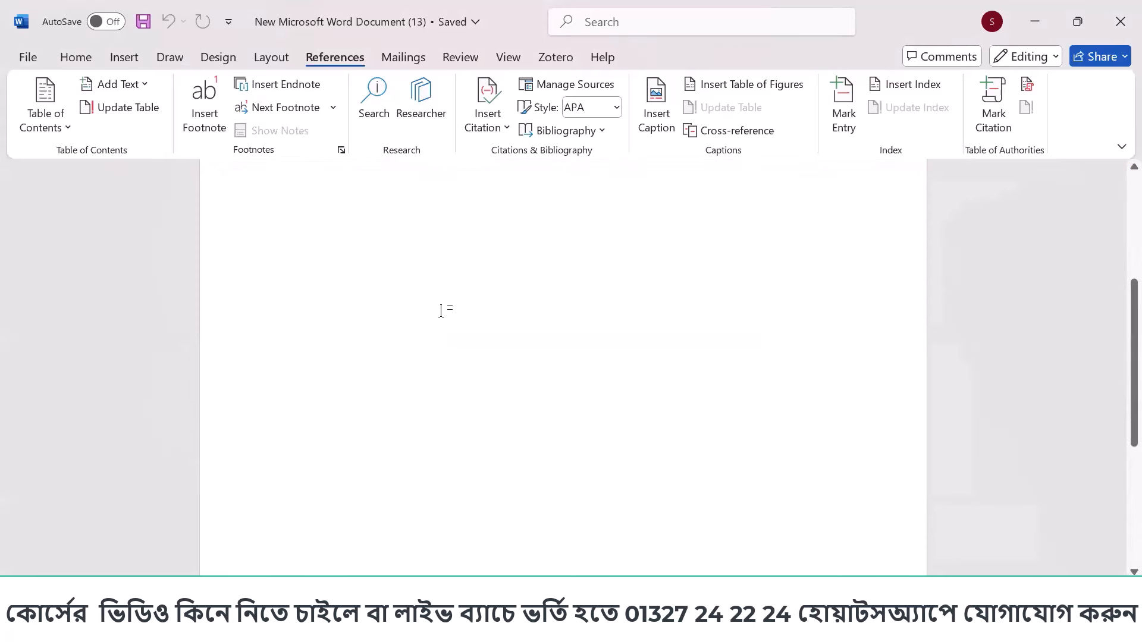
pyautogui.scroll(5, 441, 311)
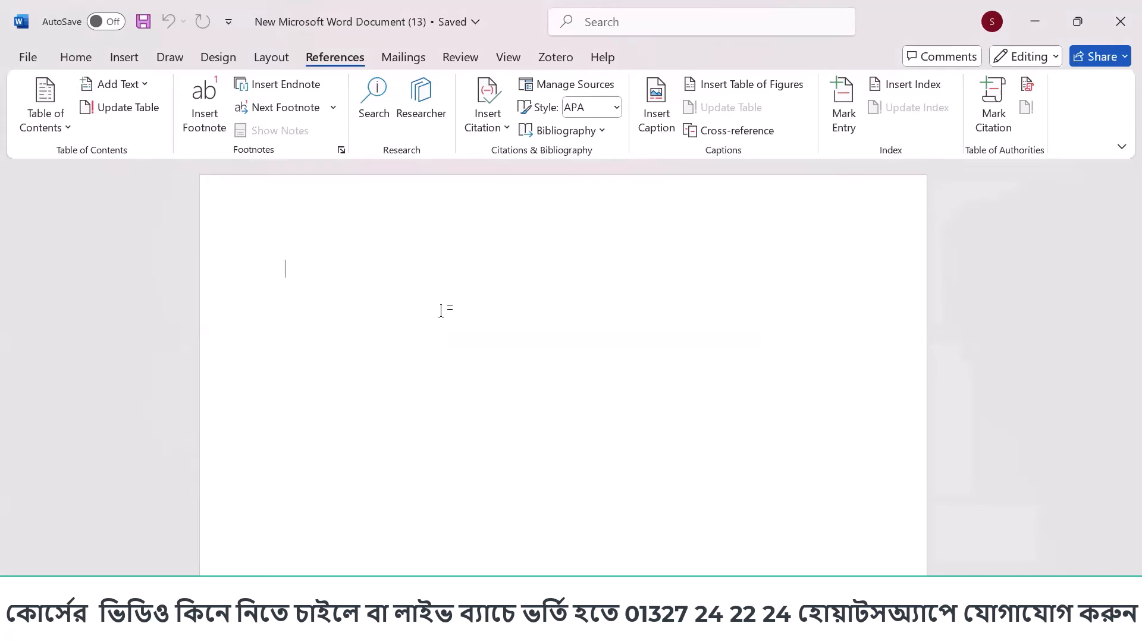
pyautogui.click(556, 66)
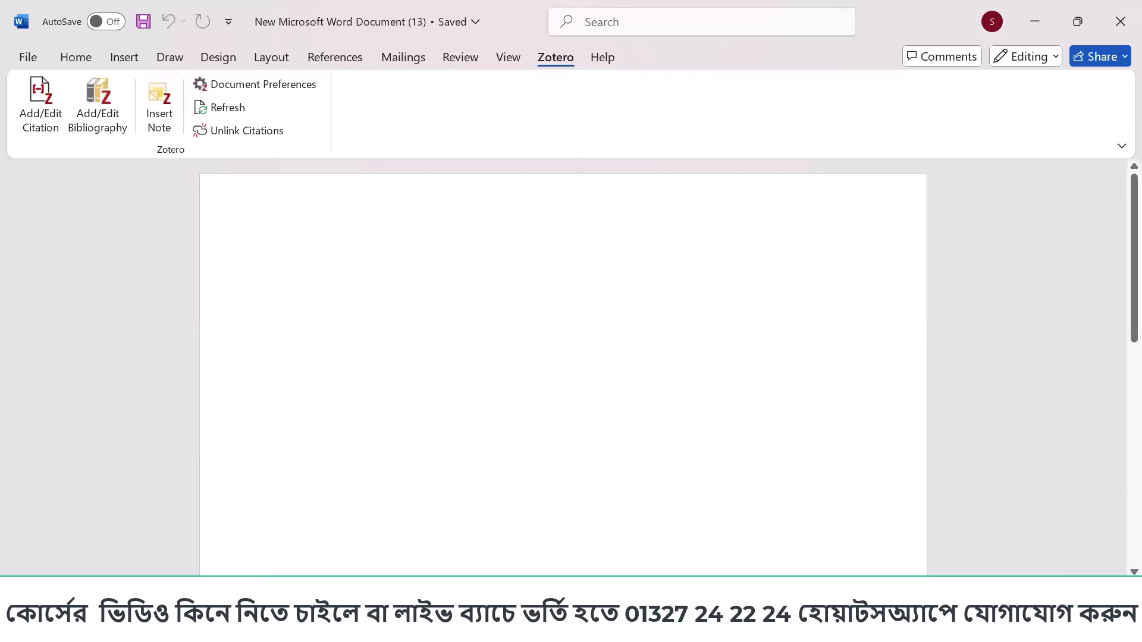
pyautogui.click(698, 622)
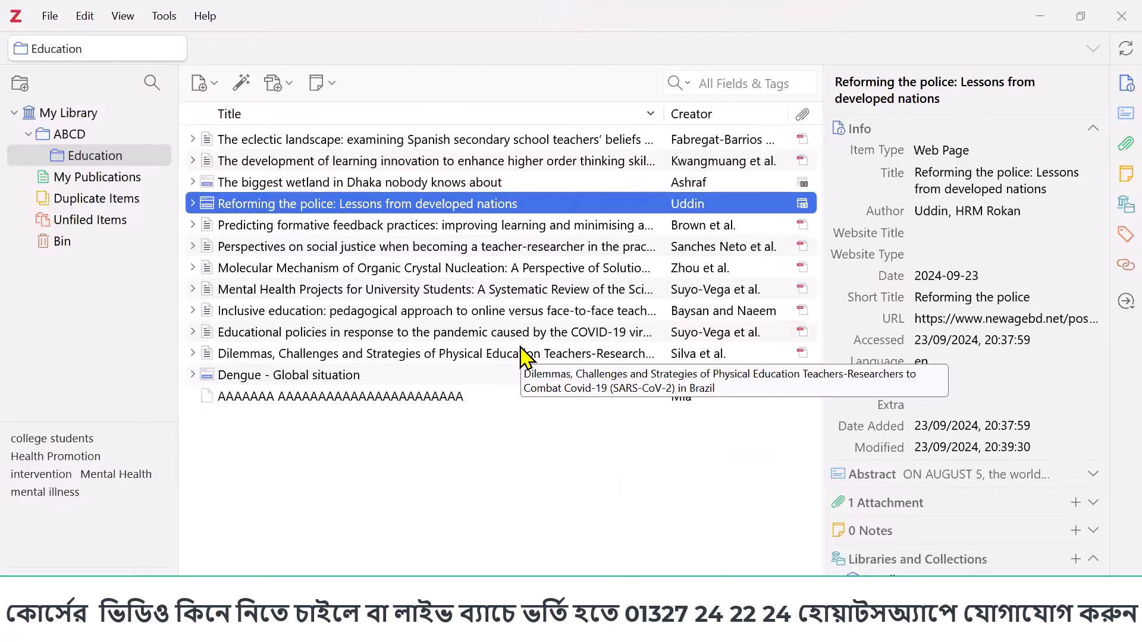
# - Browse Zotero's Tools menu without choosing anything, then bring the blank Word document back
pyautogui.click(163, 19)
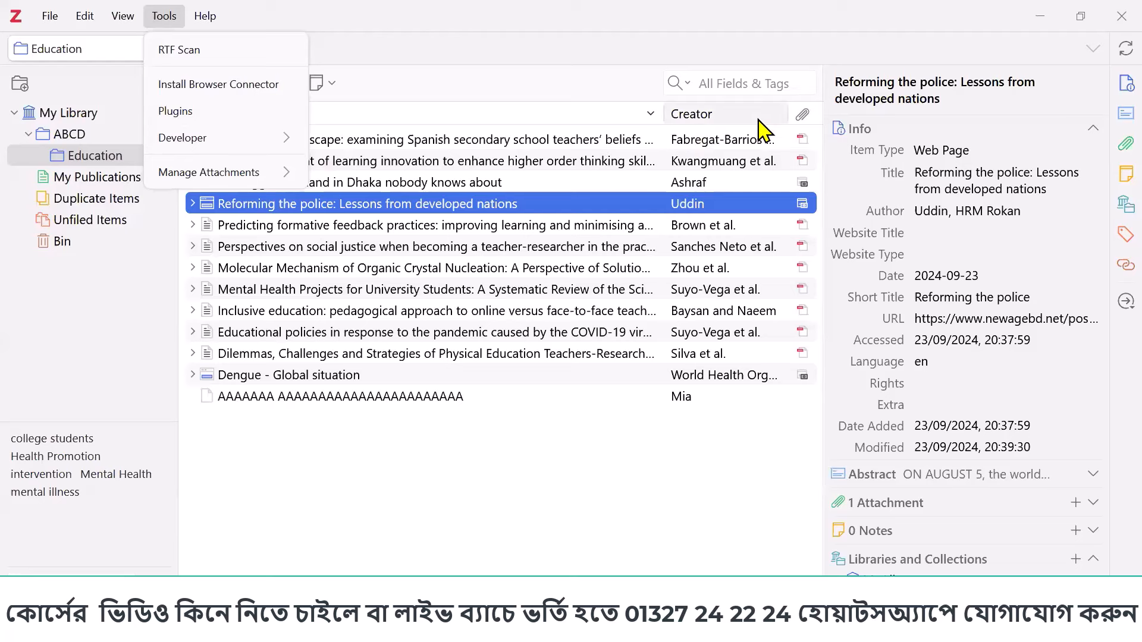
pyautogui.click(396, 53)
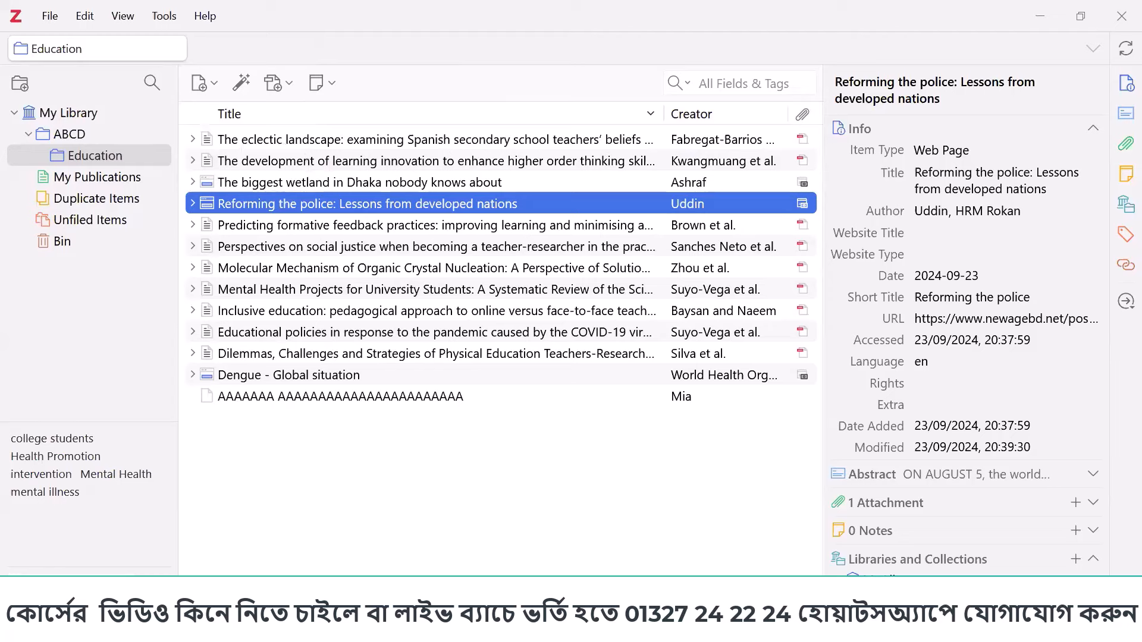
pyautogui.moveTo(580, 626)
pyautogui.click(452, 473)
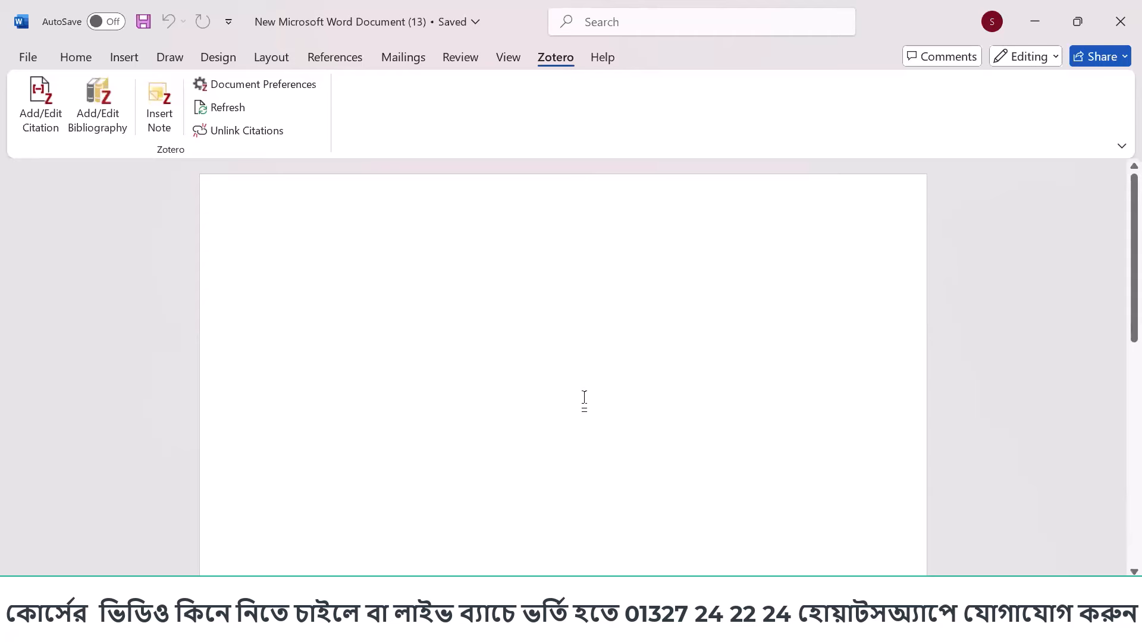
# - Open the Predicting formative feedback paper's PDF from the Zotero library
pyautogui.moveTo(698, 625)
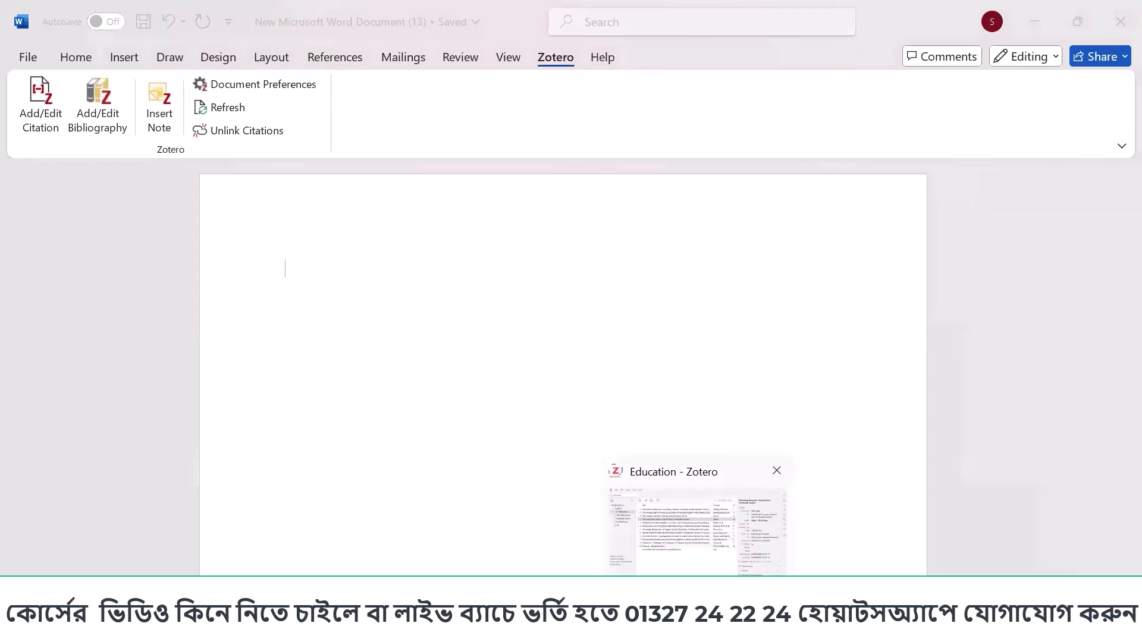
pyautogui.click(688, 519)
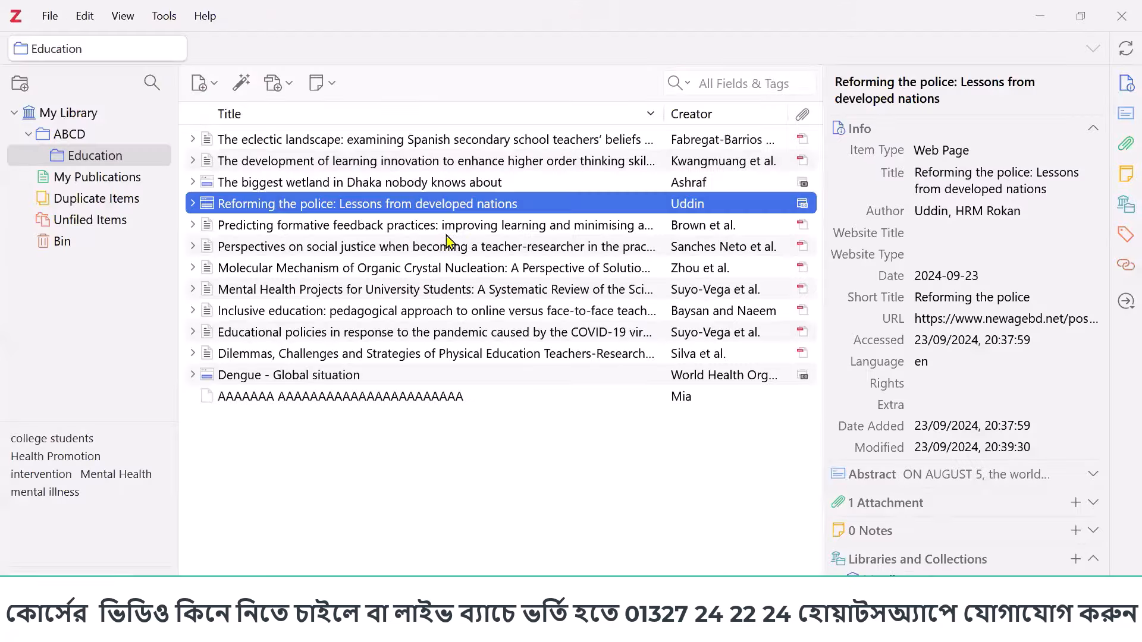
pyautogui.doubleClick(329, 234)
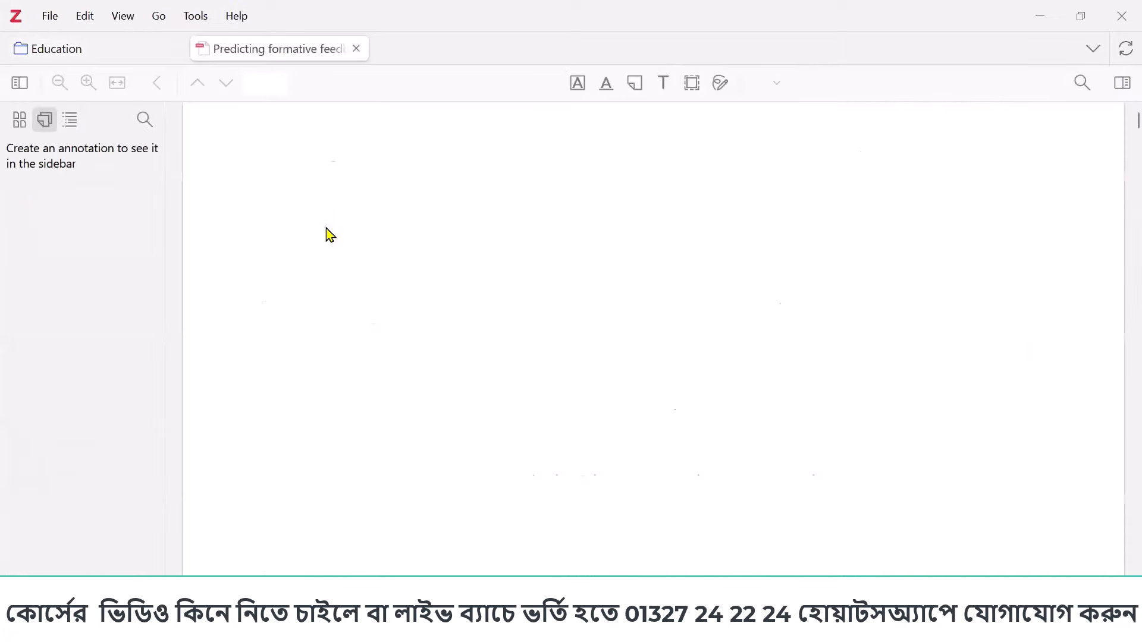
pyautogui.scroll(-5, 604, 267)
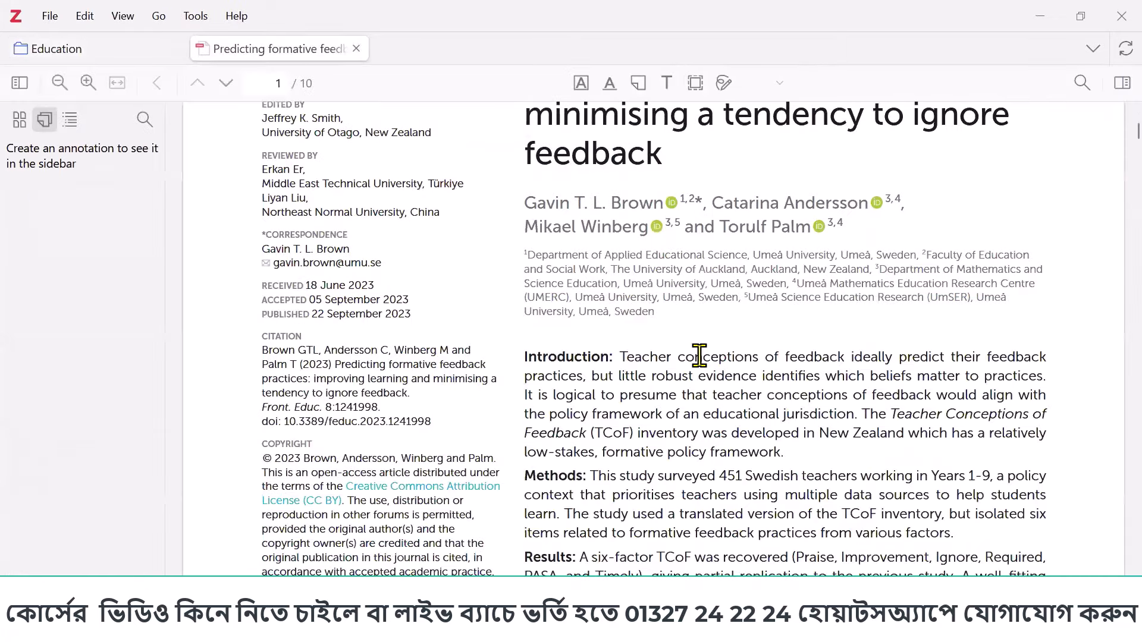
pyautogui.scroll(-5, 699, 357)
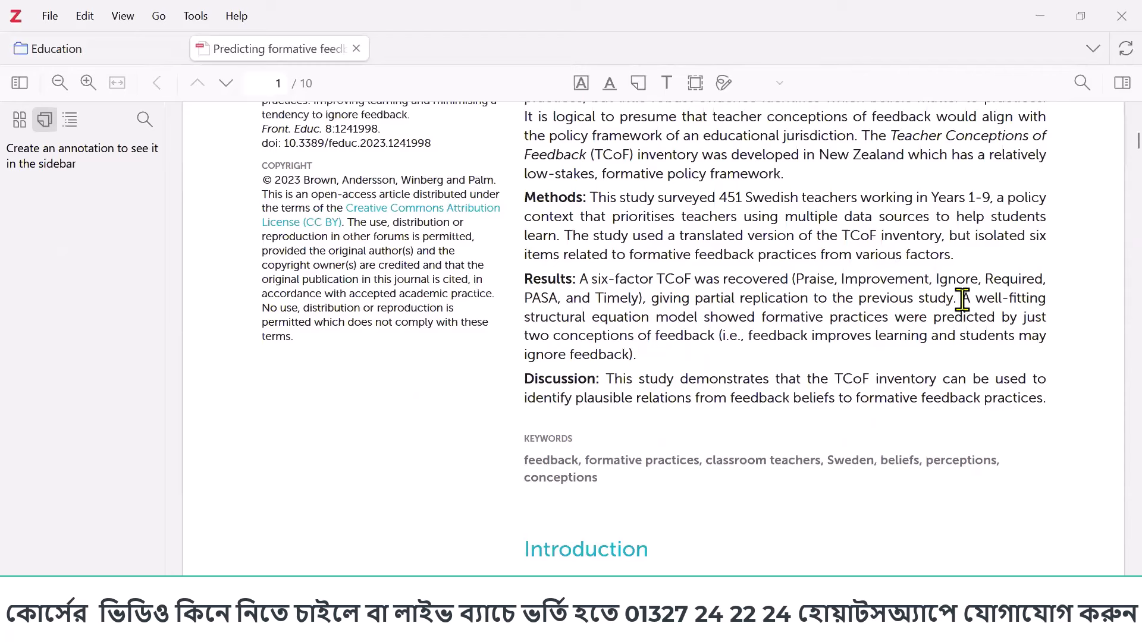
# - Copy the sentence beginning 'A well-fitting structural equation model' and return to Word
pyautogui.moveTo(961, 298); pyautogui.dragTo(635, 355)
pyautogui.hotkey('ctrl', 'c')
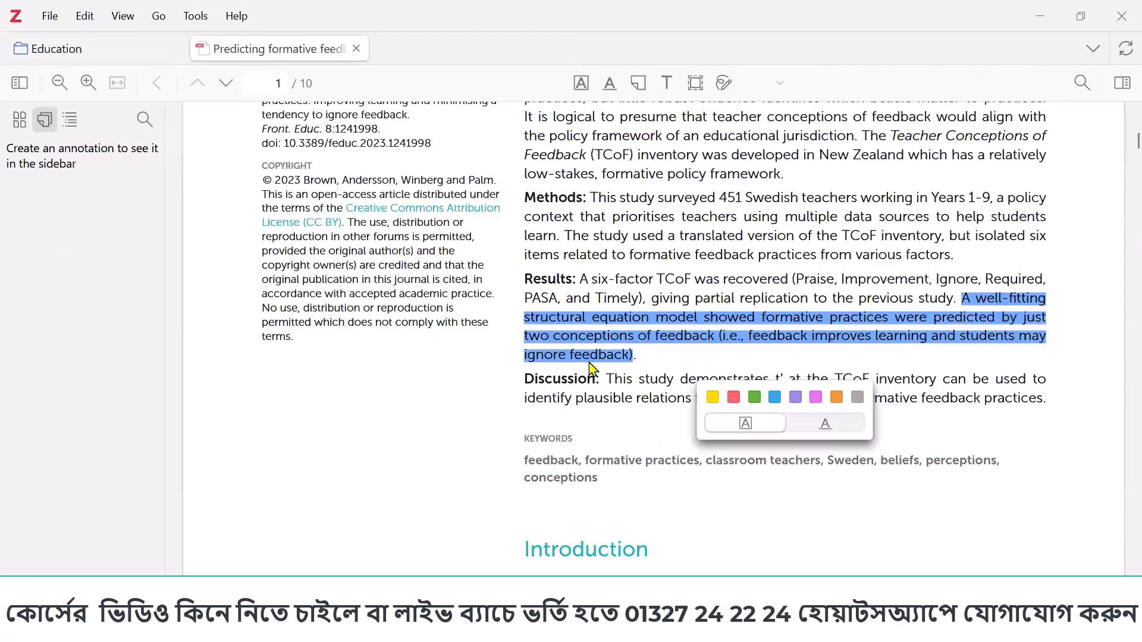
pyautogui.rightClick(580, 360)
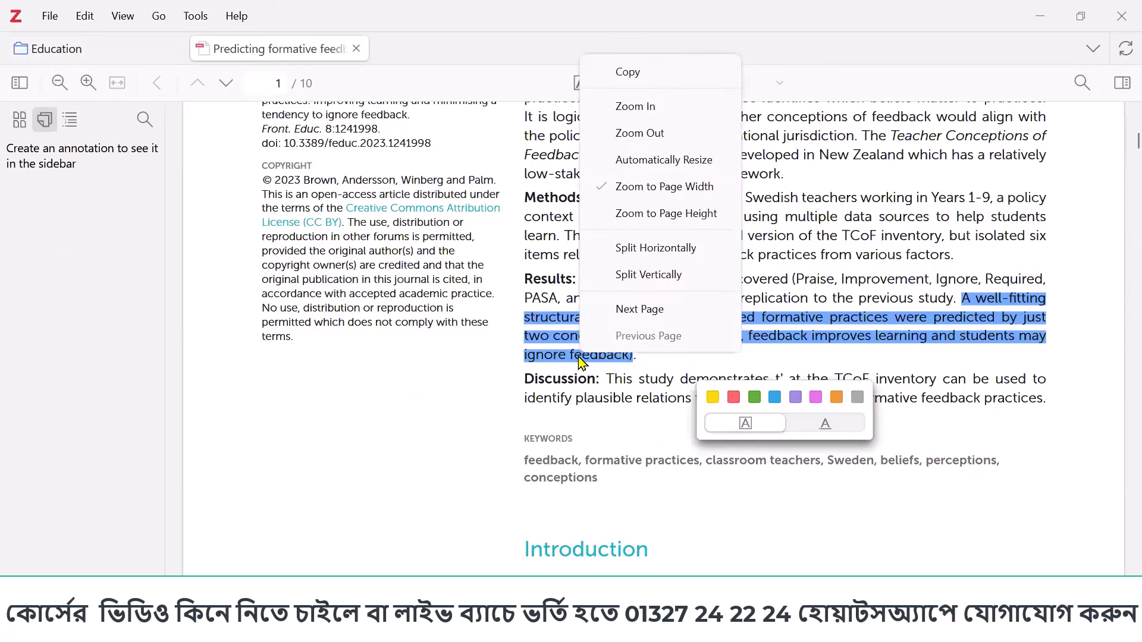
pyautogui.click(631, 72)
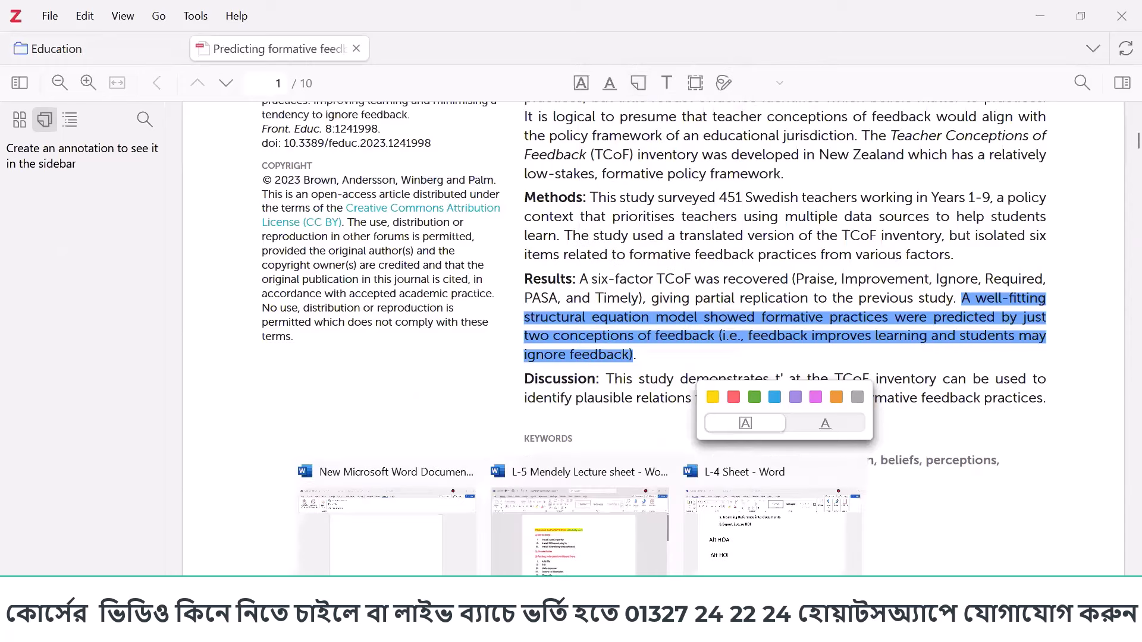
pyautogui.click(395, 524)
# - Paste the sentence with Keep Text Only, replacing the trailing ')' with a period
pyautogui.rightClick(347, 263)
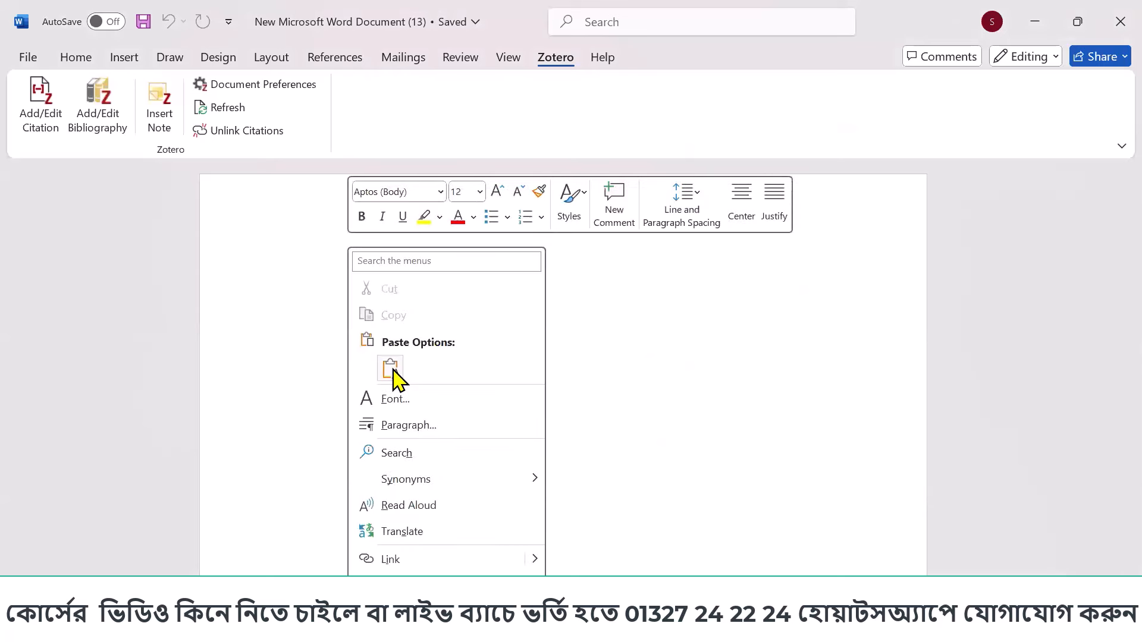
pyautogui.click(392, 370)
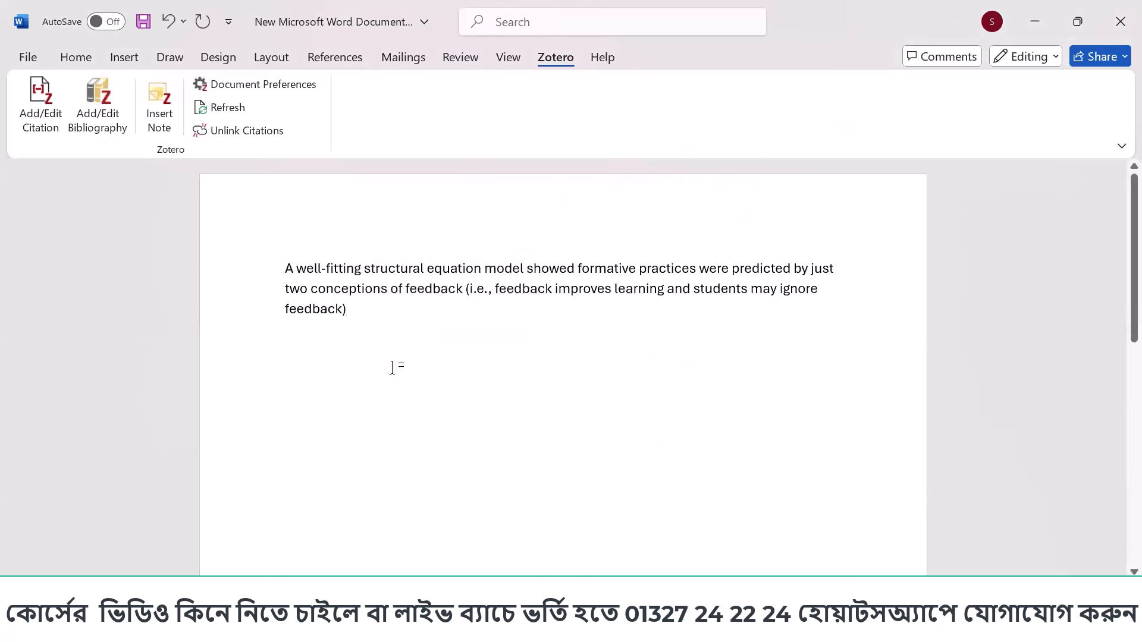
pyautogui.press('BackSpace')
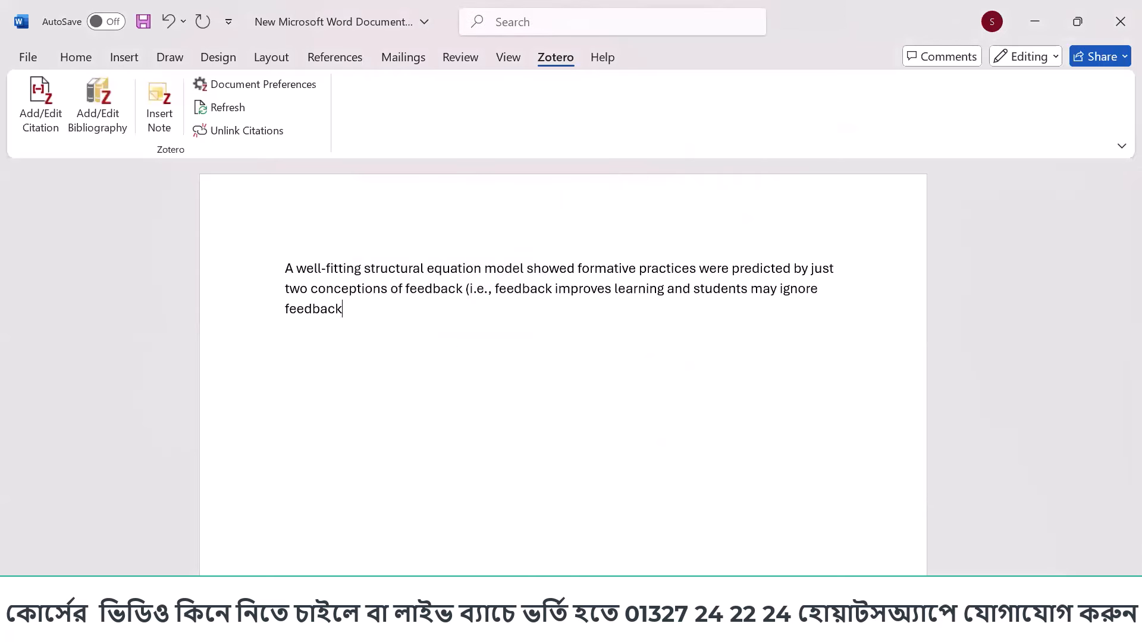
pyautogui.write('.')
pyautogui.scroll(5, 413, 361)
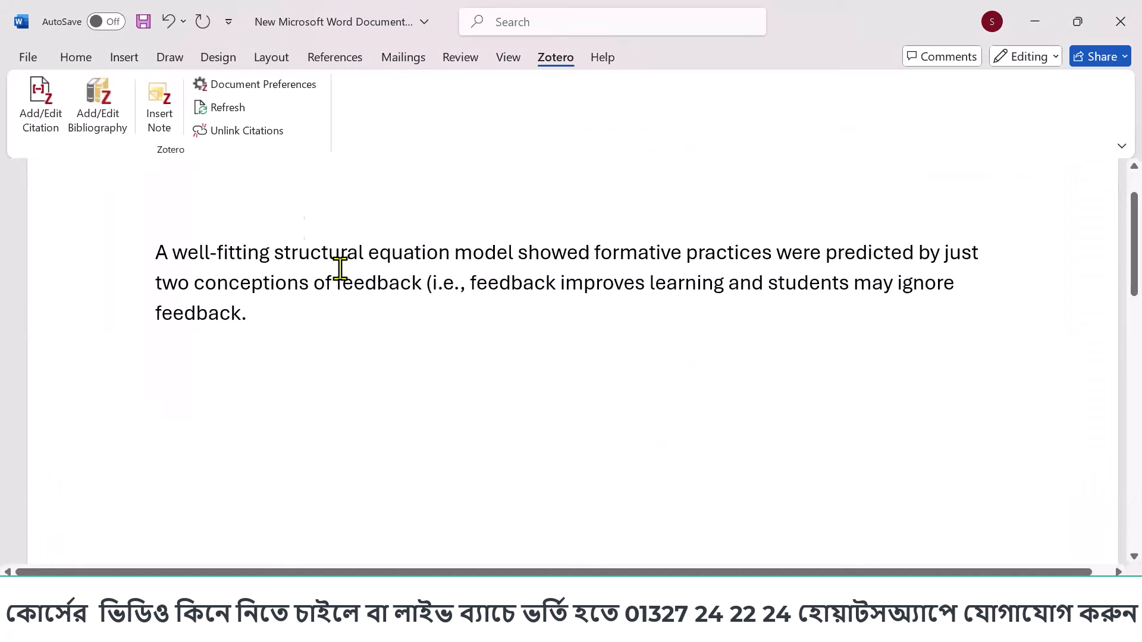
# - Open the document's Zotero citation style settings and scroll through the style list
pyautogui.click(287, 94)
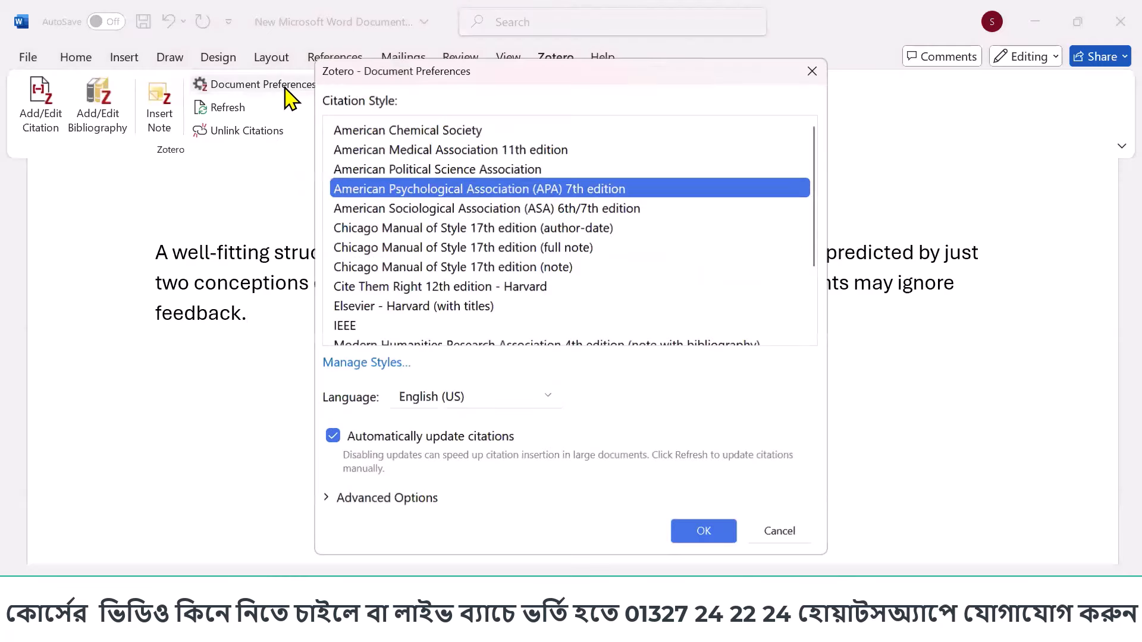
pyautogui.scroll(-2, 531, 238)
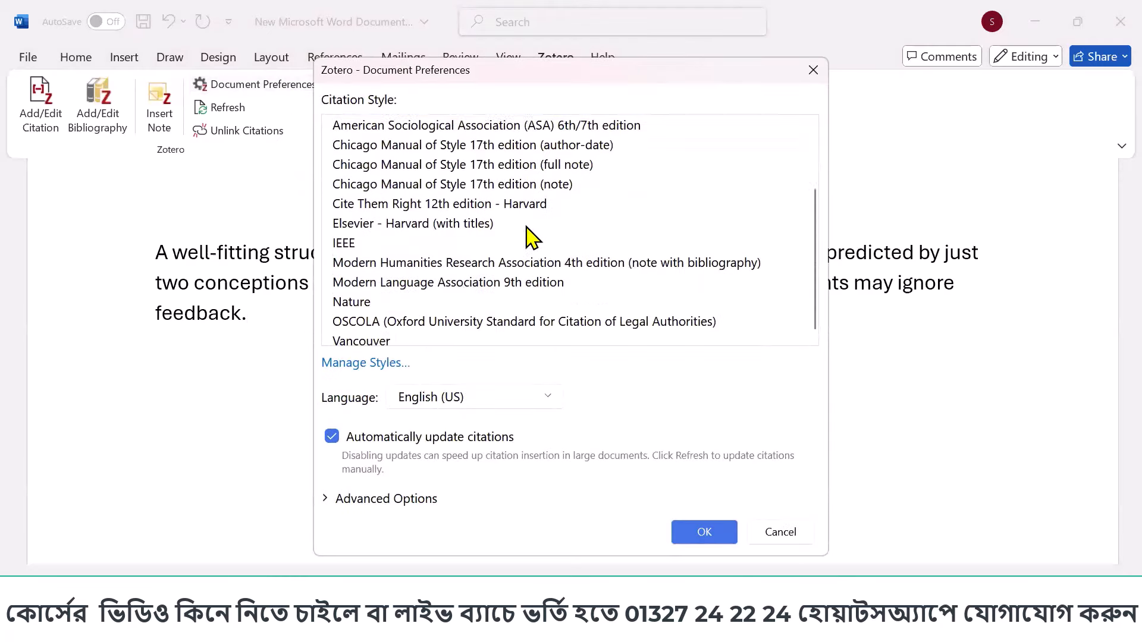
pyautogui.scroll(-1, 531, 238)
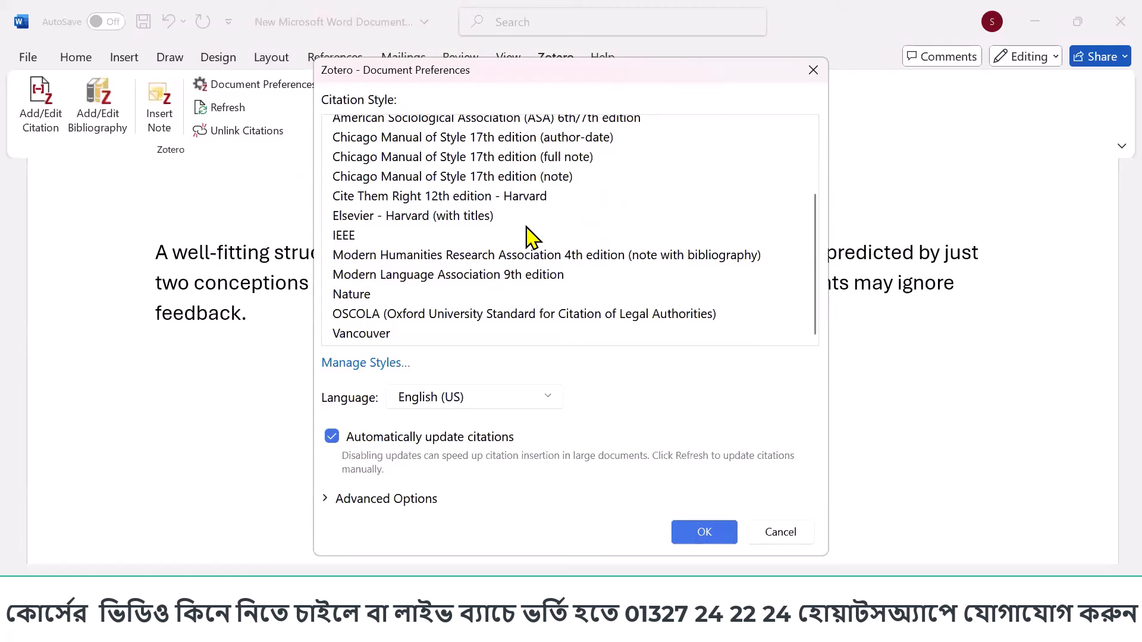
pyautogui.scroll(3, 531, 238)
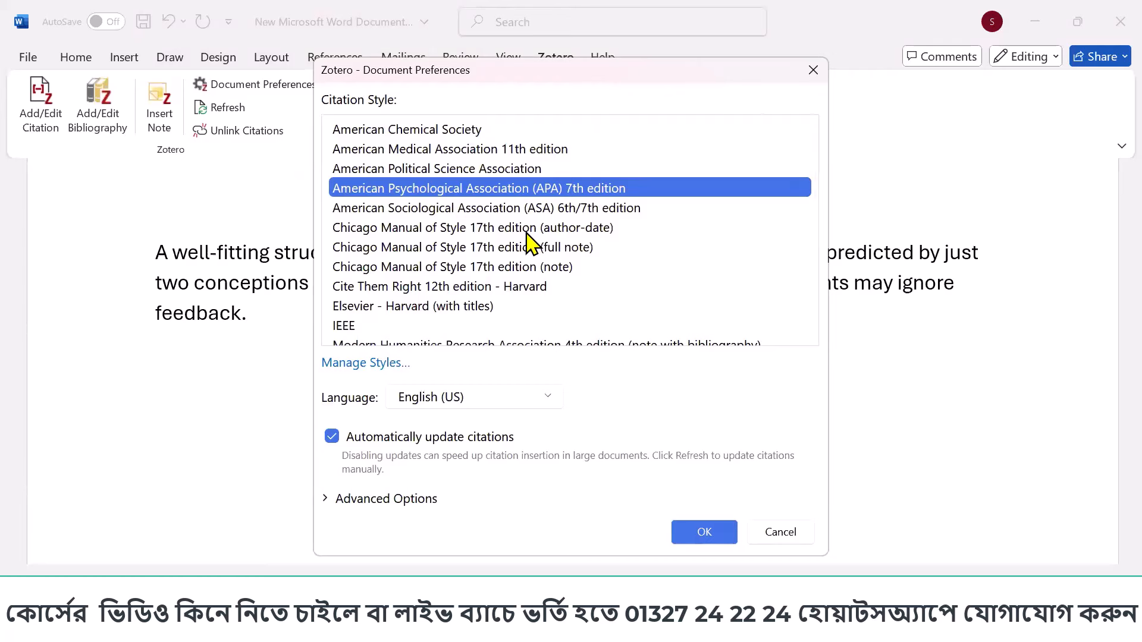
pyautogui.scroll(-3, 527, 244)
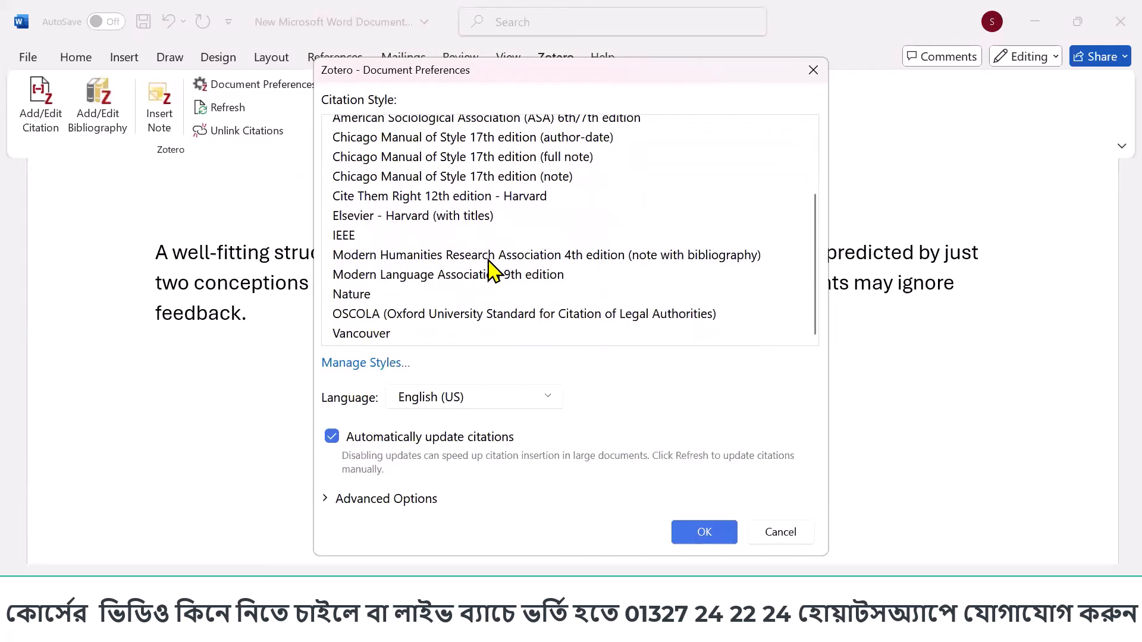
pyautogui.scroll(3, 471, 278)
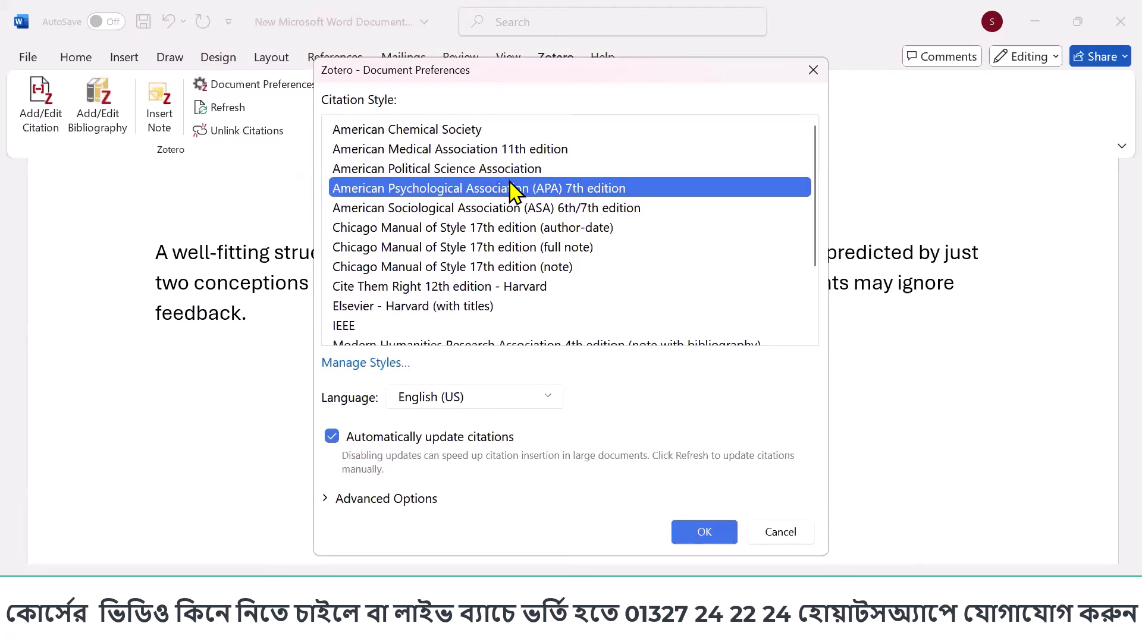
pyautogui.scroll(-3, 510, 189)
pyautogui.scroll(2, 511, 189)
pyautogui.scroll(-2, 510, 189)
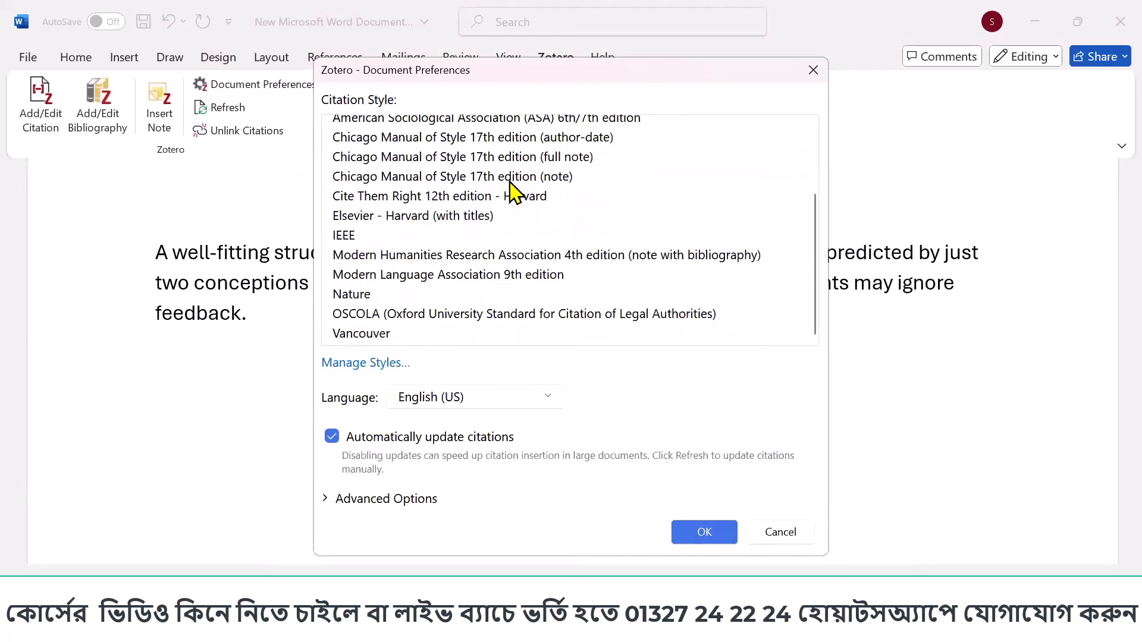
pyautogui.scroll(2, 484, 297)
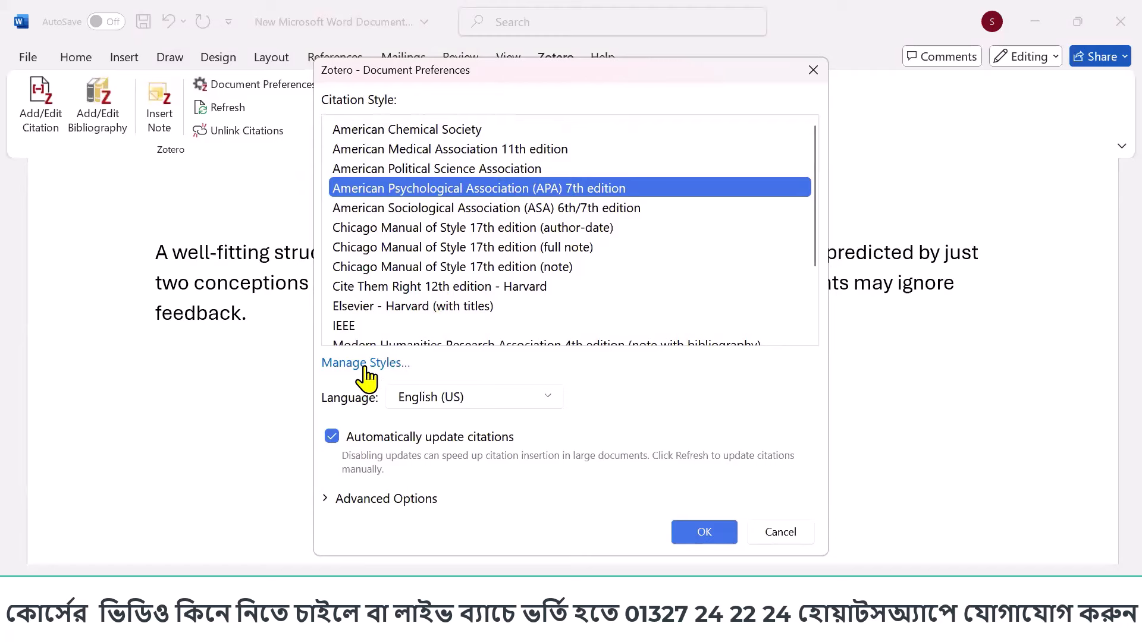
# - Close the style settings unchanged, then bring Zotero Settings forward and scroll its Cite pane
pyautogui.press('Return')
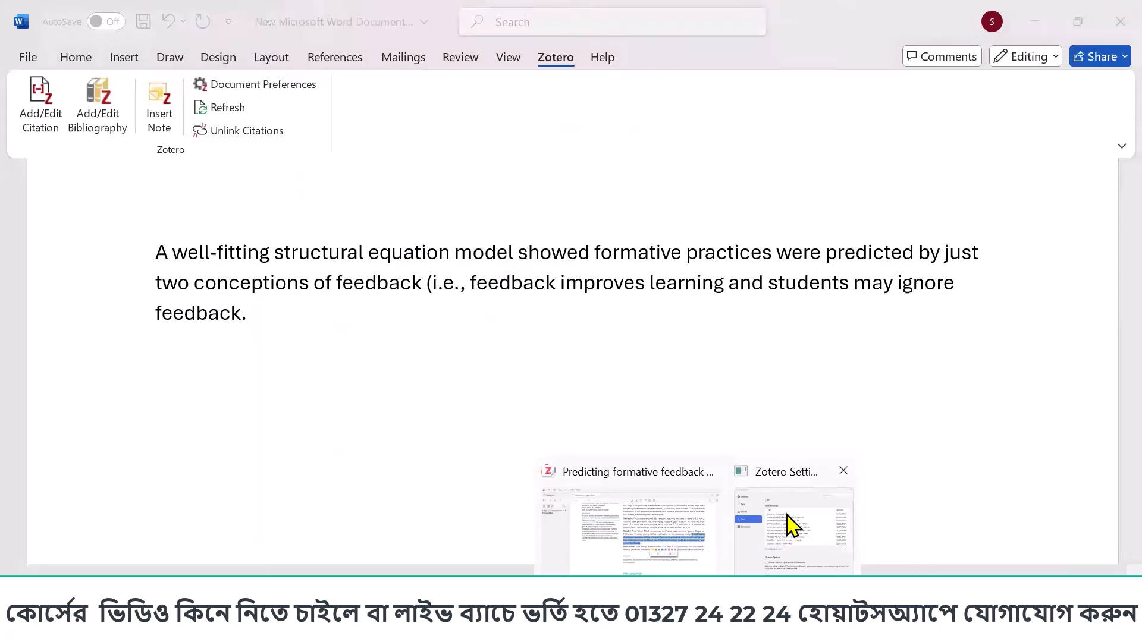
pyautogui.click(787, 527)
pyautogui.scroll(-2, 657, 292)
pyautogui.scroll(-3, 656, 292)
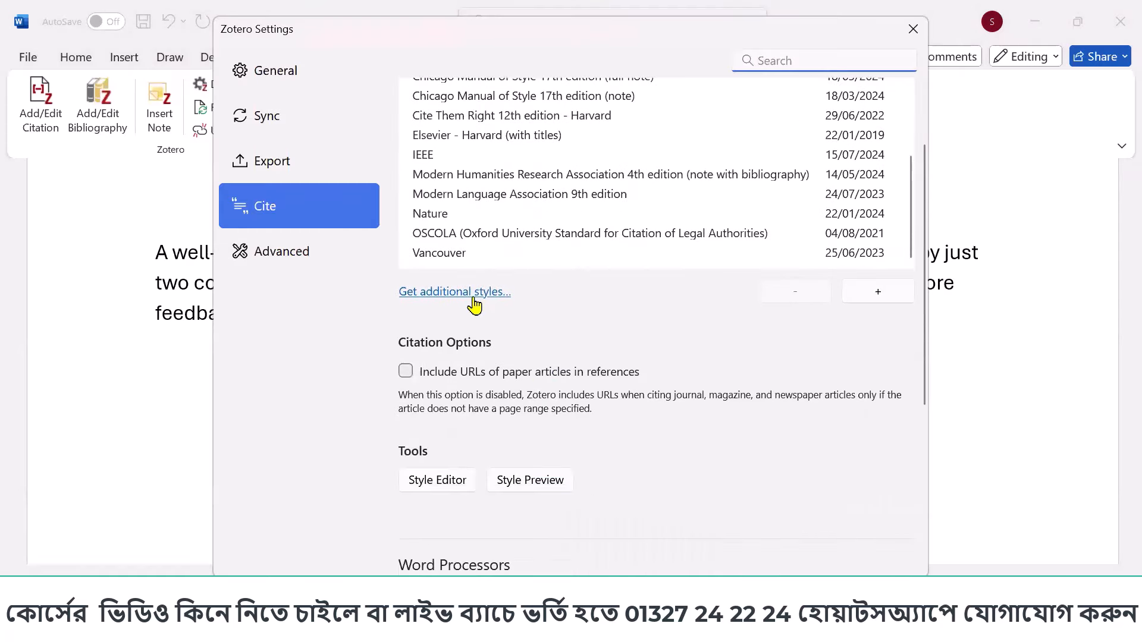
# - Search Zotero's online style repository for BMC and install the BMC Bioinformatics style
pyautogui.click(464, 292)
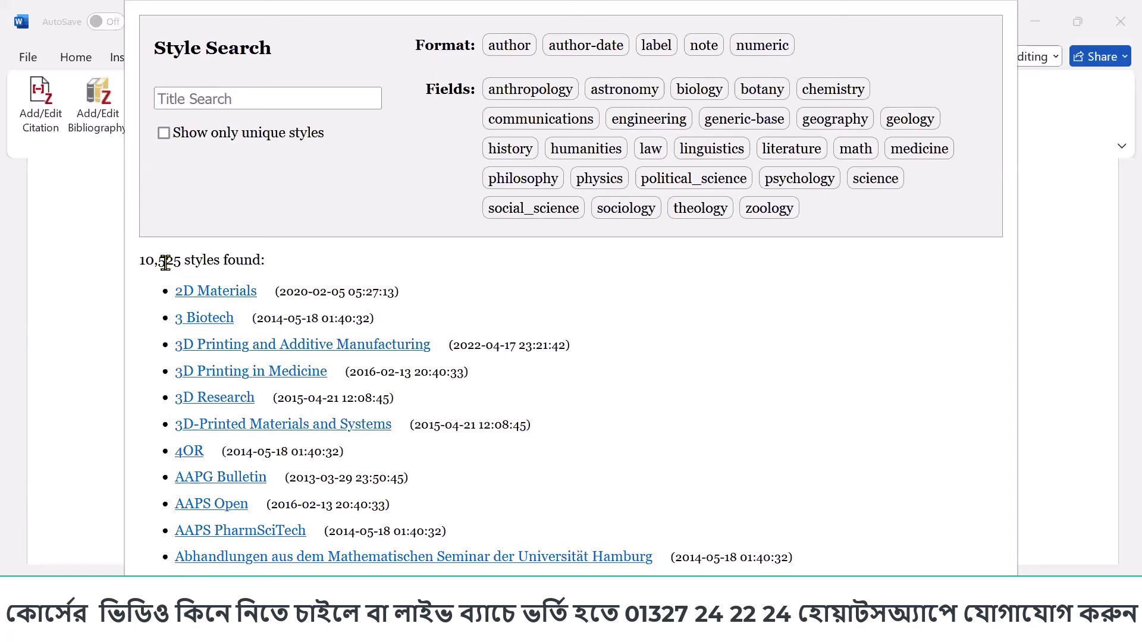
pyautogui.click(205, 95)
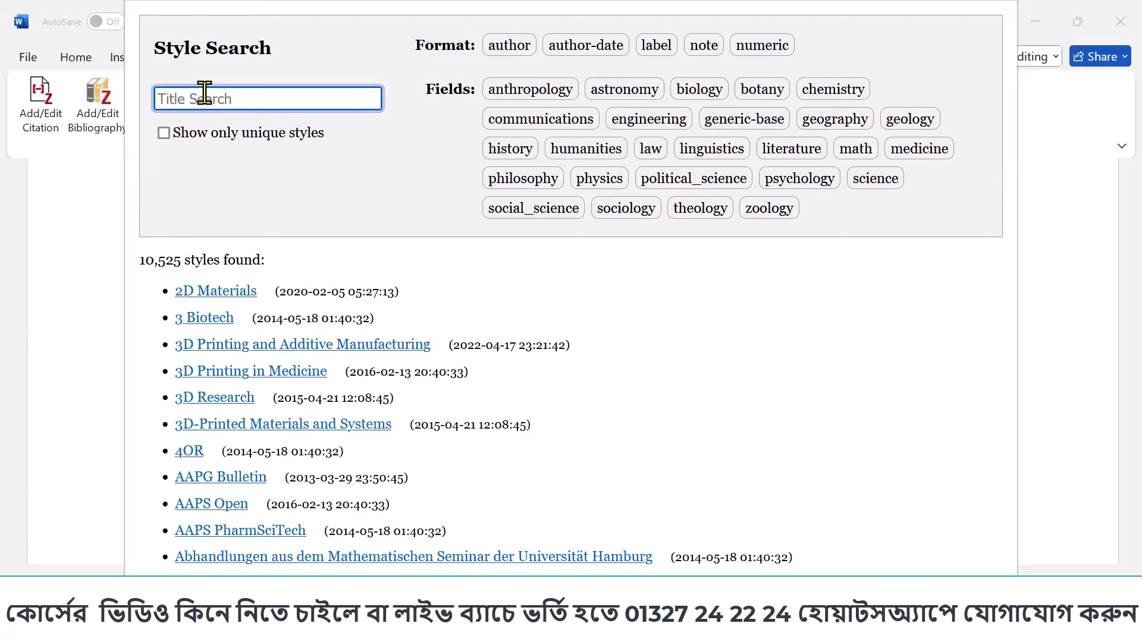
pyautogui.write('BM')
pyautogui.write('C')
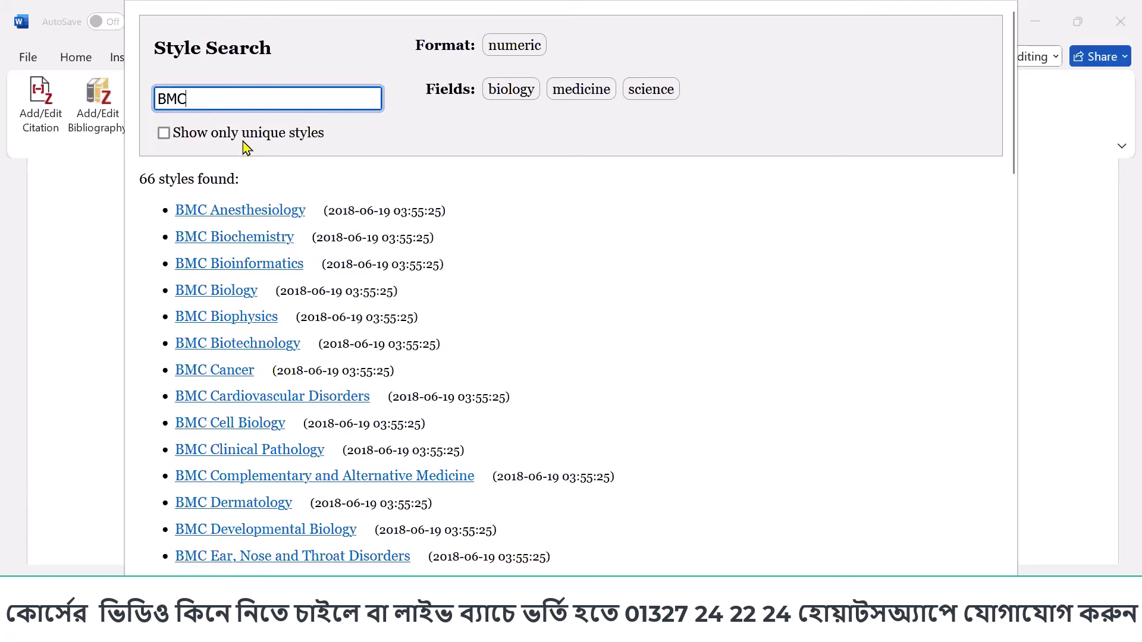
pyautogui.moveTo(245, 264)
pyautogui.click(191, 269)
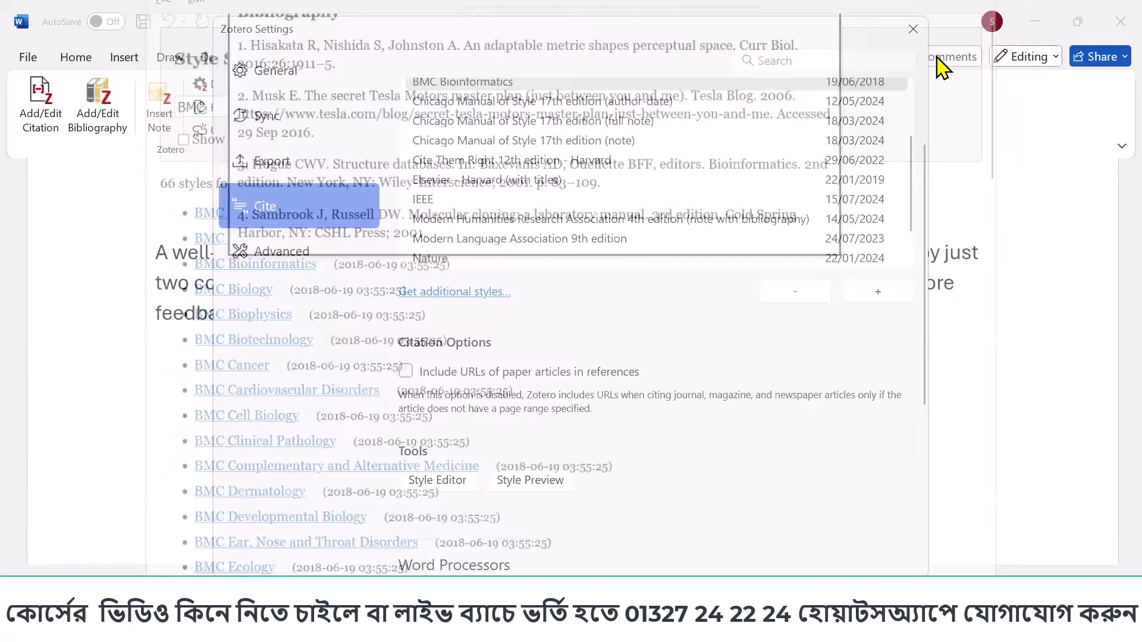
pyautogui.scroll(-1, 534, 233)
pyautogui.scroll(-5, 534, 234)
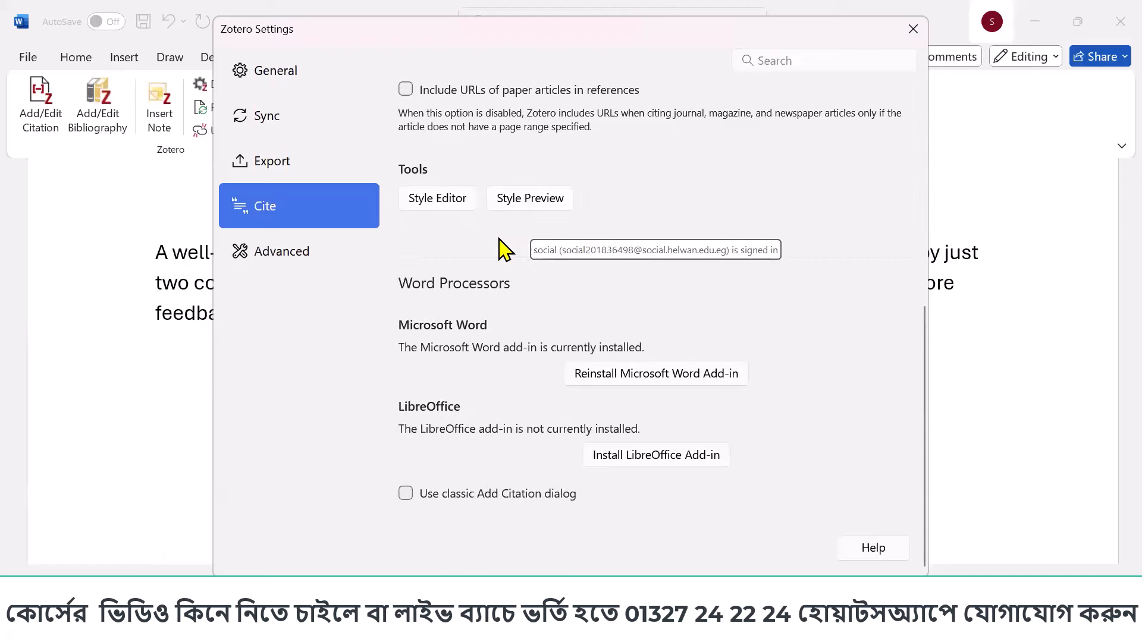
pyautogui.click(911, 31)
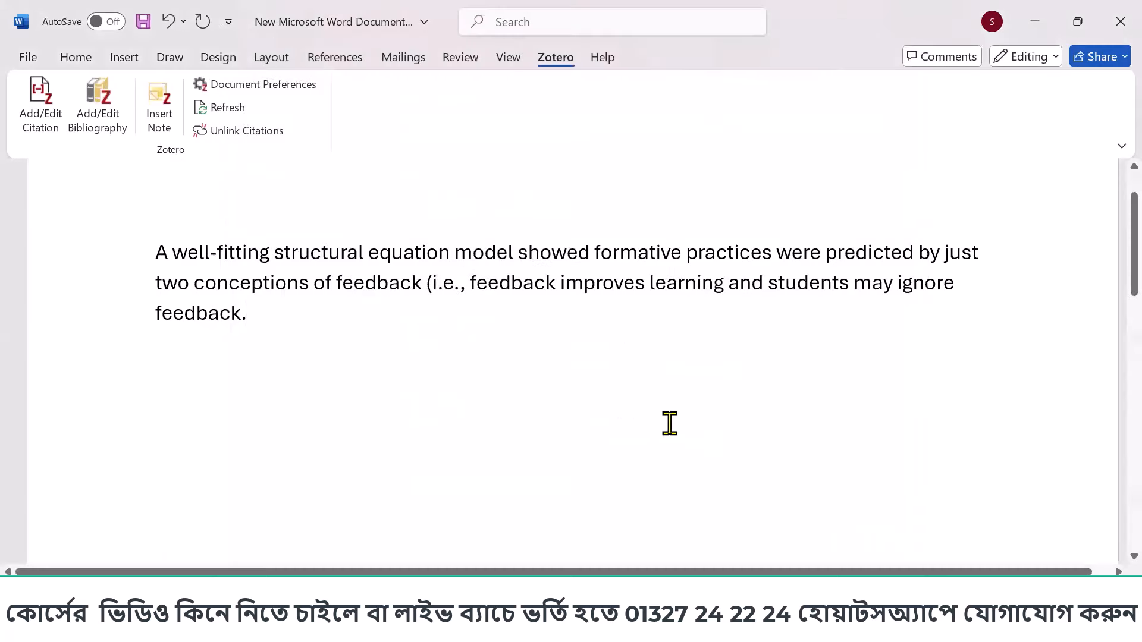
pyautogui.click(286, 89)
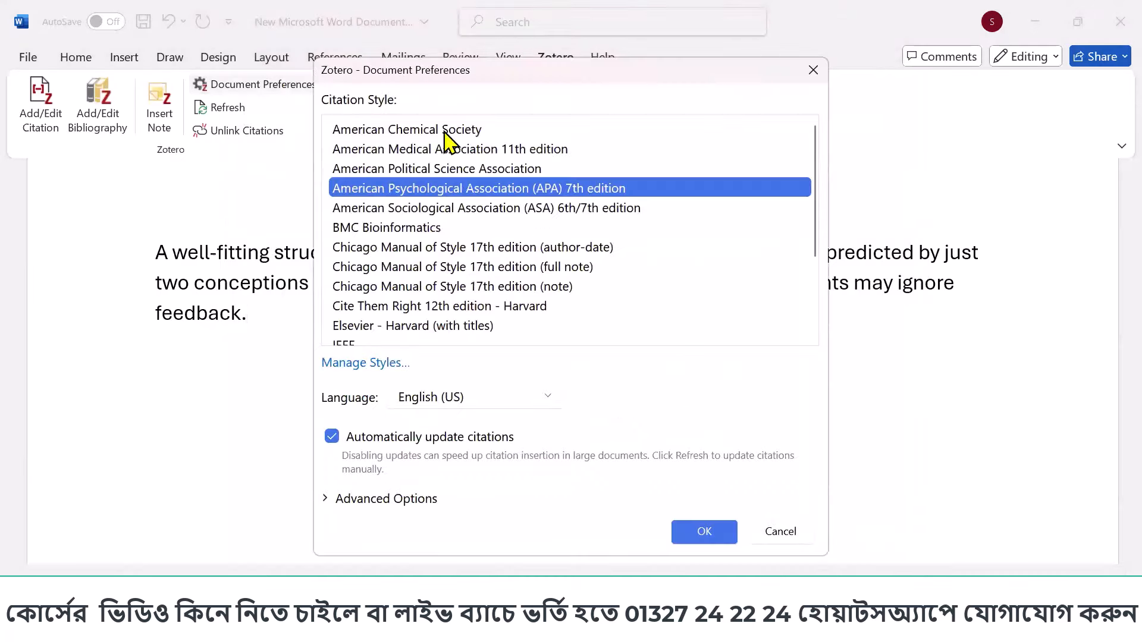
pyautogui.scroll(-3, 645, 249)
pyautogui.scroll(2, 476, 285)
pyautogui.scroll(-2, 453, 262)
pyautogui.scroll(2, 450, 275)
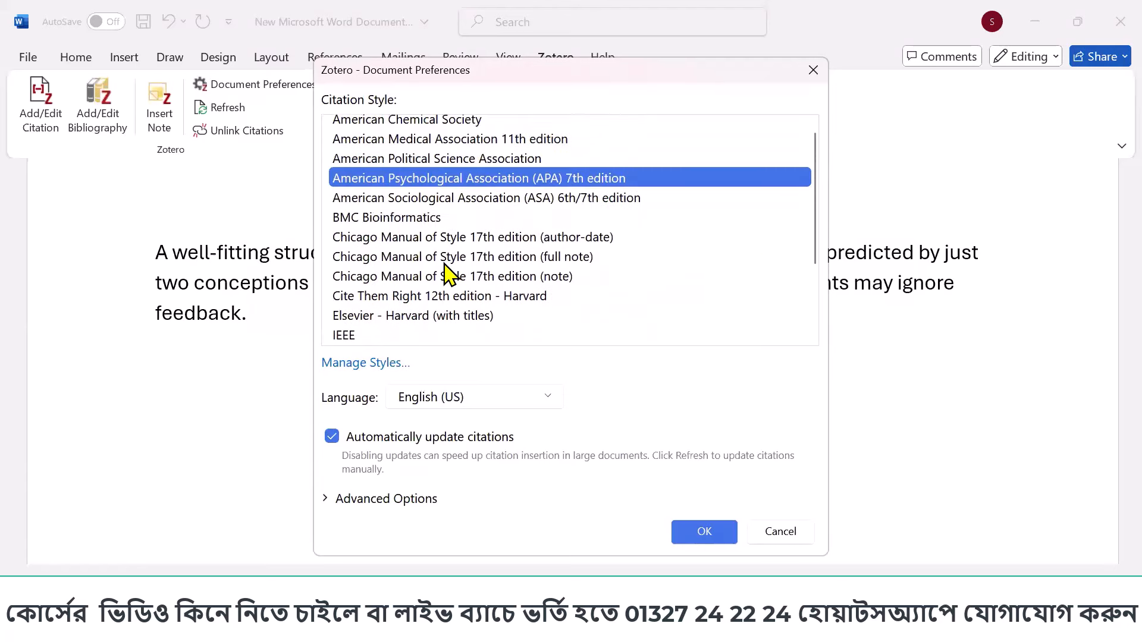
pyautogui.click(392, 221)
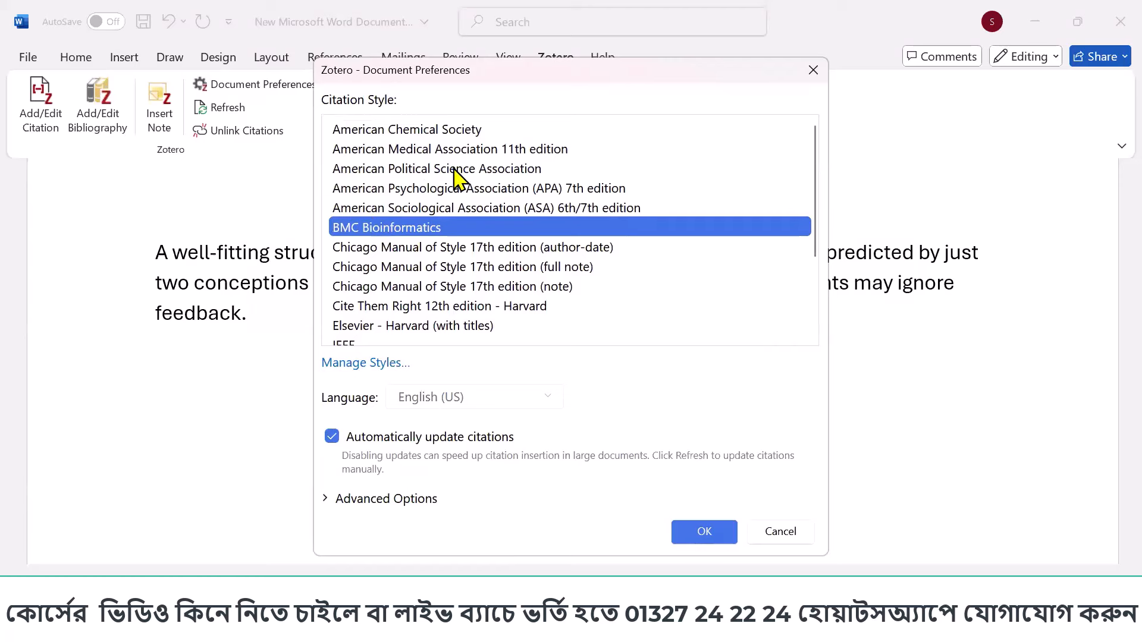
pyautogui.scroll(-3, 455, 178)
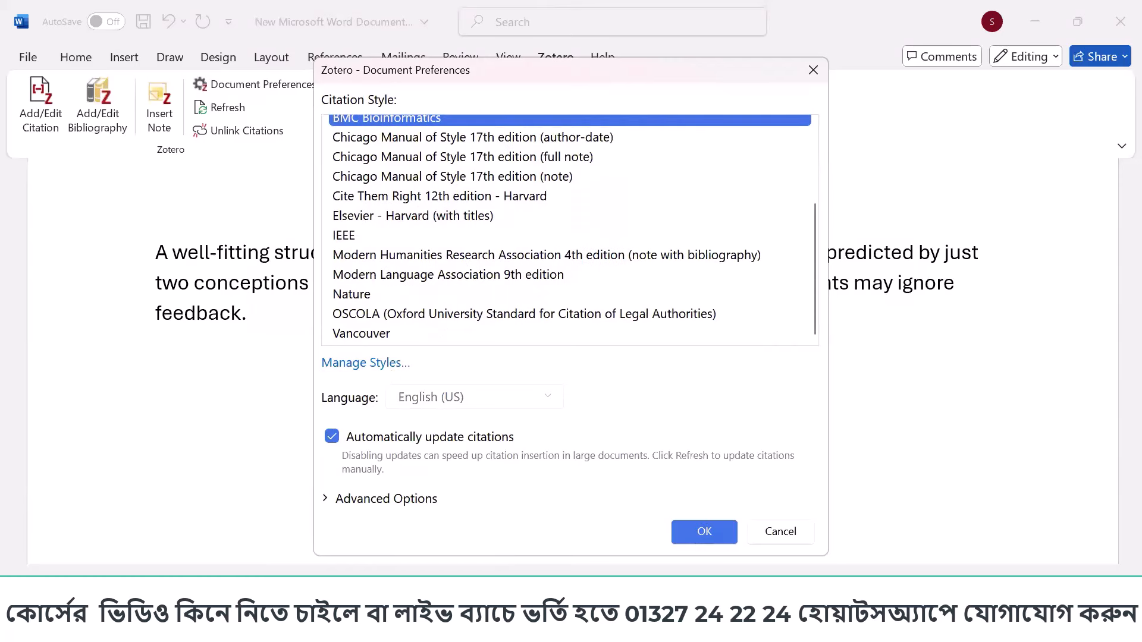
pyautogui.click(695, 624)
pyautogui.click(794, 583)
pyautogui.click(816, 75)
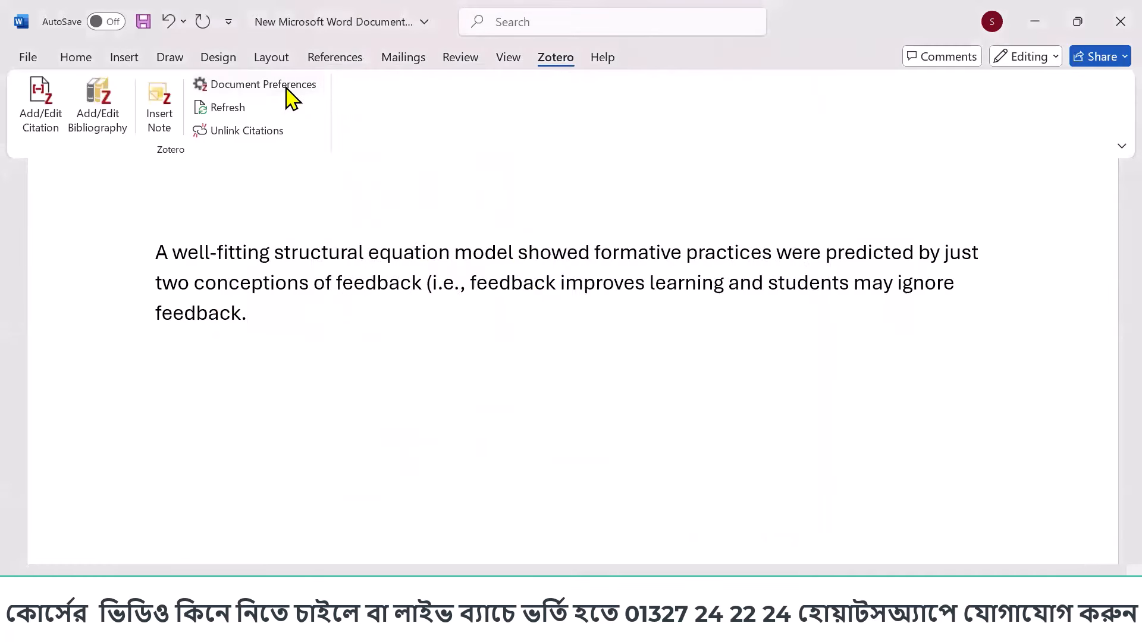
pyautogui.click(290, 95)
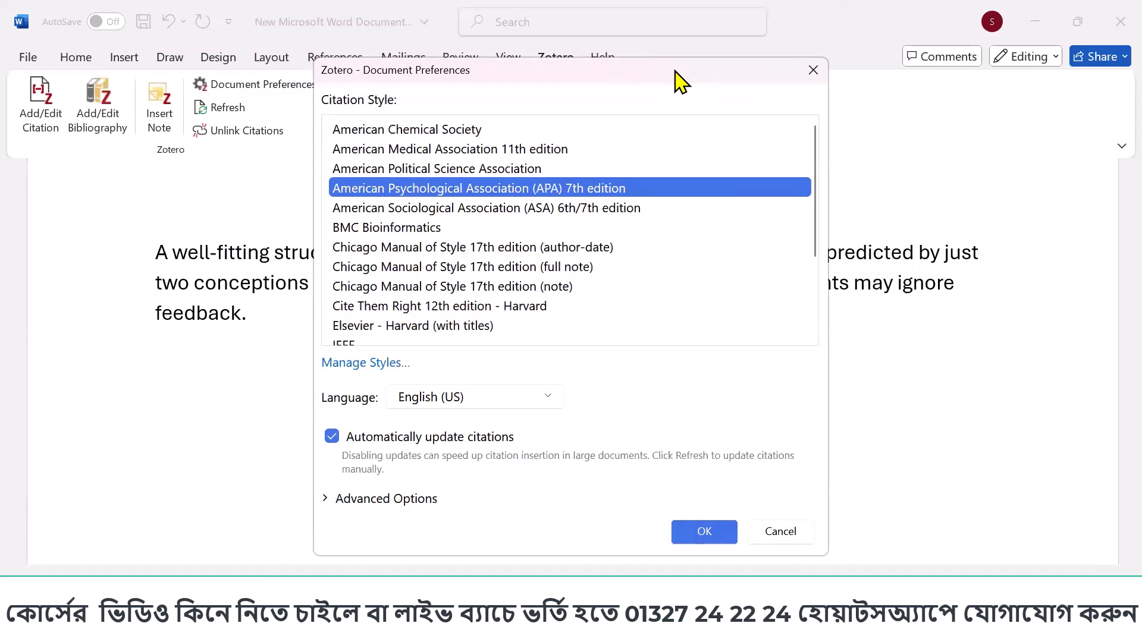
pyautogui.moveTo(676, 72); pyautogui.dragTo(634, 32)
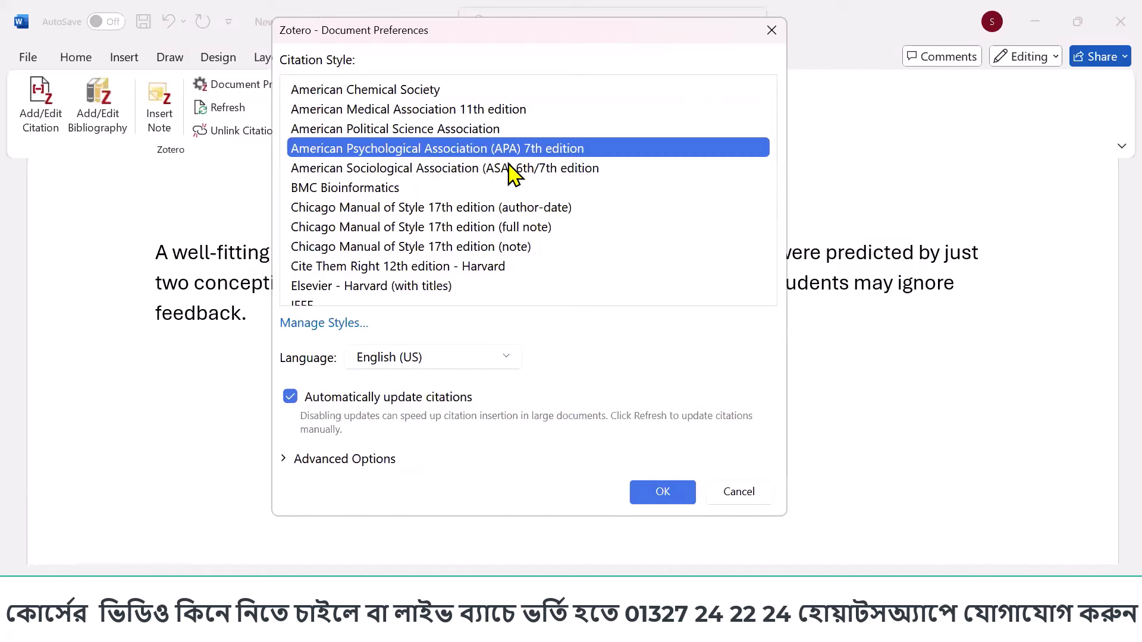
pyautogui.click(682, 496)
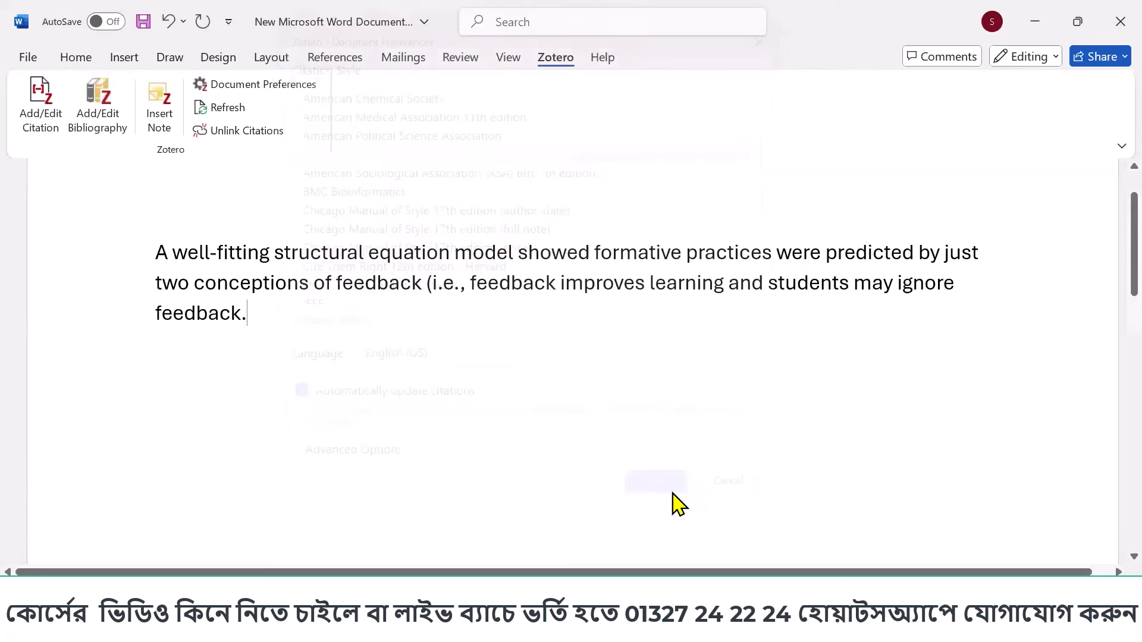
# - Insert the (Brown et al., 2023) citation before the excerpt's final period
pyautogui.click(242, 327)
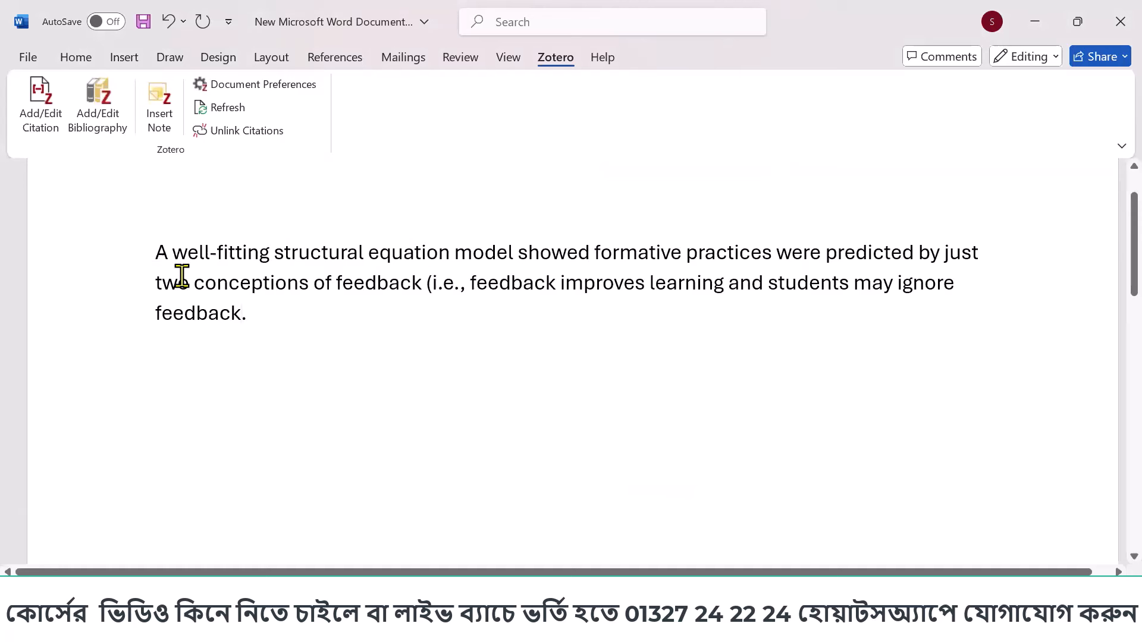
pyautogui.click(51, 134)
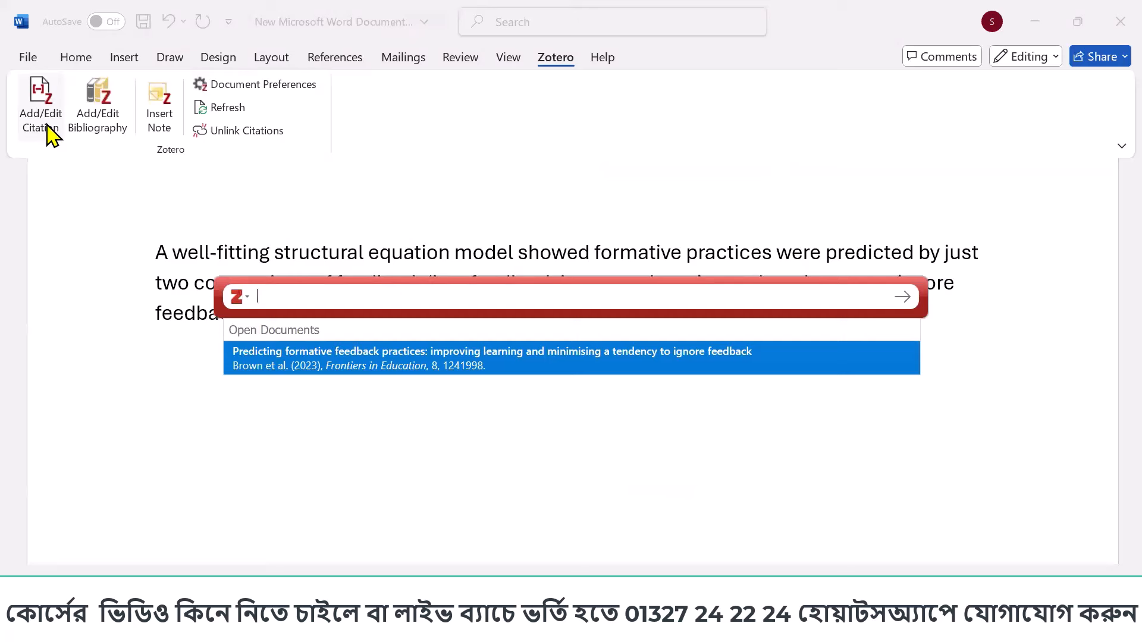
pyautogui.click(387, 370)
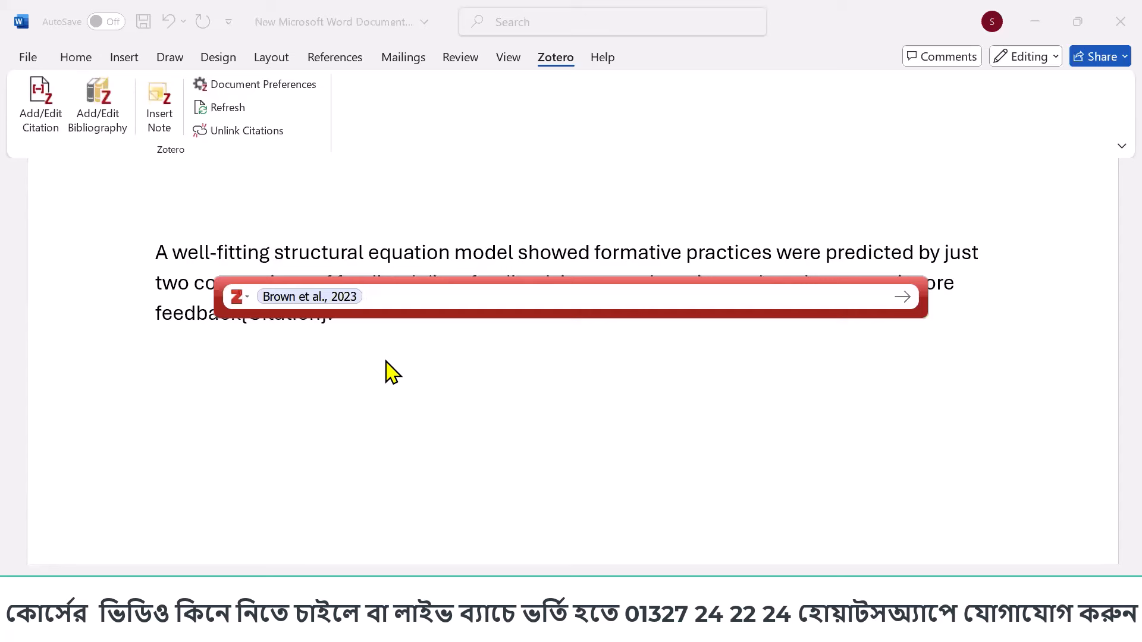
pyautogui.press('Return')
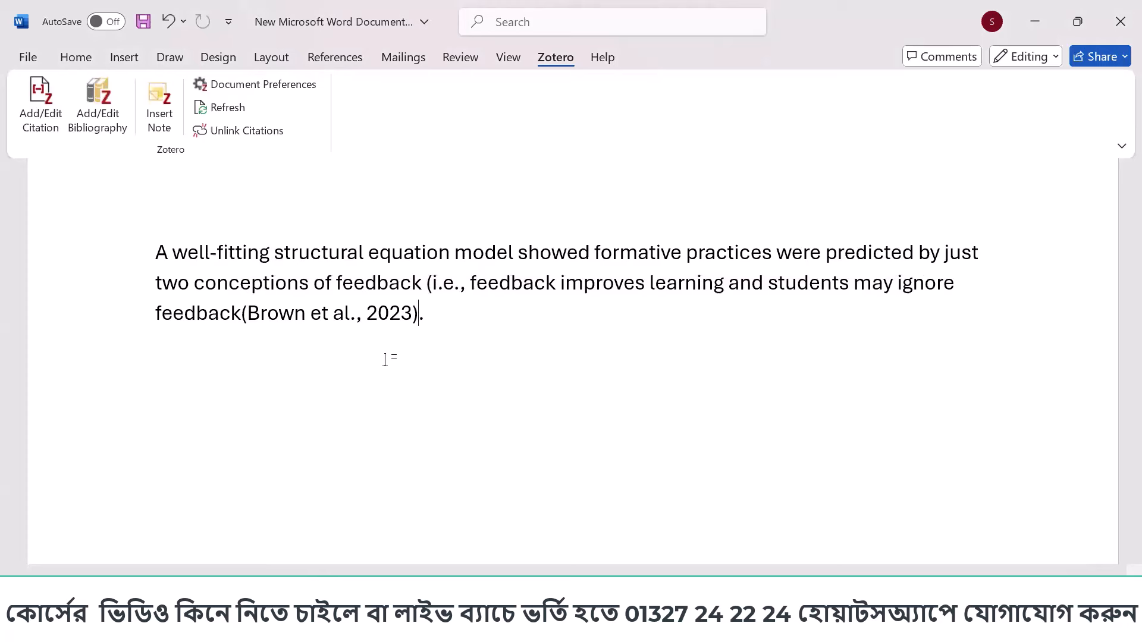
pyautogui.click(449, 316)
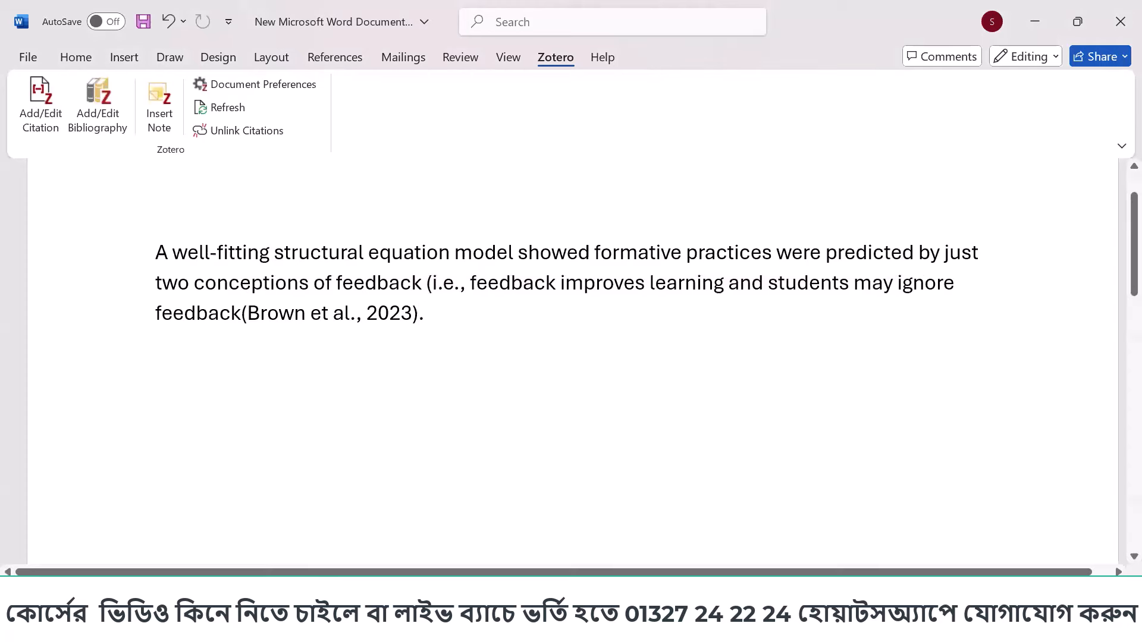
pyautogui.click(697, 623)
# - Open the Perspectives on social justice paper from the Education library
pyautogui.click(106, 58)
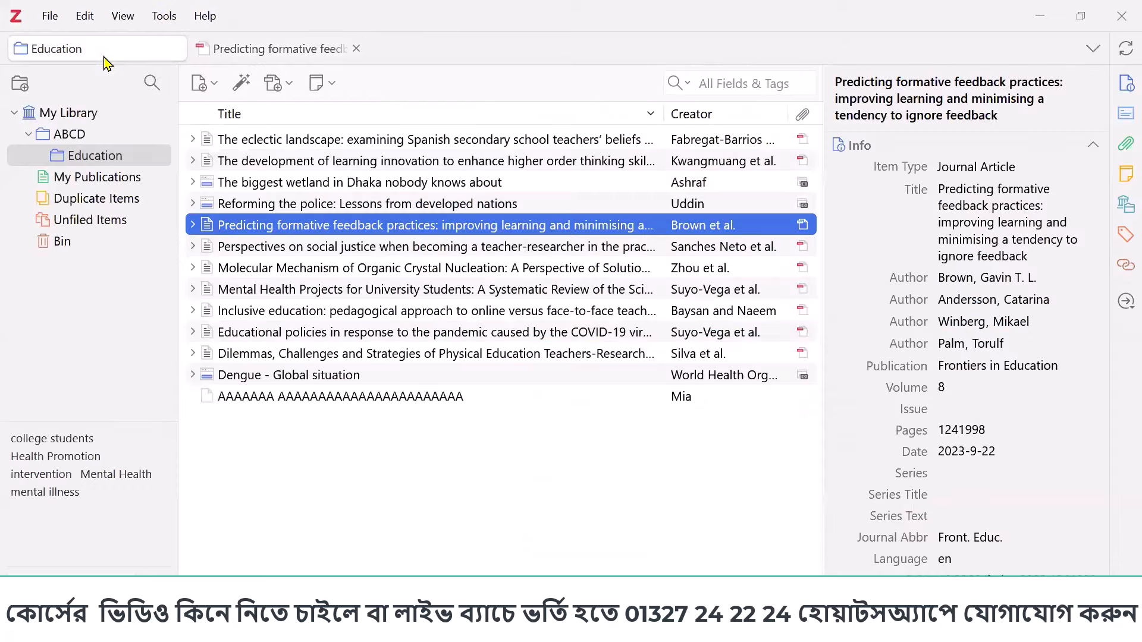
pyautogui.doubleClick(306, 247)
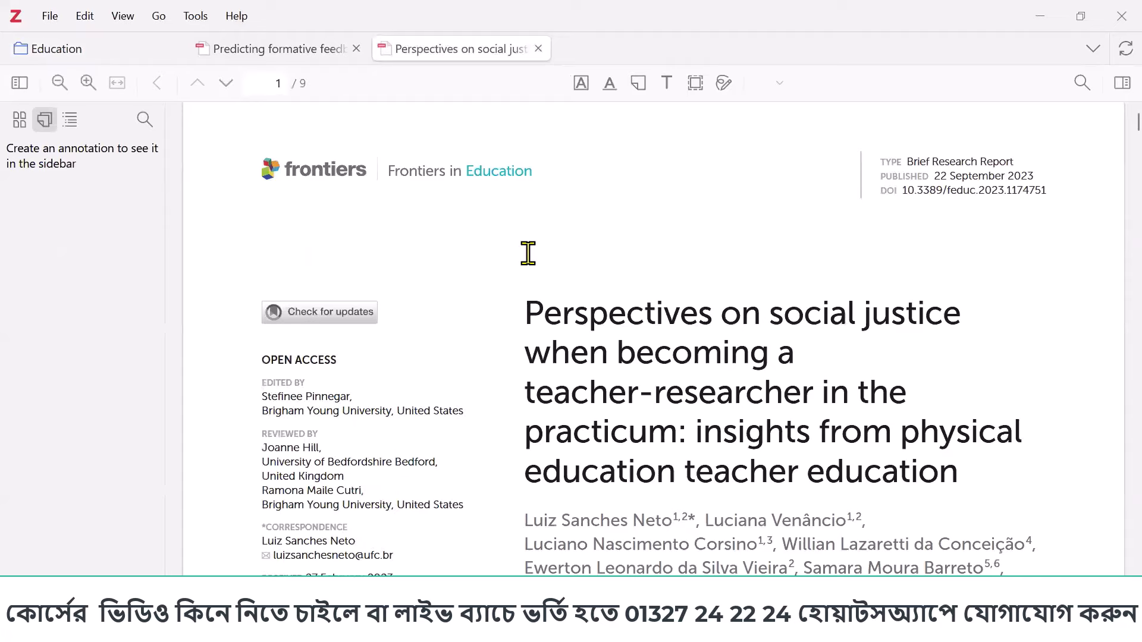
pyautogui.scroll(-5, 536, 256)
pyautogui.scroll(-5, 559, 283)
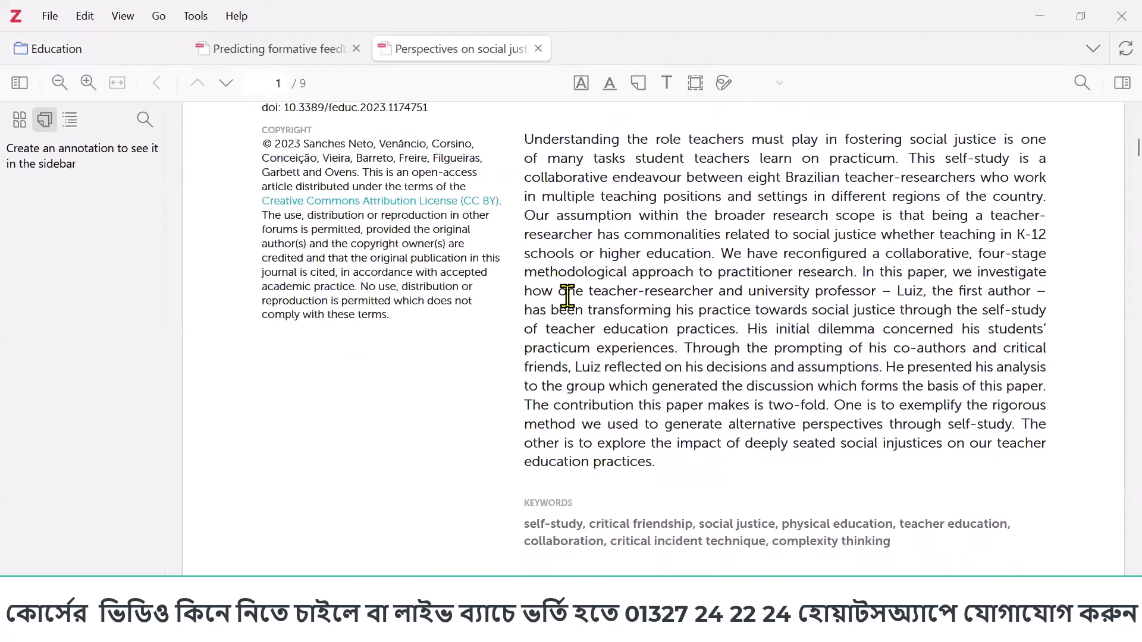
pyautogui.scroll(-5, 567, 296)
pyautogui.scroll(5, 567, 296)
pyautogui.scroll(-1, 633, 300)
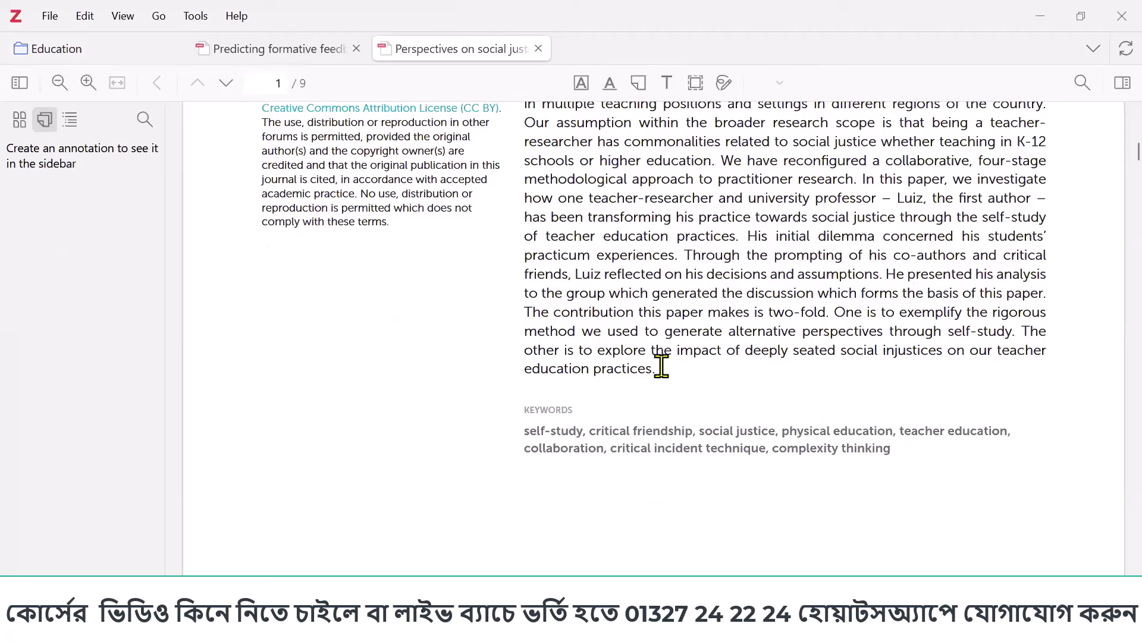
# - Copy the abstract's last three sentences, the two-fold contribution passage
pyautogui.moveTo(656, 370); pyautogui.dragTo(558, 326)
pyautogui.rightClick(557, 326)
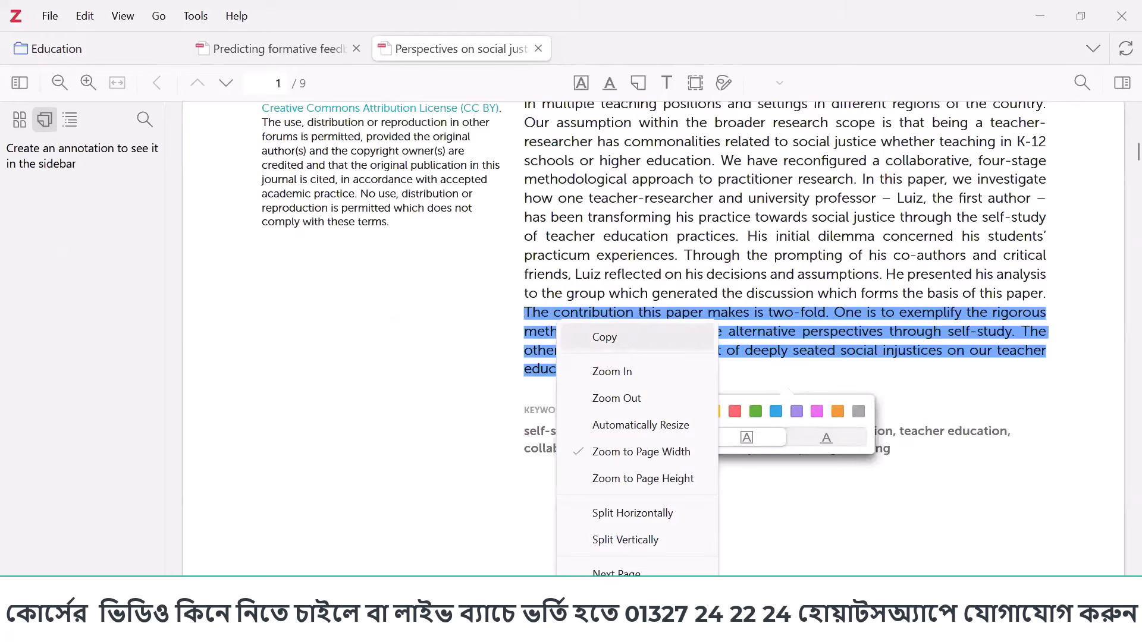
pyautogui.click(604, 338)
pyautogui.moveTo(582, 626)
pyautogui.click(384, 530)
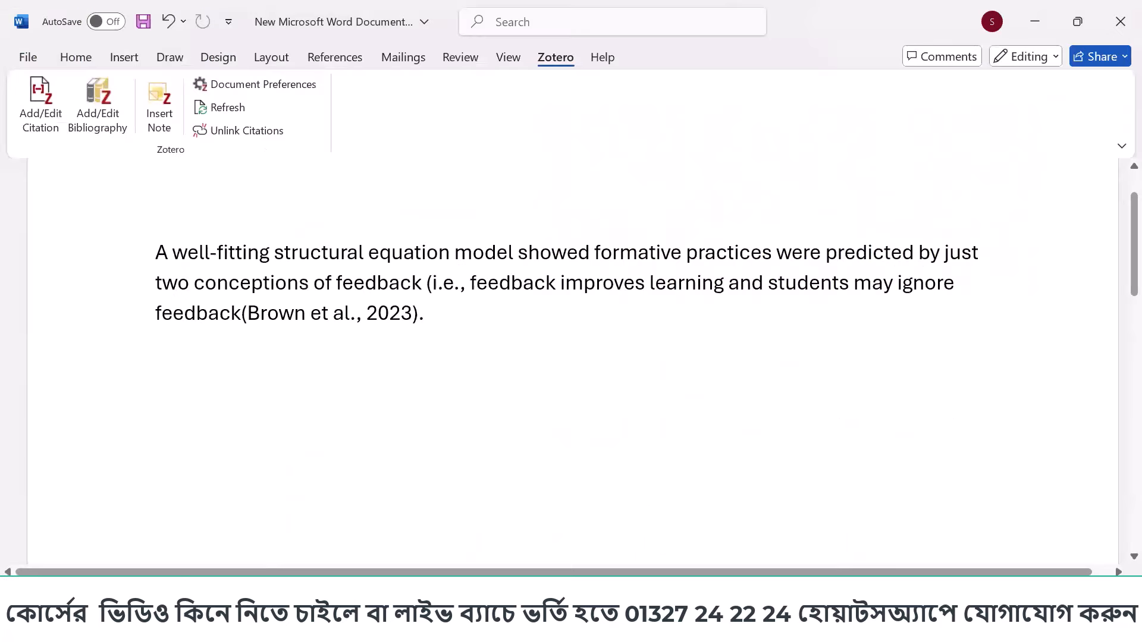
# - Paste the two-fold contribution passage after '2023).' and begin a Zotero citation before its closing period
pyautogui.rightClick(526, 322)
pyautogui.click(571, 372)
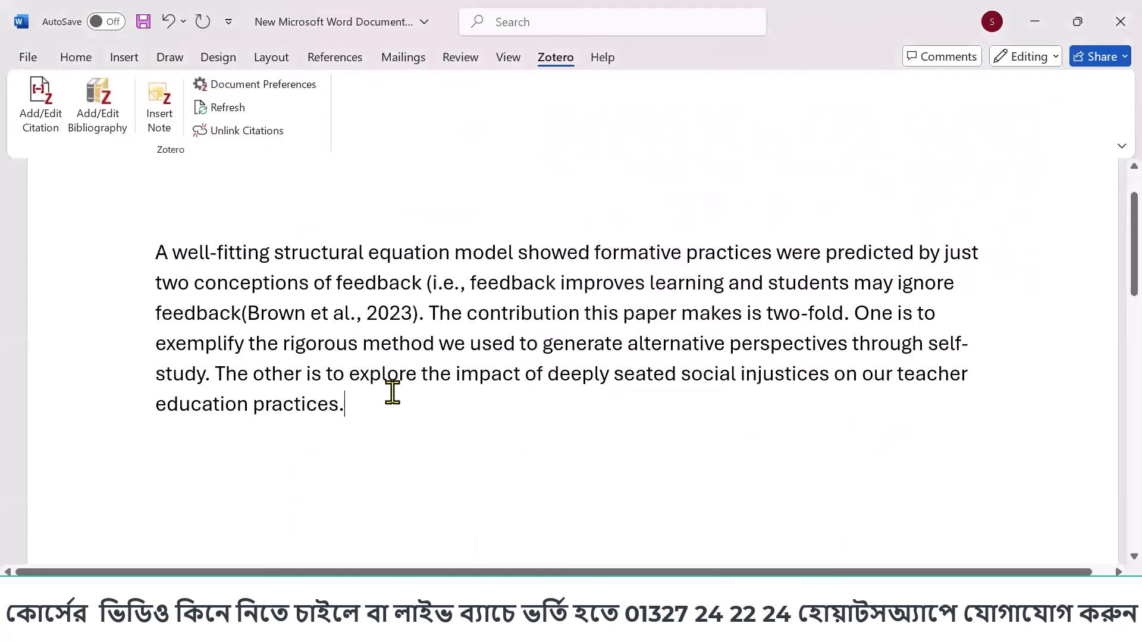
pyautogui.click(340, 406)
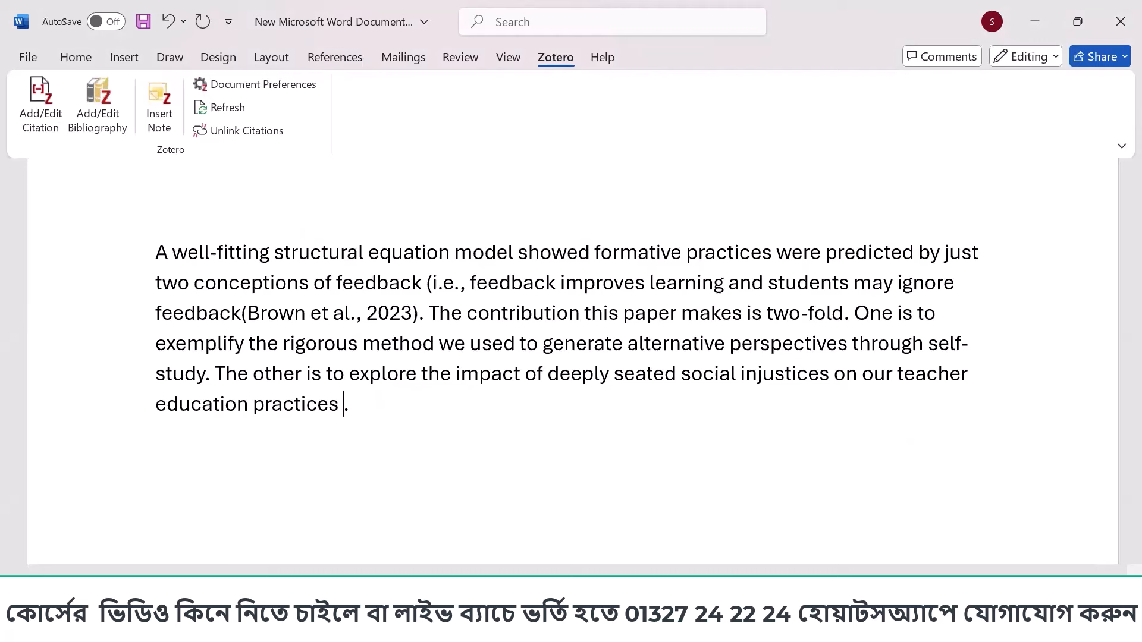
pyautogui.click(48, 127)
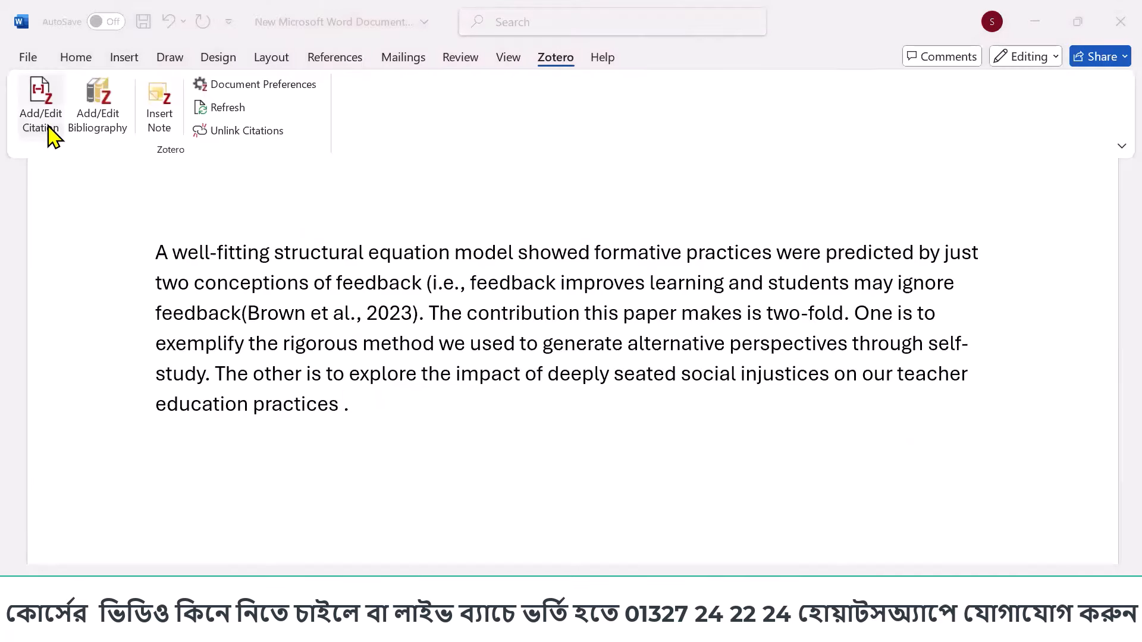
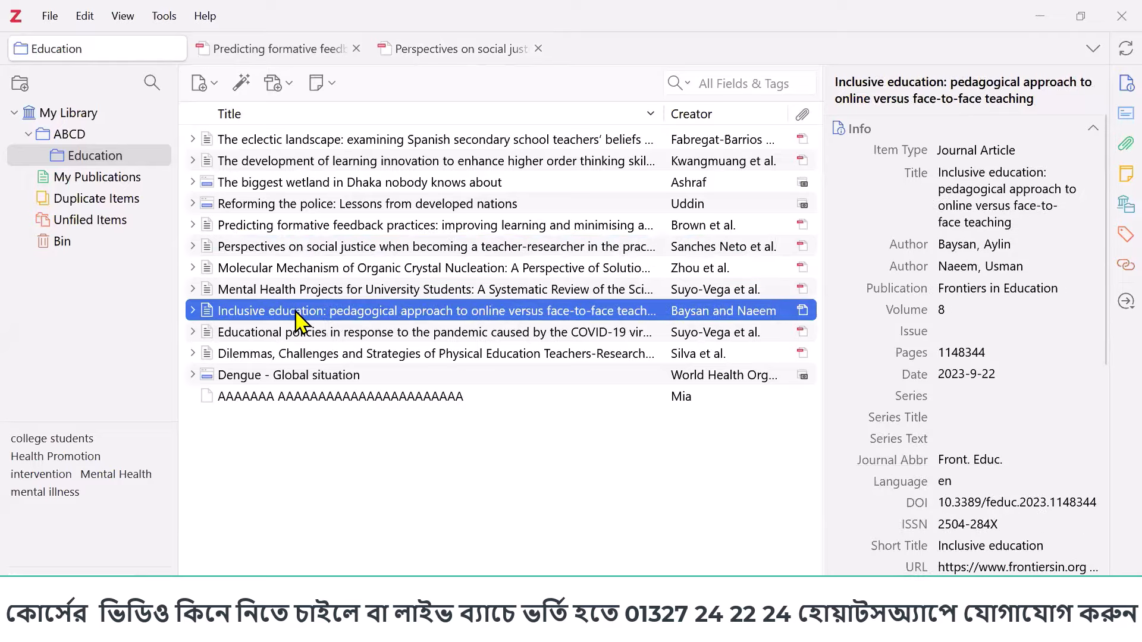
# - Copy the page-7 sentence about a trustable environment letting all learners flourish, then return to Word
pyautogui.scroll(-5, 680, 395)
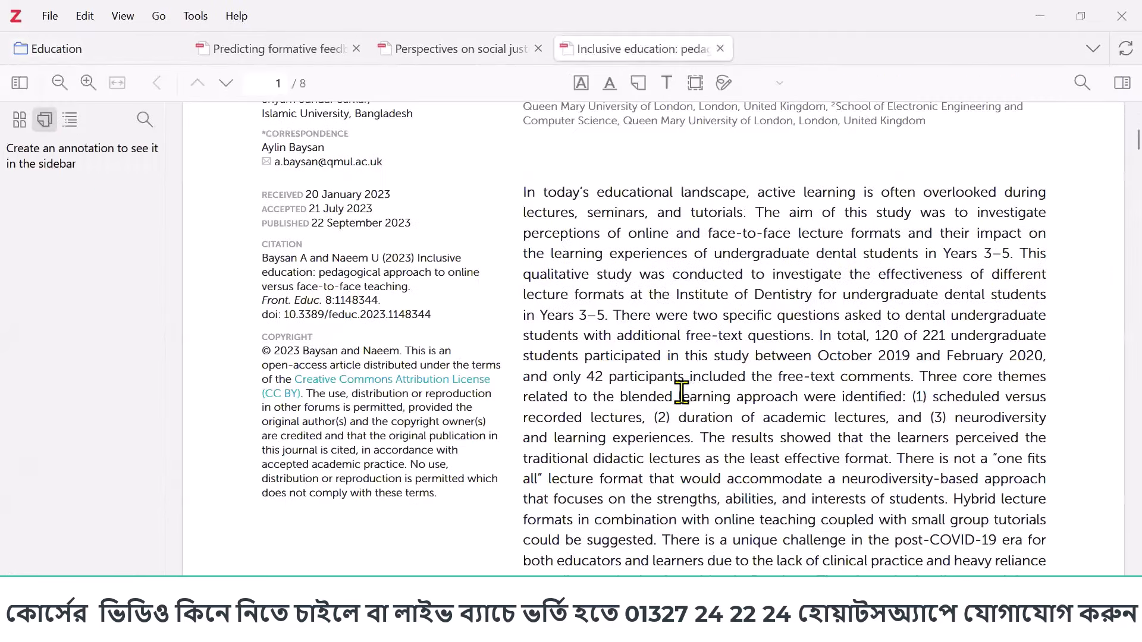
pyautogui.scroll(-8, 1101, 220)
pyautogui.scroll(-7, 1105, 268)
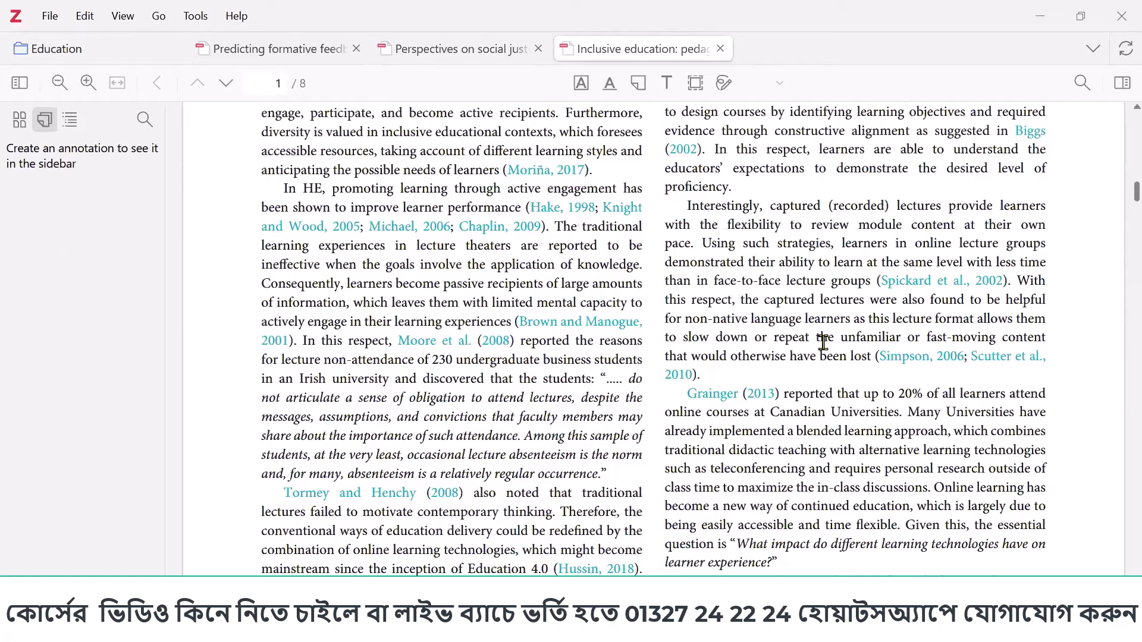
pyautogui.scroll(-10, 824, 343)
pyautogui.scroll(-8, 821, 342)
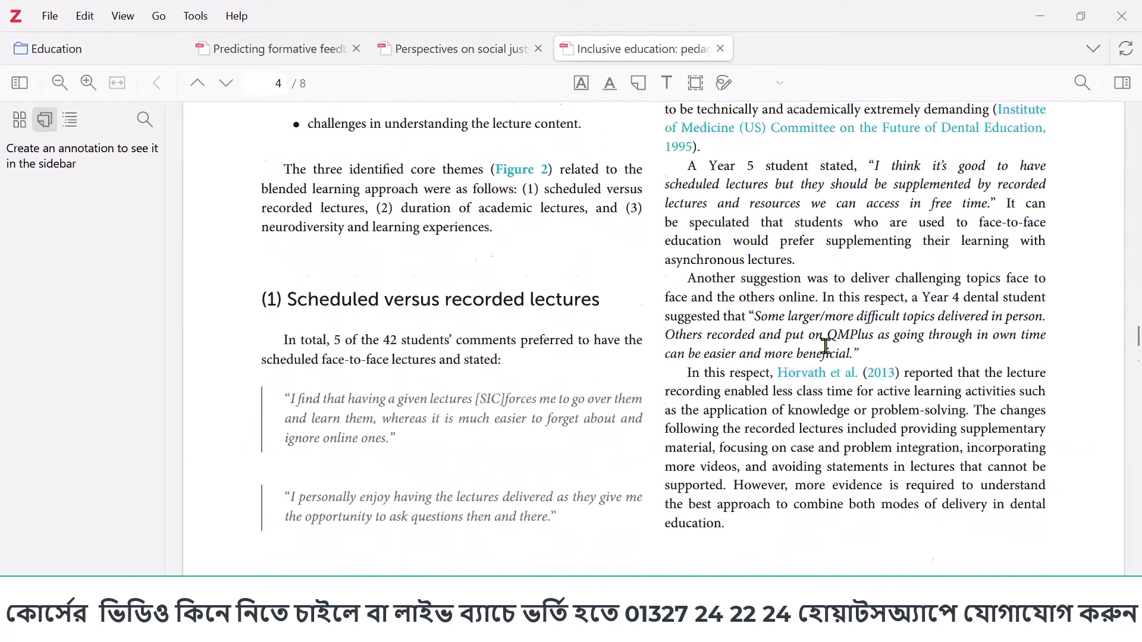
pyautogui.scroll(-15, 826, 346)
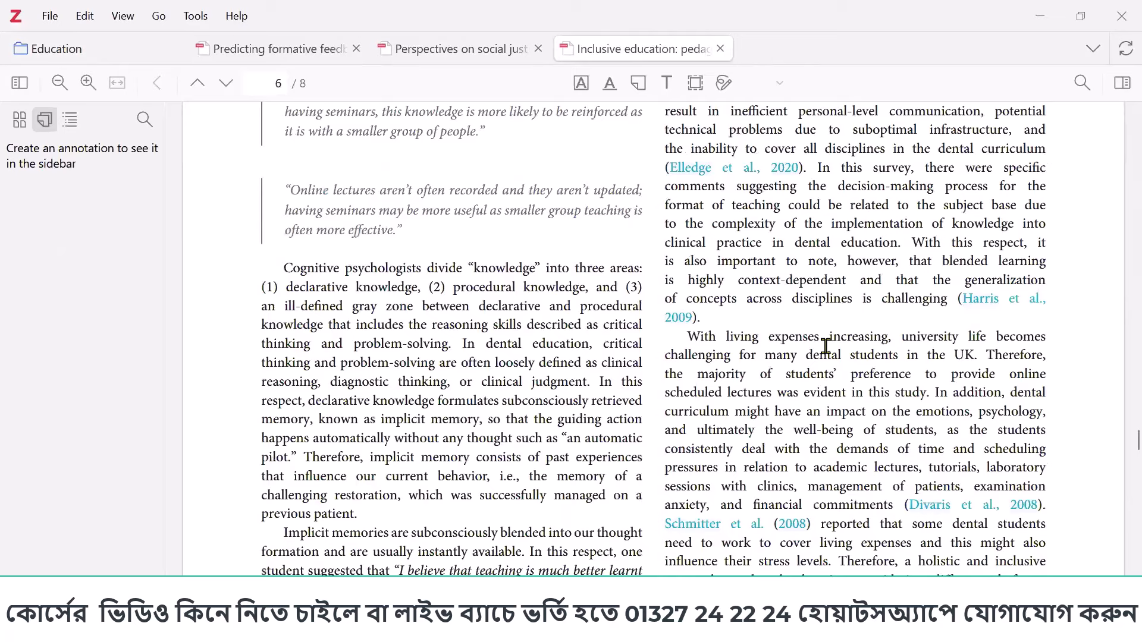
pyautogui.scroll(-5, 825, 346)
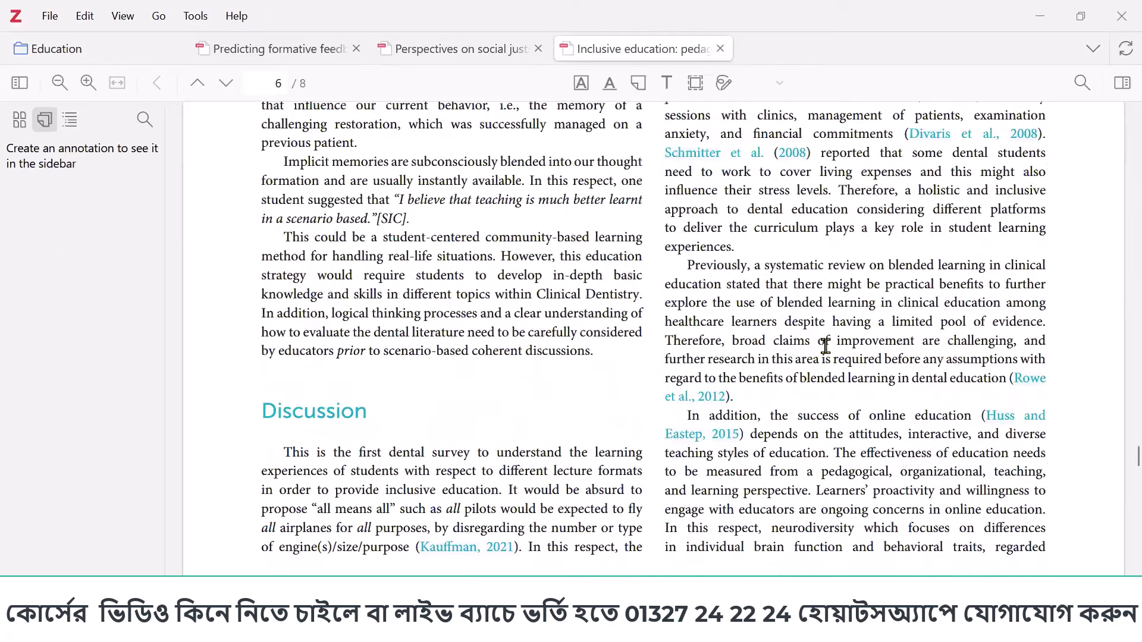
pyautogui.scroll(-7, 825, 346)
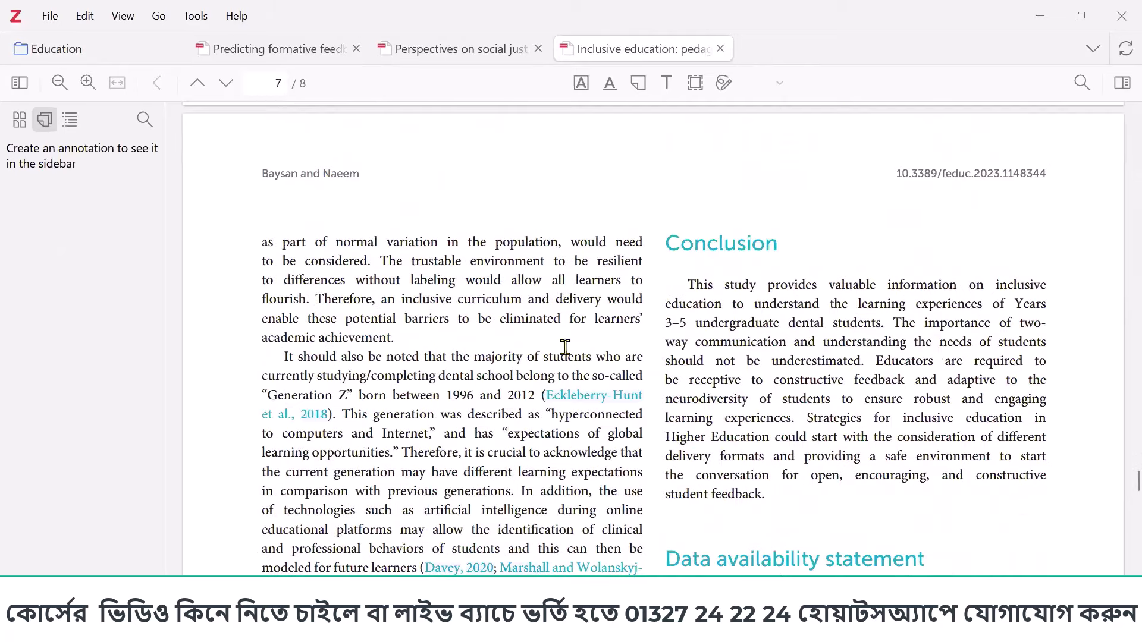
pyautogui.scroll(1, 470, 366)
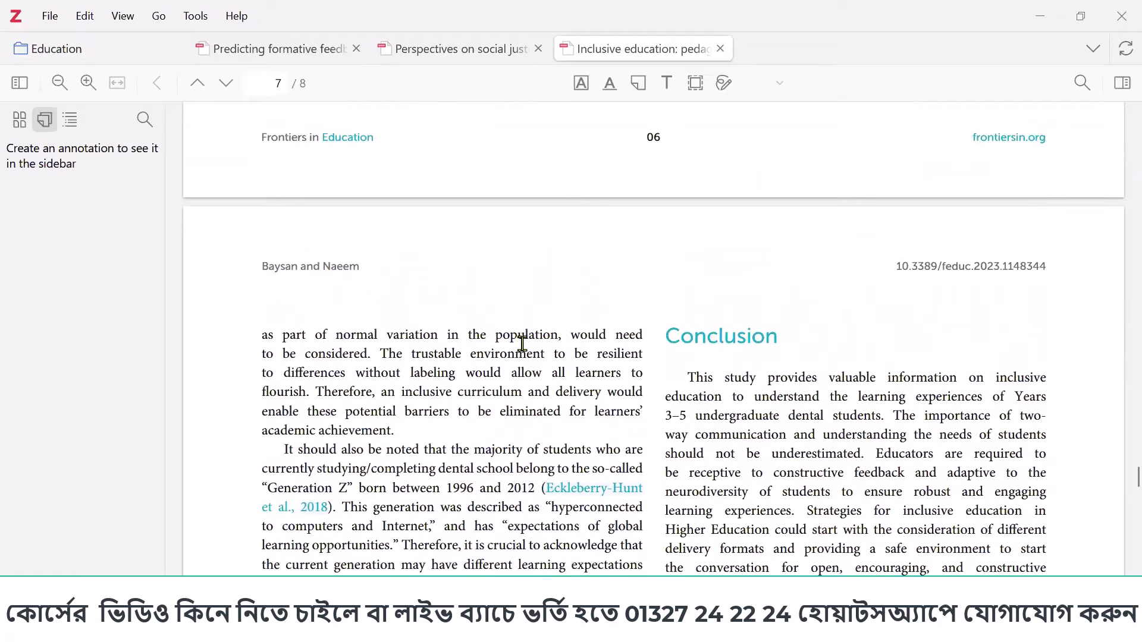
pyautogui.moveTo(379, 353)
pyautogui.mouseDown()
pyautogui.moveTo(383, 385)
pyautogui.moveTo(303, 398)
pyautogui.mouseUp()
pyautogui.rightClick(301, 395)
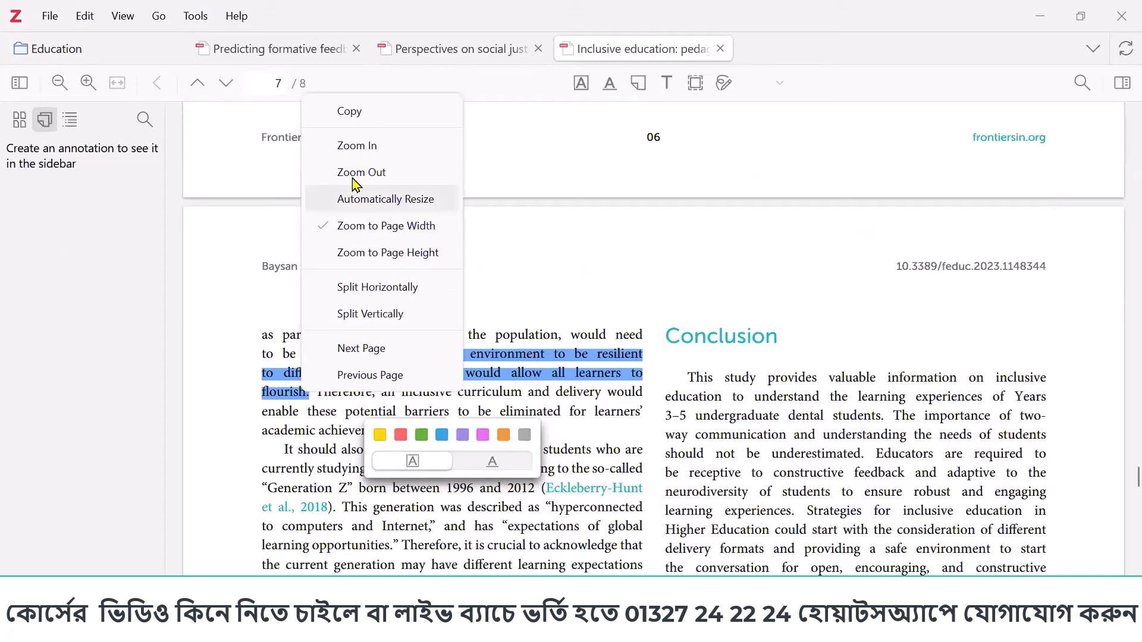
pyautogui.click(350, 111)
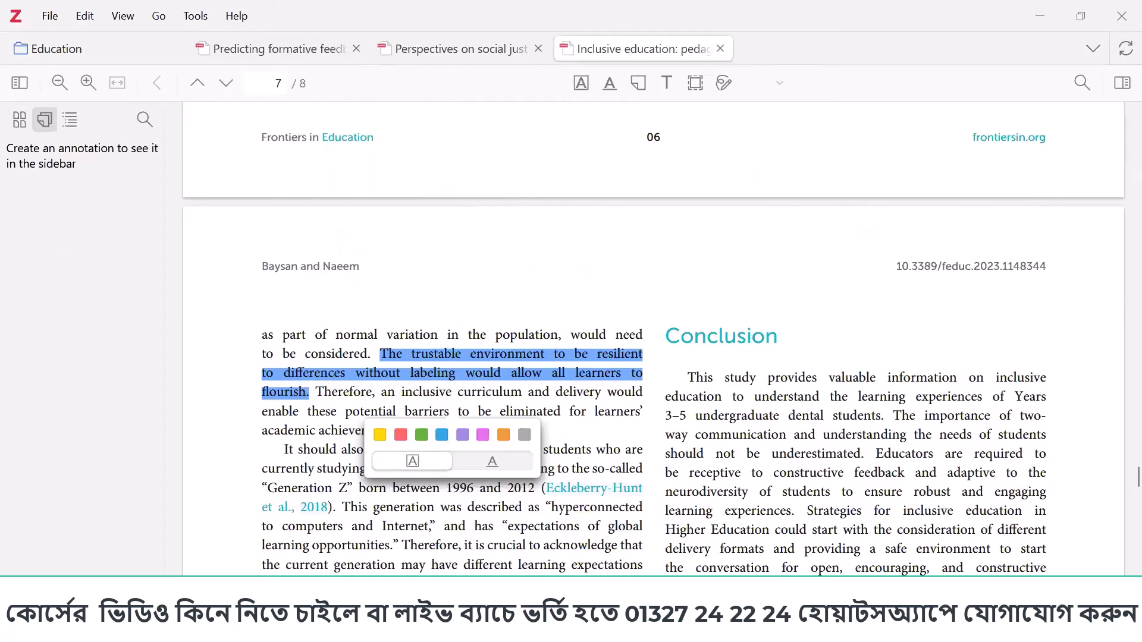
pyautogui.moveTo(580, 626)
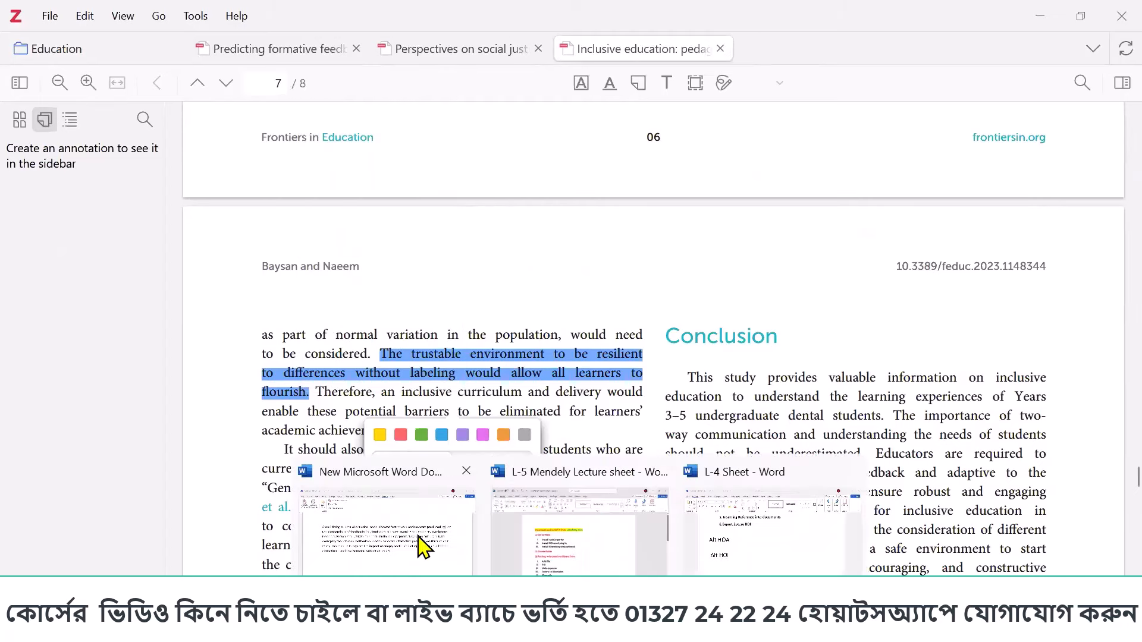
pyautogui.click(420, 543)
# - Paste the trustable-environment sentence as plain text and start a Zotero citation right after '2023).'
pyautogui.rightClick(640, 402)
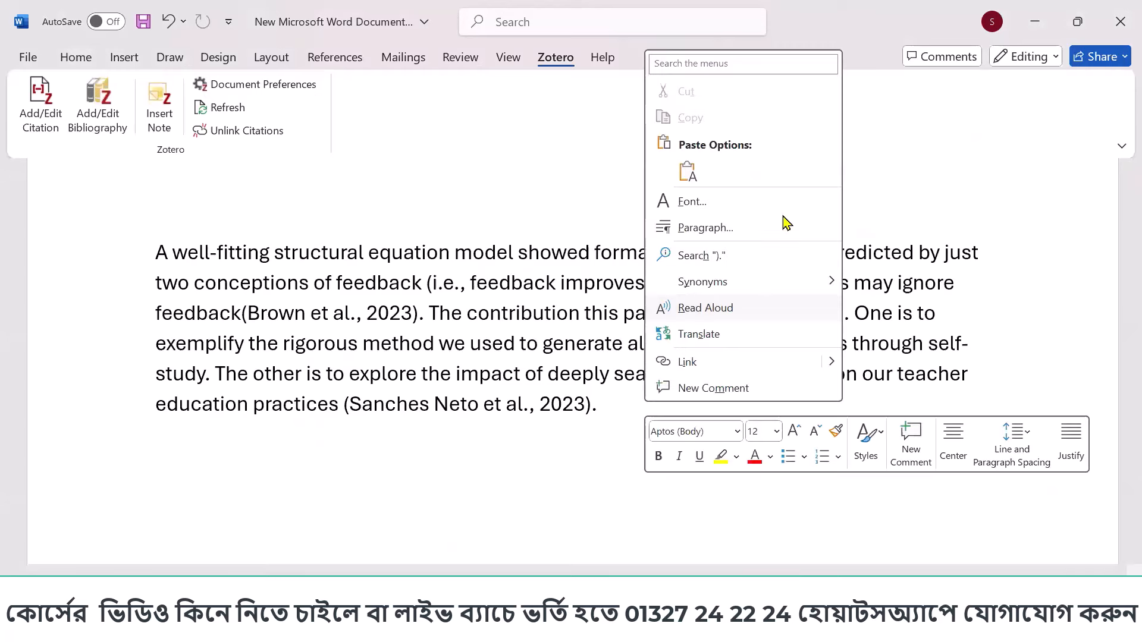
pyautogui.click(688, 171)
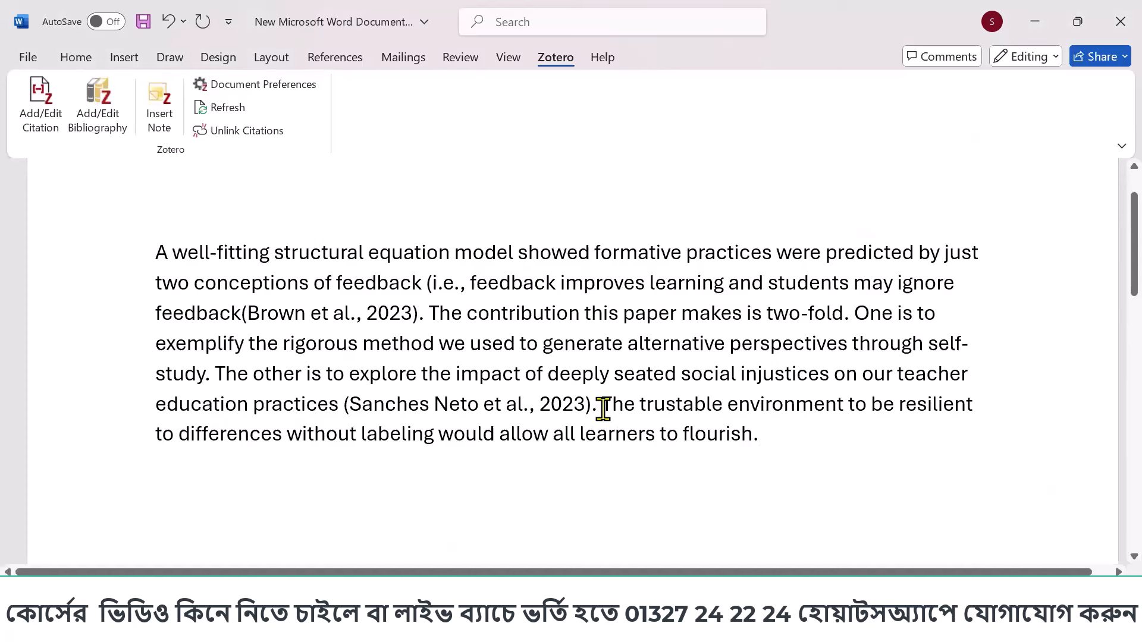
pyautogui.click(603, 408)
pyautogui.click(597, 404)
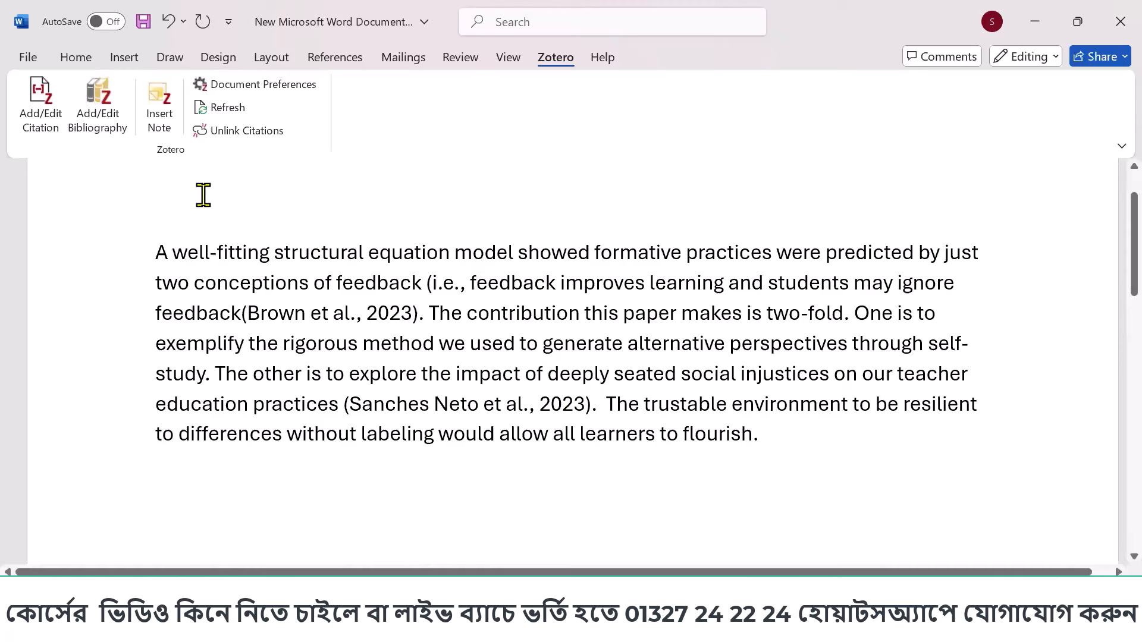
pyautogui.click(45, 119)
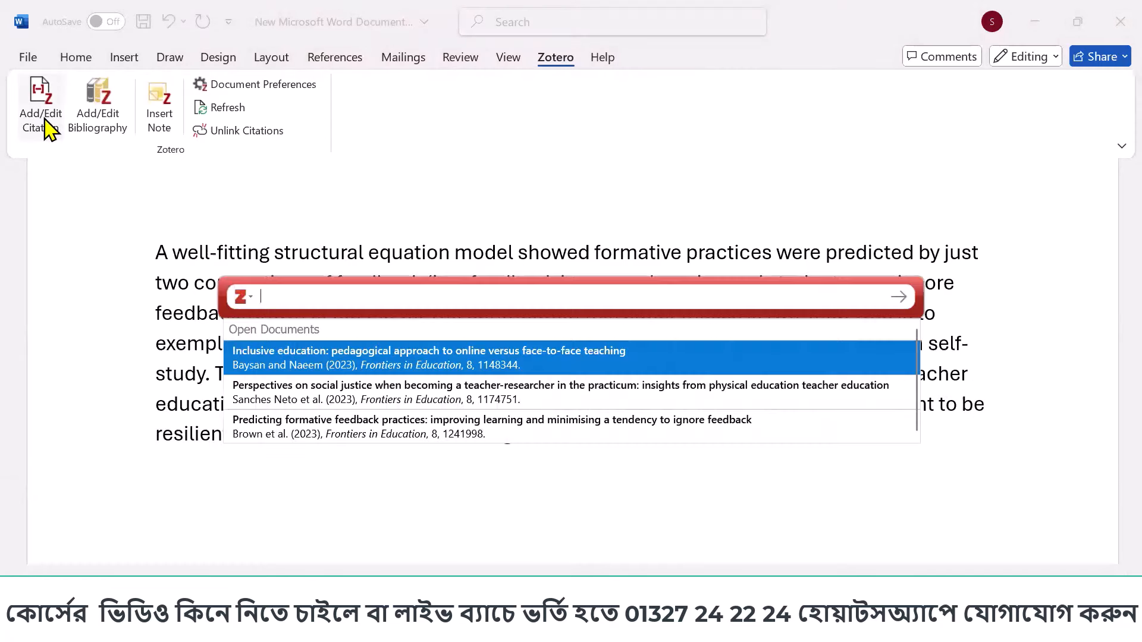
# - Insert an author-omitted (2022) citation of the Mental Health Projects article via the classic picker
pyautogui.click(239, 304)
pyautogui.click(287, 355)
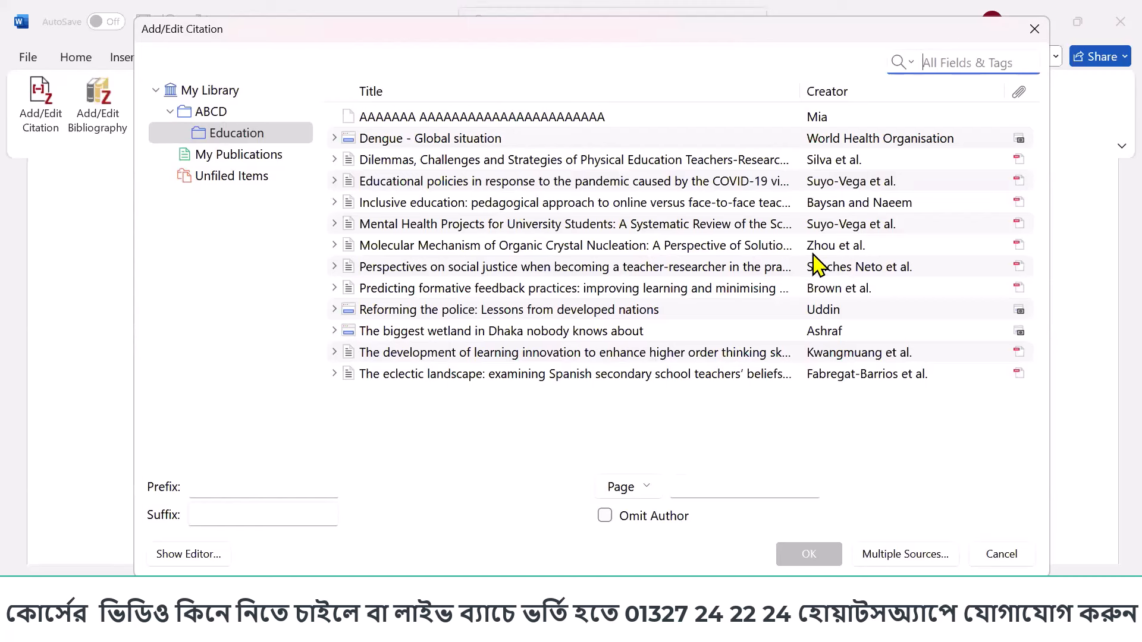
pyautogui.click(692, 225)
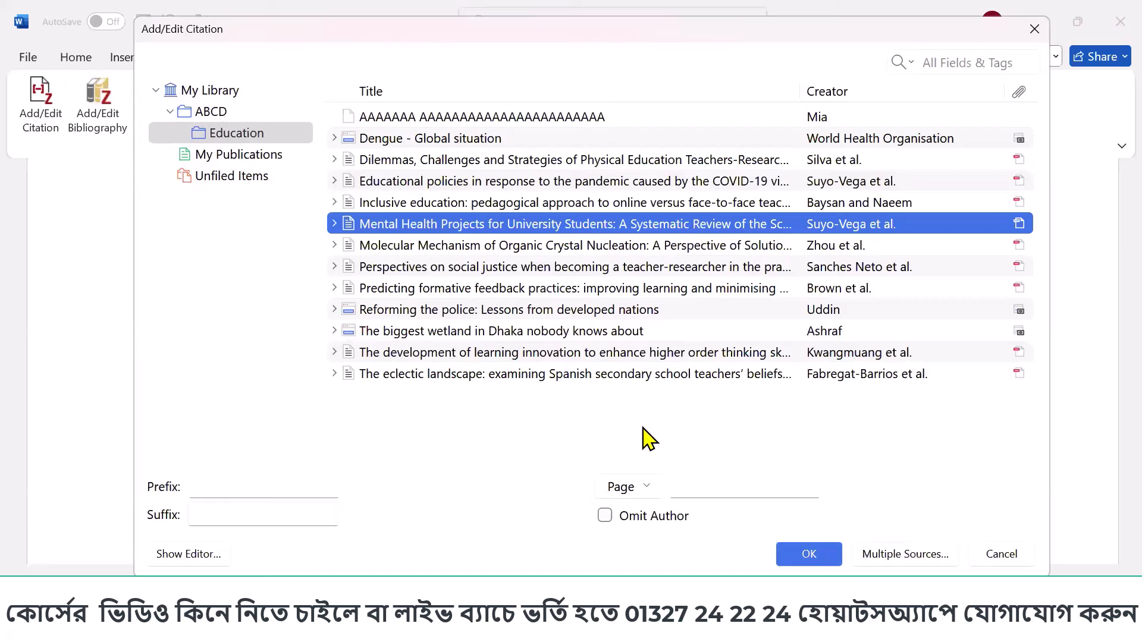
pyautogui.click(604, 517)
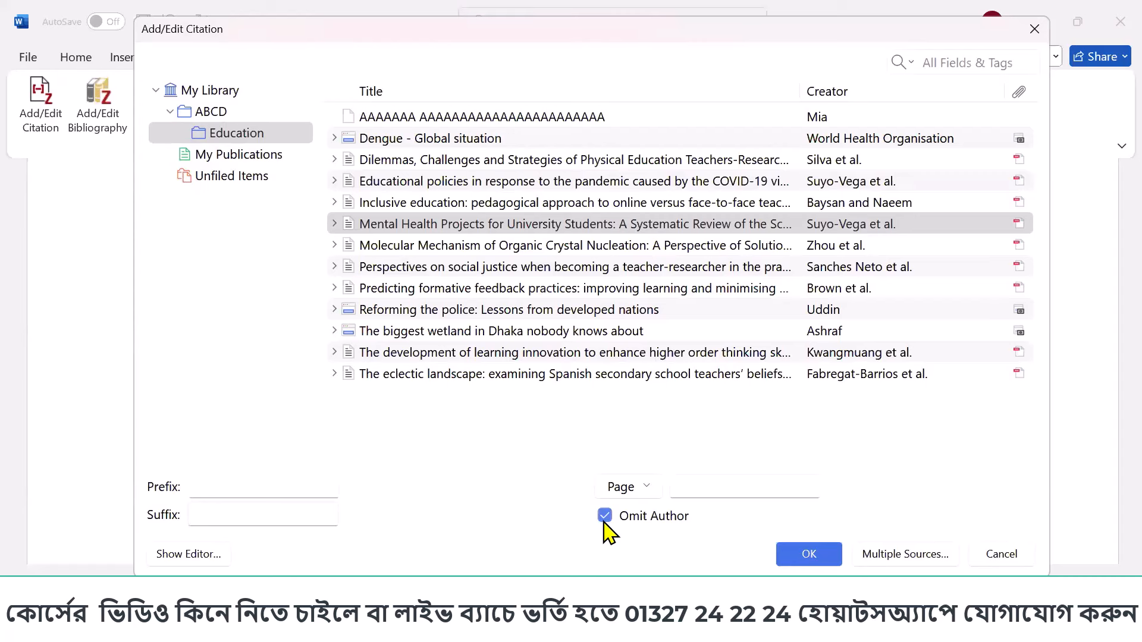
pyautogui.click(801, 555)
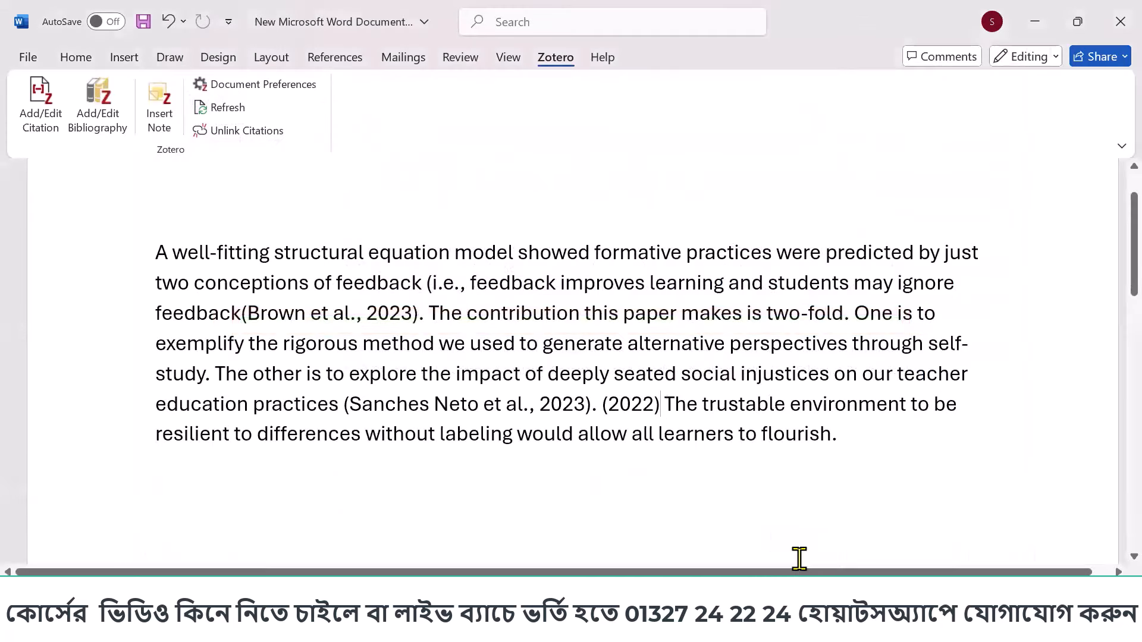
pyautogui.click(630, 404)
pyautogui.click(602, 404)
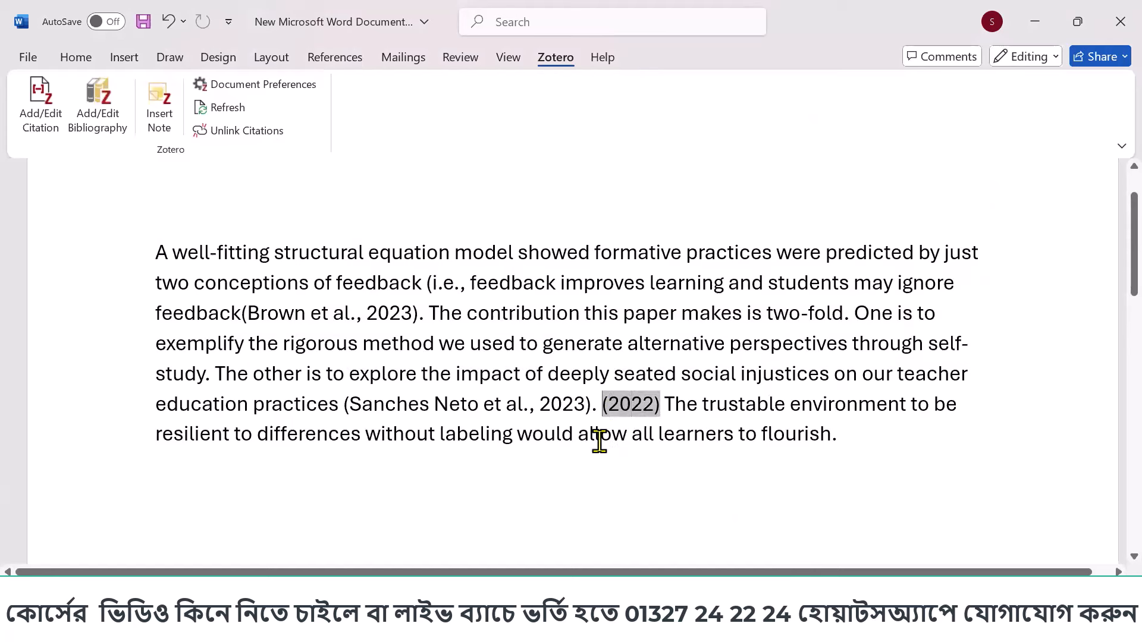
pyautogui.click(597, 405)
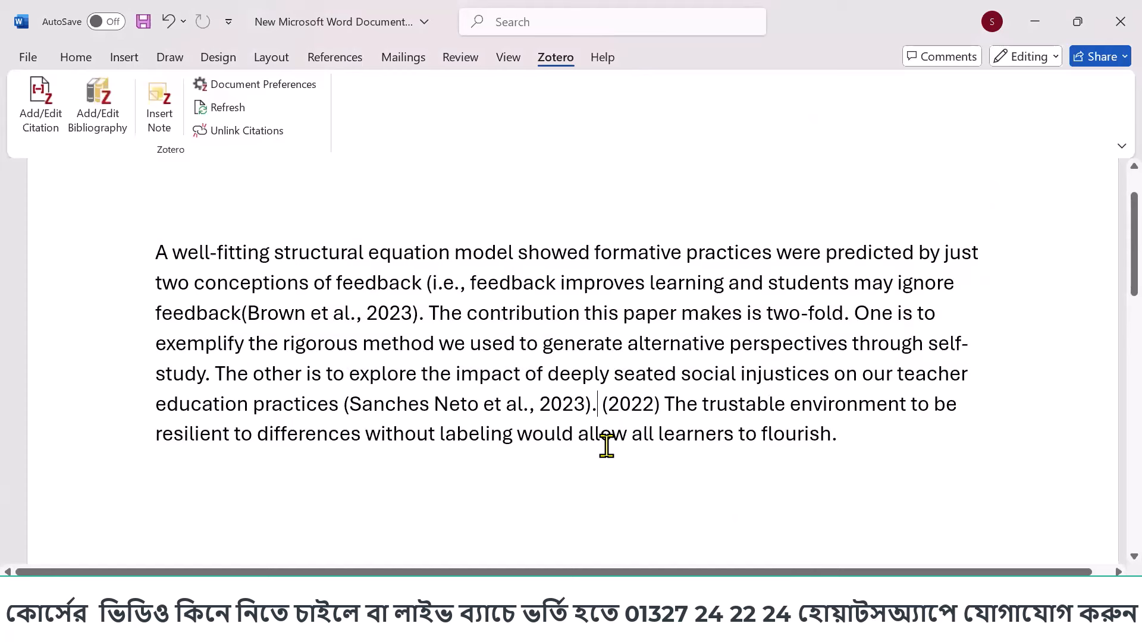
# - Check the Inclusive education article's author line on its title page, then go back to Word
pyautogui.moveTo(696, 627)
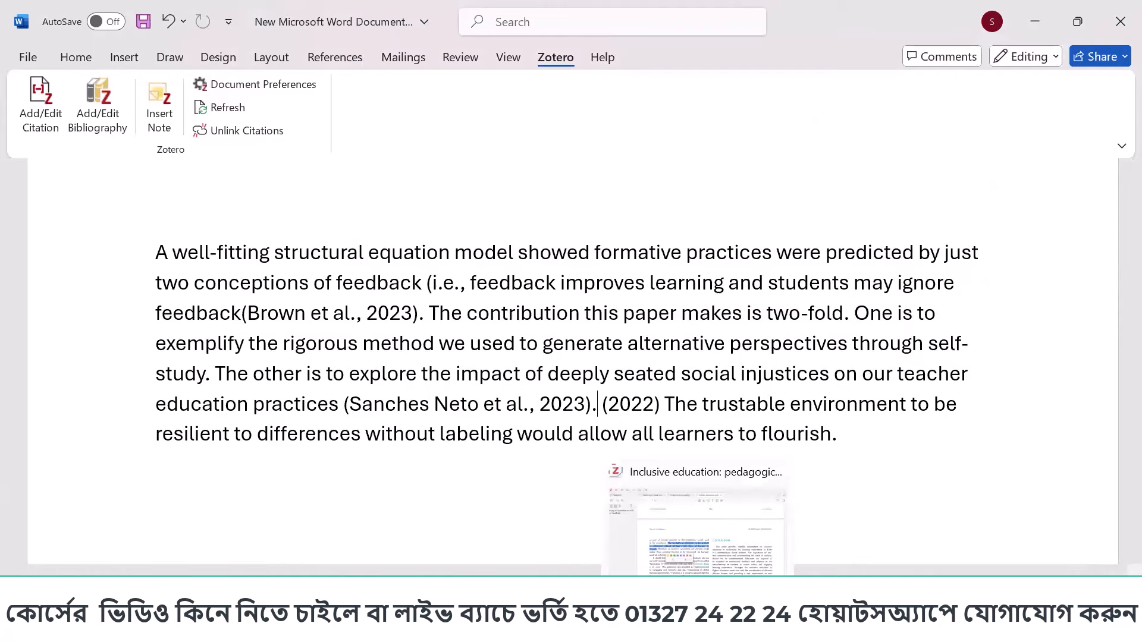
pyautogui.click(696, 564)
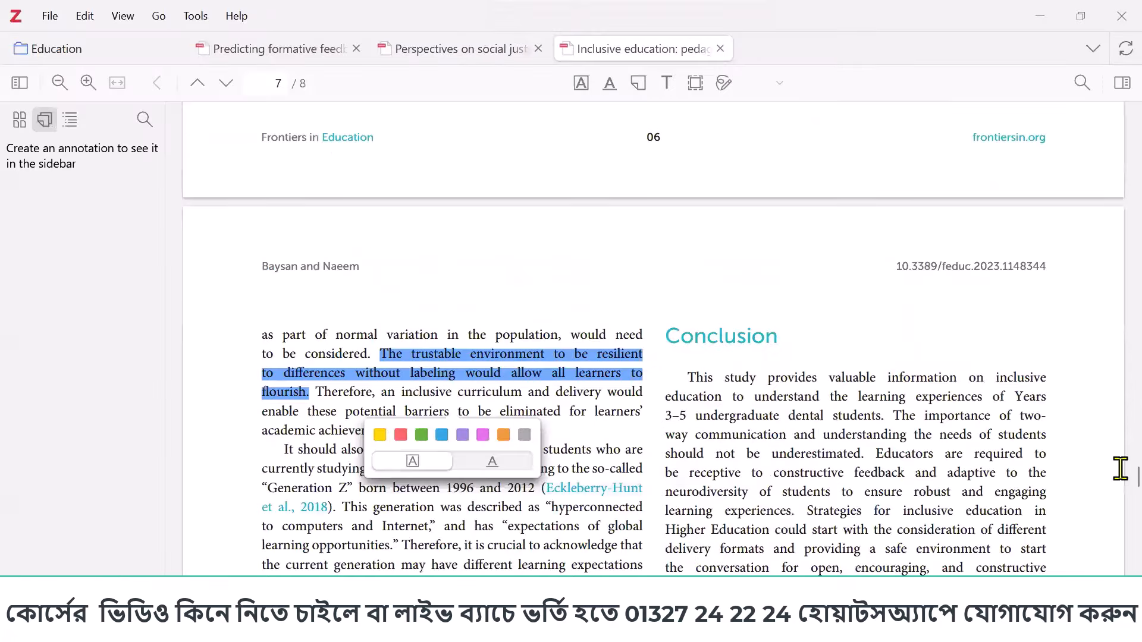
pyautogui.scroll(3, 1107, 465)
pyautogui.moveTo(1107, 466); pyautogui.dragTo(1107, 125)
pyautogui.scroll(5, 1110, 119)
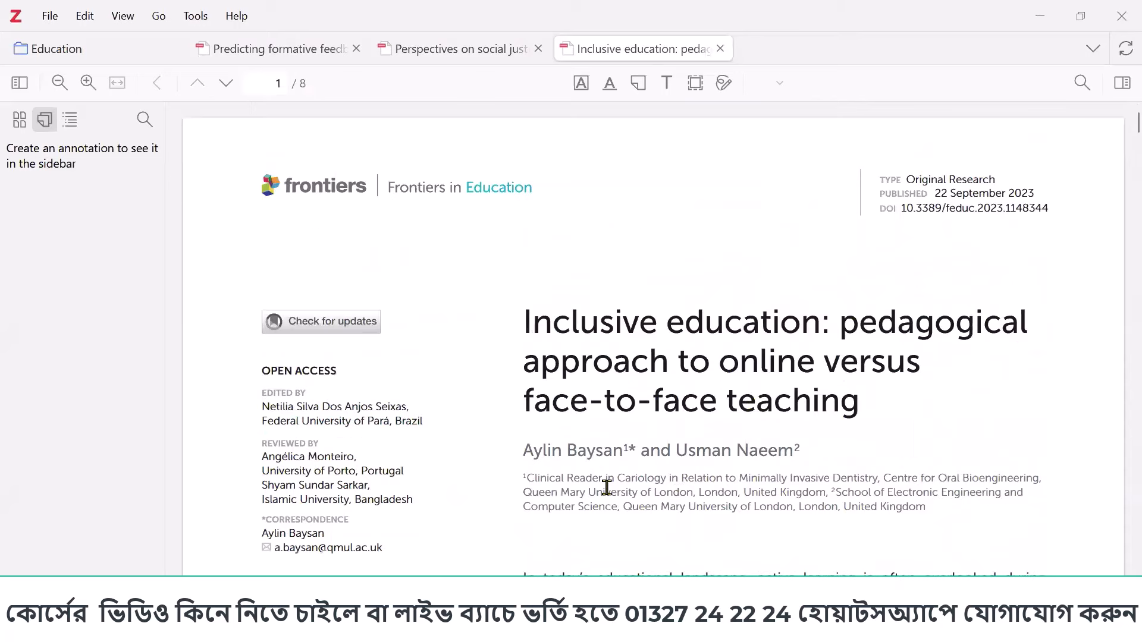
pyautogui.scroll(-2, 607, 488)
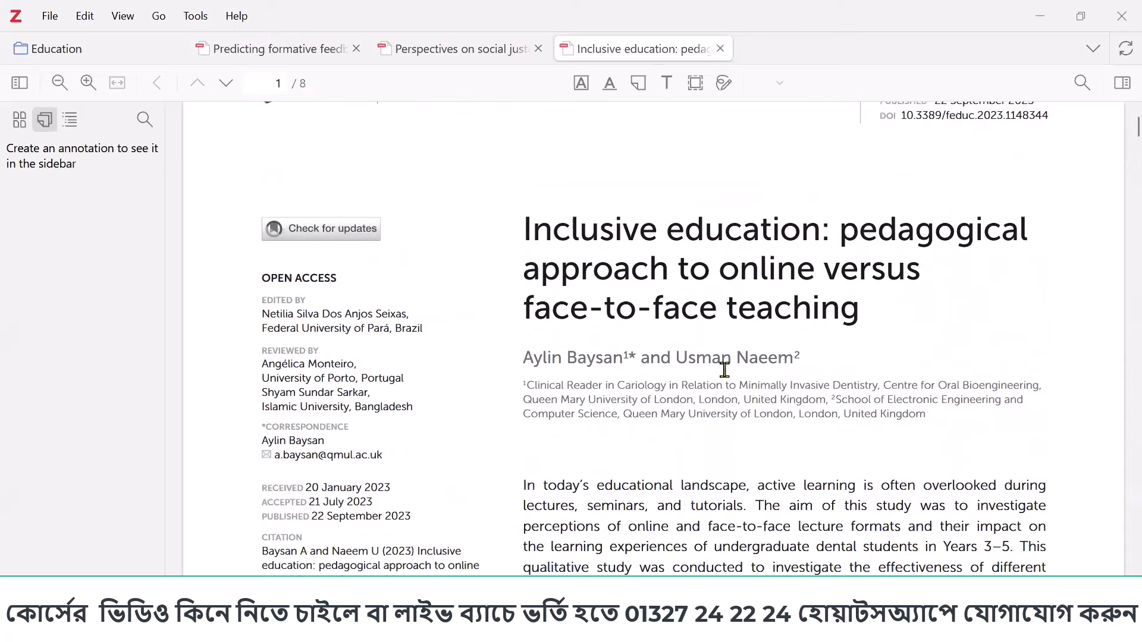
pyautogui.scroll(2, 730, 363)
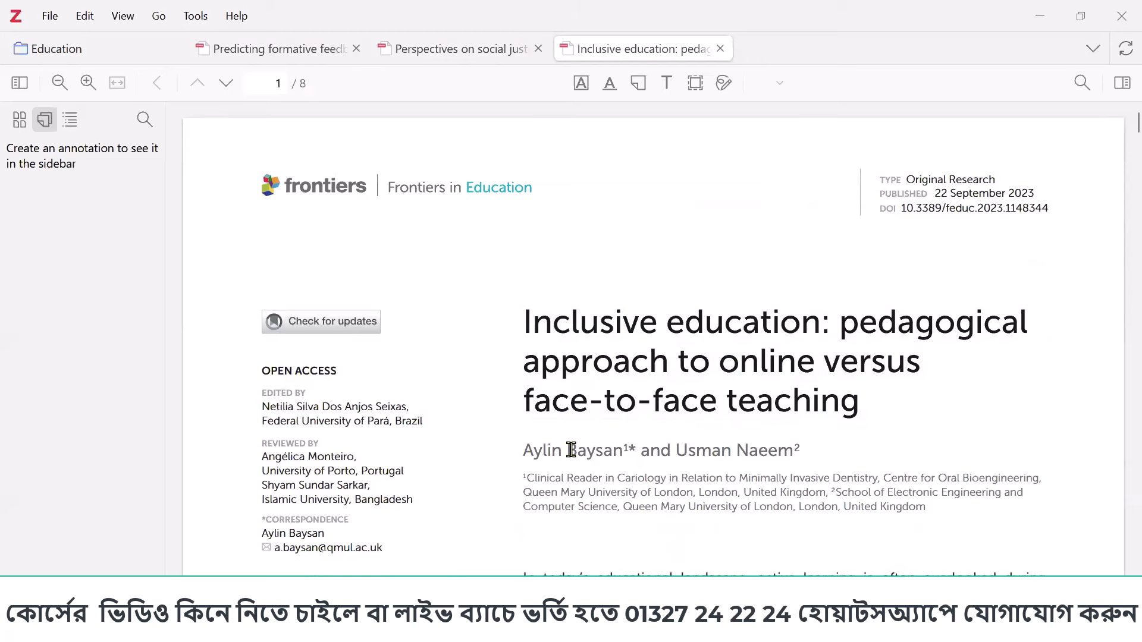
pyautogui.moveTo(581, 450); pyautogui.dragTo(568, 451)
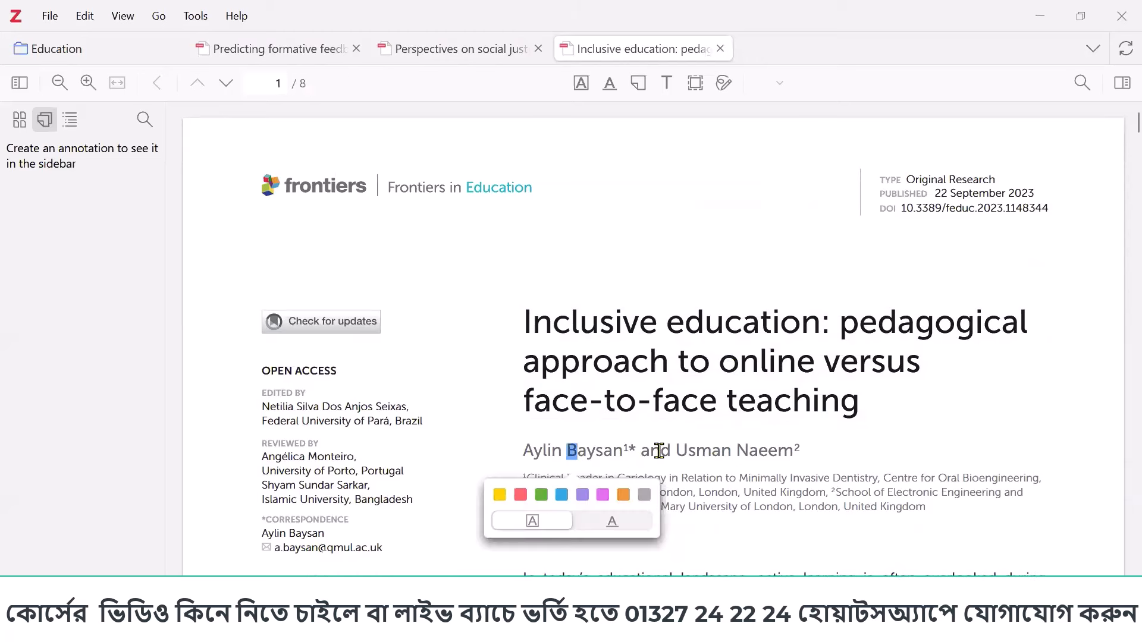
pyautogui.click(735, 454)
pyautogui.moveTo(580, 625)
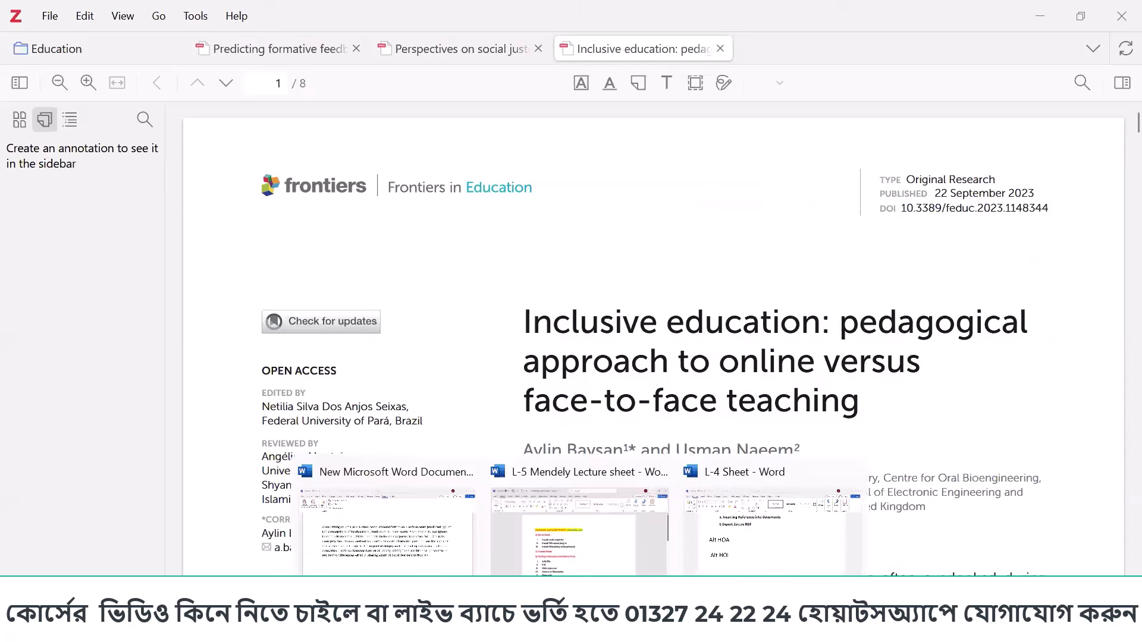
pyautogui.click(428, 555)
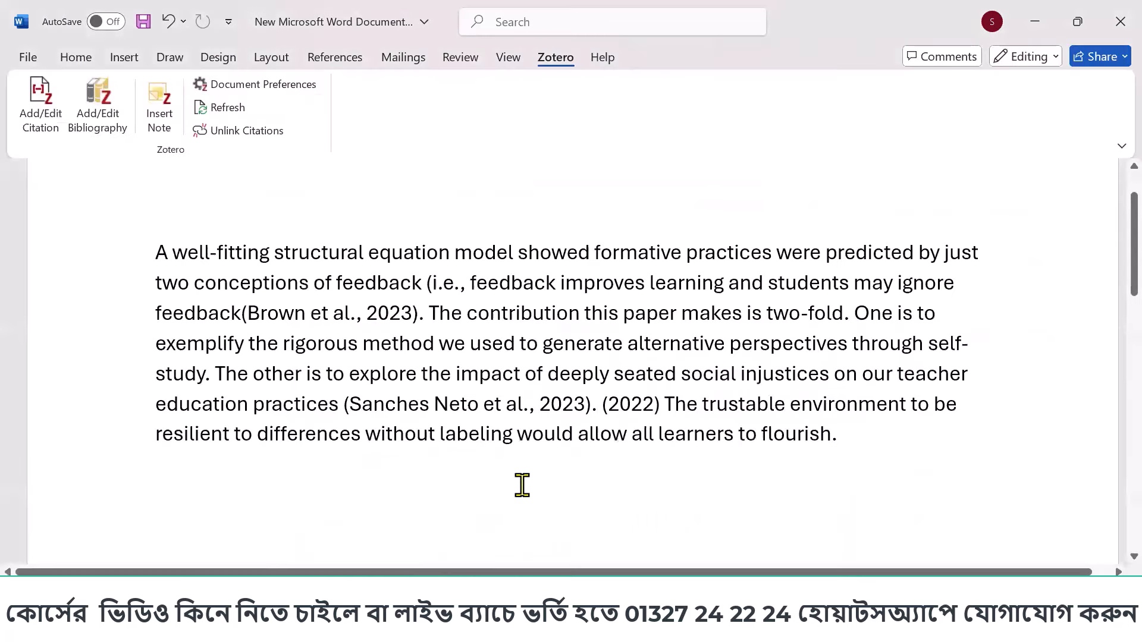
# - Write the two authors' surnames before (2022) and 'stated that the' after it, lowercasing 'the'
pyautogui.write('b')
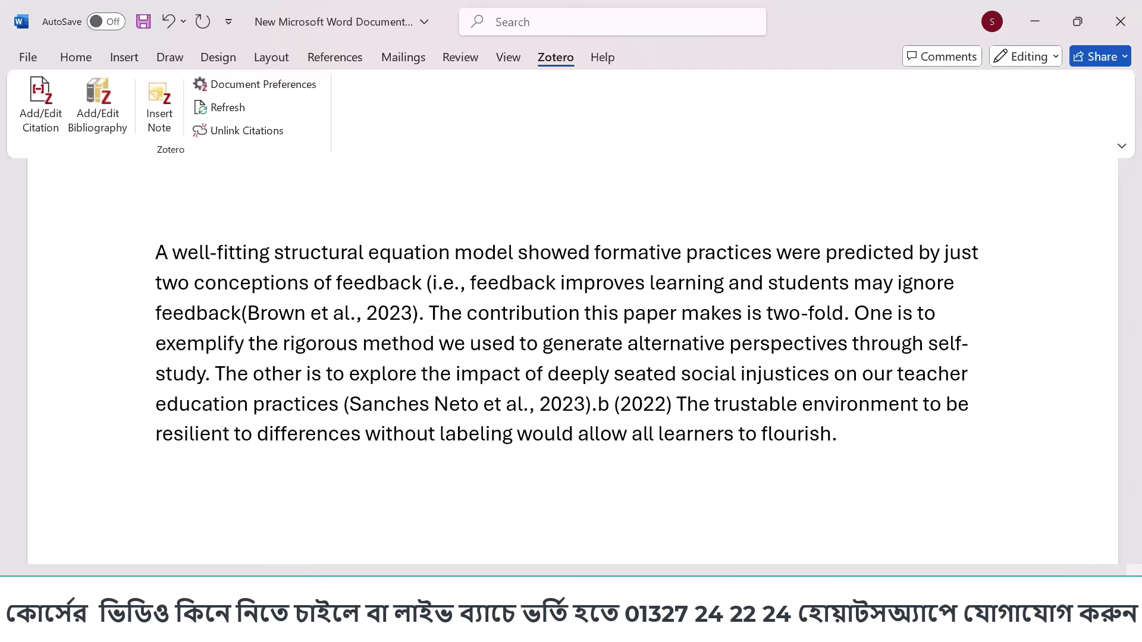
pyautogui.press('BackSpace')
pyautogui.write('B')
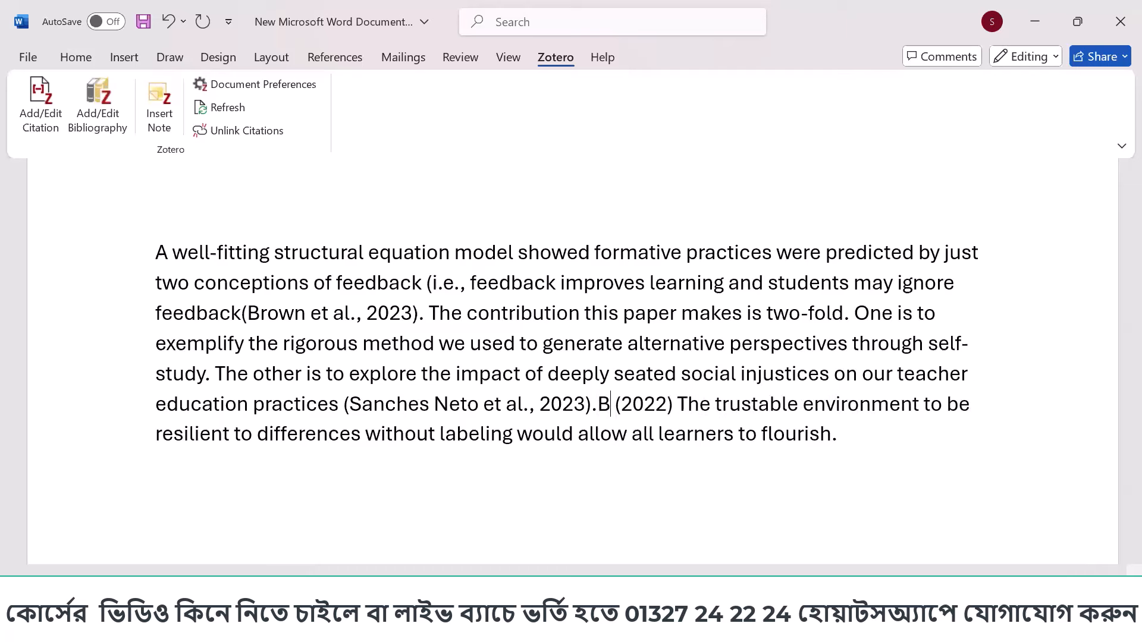
pyautogui.write('aysan')
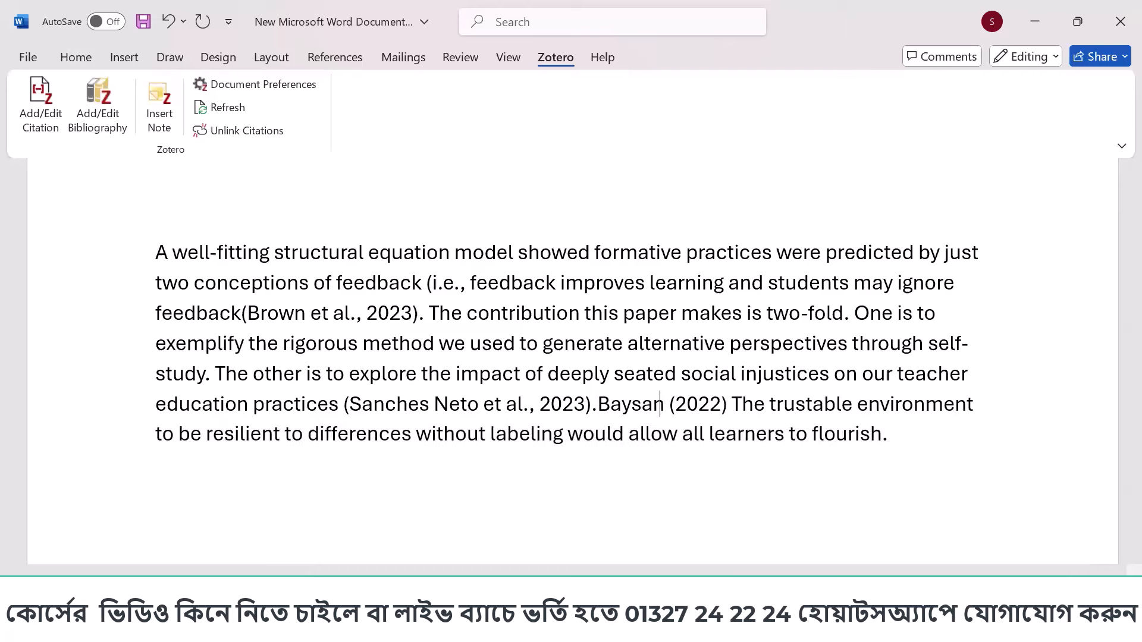
pyautogui.write(' and ')
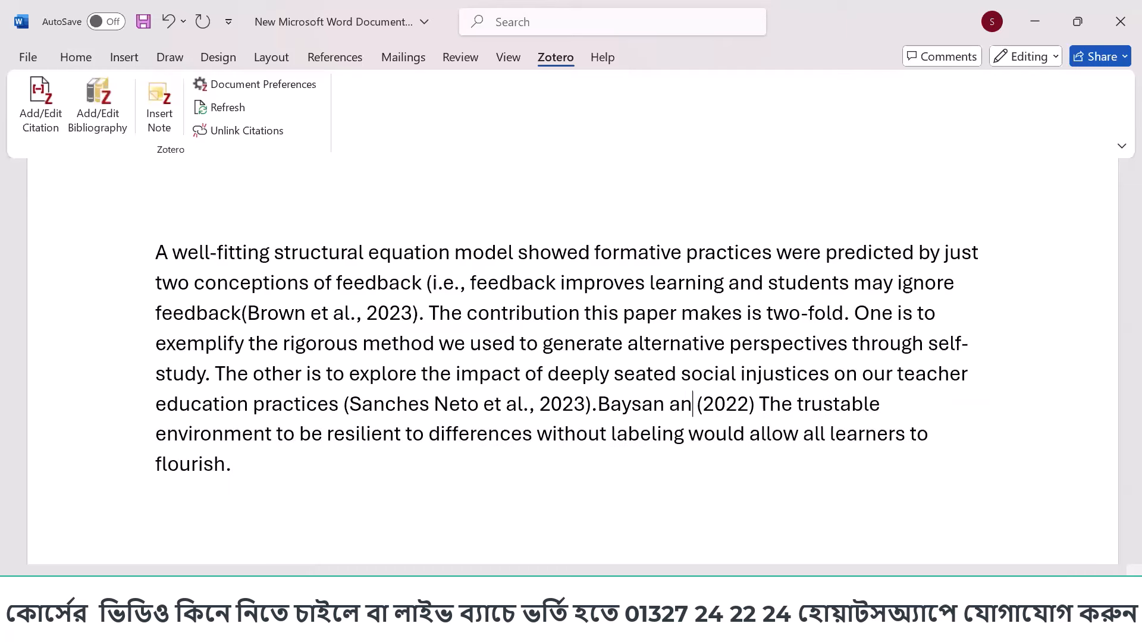
pyautogui.write('Naye')
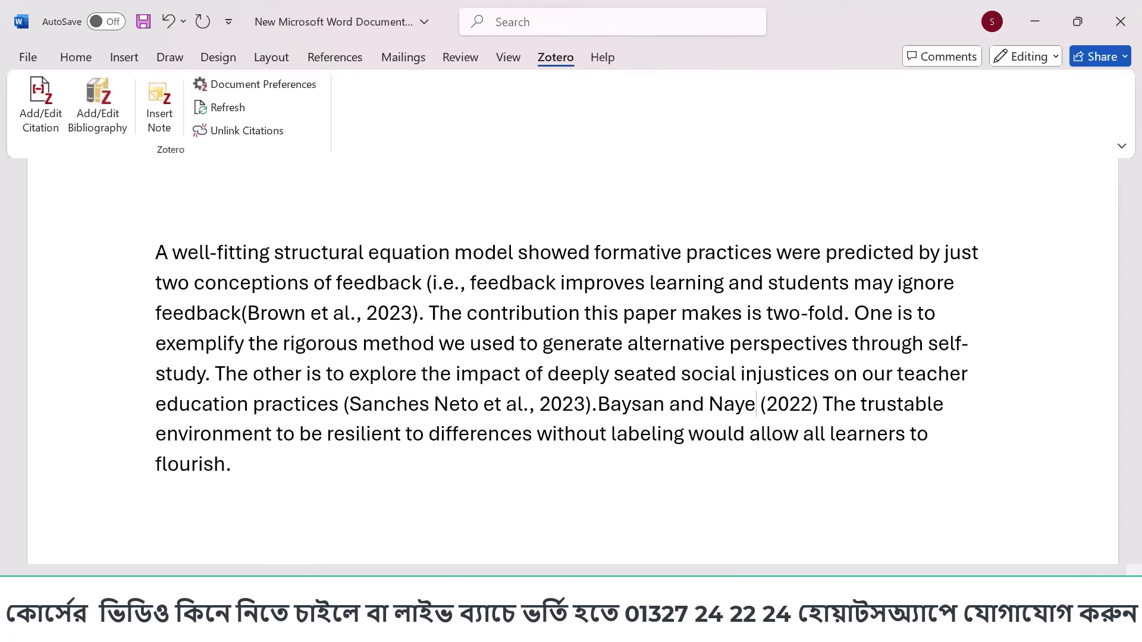
pyautogui.write('m')
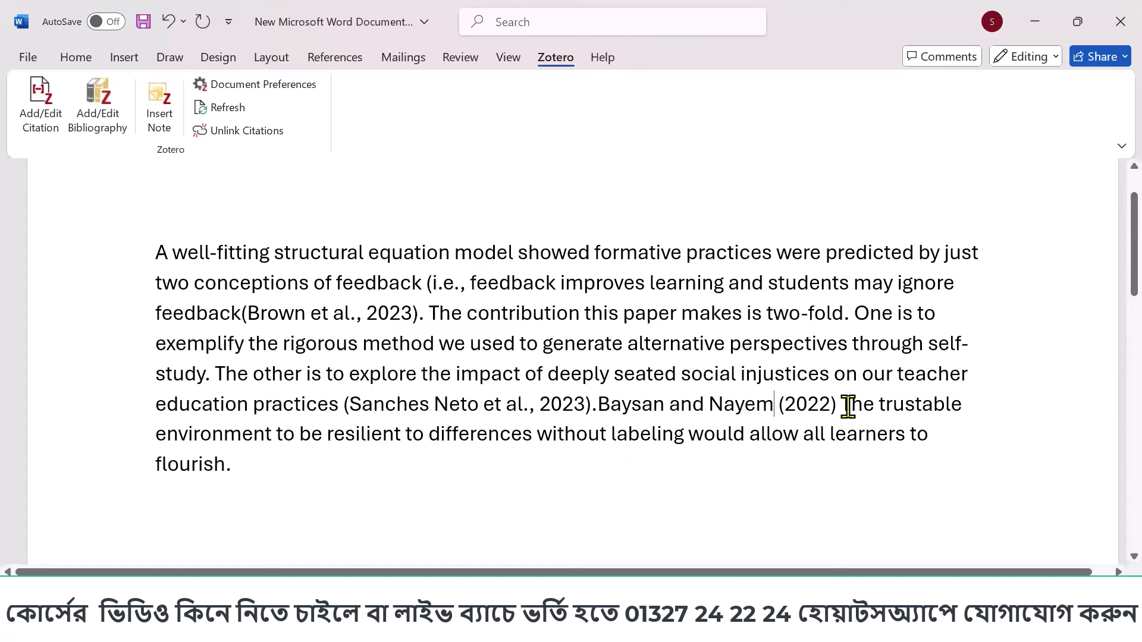
pyautogui.write(',')
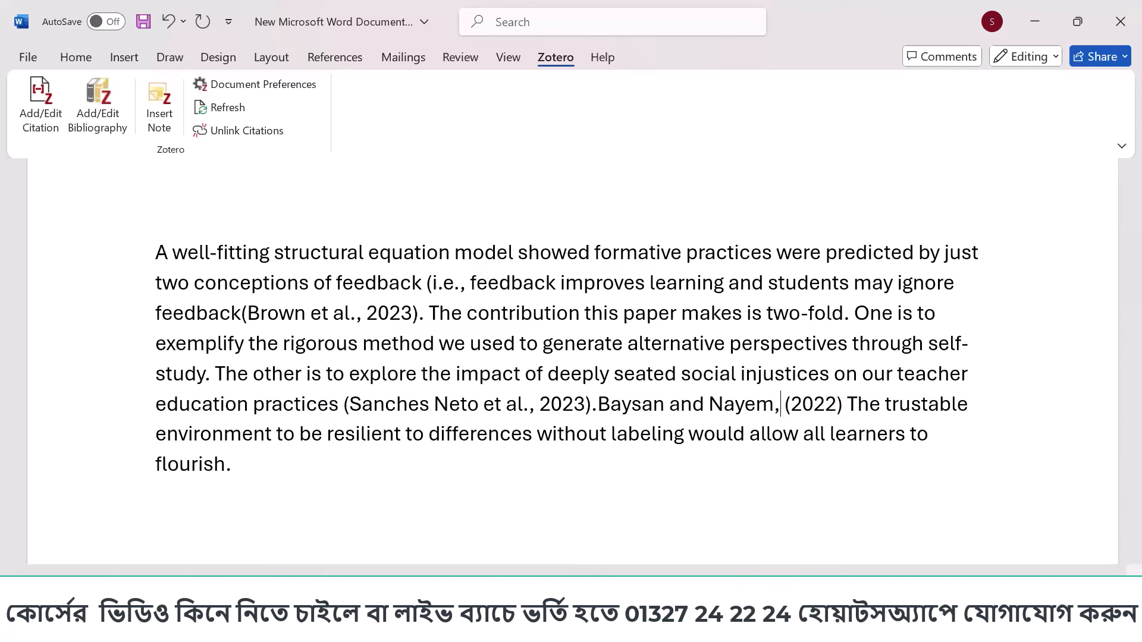
pyautogui.moveTo(785, 405); pyautogui.dragTo(839, 415)
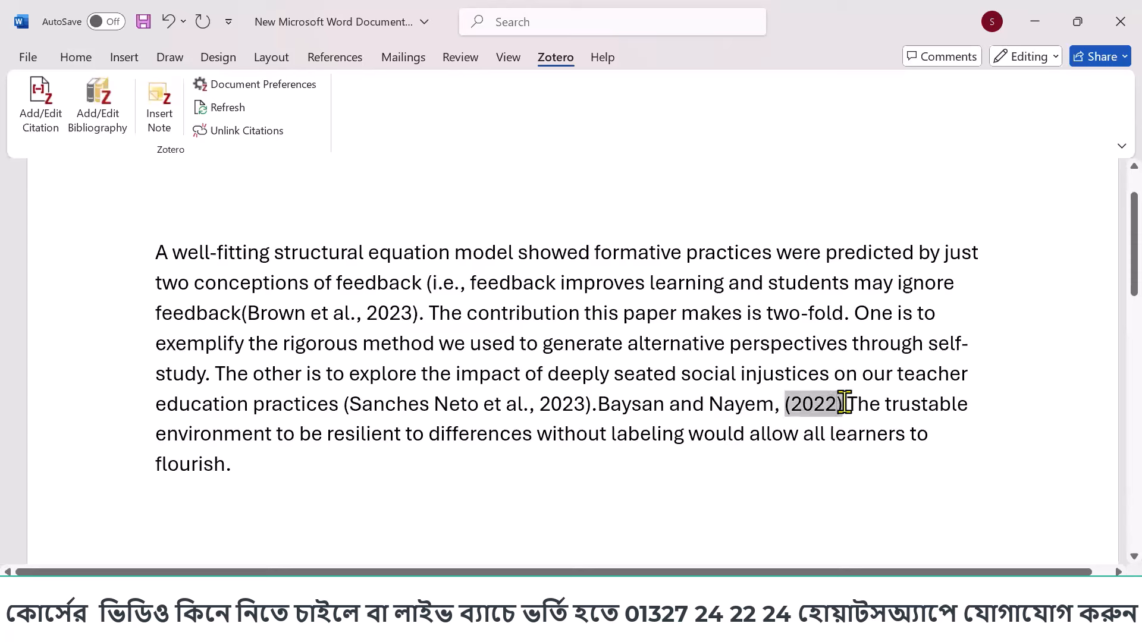
pyautogui.click(844, 406)
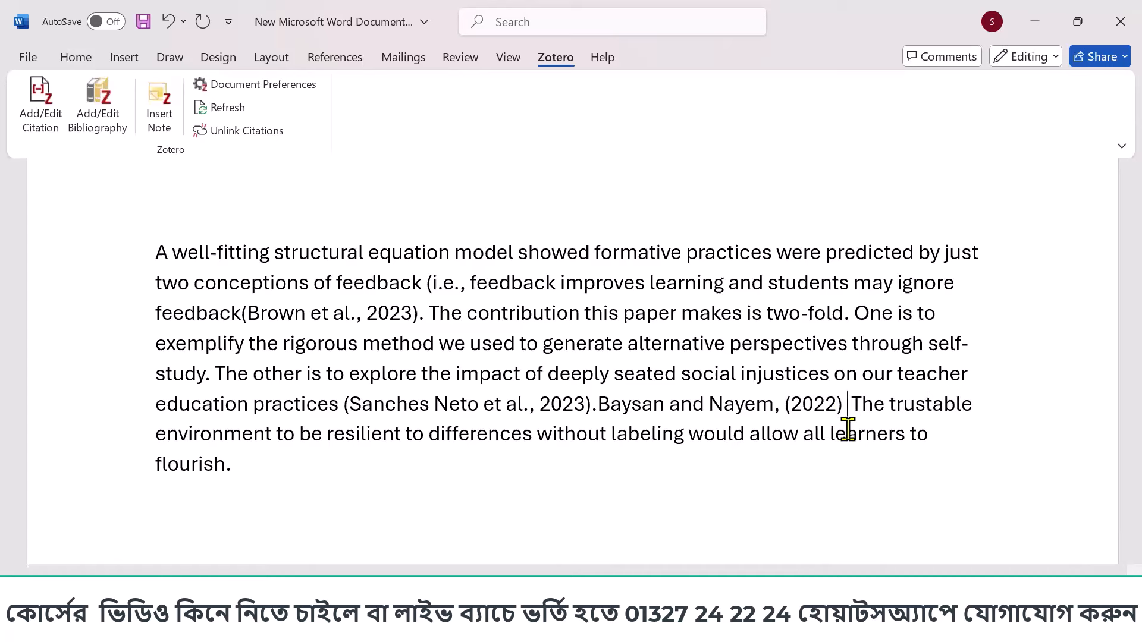
pyautogui.write('stated ')
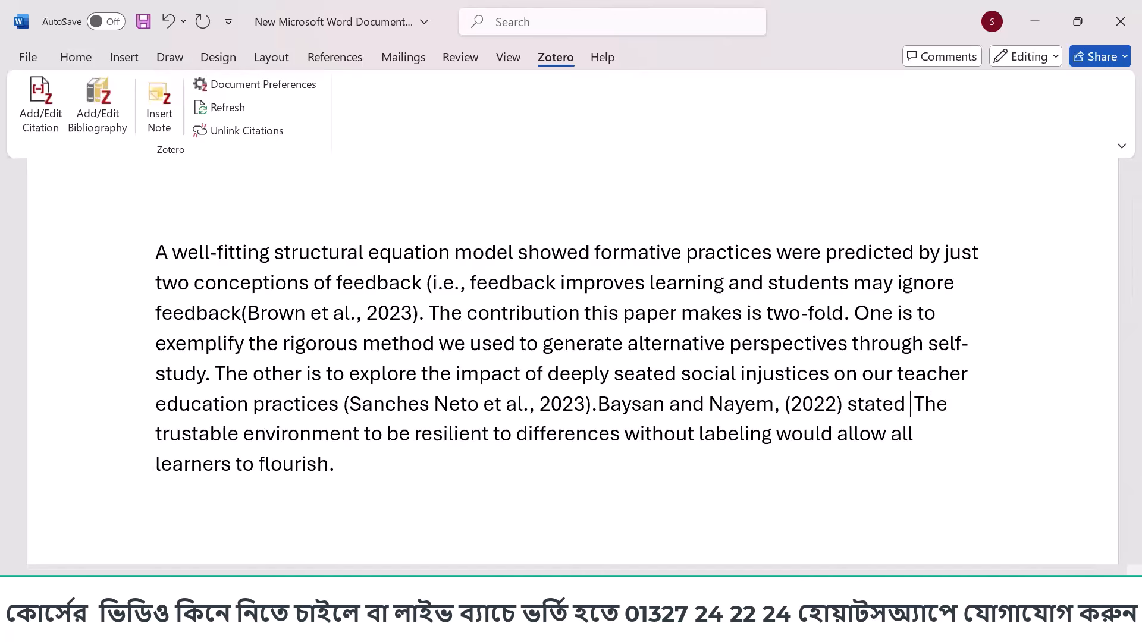
pyautogui.write('that')
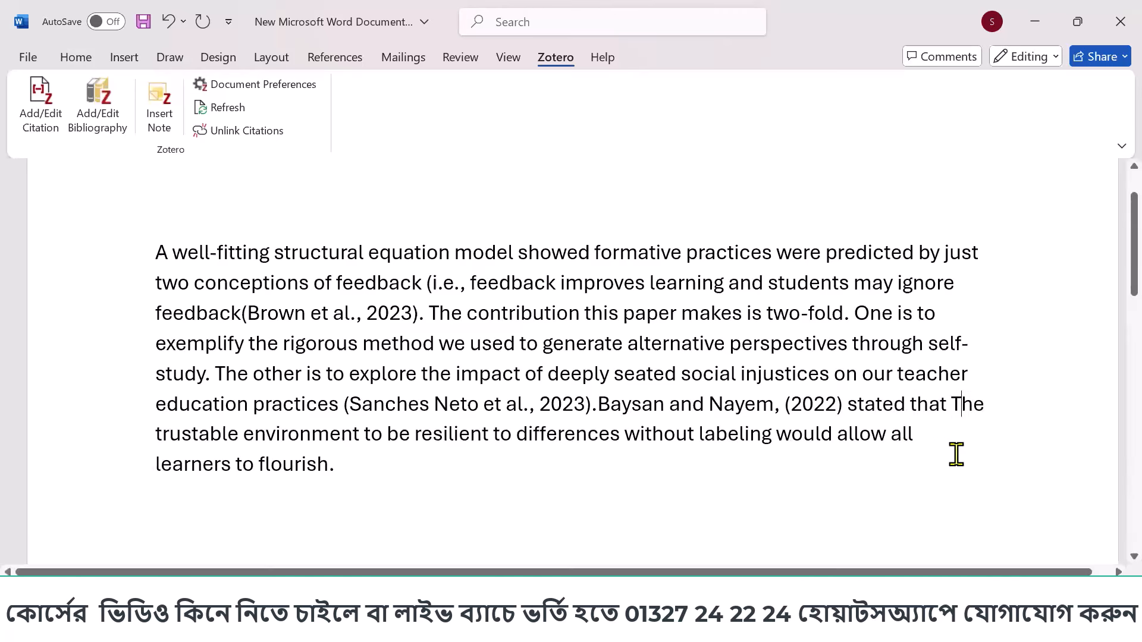
pyautogui.press('Delete')
pyautogui.write('t')
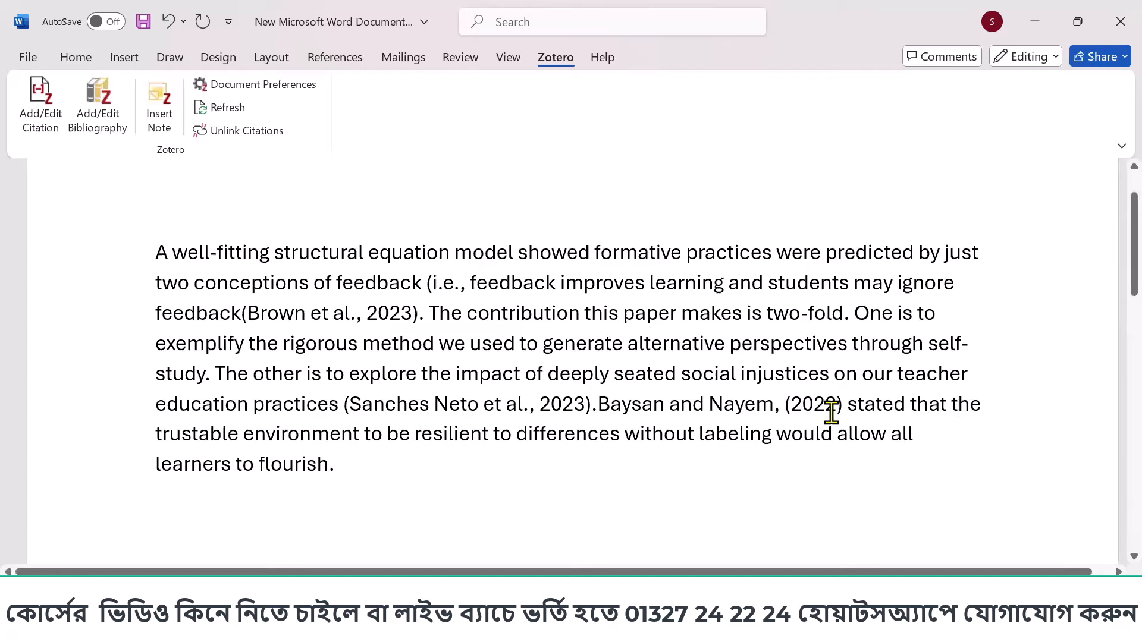
# - Move the comma from before (2022) to just after it
pyautogui.scroll(1, 826, 462)
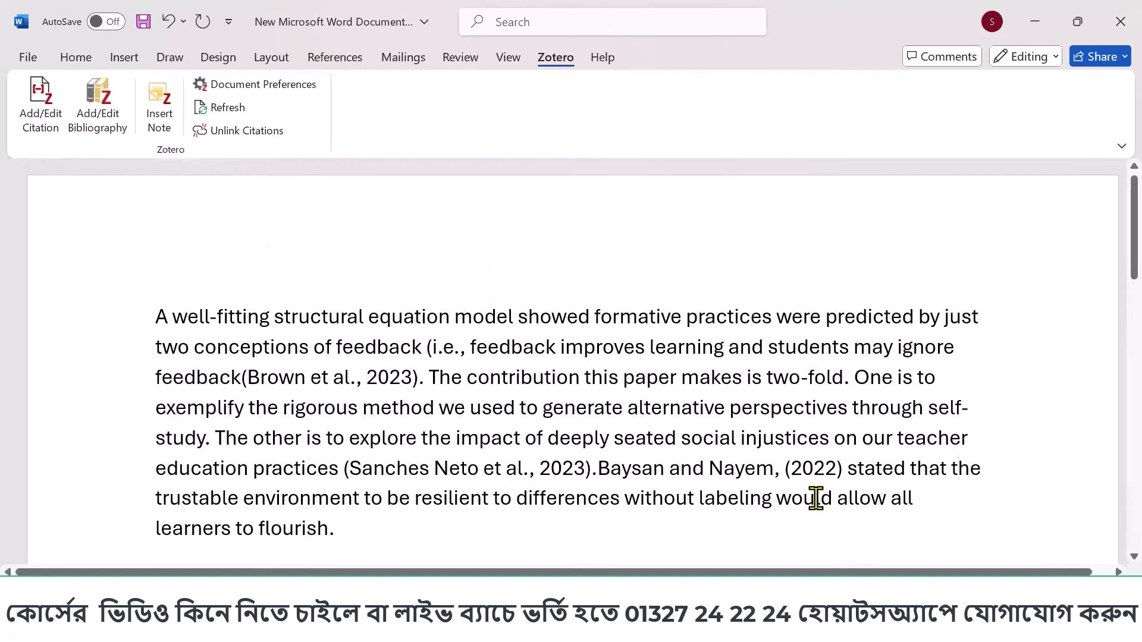
pyautogui.click(785, 473)
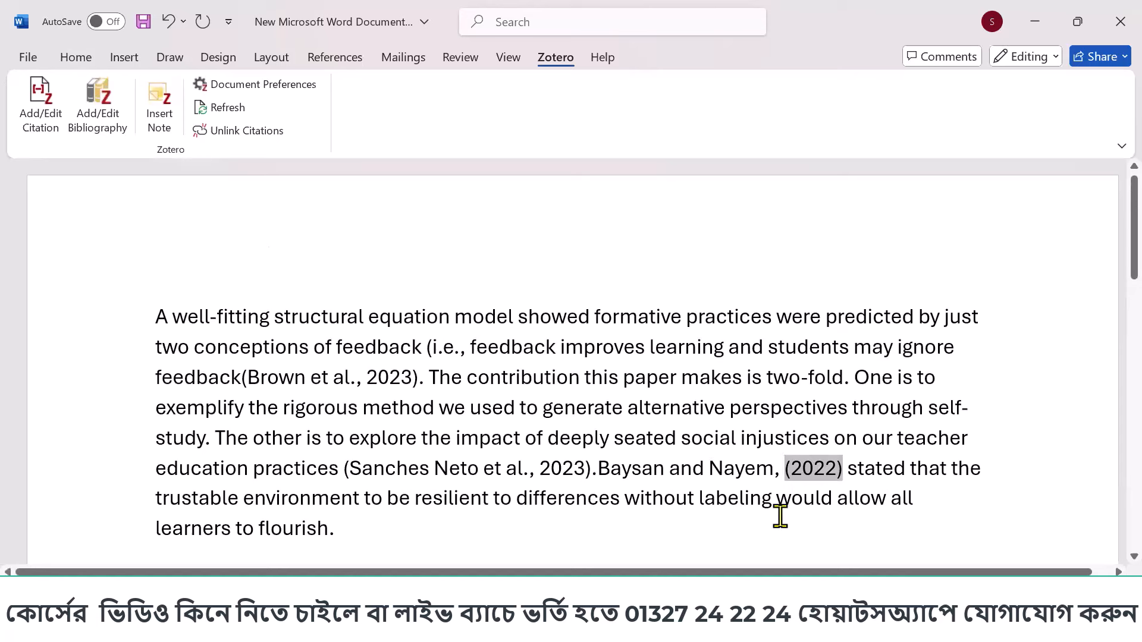
pyautogui.press('BackSpace')
pyautogui.press('BackSpace')
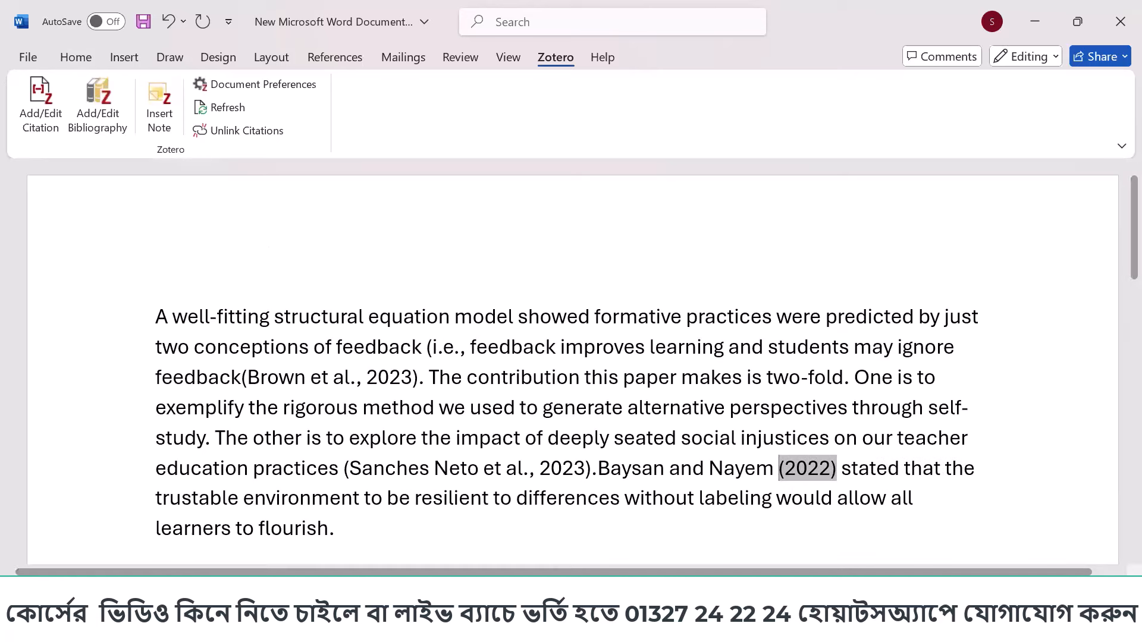
pyautogui.click(837, 466)
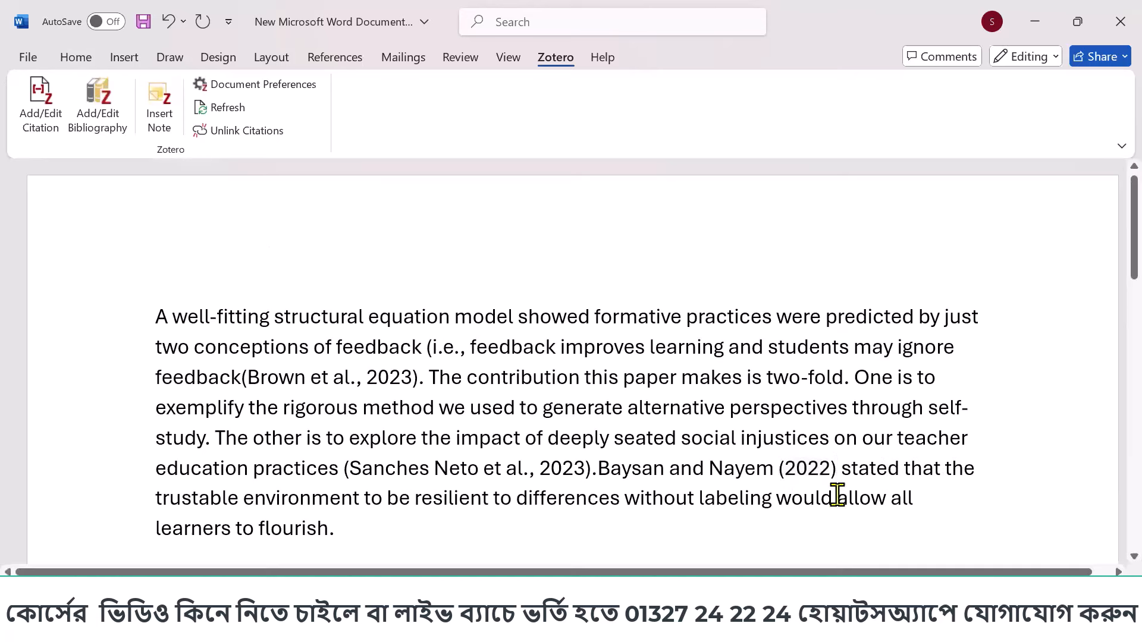
pyautogui.write(',')
# - Verify that (2022) and the two parenthetical citations are live Zotero citation fields
pyautogui.click(803, 468)
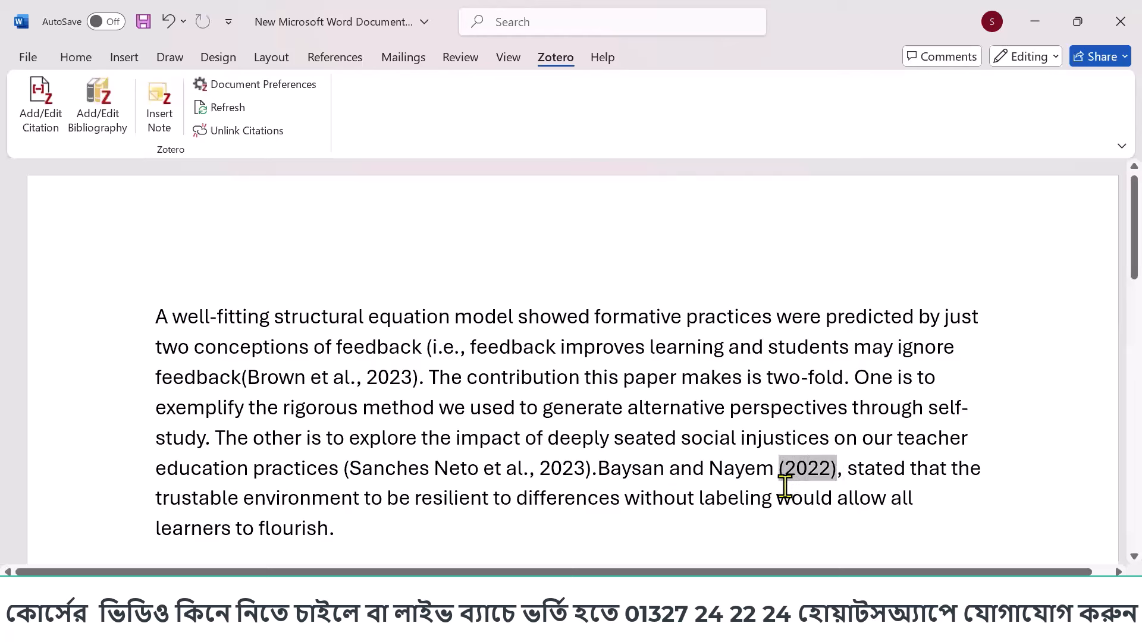
pyautogui.click(397, 375)
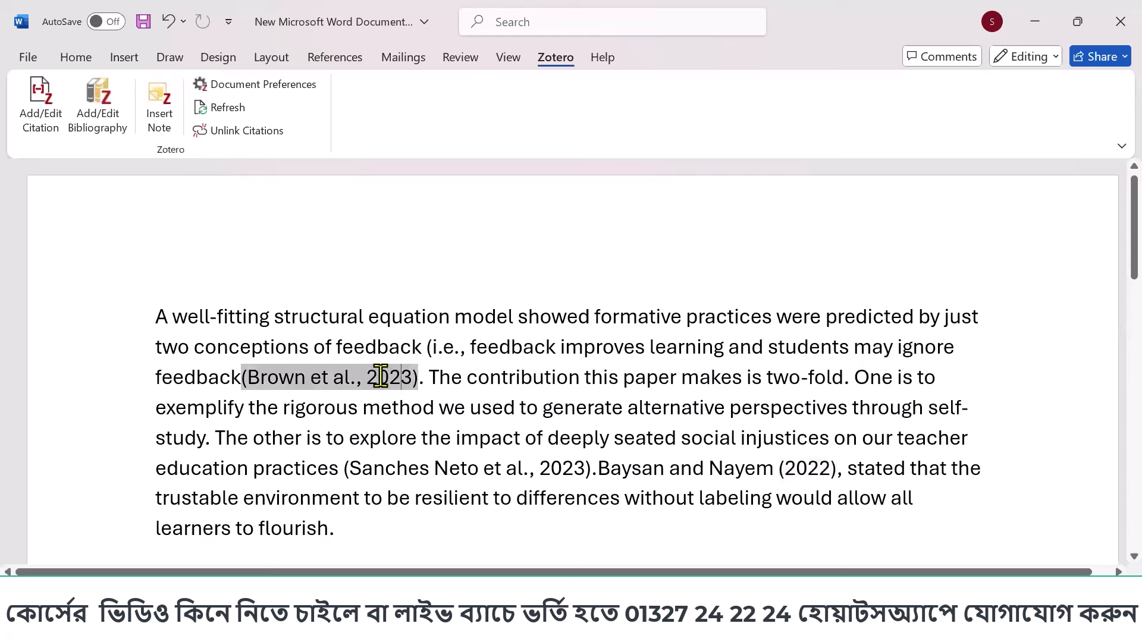
pyautogui.click(539, 470)
pyautogui.click(797, 468)
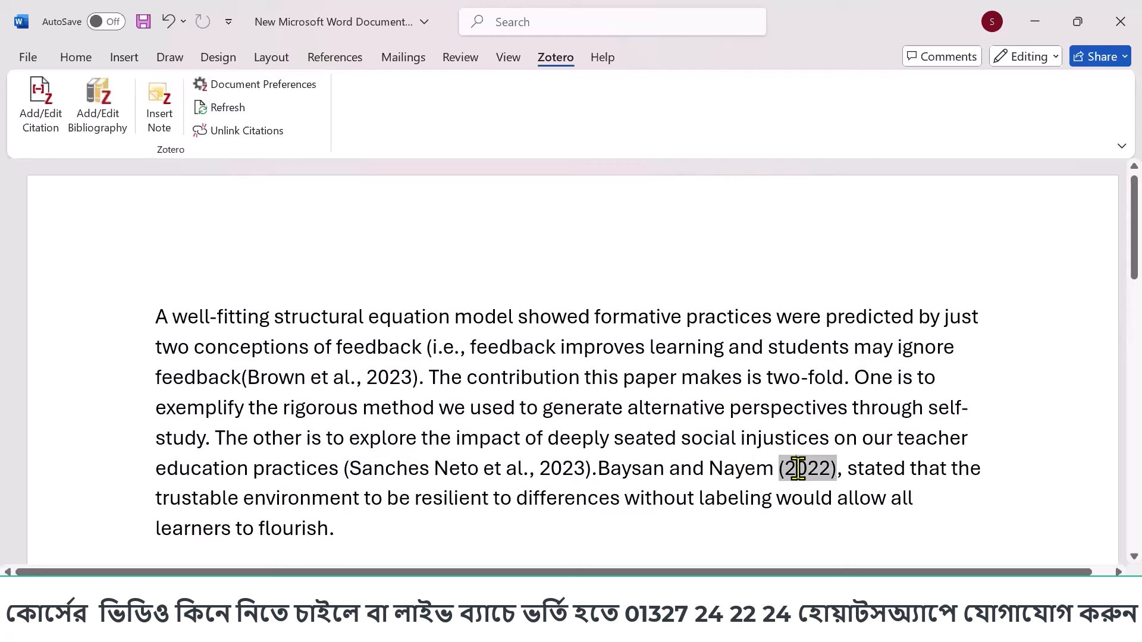
pyautogui.scroll(-1, 798, 468)
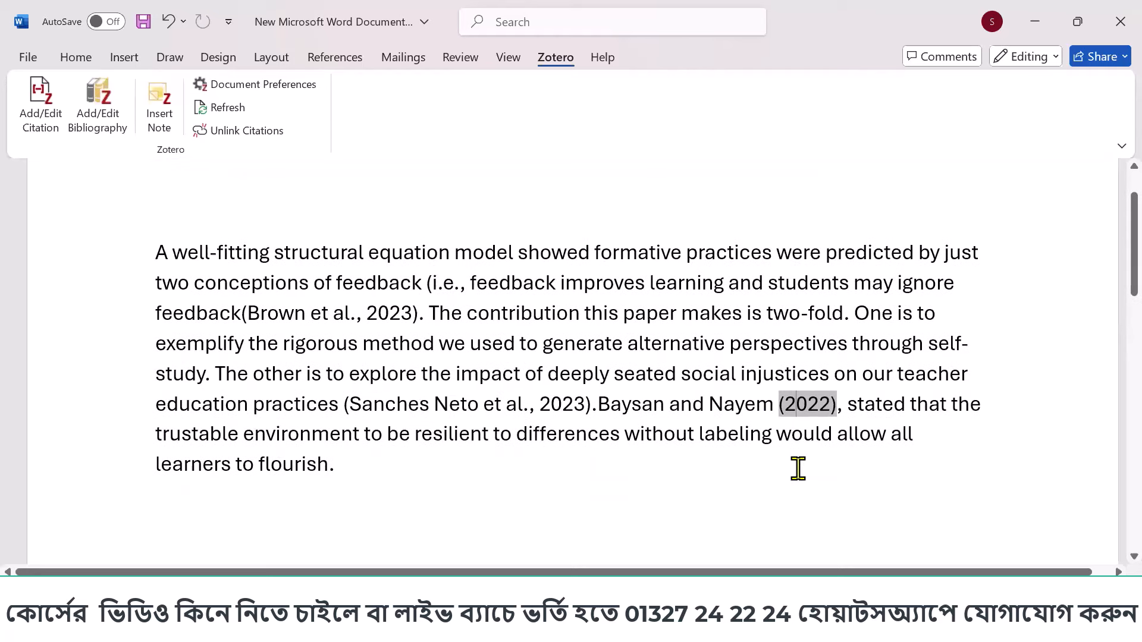
pyautogui.click(727, 410)
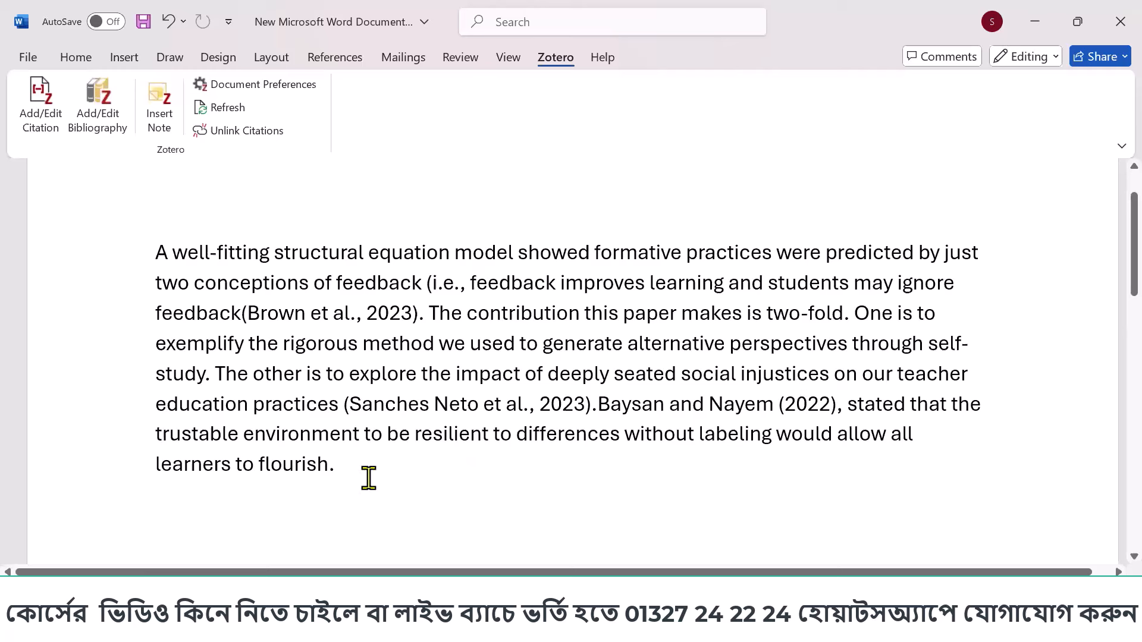
pyautogui.moveTo(540, 630)
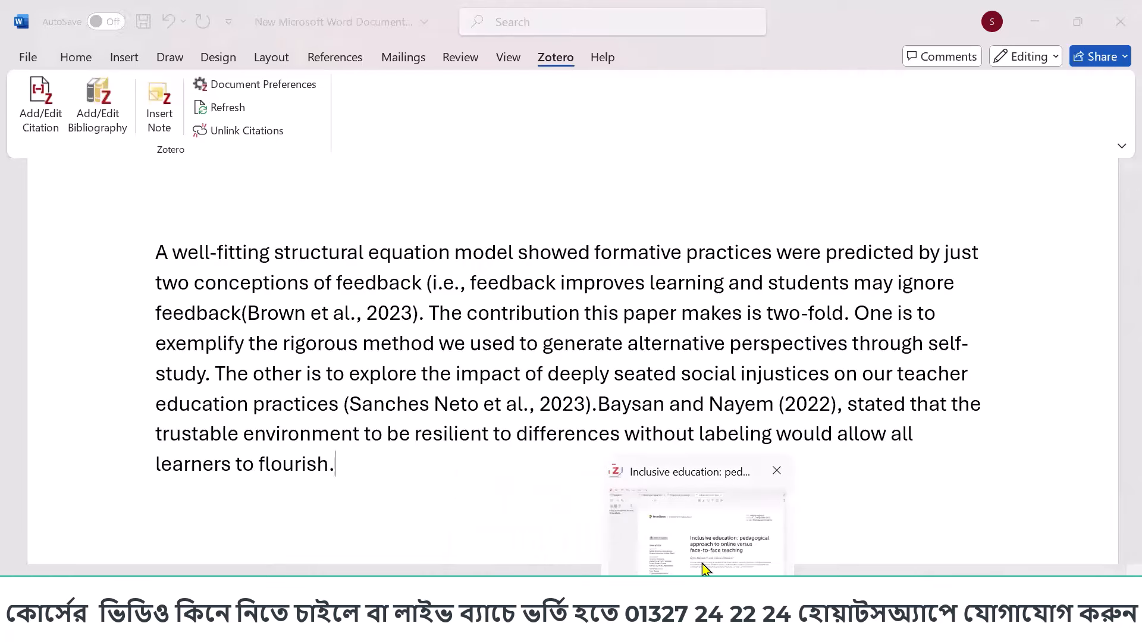
# - Copy the abstract sentences on questions to dental undergraduates and 120 of 221 participants
pyautogui.click(702, 562)
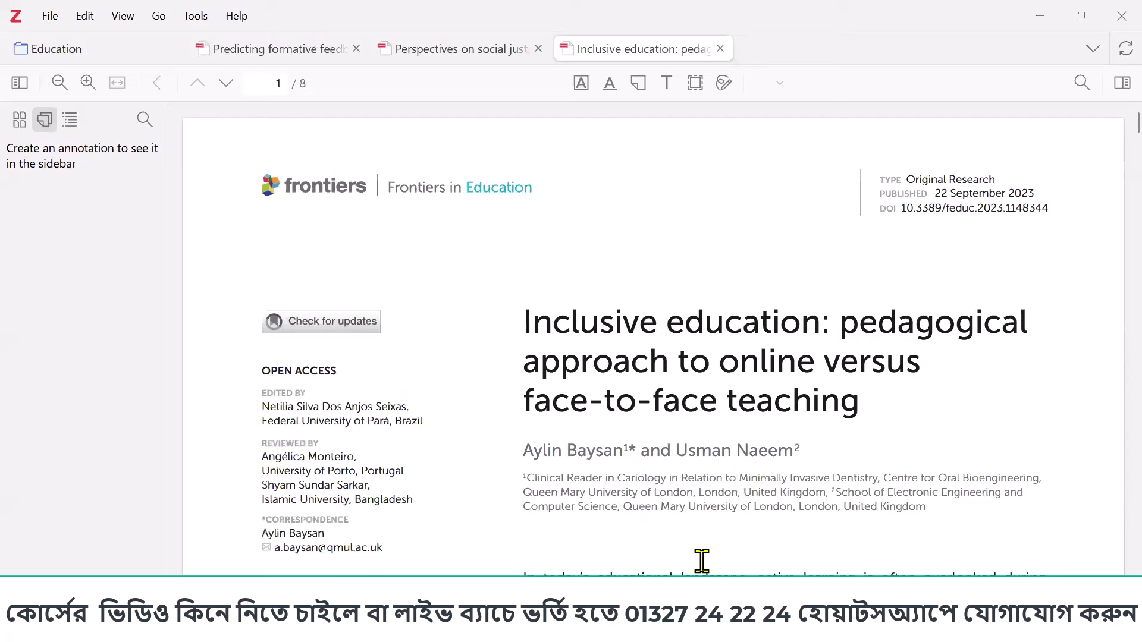
pyautogui.scroll(-3, 702, 561)
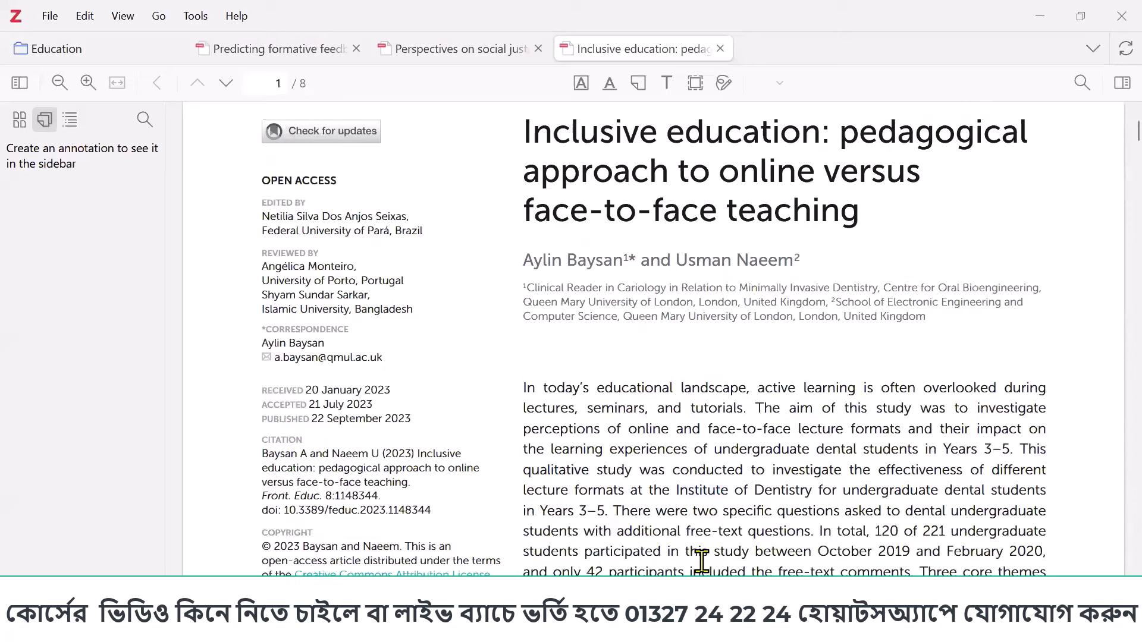
pyautogui.scroll(-1, 702, 561)
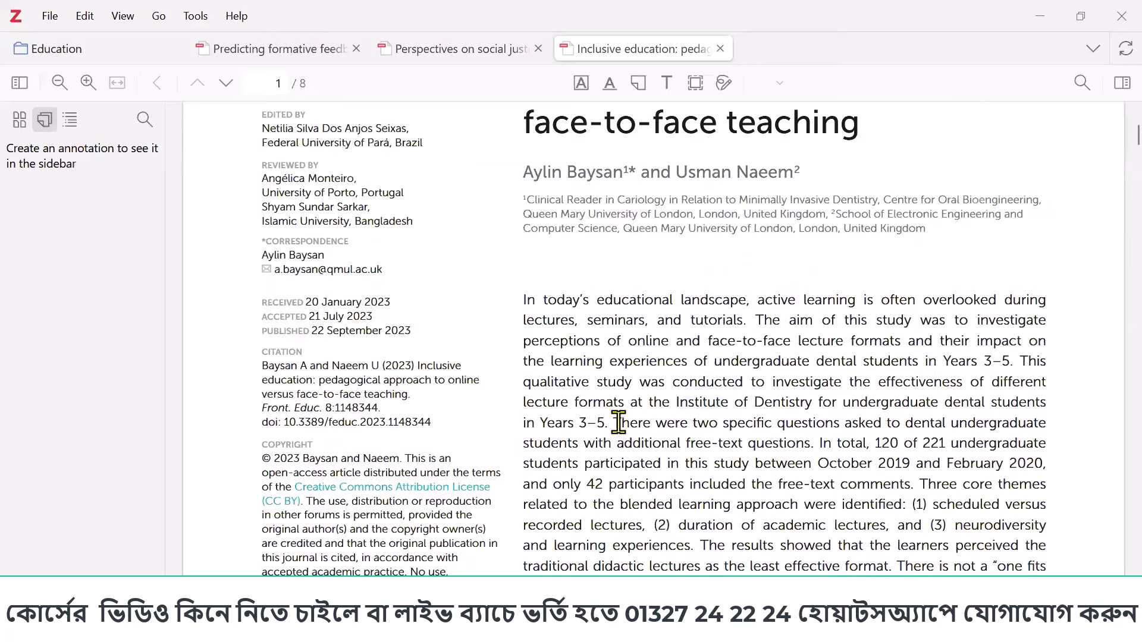
pyautogui.moveTo(619, 423); pyautogui.dragTo(1044, 470)
pyautogui.rightClick(982, 468)
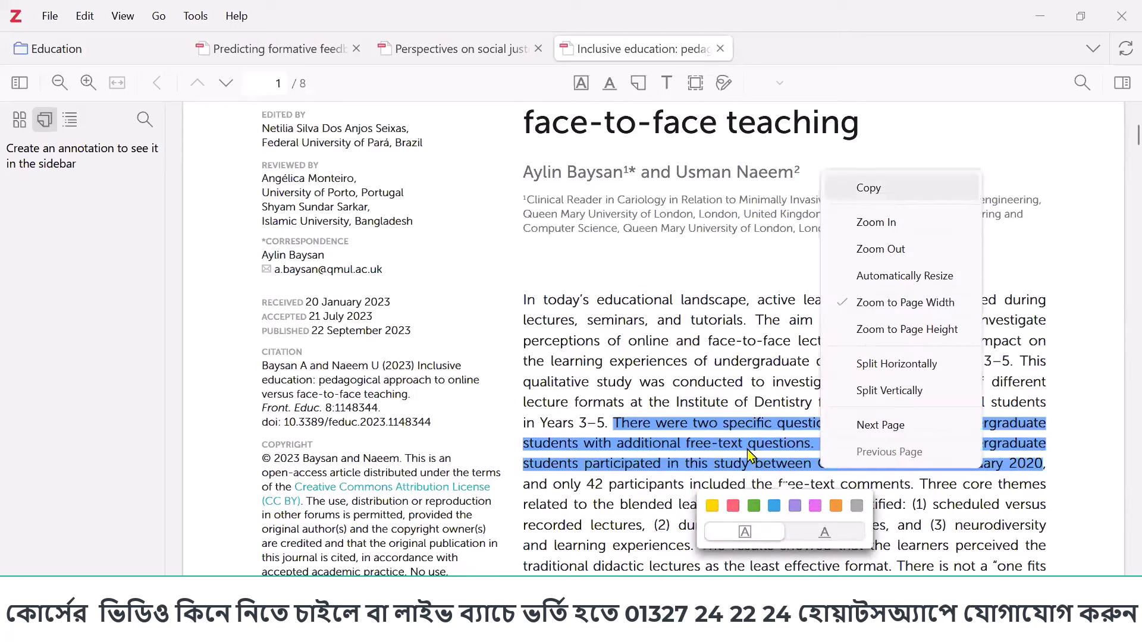
pyautogui.click(868, 188)
# - Paste those sentences as plain text at the end of the Word paragraph, deleting a stray 'c'
pyautogui.moveTo(581, 625)
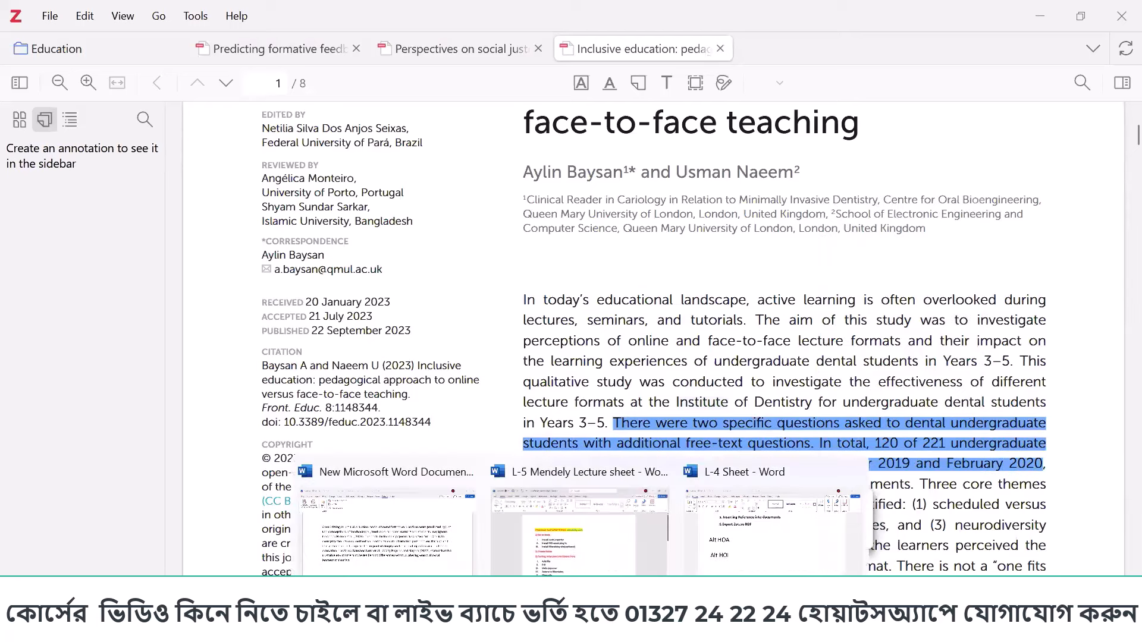
pyautogui.click(411, 565)
pyautogui.rightClick(405, 462)
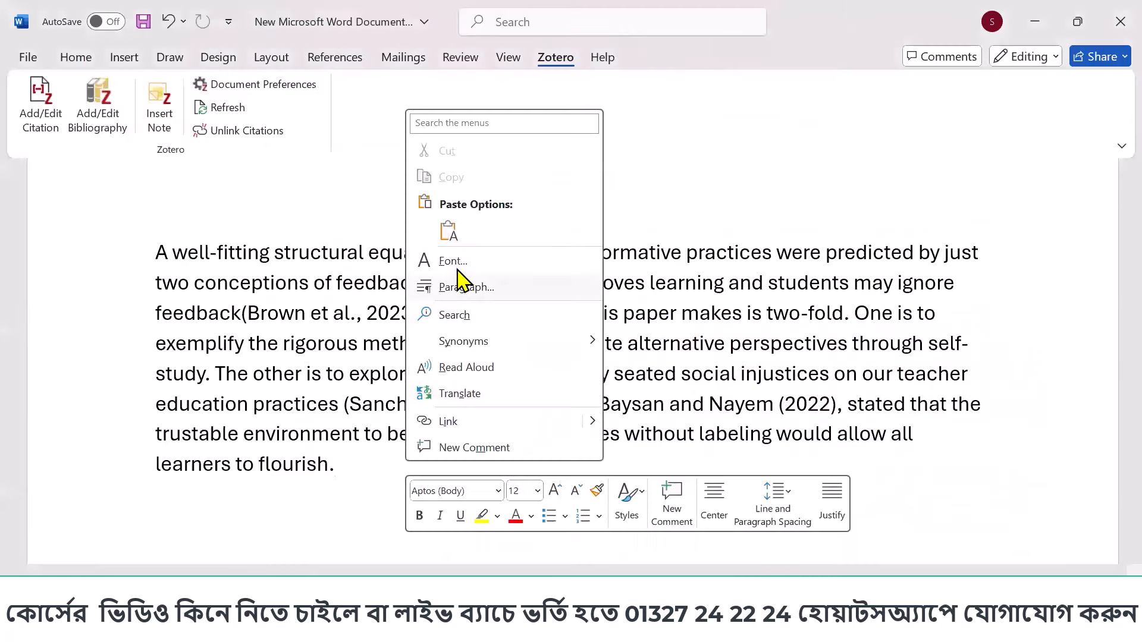
pyautogui.click(451, 228)
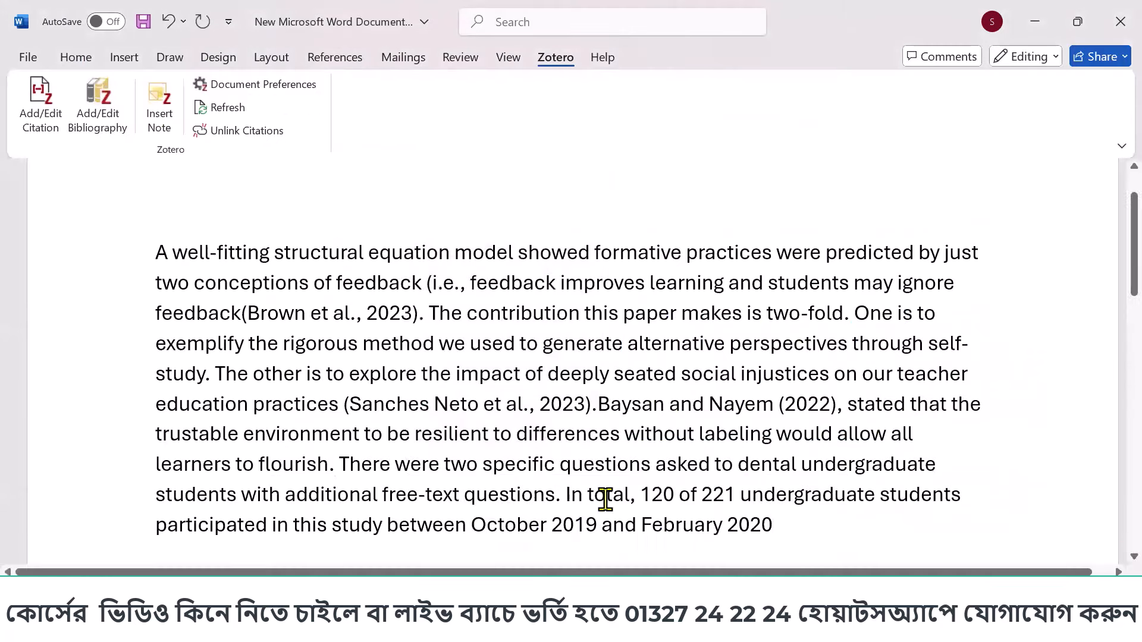
pyautogui.write('c')
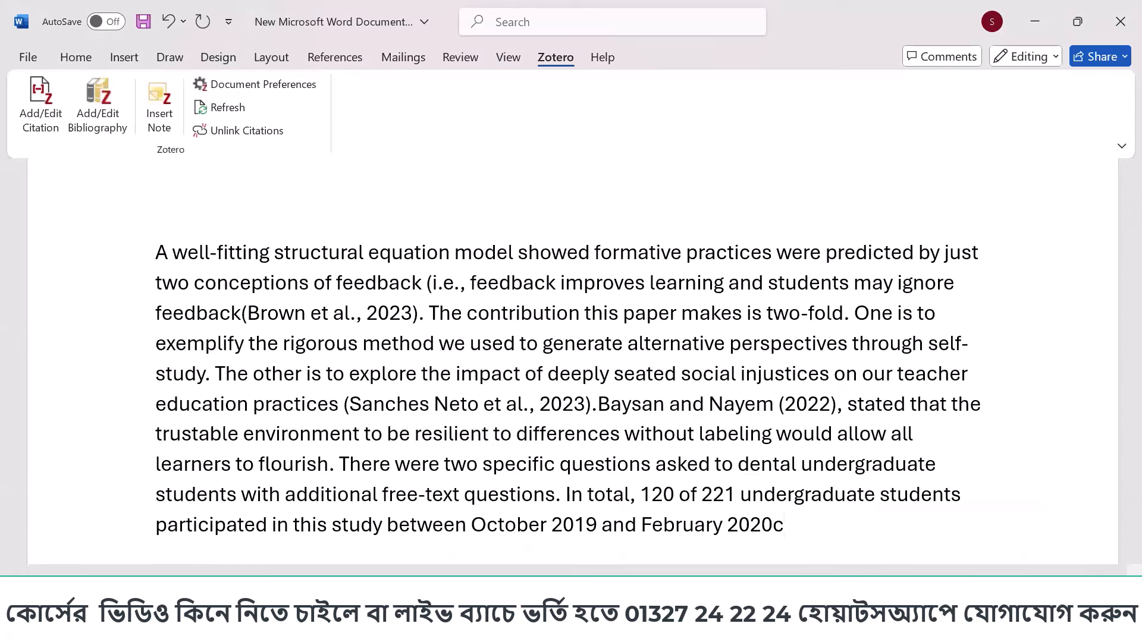
pyautogui.press('BackSpace')
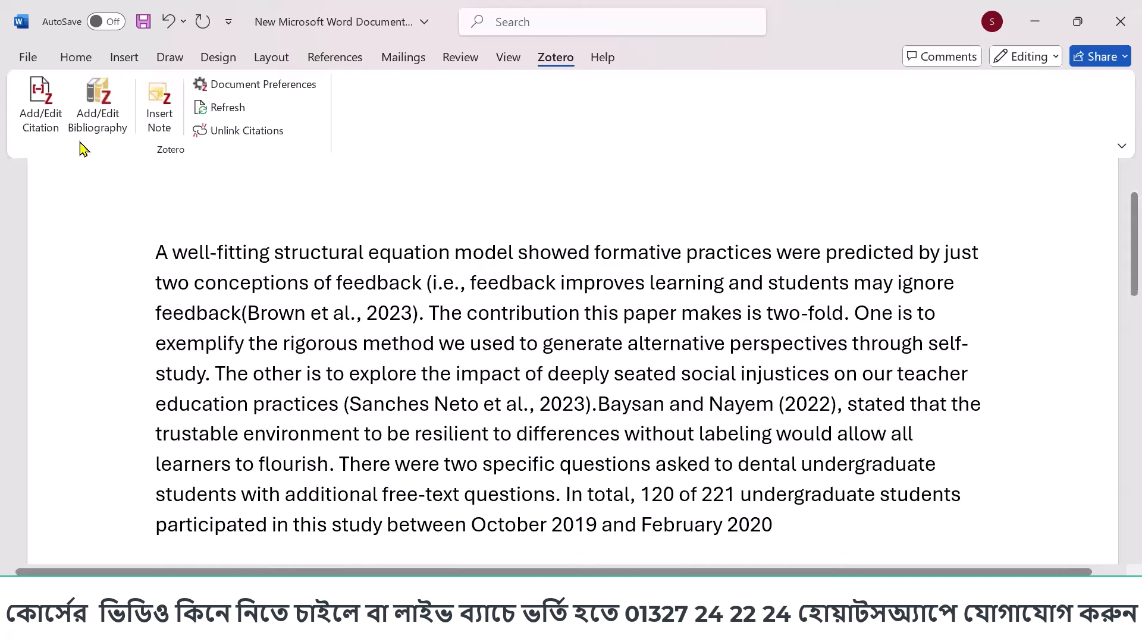
# - Start a citation after '2020' in the classic dialog's Multiple Sources mode
pyautogui.click(43, 122)
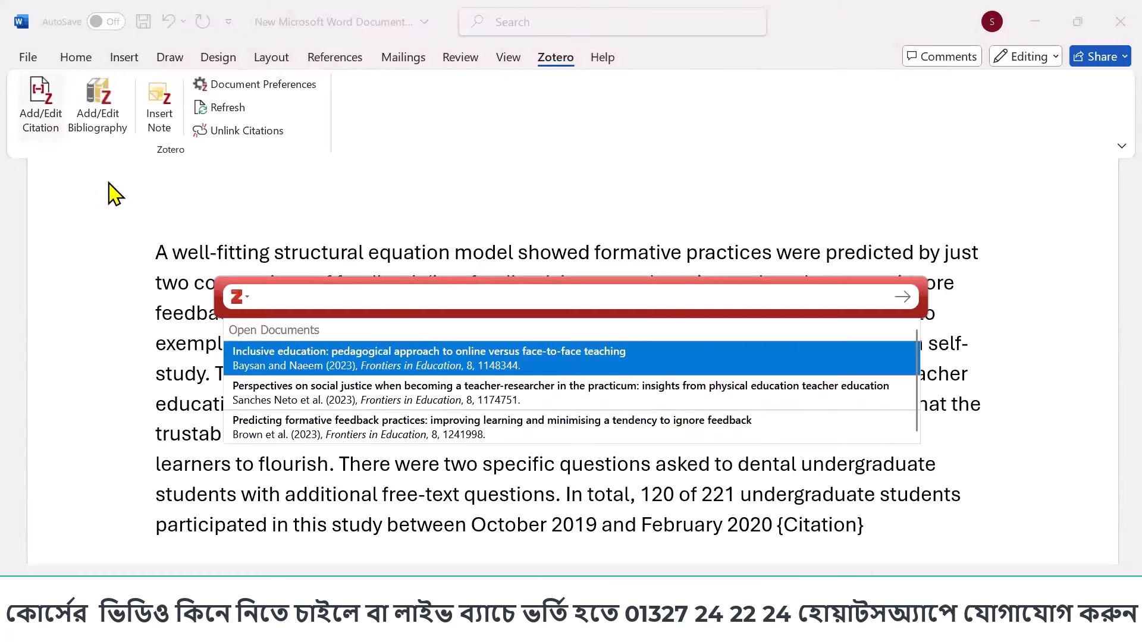
pyautogui.click(244, 300)
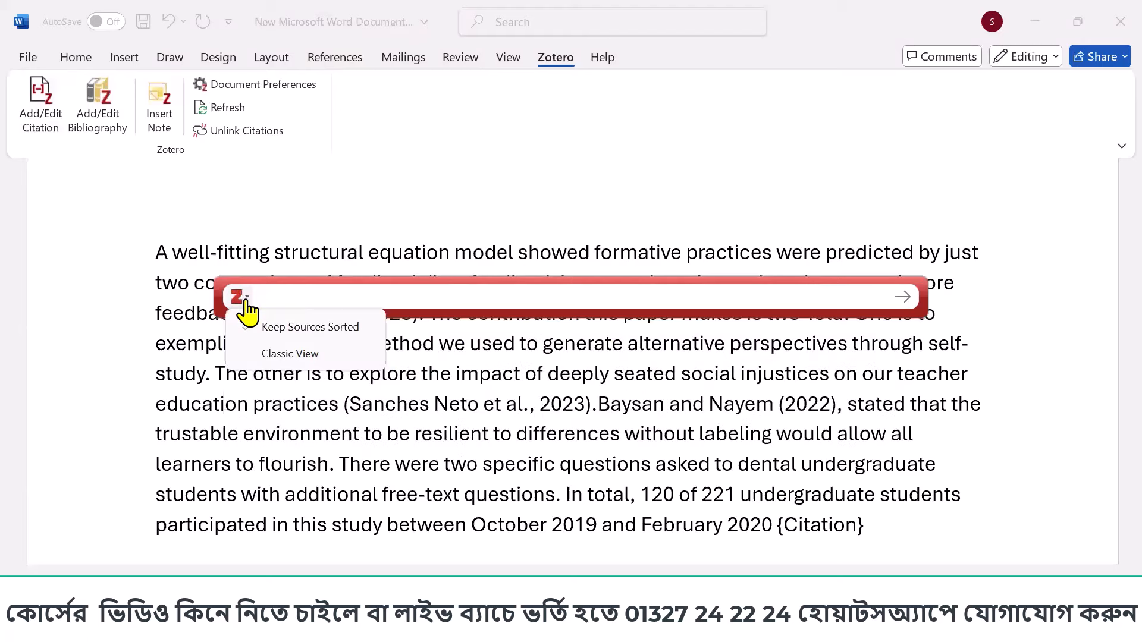
pyautogui.click(269, 355)
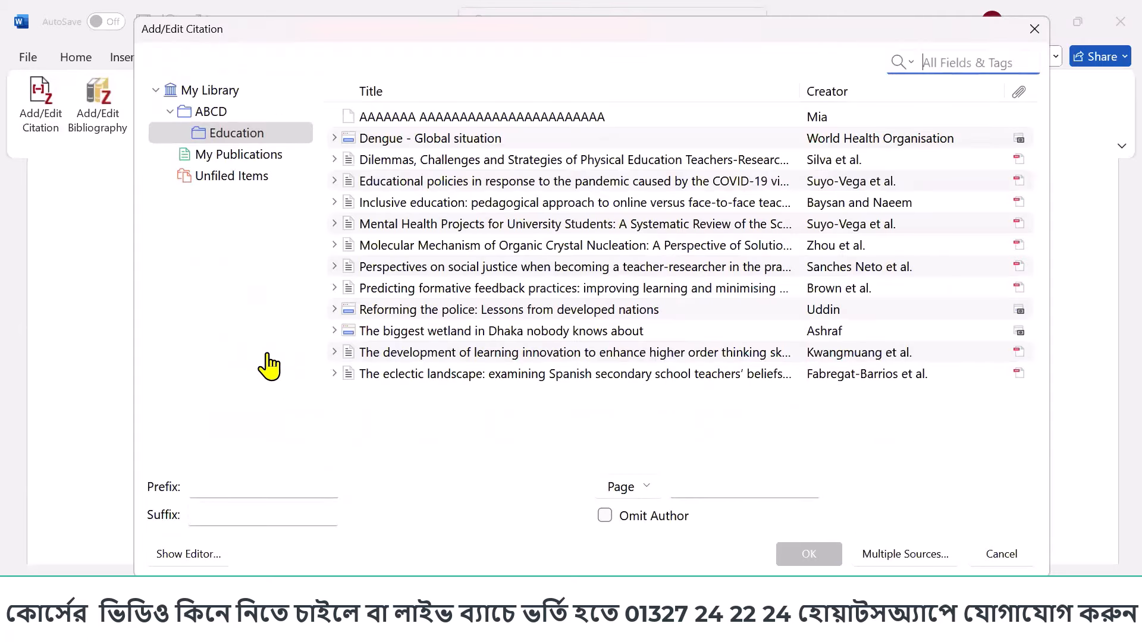
pyautogui.click(906, 556)
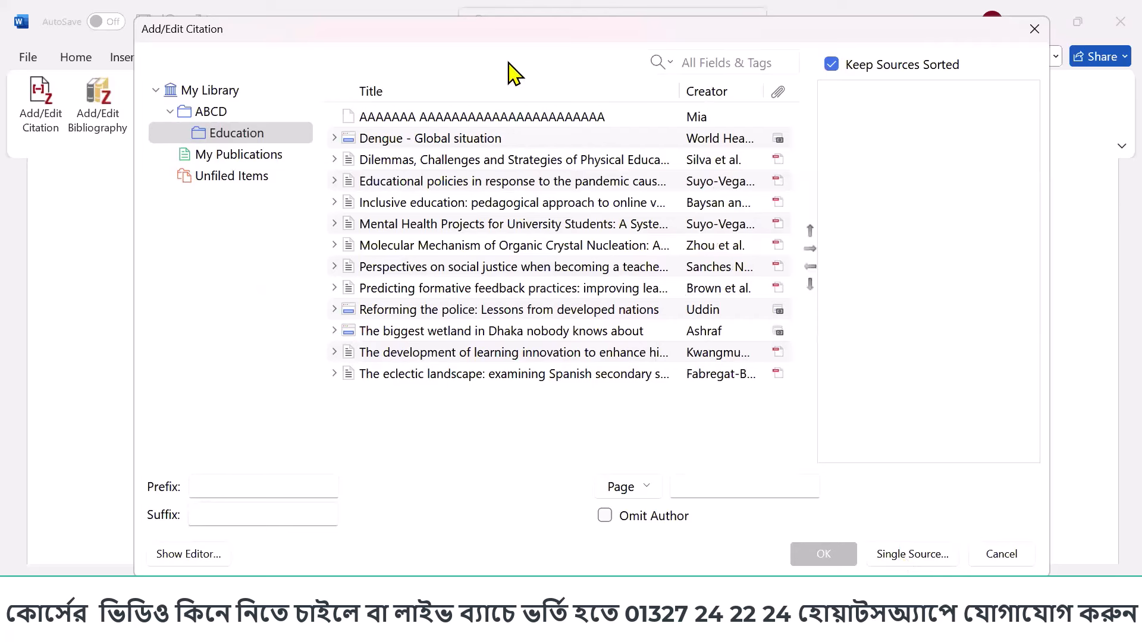
# - Cite Reforming the police, Predicting formative feedback practices, and the Dilemmas, Challenges and Strategies article together
pyautogui.click(623, 315)
pyautogui.click(810, 250)
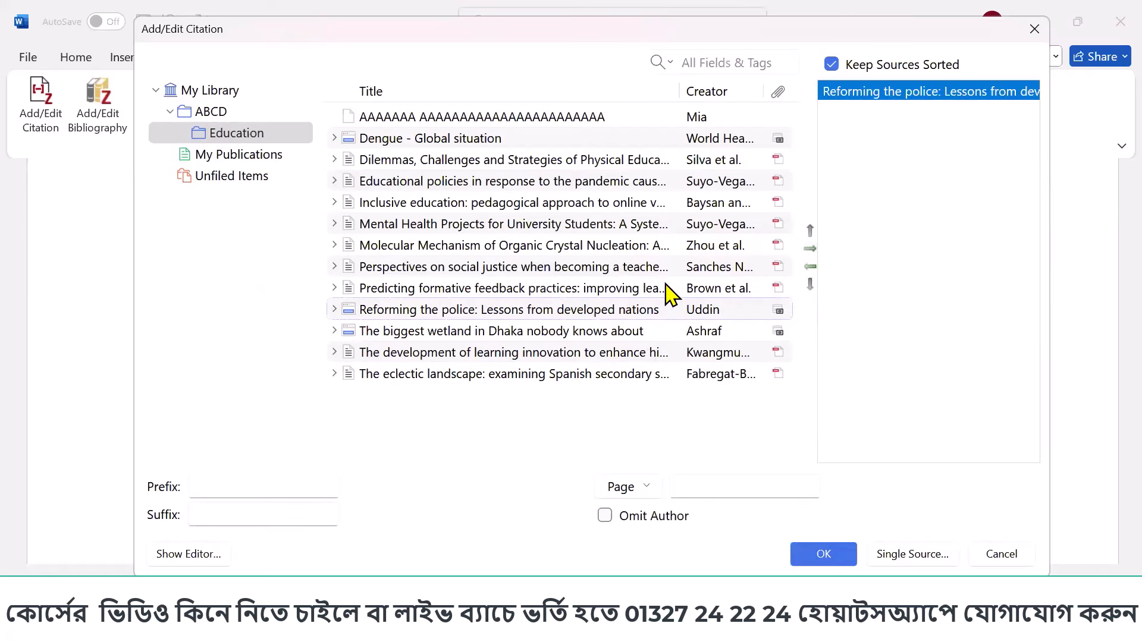
pyautogui.click(670, 291)
pyautogui.click(811, 250)
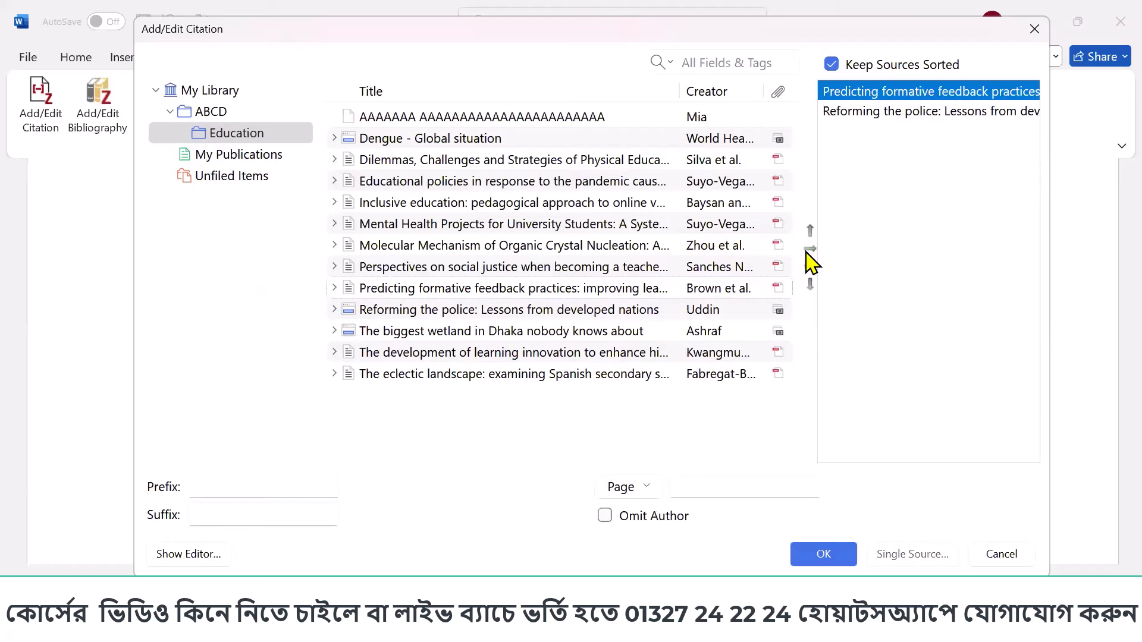
pyautogui.click(654, 188)
pyautogui.click(647, 164)
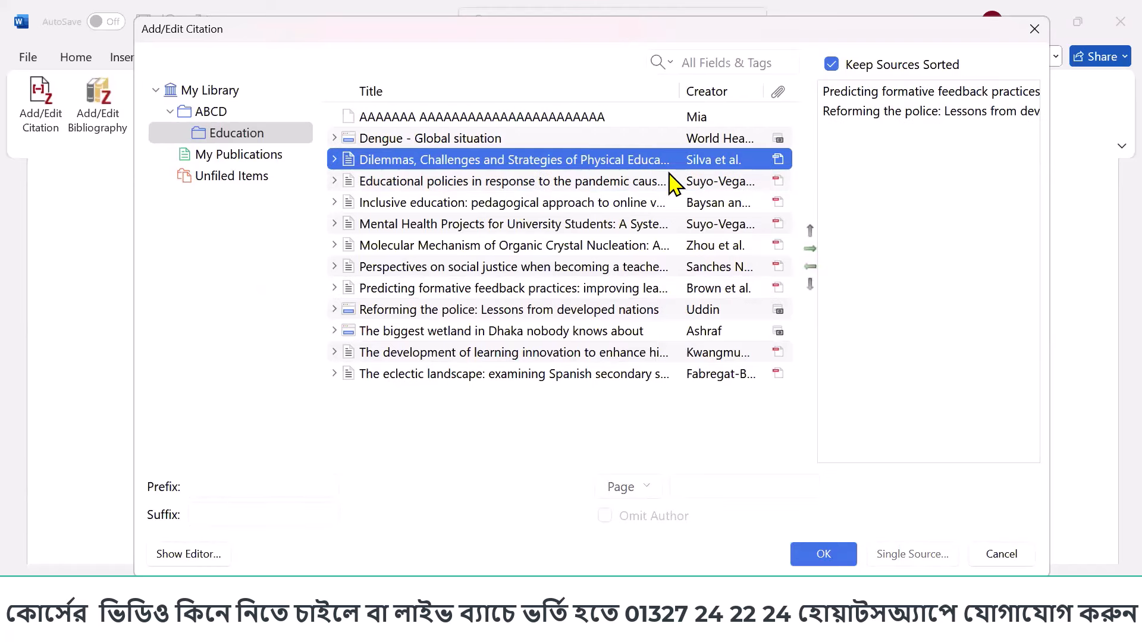
pyautogui.click(810, 250)
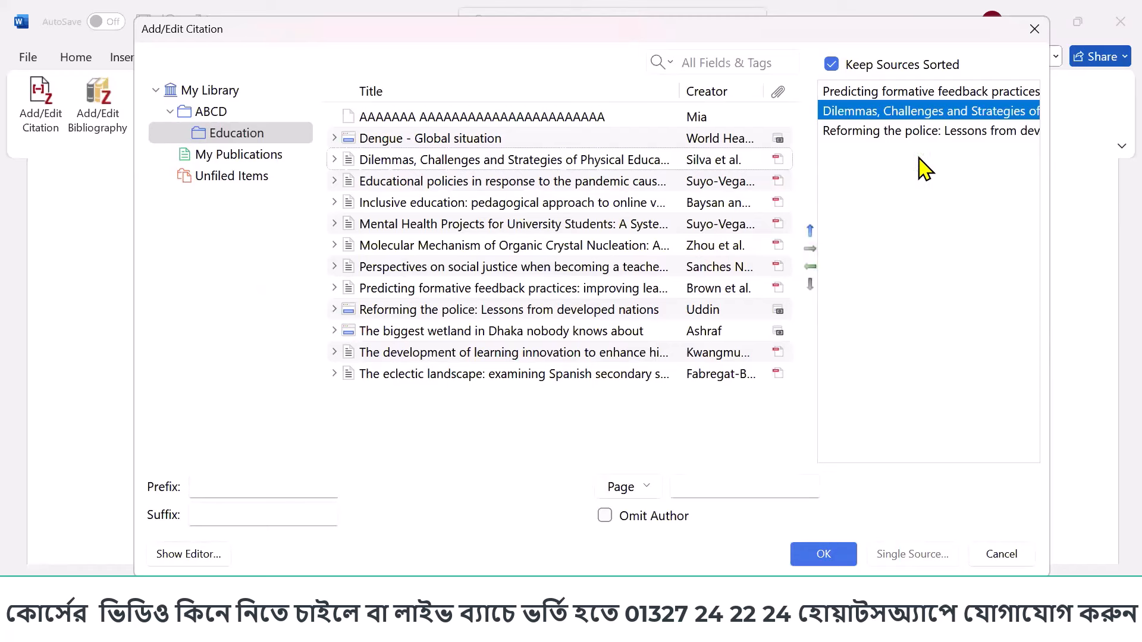
pyautogui.click(827, 556)
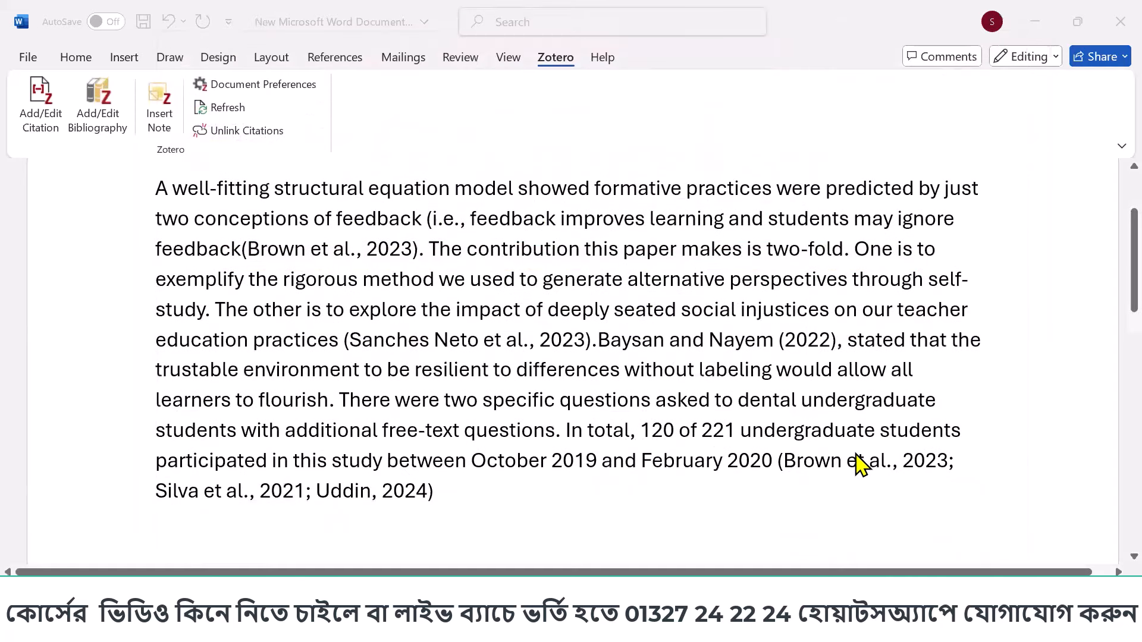
# - End the sentence with a period after the three-source citation
pyautogui.click(461, 513)
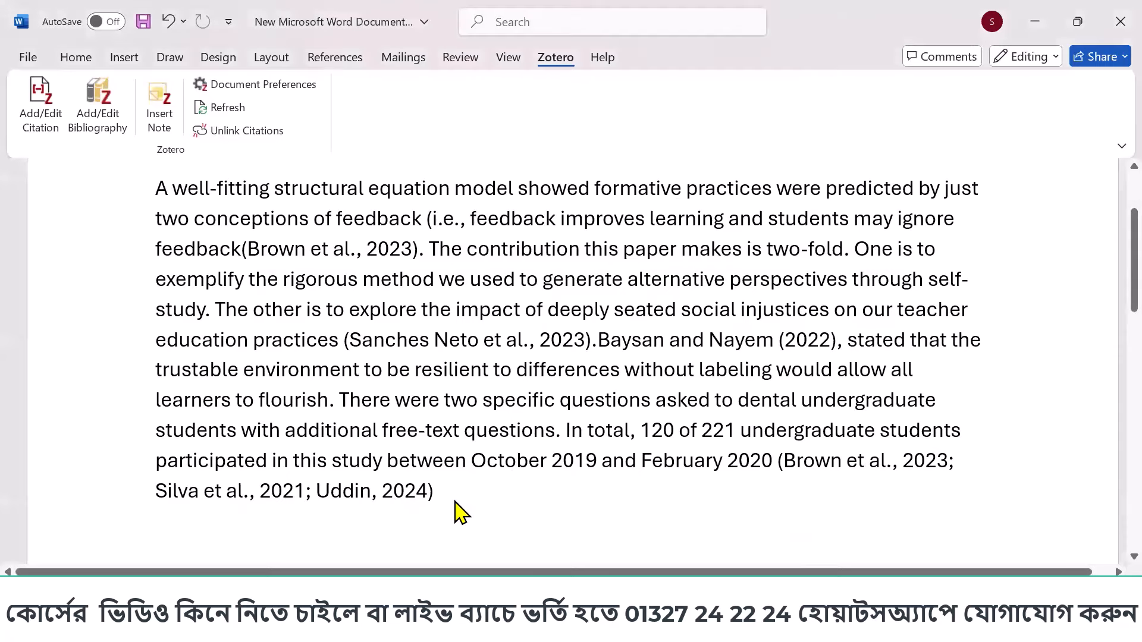
pyautogui.moveTo(461, 513); pyautogui.dragTo(805, 468)
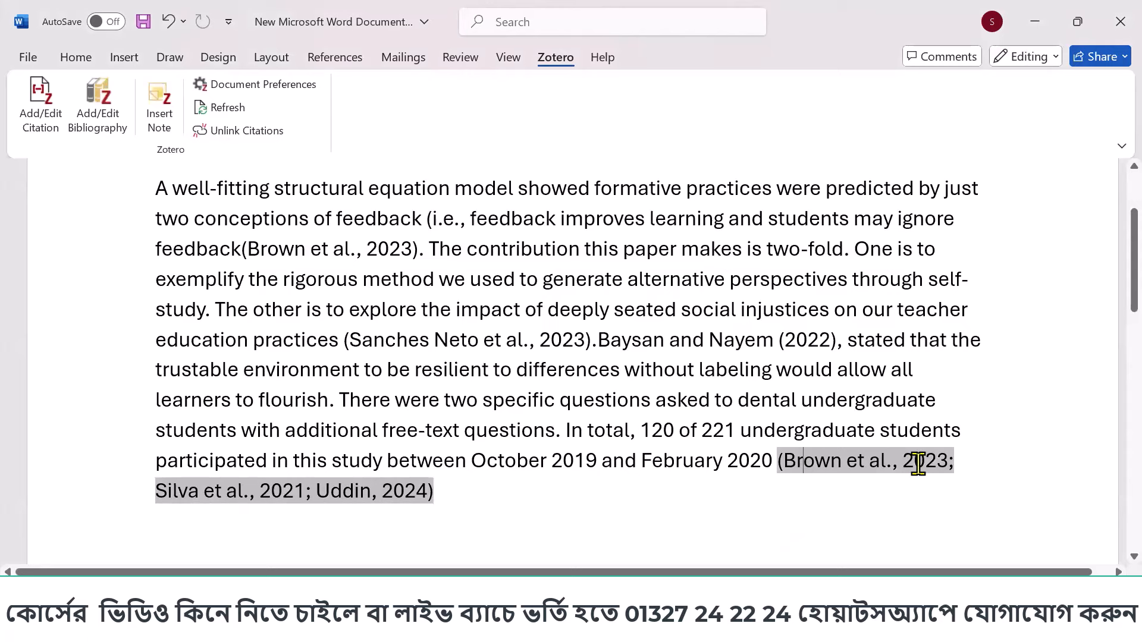
pyautogui.scroll(1, 642, 472)
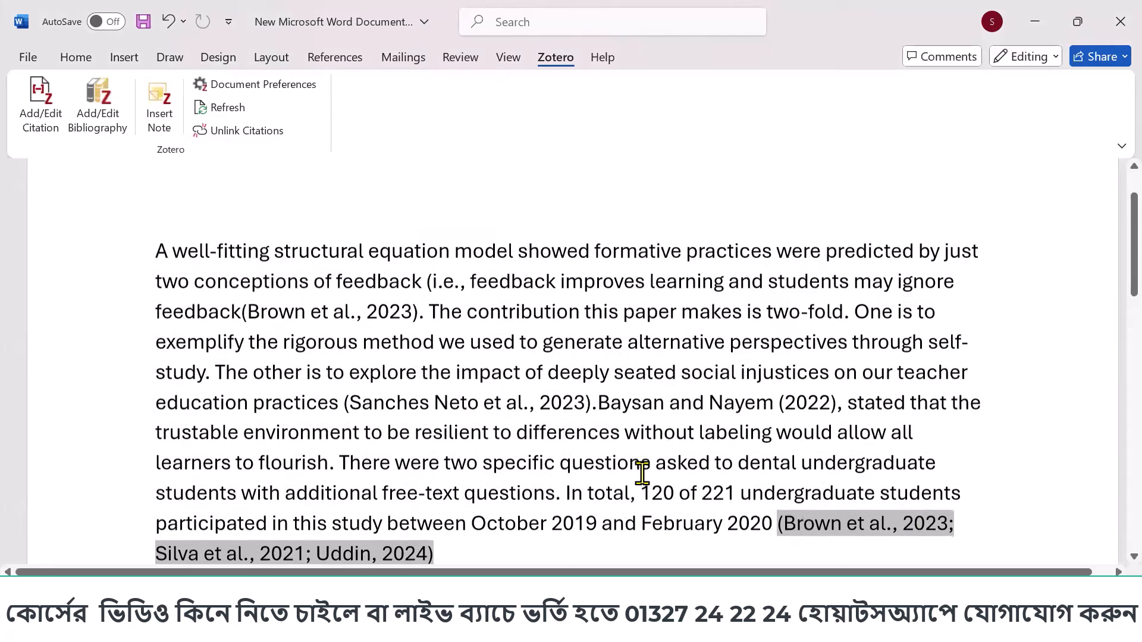
pyautogui.scroll(-1, 643, 472)
pyautogui.click(528, 491)
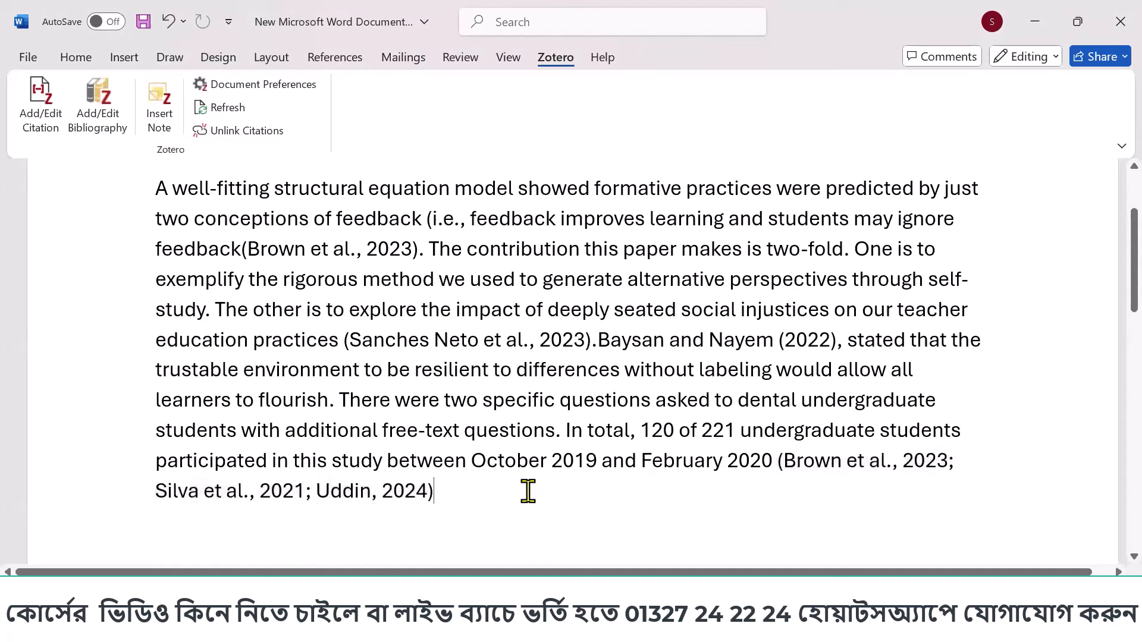
pyautogui.write('.')
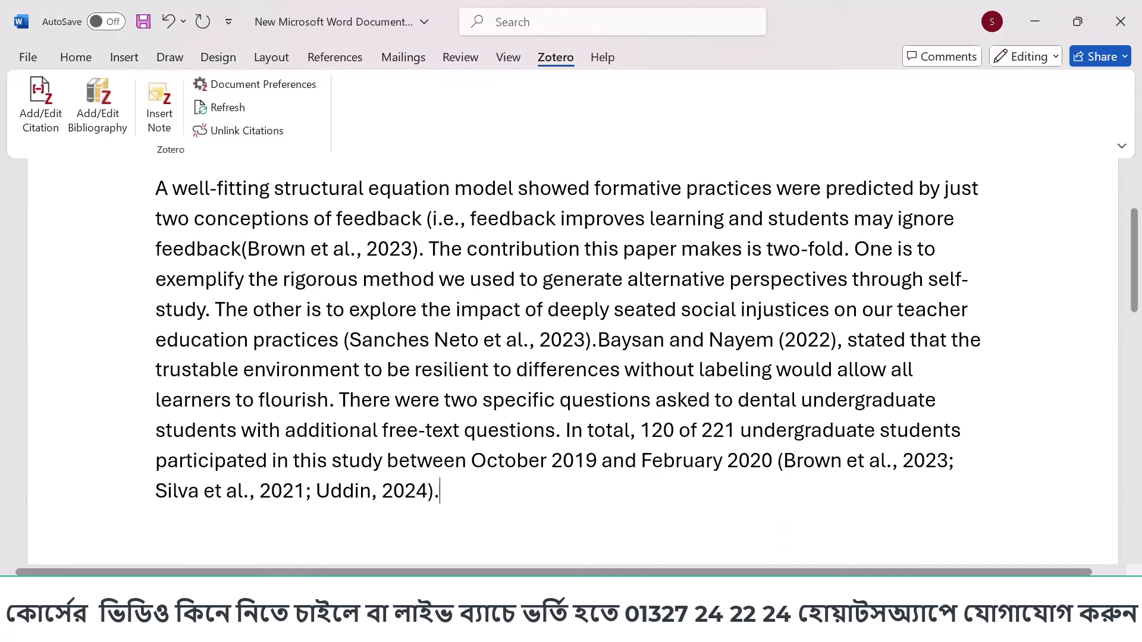
# - Open The biggest wetland in Dhaka article and copy its passage ending 'endangered wetland in Dhaka city'
pyautogui.moveTo(541, 629)
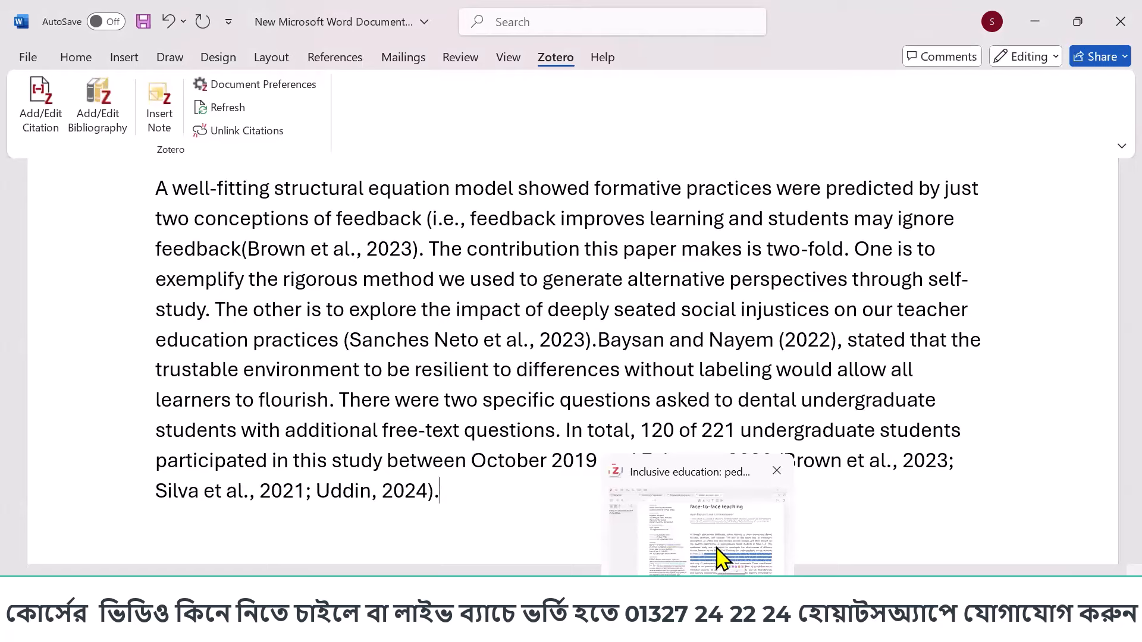
pyautogui.click(721, 556)
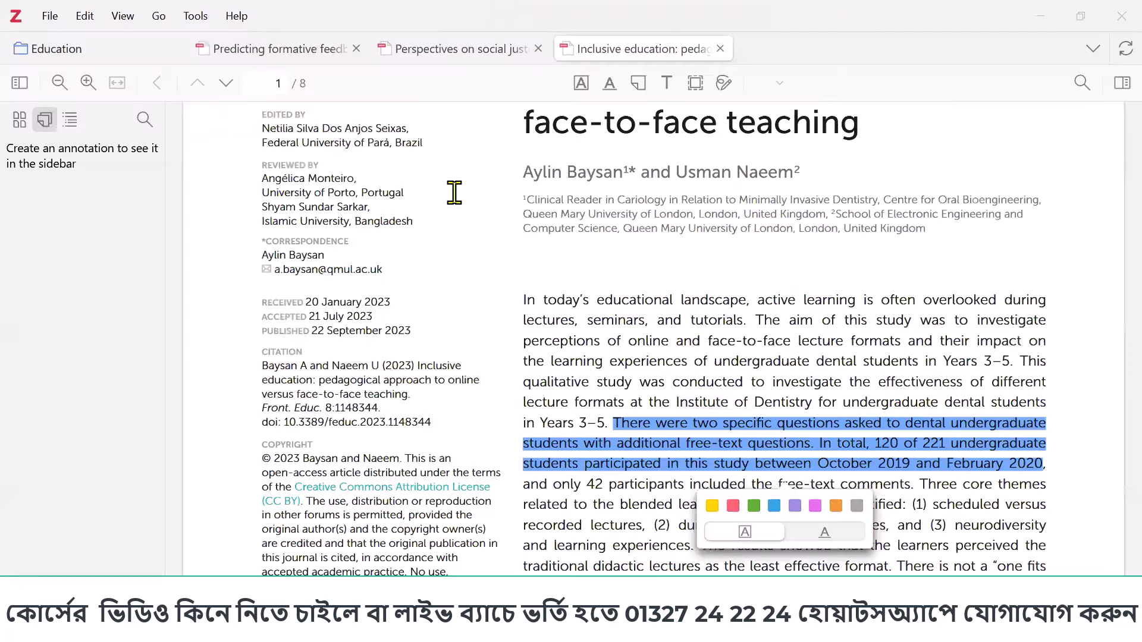
pyautogui.click(141, 48)
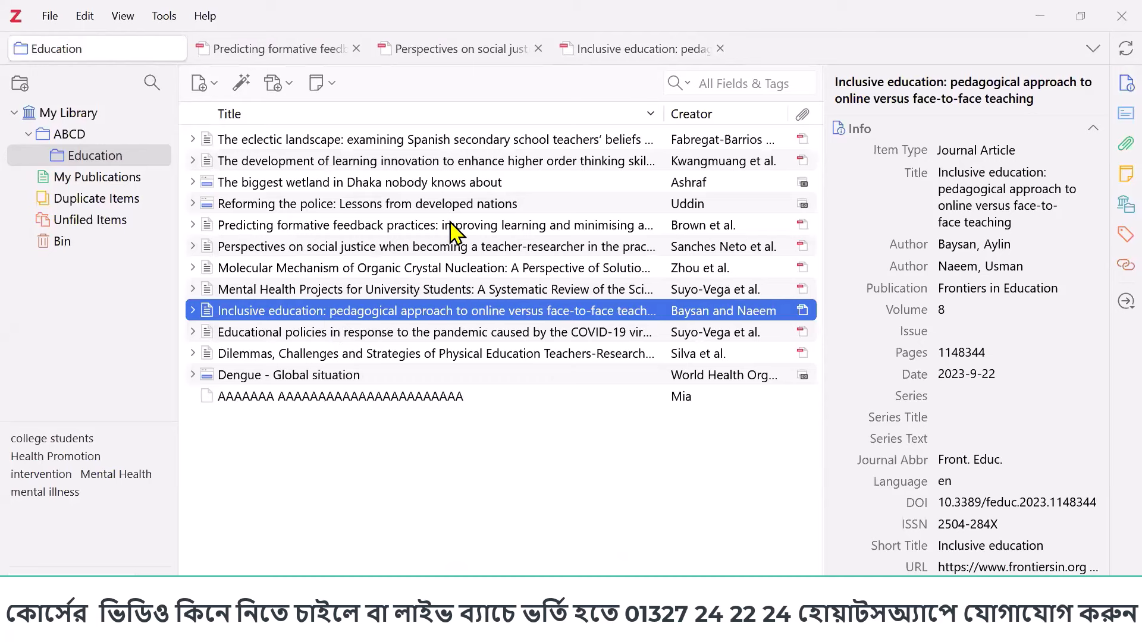
pyautogui.doubleClick(371, 183)
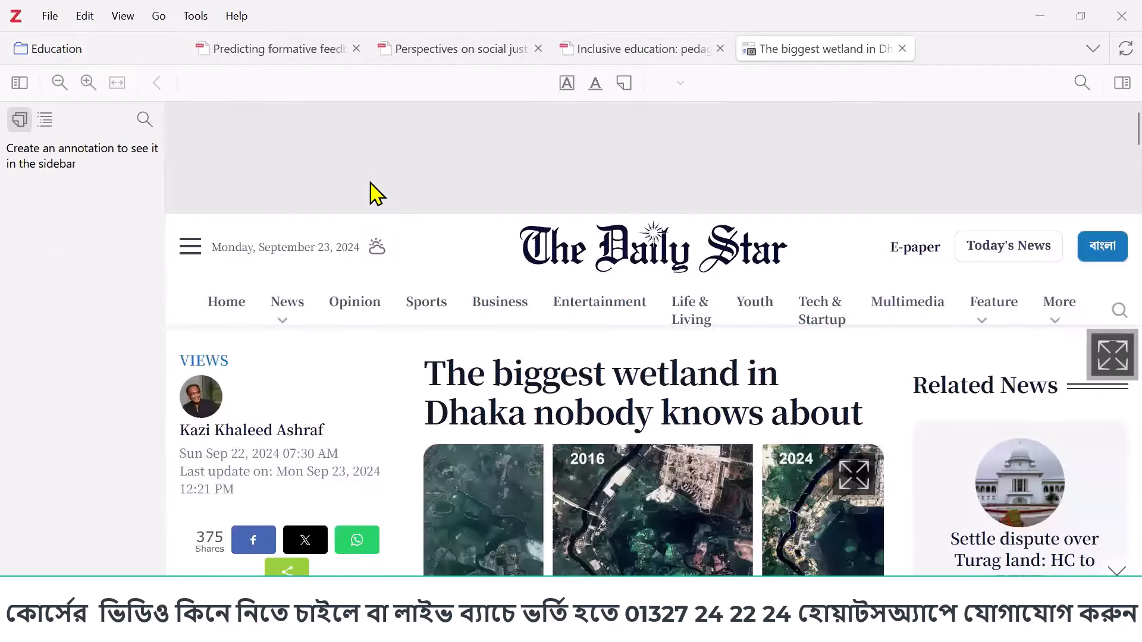
pyautogui.scroll(-5, 498, 367)
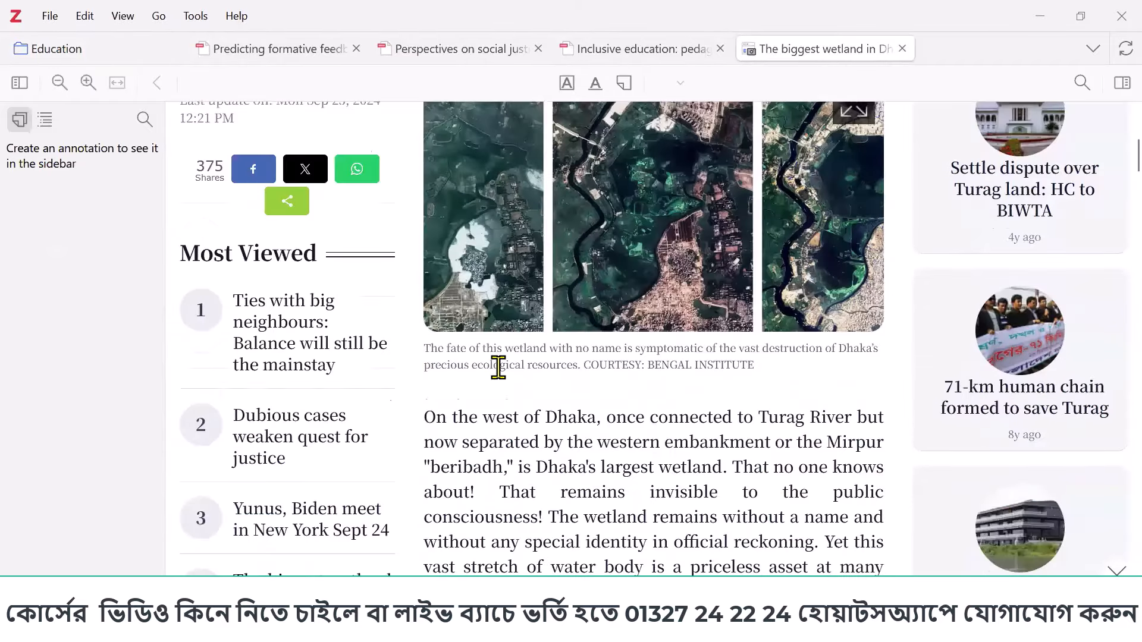
pyautogui.scroll(-3, 499, 367)
pyautogui.moveTo(550, 332); pyautogui.dragTo(538, 384)
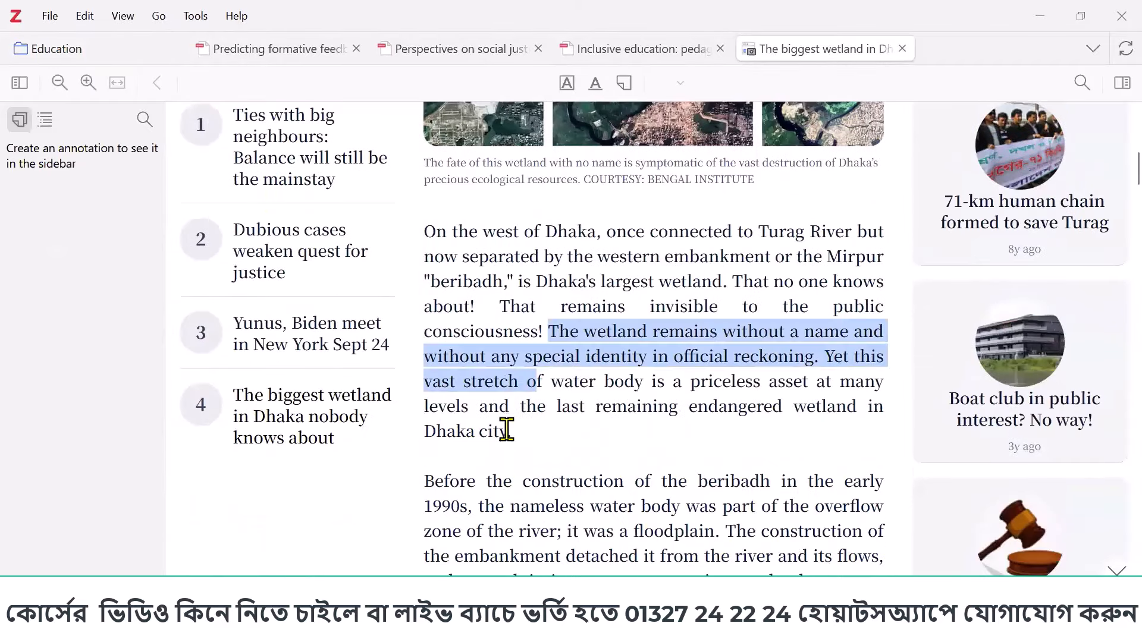
pyautogui.moveTo(506, 430); pyautogui.dragTo(507, 431)
pyautogui.hotkey('ctrl', 'c')
pyautogui.rightClick(484, 430)
pyautogui.click(521, 197)
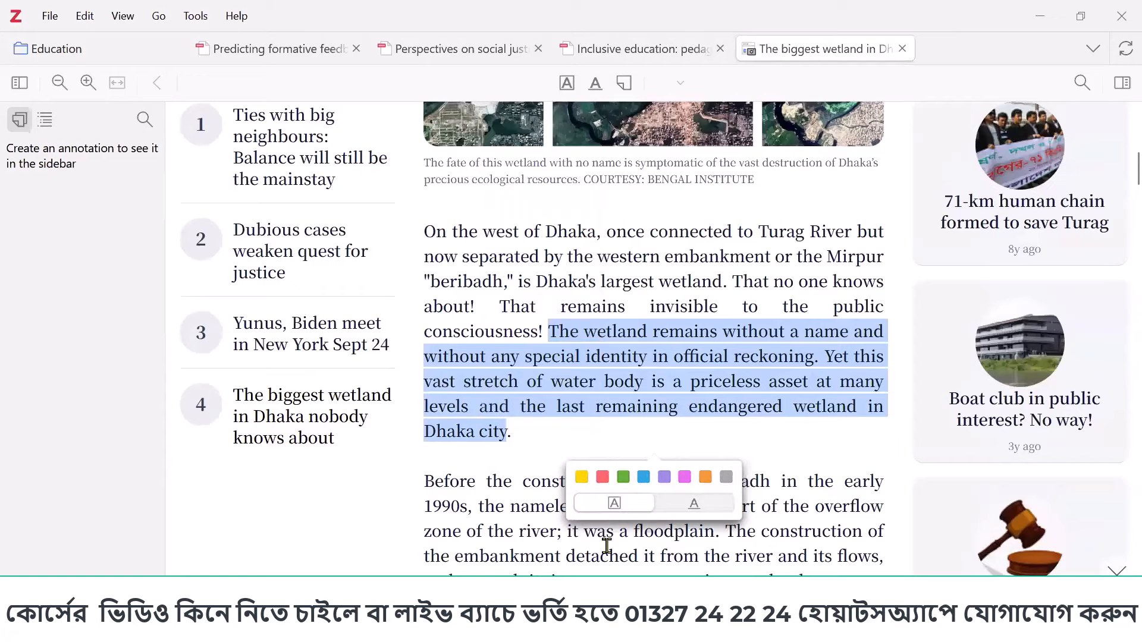
# - Paste the wetland passage after the three-source citation in the Word paragraph
pyautogui.moveTo(586, 625)
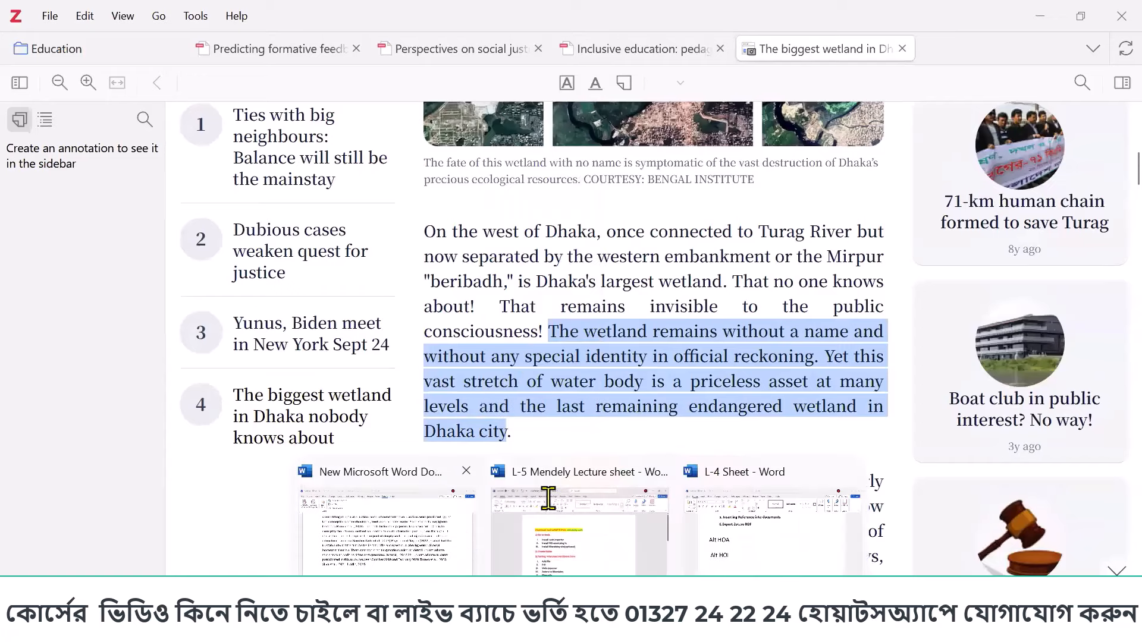
pyautogui.click(387, 529)
pyautogui.rightClick(547, 499)
pyautogui.click(593, 276)
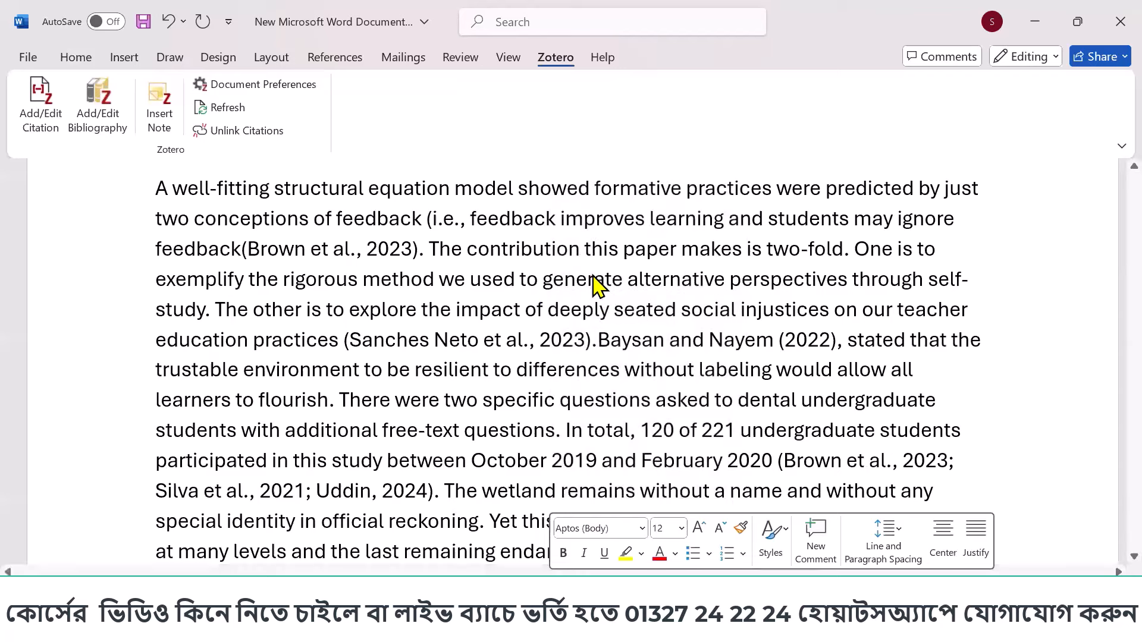
pyautogui.scroll(-1, 592, 340)
pyautogui.scroll(-3, 592, 340)
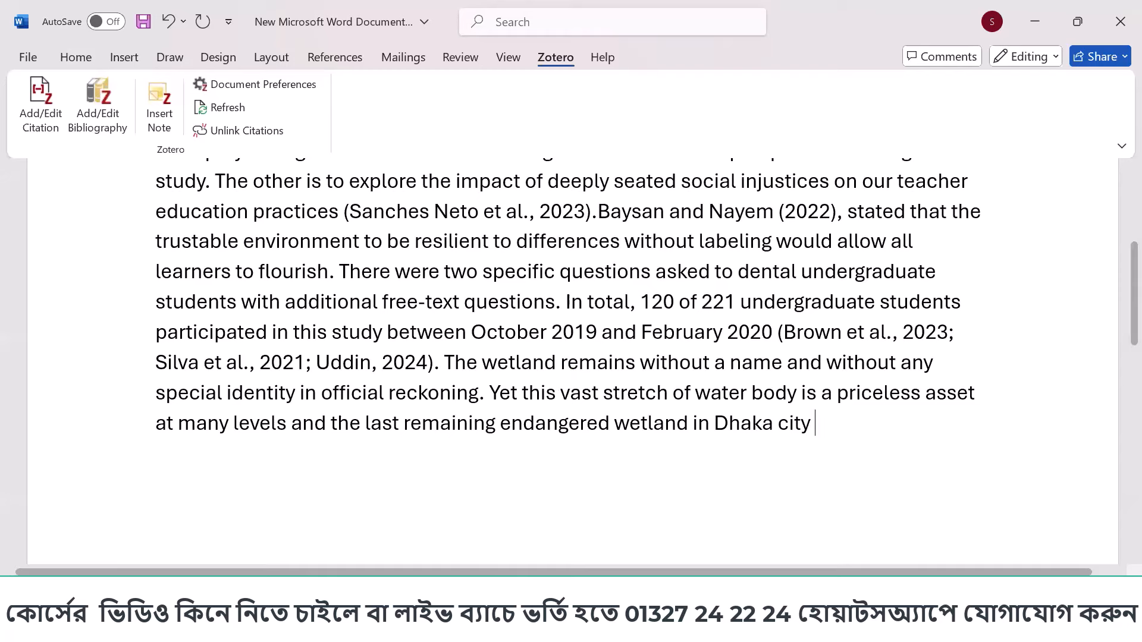
pyautogui.click(38, 119)
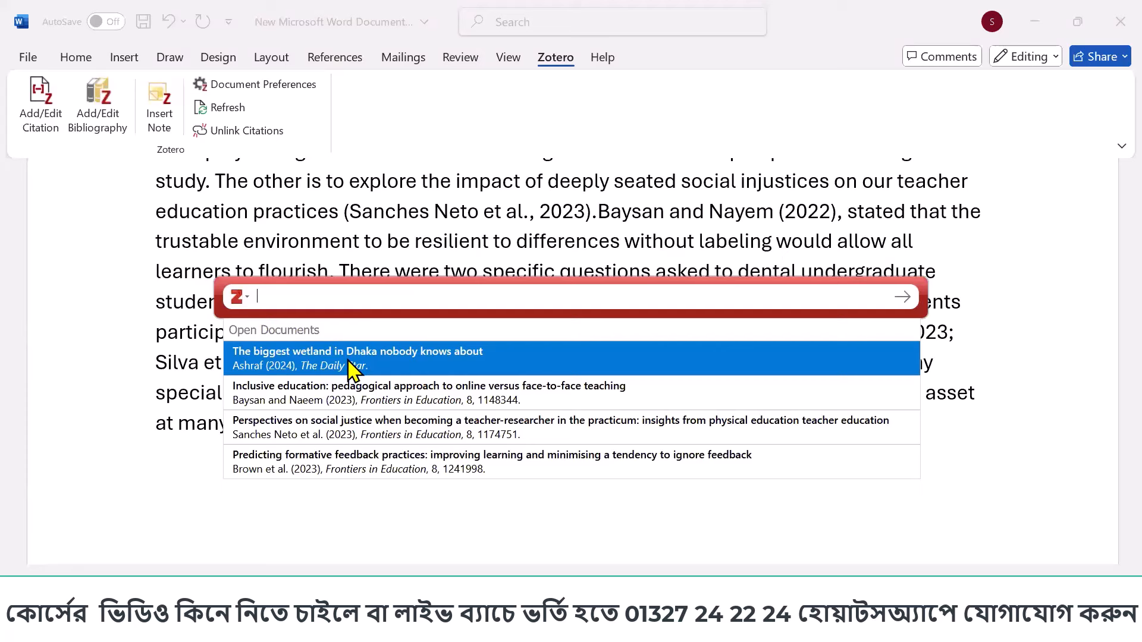
pyautogui.click(245, 305)
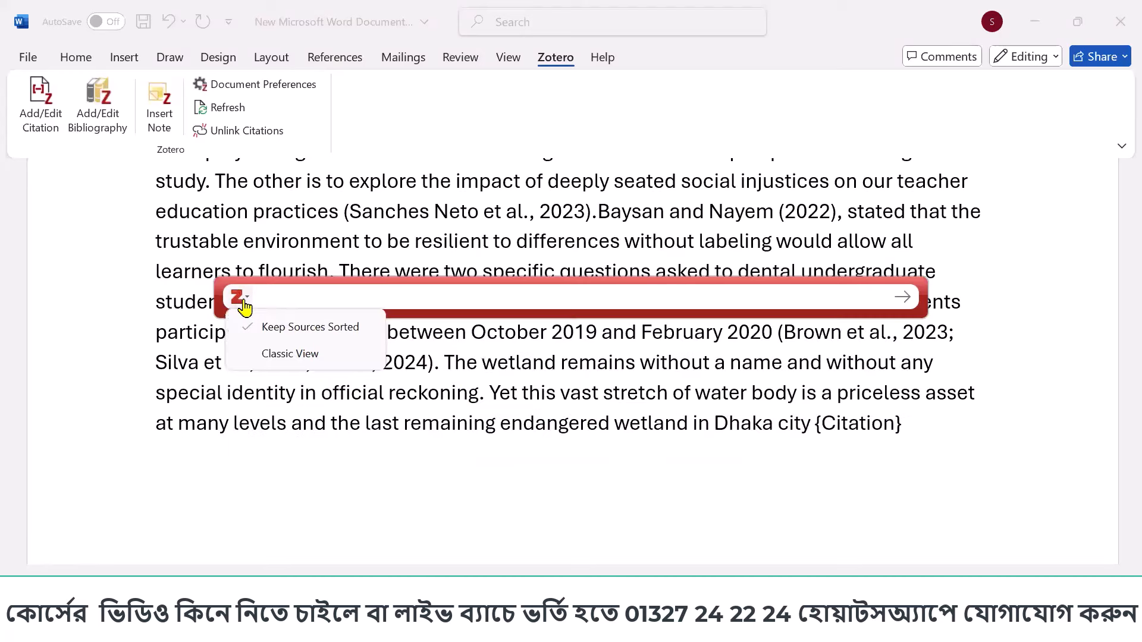
pyautogui.click(262, 355)
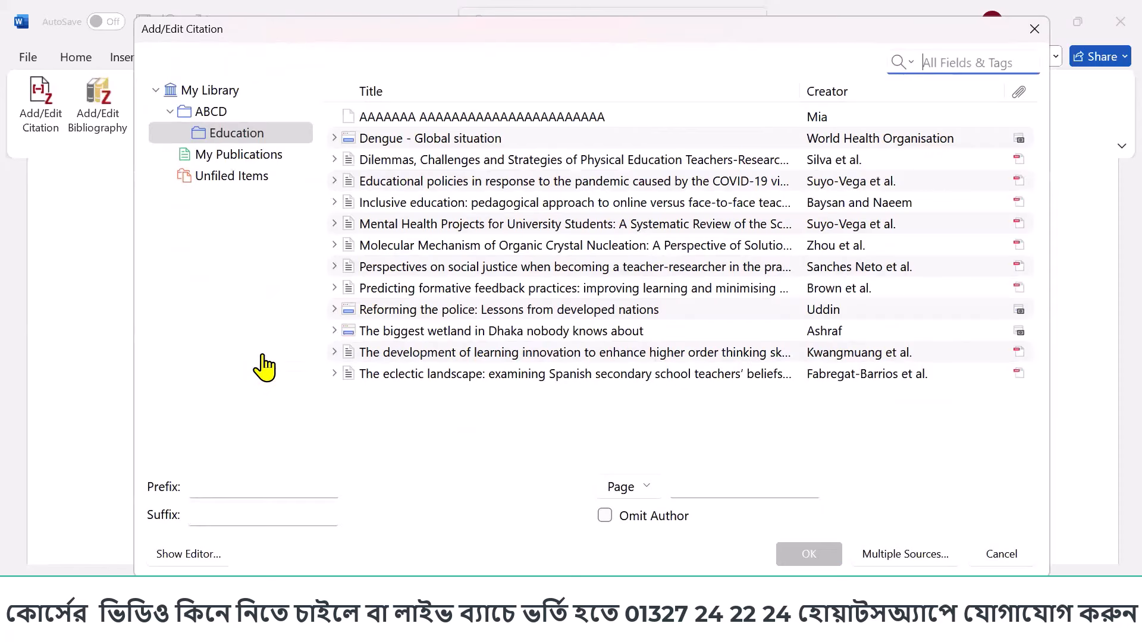
pyautogui.click(721, 491)
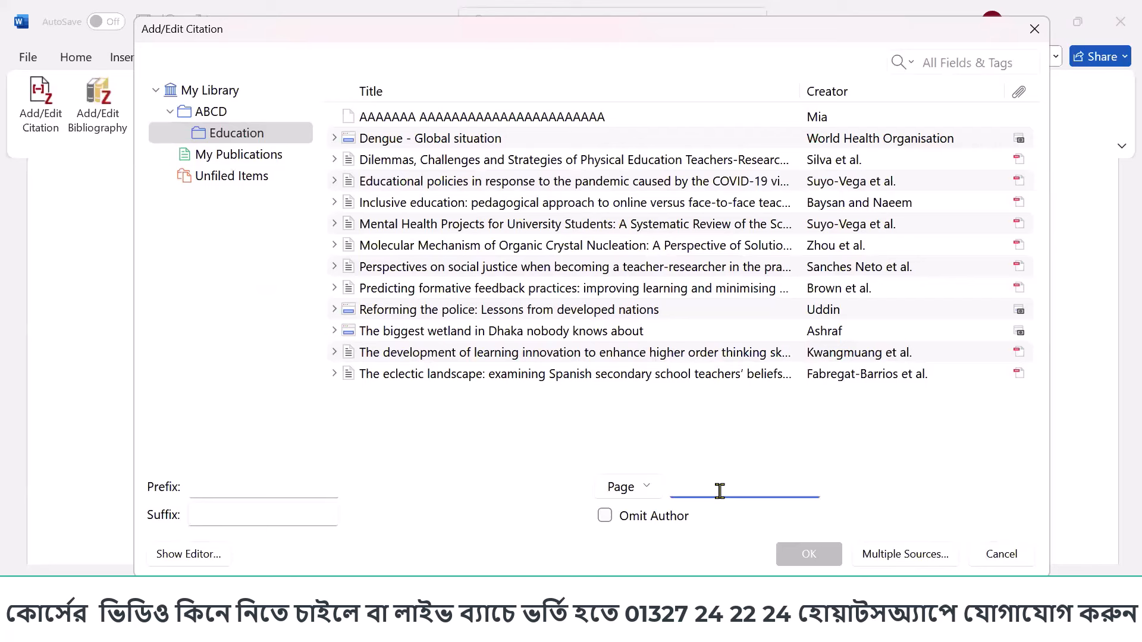
pyautogui.write('3')
pyautogui.click(813, 559)
pyautogui.click(654, 487)
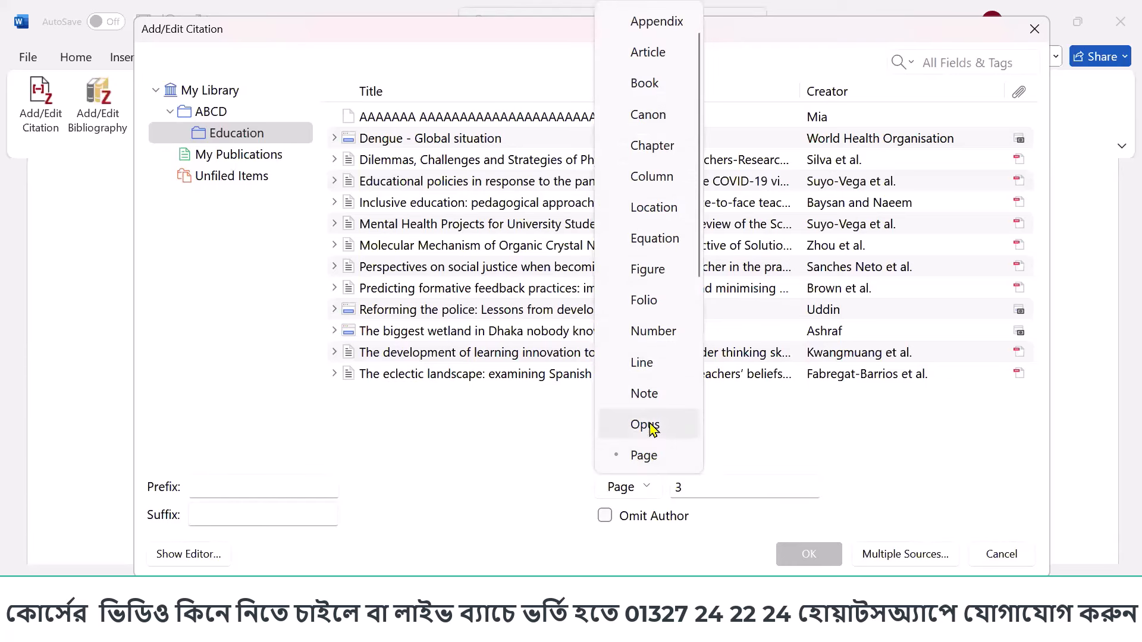
pyautogui.click(645, 457)
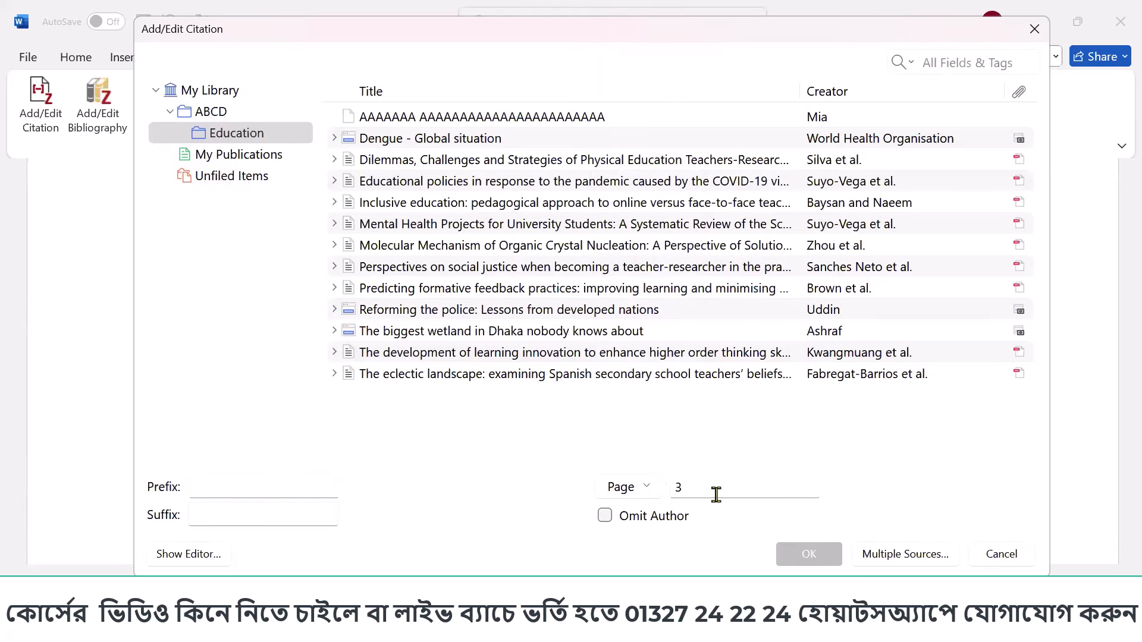
pyautogui.click(648, 486)
pyautogui.click(708, 492)
pyautogui.click(707, 489)
pyautogui.press('BackSpace')
pyautogui.click(1034, 34)
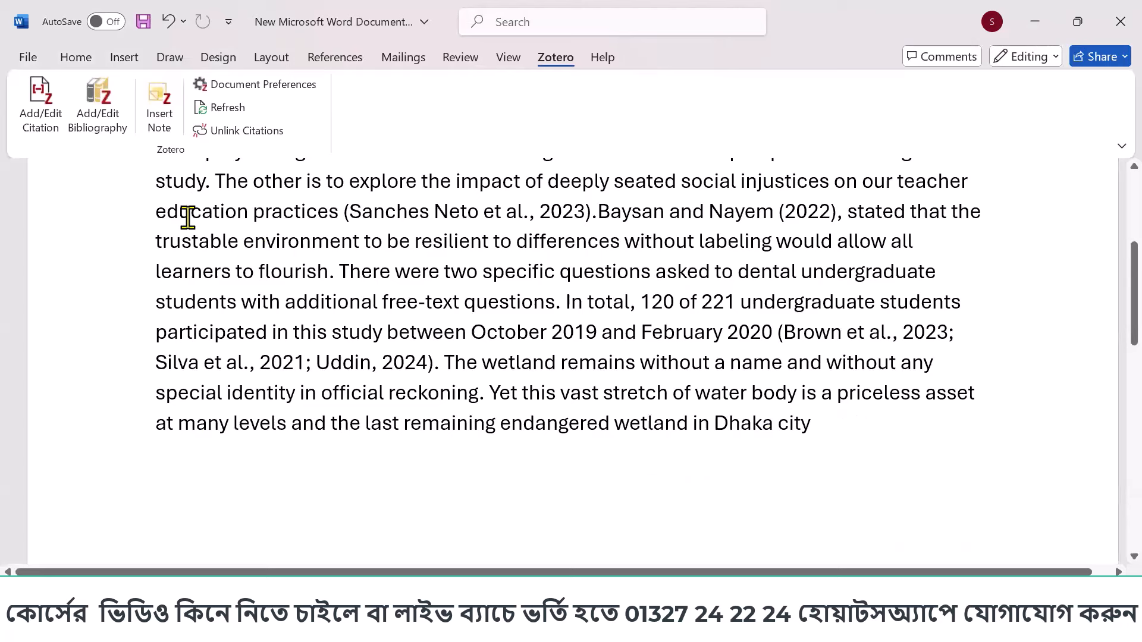
# - Cite The biggest wetland in Dhaka nobody knows about, page 3, after 'Dhaka city'
pyautogui.click(49, 128)
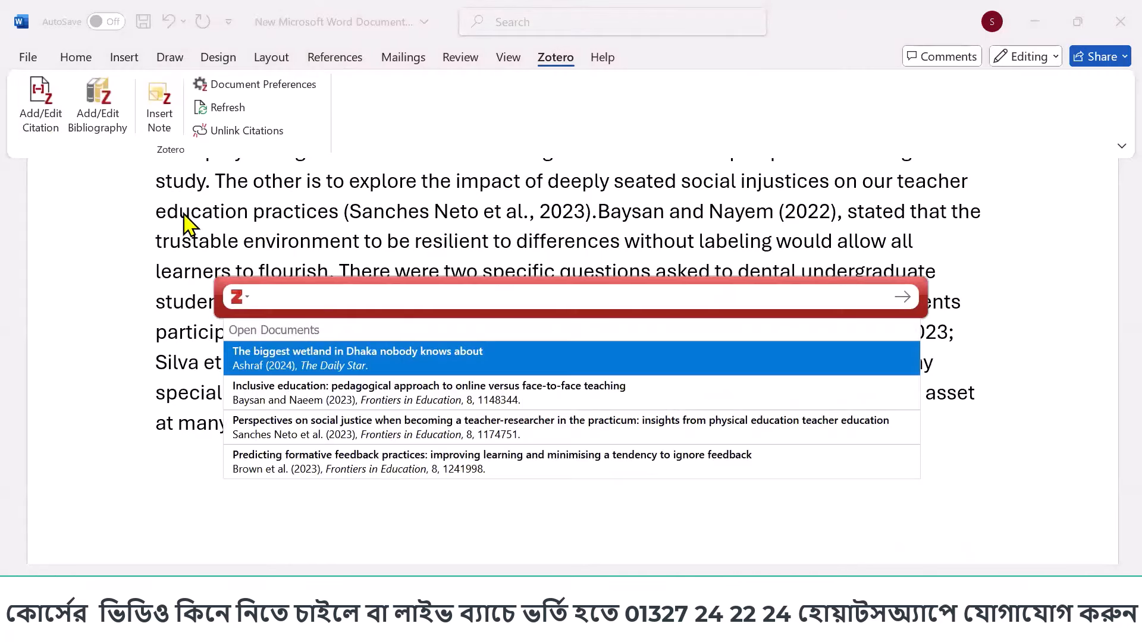
pyautogui.click(244, 298)
pyautogui.click(293, 357)
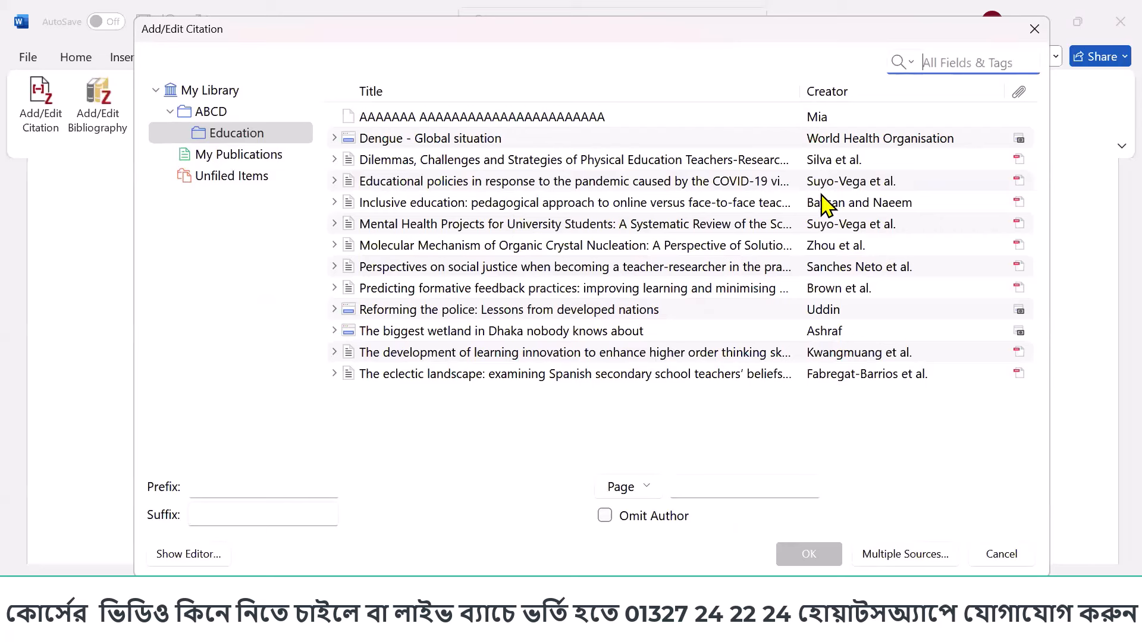
pyautogui.click(666, 250)
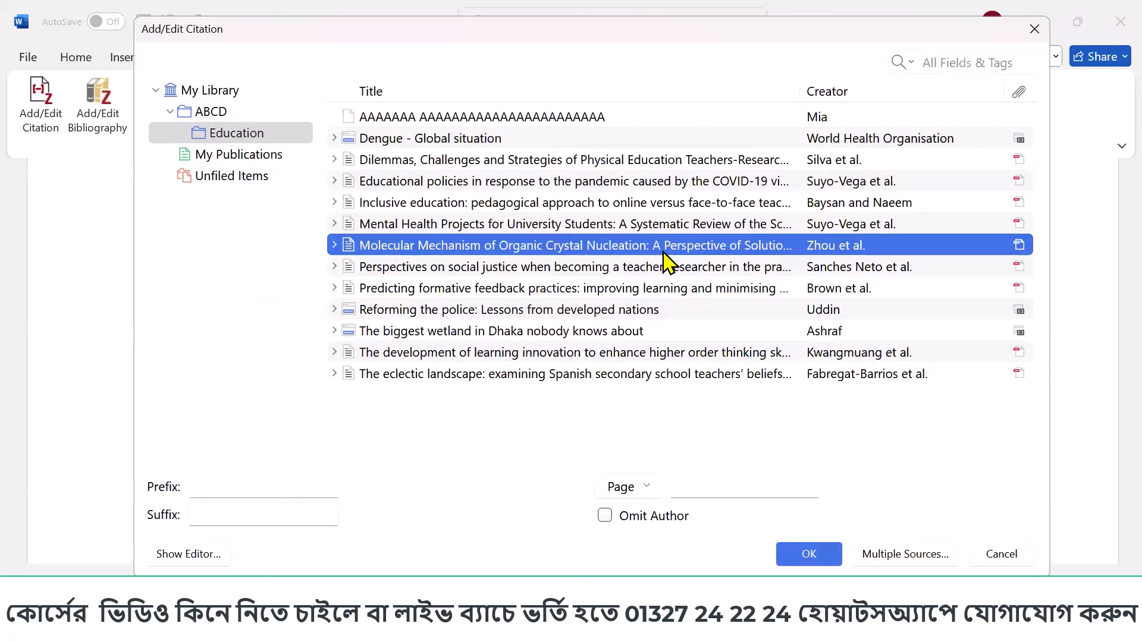
pyautogui.click(735, 488)
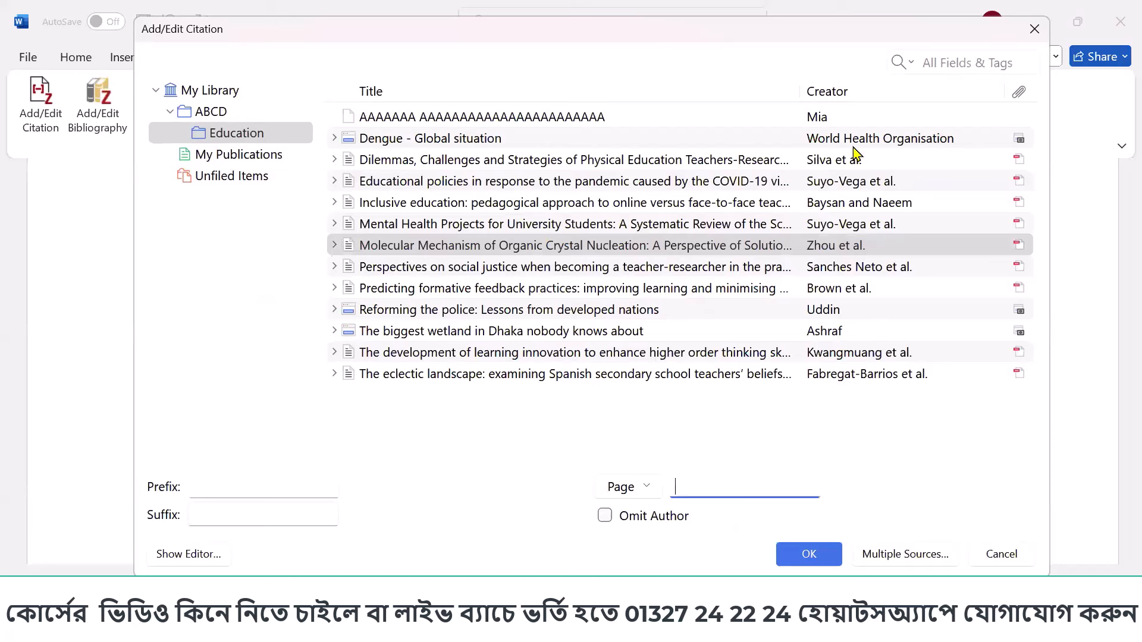
pyautogui.click(678, 336)
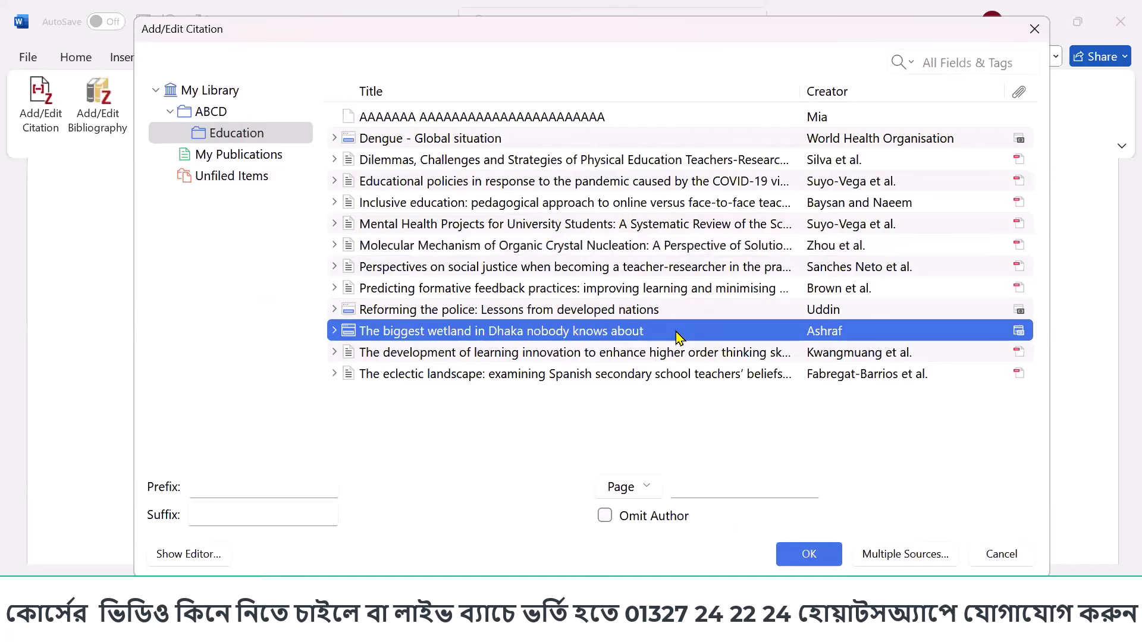
pyautogui.click(703, 489)
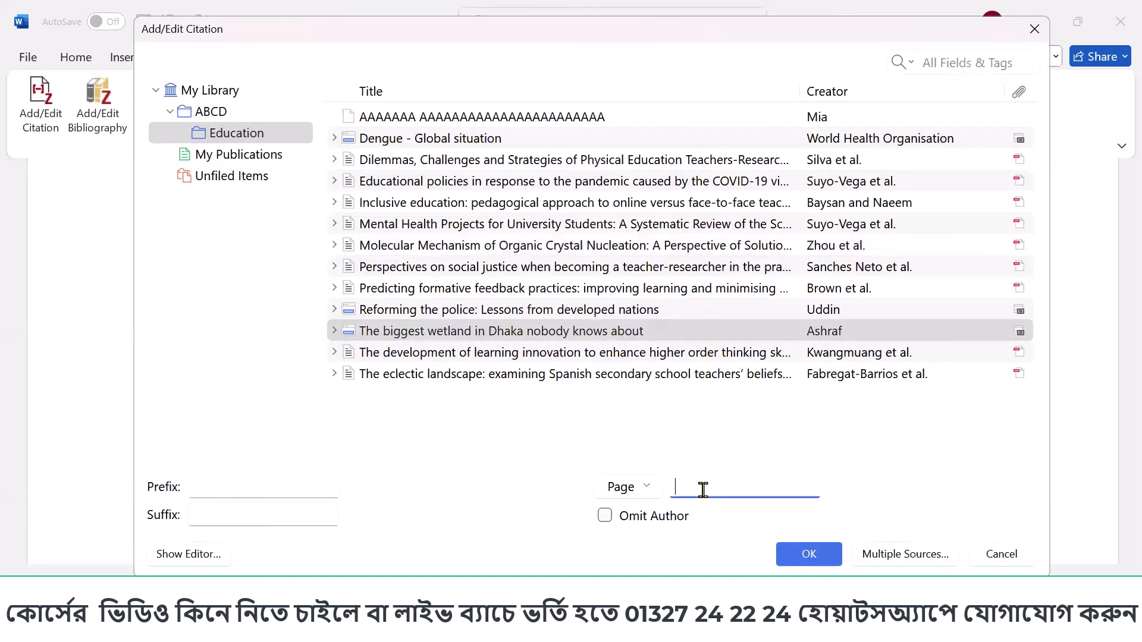
pyautogui.write('3')
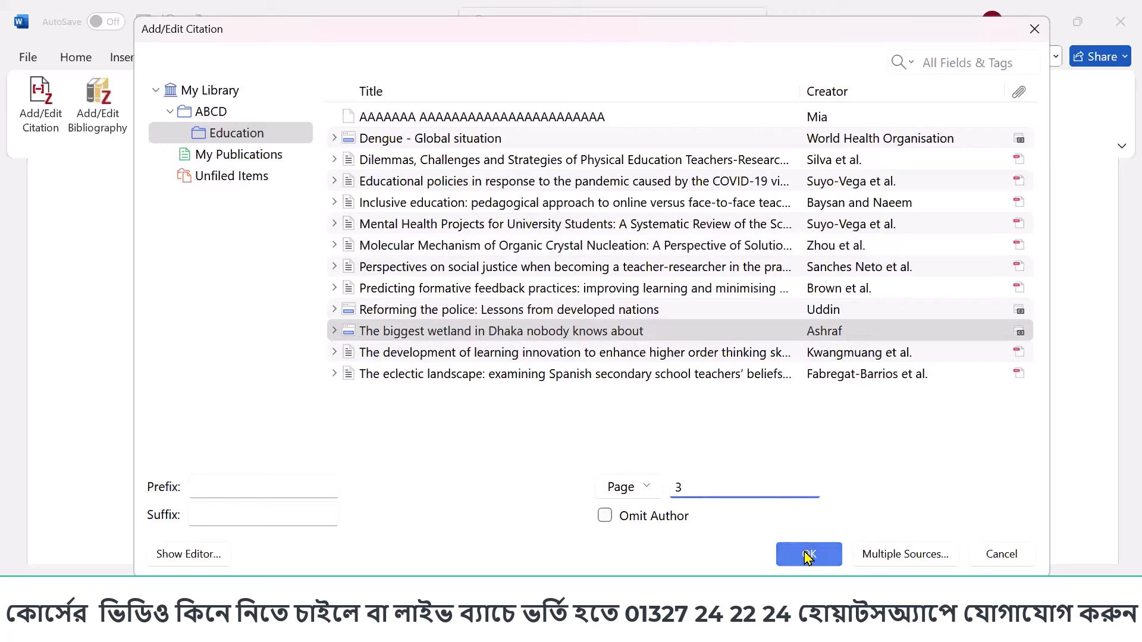
pyautogui.click(806, 553)
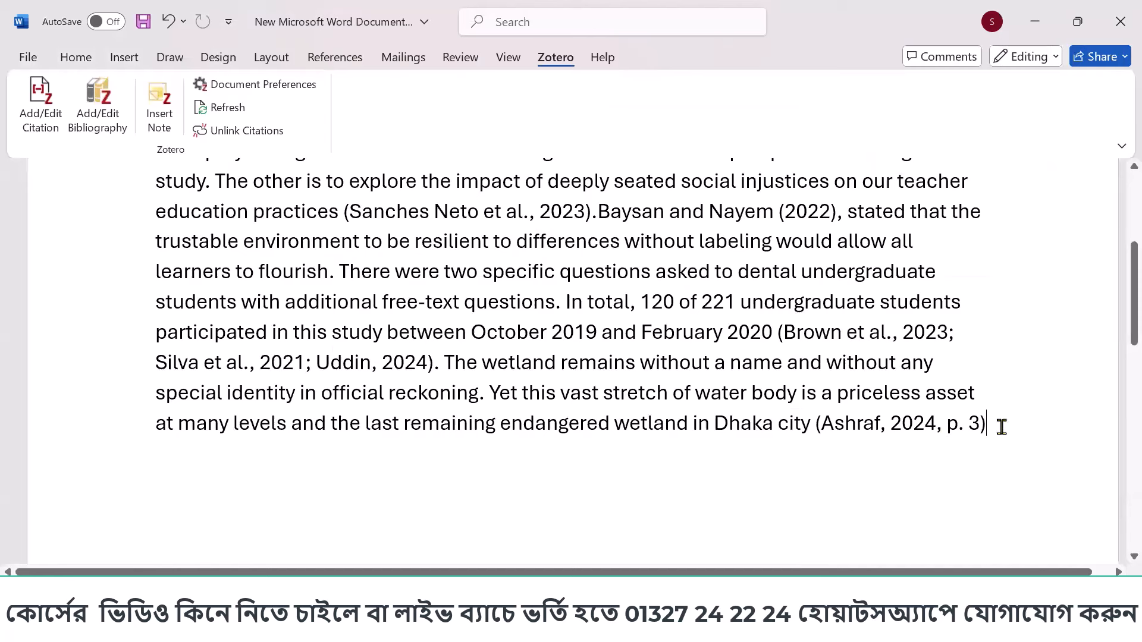
# - Add a period after the page-3 citation, check each citation field, then bring Zotero forward
pyautogui.write('.')
pyautogui.scroll(3, 646, 434)
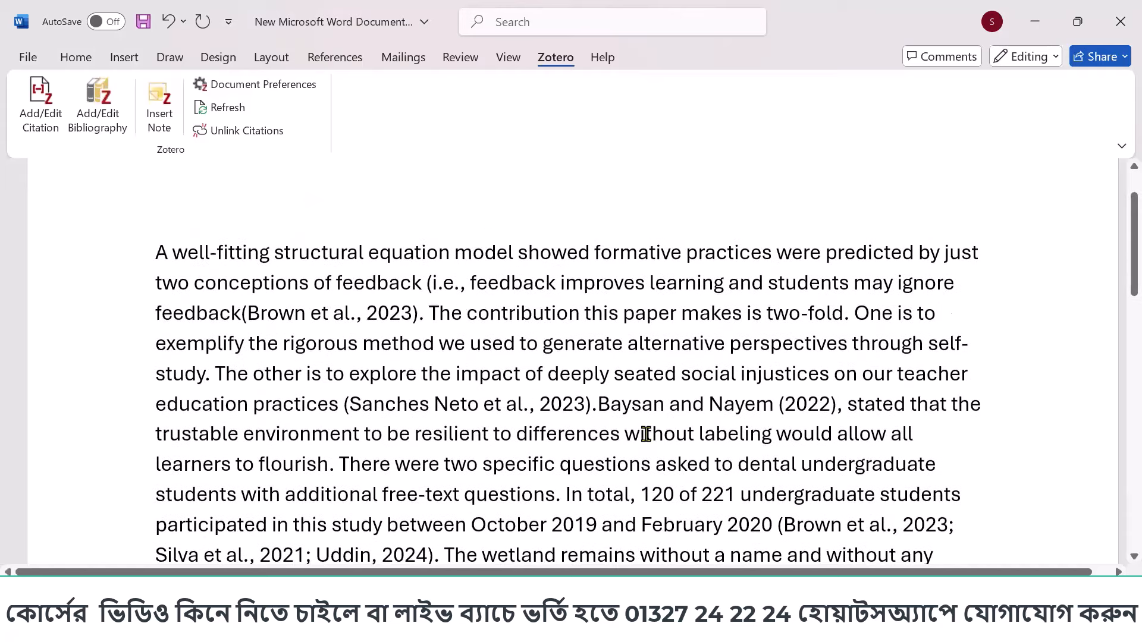
pyautogui.scroll(-3, 646, 434)
pyautogui.scroll(3, 646, 434)
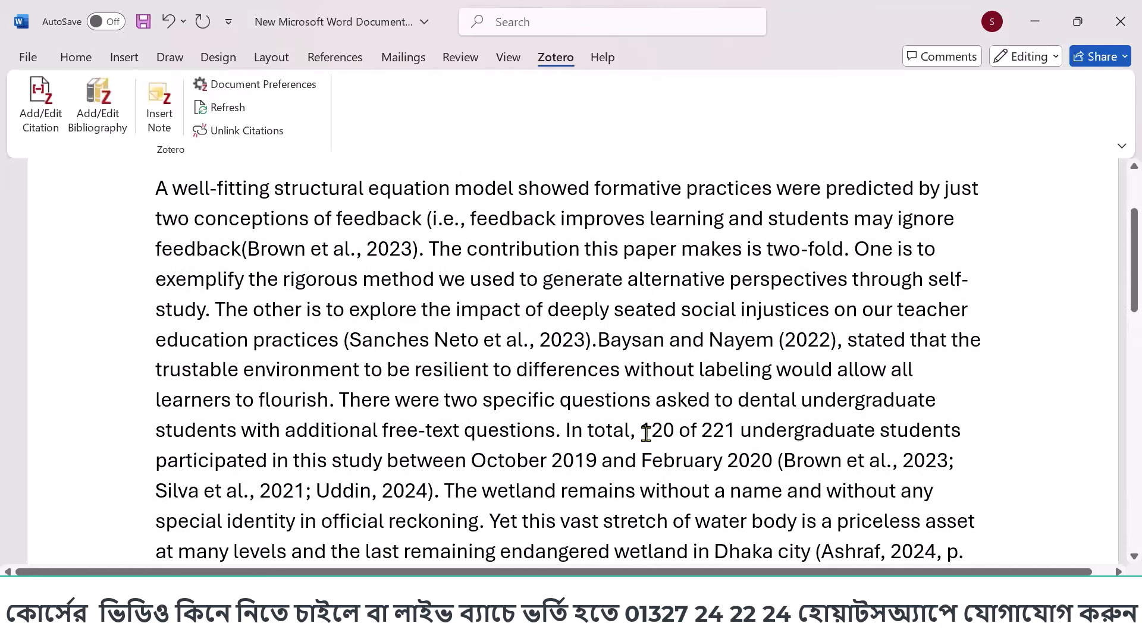
pyautogui.click(357, 249)
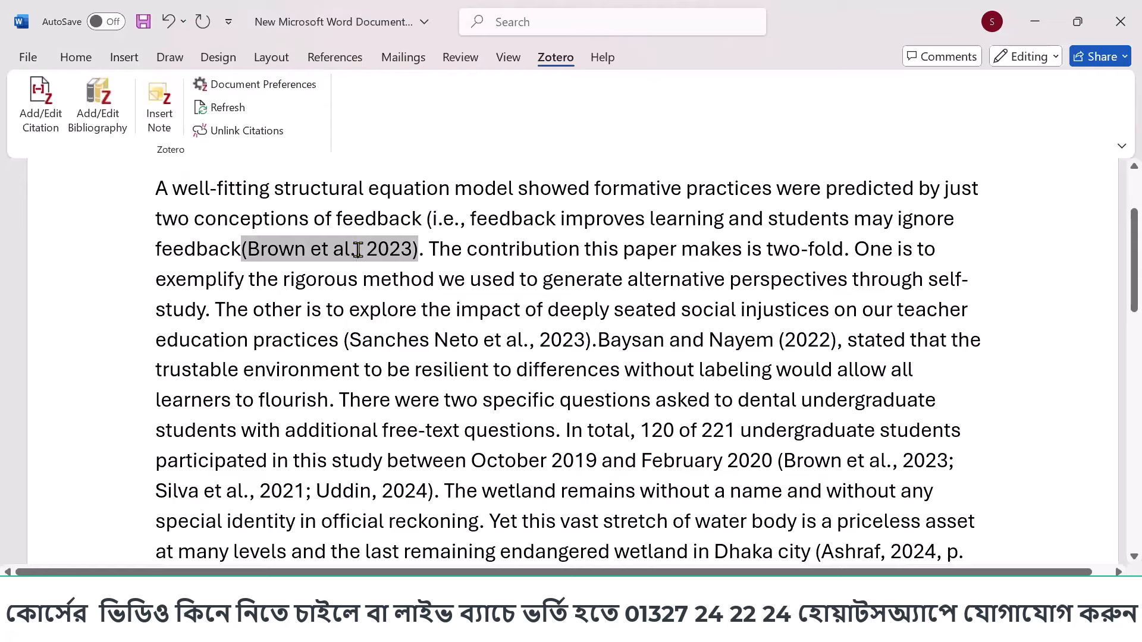
pyautogui.scroll(-3, 358, 249)
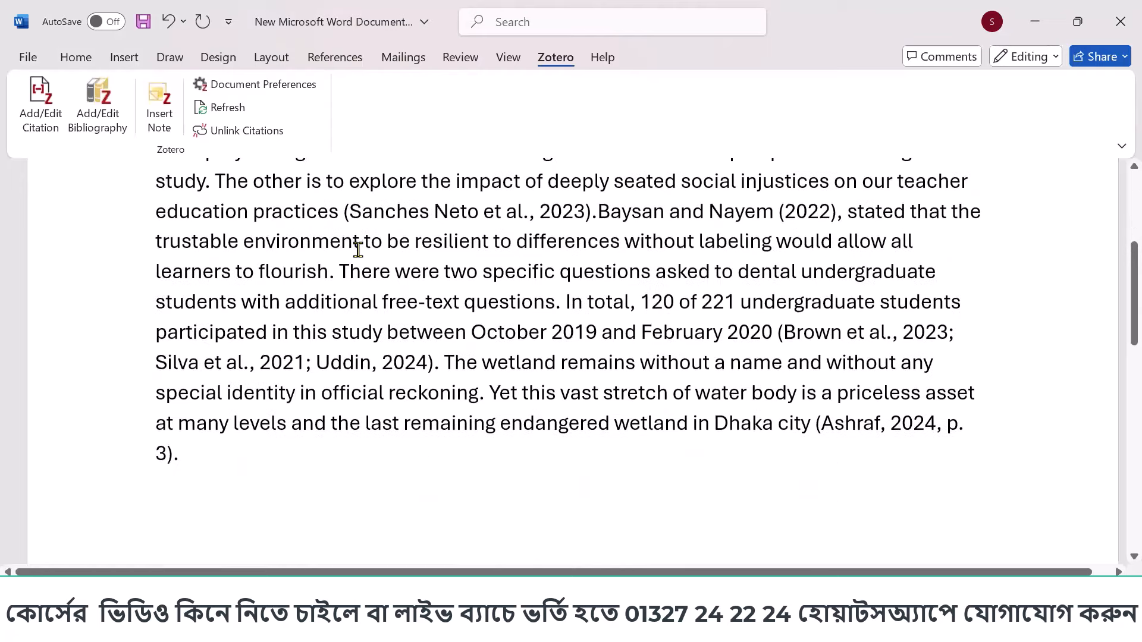
pyautogui.click(352, 360)
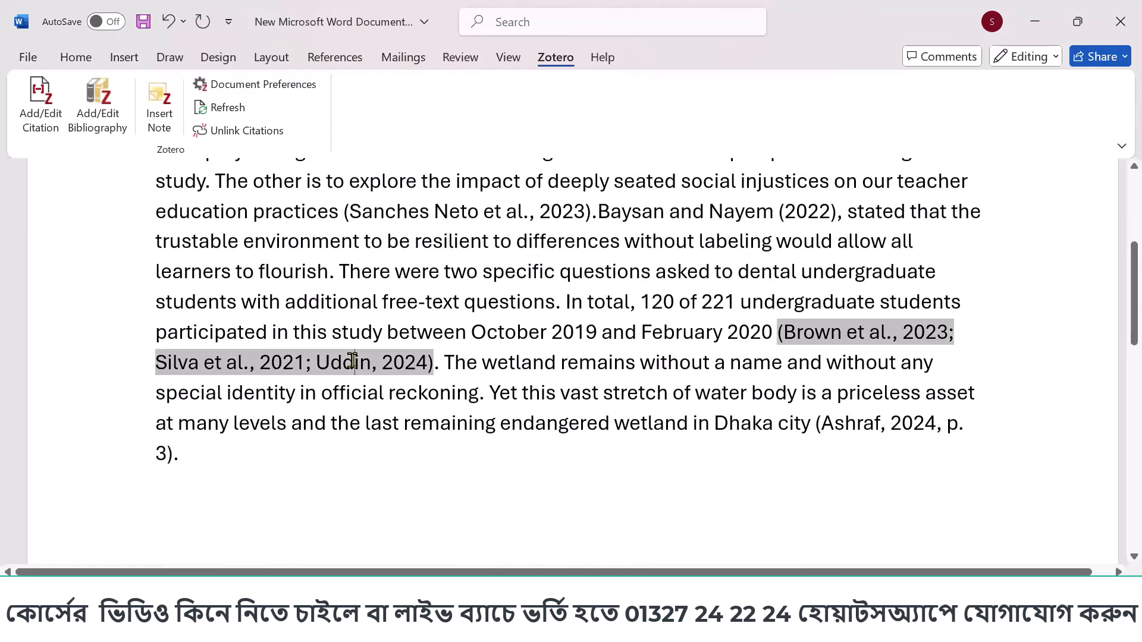
pyautogui.click(160, 454)
pyautogui.moveTo(697, 630)
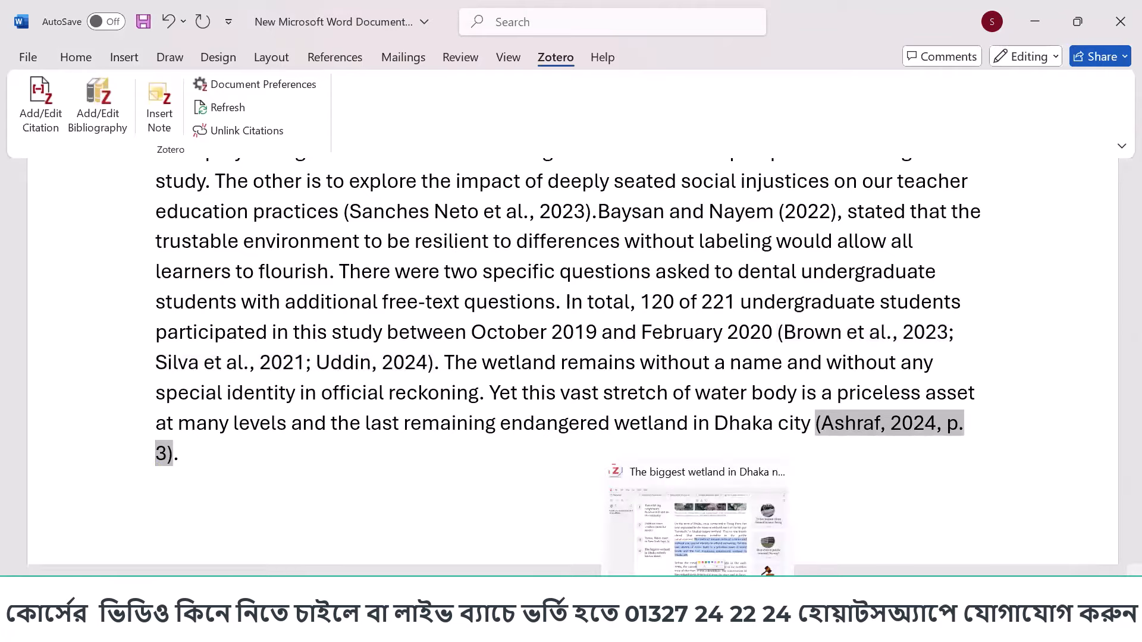
pyautogui.click(712, 568)
# - Open the Perspectives on social justice article's PDF at its Introduction on page 2
pyautogui.click(113, 57)
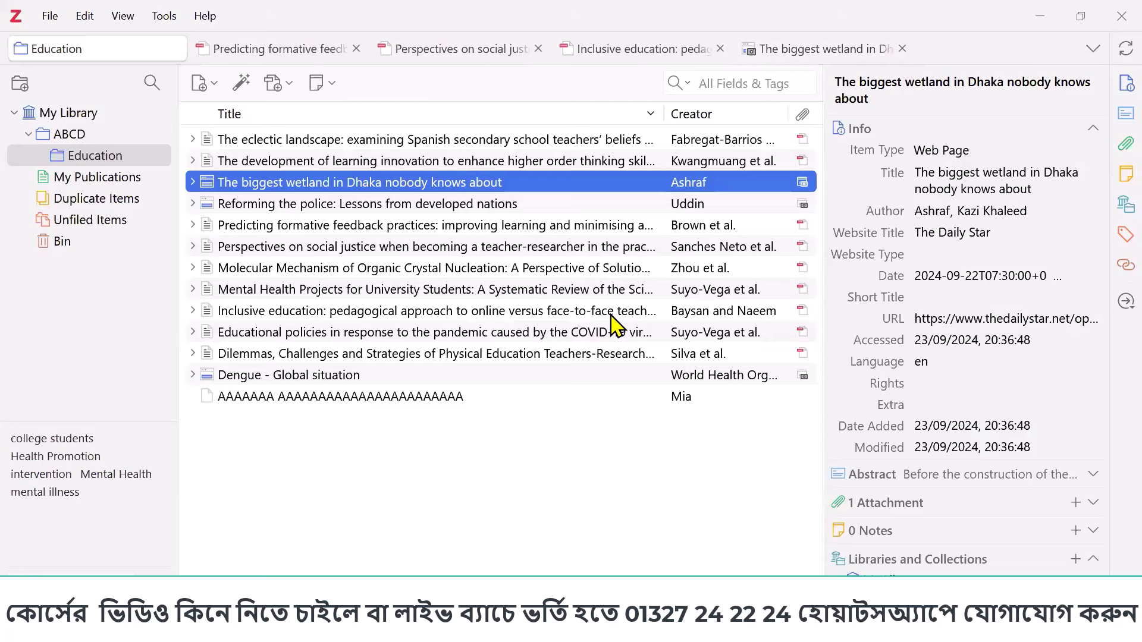
pyautogui.click(440, 48)
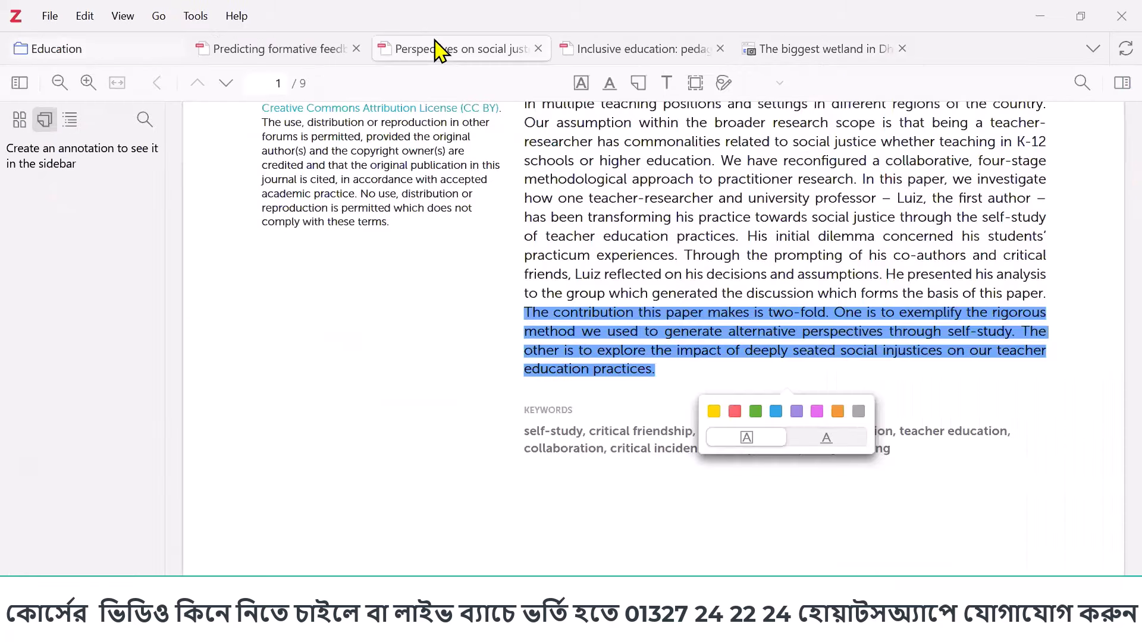
pyautogui.scroll(-6, 553, 426)
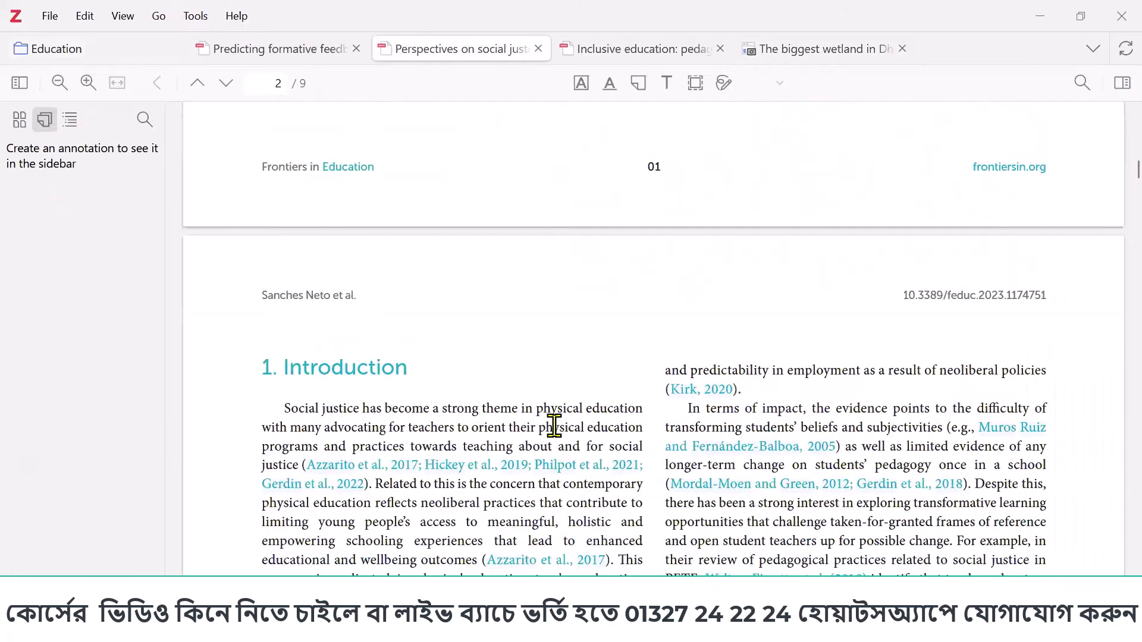
pyautogui.scroll(-5, 553, 426)
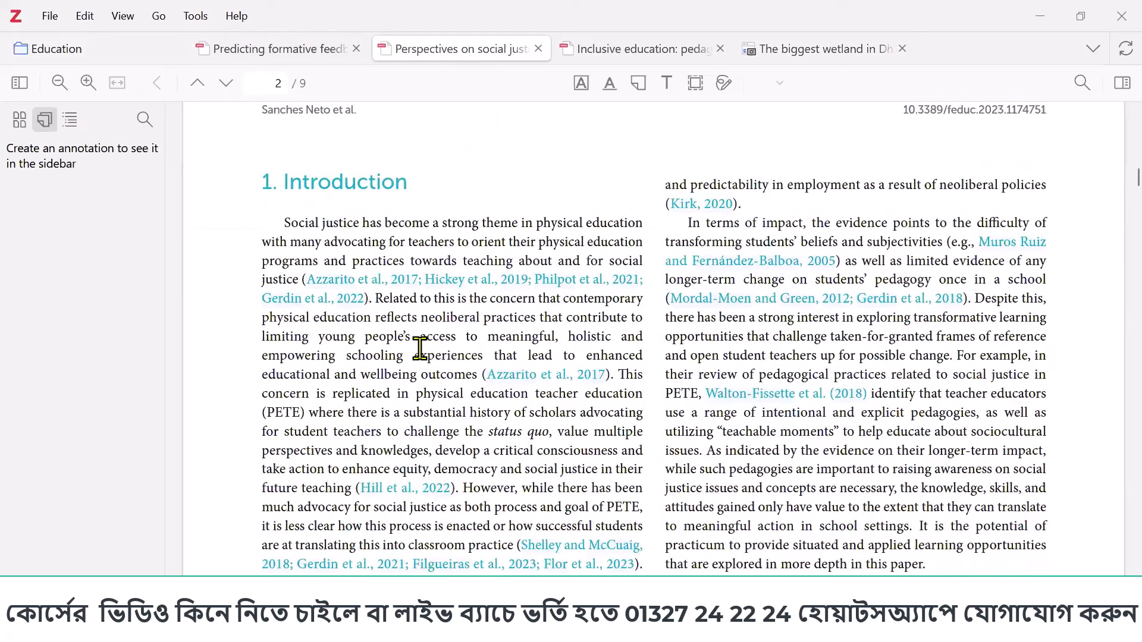
# - Copy the Introduction passage from 'Related to this' through 'outcomes', then head back to Word
pyautogui.moveTo(381, 299); pyautogui.dragTo(478, 376)
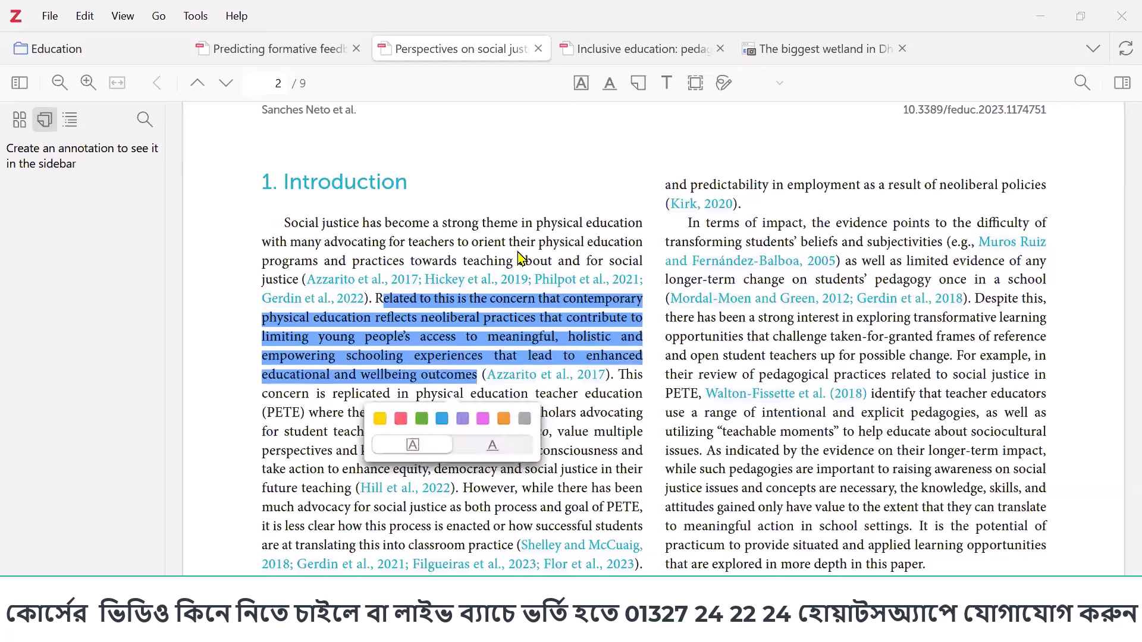
pyautogui.click(390, 308)
pyautogui.moveTo(376, 298); pyautogui.dragTo(460, 376)
pyautogui.rightClick(460, 376)
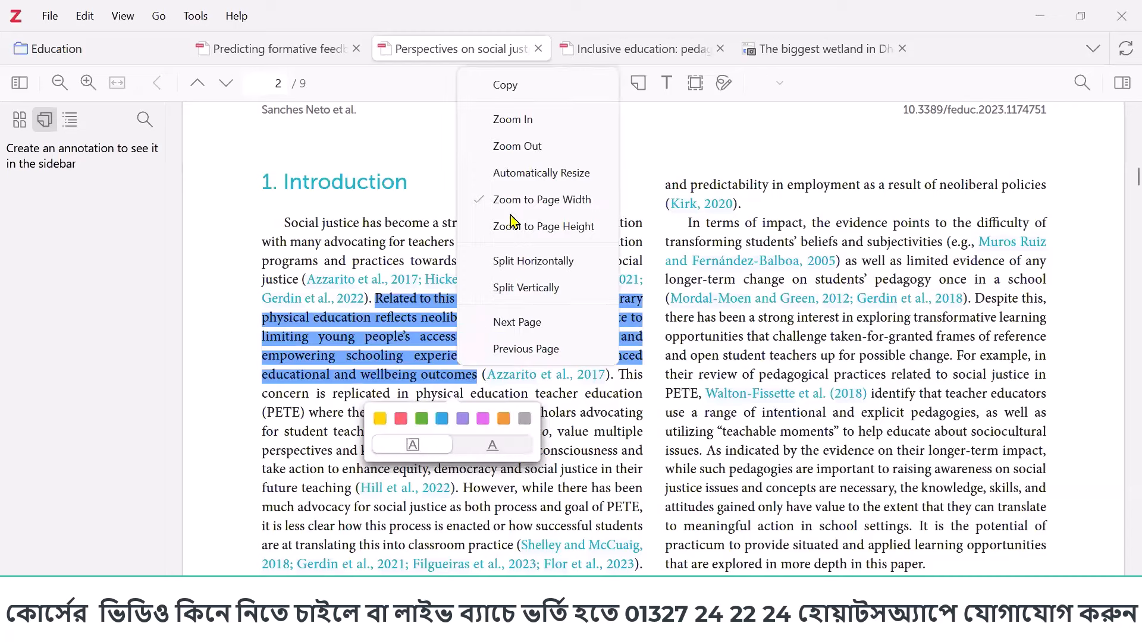
pyautogui.click(516, 89)
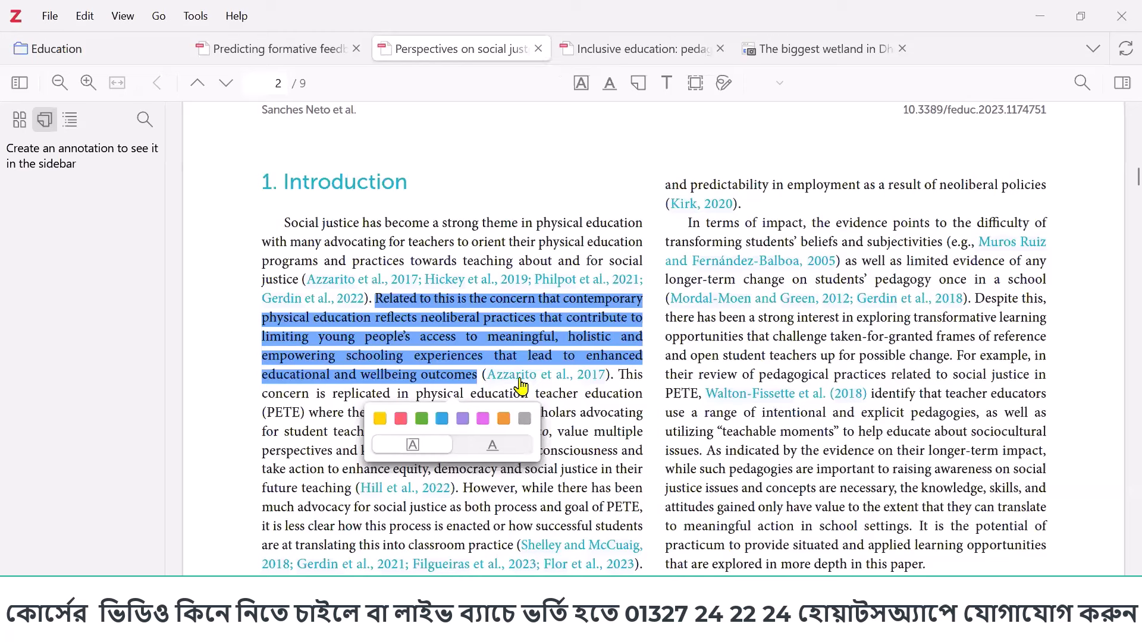
pyautogui.moveTo(521, 387)
pyautogui.rightClick(425, 304)
pyautogui.press('Escape')
pyautogui.moveTo(658, 628)
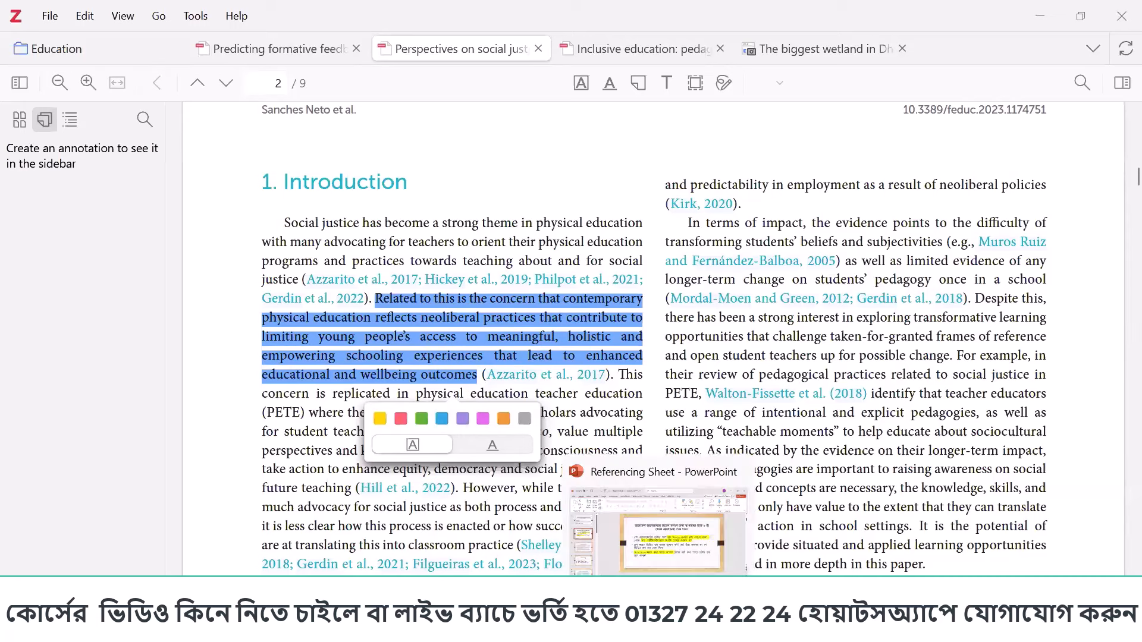
# - Paste the copied passage as text only right after the wetland citation's '3).'
pyautogui.click(430, 554)
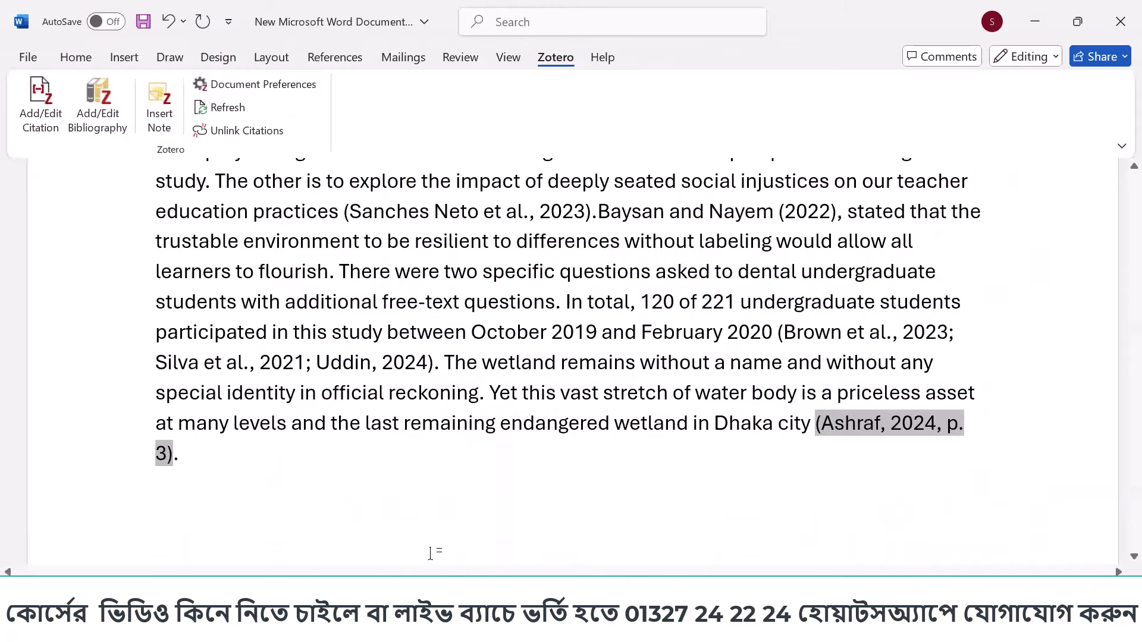
pyautogui.click(299, 465)
pyautogui.rightClick(298, 465)
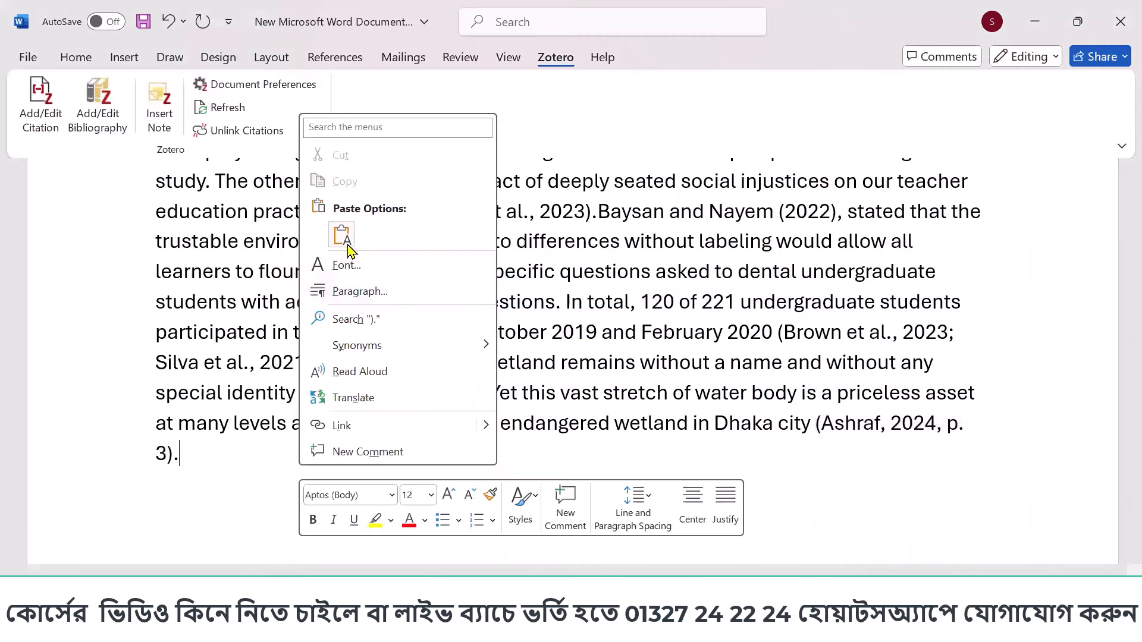
pyautogui.click(348, 242)
pyautogui.scroll(-1, 355, 409)
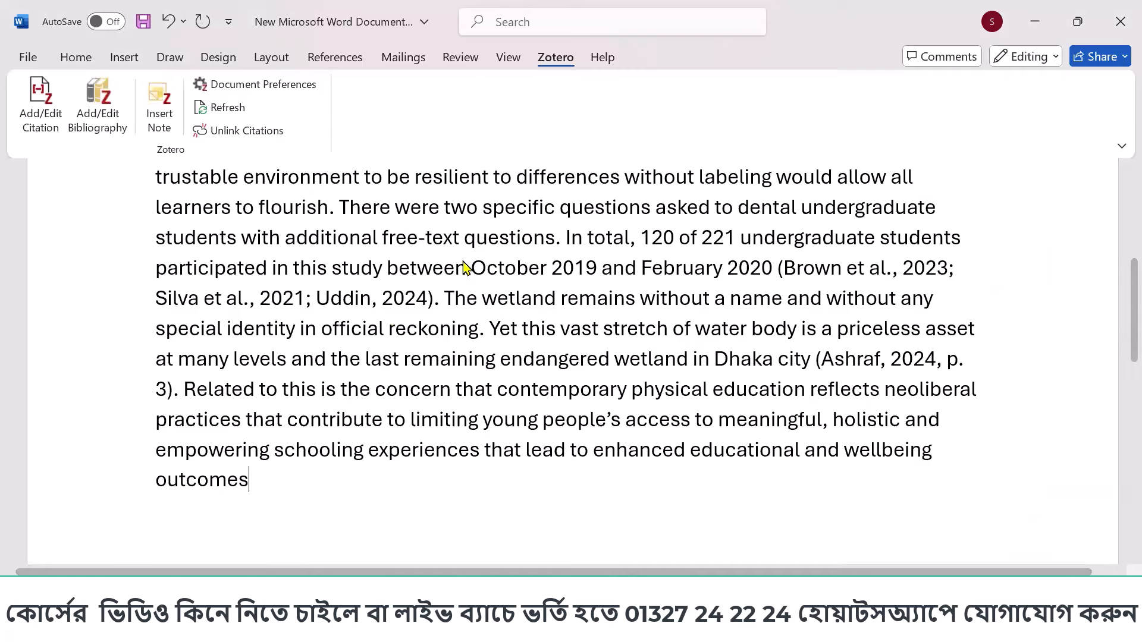
# - Select the pasted passage from 'Related' to 'outcomes' in Word
pyautogui.hotkey('alt', 'Tab')
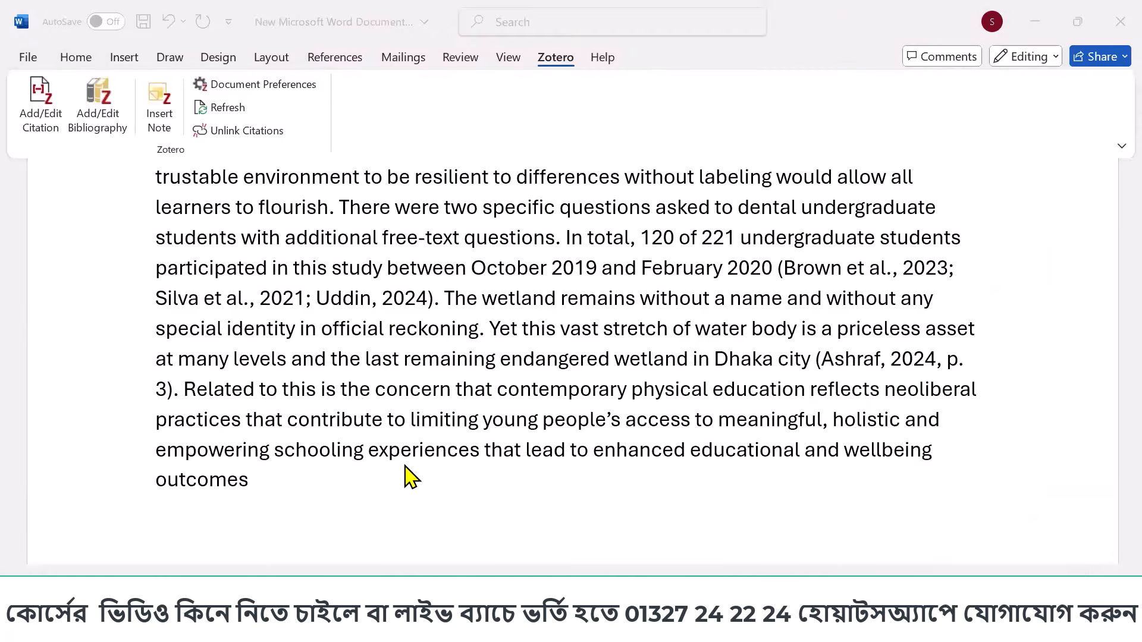
pyautogui.click(272, 480)
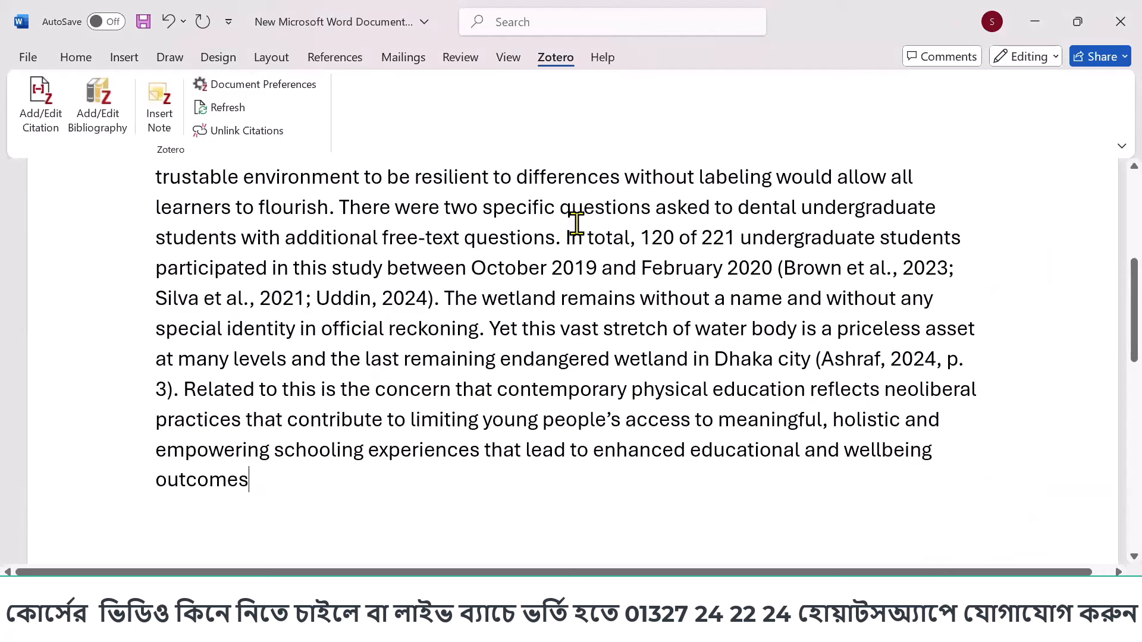
pyautogui.hotkey('alt', 'Tab')
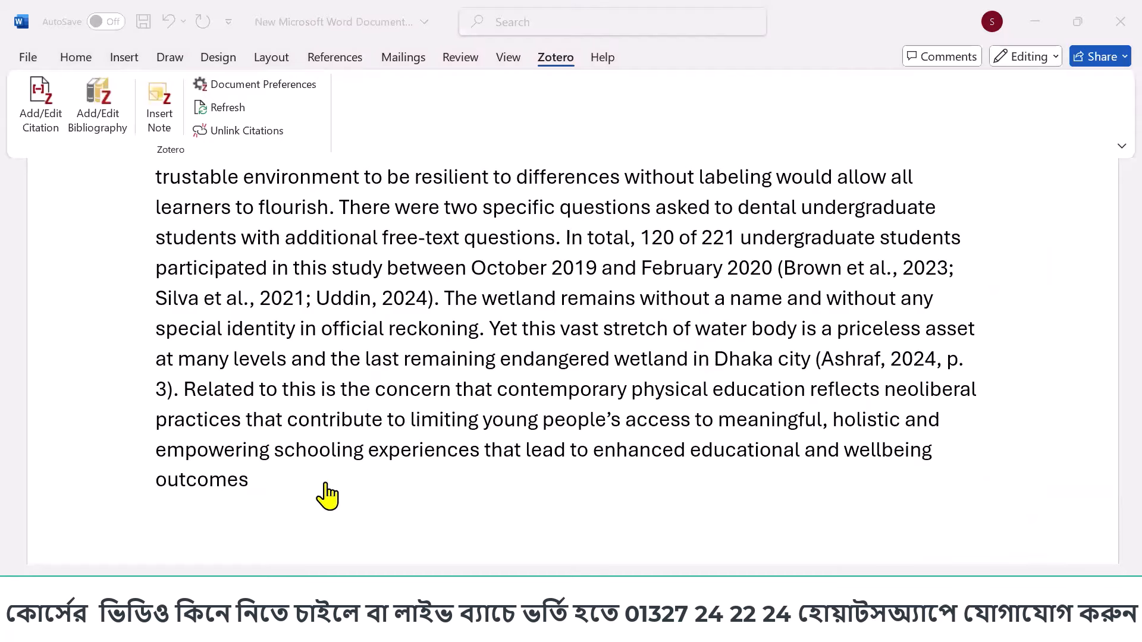
pyautogui.click(250, 492)
pyautogui.moveTo(250, 492); pyautogui.dragTo(194, 390)
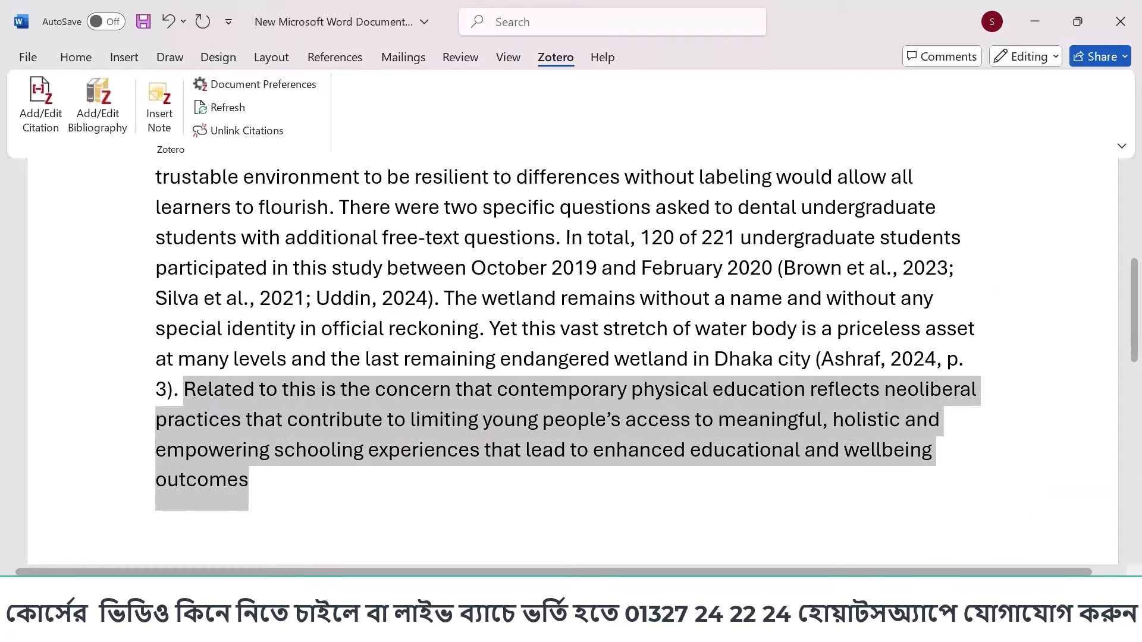
# - Copy the full Azzarito et al. (2017) entry from the PDF's reference list on page 7
pyautogui.moveTo(540, 629)
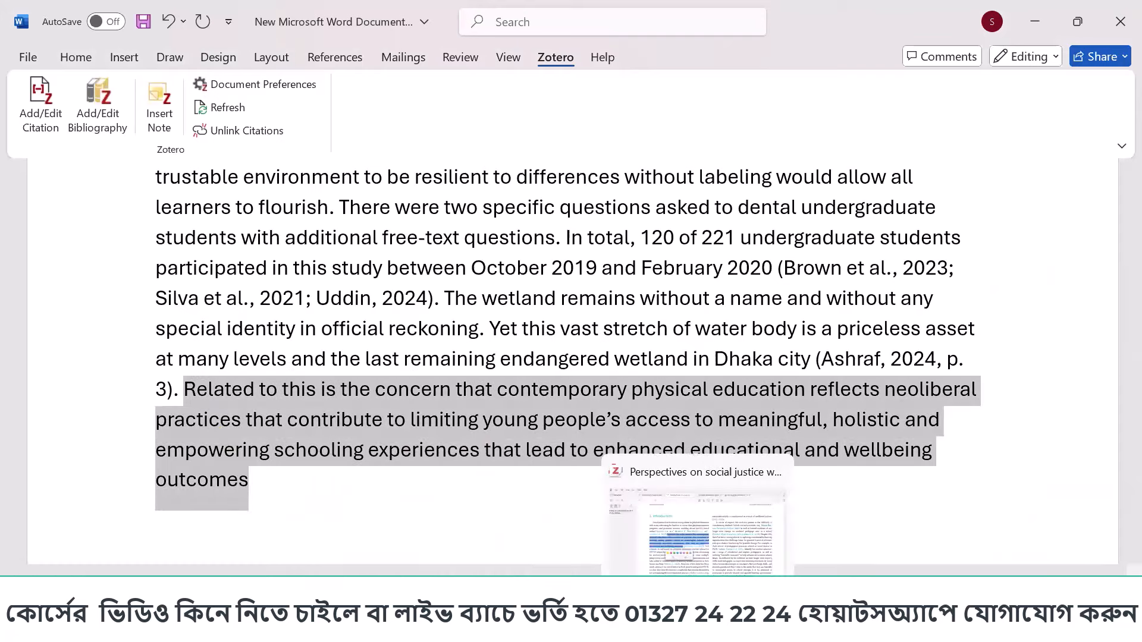
pyautogui.click(693, 562)
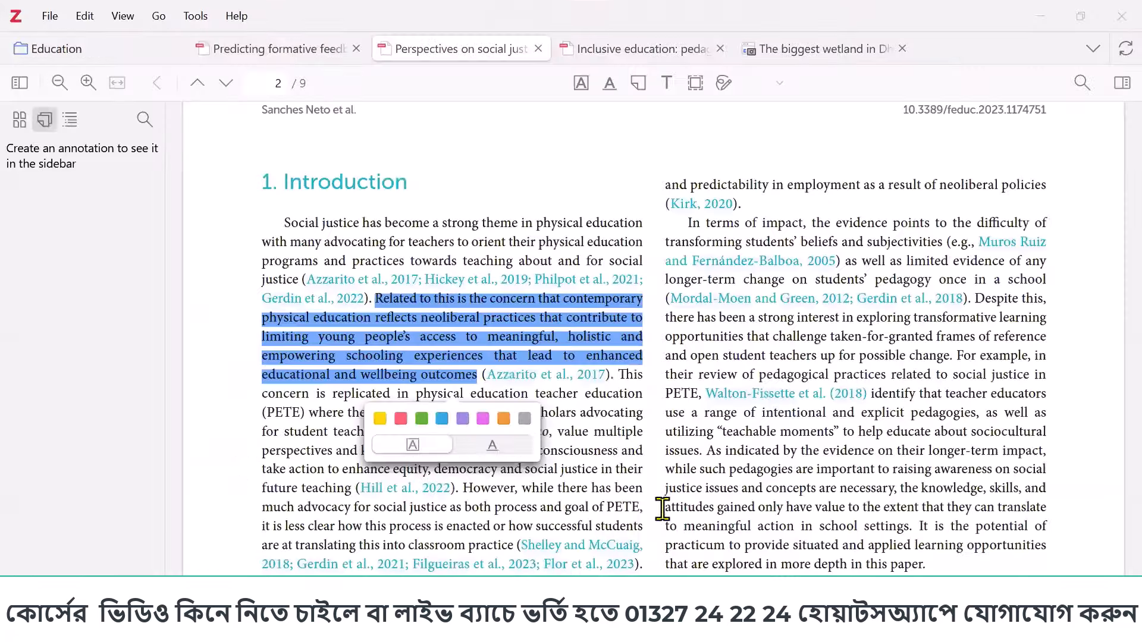
pyautogui.click(583, 371)
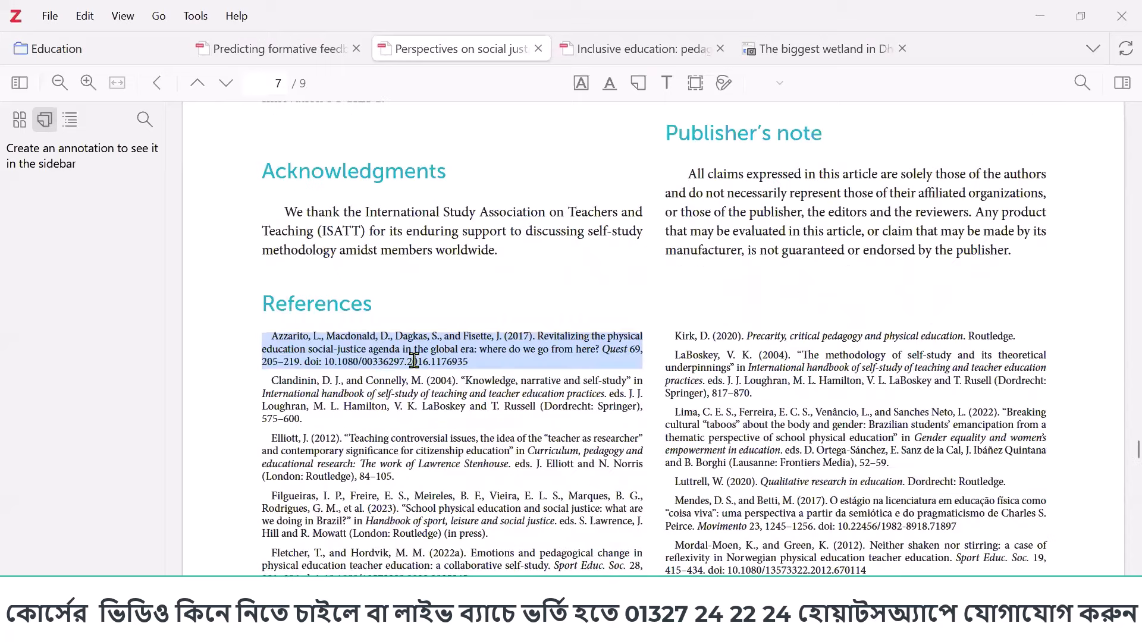
pyautogui.moveTo(268, 337); pyautogui.dragTo(393, 336)
pyautogui.moveTo(465, 357); pyautogui.dragTo(432, 372)
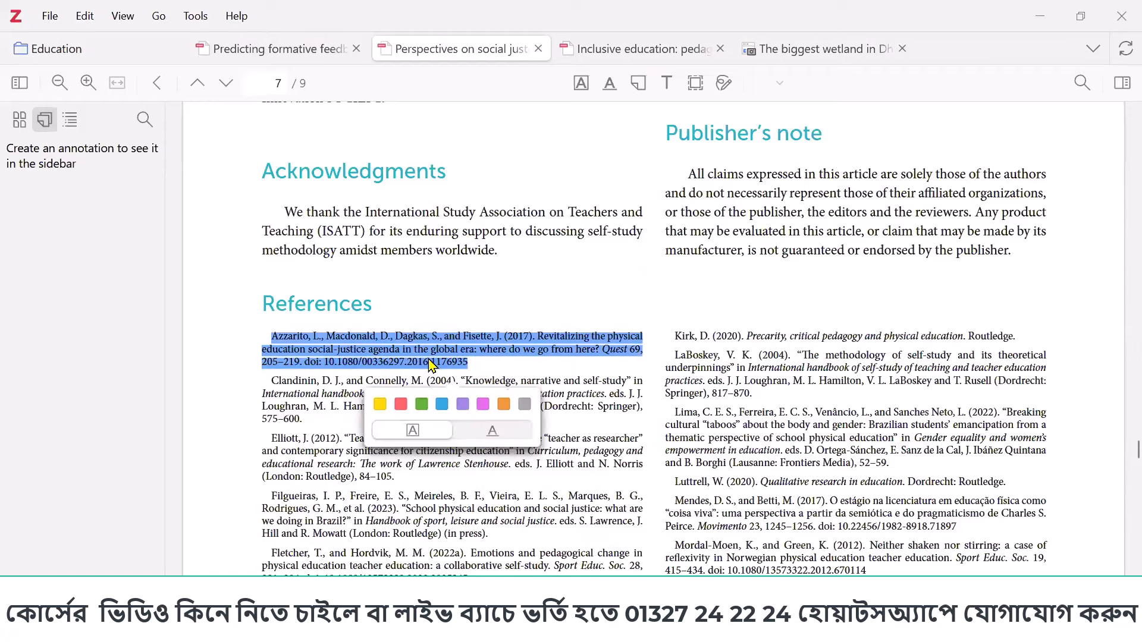
pyautogui.rightClick(432, 360)
pyautogui.click(491, 88)
pyautogui.click(544, 568)
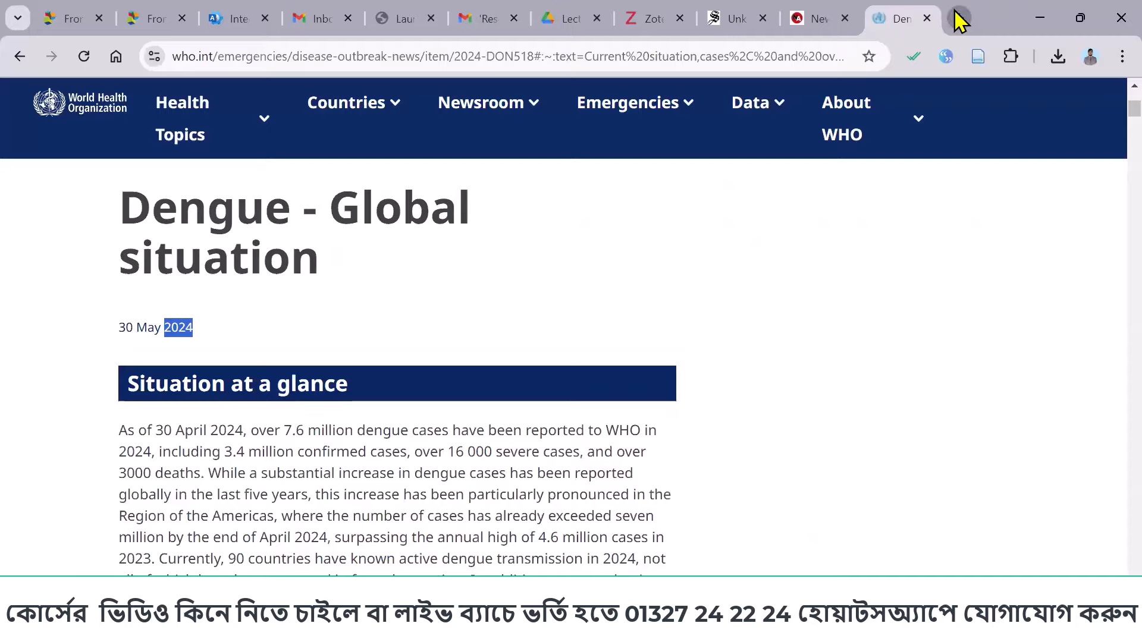
# - Search the web for the copied Azzarito reference and open its ResearchGate article page
pyautogui.click(957, 19)
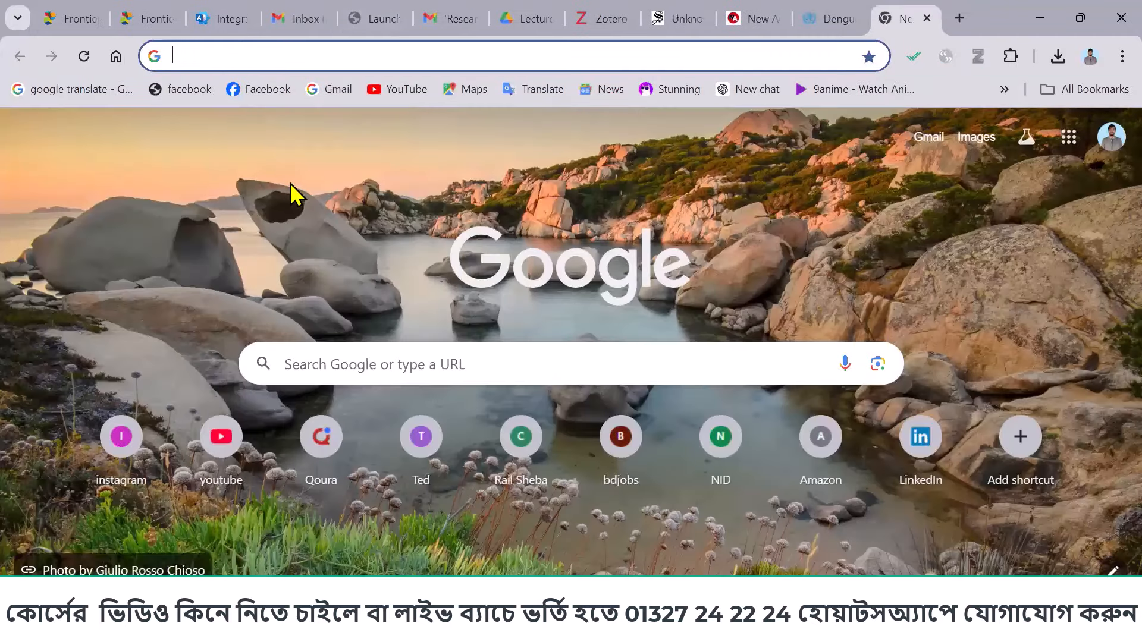
pyautogui.rightClick(221, 60)
pyautogui.click(312, 229)
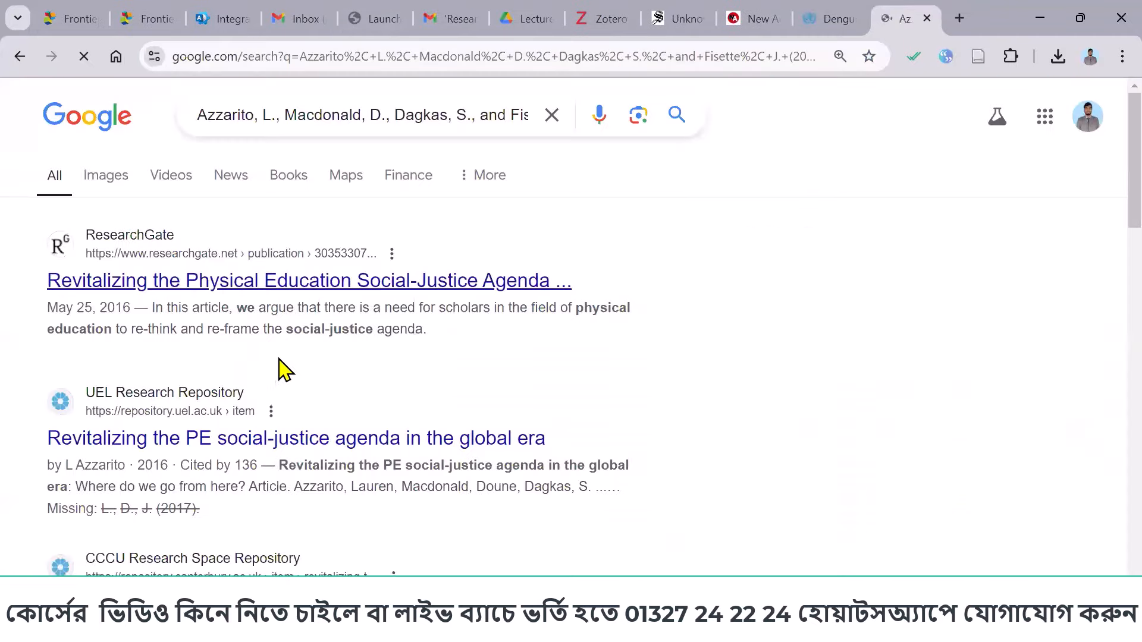
pyautogui.click(237, 282)
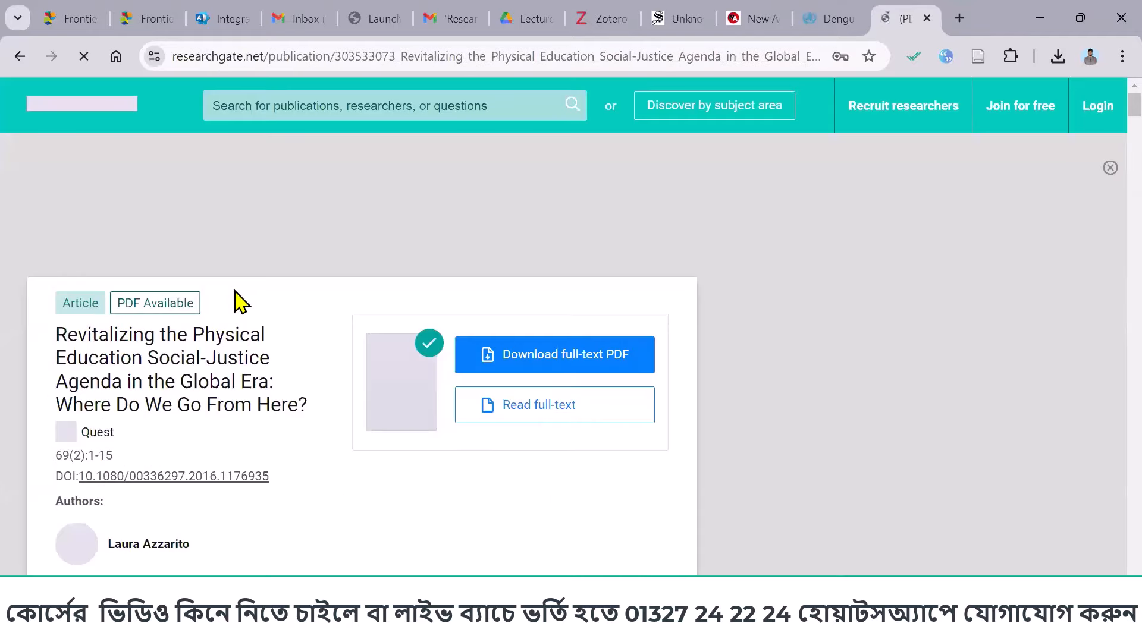
pyautogui.scroll(-1, 235, 294)
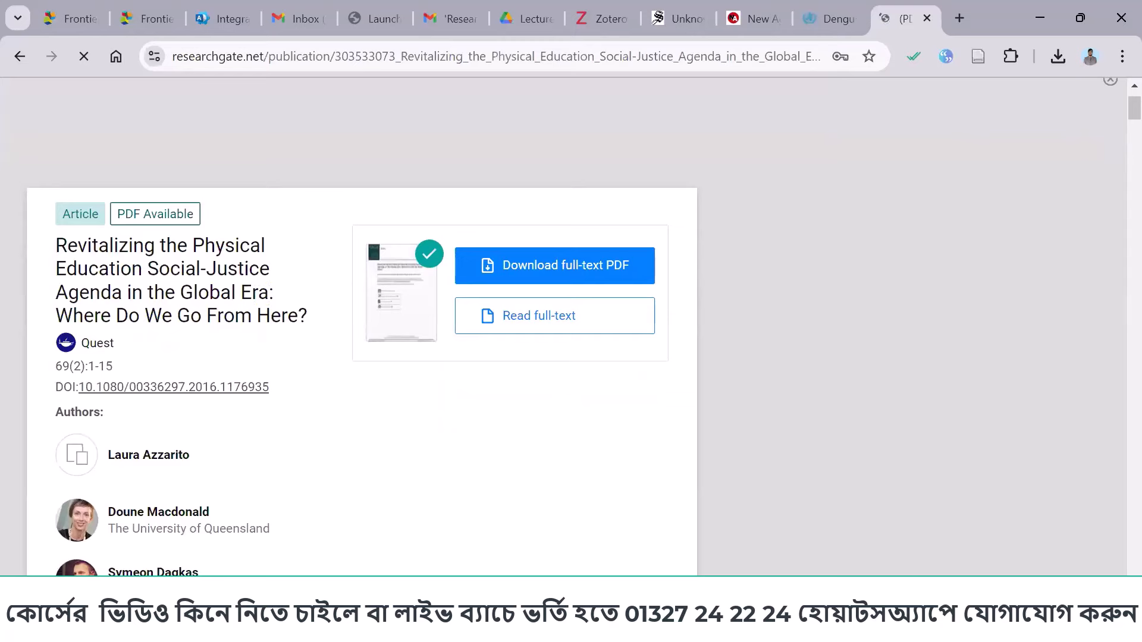
# - Save the article with its PDF into Zotero's Education collection via the Zotero Connector
pyautogui.moveTo(699, 625)
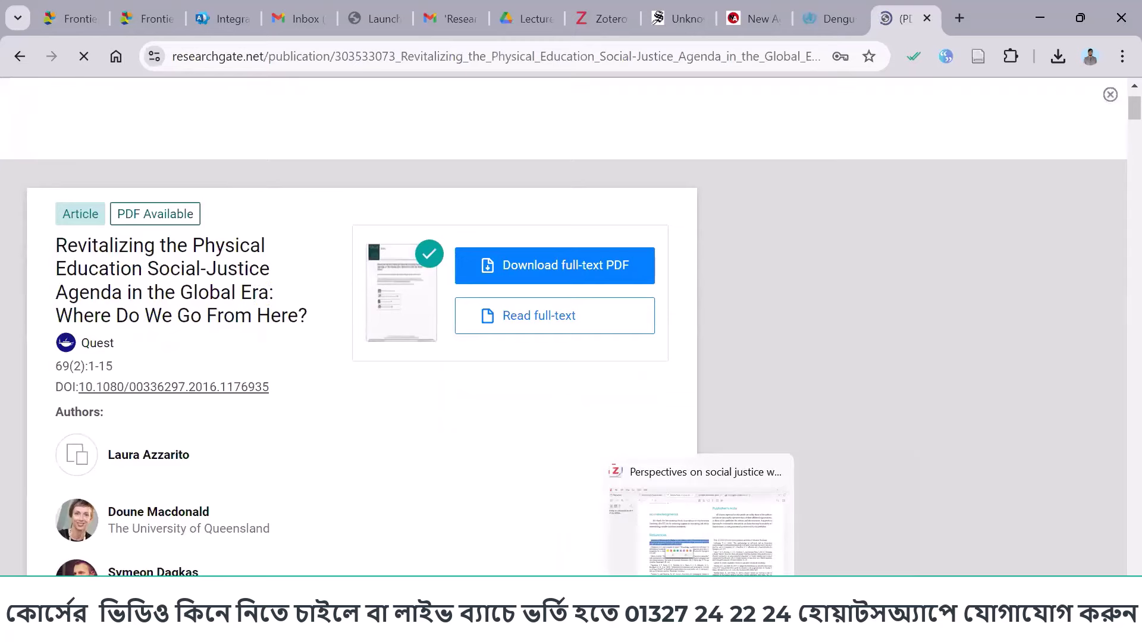
pyautogui.click(705, 553)
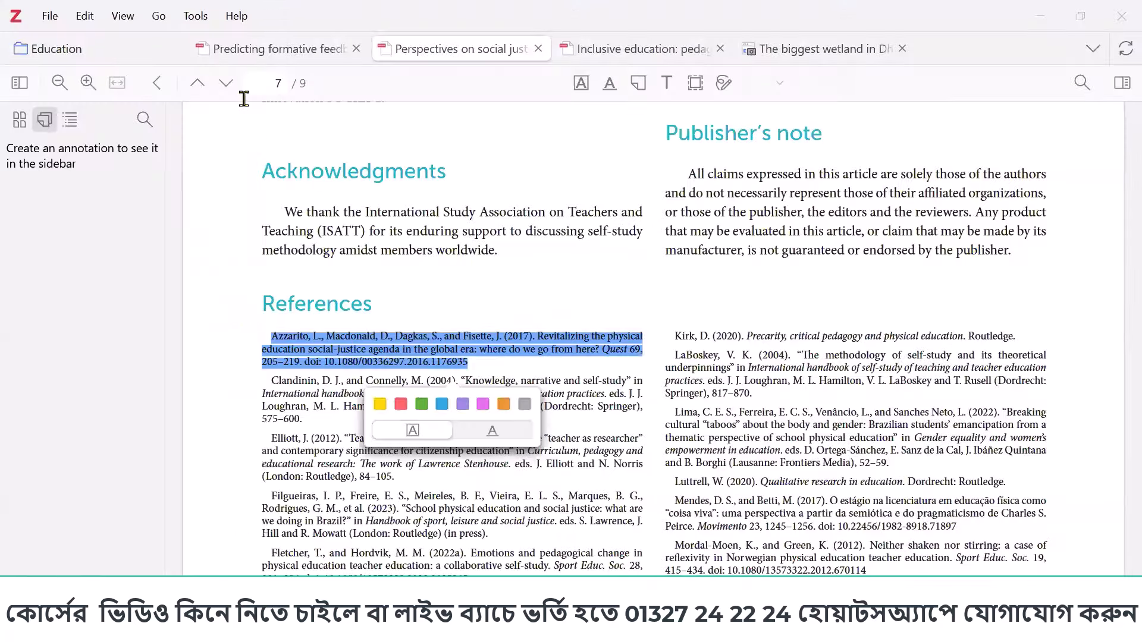
pyautogui.click(127, 55)
pyautogui.moveTo(541, 624)
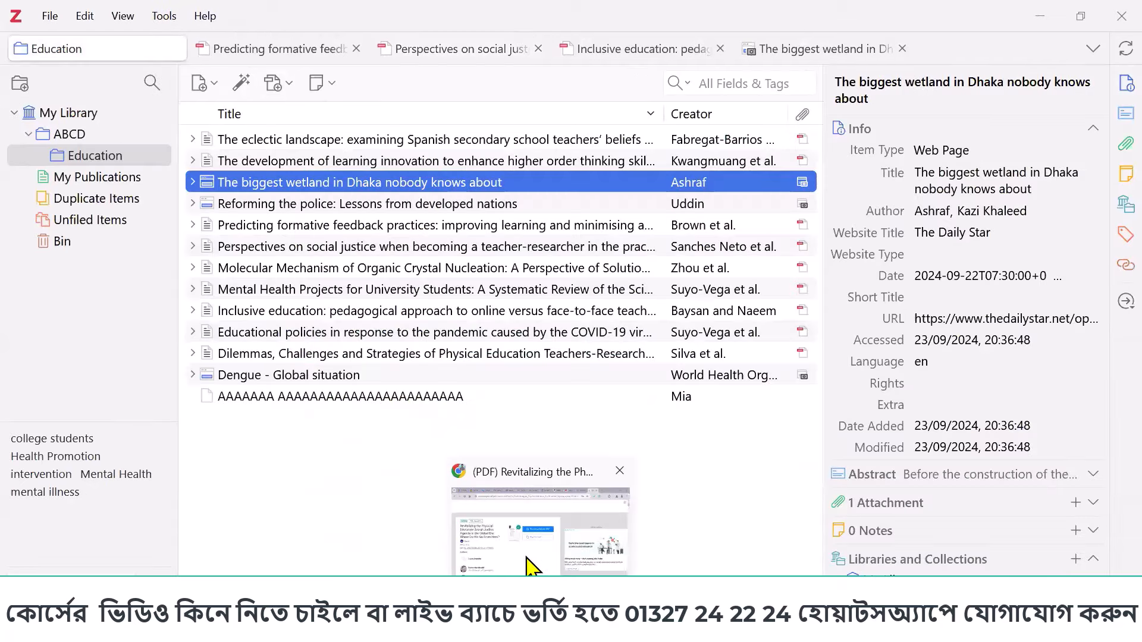
pyautogui.click(528, 561)
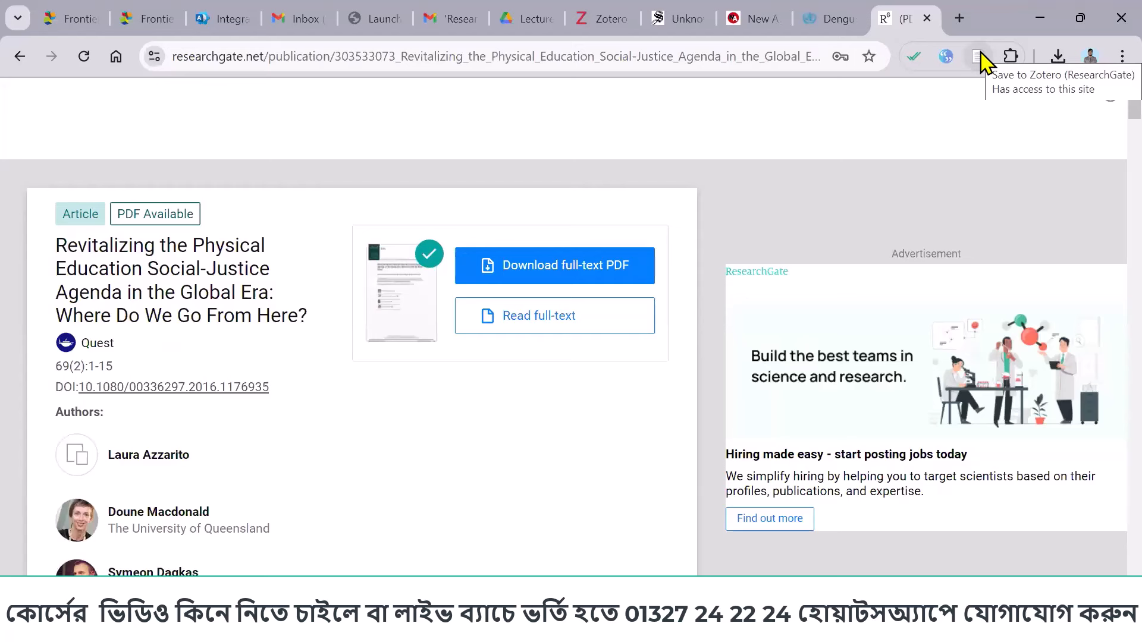
pyautogui.click(980, 57)
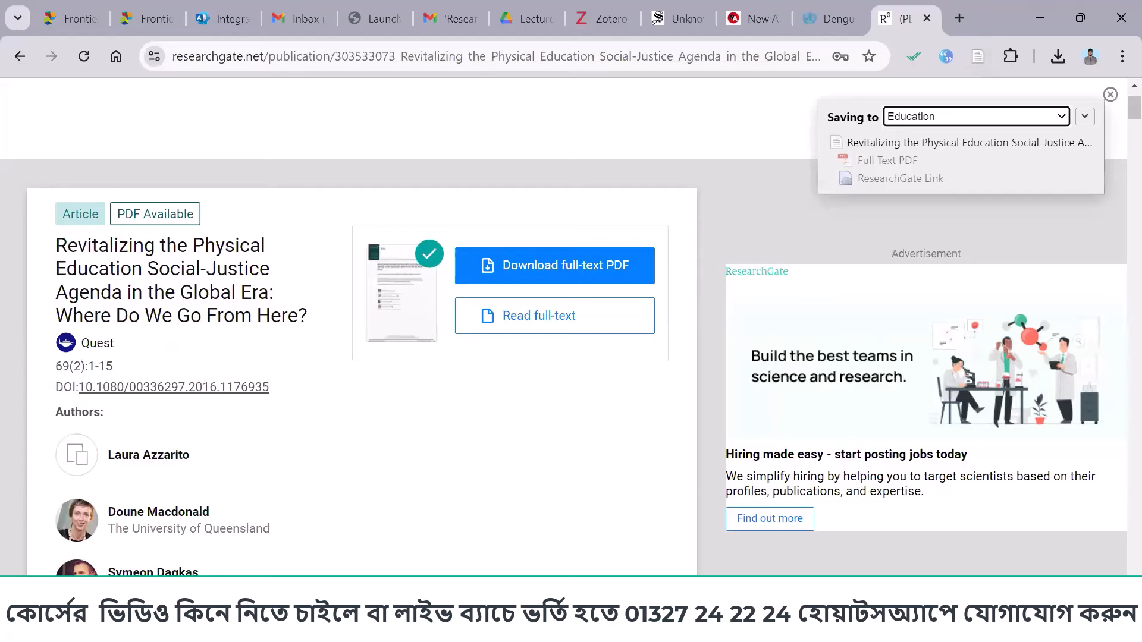
# - Confirm the saved Revitalizing article in Zotero, then return to the Word document
pyautogui.moveTo(741, 630)
pyautogui.click(676, 628)
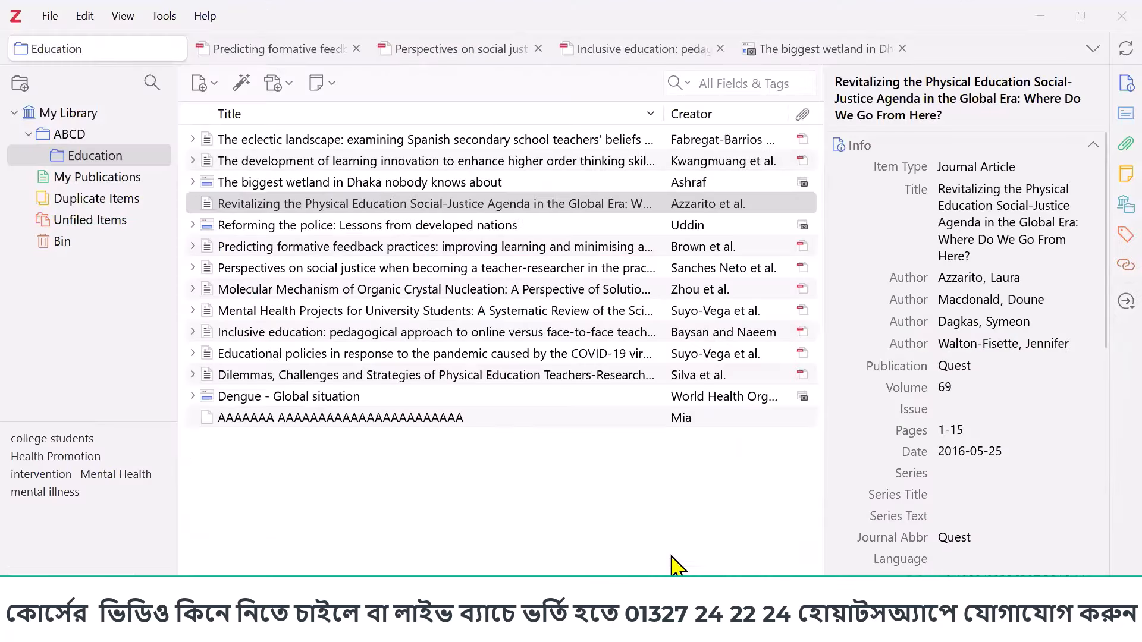
pyautogui.click(720, 208)
pyautogui.moveTo(580, 629)
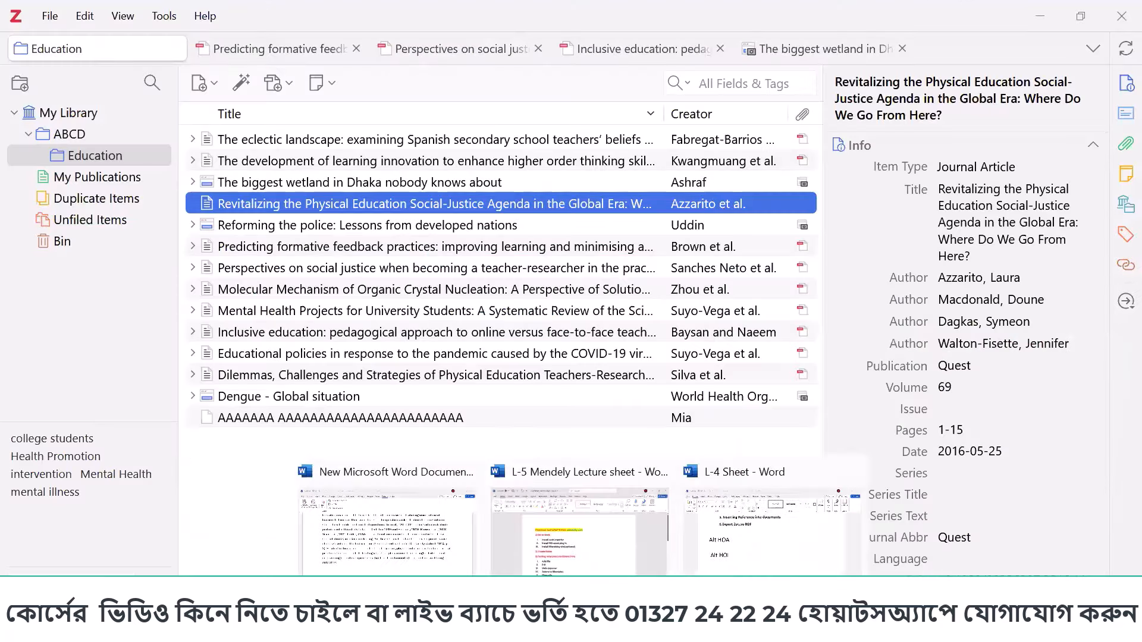
pyautogui.click(434, 566)
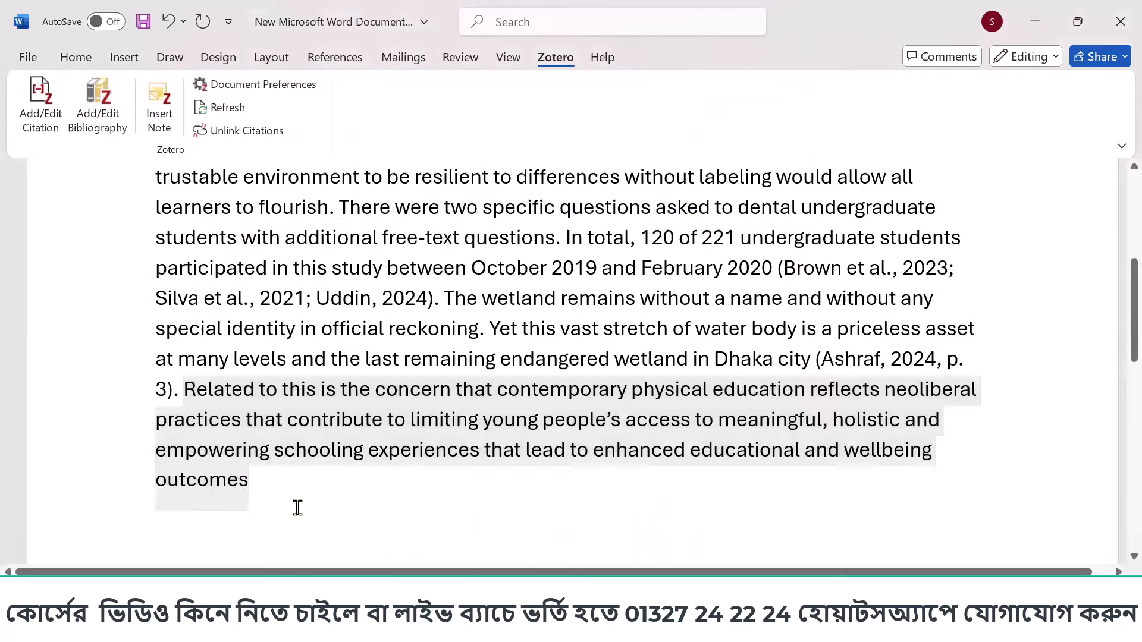
# - Insert a Zotero citation to Azzarito et al. (2016) after the word 'outcomes'
pyautogui.click(297, 507)
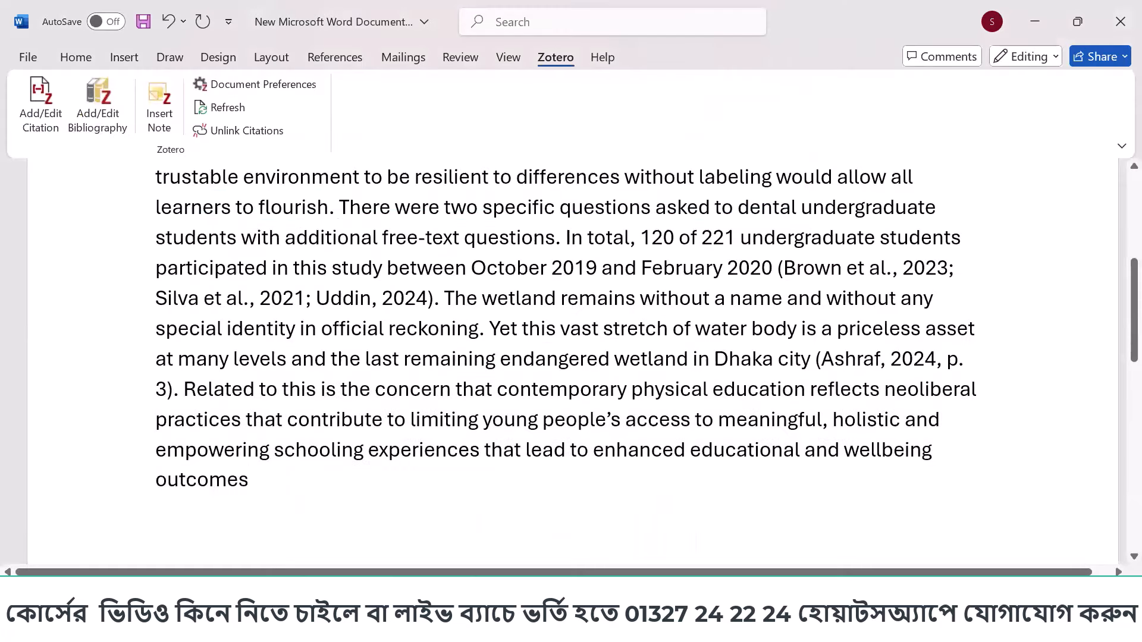
pyautogui.click(50, 118)
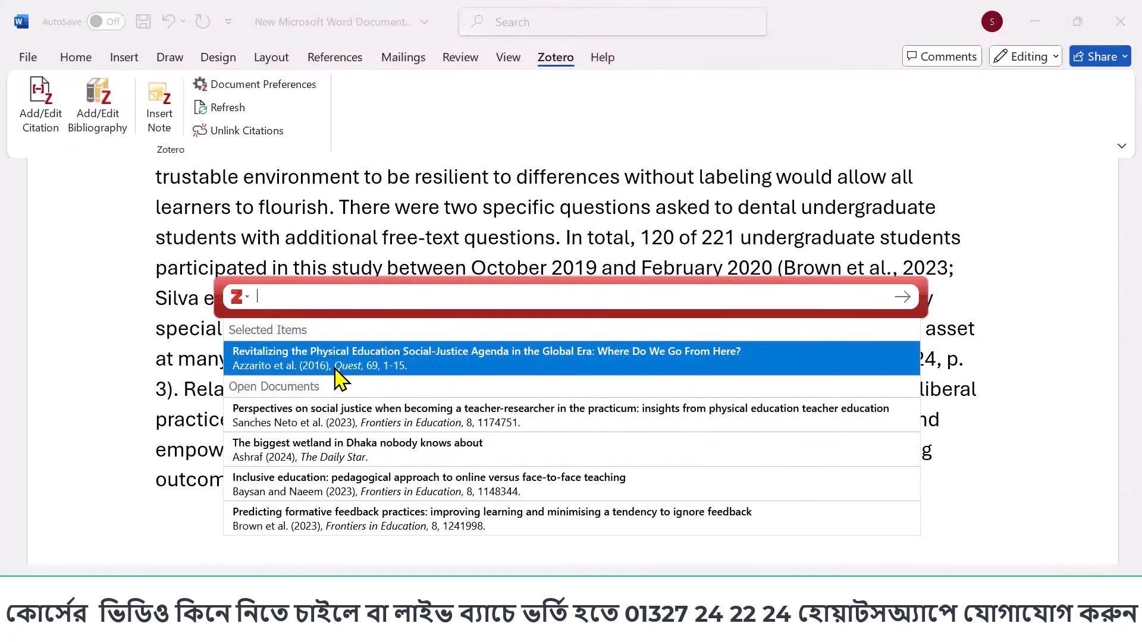
pyautogui.click(316, 365)
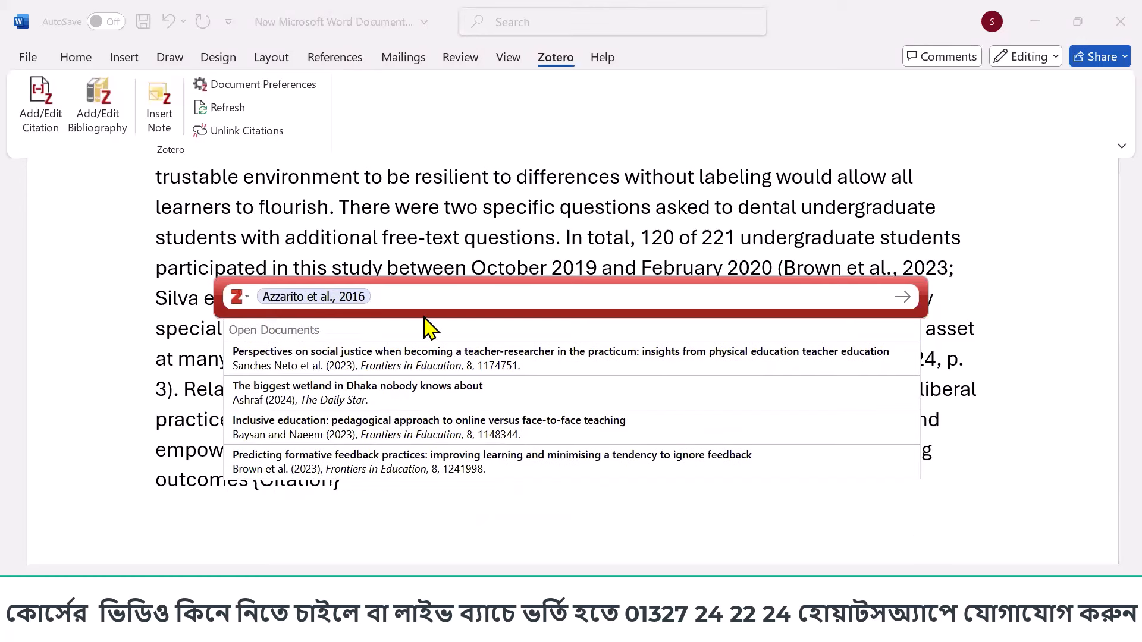
pyautogui.press('Return')
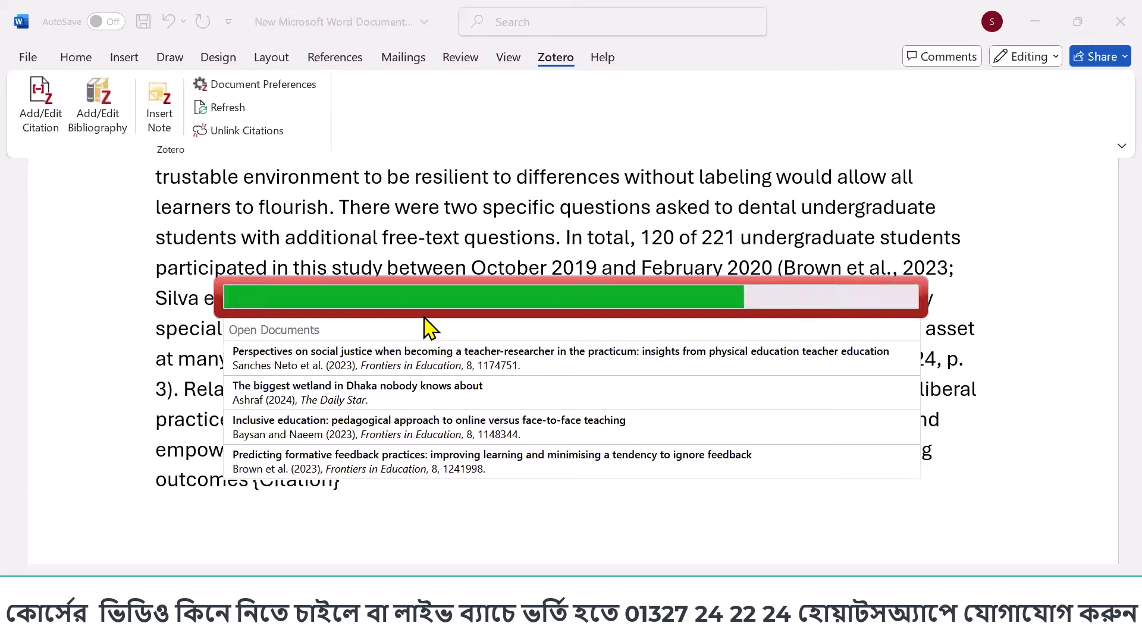
# - Check the Brown et al. 2023, Sanches Neto et al. 2023 and Brown, Silva and Uddin citations
pyautogui.scroll(5, 417, 481)
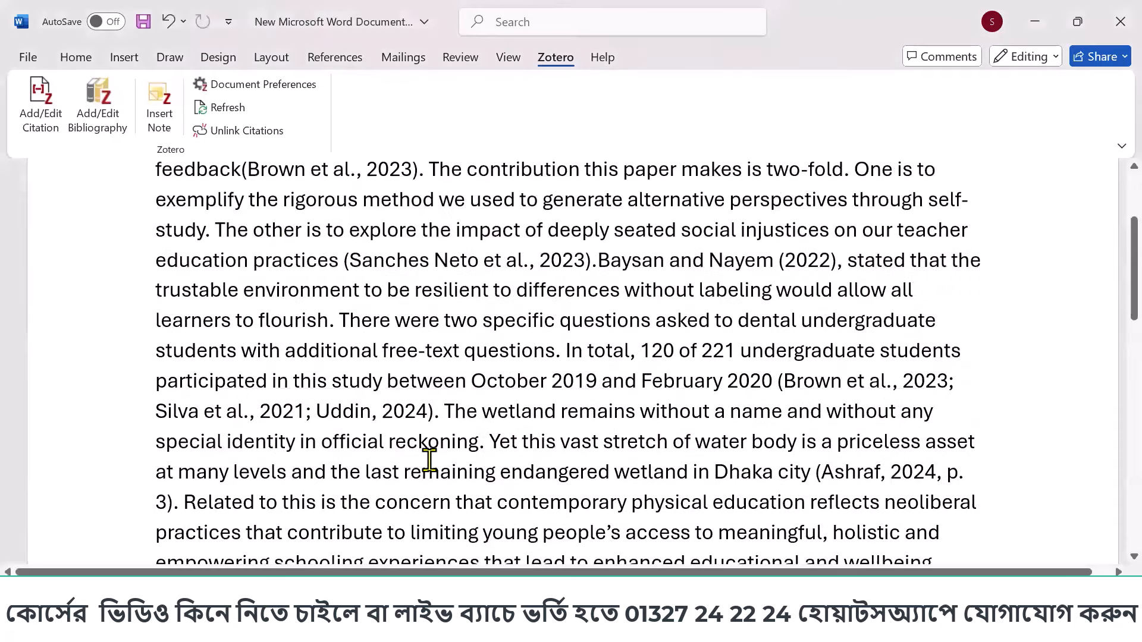
pyautogui.click(377, 315)
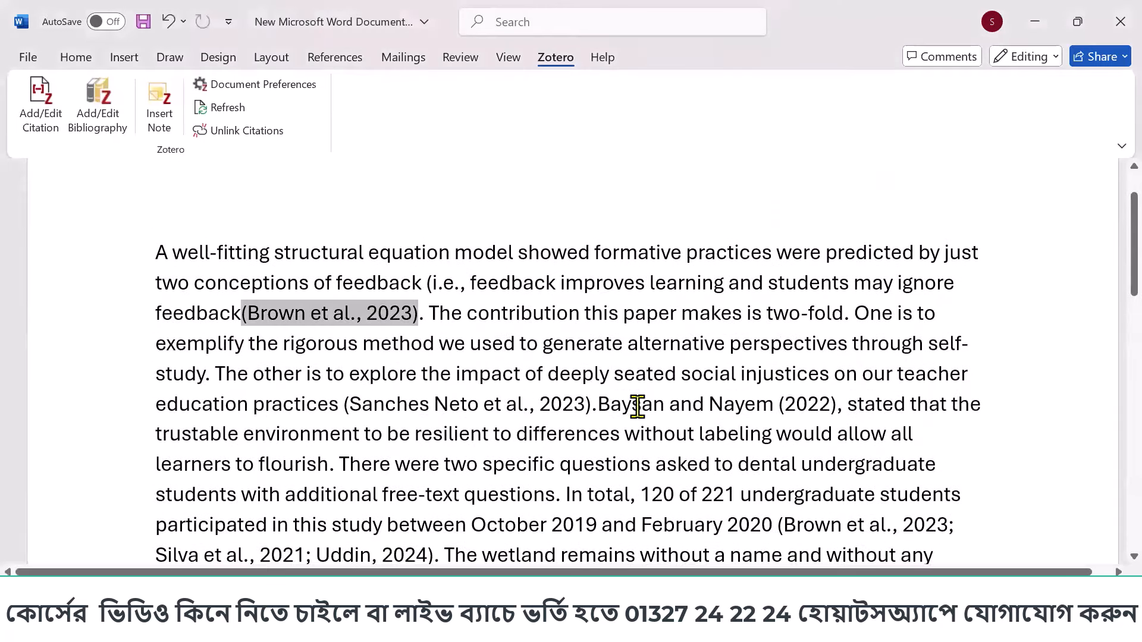
pyautogui.click(489, 404)
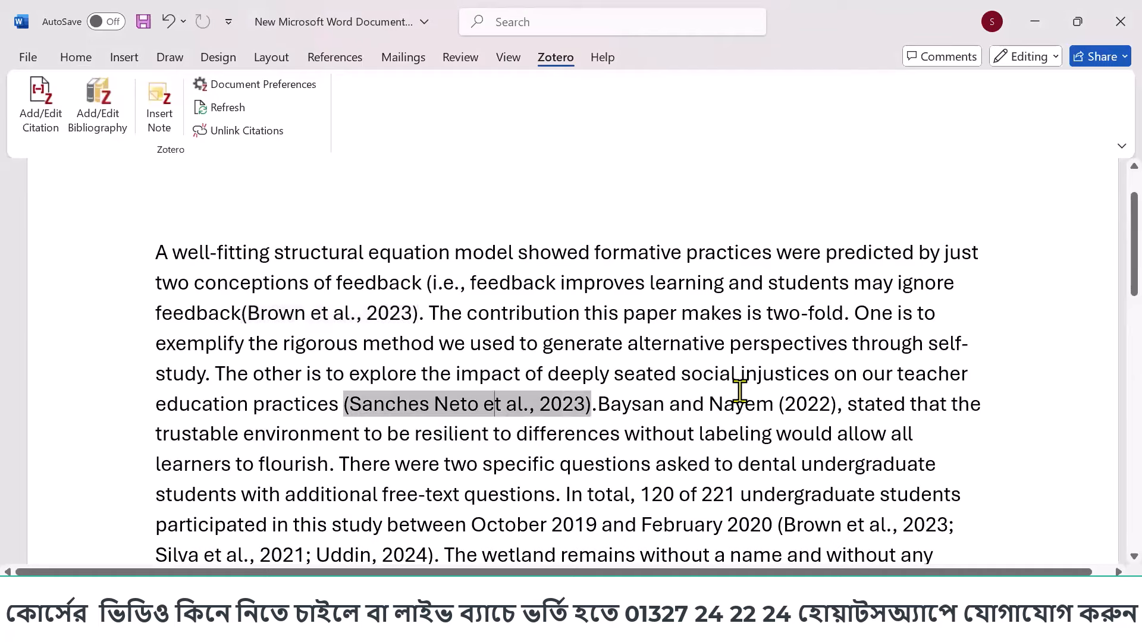
pyautogui.scroll(-4, 740, 391)
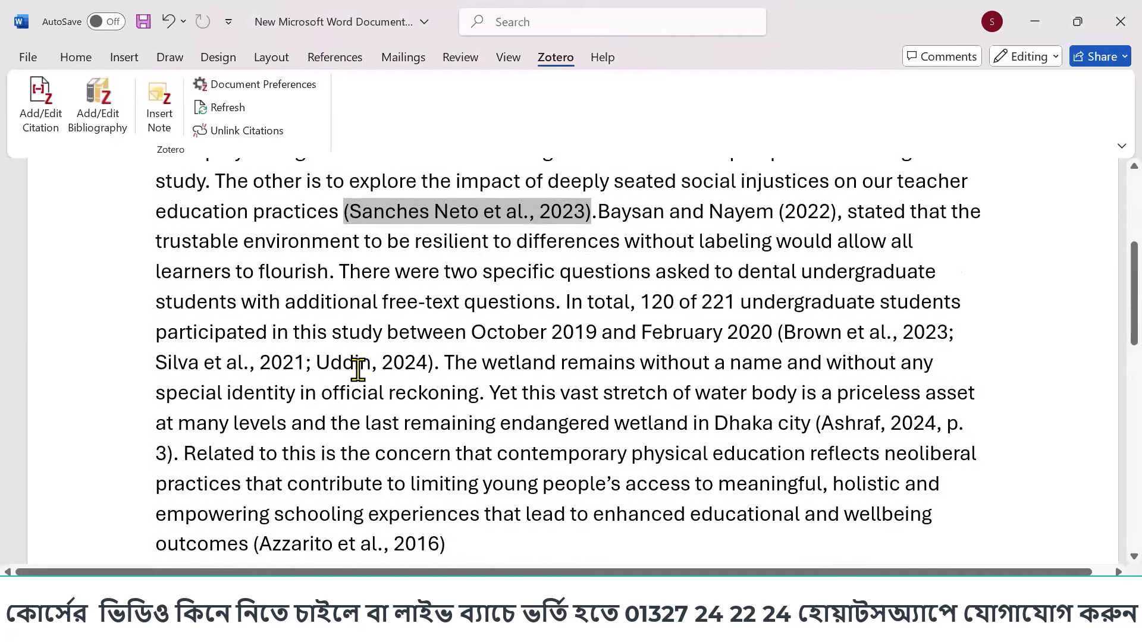
pyautogui.click(359, 363)
pyautogui.scroll(-4, 620, 441)
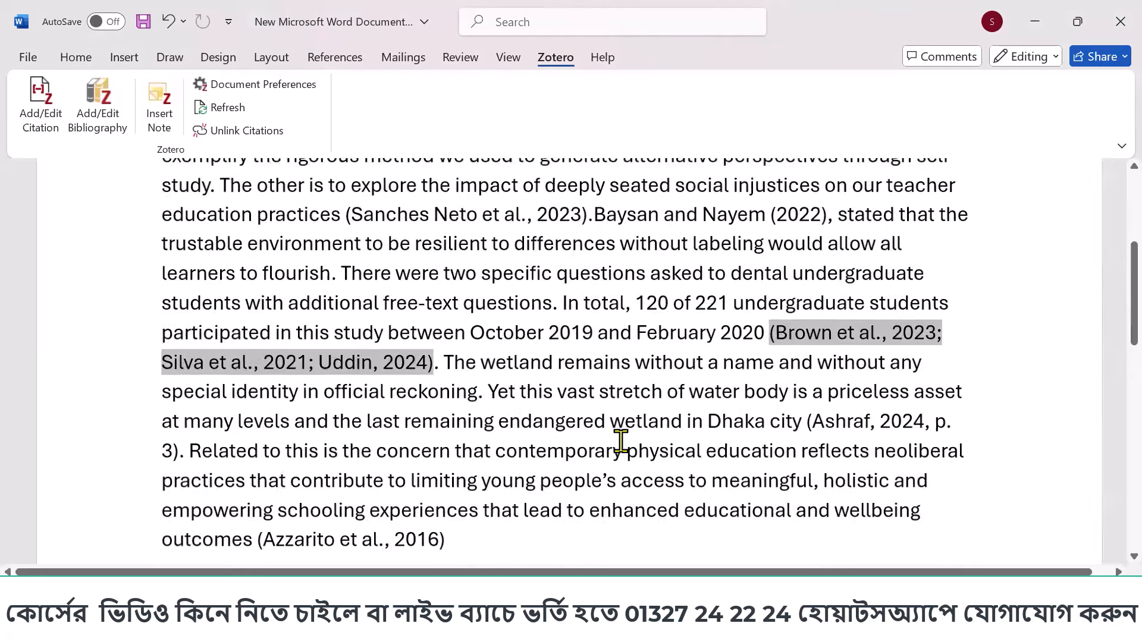
pyautogui.scroll(-2, 562, 497)
# - Add a bold 'References' heading on a new line, leaving an empty line beneath it
pyautogui.click(541, 492)
pyautogui.press('Return')
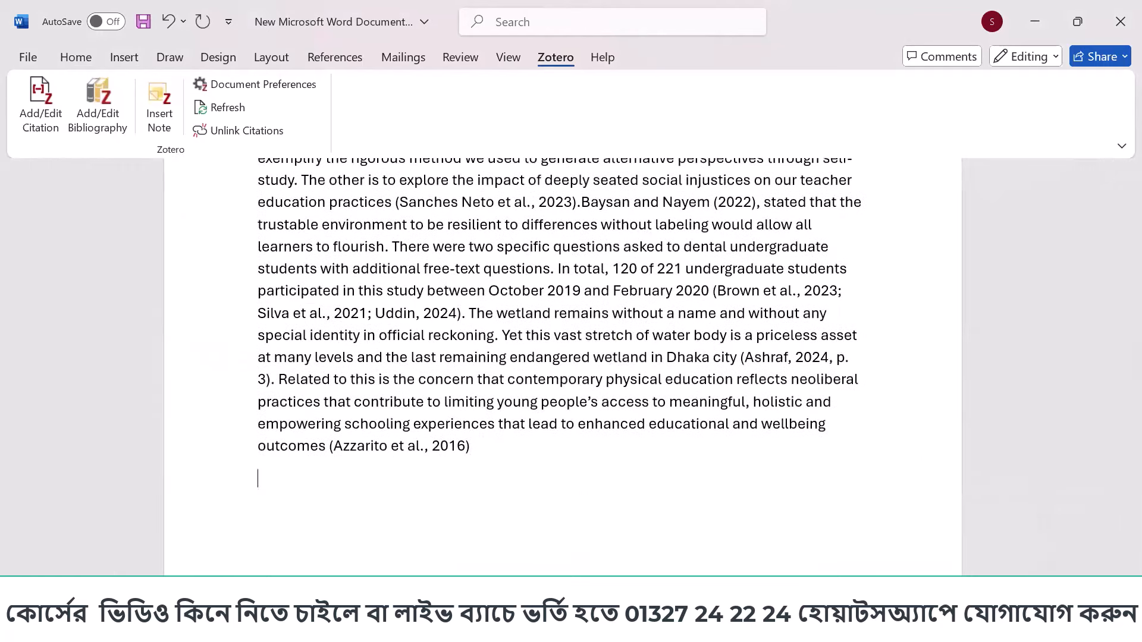
pyautogui.scroll(-1, 431, 467)
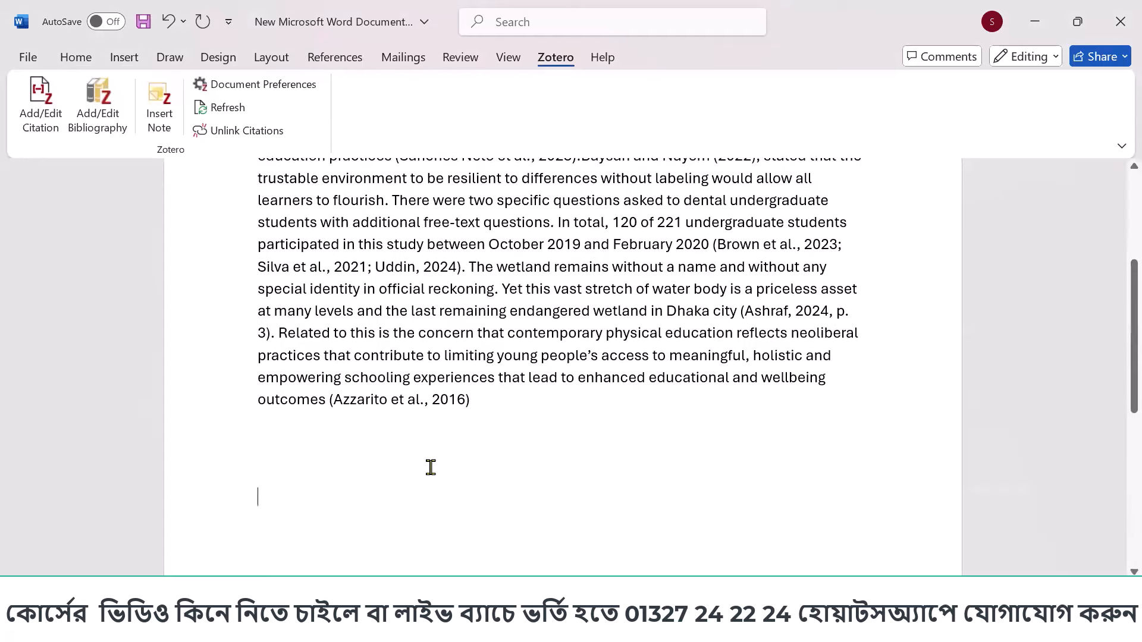
pyautogui.write('Ref')
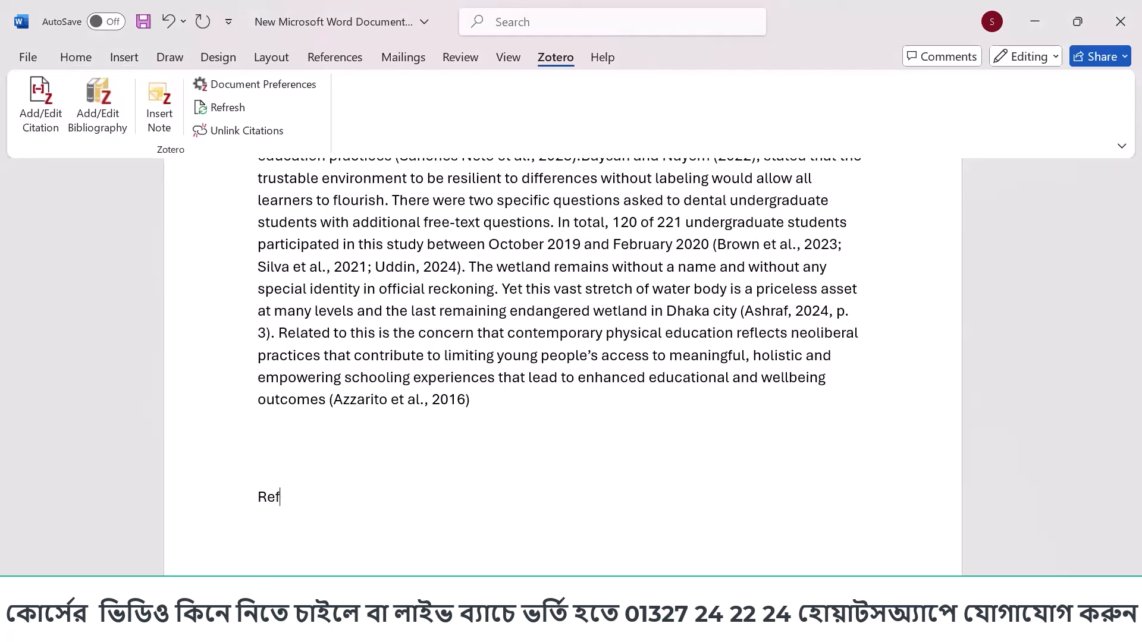
pyautogui.write('erences')
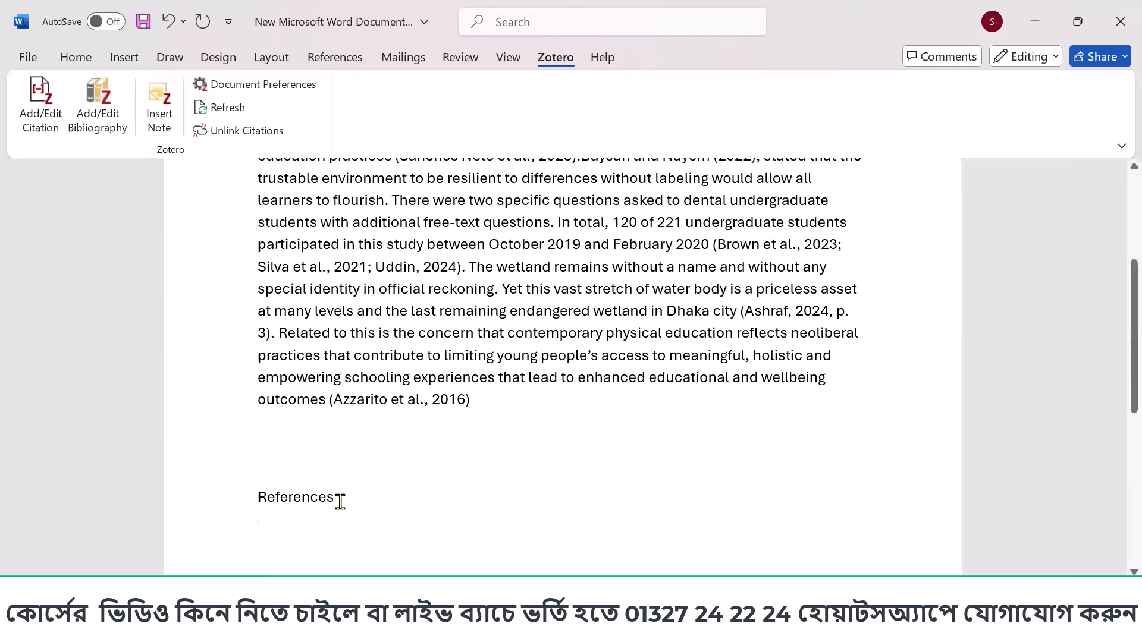
pyautogui.moveTo(340, 499); pyautogui.dragTo(251, 501)
pyautogui.click(264, 472)
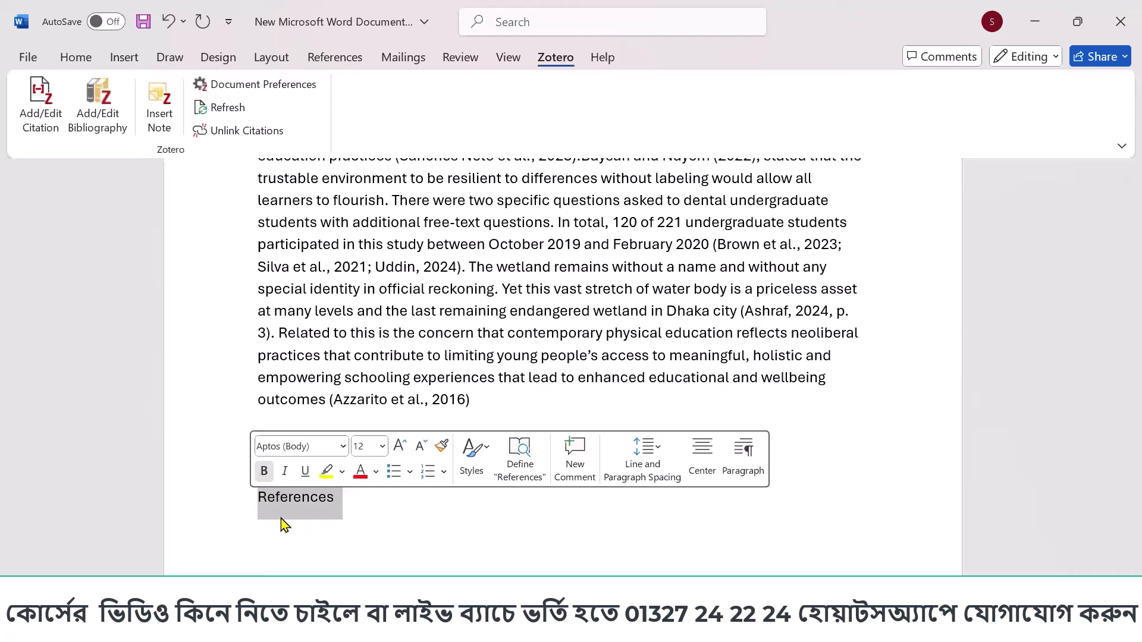
pyautogui.click(282, 523)
pyautogui.scroll(-1, 279, 521)
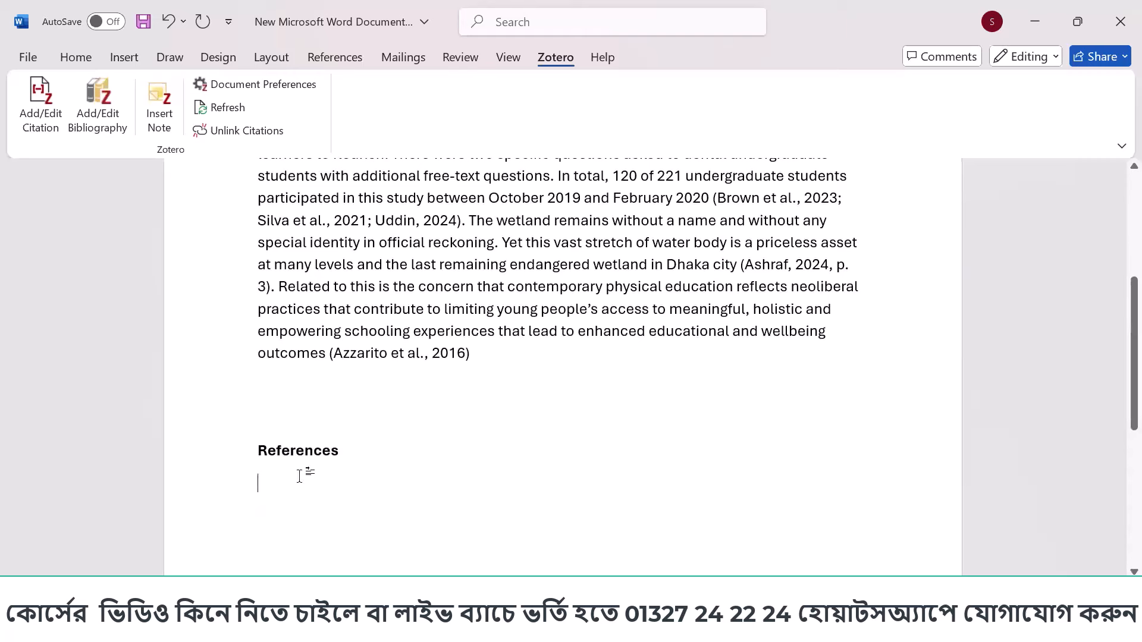
# - Review the Zotero reference list running alphabetically from Ashraf (2024) to Uddin (2024)
pyautogui.click(115, 130)
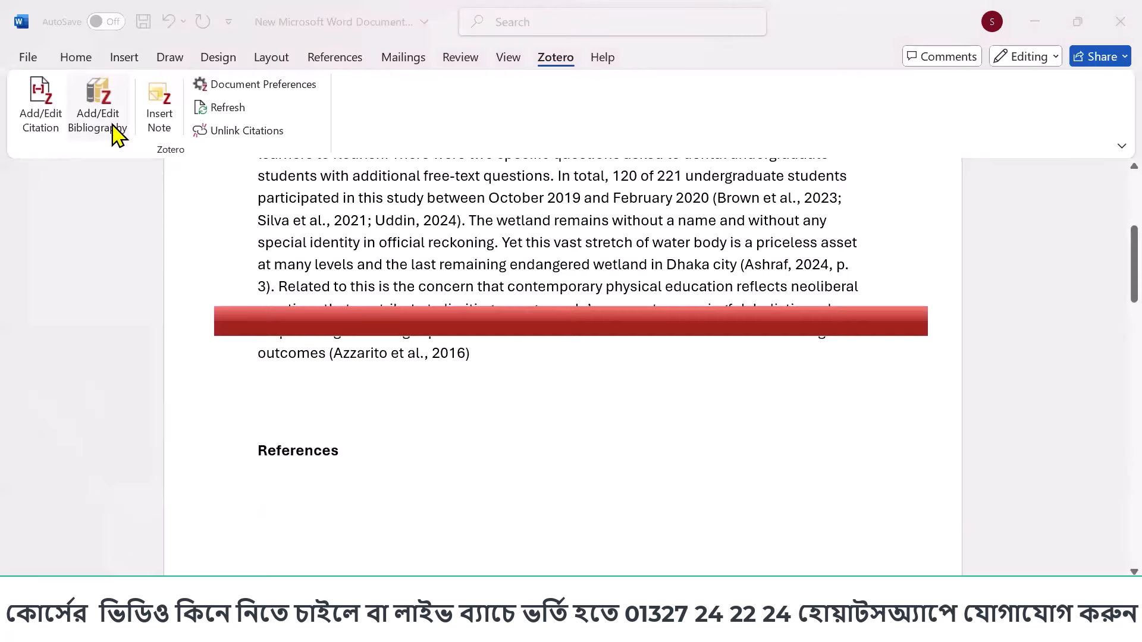
pyautogui.scroll(-3, 543, 339)
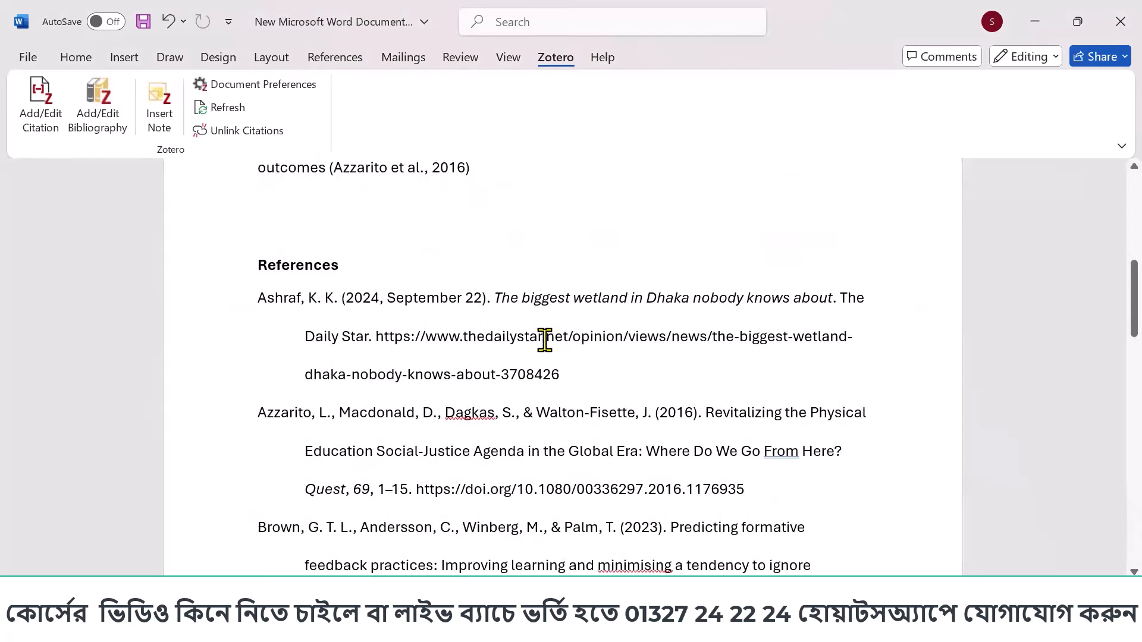
pyautogui.keyDown('ctrl'); pyautogui.scroll(-3, 545, 341); pyautogui.keyUp('ctrl')
pyautogui.scroll(-2, 545, 340)
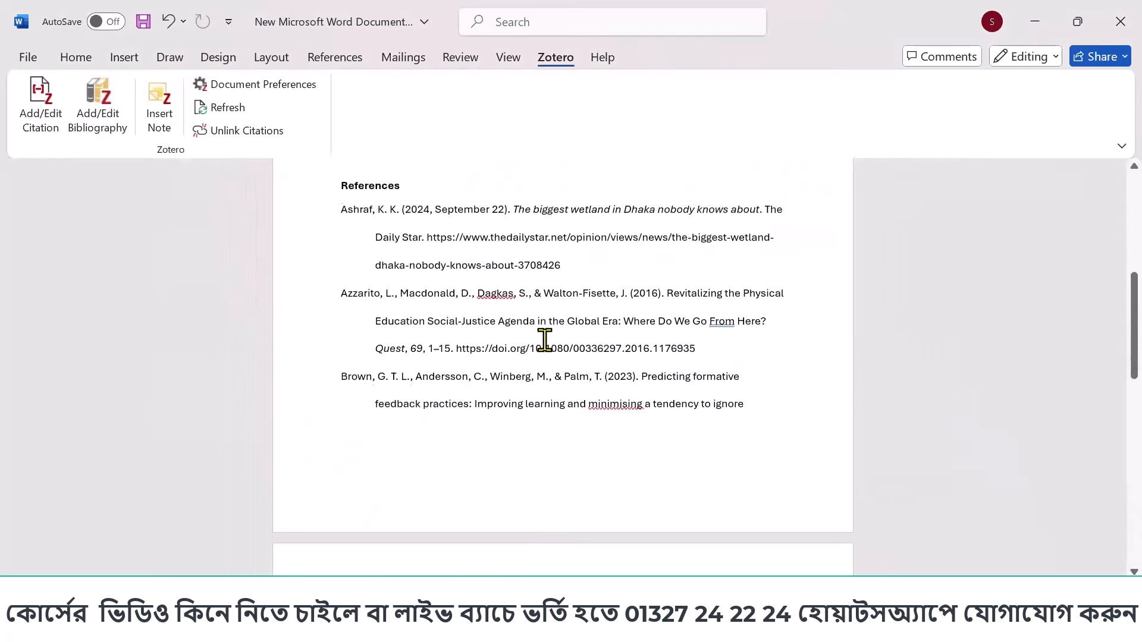
pyautogui.scroll(-2, 545, 340)
pyautogui.scroll(-2, 545, 340)
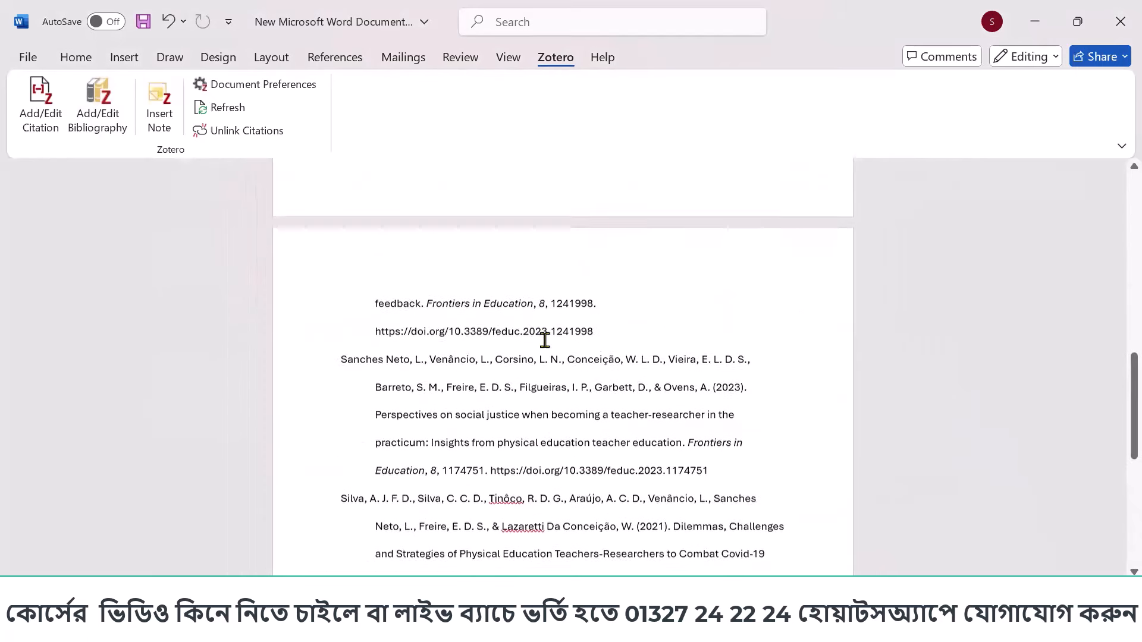
pyautogui.scroll(-8, 545, 340)
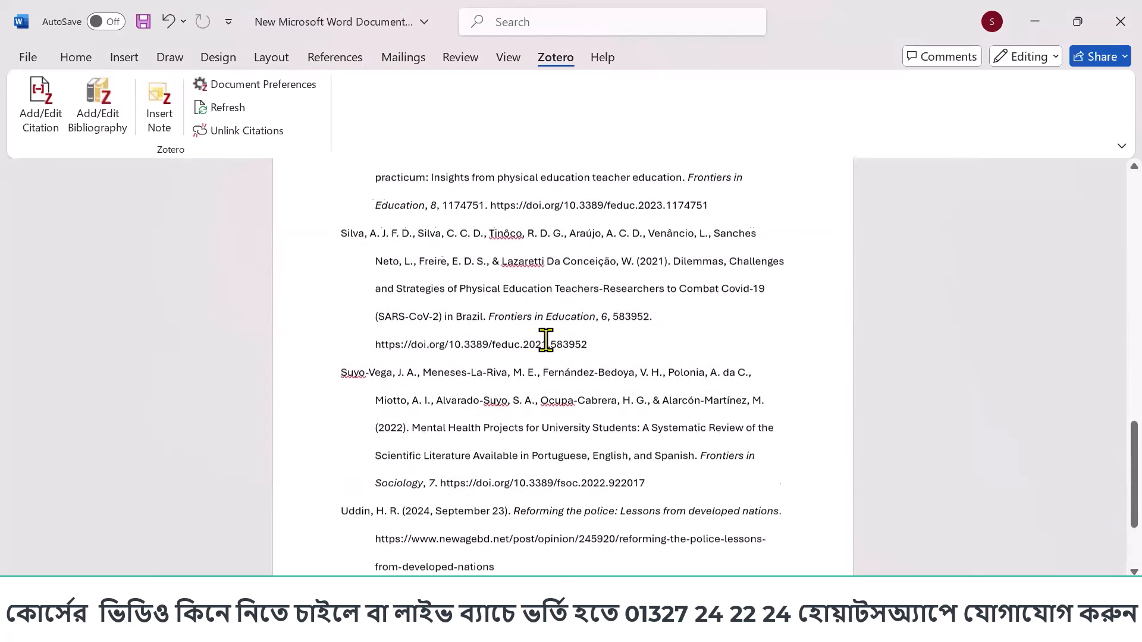
pyautogui.scroll(5, 544, 340)
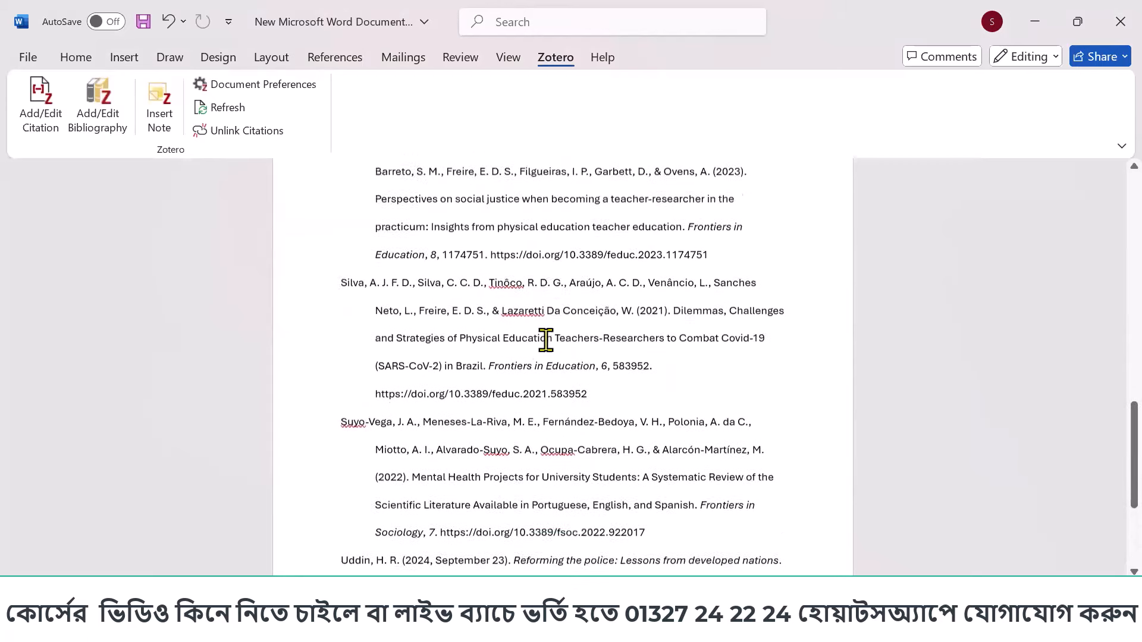
pyautogui.scroll(7, 545, 341)
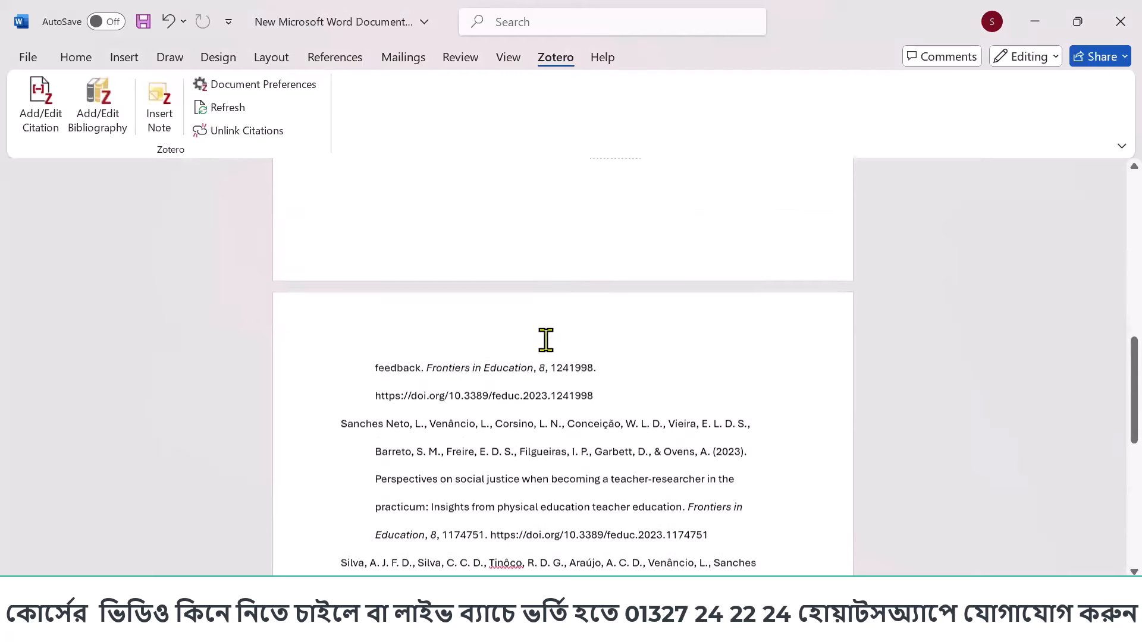
# - Switch Word to full-screen mode via Ribbon Display Options, hiding title bar and ribbon
pyautogui.click(1118, 146)
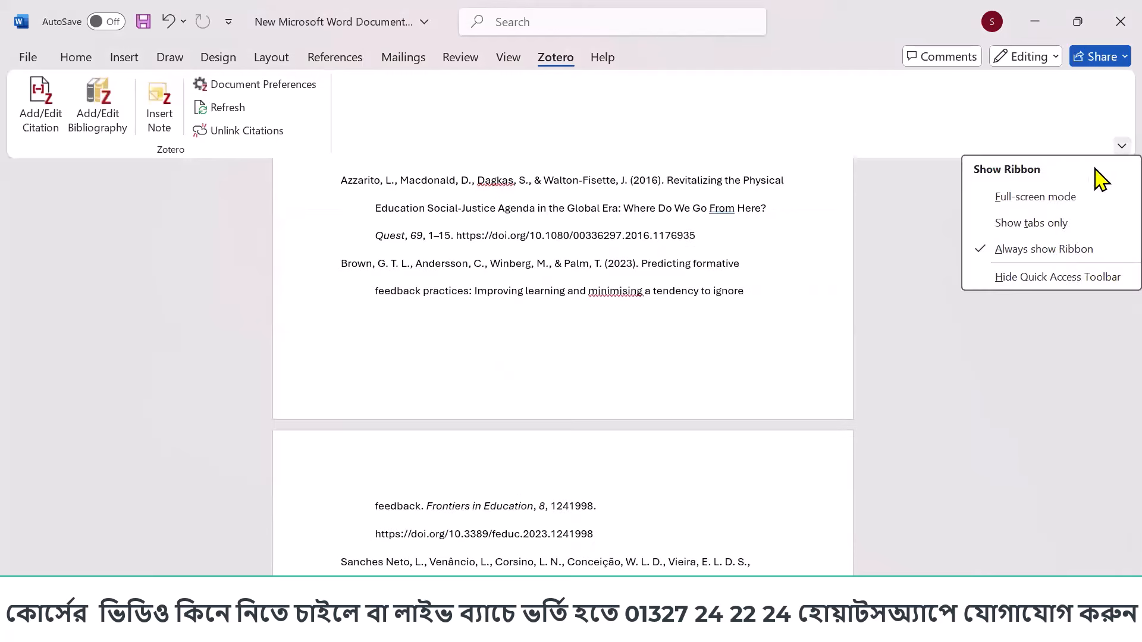
pyautogui.click(1063, 199)
pyautogui.scroll(5, 697, 368)
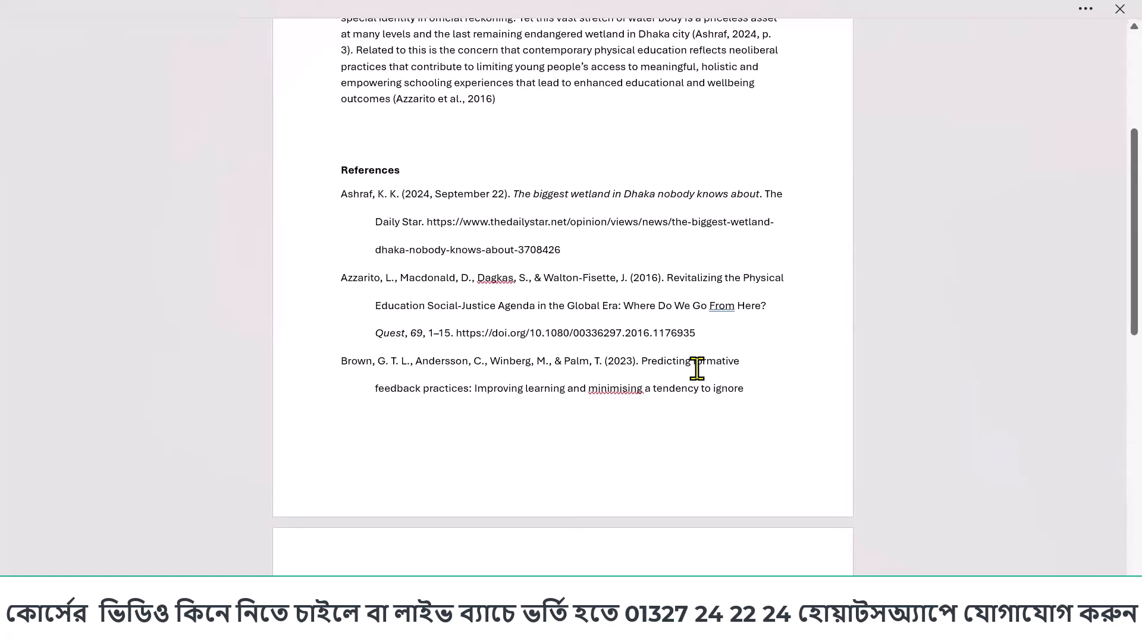
pyautogui.scroll(-13, 697, 368)
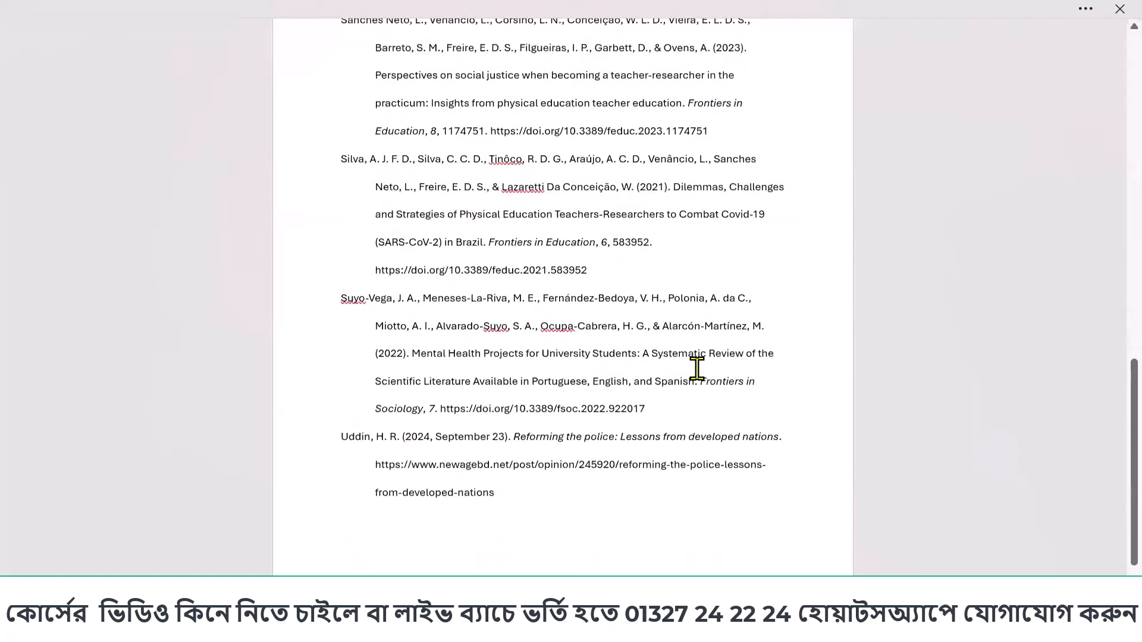
pyautogui.scroll(-1, 697, 368)
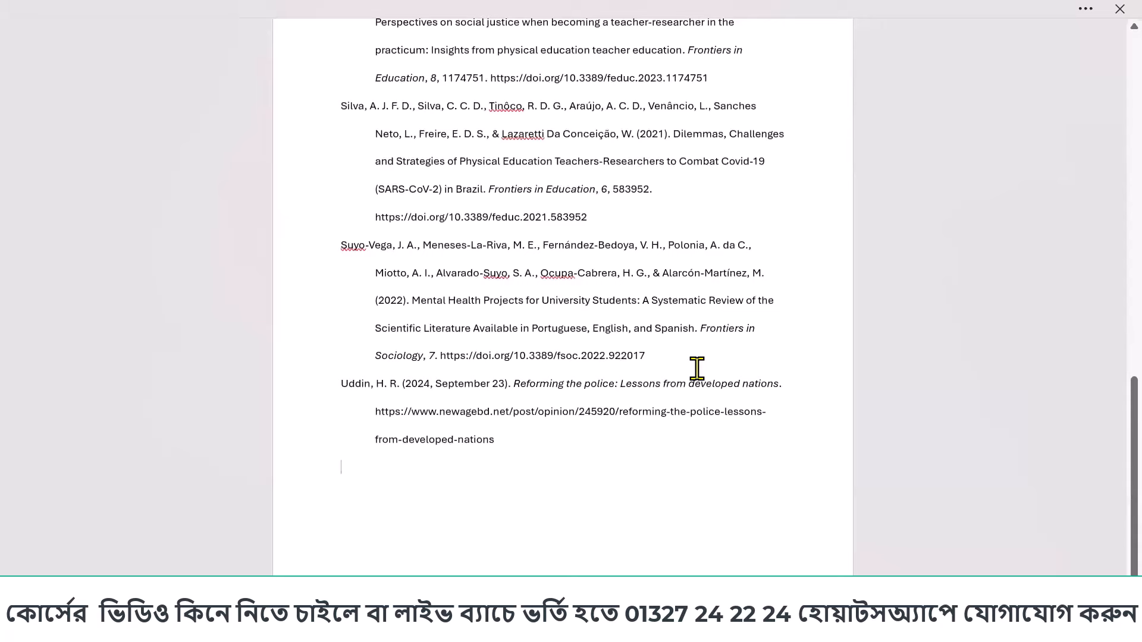
pyautogui.scroll(3, 566, 461)
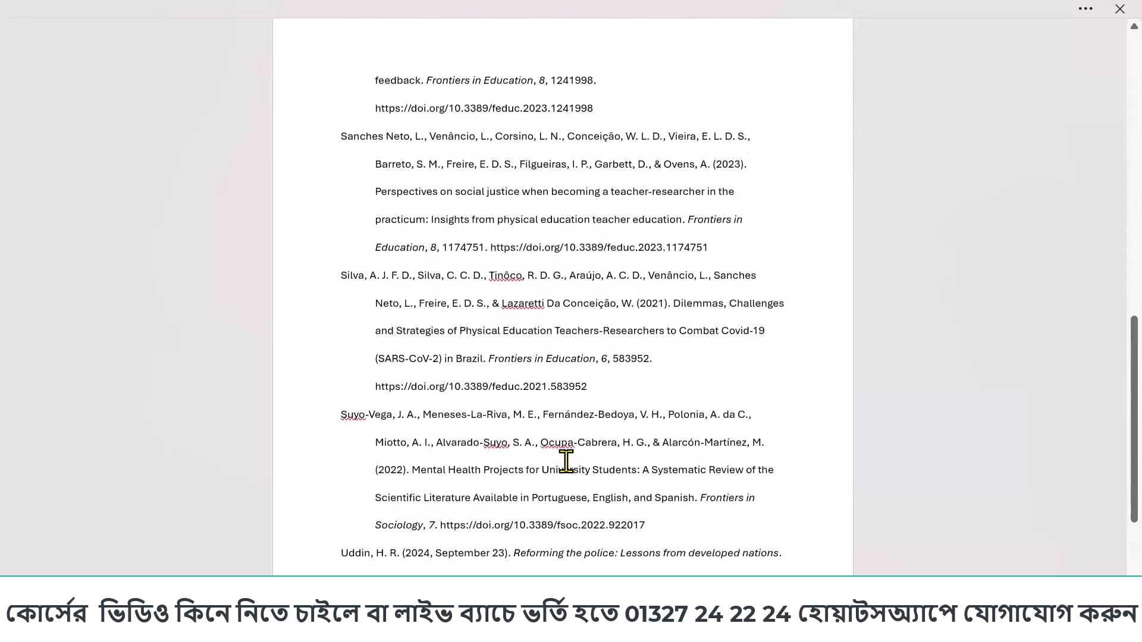
pyautogui.scroll(8, 566, 461)
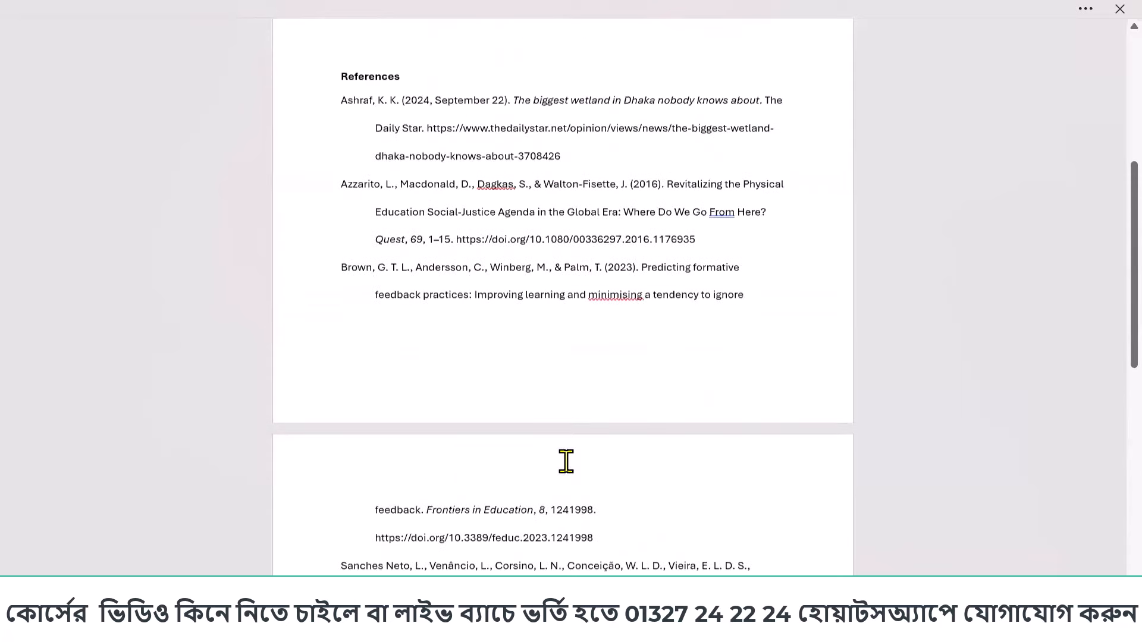
pyautogui.scroll(4, 567, 461)
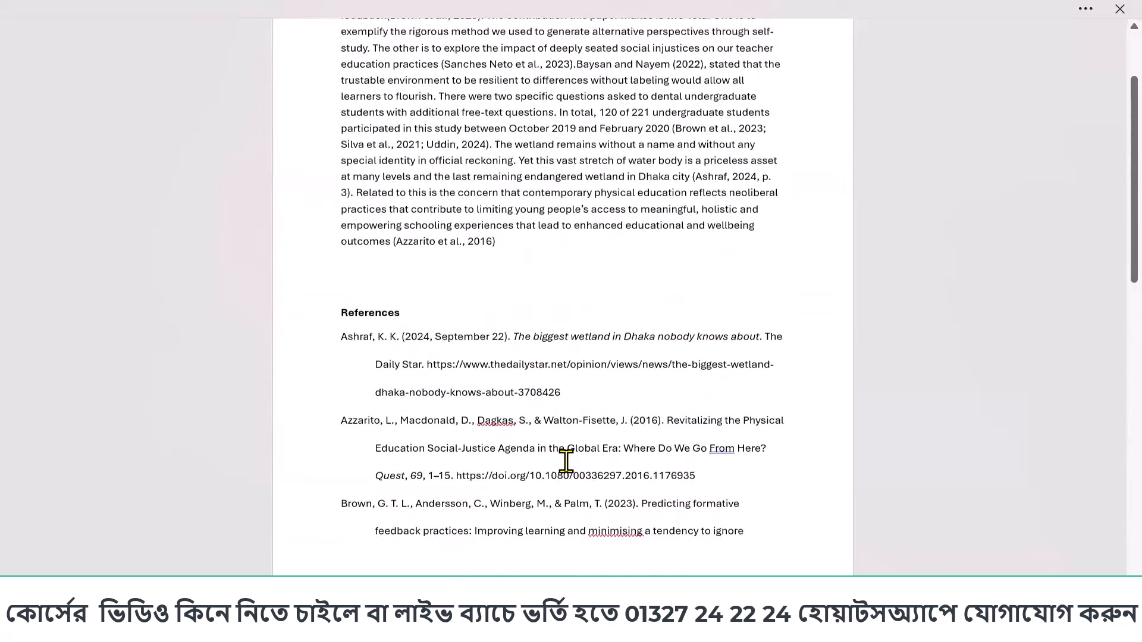
pyautogui.scroll(1, 566, 461)
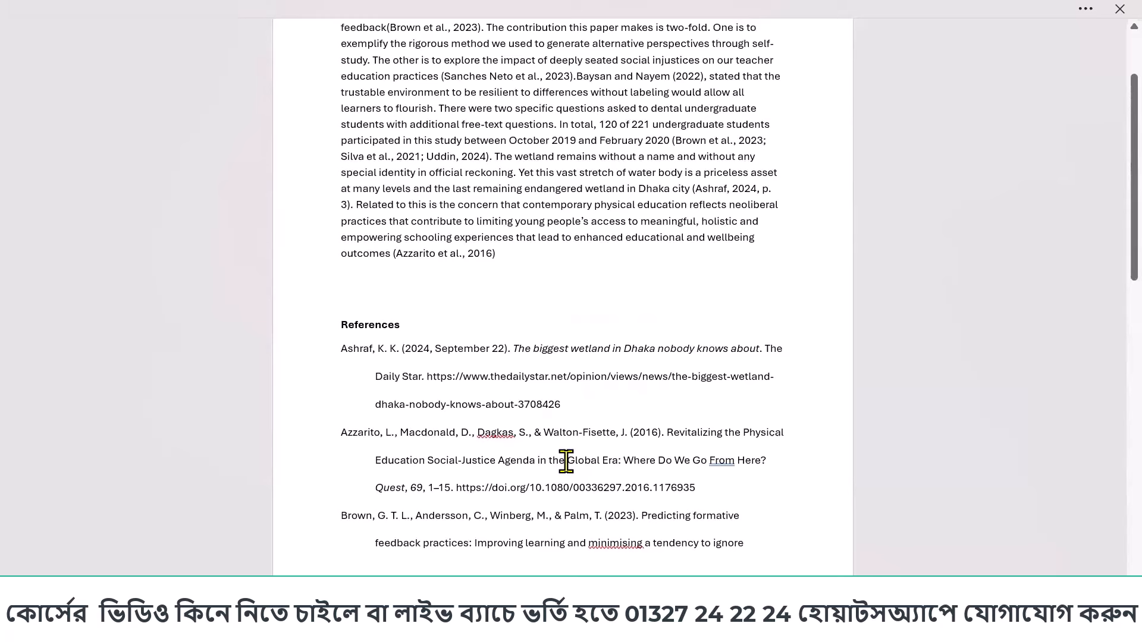
pyautogui.scroll(2, 567, 461)
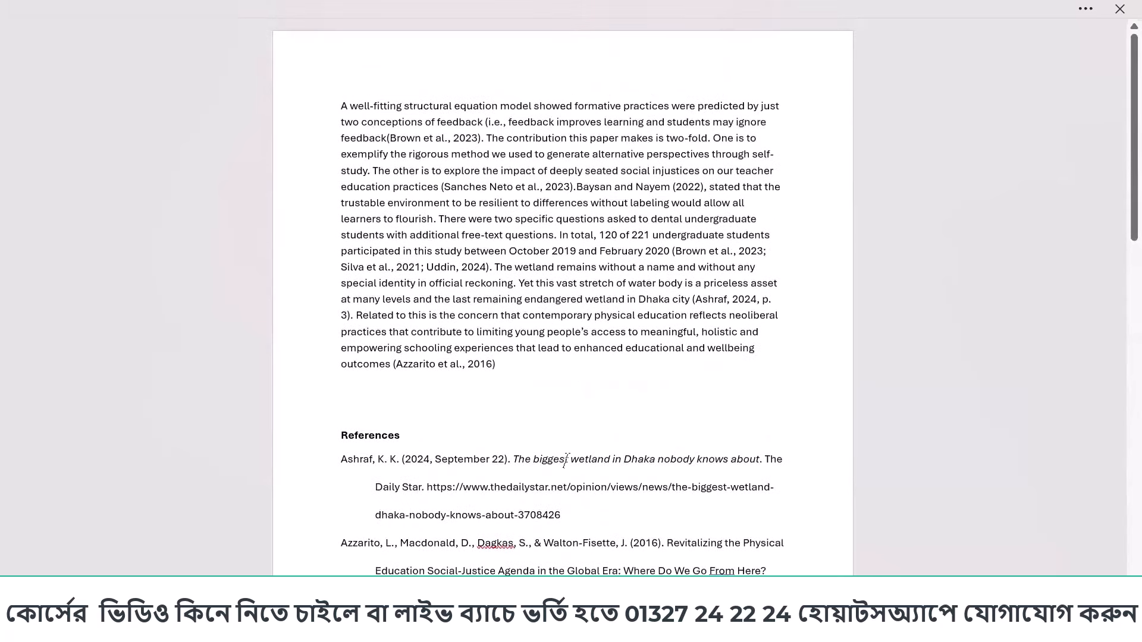
pyautogui.scroll(1, 738, 315)
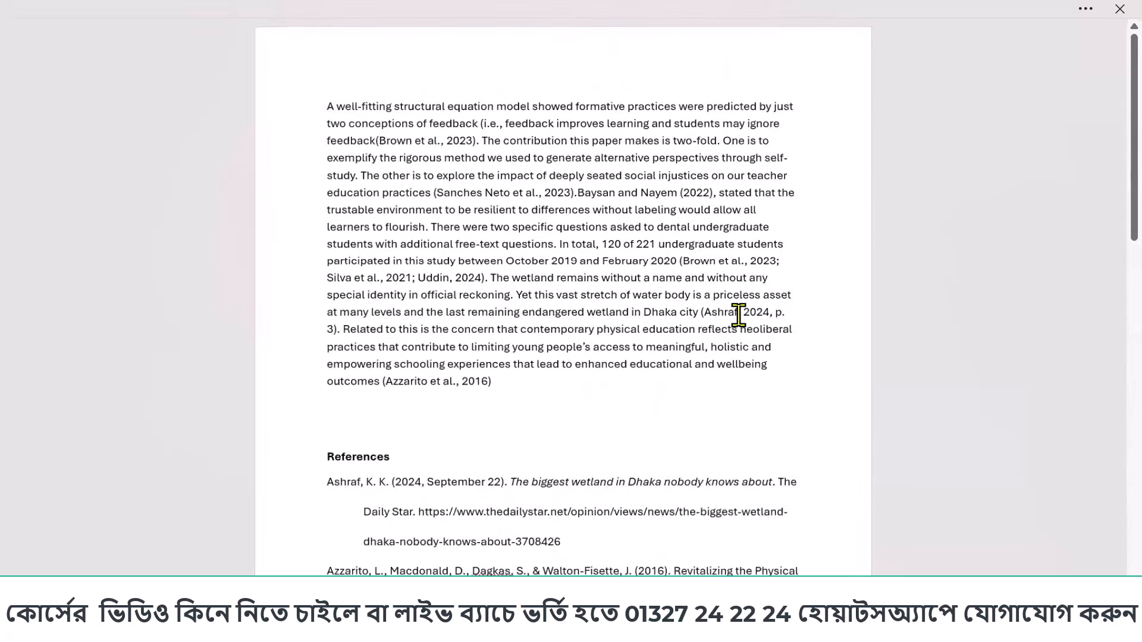
pyautogui.scroll(3, 739, 315)
pyautogui.click(918, 5)
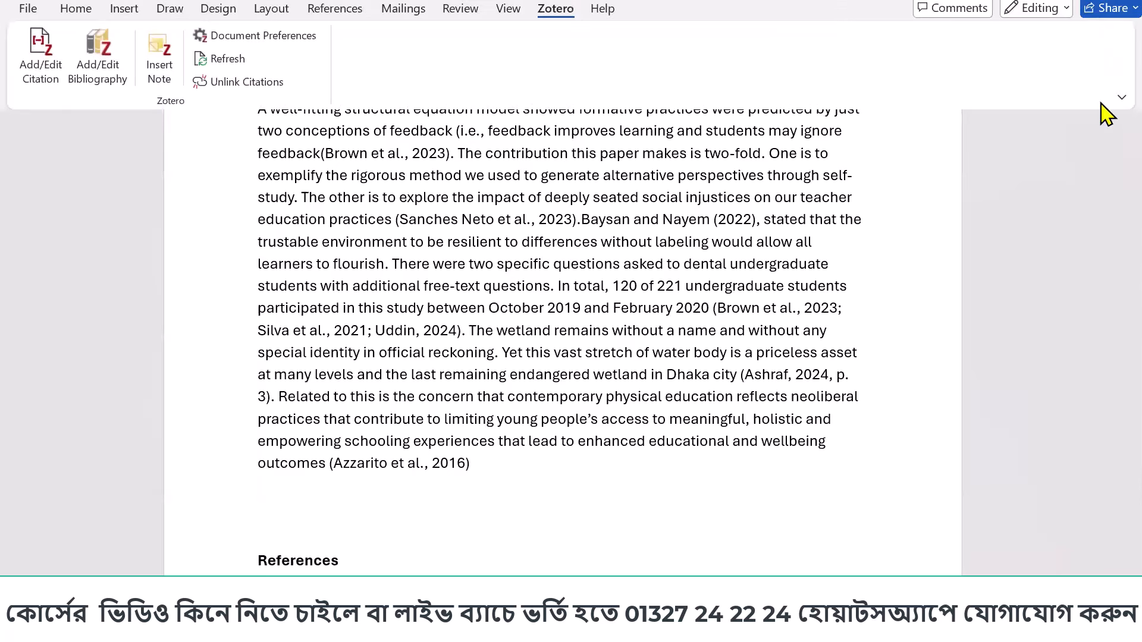
# - Set the ribbon to Show tabs only, then to Always show Ribbon
pyautogui.click(1119, 146)
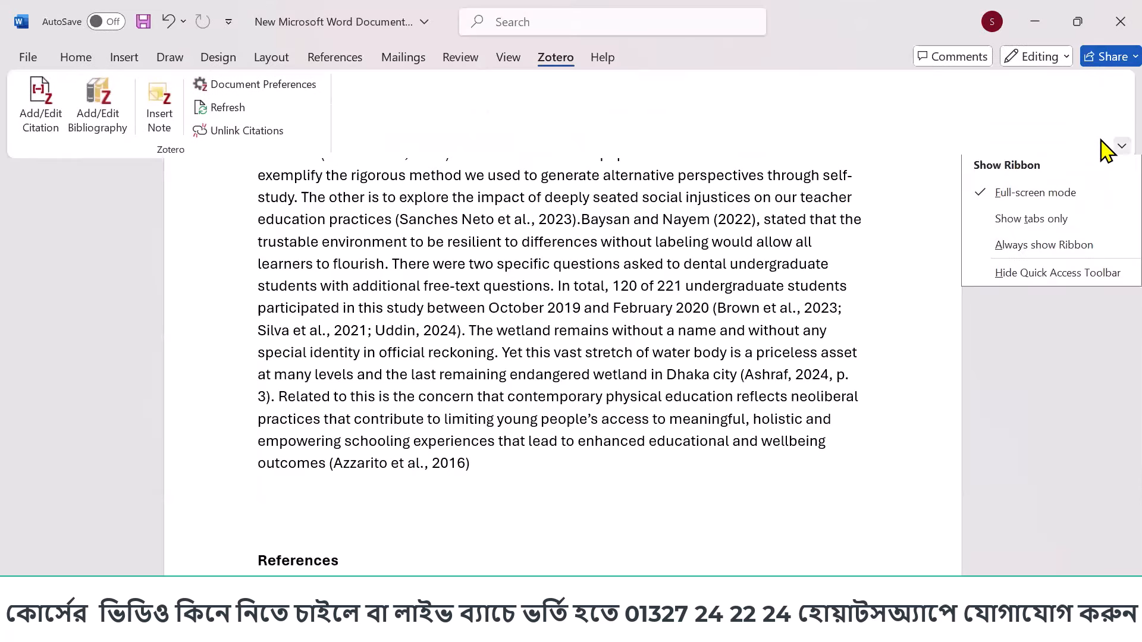
pyautogui.click(1047, 225)
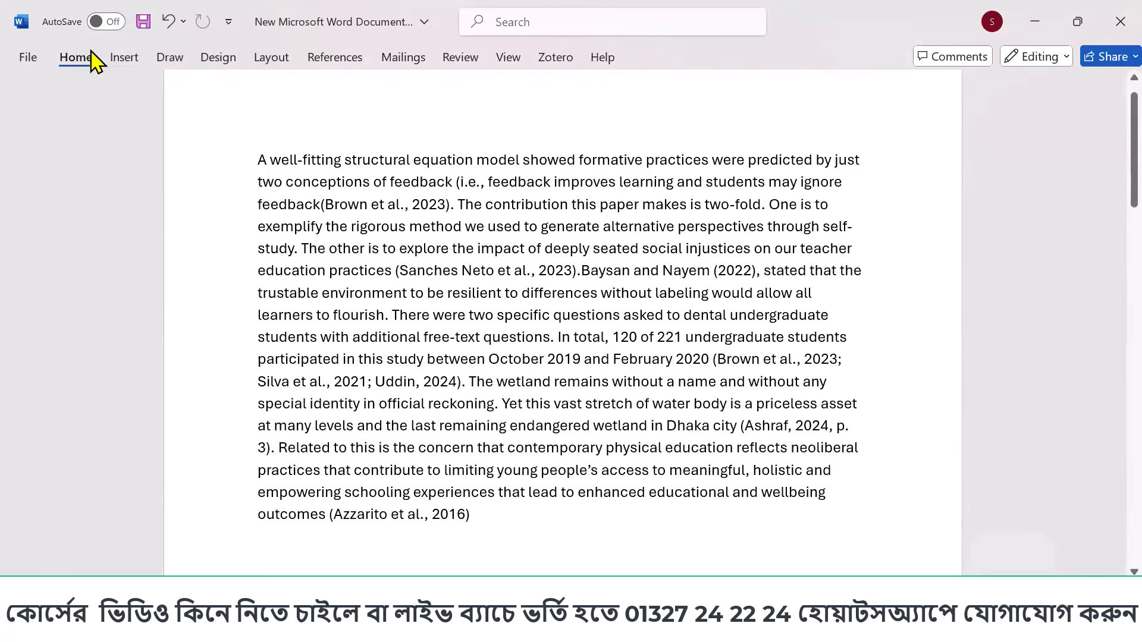
pyautogui.click(95, 61)
pyautogui.click(1121, 147)
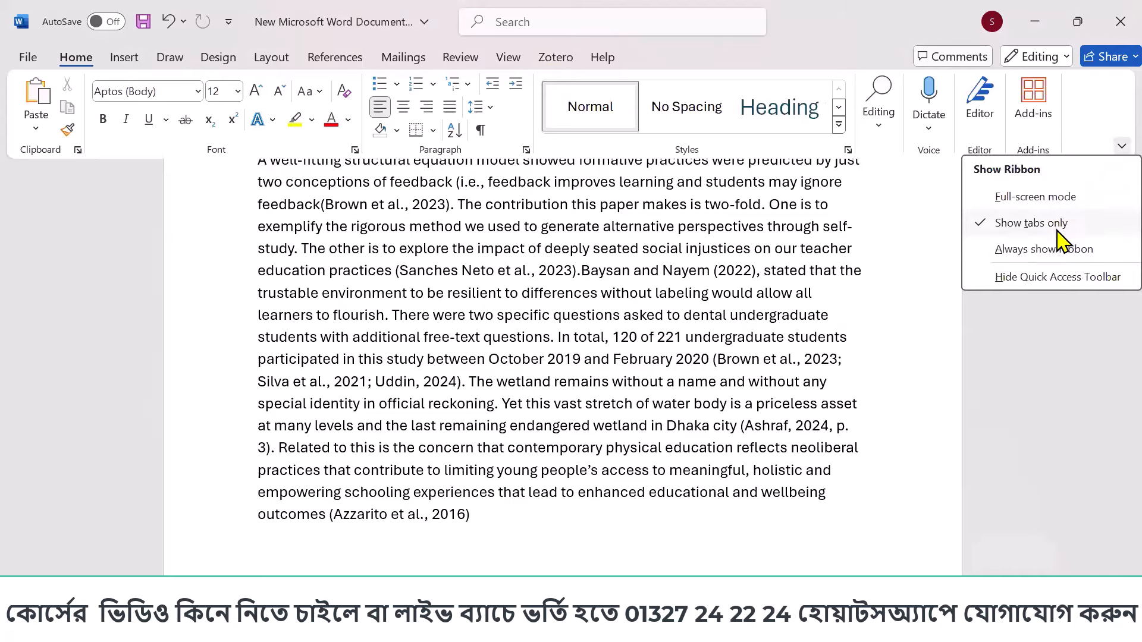
pyautogui.click(1050, 249)
# - Scroll the document and bring up the Zotero commands in Word
pyautogui.scroll(-3, 589, 376)
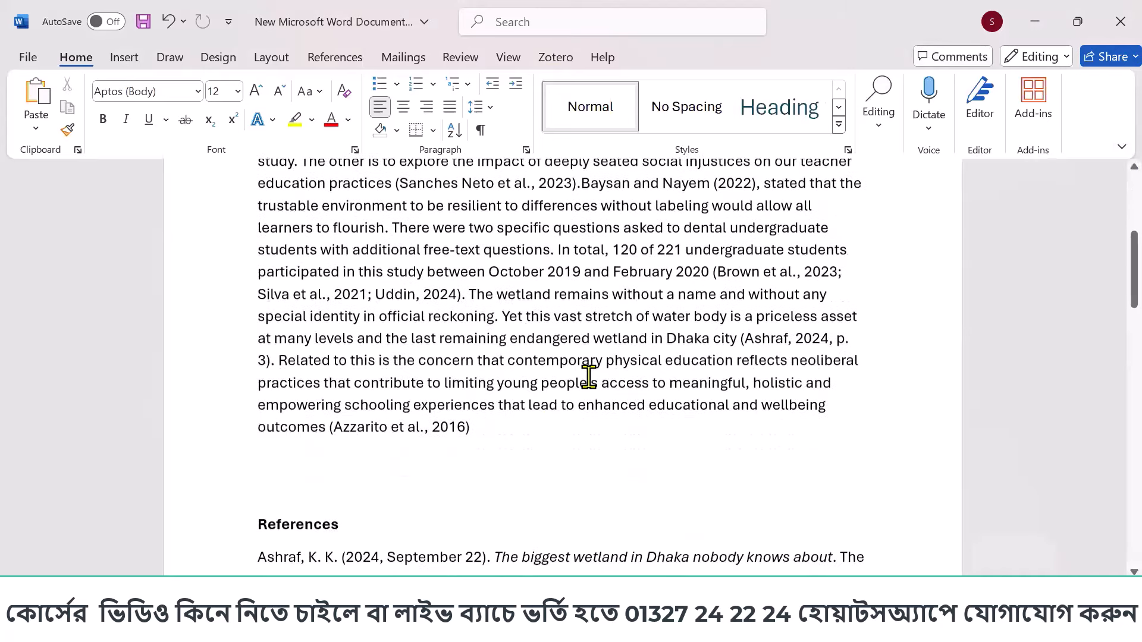
pyautogui.scroll(3, 596, 408)
pyautogui.scroll(-1, 597, 408)
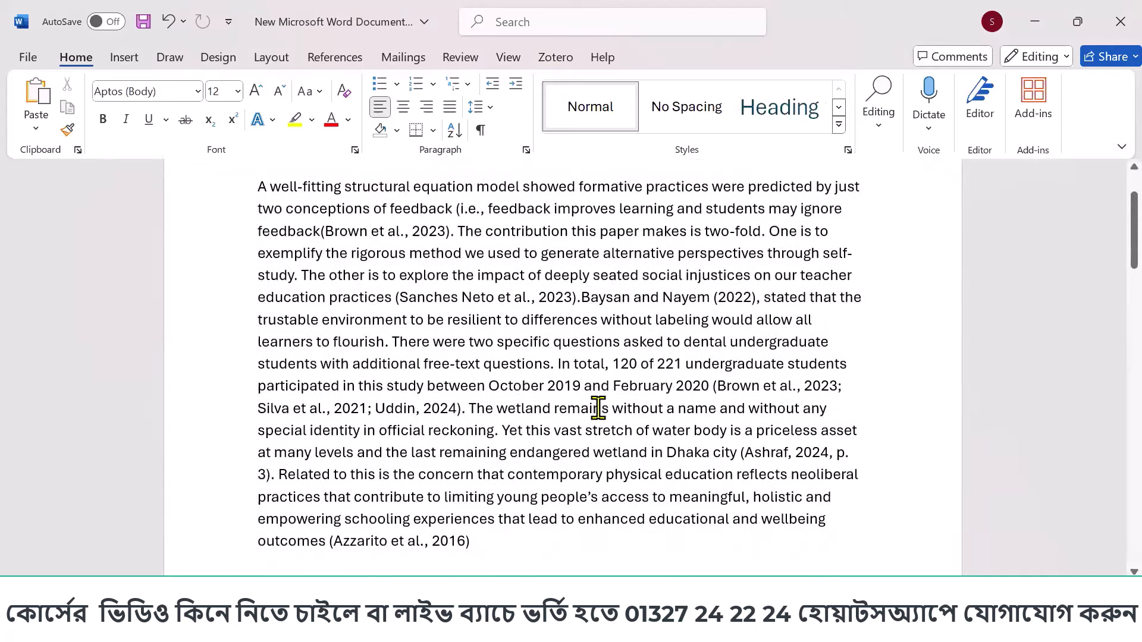
pyautogui.scroll(2, 598, 408)
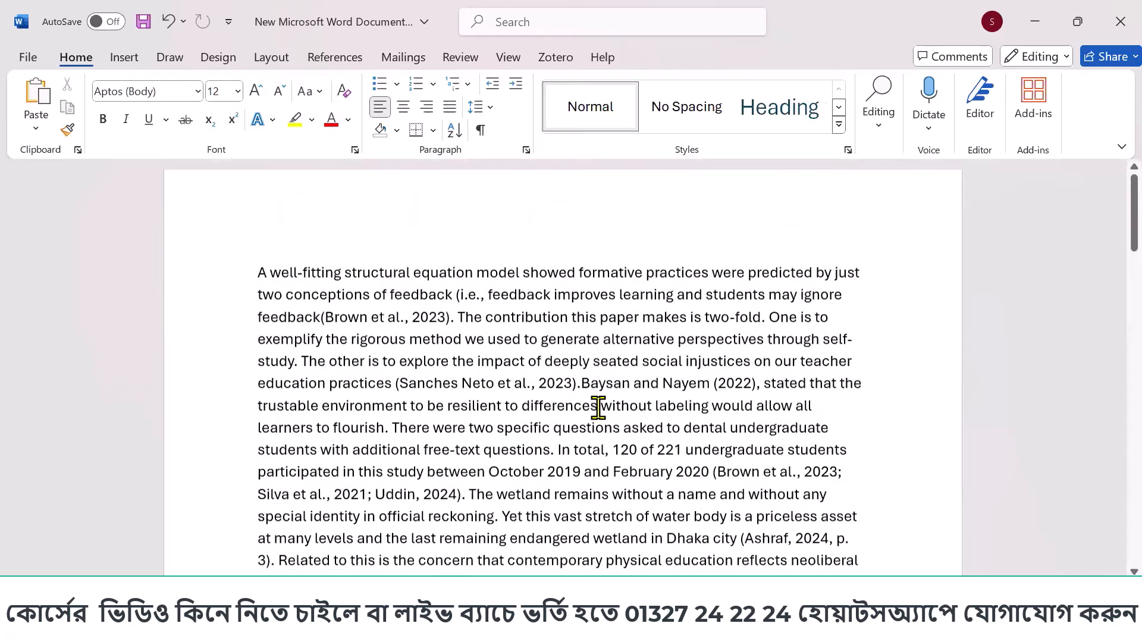
pyautogui.scroll(-1, 598, 408)
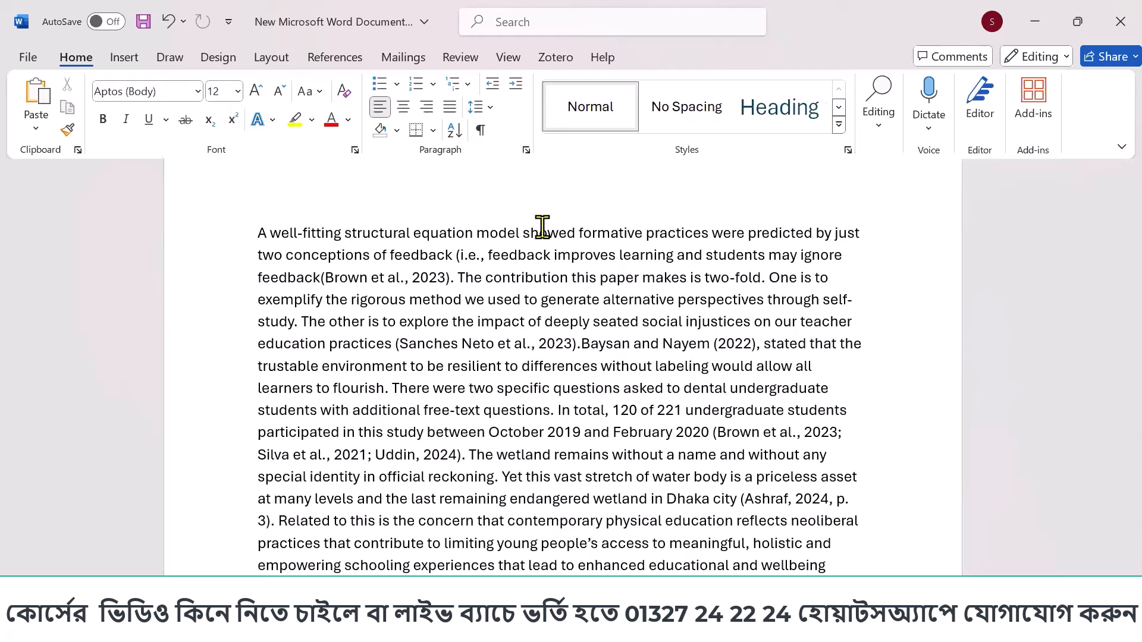
pyautogui.click(555, 59)
pyautogui.click(251, 94)
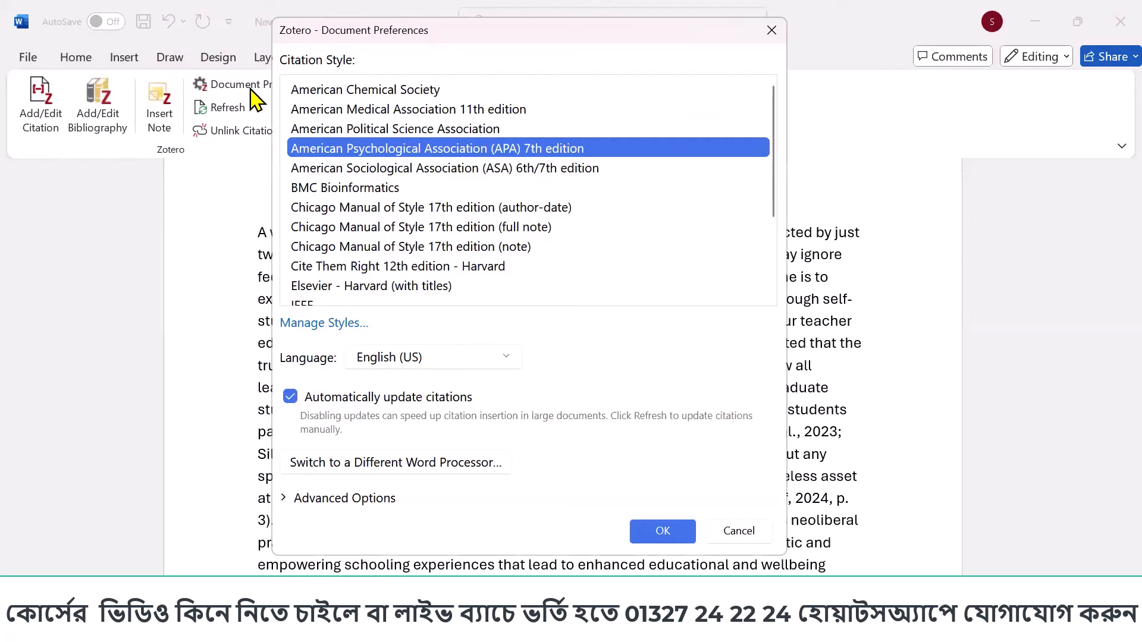
pyautogui.scroll(-2, 315, 212)
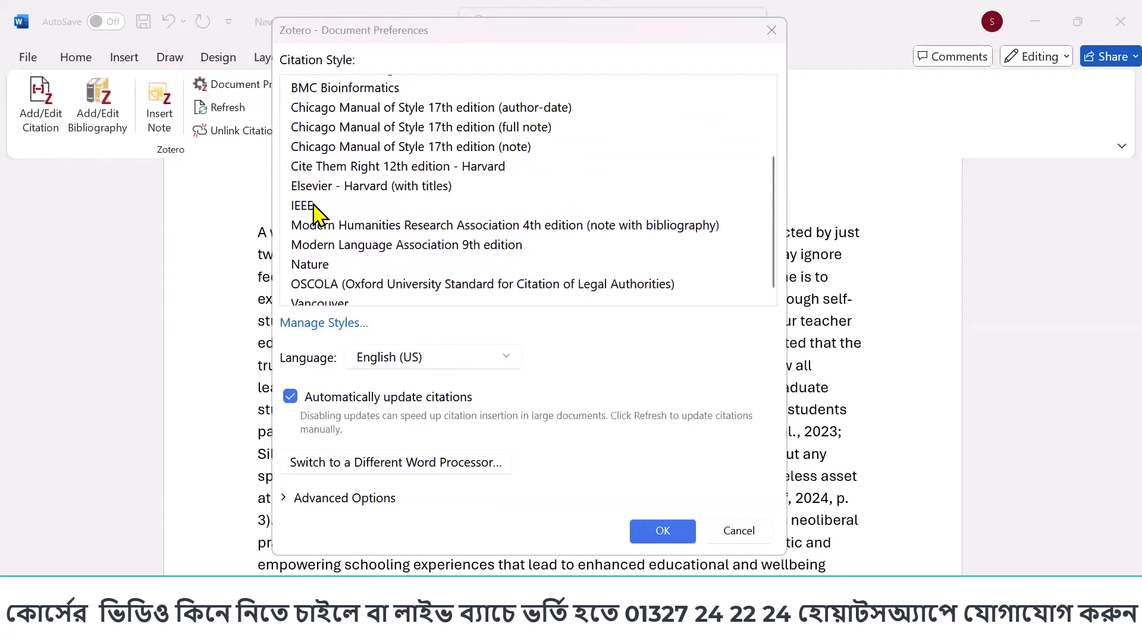
pyautogui.click(315, 208)
pyautogui.scroll(2, 313, 210)
pyautogui.scroll(-2, 312, 213)
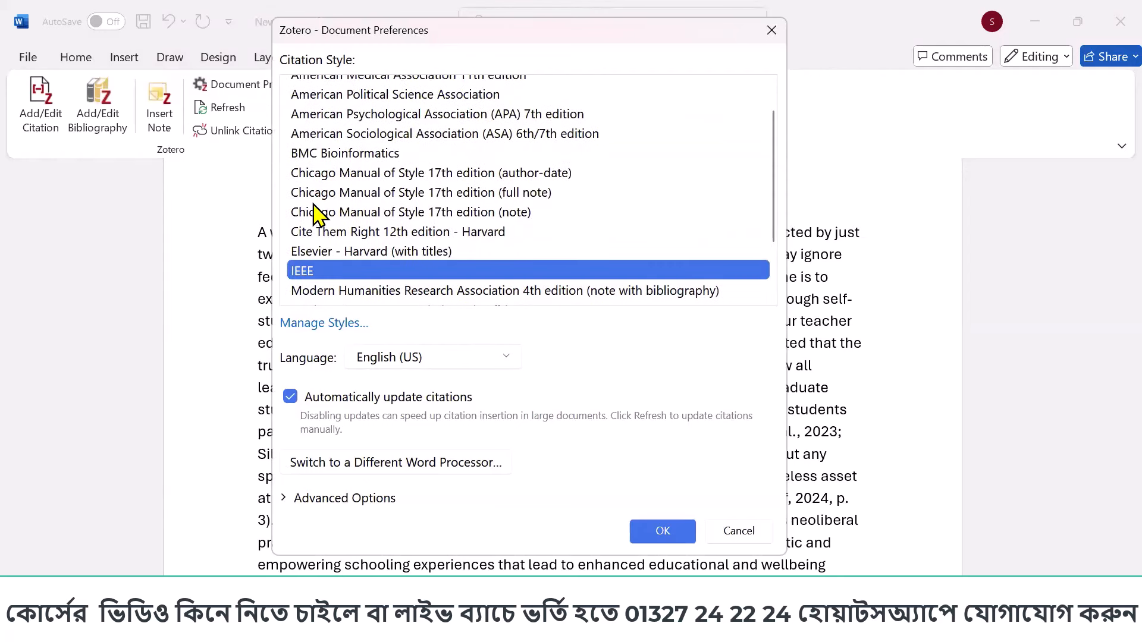
pyautogui.click(321, 294)
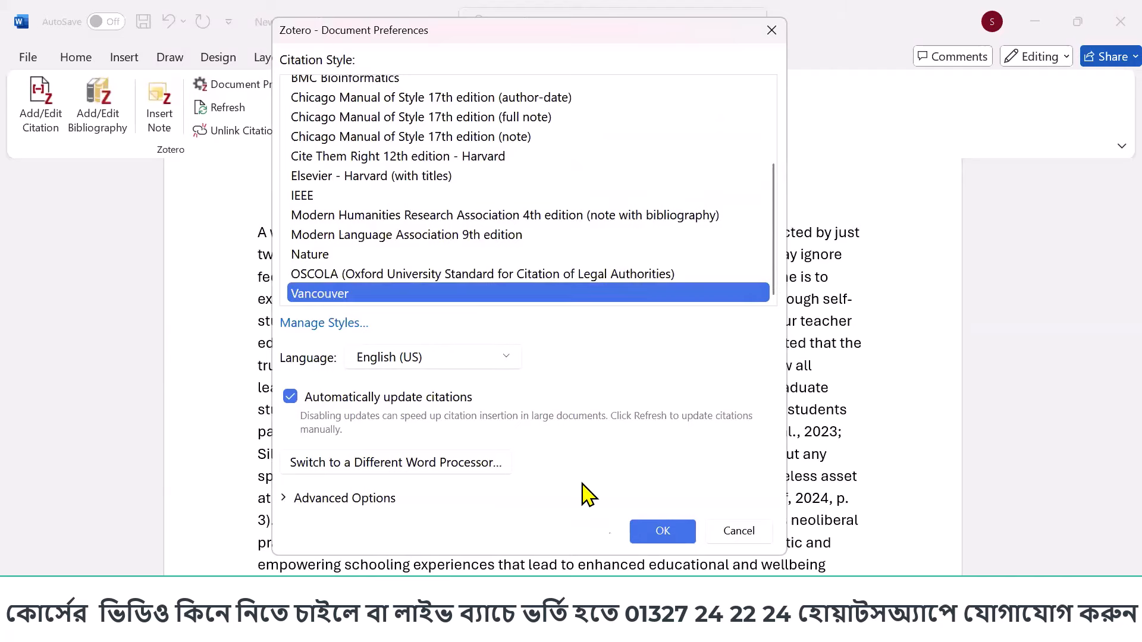
pyautogui.click(664, 539)
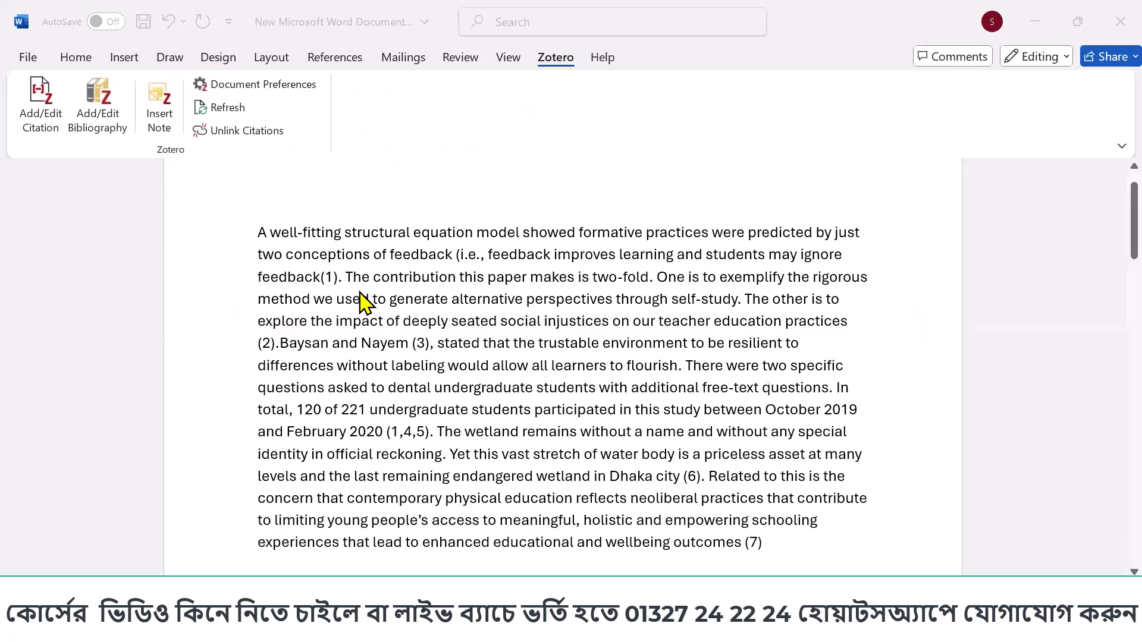
pyautogui.click(326, 276)
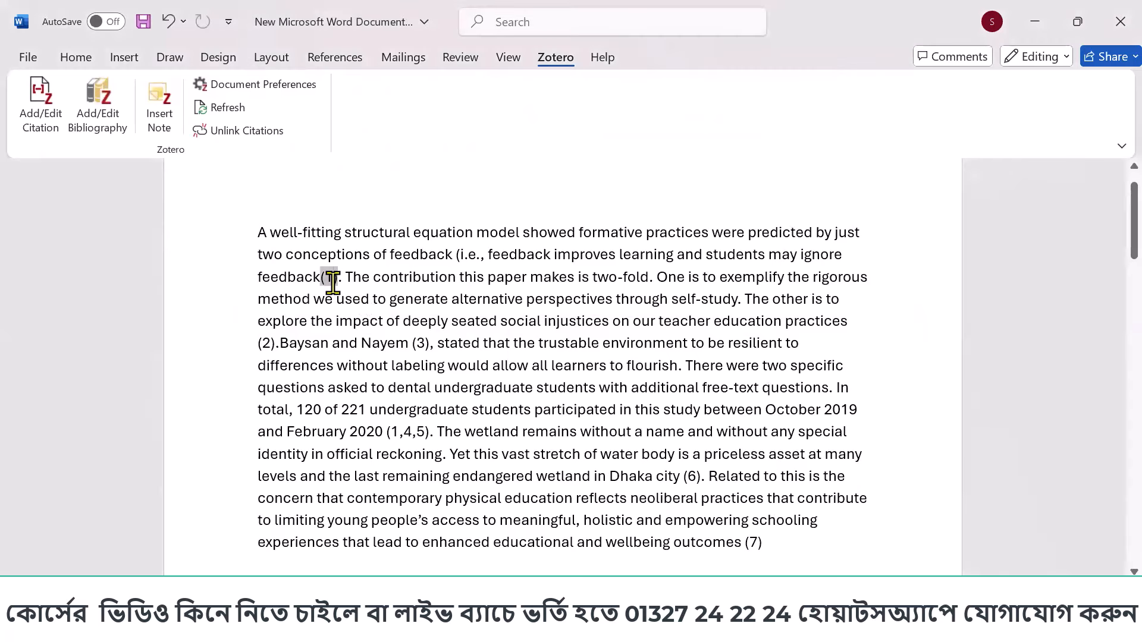
pyautogui.click(267, 344)
pyautogui.click(419, 344)
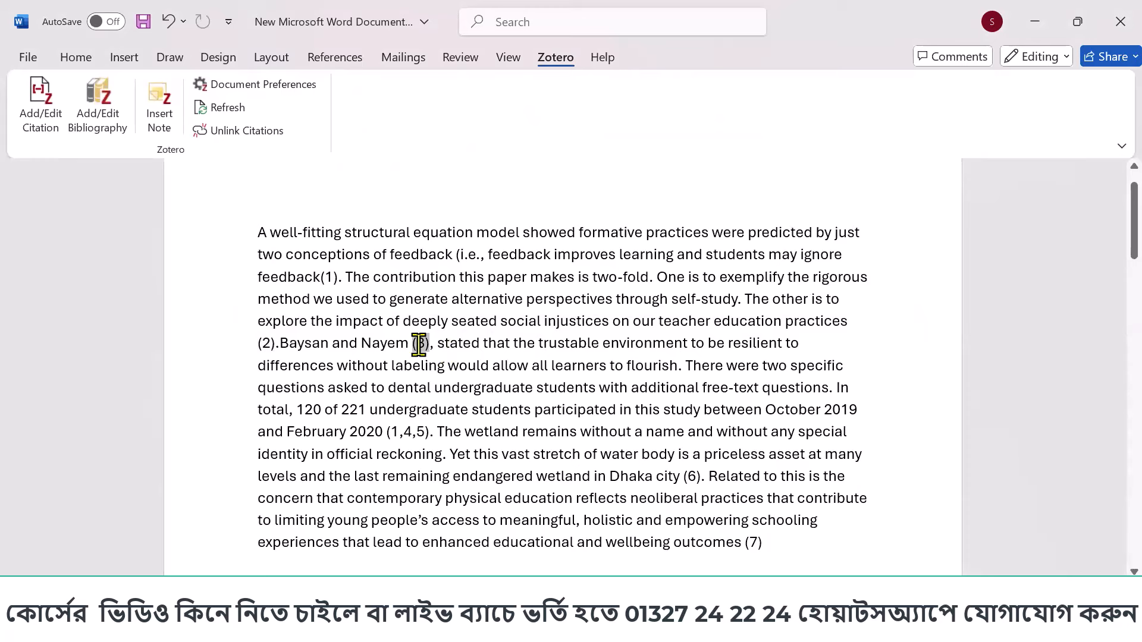
pyautogui.click(417, 431)
pyautogui.scroll(-2, 416, 430)
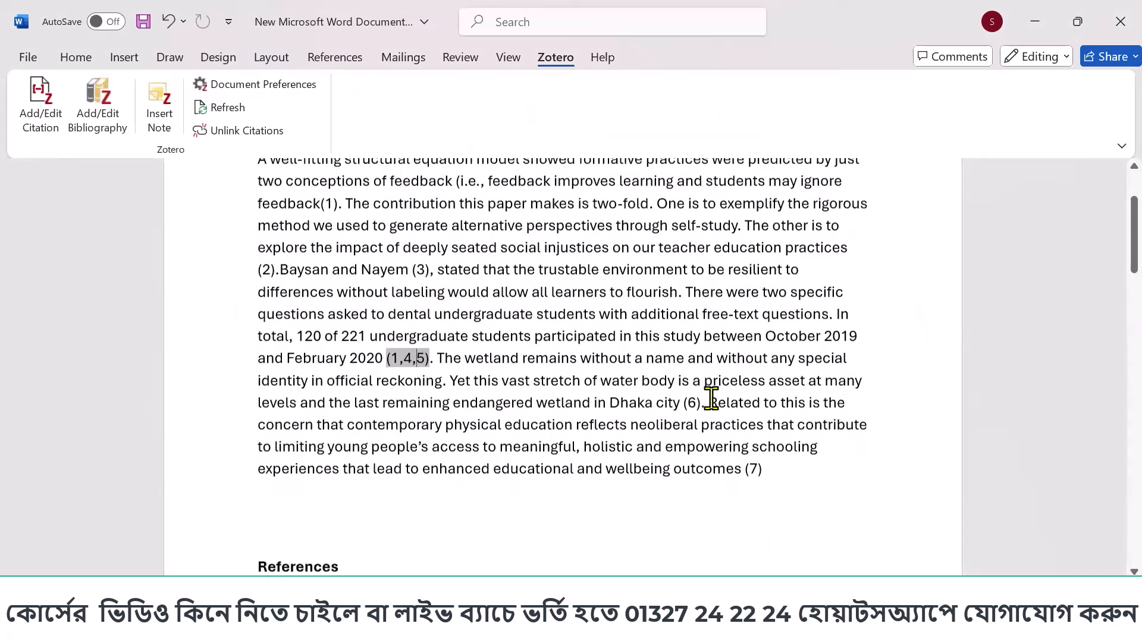
pyautogui.click(702, 385)
pyautogui.click(754, 452)
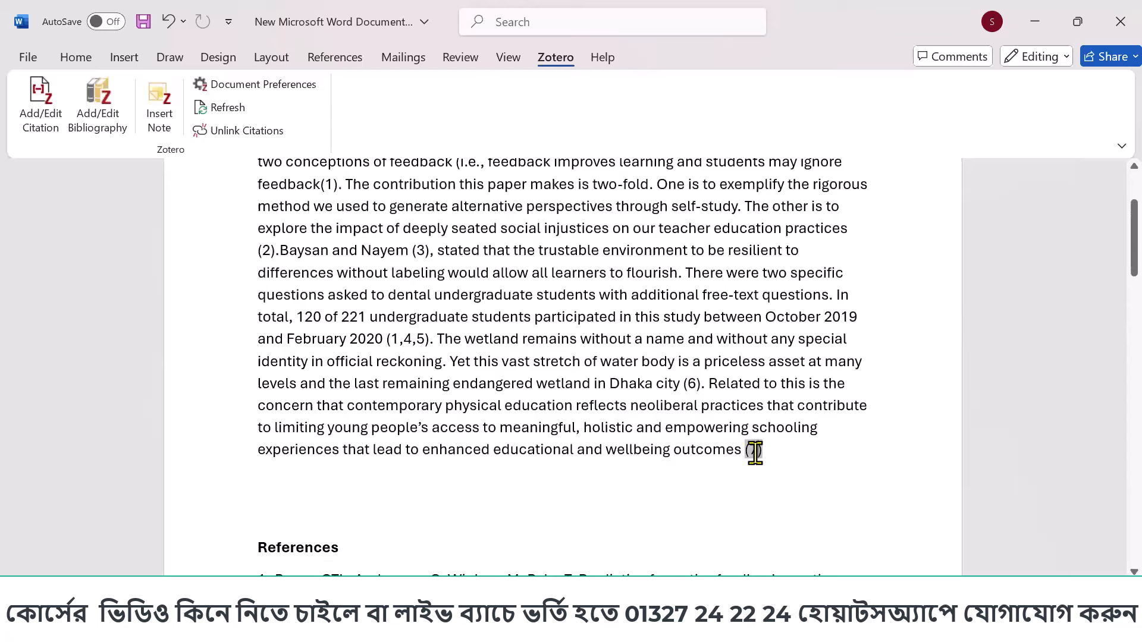
pyautogui.click(678, 379)
pyautogui.scroll(-4, 551, 387)
pyautogui.scroll(-3, 550, 387)
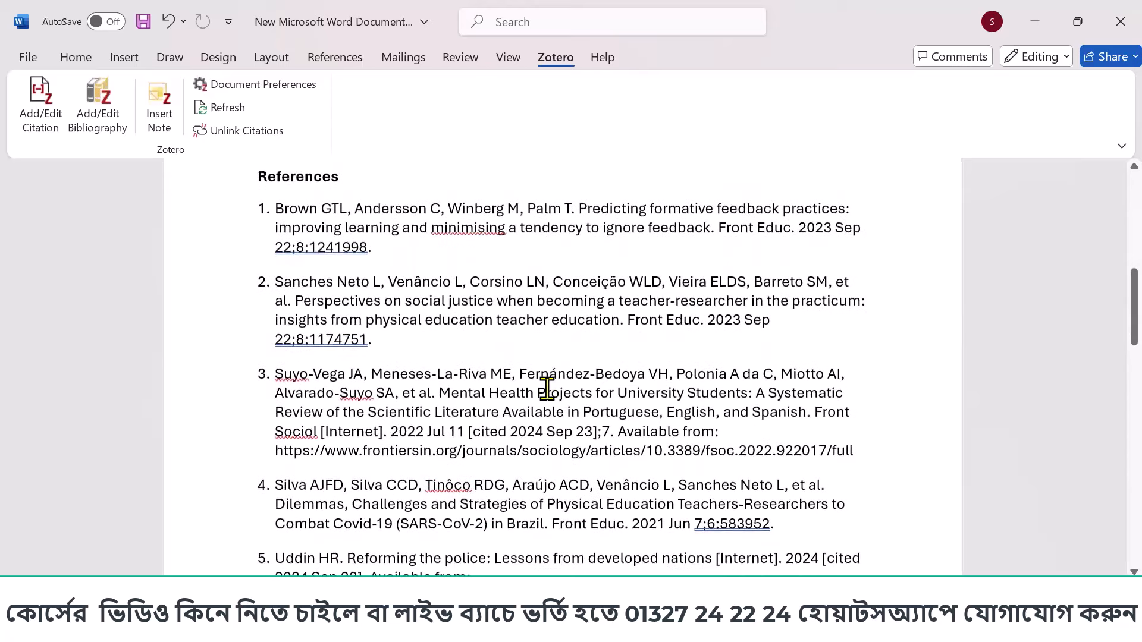
pyautogui.scroll(-2, 547, 389)
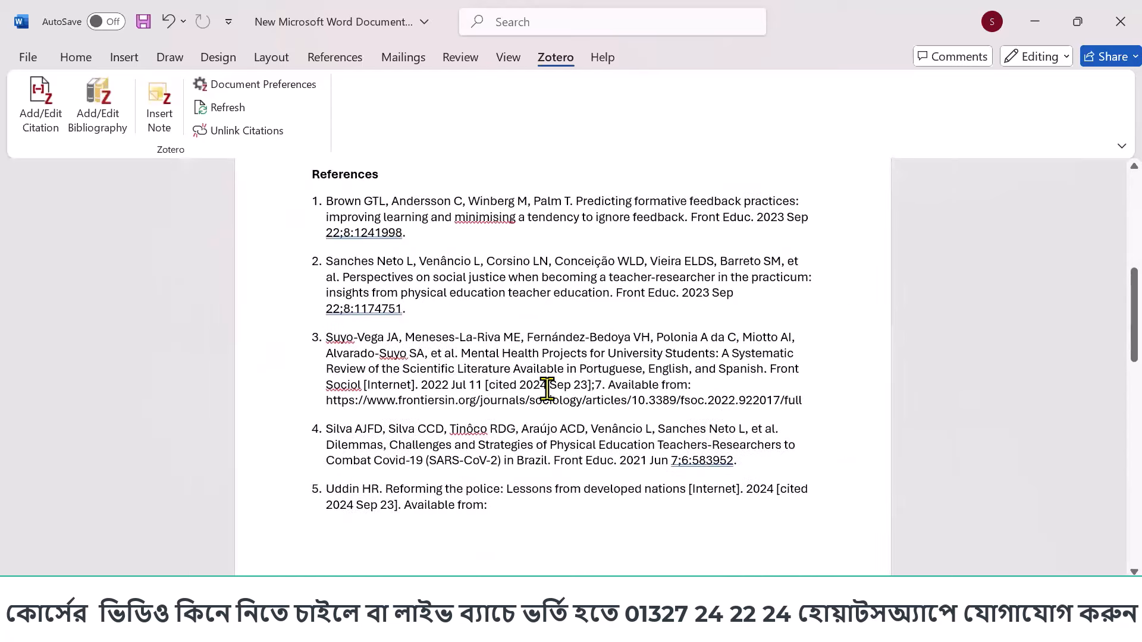
pyautogui.scroll(-3, 546, 390)
pyautogui.scroll(-3, 547, 390)
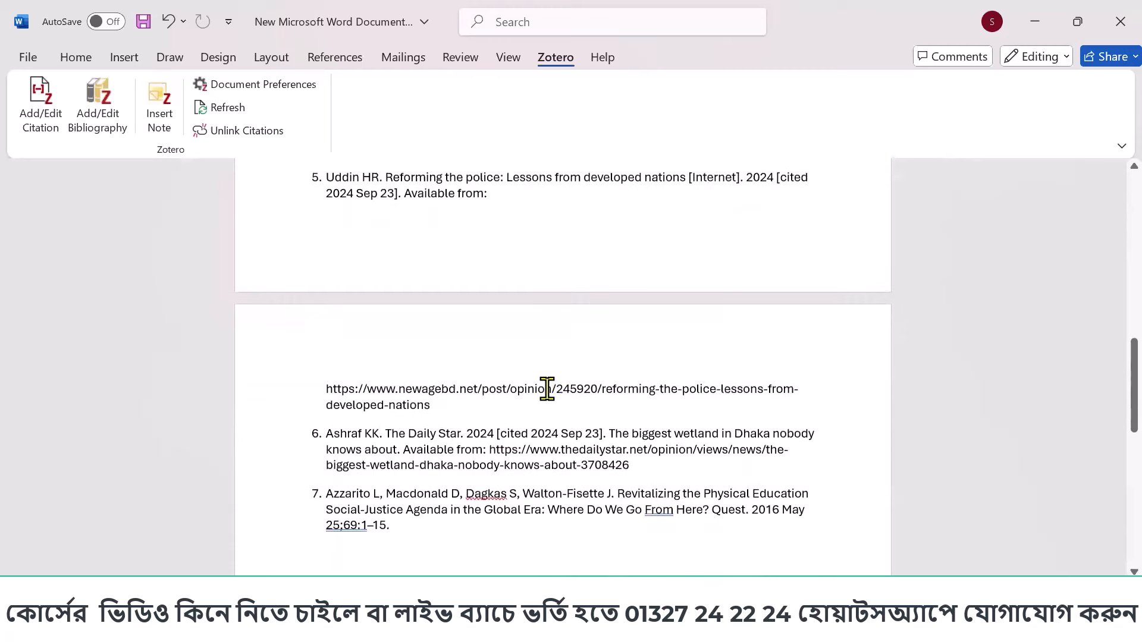
pyautogui.scroll(4, 547, 389)
pyautogui.scroll(3, 547, 389)
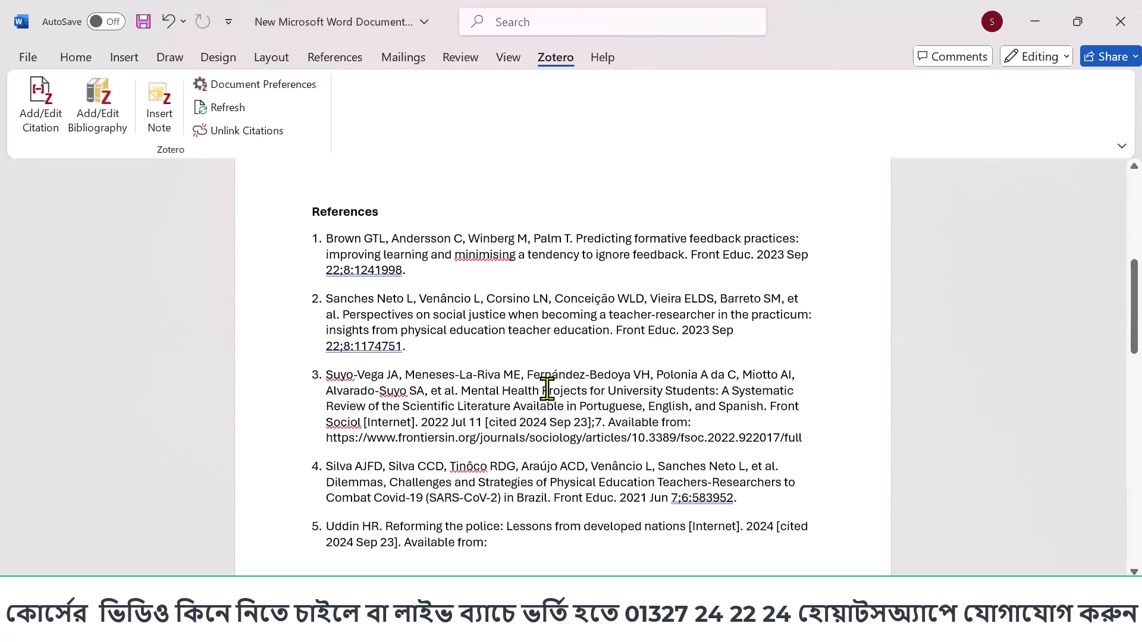
pyautogui.scroll(8, 547, 390)
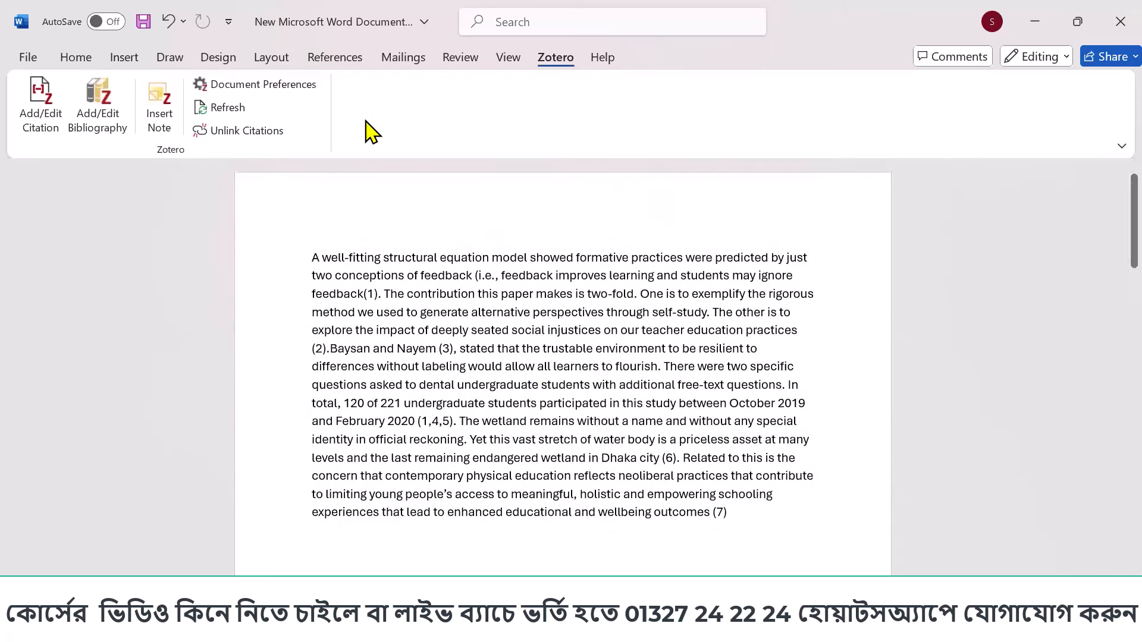
# - Switch the document's citation style to IEEE in Zotero Document Preferences
pyautogui.click(285, 85)
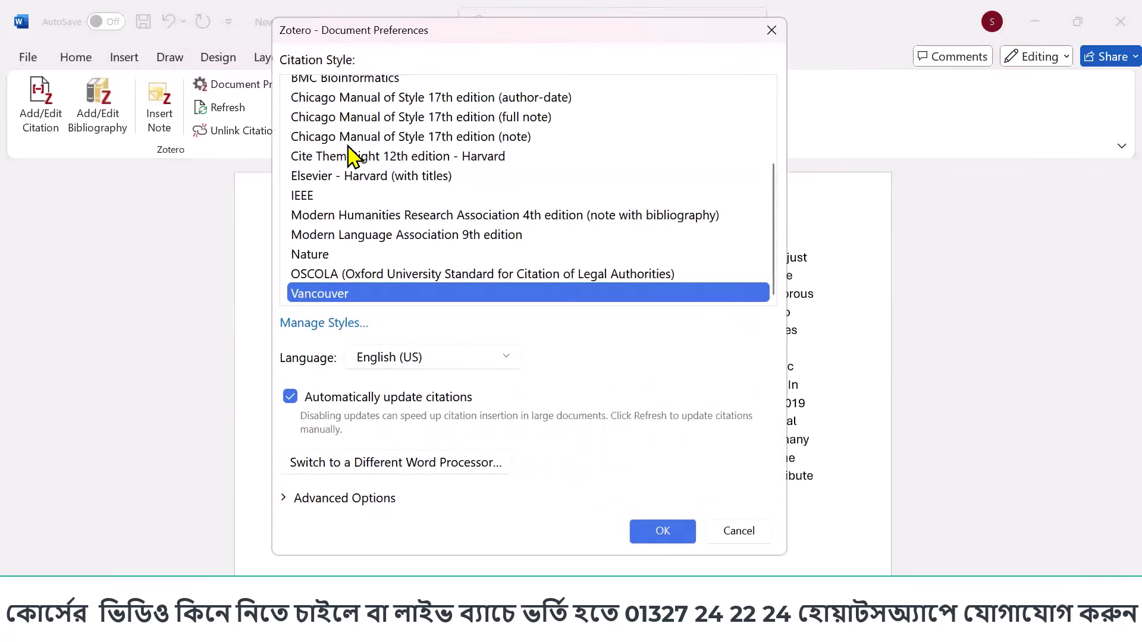
pyautogui.click(320, 196)
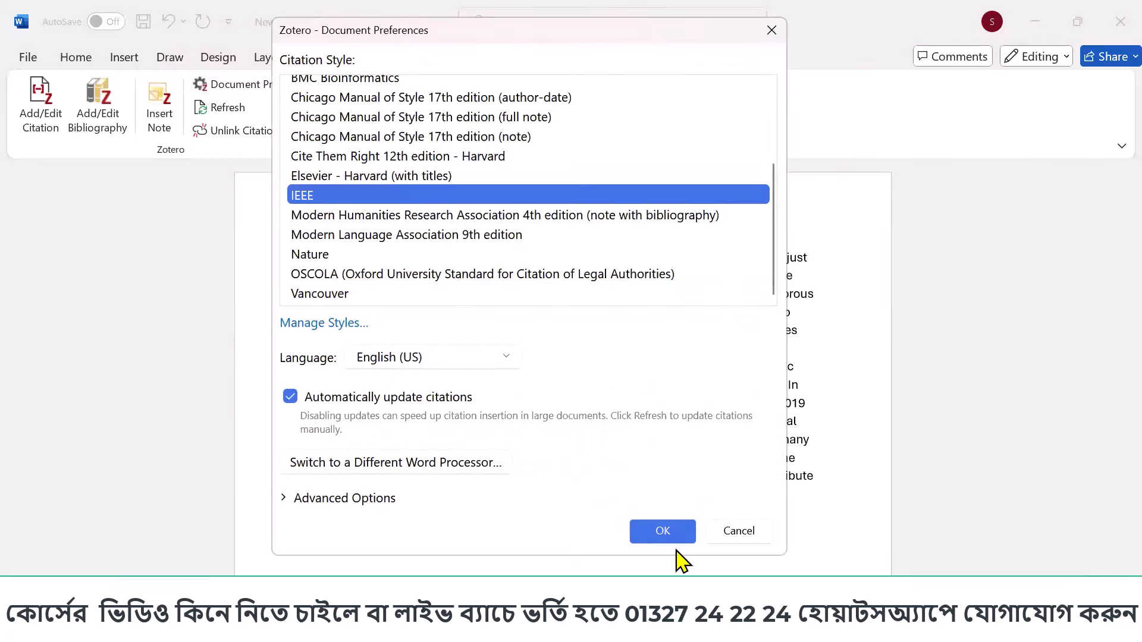
pyautogui.click(662, 532)
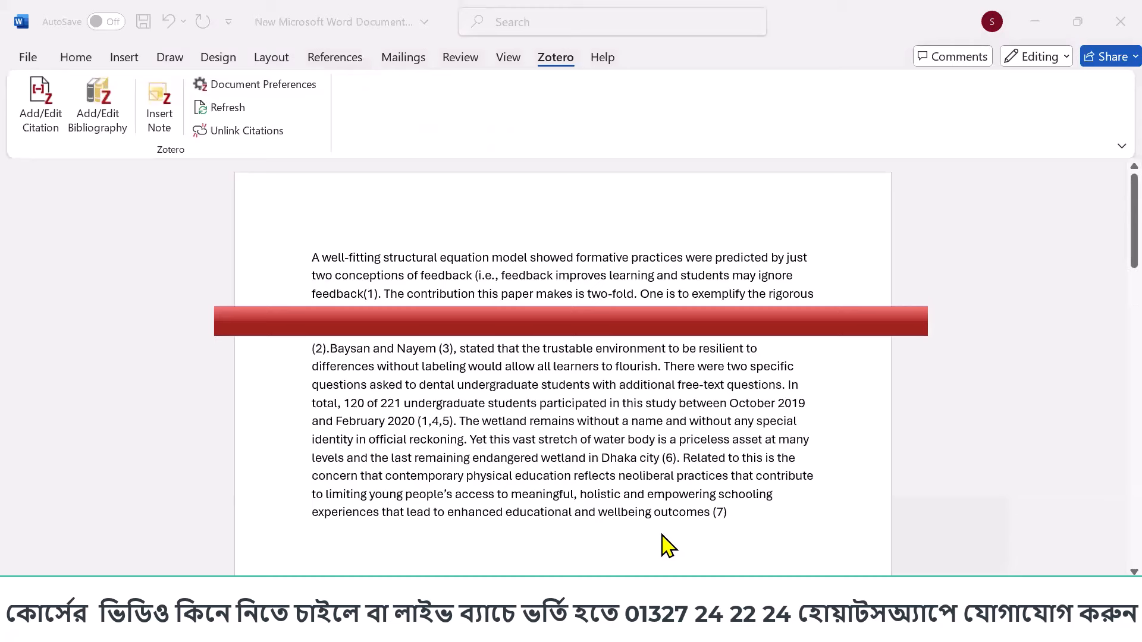
# - Review the IEEE citations like [1] and [6, p. 3], then reopen Document Preferences
pyautogui.scroll(-7, 607, 466)
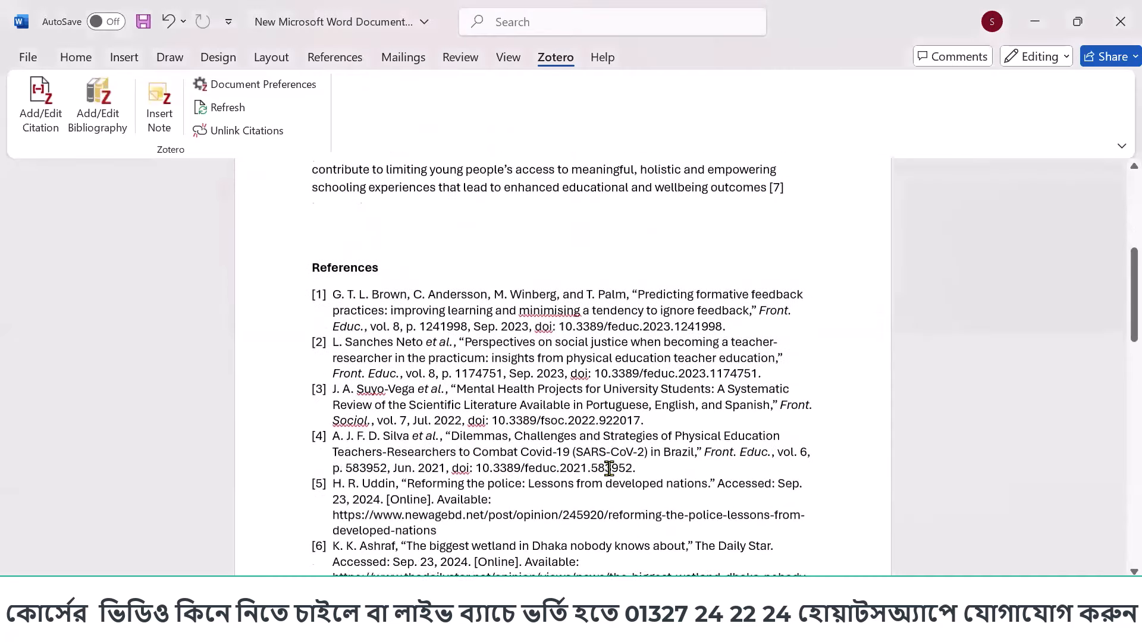
pyautogui.scroll(-3, 608, 467)
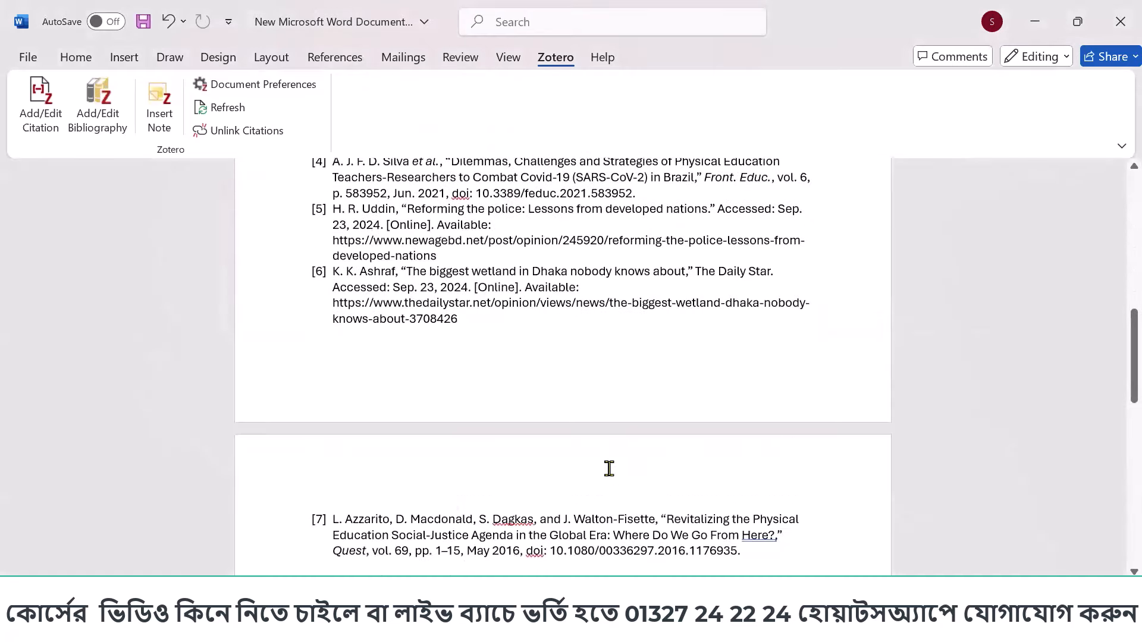
pyautogui.scroll(4, 608, 468)
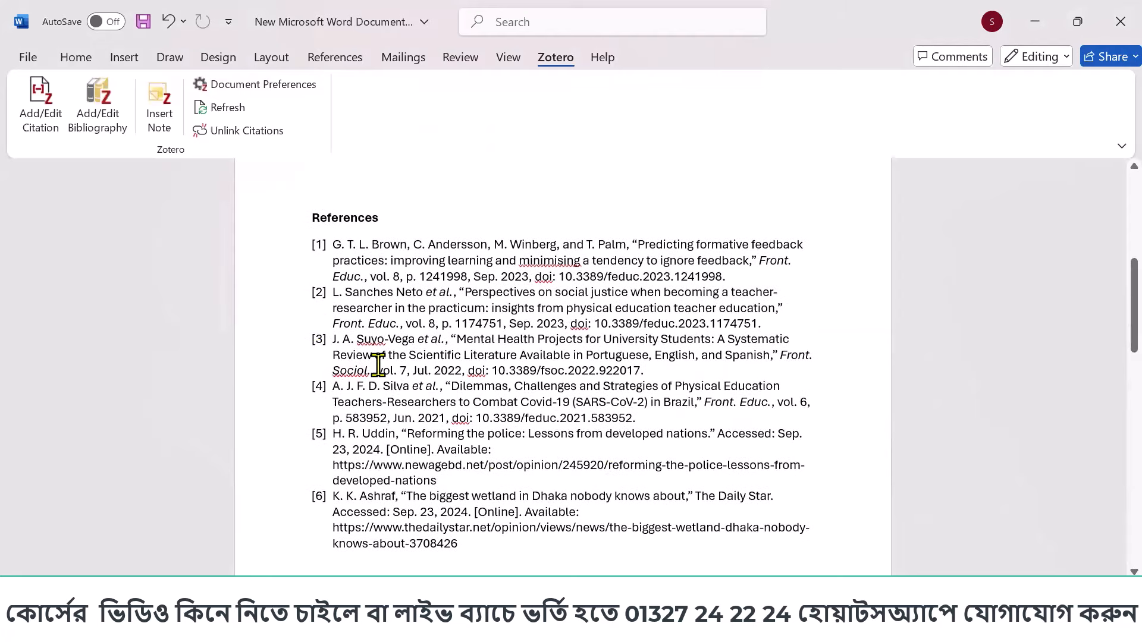
pyautogui.scroll(5, 632, 405)
pyautogui.keyDown('ctrl'); pyautogui.scroll(4, 633, 405); pyautogui.keyUp('ctrl')
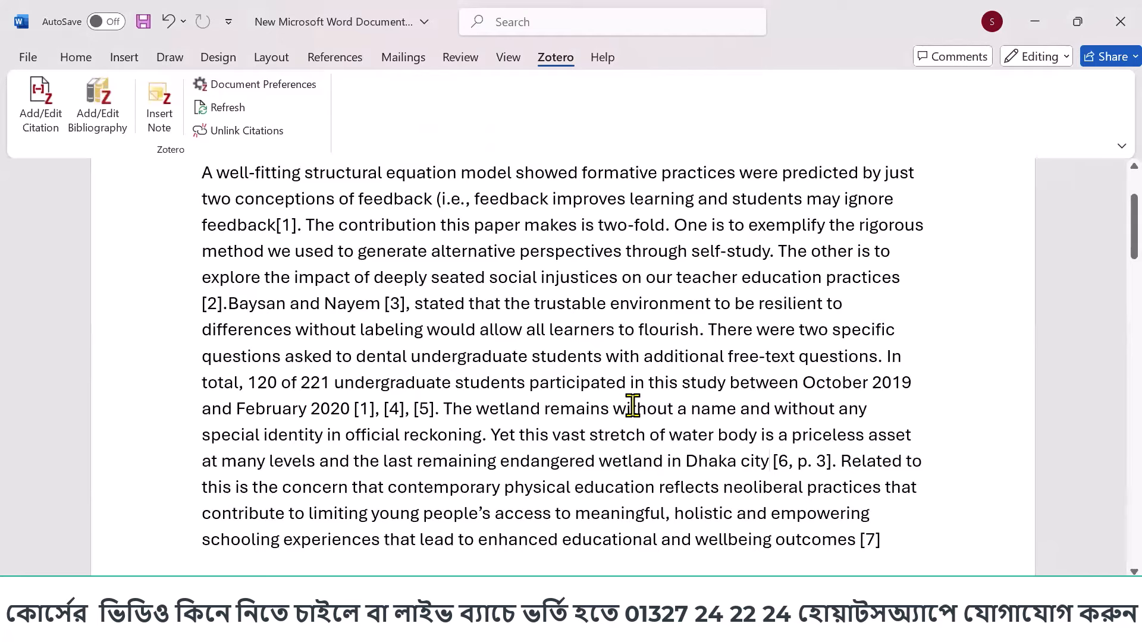
pyautogui.scroll(-6, 632, 405)
pyautogui.scroll(-4, 633, 406)
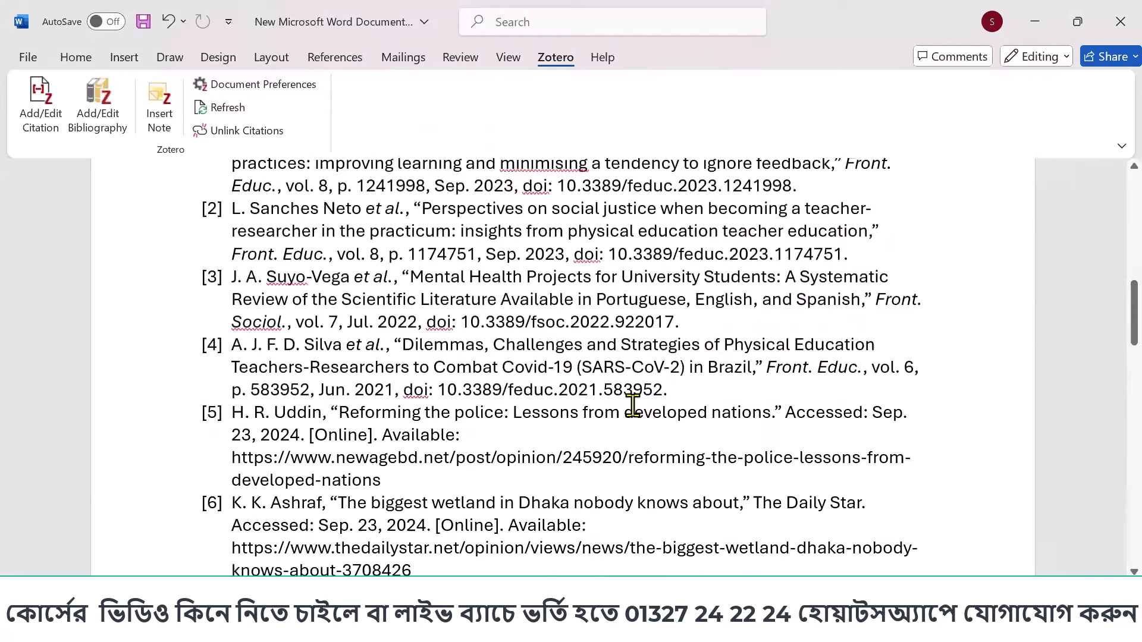
pyautogui.scroll(4, 633, 406)
pyautogui.scroll(10, 632, 405)
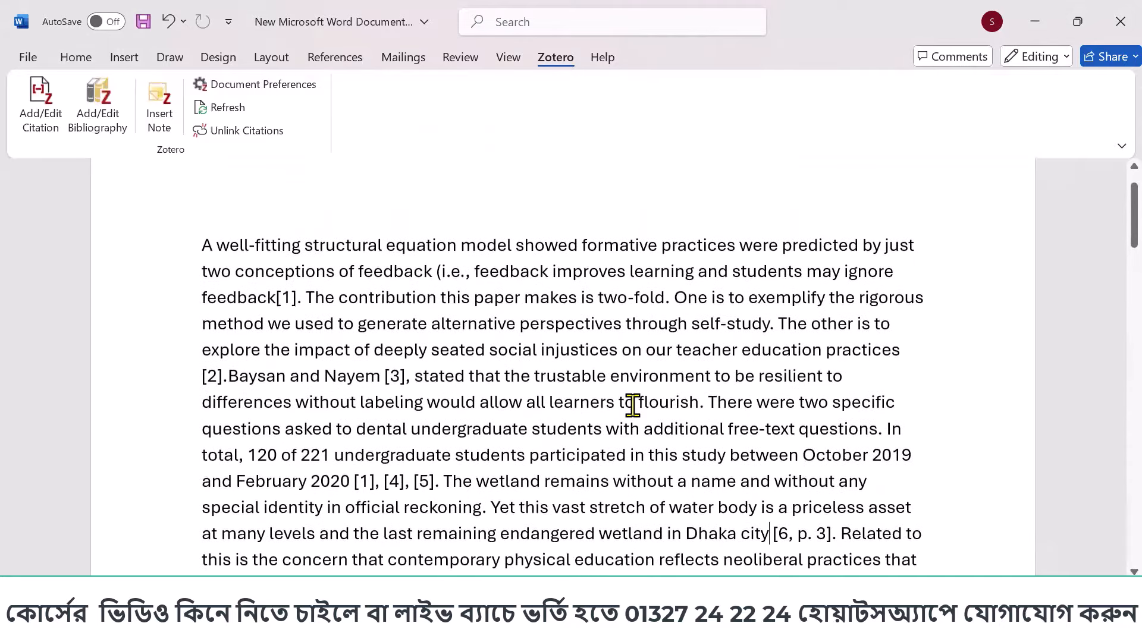
pyautogui.click(280, 88)
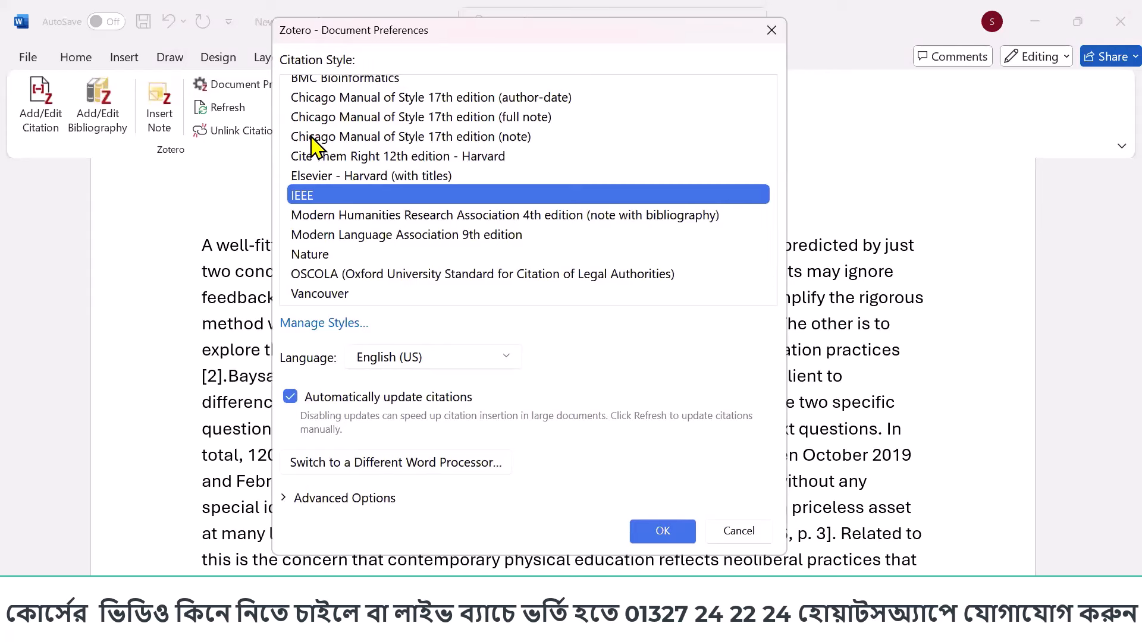
# - Apply Modern Language Association 9th edition as the document's citation style
pyautogui.scroll(2, 311, 145)
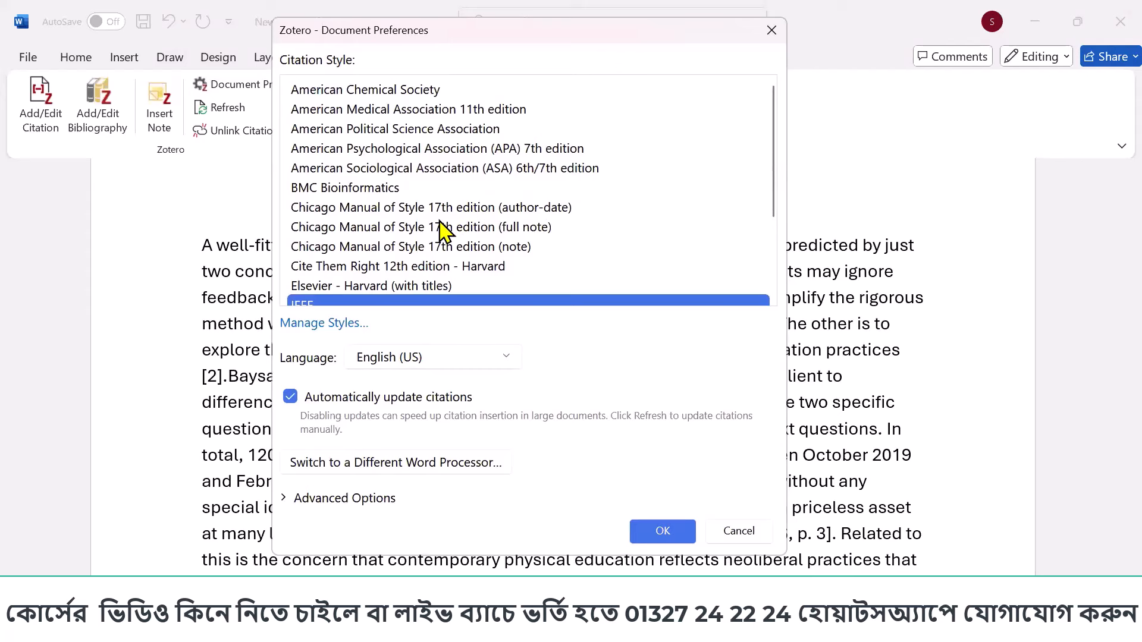
pyautogui.scroll(-2, 439, 229)
pyautogui.click(416, 237)
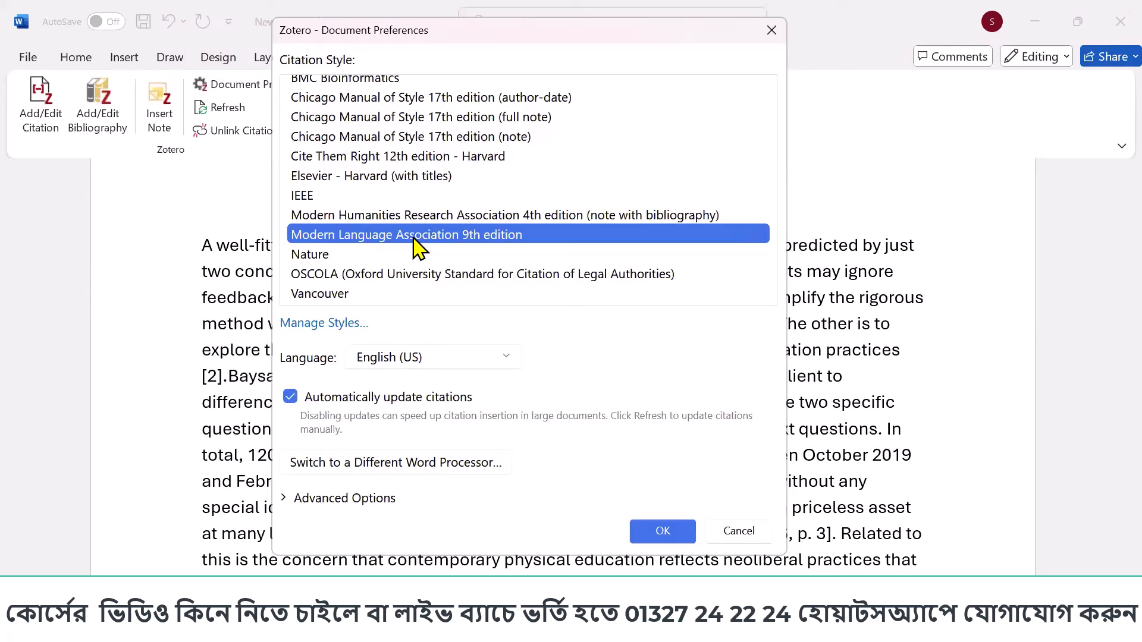
pyautogui.click(659, 531)
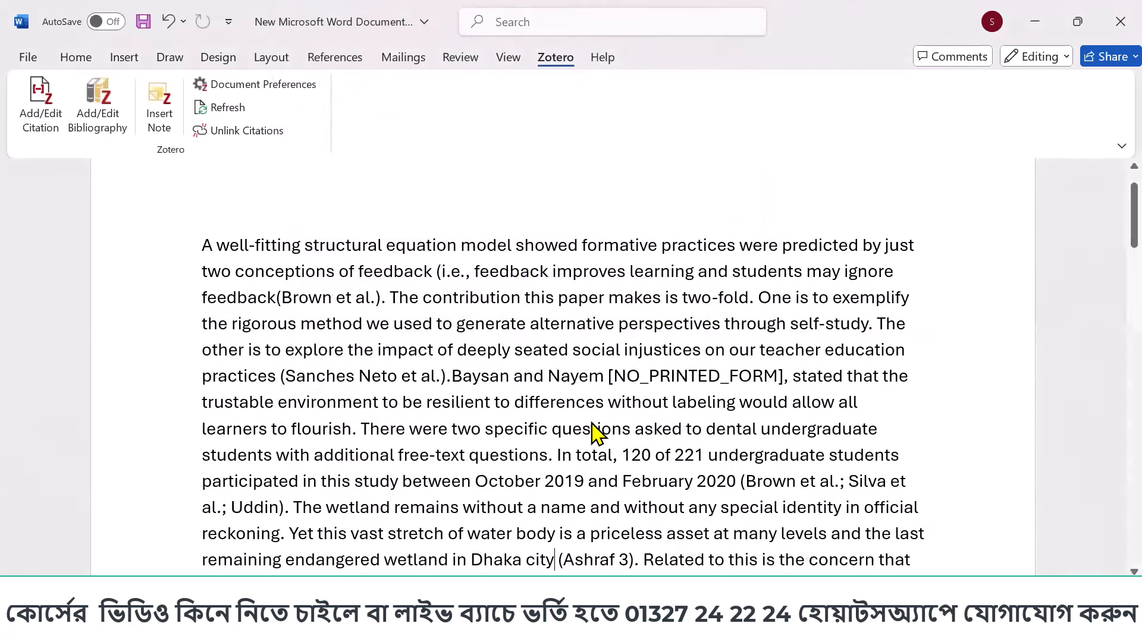
pyautogui.click(375, 301)
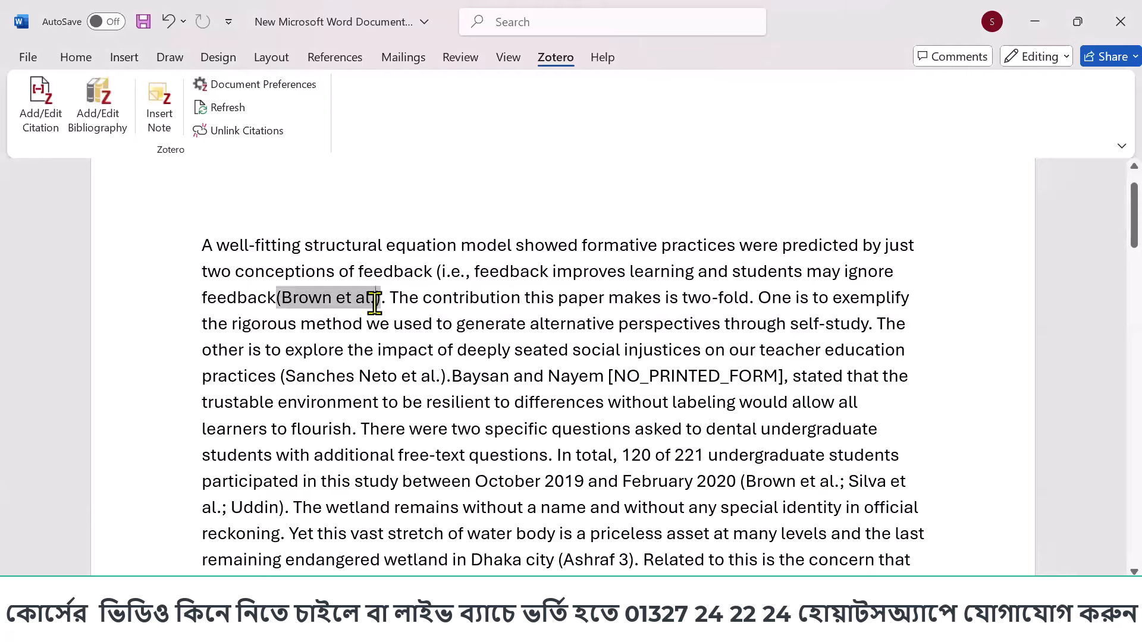
pyautogui.click(401, 381)
pyautogui.scroll(-2, 402, 384)
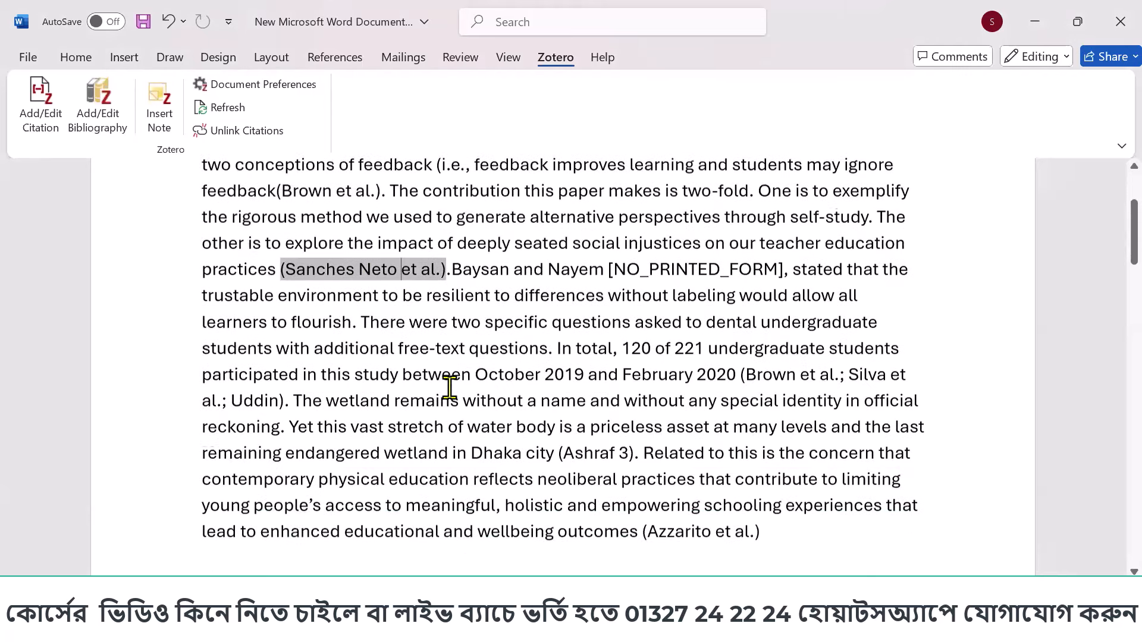
pyautogui.click(611, 451)
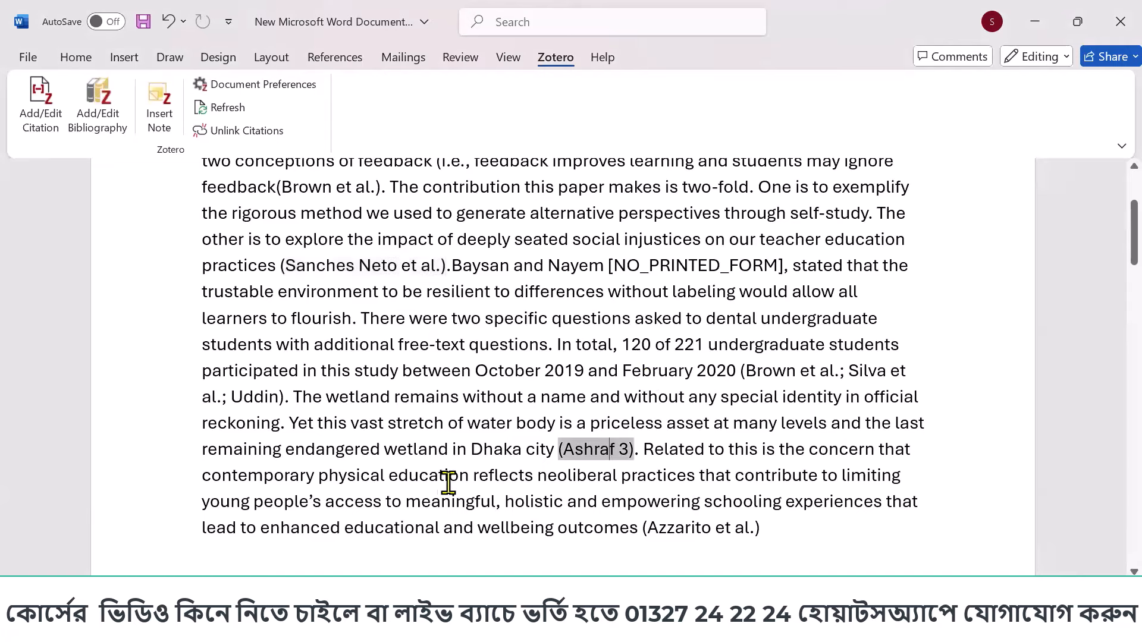
pyautogui.scroll(-2, 445, 482)
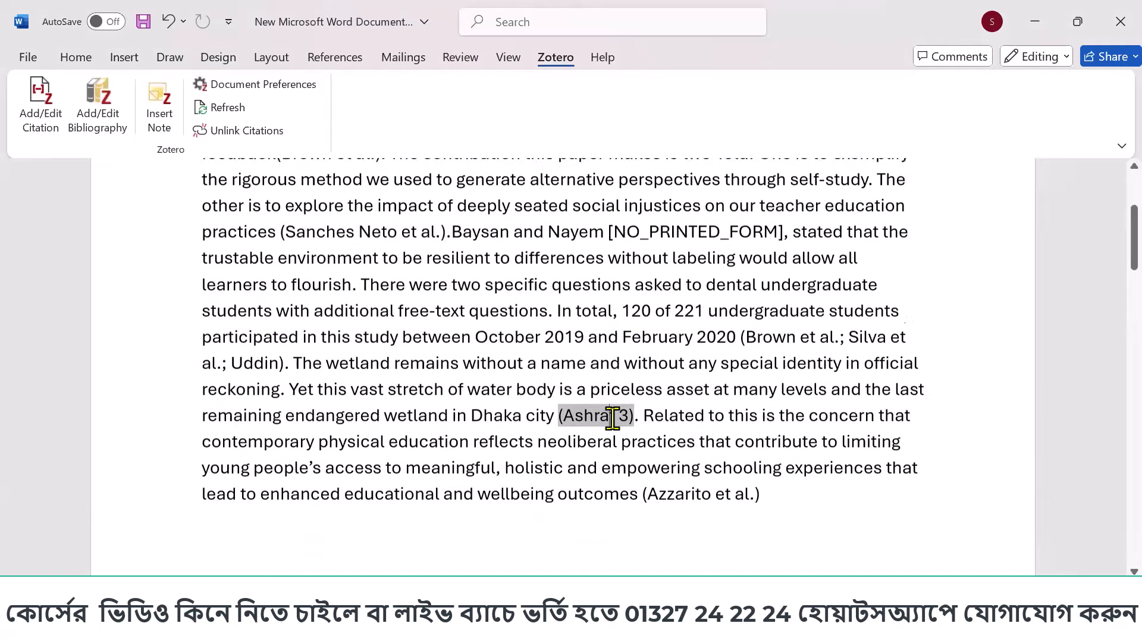
pyautogui.scroll(4, 634, 351)
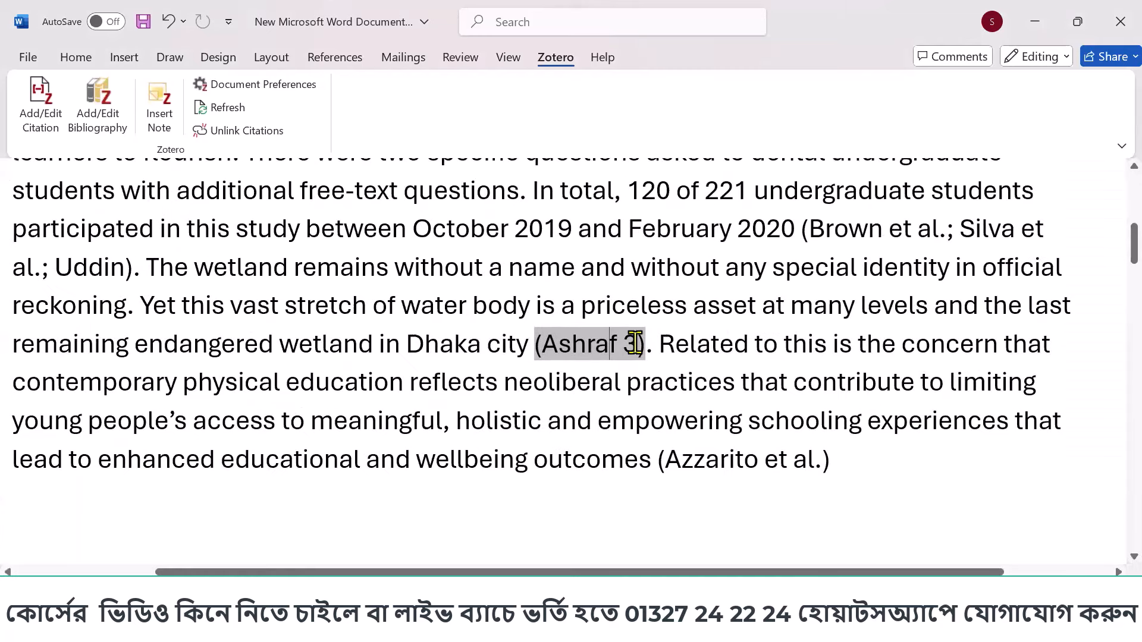
pyautogui.doubleClick(629, 344)
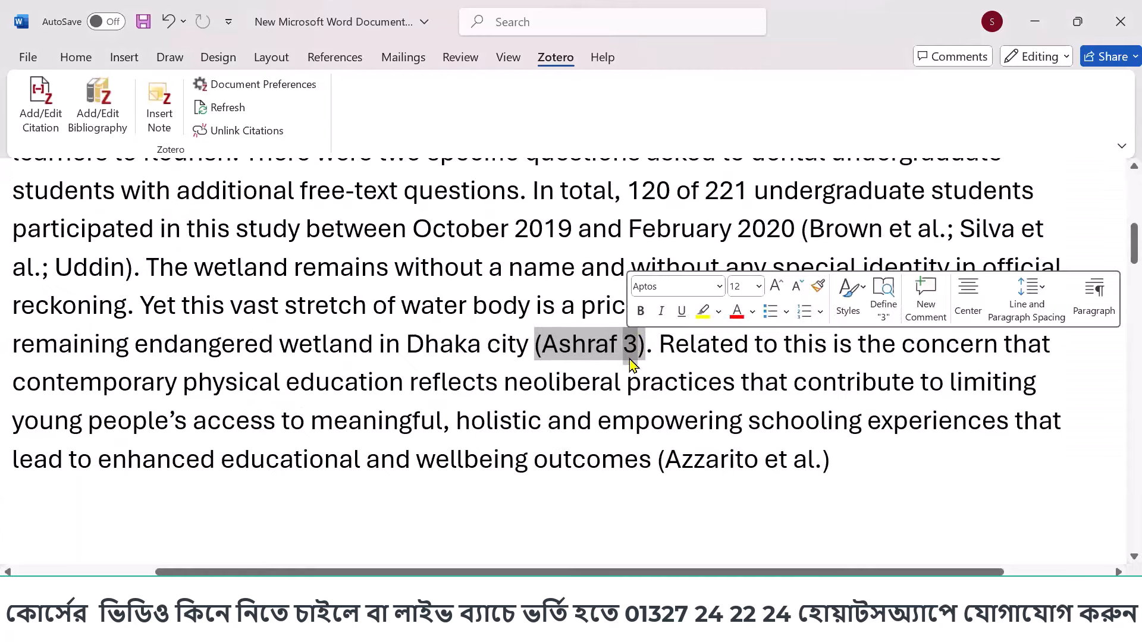
pyautogui.scroll(-15, 563, 365)
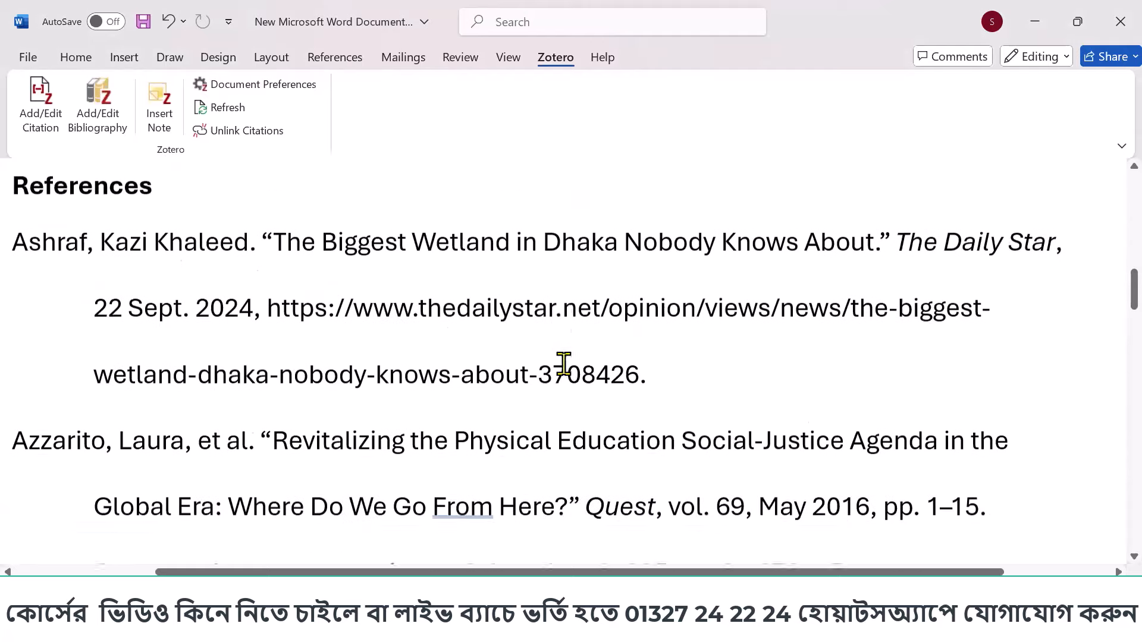
pyautogui.scroll(15, 563, 364)
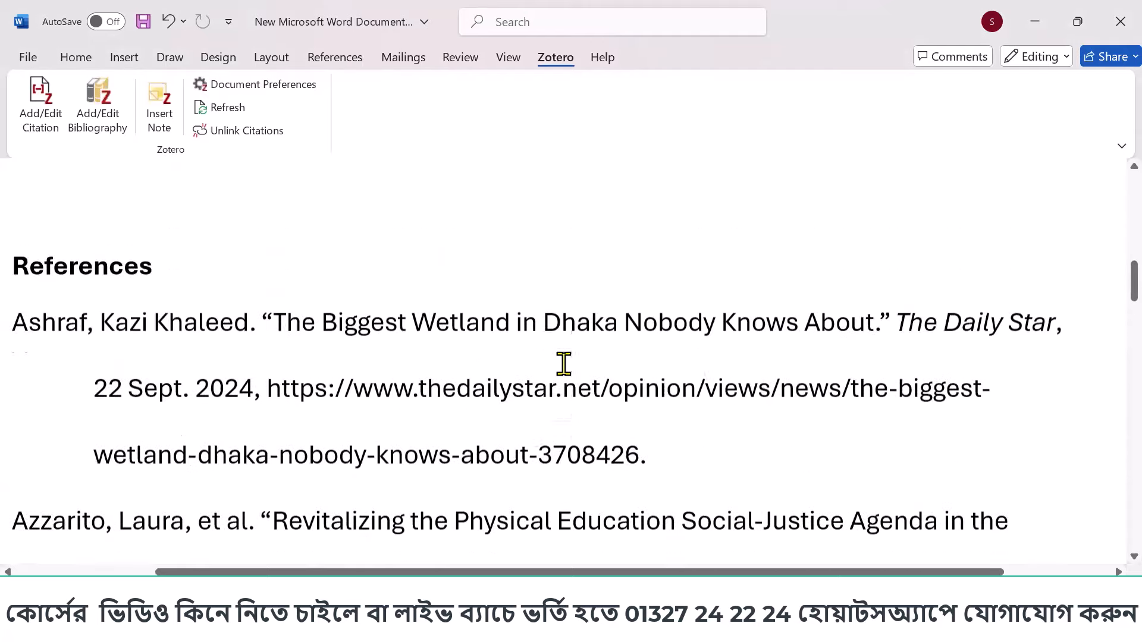
pyautogui.keyDown('ctrl'); pyautogui.scroll(-1, 563, 364); pyautogui.keyUp('ctrl')
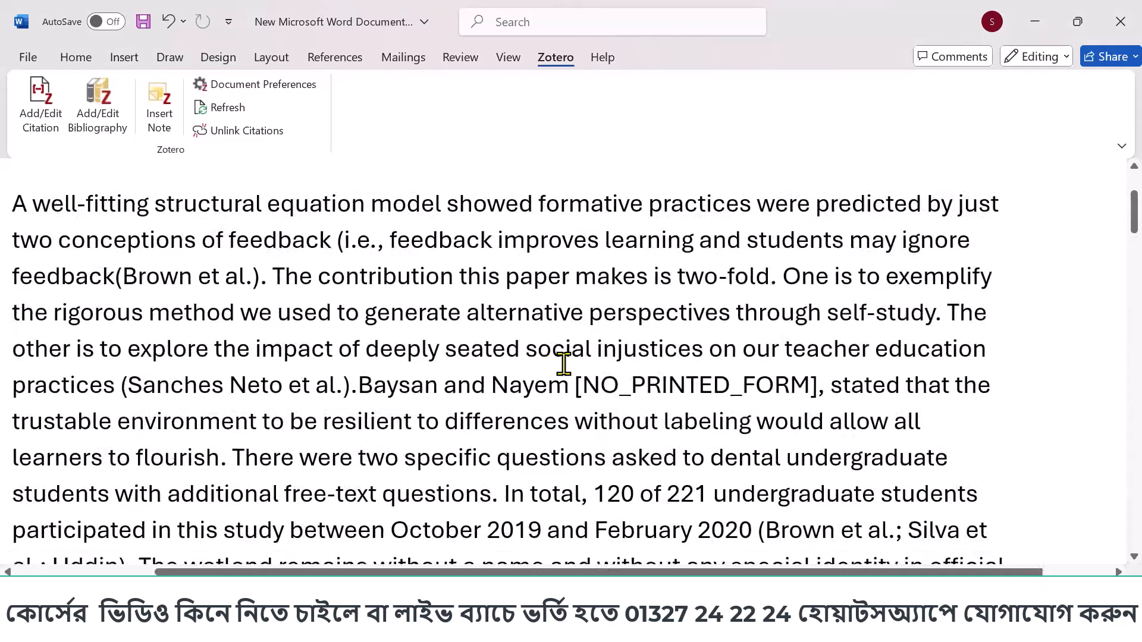
pyautogui.keyDown('ctrl'); pyautogui.scroll(-1, 564, 364); pyautogui.keyUp('ctrl')
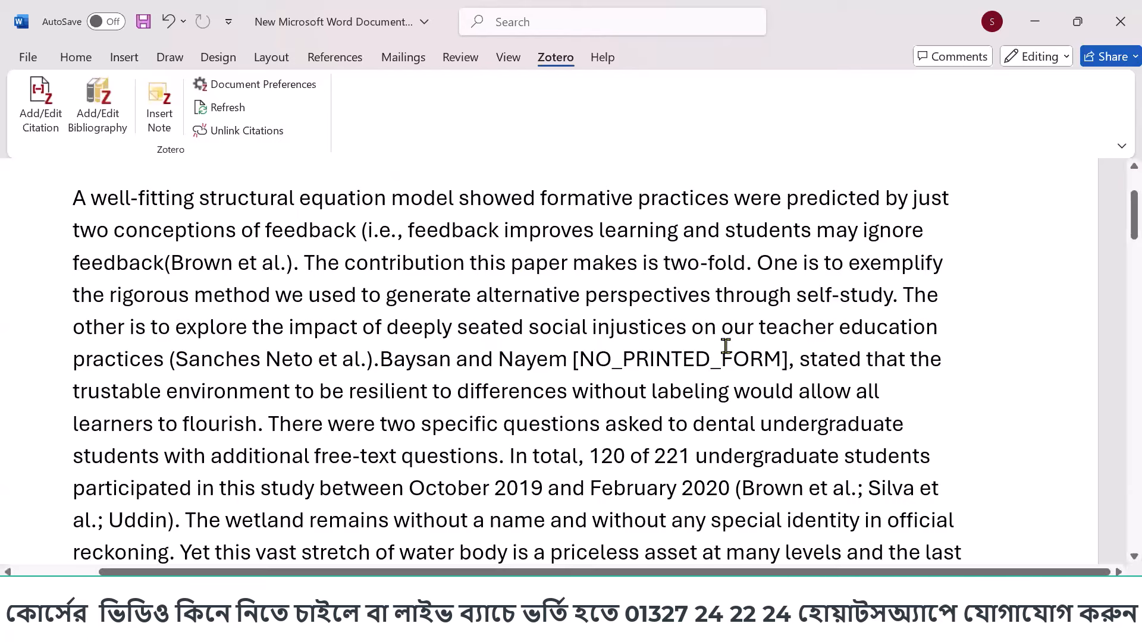
pyautogui.click(289, 85)
pyautogui.scroll(2, 421, 184)
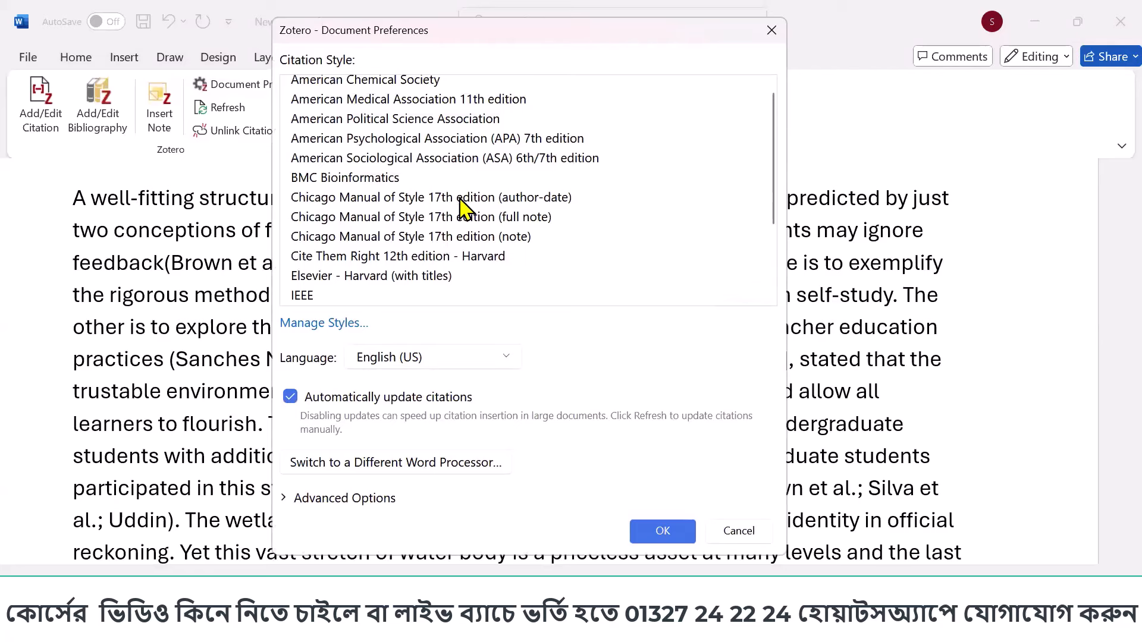
pyautogui.click(463, 198)
pyautogui.click(661, 531)
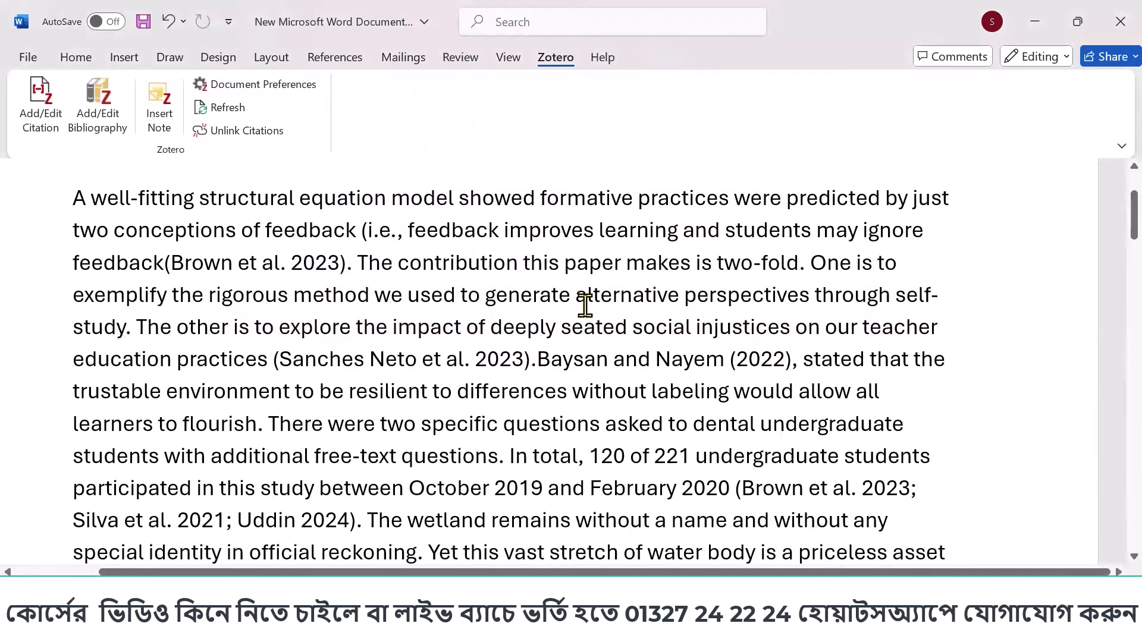
pyautogui.scroll(-10, 589, 309)
pyautogui.scroll(-3, 589, 308)
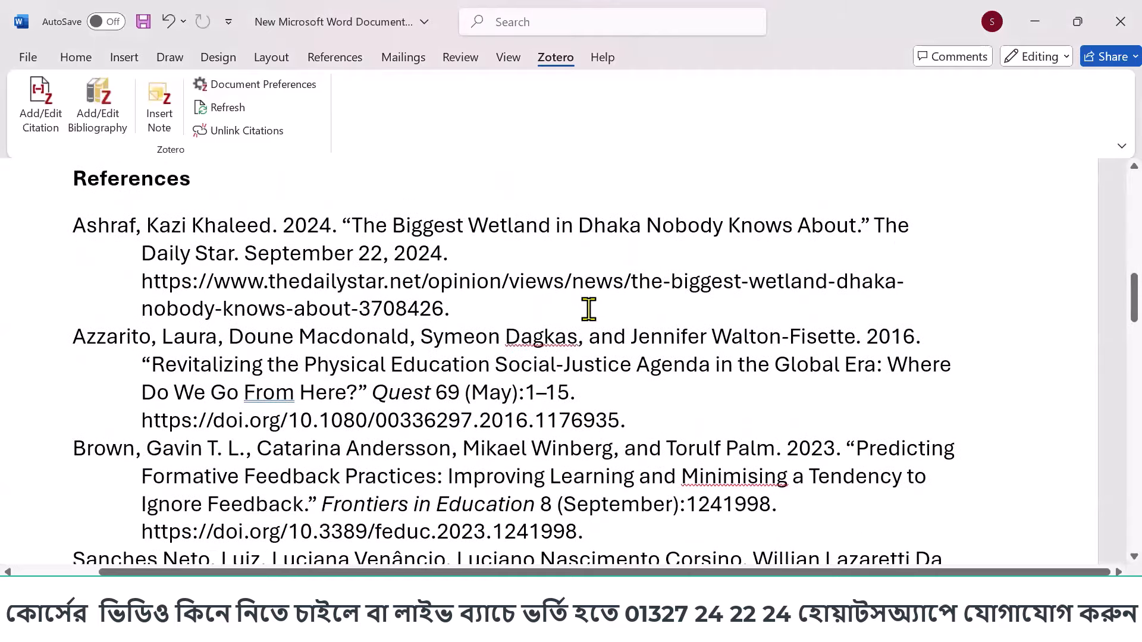
pyautogui.scroll(-10, 589, 309)
pyautogui.scroll(6, 590, 311)
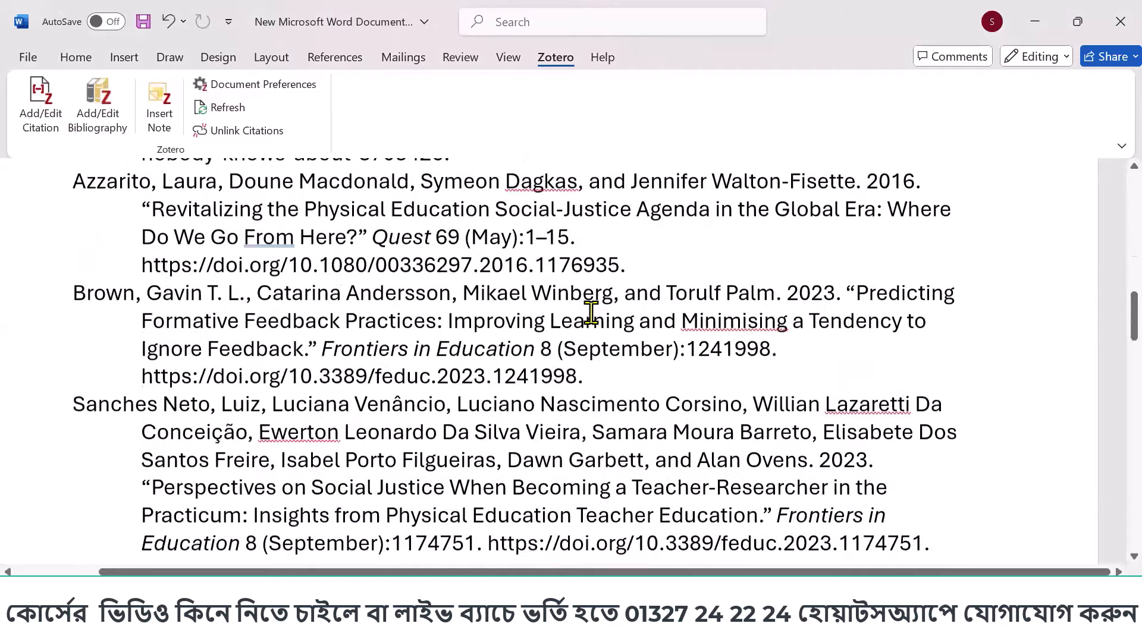
pyautogui.scroll(10, 591, 311)
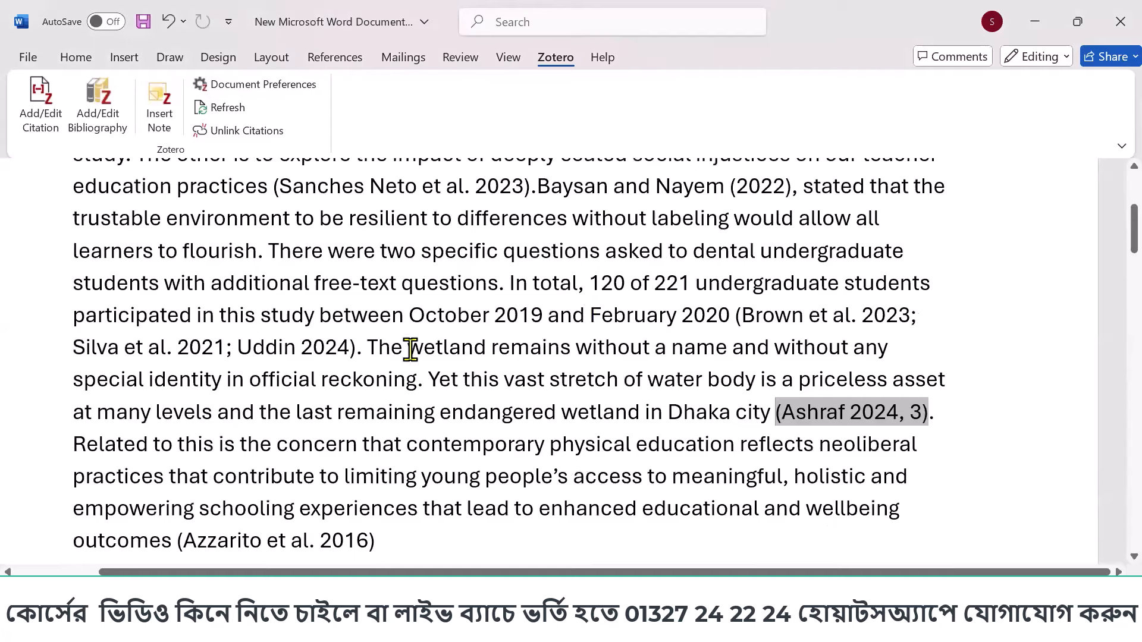
pyautogui.scroll(8, 327, 342)
pyautogui.click(247, 333)
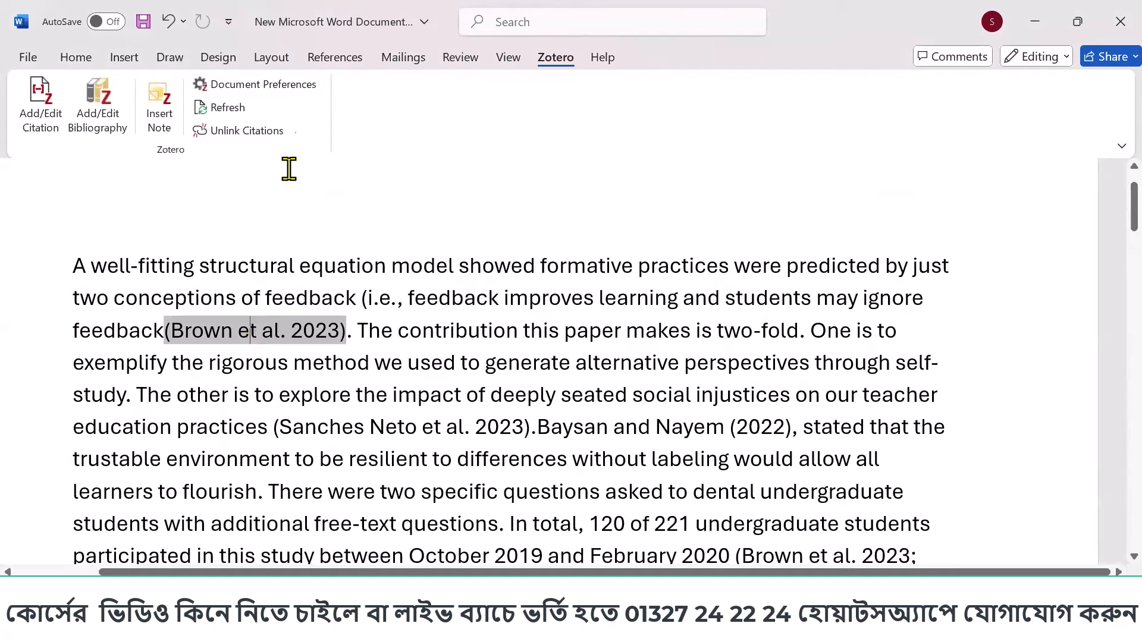
pyautogui.click(268, 93)
pyautogui.scroll(-3, 443, 153)
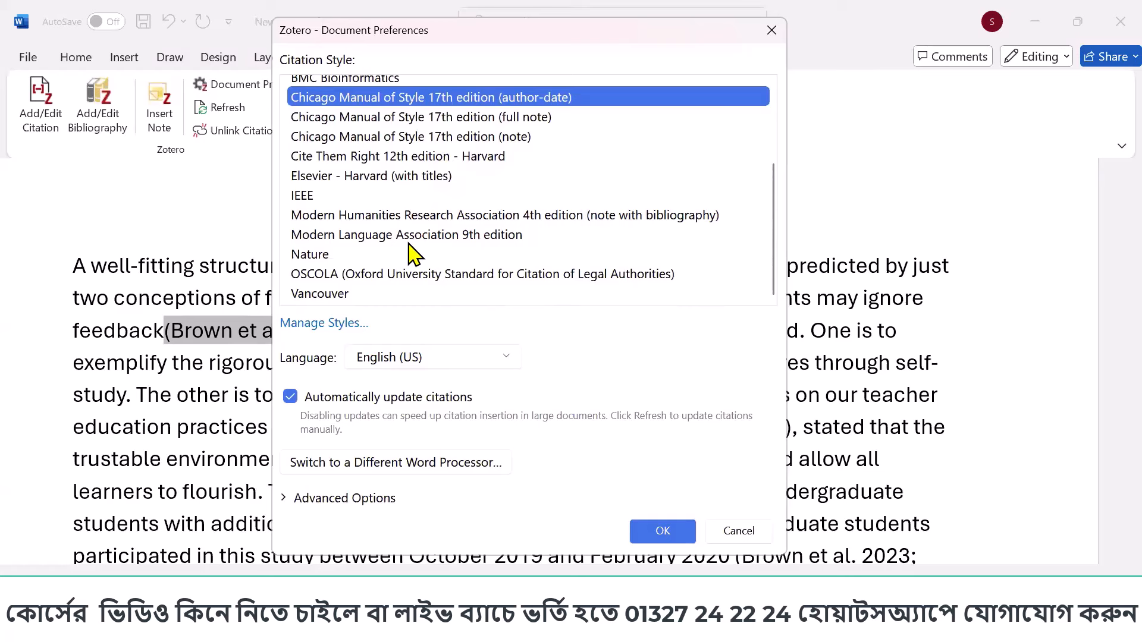
pyautogui.scroll(3, 411, 254)
pyautogui.scroll(-3, 410, 255)
pyautogui.scroll(-1, 415, 260)
pyautogui.press('Return')
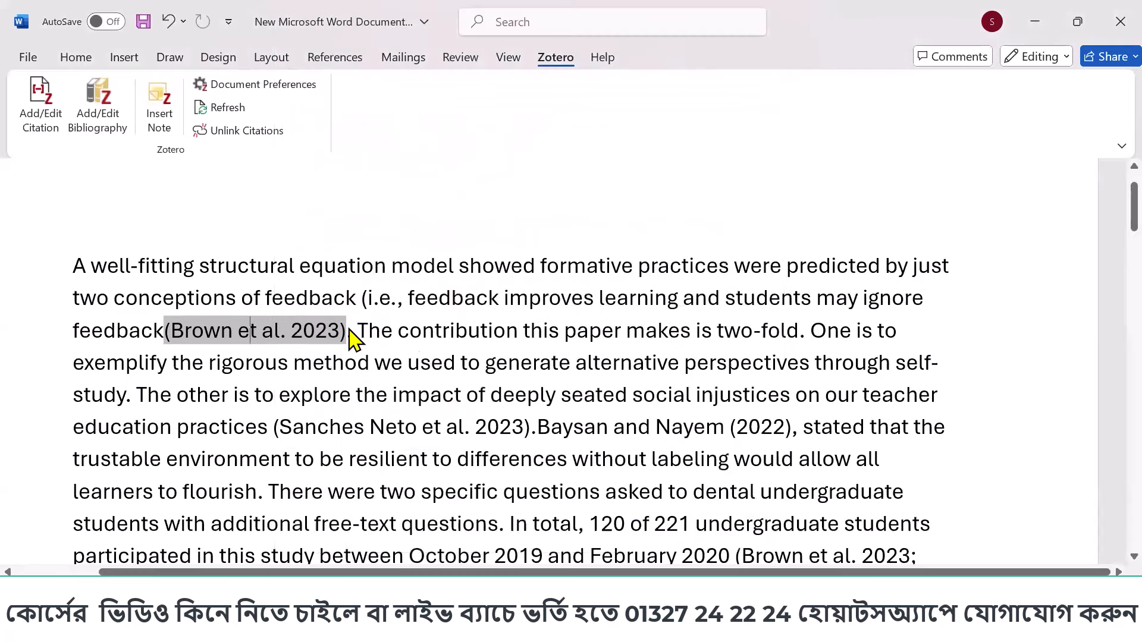
# - Open the online repository of additional citation styles from Zotero's Cite settings
pyautogui.moveTo(695, 629)
pyautogui.click(740, 536)
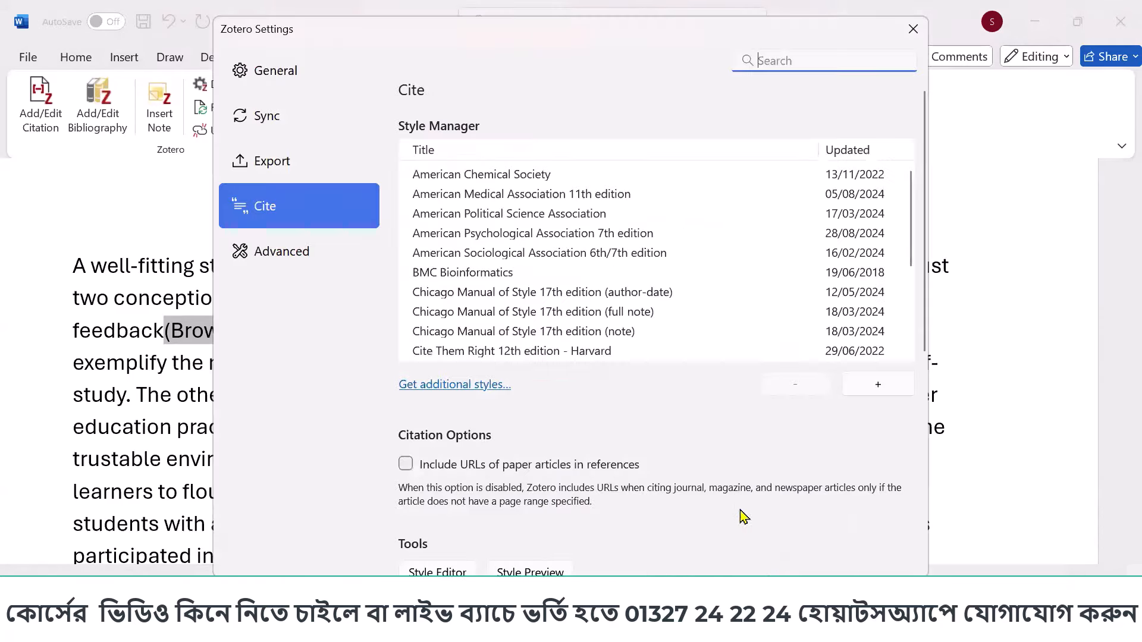
pyautogui.scroll(-10, 502, 255)
pyautogui.scroll(3, 486, 361)
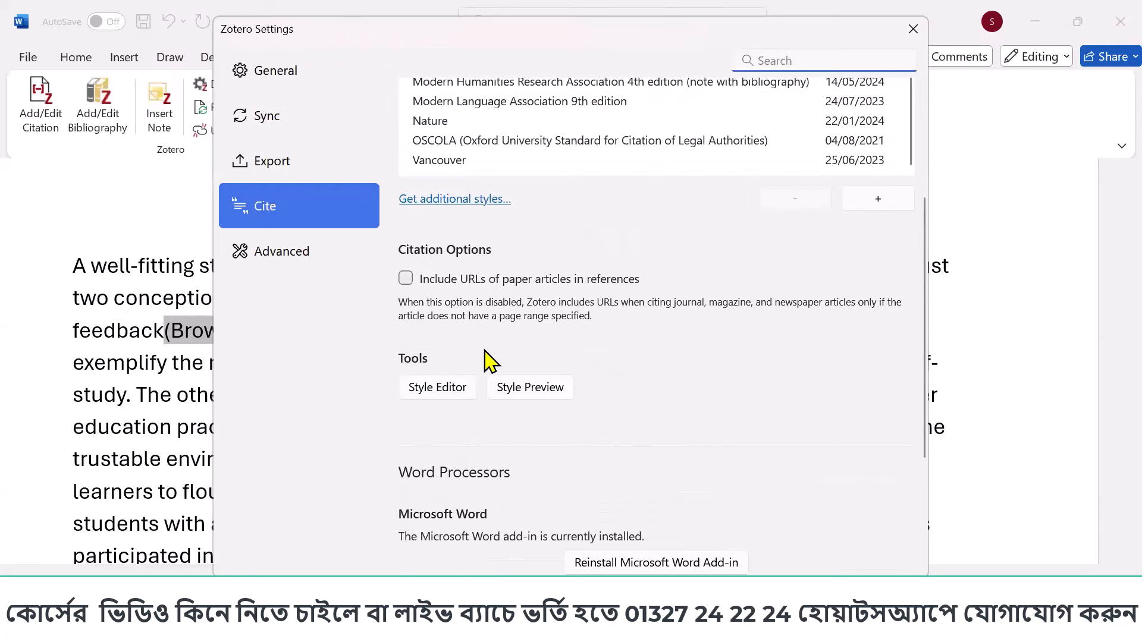
pyautogui.click(458, 199)
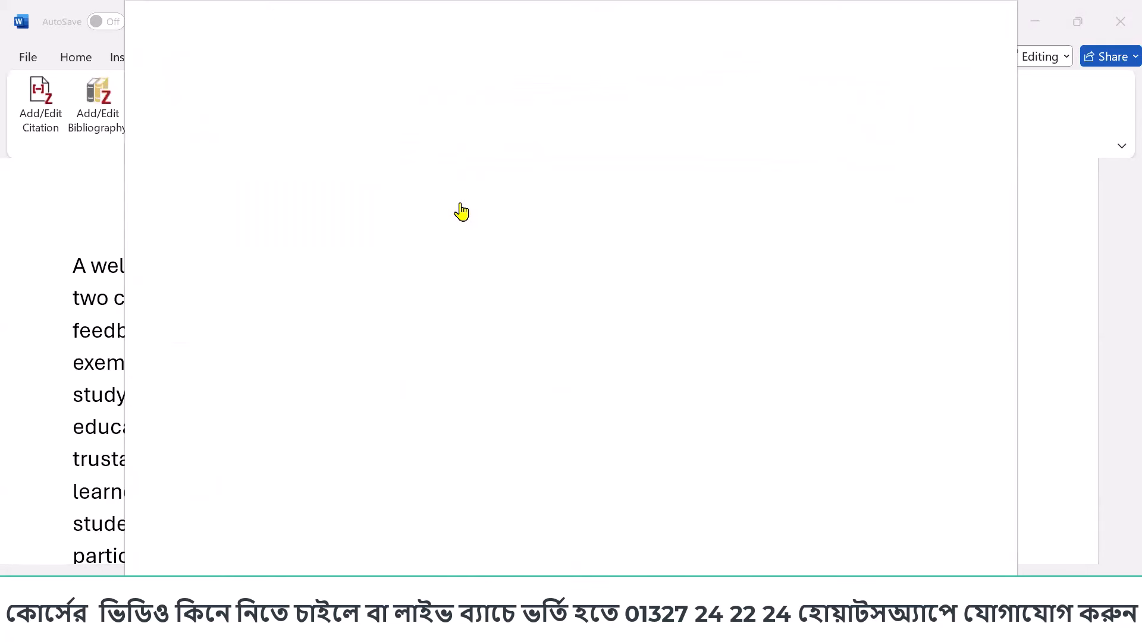
# - Search the style repository for 'havard', then clear the search and browse the full list
pyautogui.click(232, 100)
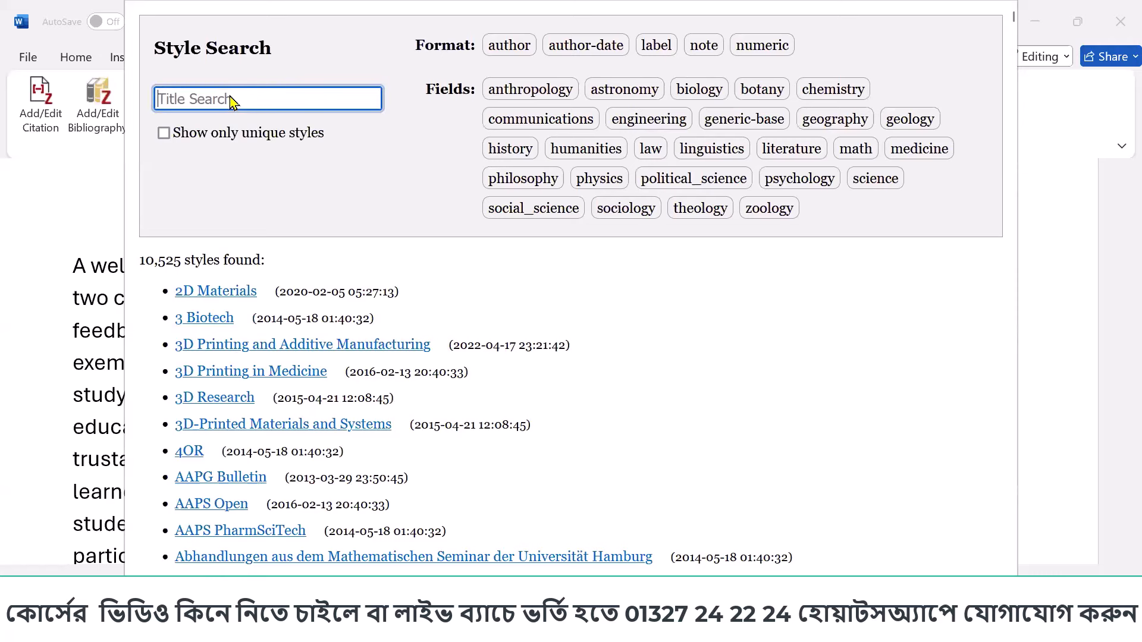
pyautogui.write('h')
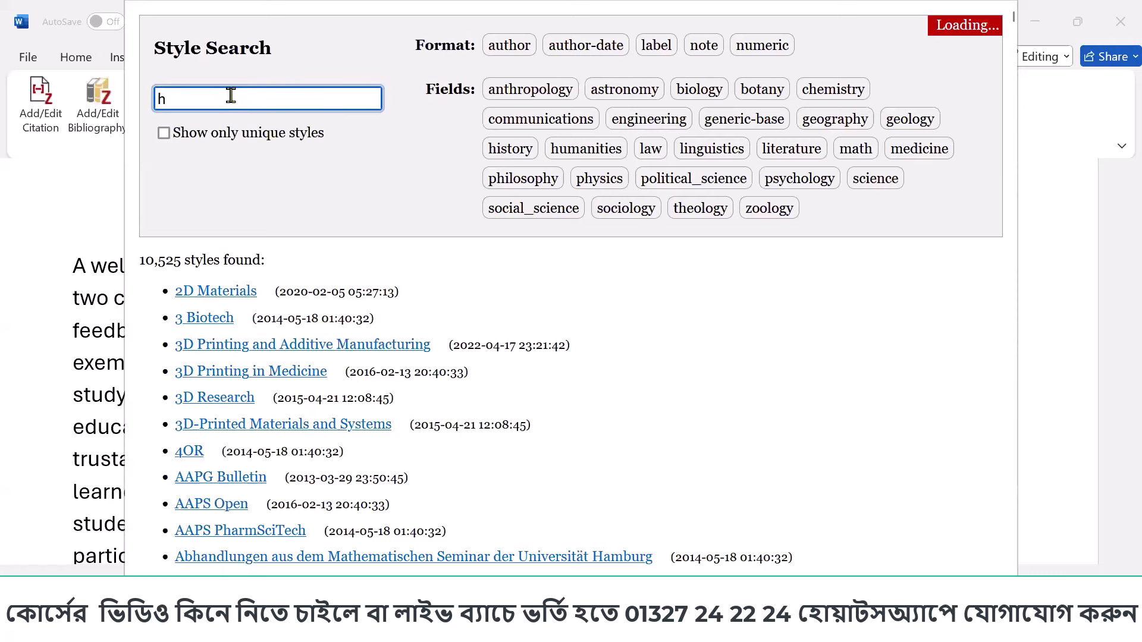
pyautogui.write('avard')
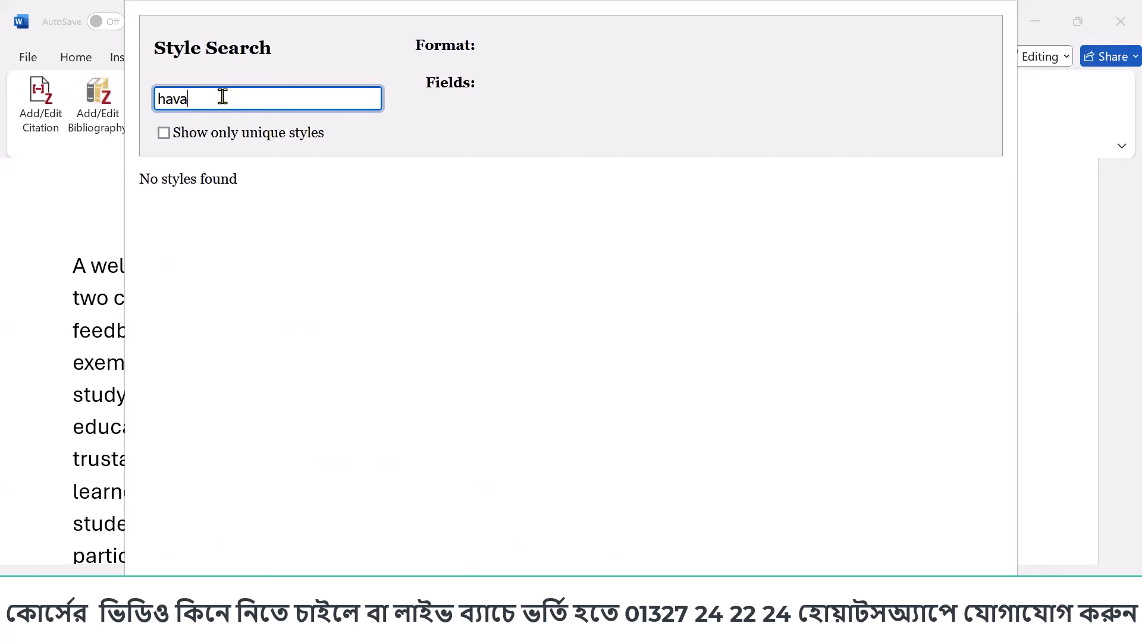
pyautogui.press('BackSpace')
pyautogui.moveTo(697, 630)
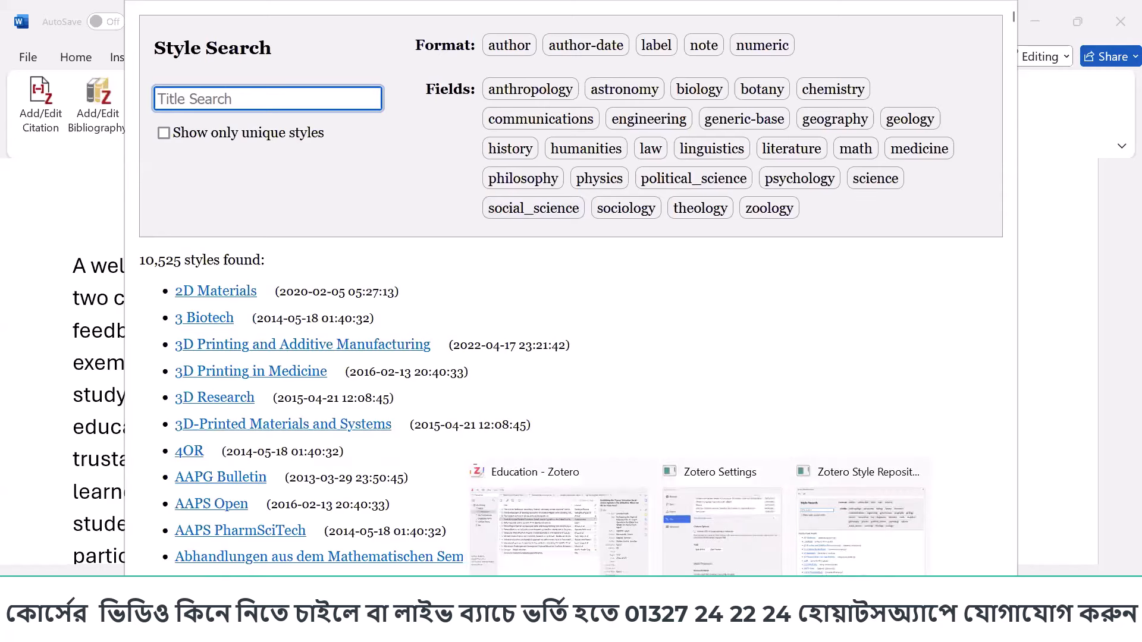
pyautogui.scroll(-15, 476, 337)
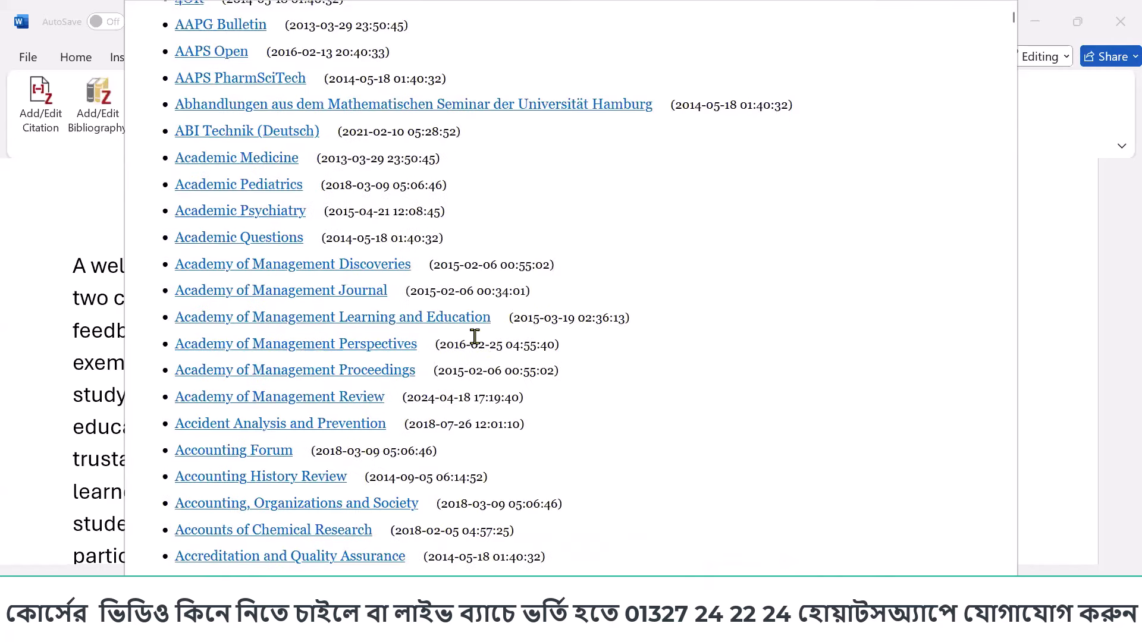
pyautogui.scroll(-5, 1107, 270)
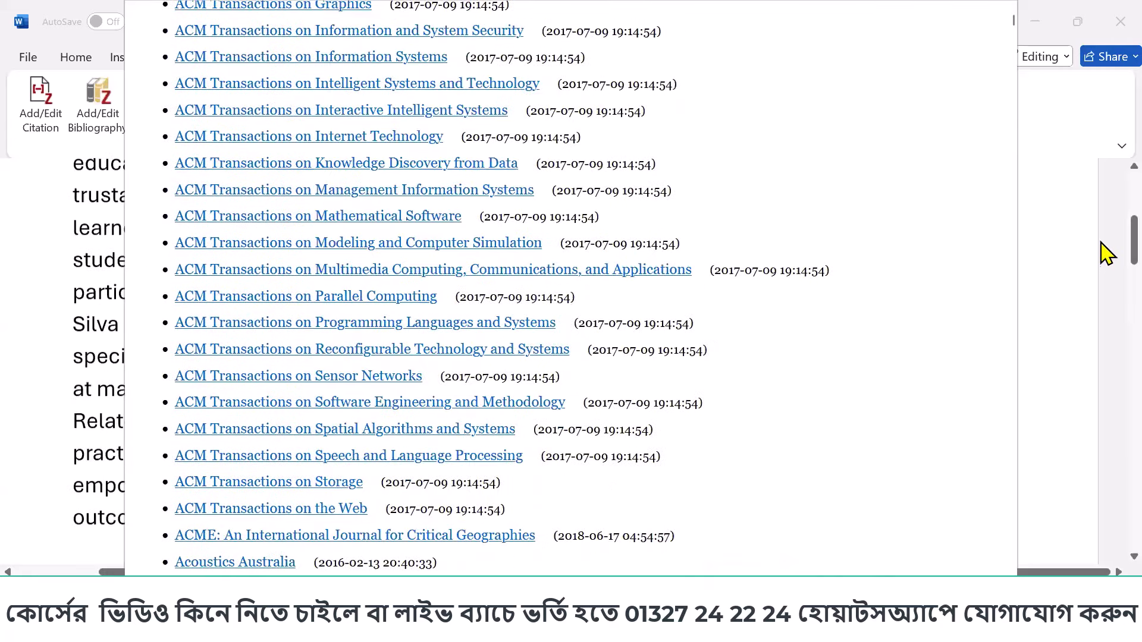
pyautogui.moveTo(1102, 243); pyautogui.dragTo(1101, 260)
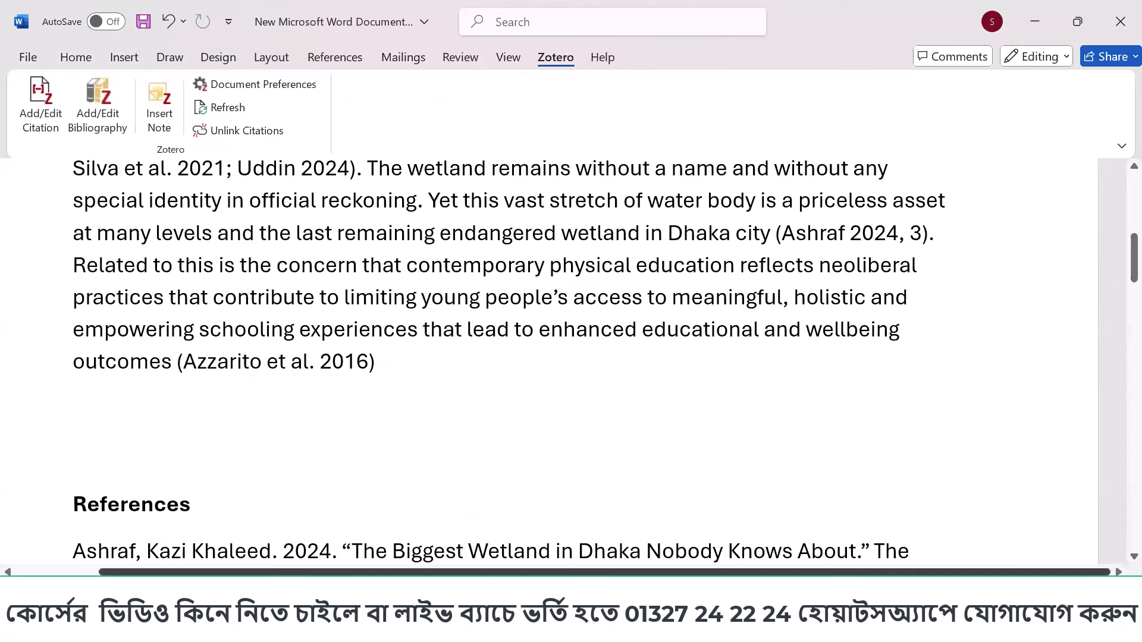
pyautogui.scroll(5, 390, 351)
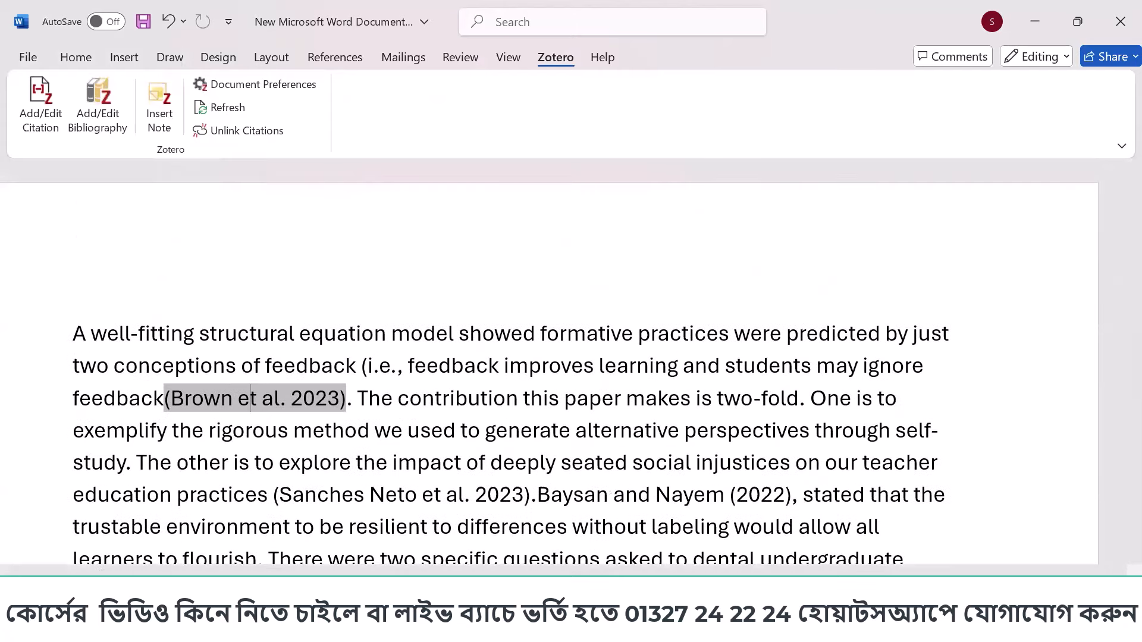
pyautogui.moveTo(698, 623)
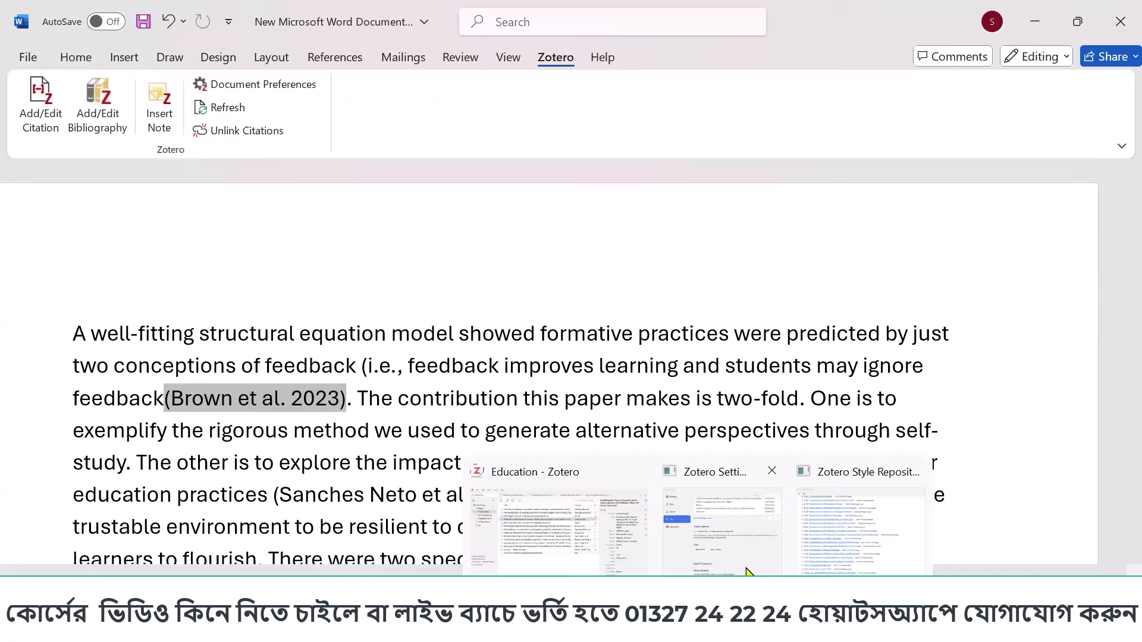
# - Search the repository for 'HARV', then replace the search term with 'ECONOMICS'
pyautogui.click(885, 541)
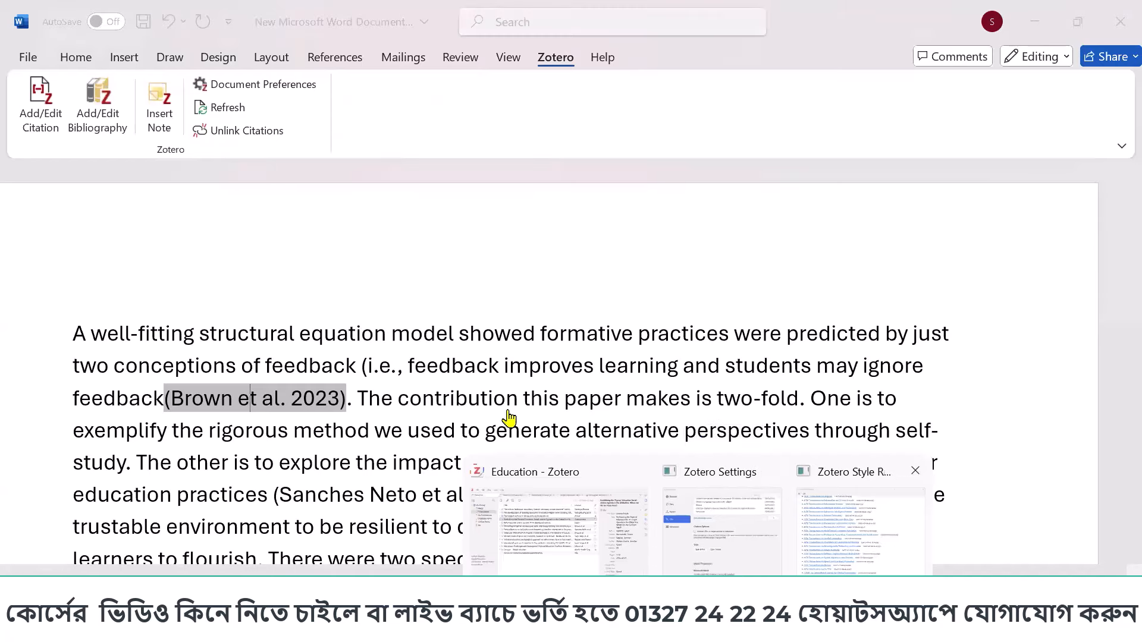
pyautogui.scroll(20, 508, 422)
pyautogui.click(281, 96)
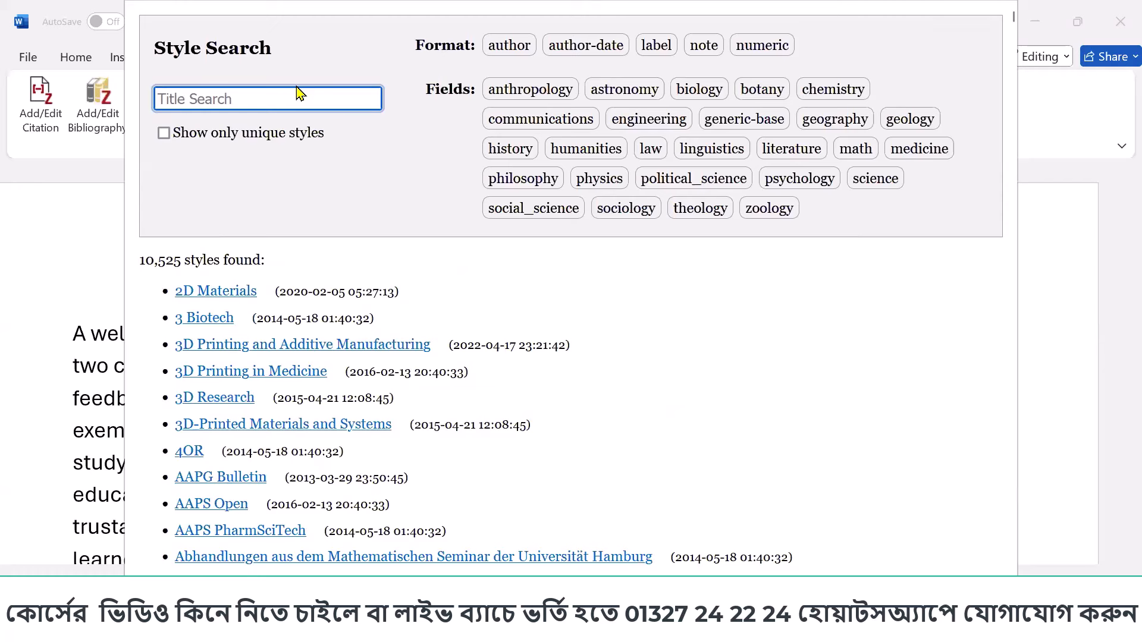
pyautogui.write('HA')
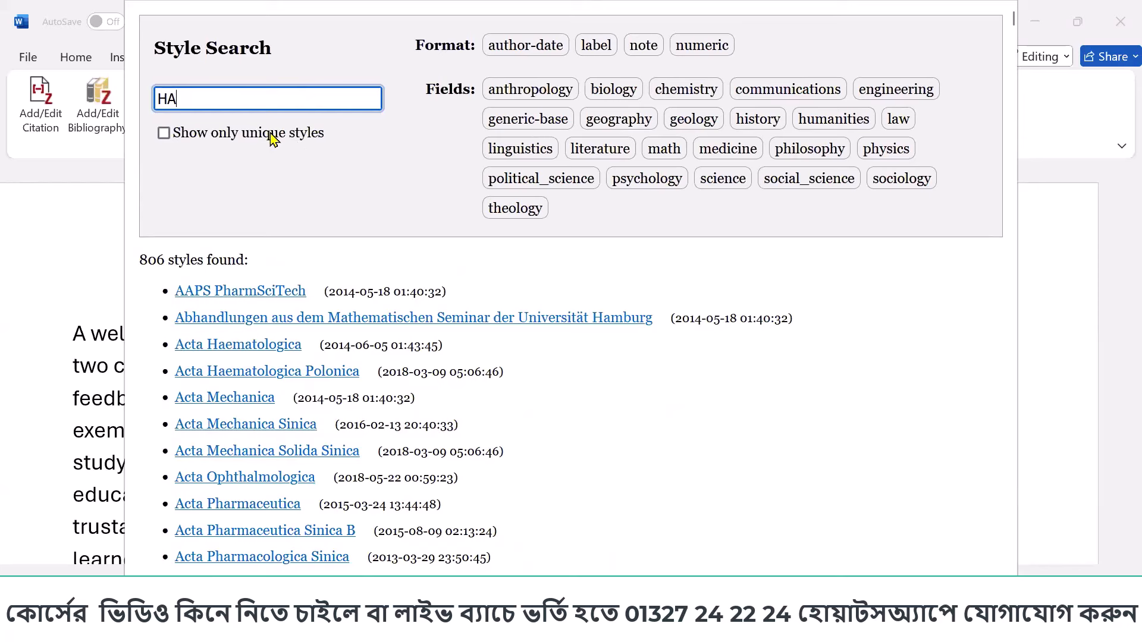
pyautogui.write('RV')
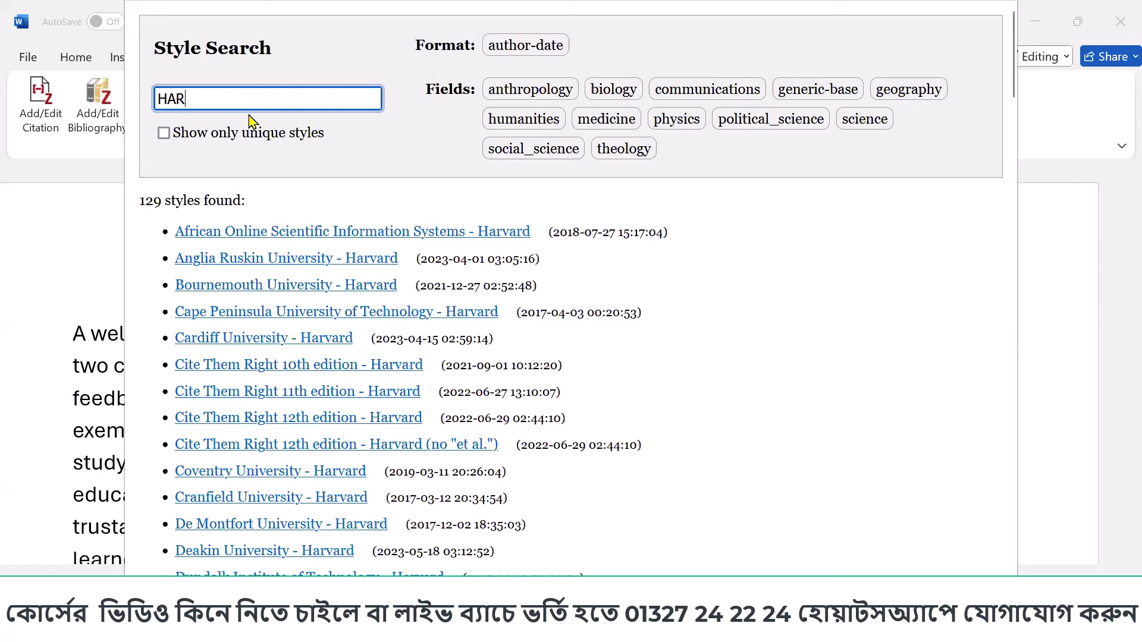
pyautogui.press('BackSpace')
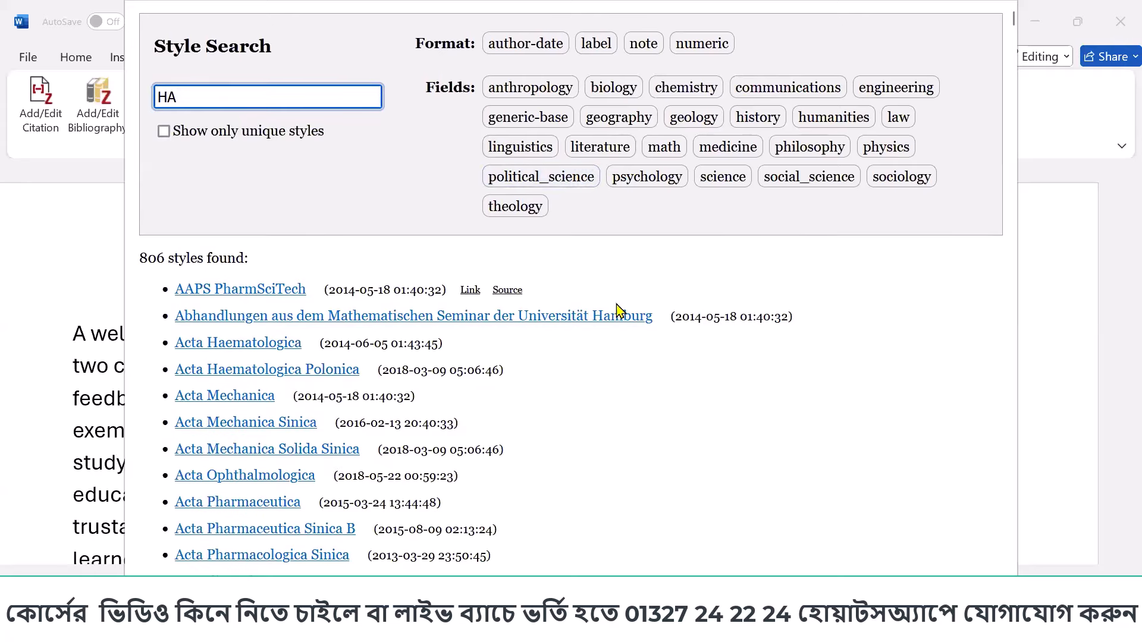
pyautogui.scroll(-5, 618, 311)
pyautogui.scroll(5, 687, 309)
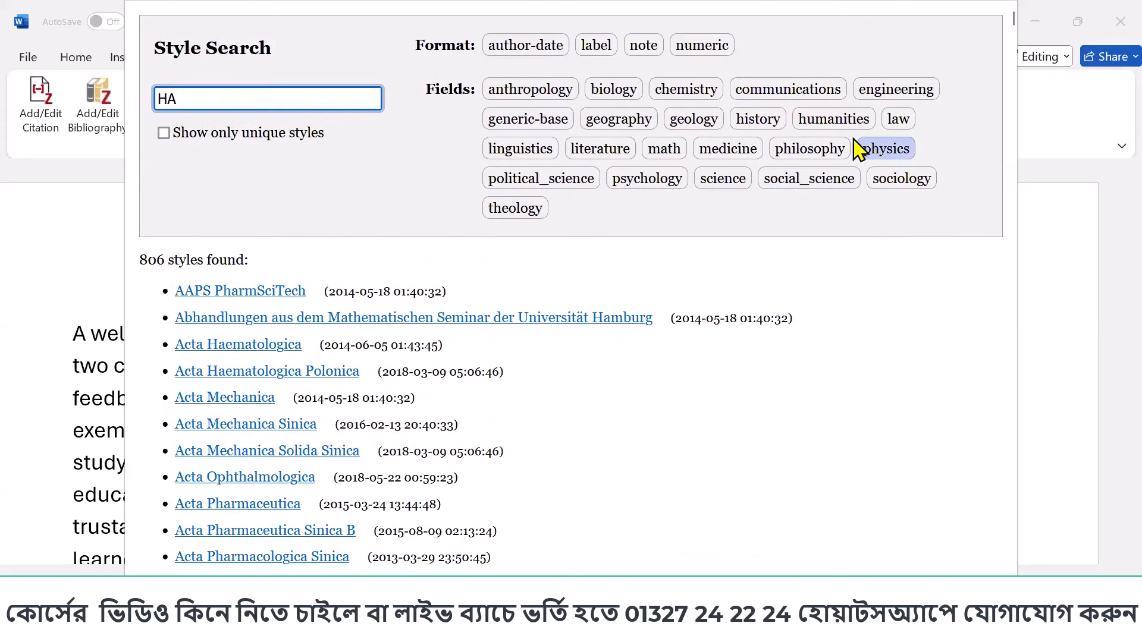
pyautogui.moveTo(225, 101); pyautogui.dragTo(133, 103)
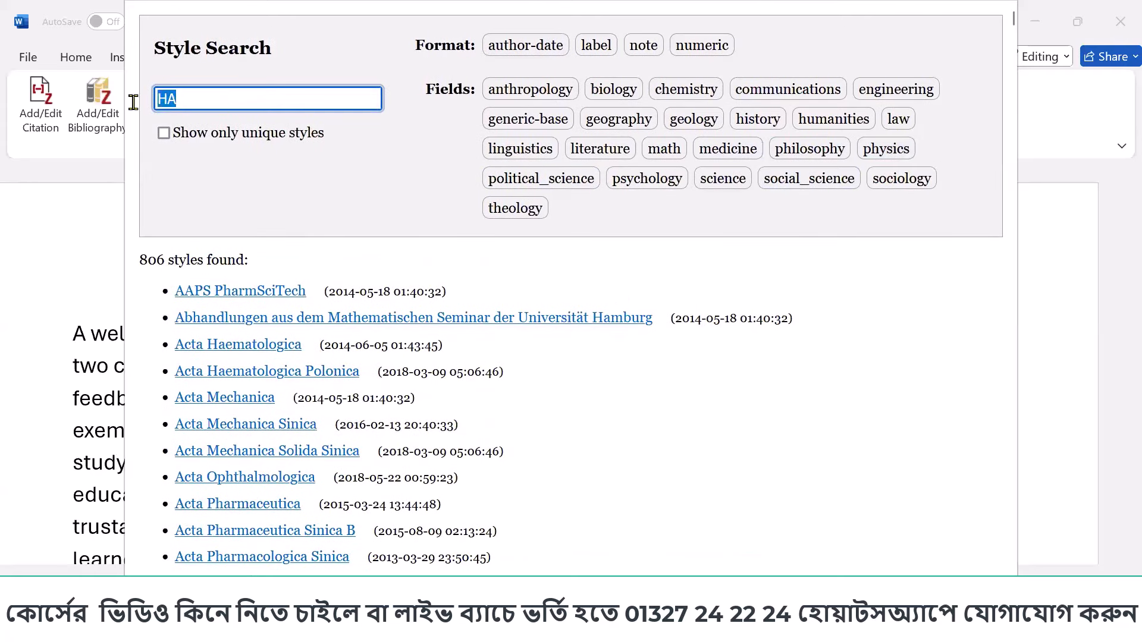
pyautogui.write('ECON')
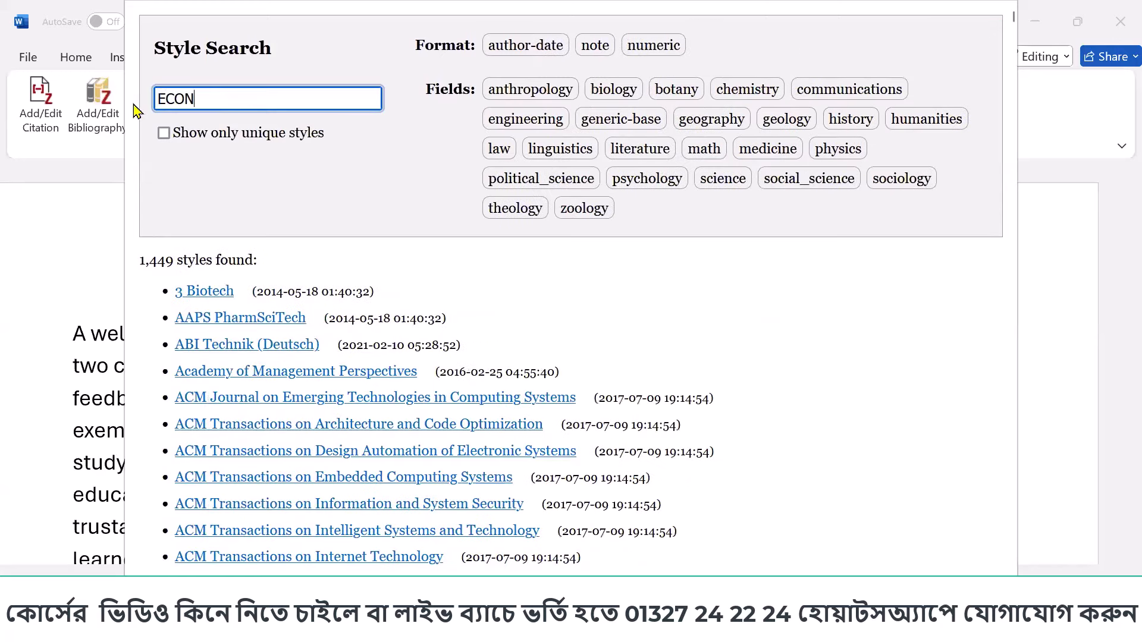
pyautogui.write('OMICS')
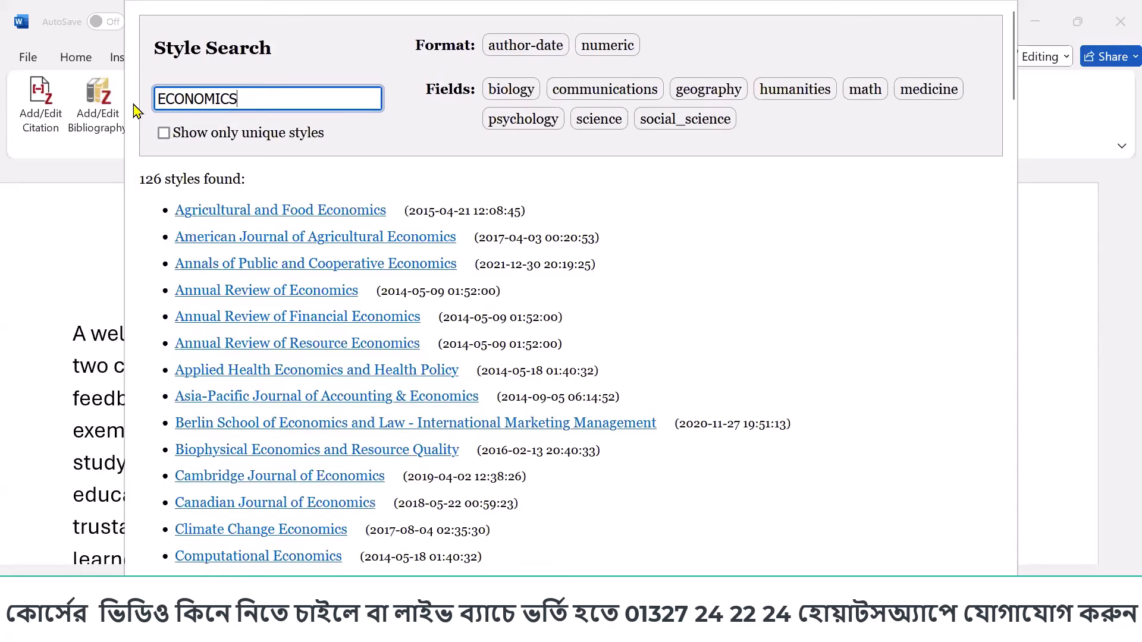
# - Browse the 126 ECONOMICS style results, then return to the Word document
pyautogui.scroll(-8, 395, 288)
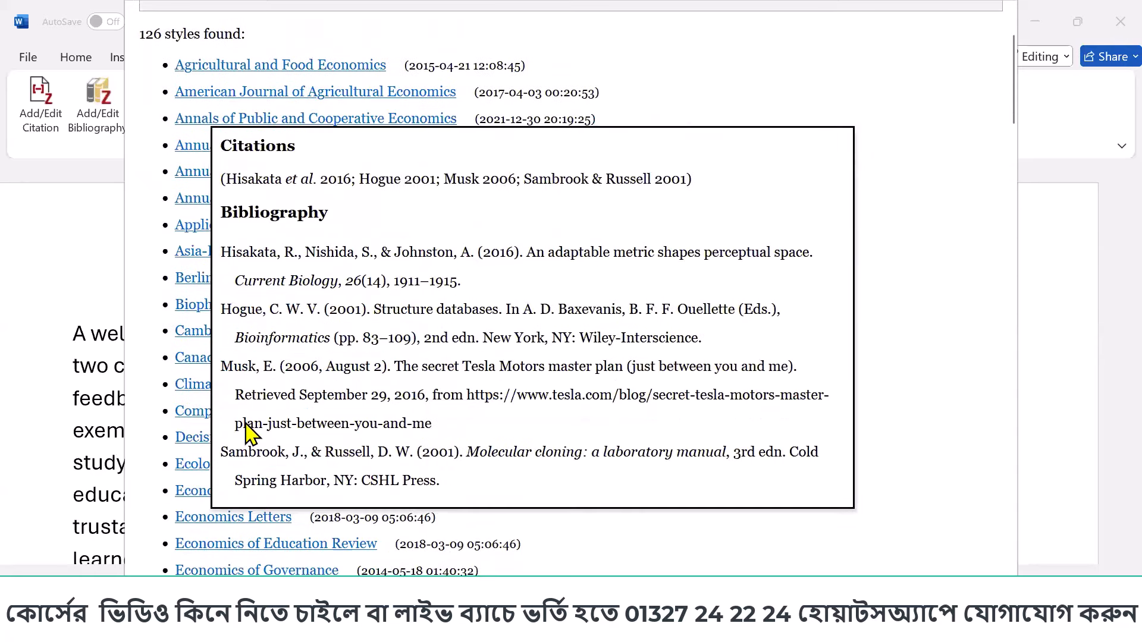
pyautogui.scroll(-15, 479, 469)
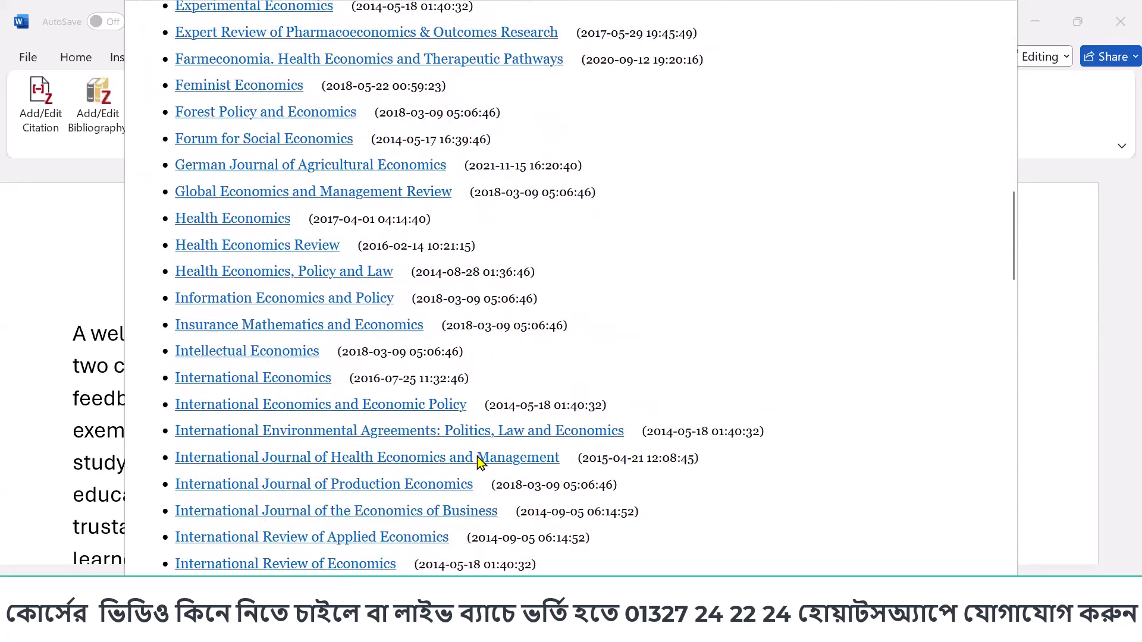
pyautogui.scroll(-8, 479, 464)
pyautogui.scroll(20, 479, 458)
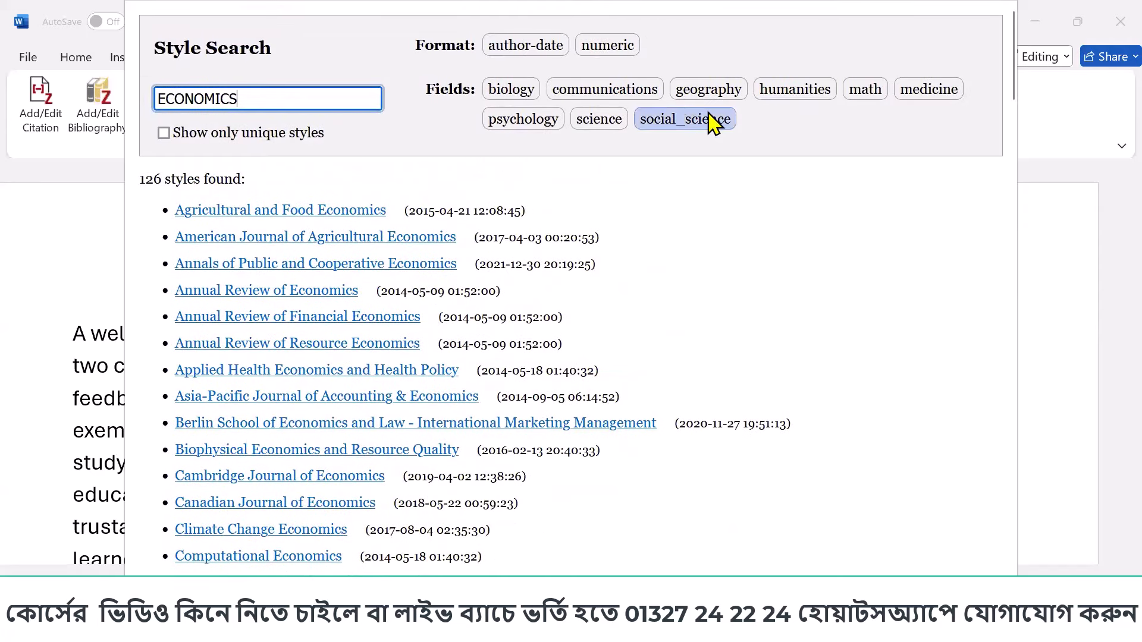
pyautogui.click(876, 107)
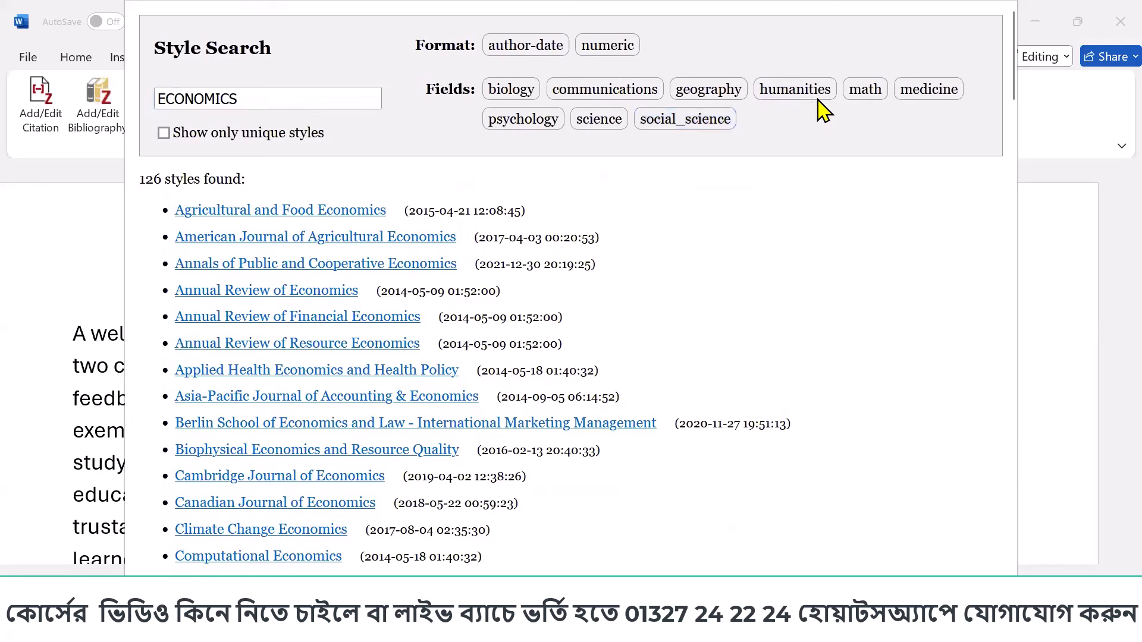
pyautogui.moveTo(540, 624)
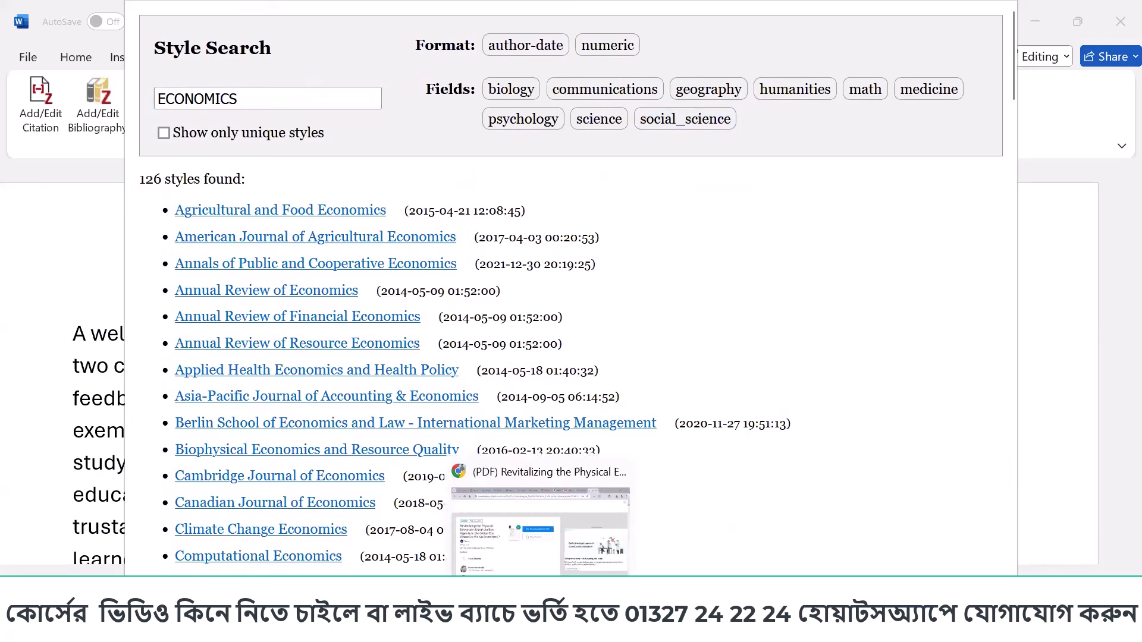
pyautogui.moveTo(579, 625)
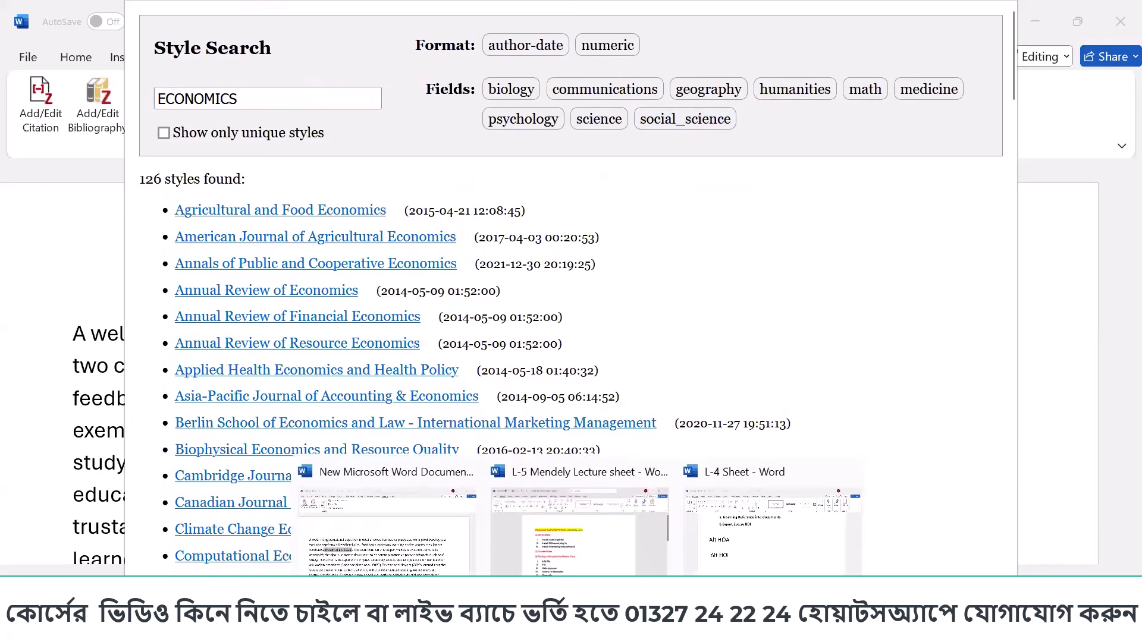
pyautogui.click(429, 561)
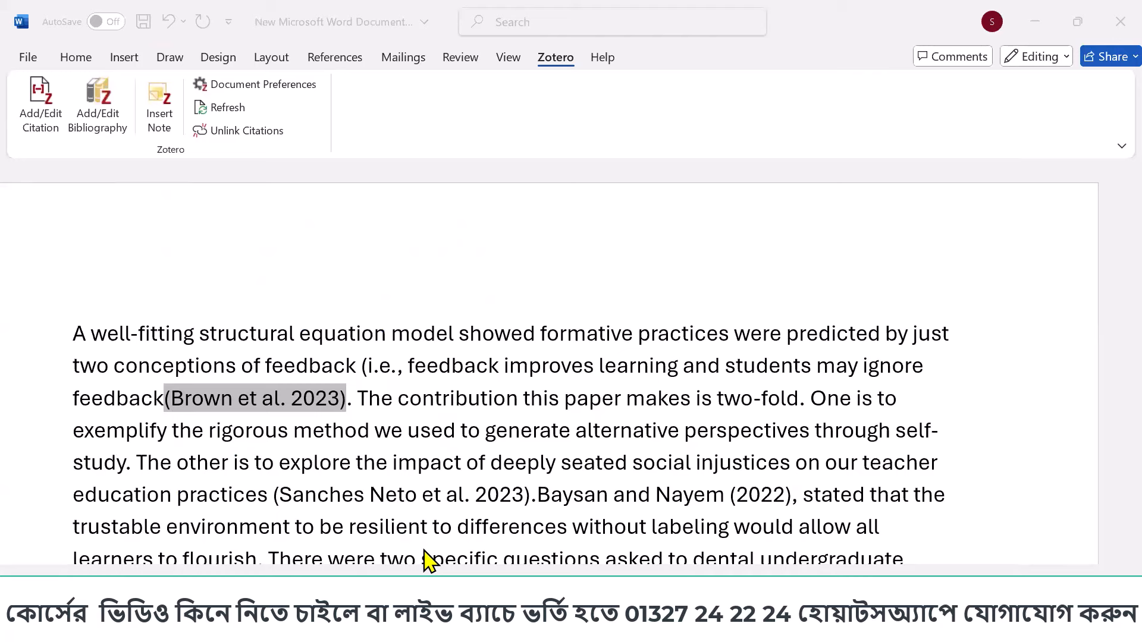
# - Switch the document's citation style to Elsevier - Harvard (with titles) in Document Preferences
pyautogui.click(277, 87)
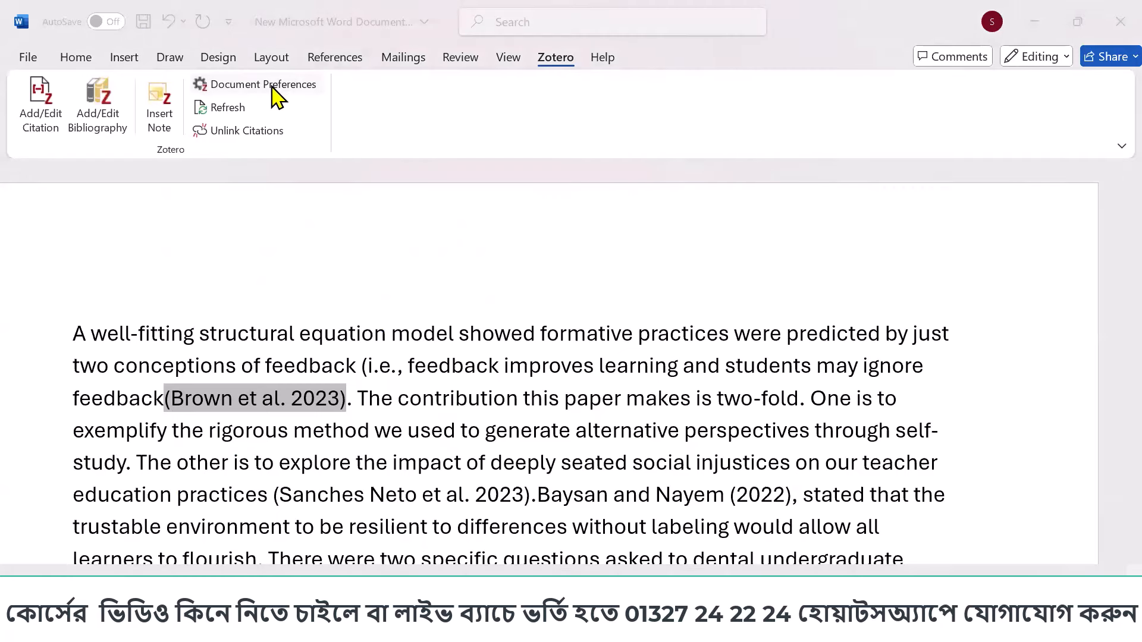
pyautogui.scroll(1, 443, 173)
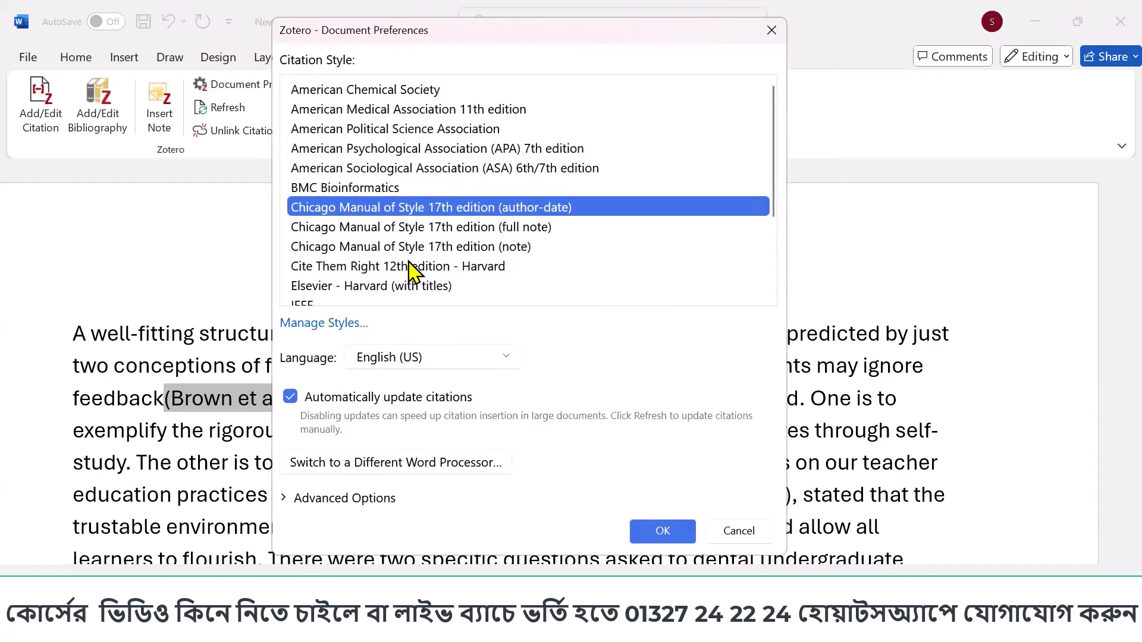
pyautogui.scroll(-2, 405, 273)
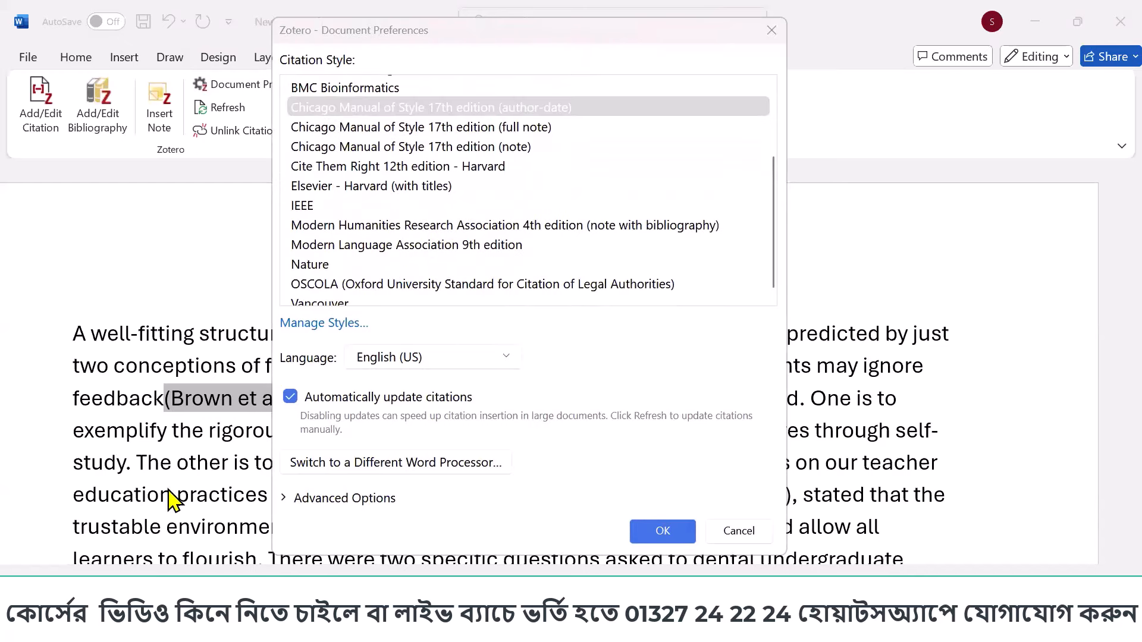
pyautogui.scroll(-2, 170, 500)
pyautogui.click(197, 360)
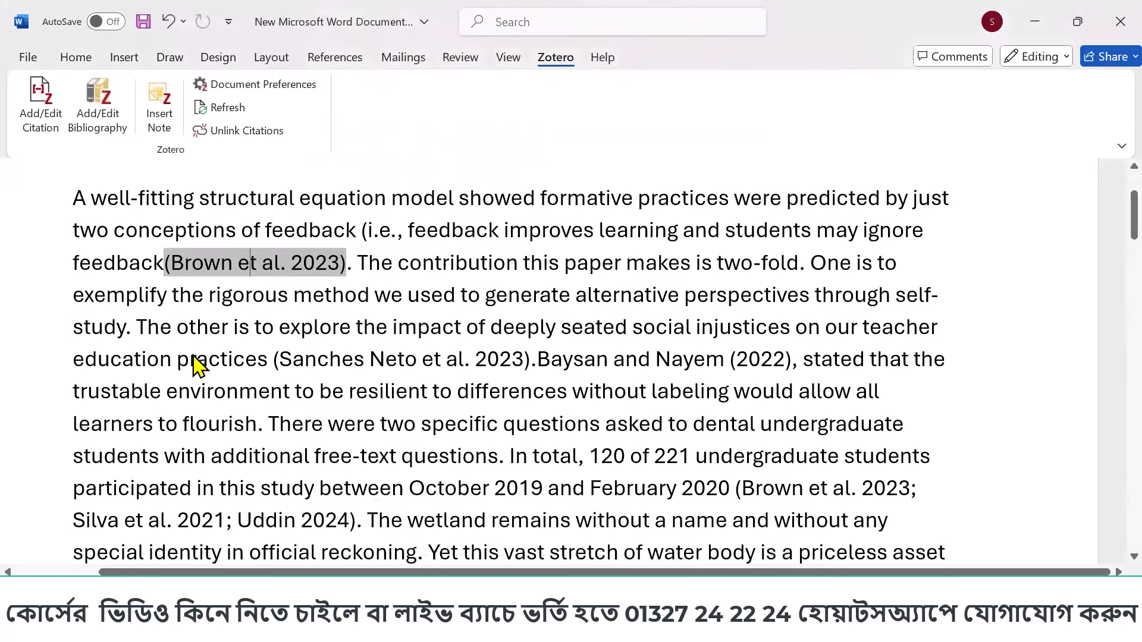
pyautogui.click(256, 85)
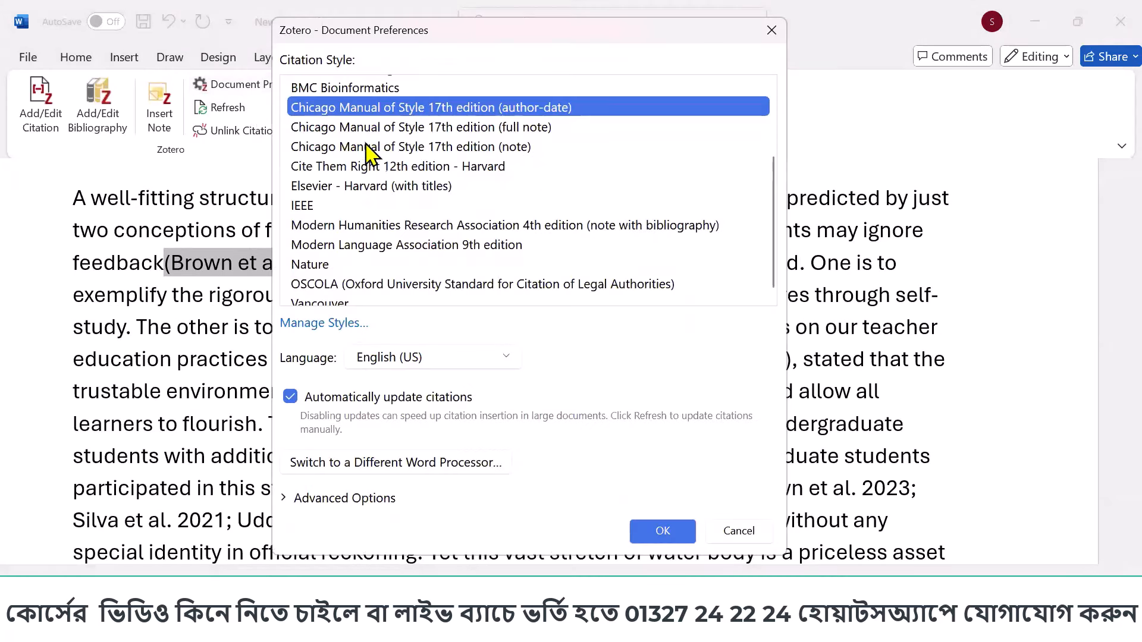
pyautogui.scroll(-1, 383, 164)
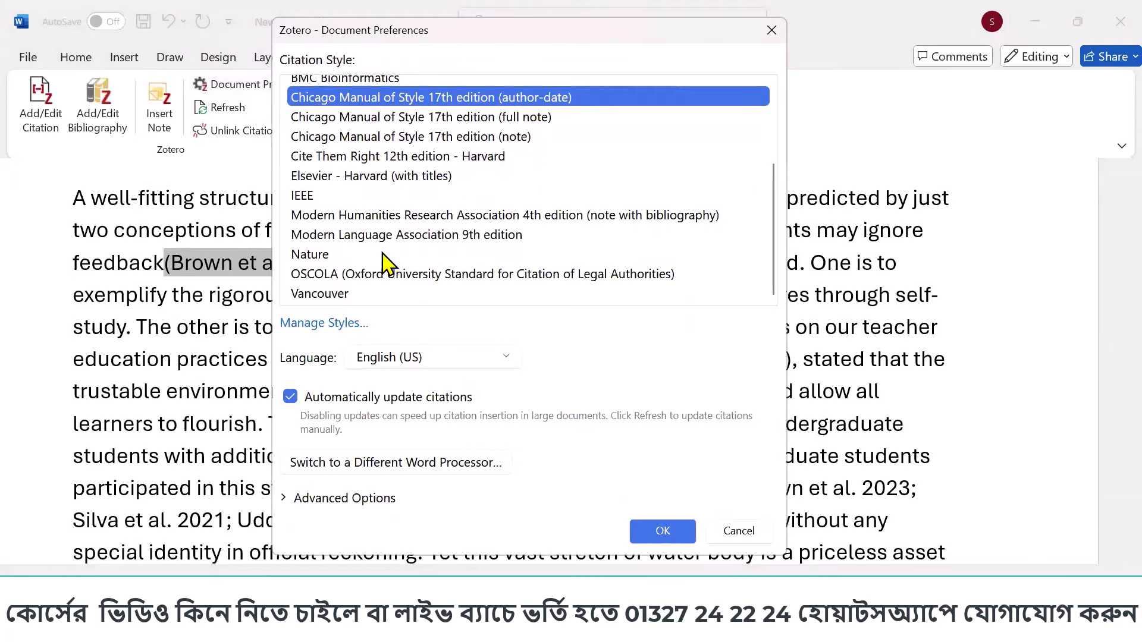
pyautogui.click(398, 177)
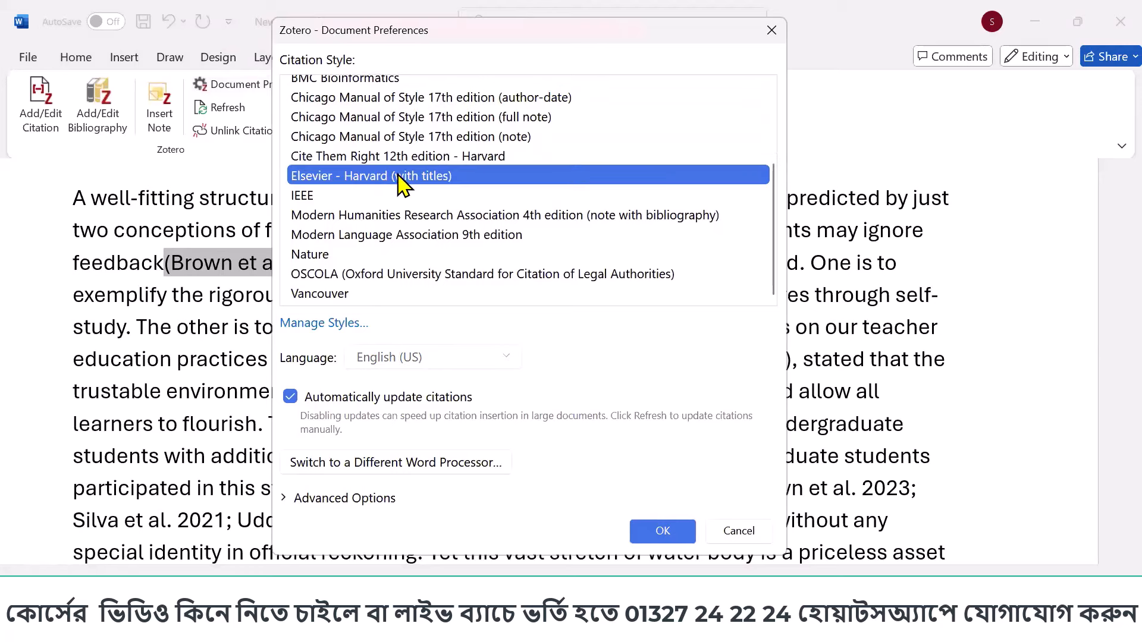
pyautogui.click(663, 531)
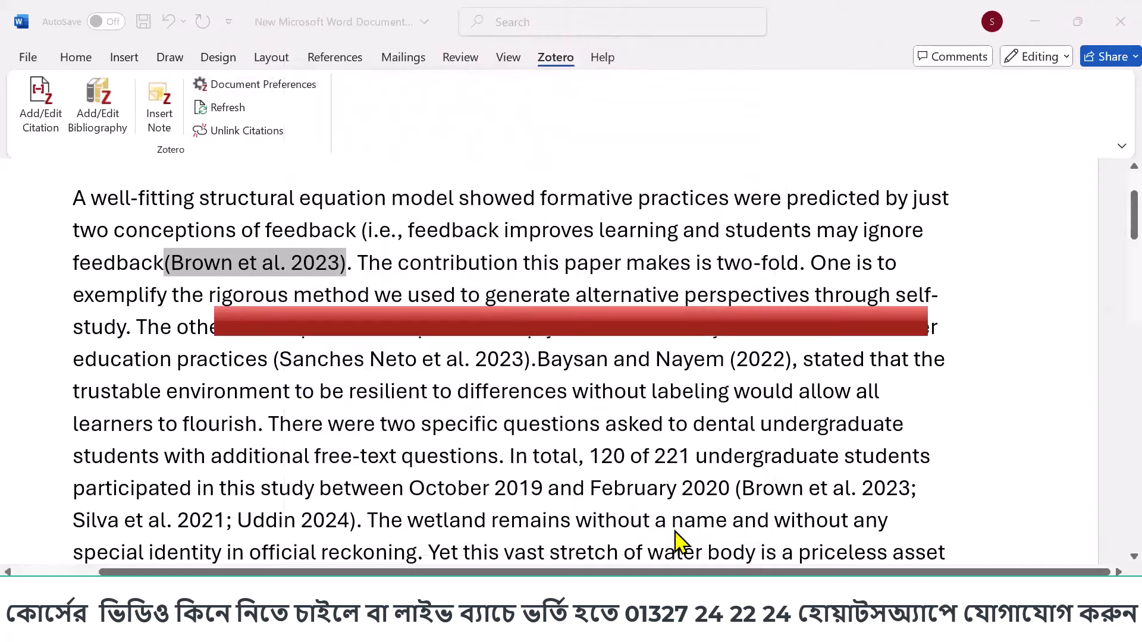
# - Review the Harvard citations like (Brown et al., 2023) and the alphabetical References list
pyautogui.scroll(-15, 528, 400)
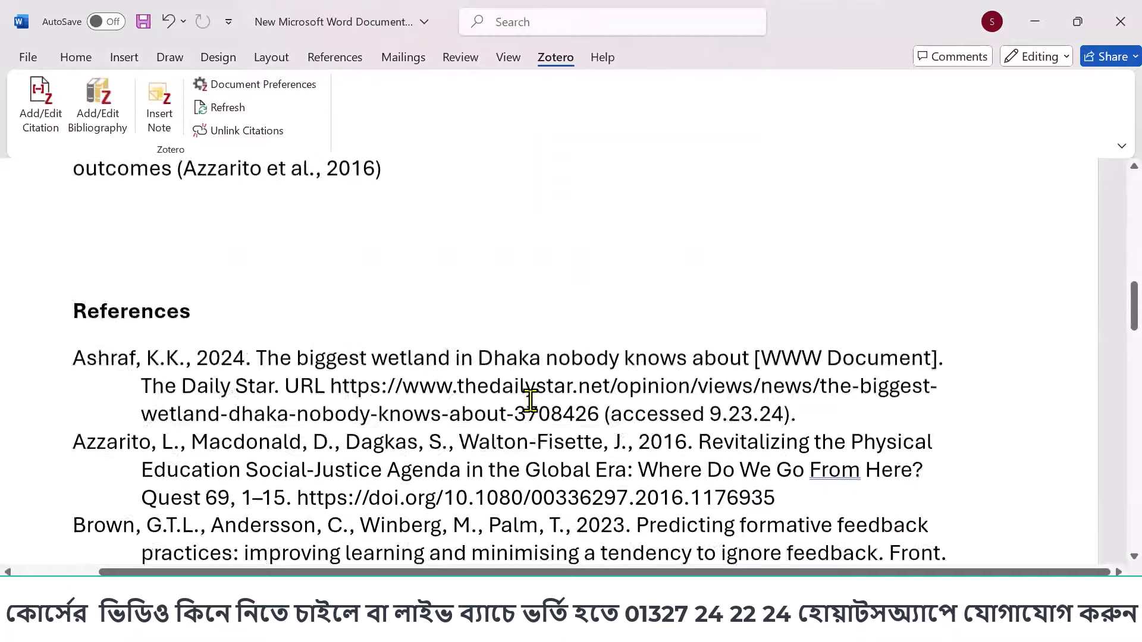
pyautogui.scroll(2, 530, 401)
pyautogui.scroll(-3, 530, 401)
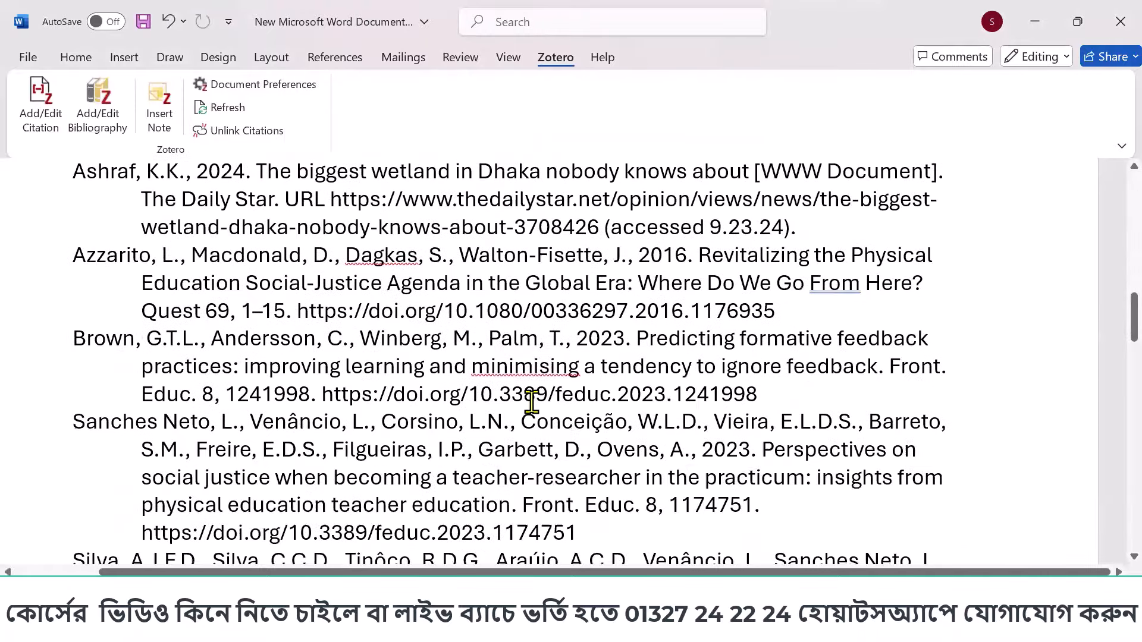
pyautogui.scroll(-10, 531, 403)
pyautogui.scroll(6, 533, 403)
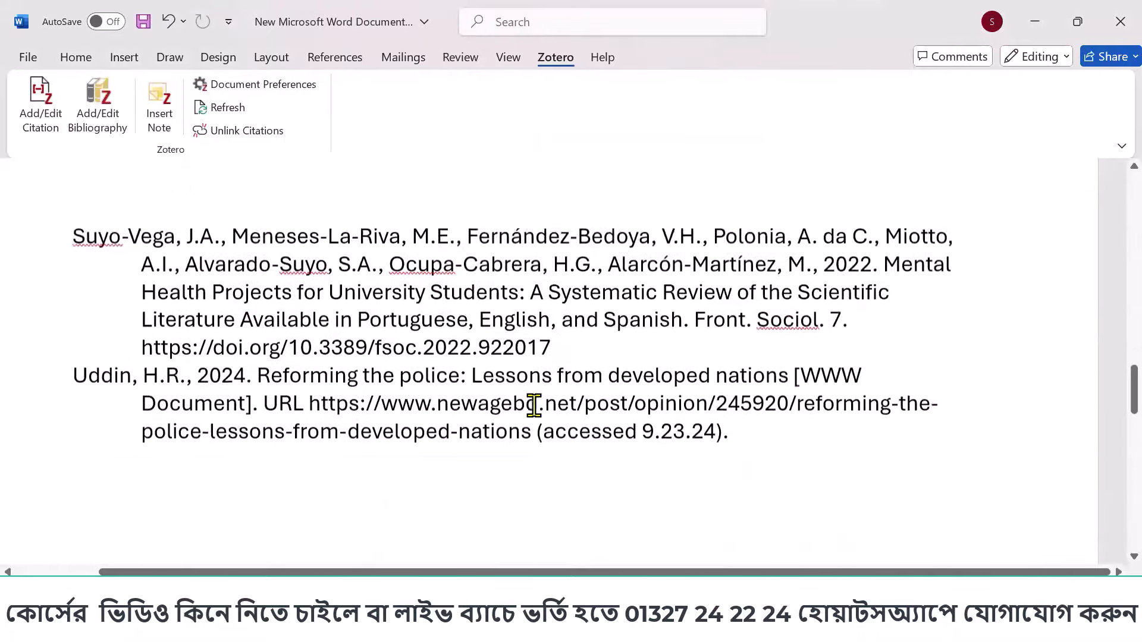
pyautogui.scroll(15, 534, 406)
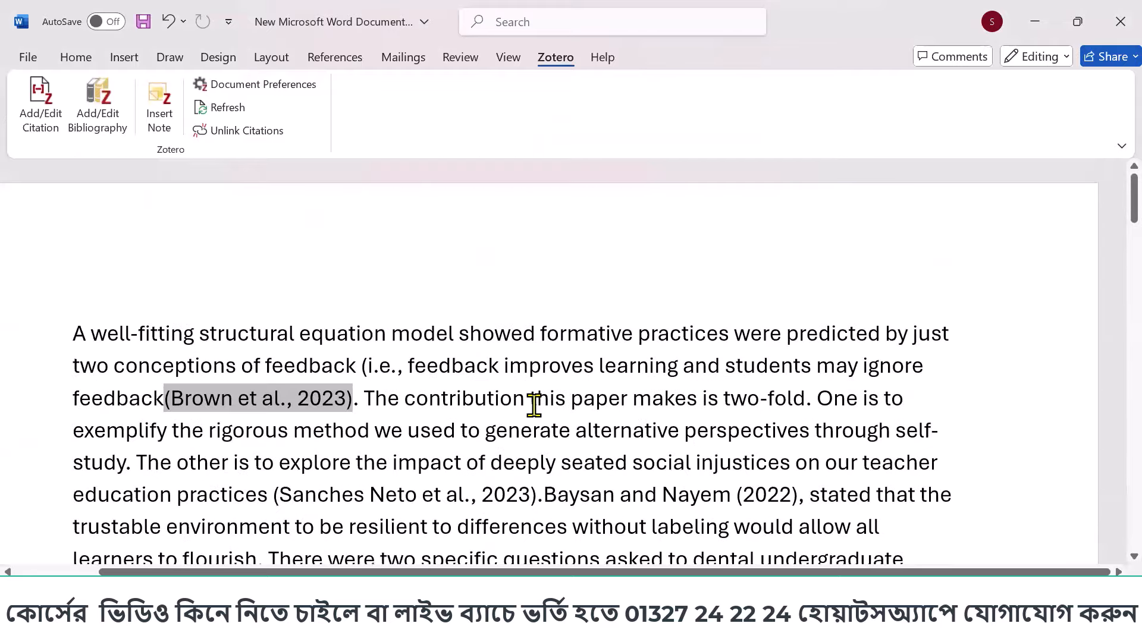
pyautogui.scroll(-2, 534, 406)
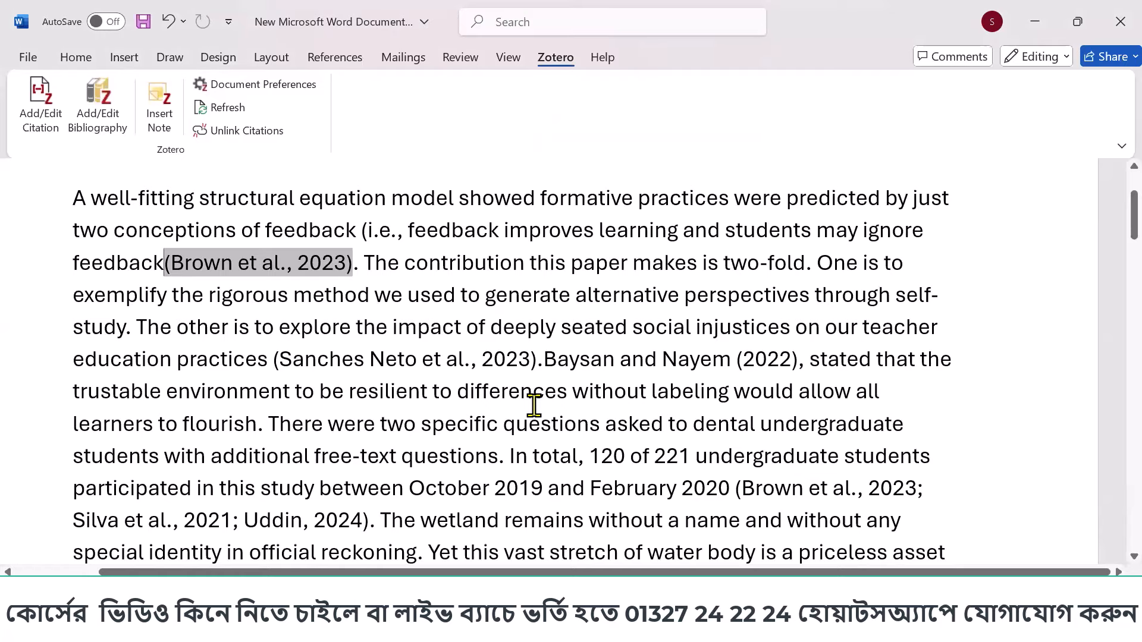
pyautogui.scroll(-5, 533, 406)
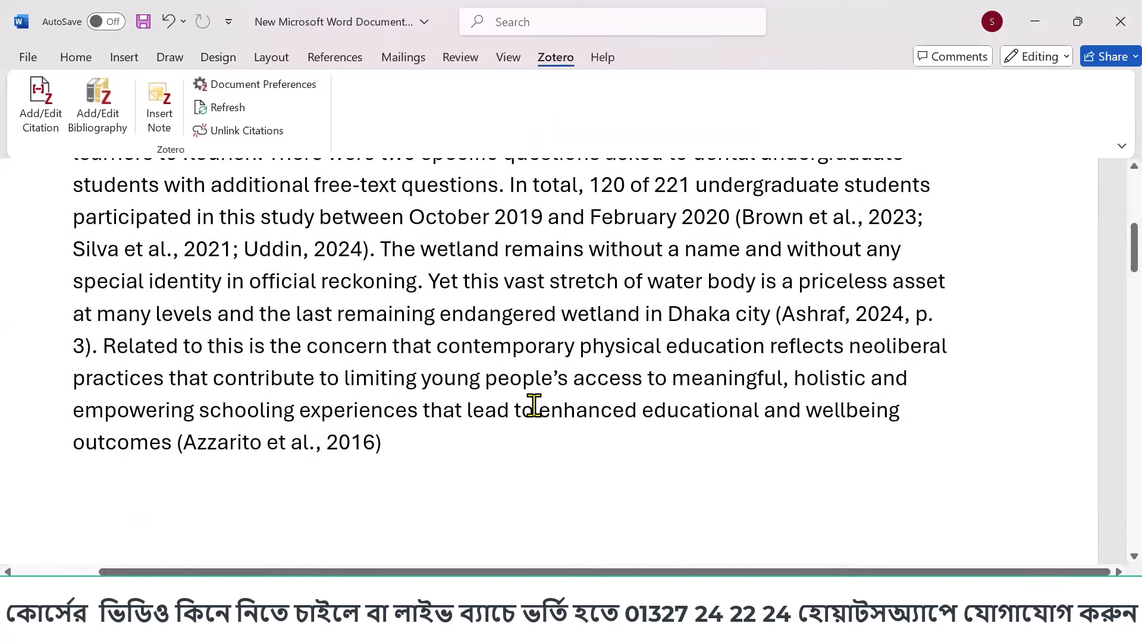
pyautogui.scroll(5, 534, 405)
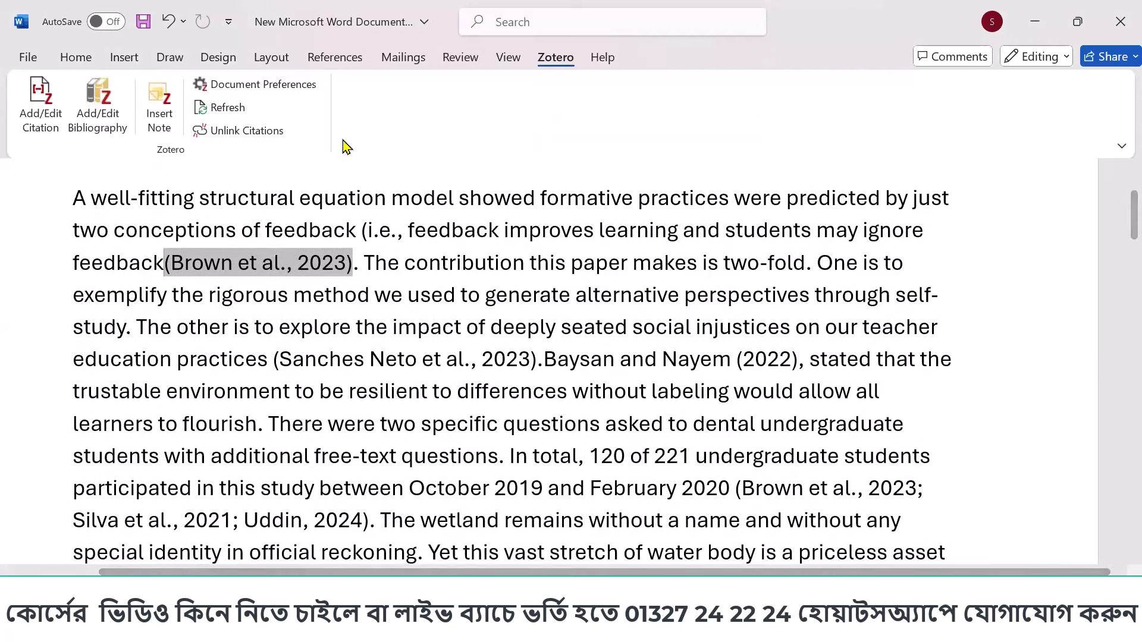
# - Apply American Medical Association 11th edition style, turning citations into superscript numbers like 1,4,5
pyautogui.click(260, 86)
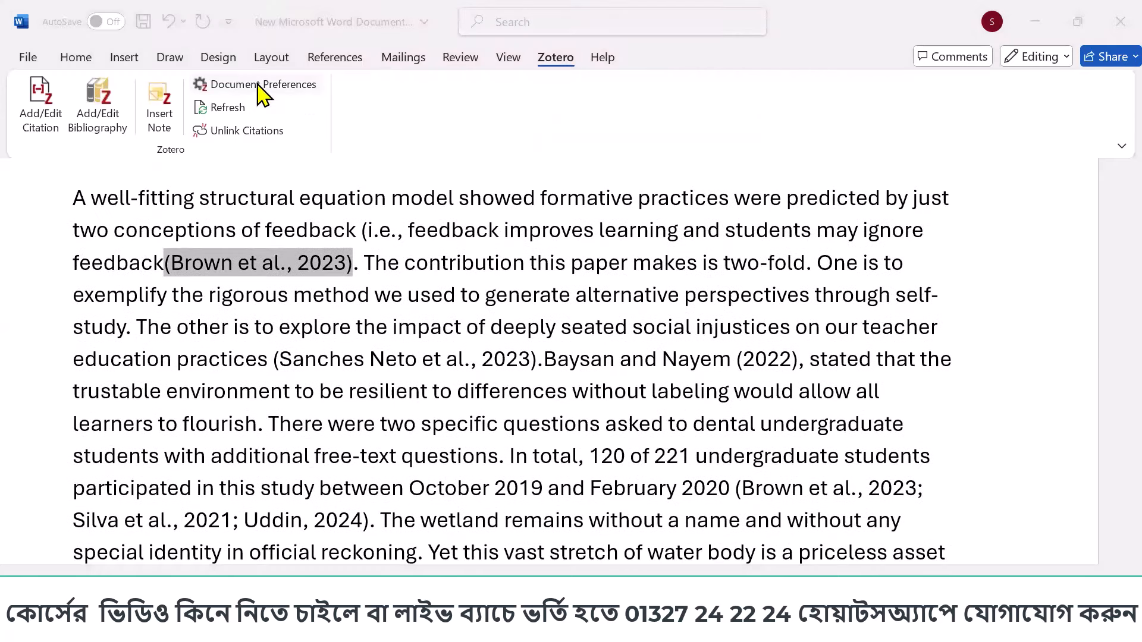
pyautogui.scroll(-1, 398, 202)
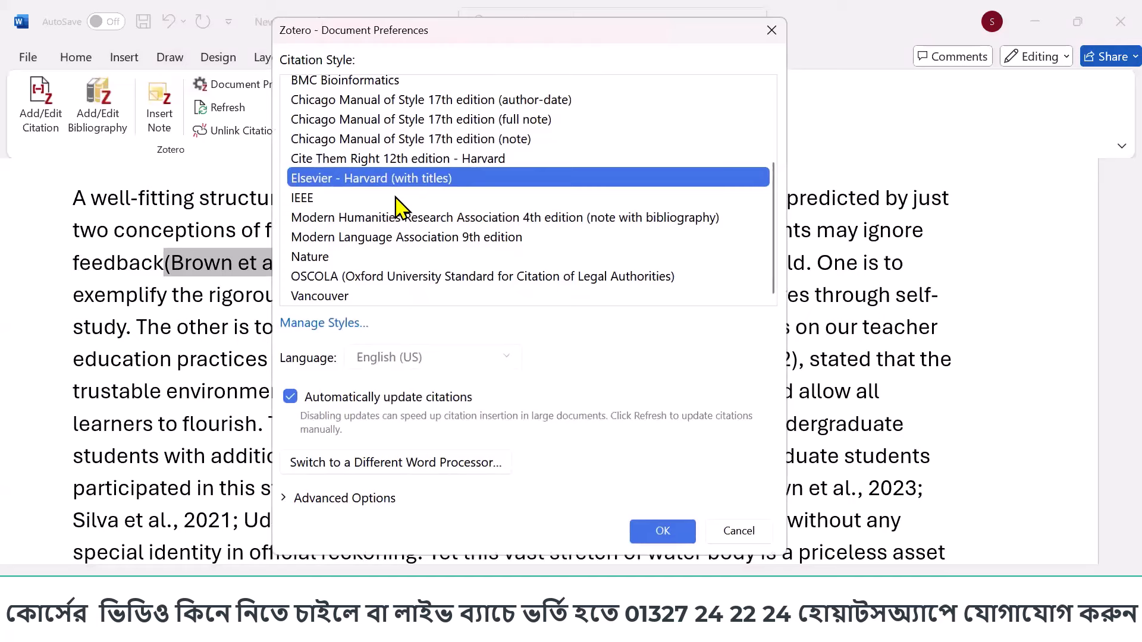
pyautogui.scroll(-1, 398, 206)
pyautogui.scroll(3, 402, 208)
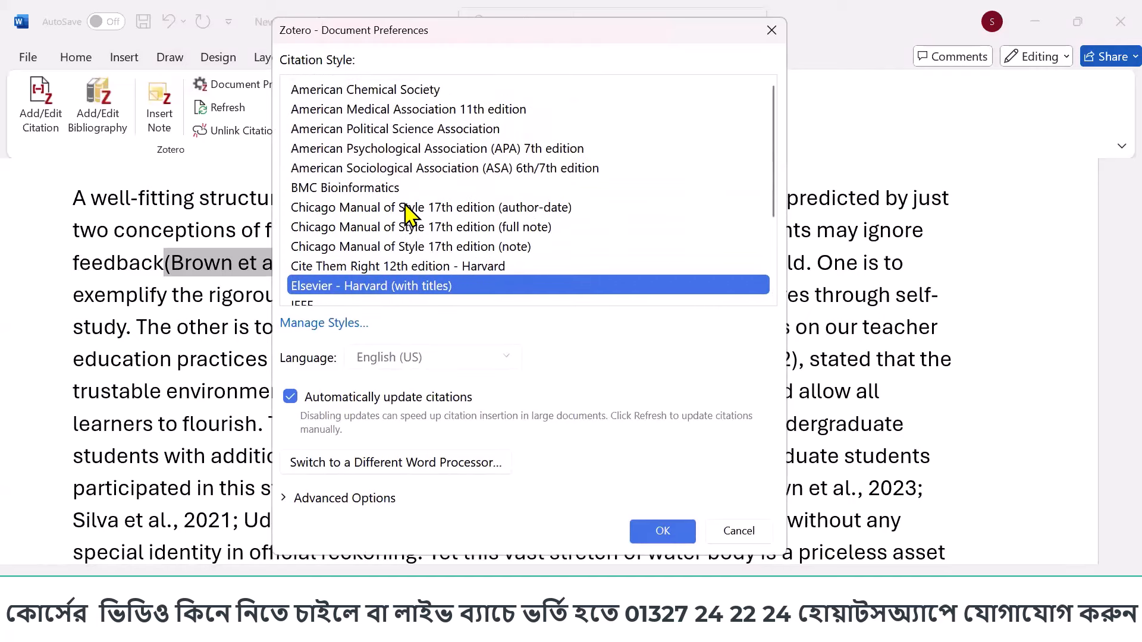
pyautogui.click(343, 112)
pyautogui.click(663, 531)
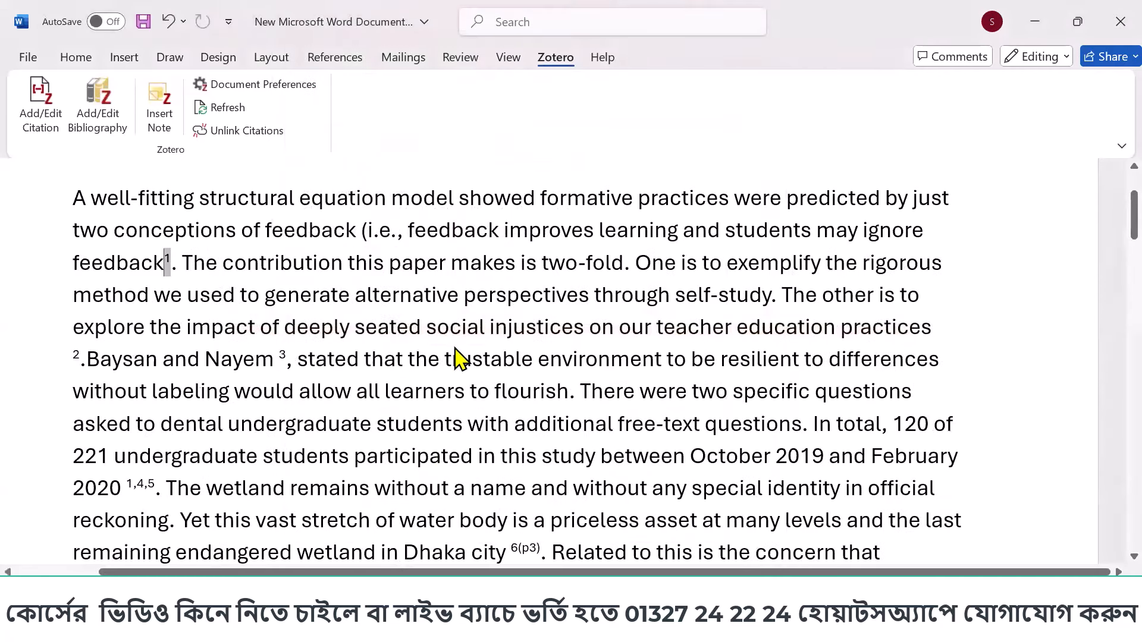
pyautogui.scroll(6, 265, 374)
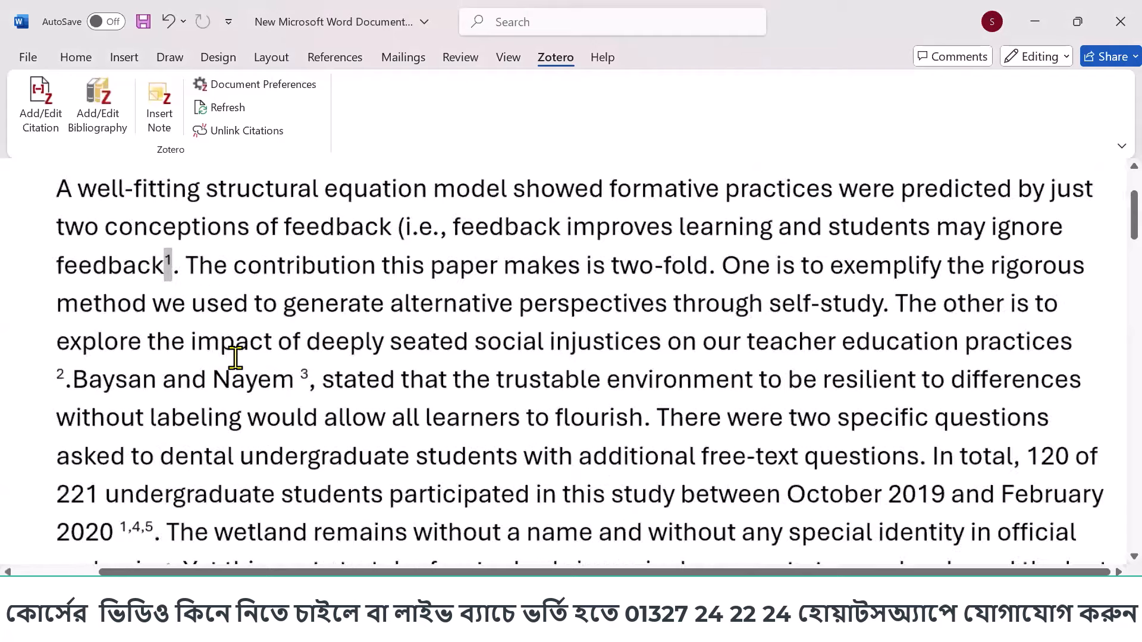
pyautogui.scroll(2, 409, 553)
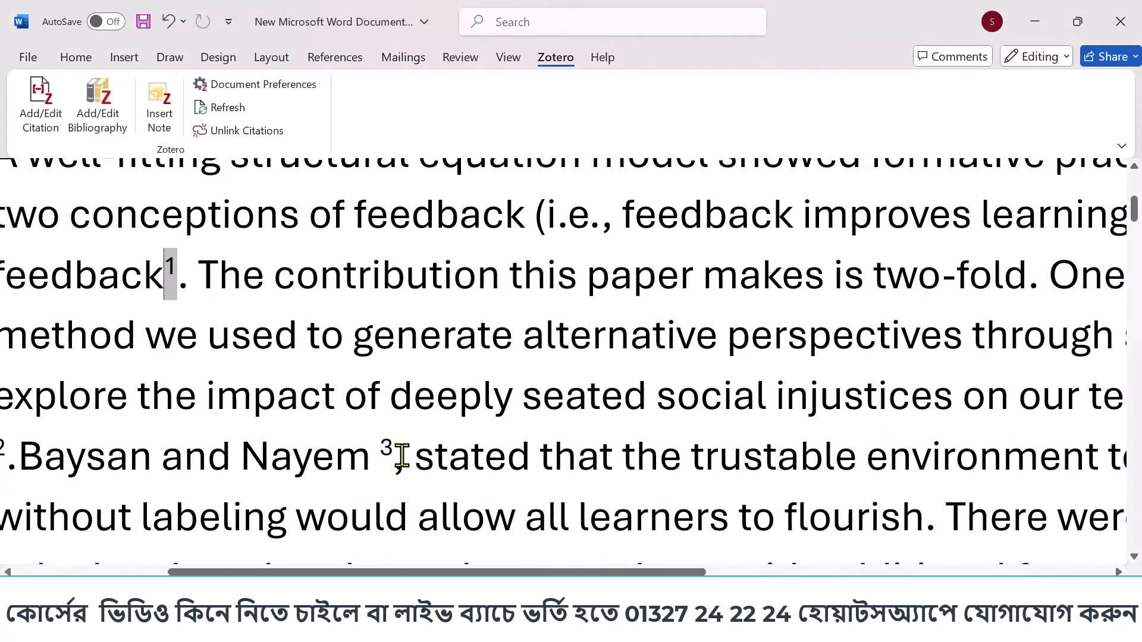
pyautogui.scroll(-5, 360, 375)
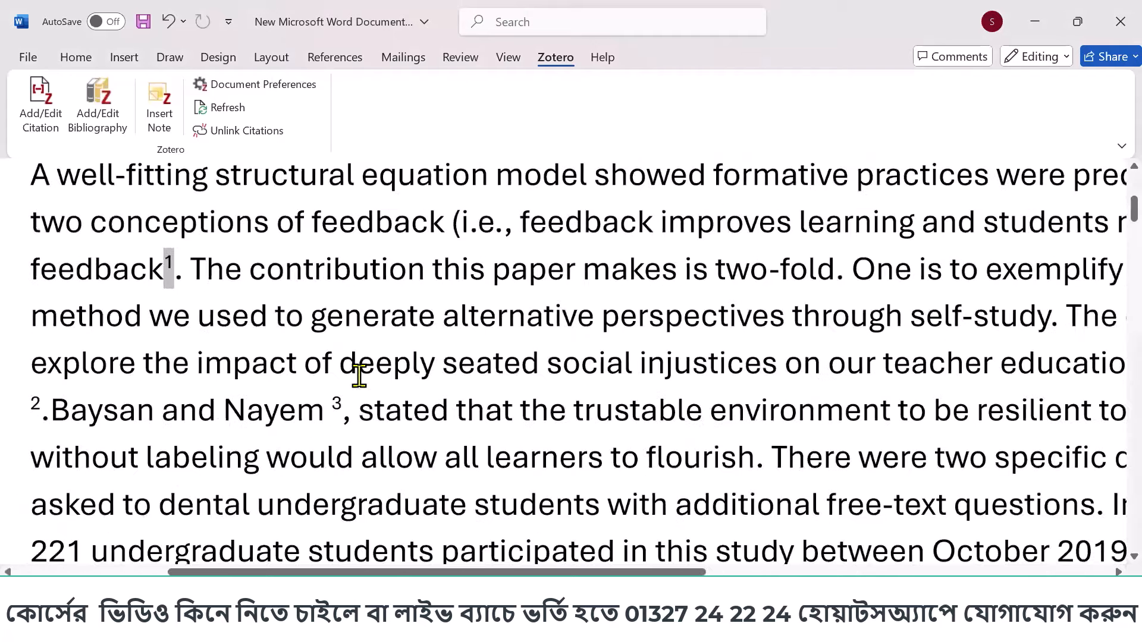
pyautogui.scroll(-1, 359, 374)
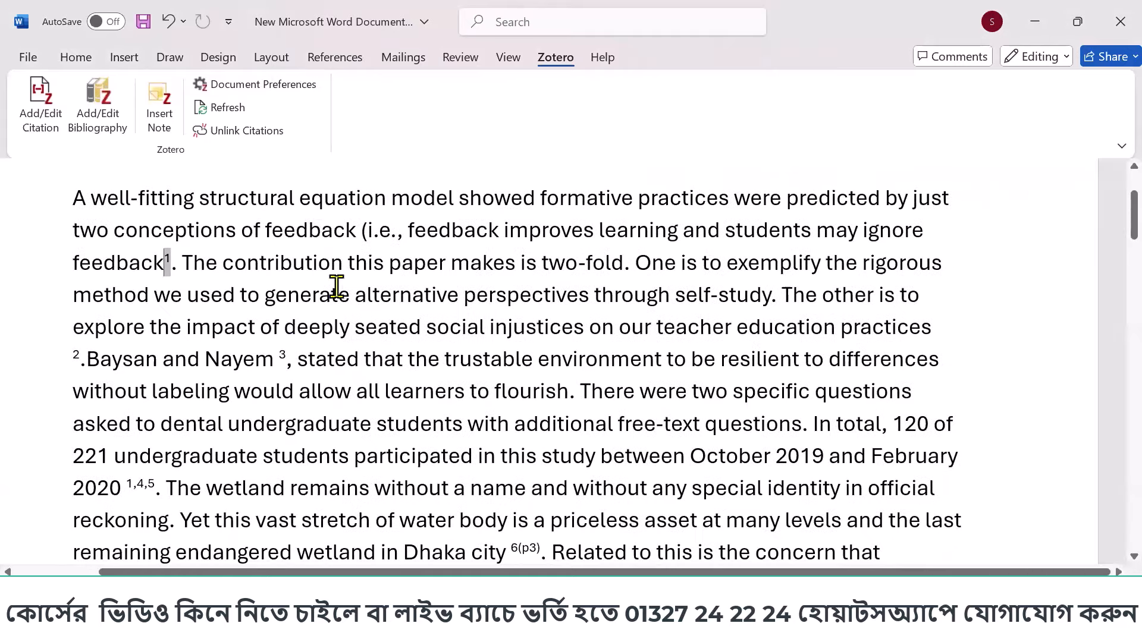
# - Apply Vancouver style so citations read (1), (2), then check the numbered References list
pyautogui.click(267, 91)
pyautogui.scroll(-2, 441, 211)
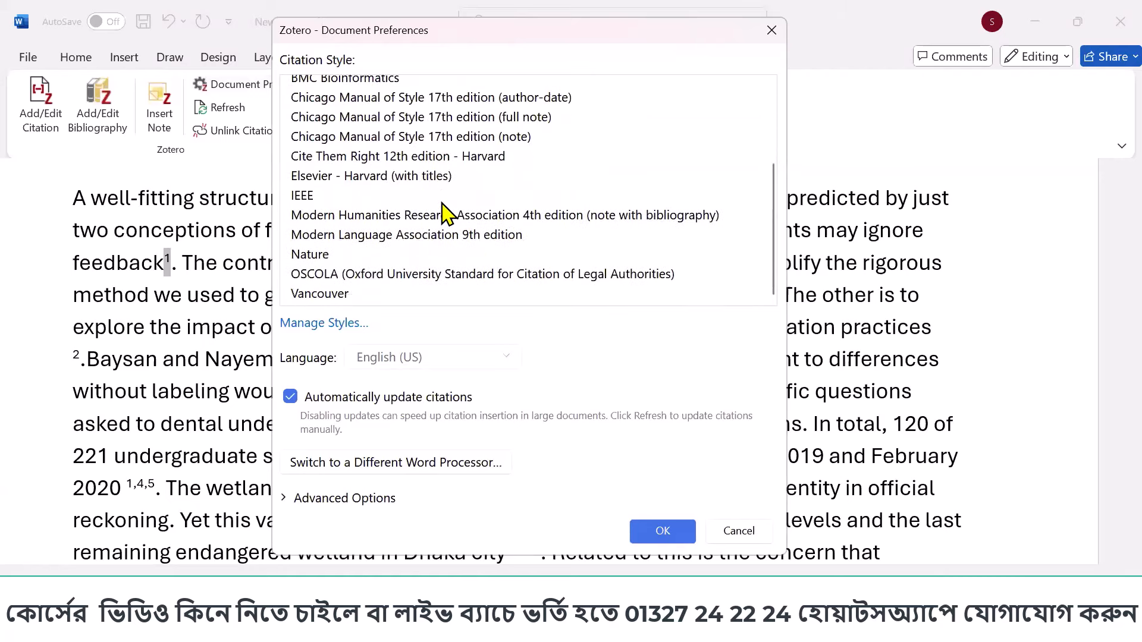
pyautogui.click(341, 296)
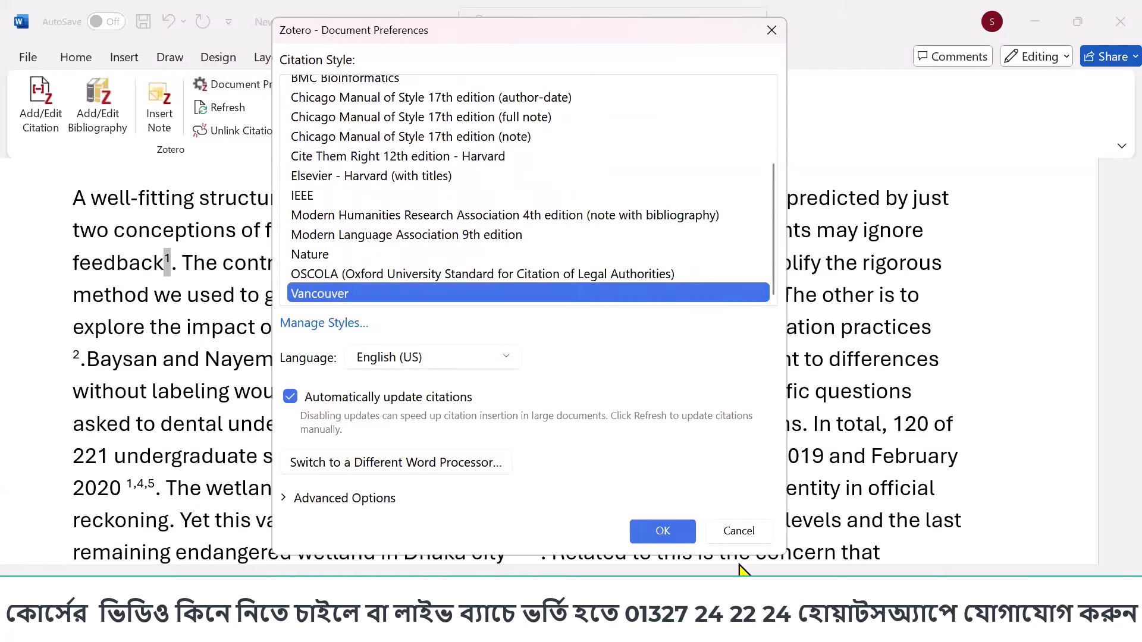
pyautogui.click(665, 536)
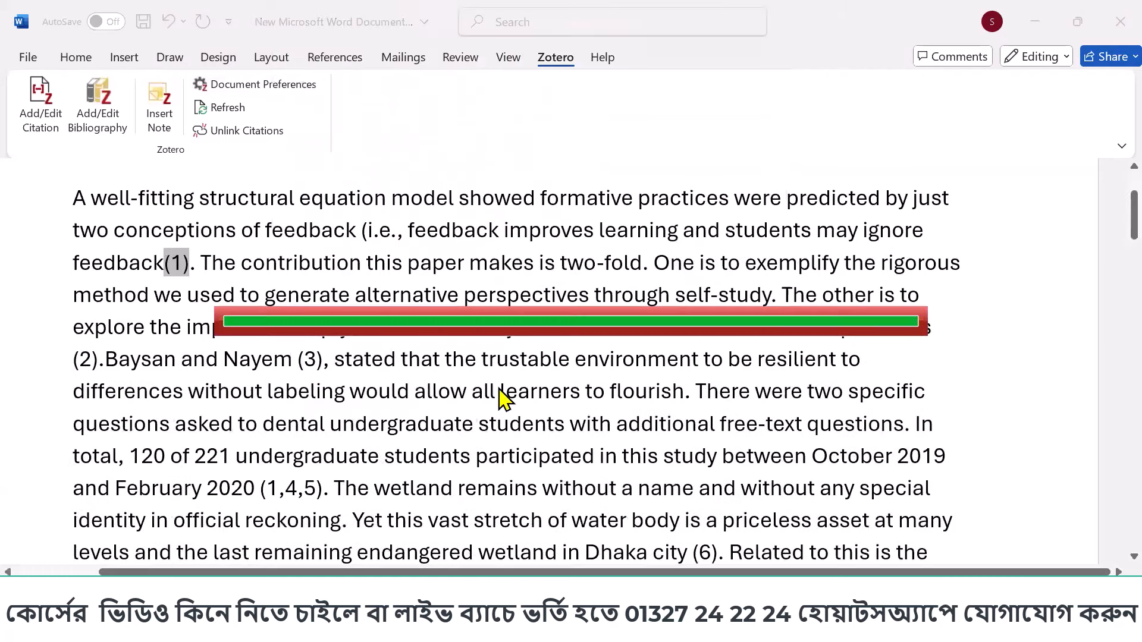
pyautogui.scroll(-8, 499, 386)
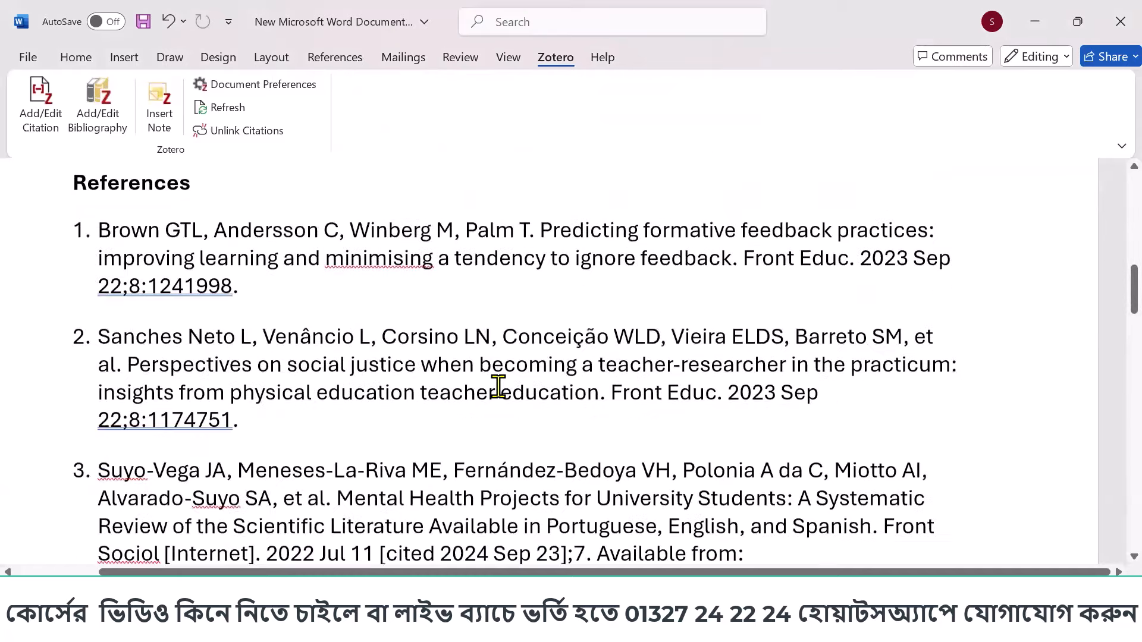
pyautogui.scroll(10, 499, 387)
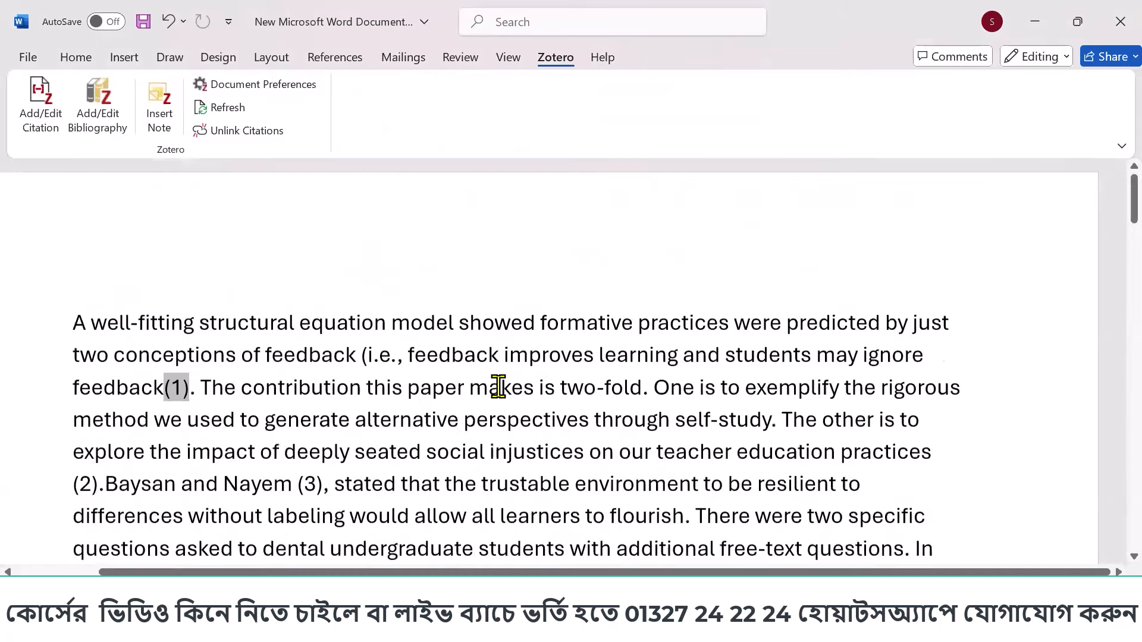
pyautogui.scroll(-1, 517, 365)
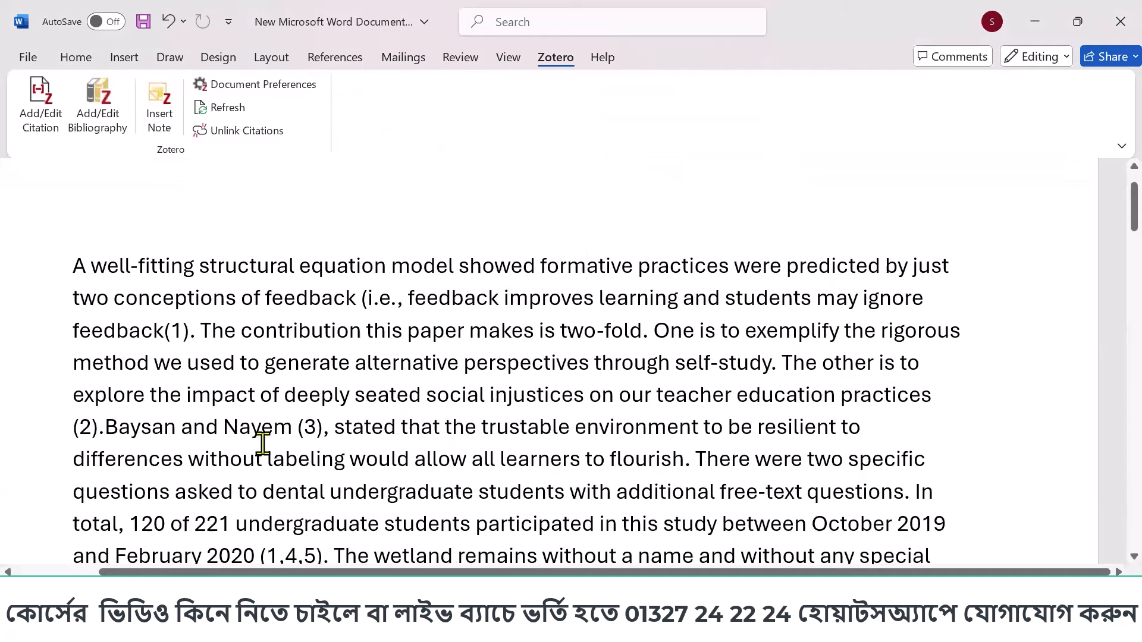
pyautogui.click(92, 427)
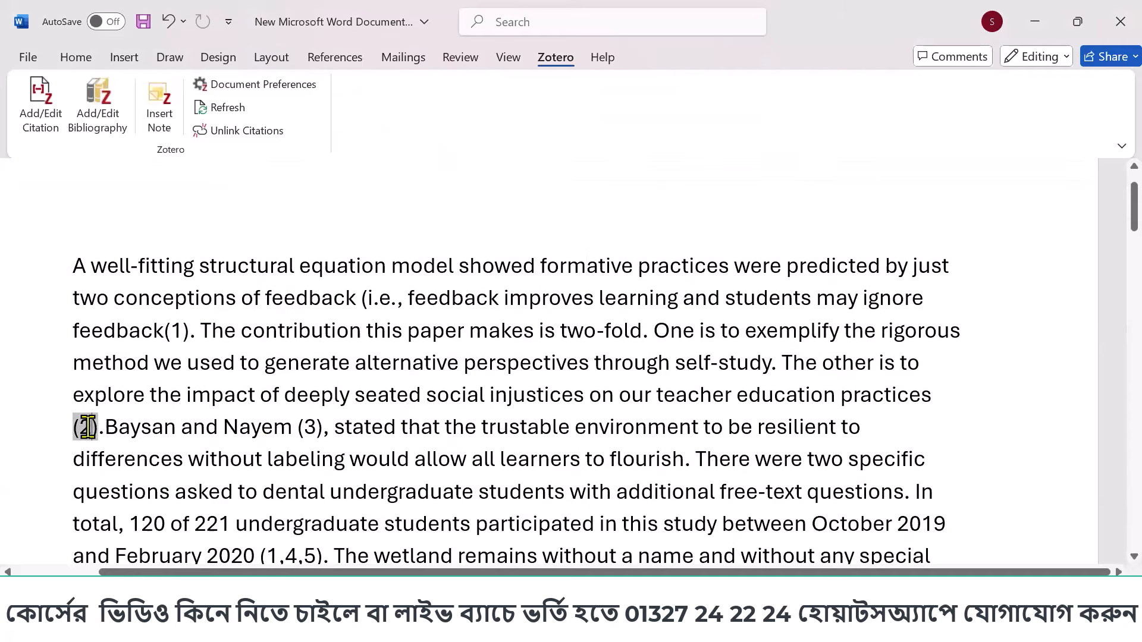
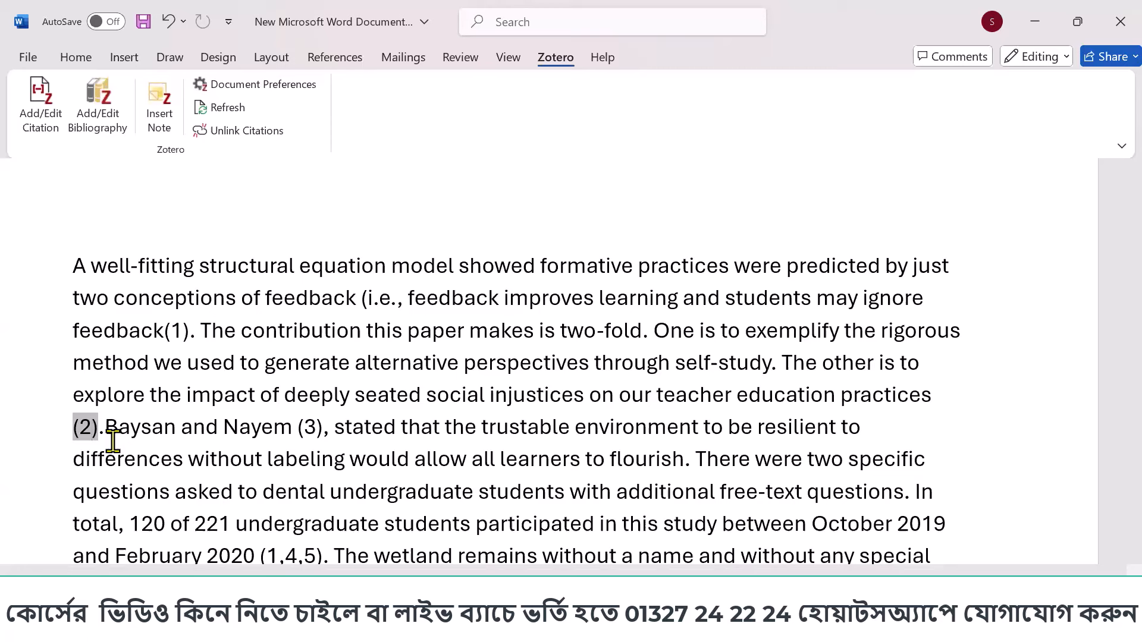
# - Delete the (2) citation after 'practices' and refresh so citations renumber to (2), (1,3,4) and (5)
pyautogui.scroll(-1, 113, 440)
pyautogui.click(95, 366)
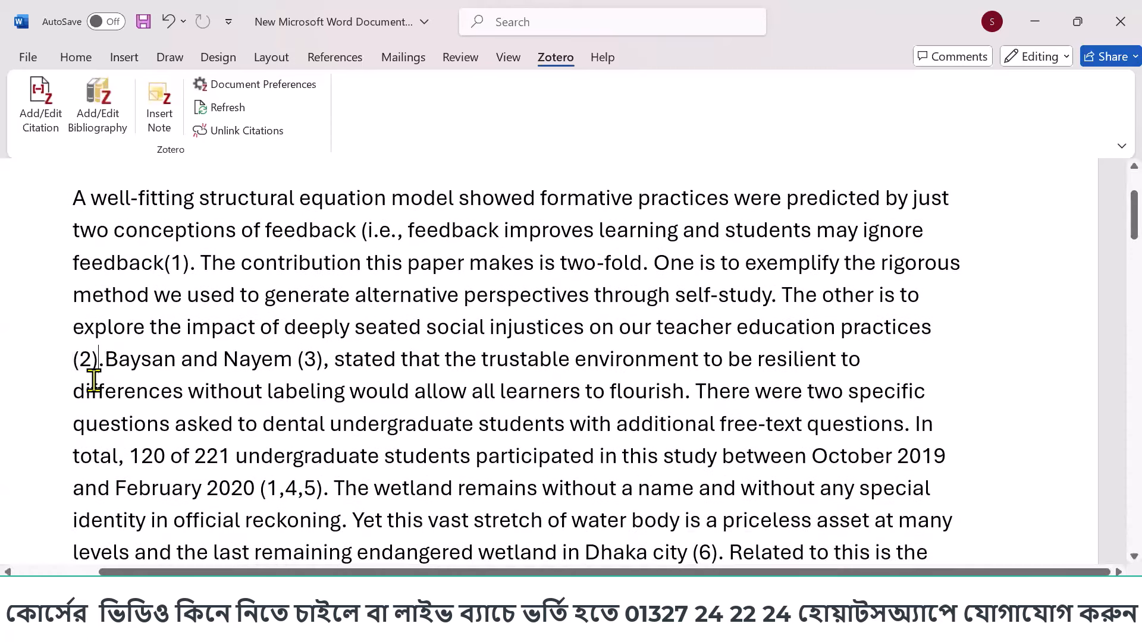
pyautogui.press('BackSpace')
pyautogui.press('BackSpace')
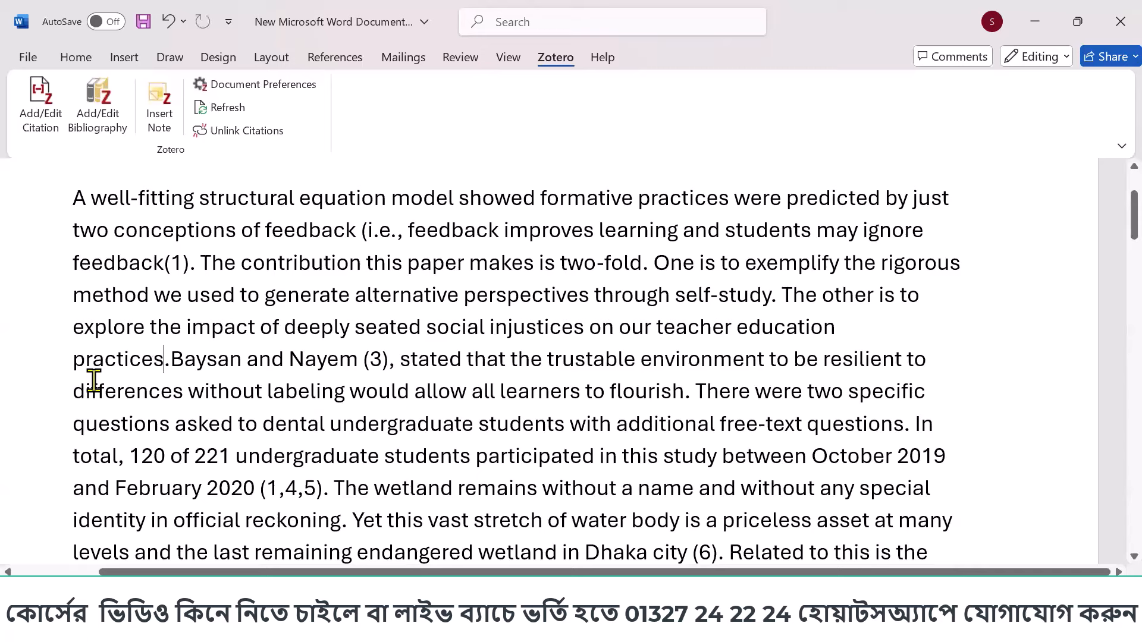
pyautogui.click(228, 108)
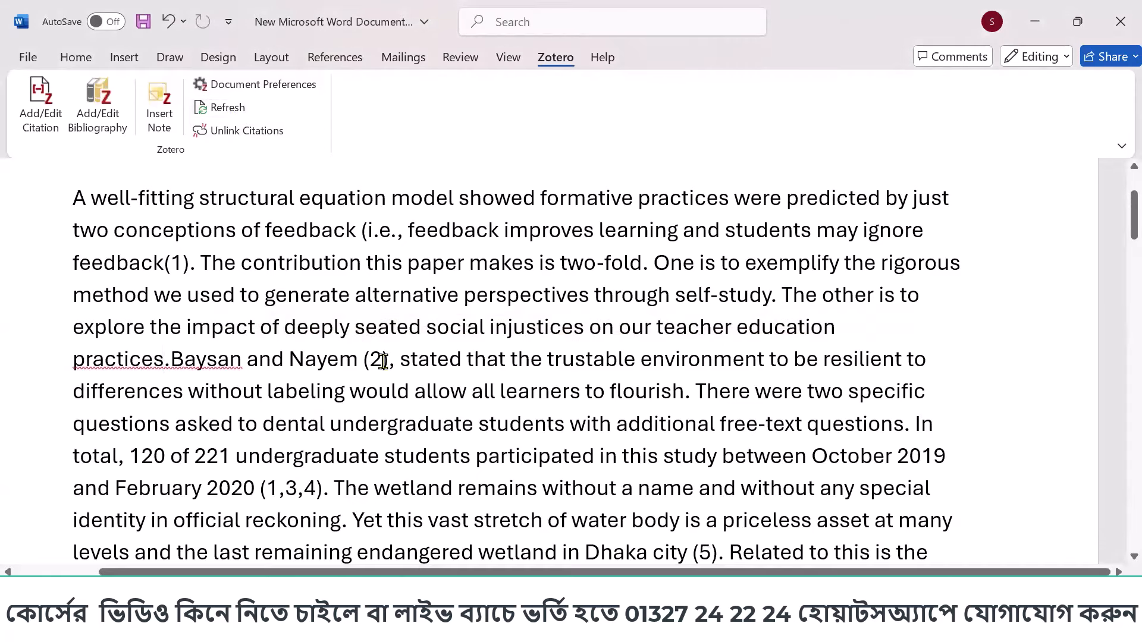
pyautogui.scroll(-2, 383, 363)
pyautogui.click(709, 340)
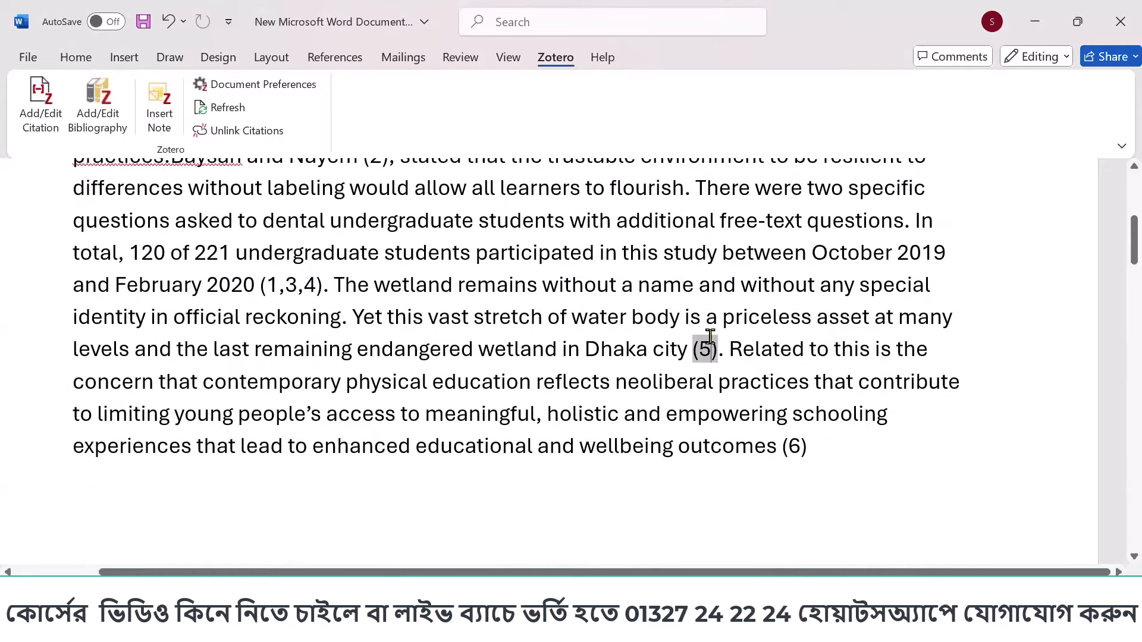
pyautogui.scroll(-5, 311, 401)
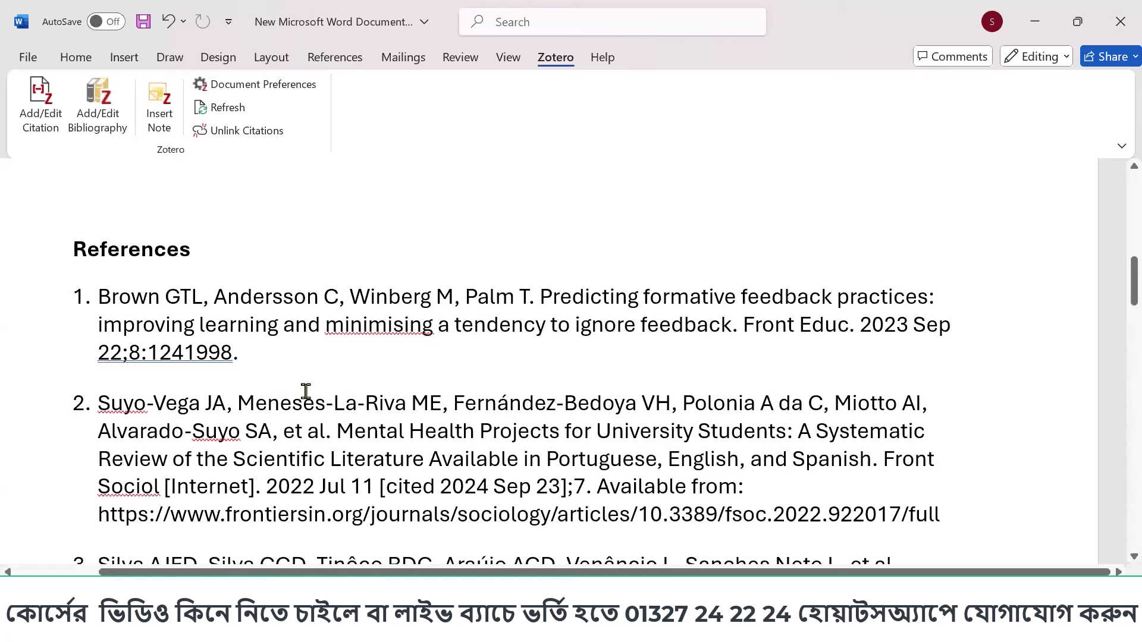
pyautogui.scroll(-5, 305, 391)
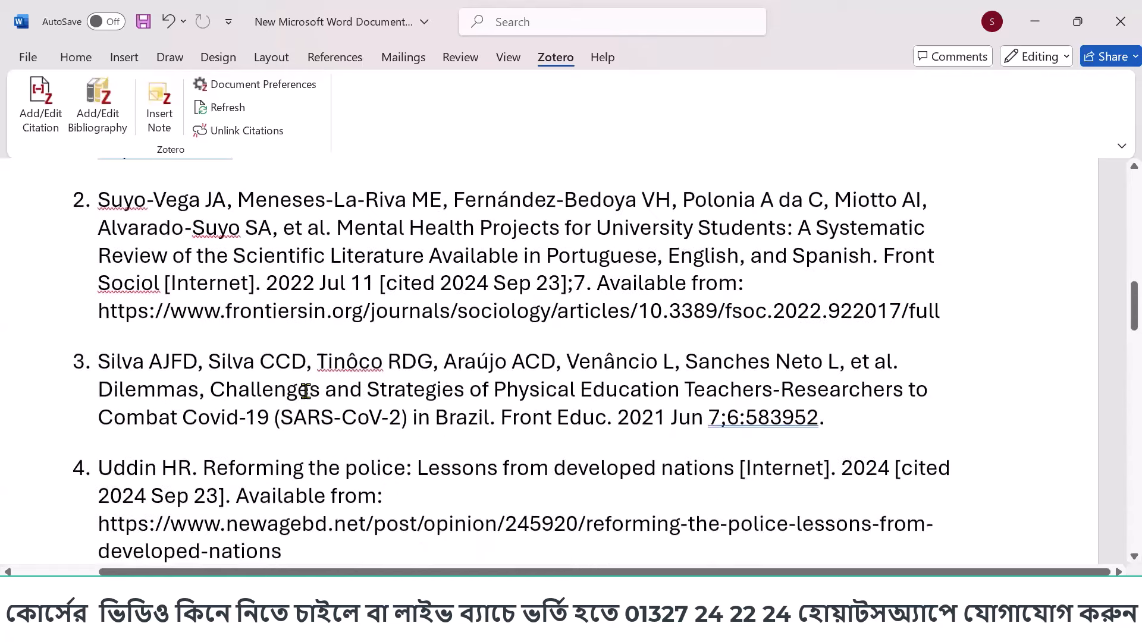
pyautogui.scroll(3, 306, 390)
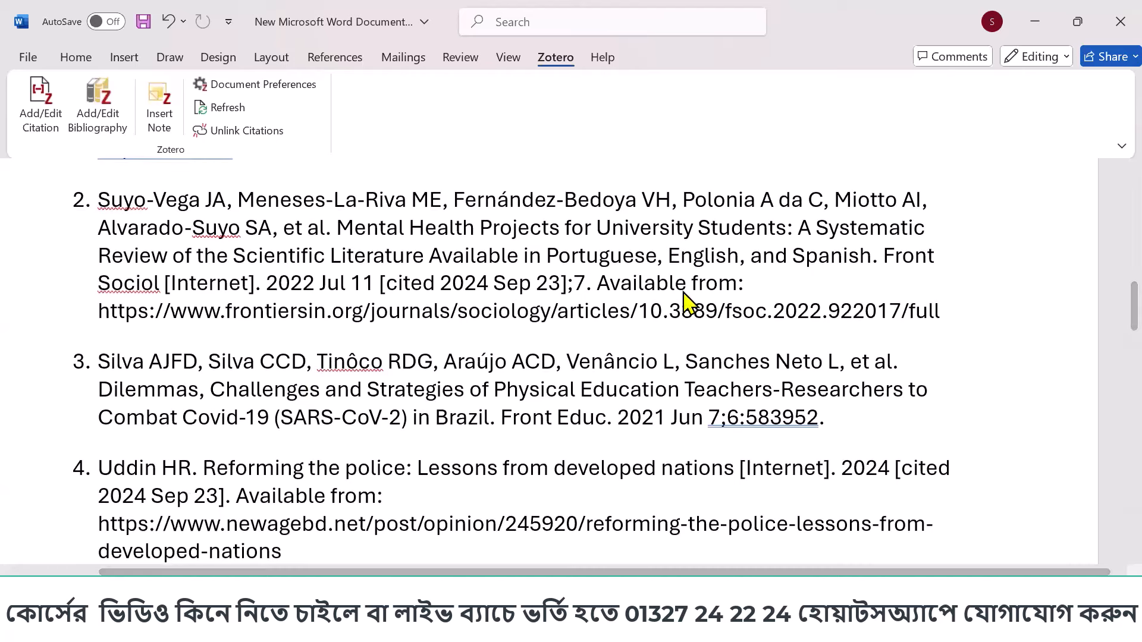
pyautogui.hotkey('alt', 'Tab')
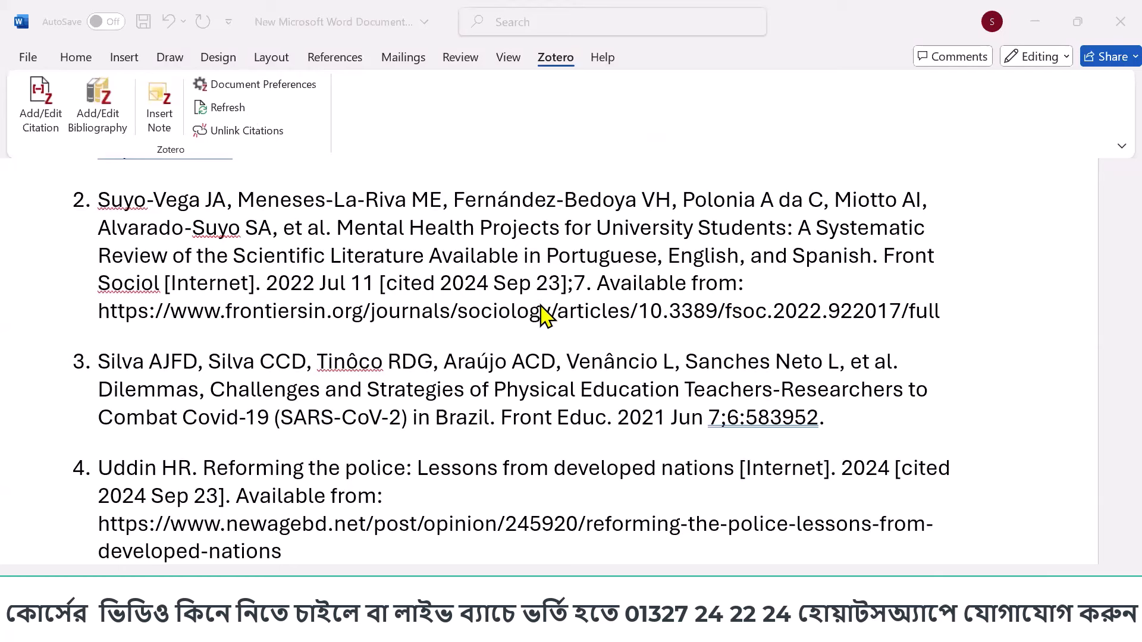
pyautogui.click(526, 291)
pyautogui.click(396, 255)
pyautogui.scroll(5, 416, 268)
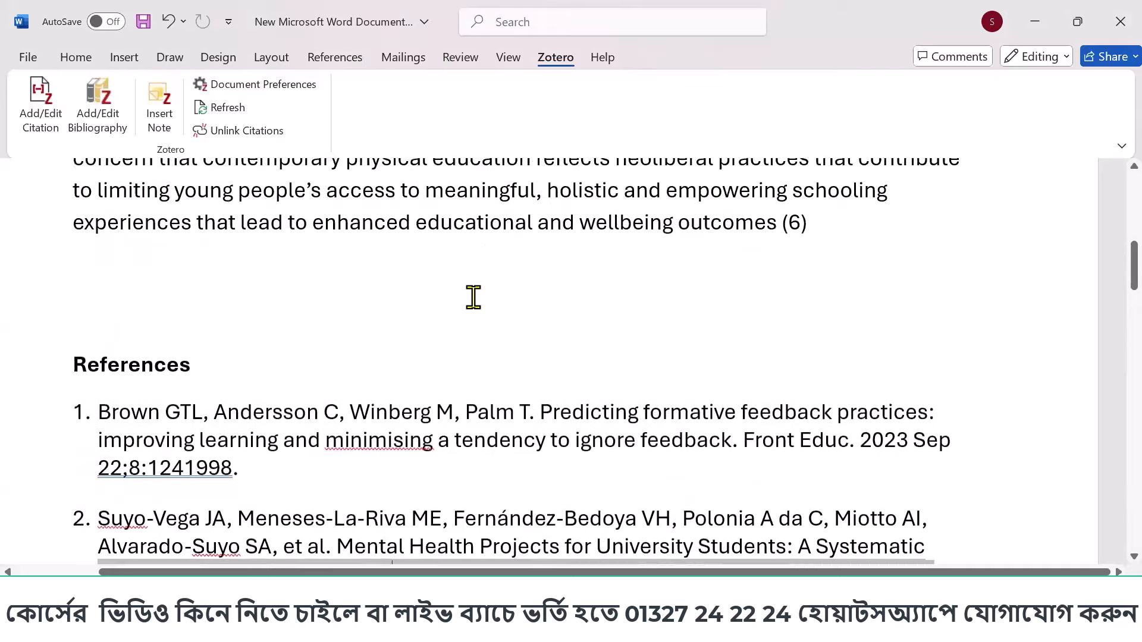
pyautogui.scroll(1, 442, 387)
pyautogui.scroll(5, 446, 387)
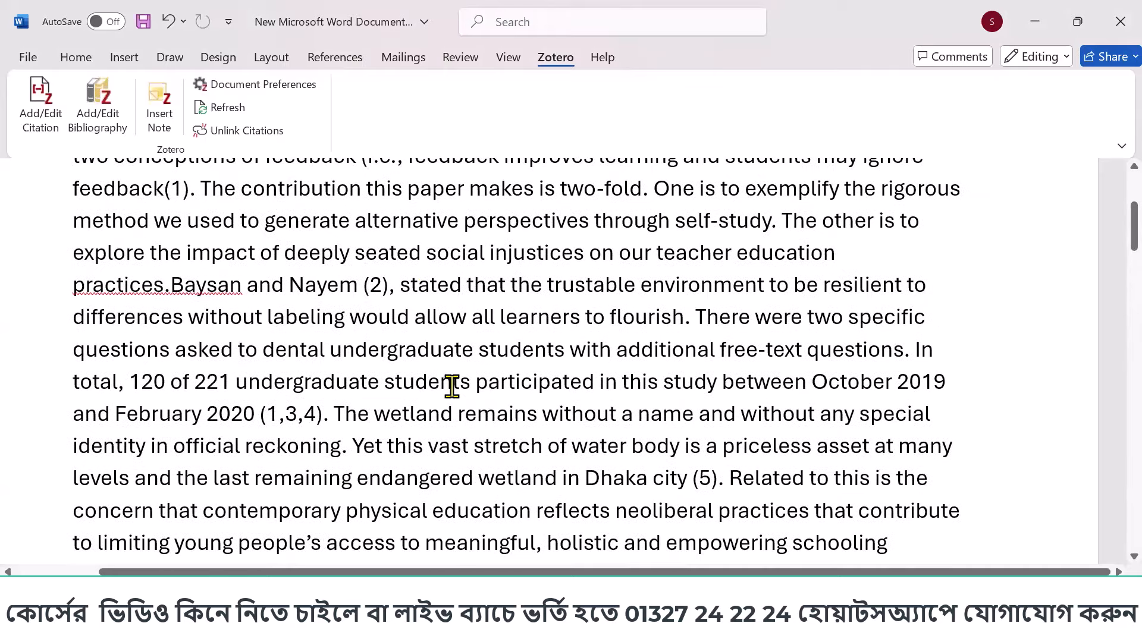
pyautogui.scroll(-1, 452, 387)
pyautogui.click(377, 222)
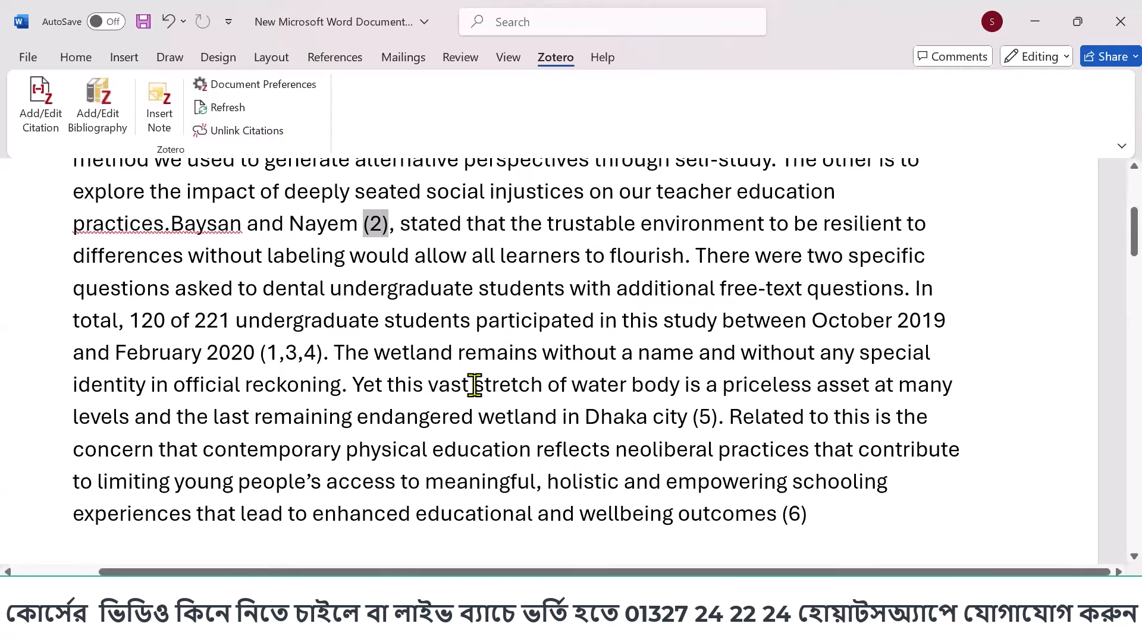
# - Scroll through the document to review the citations (1), (2), (1,3,4), (5) and (6)
pyautogui.scroll(-6, 474, 385)
pyautogui.scroll(10, 475, 386)
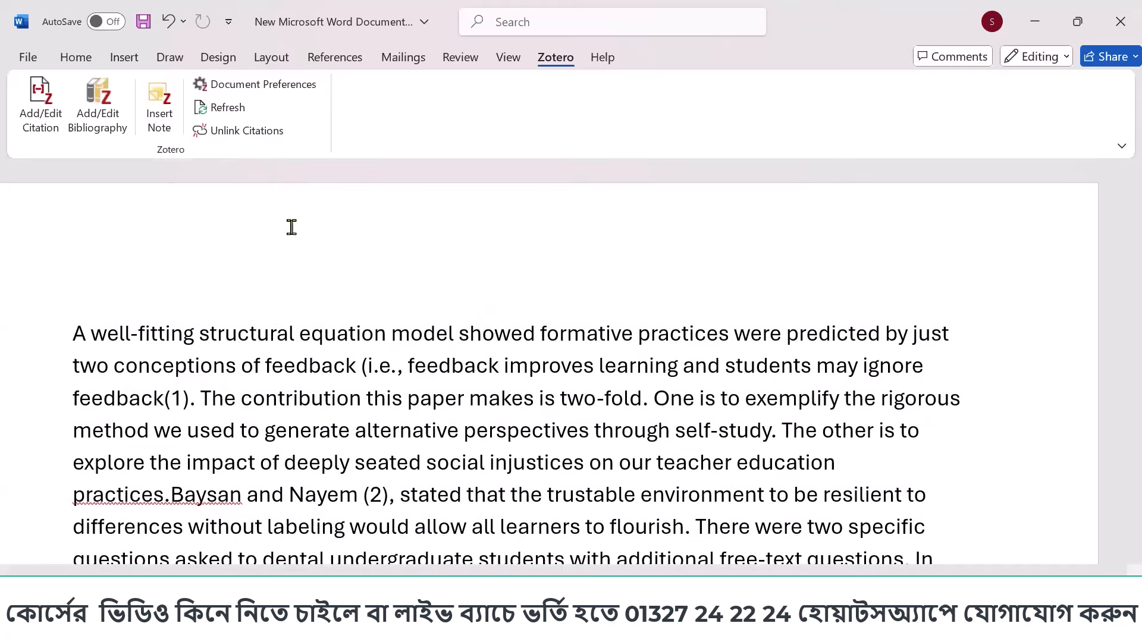
pyautogui.scroll(-4, 515, 361)
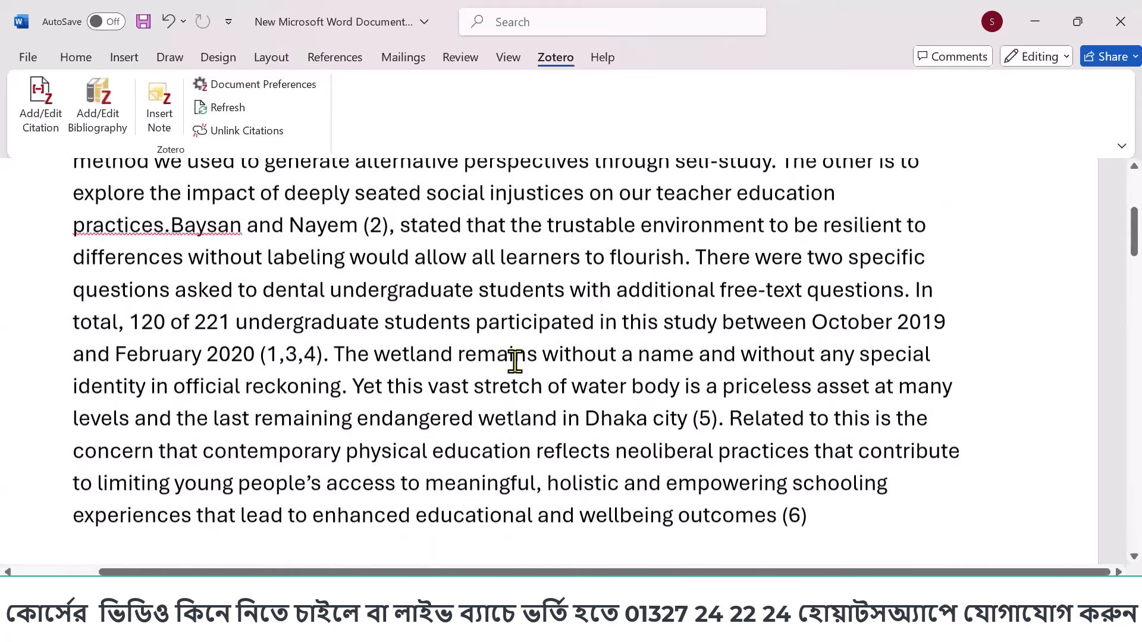
pyautogui.scroll(2, 351, 343)
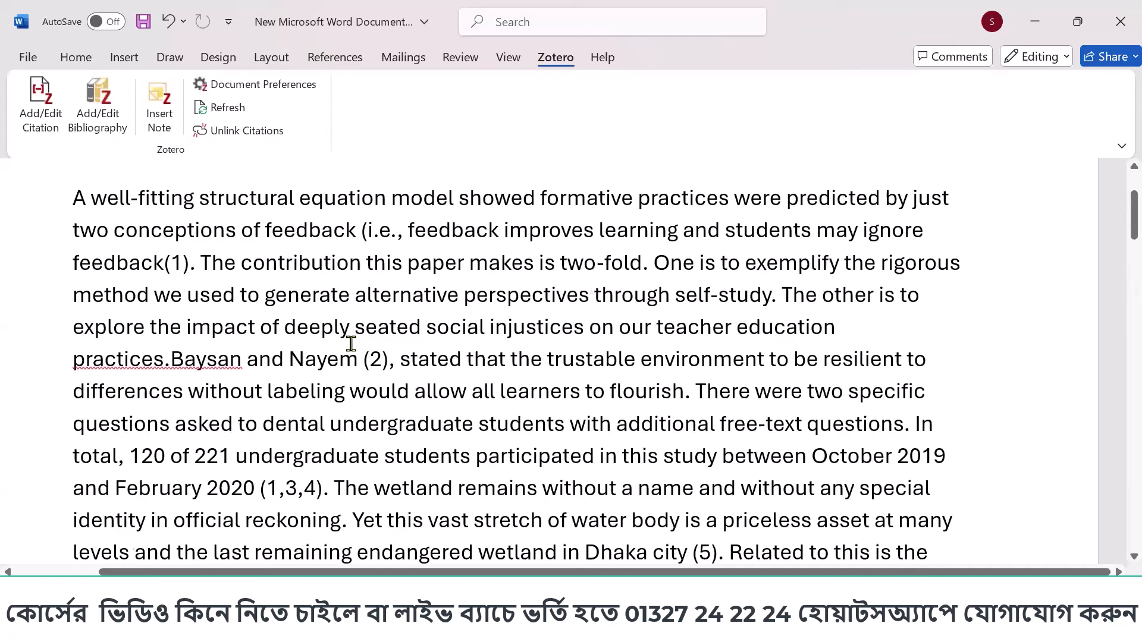
# - View the Breaks list under Layout, then return to the Home text formatting tools
pyautogui.click(271, 59)
pyautogui.click(268, 86)
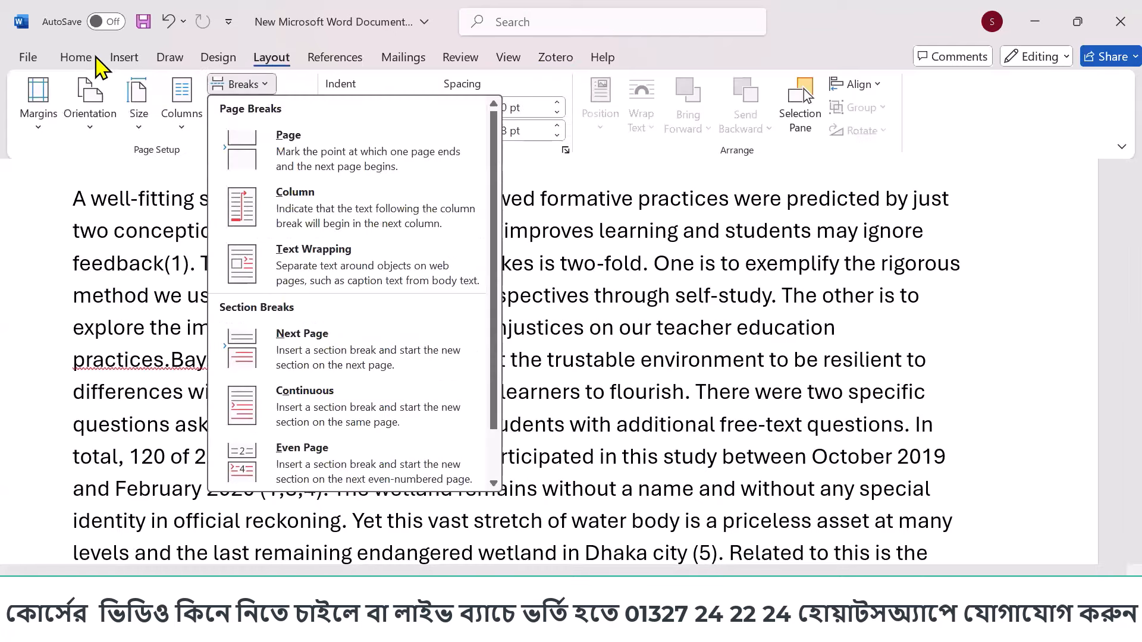
pyautogui.click(80, 59)
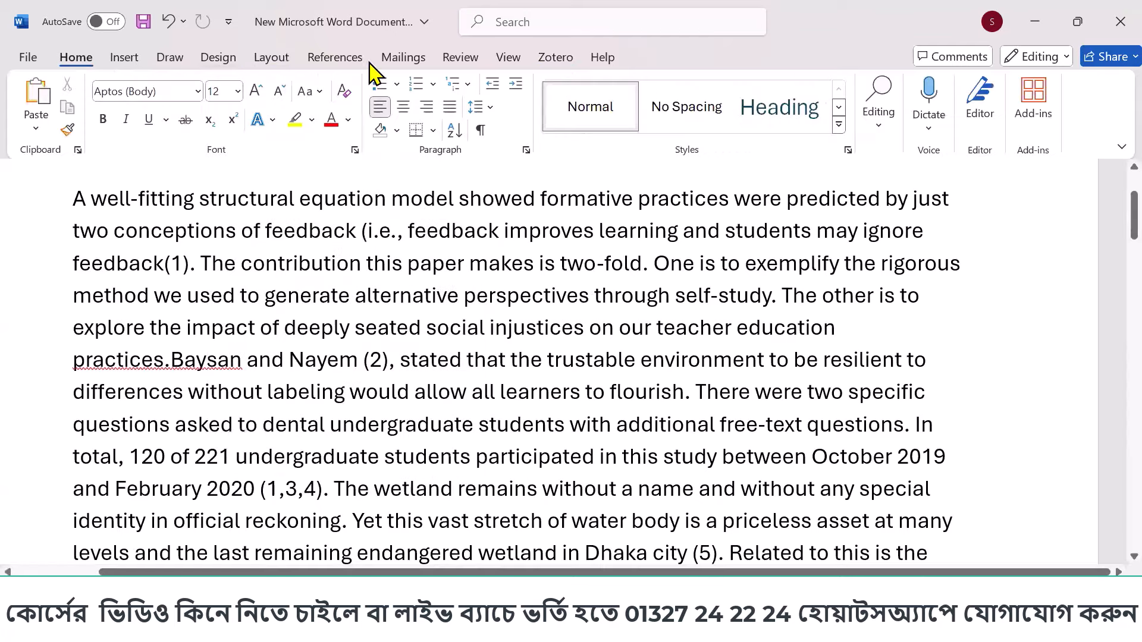